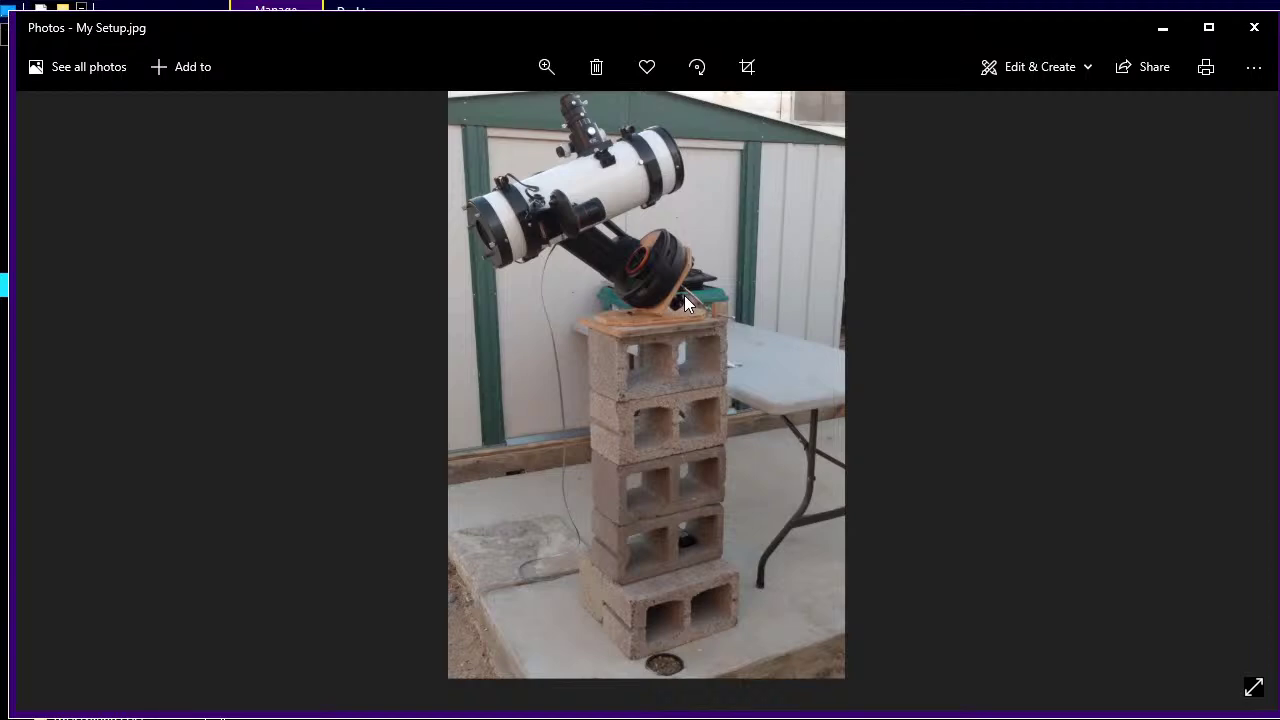
Switch to SharpCap and display a diagonal crosshair reticle over the live camera image.
key("alt+Tab")
key("alt+Tab")
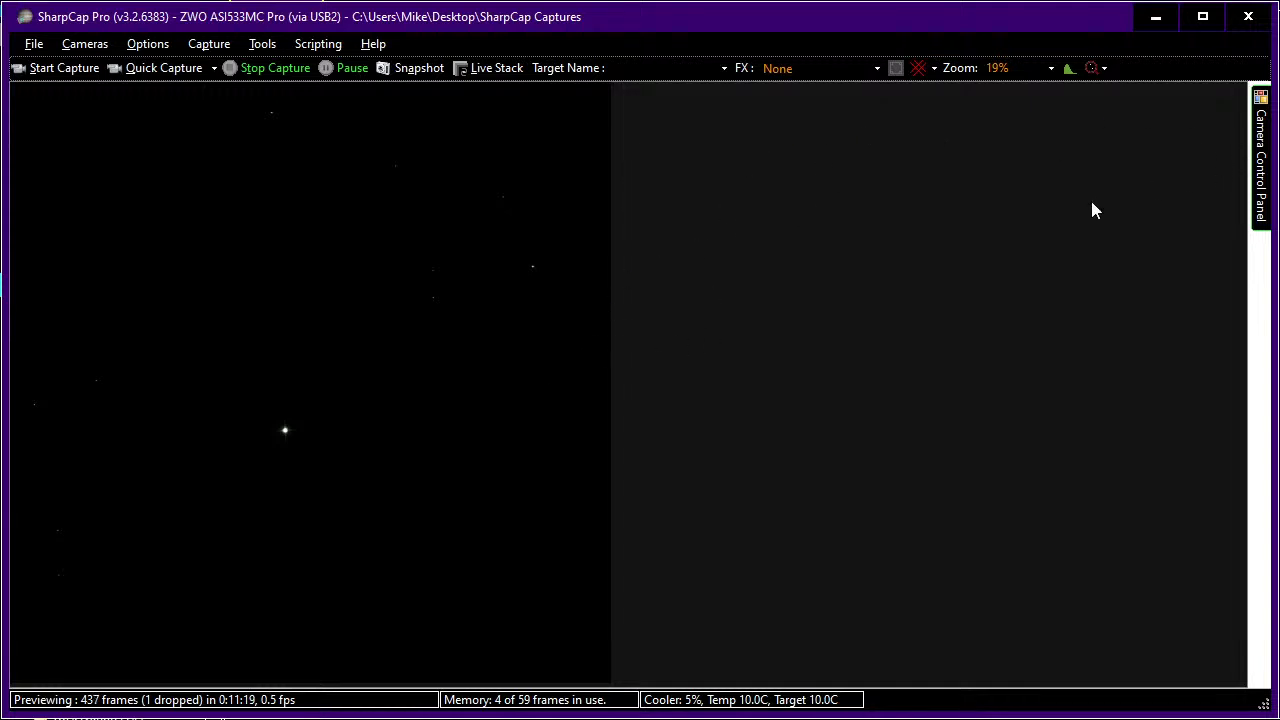
mouse_move(1262, 203)
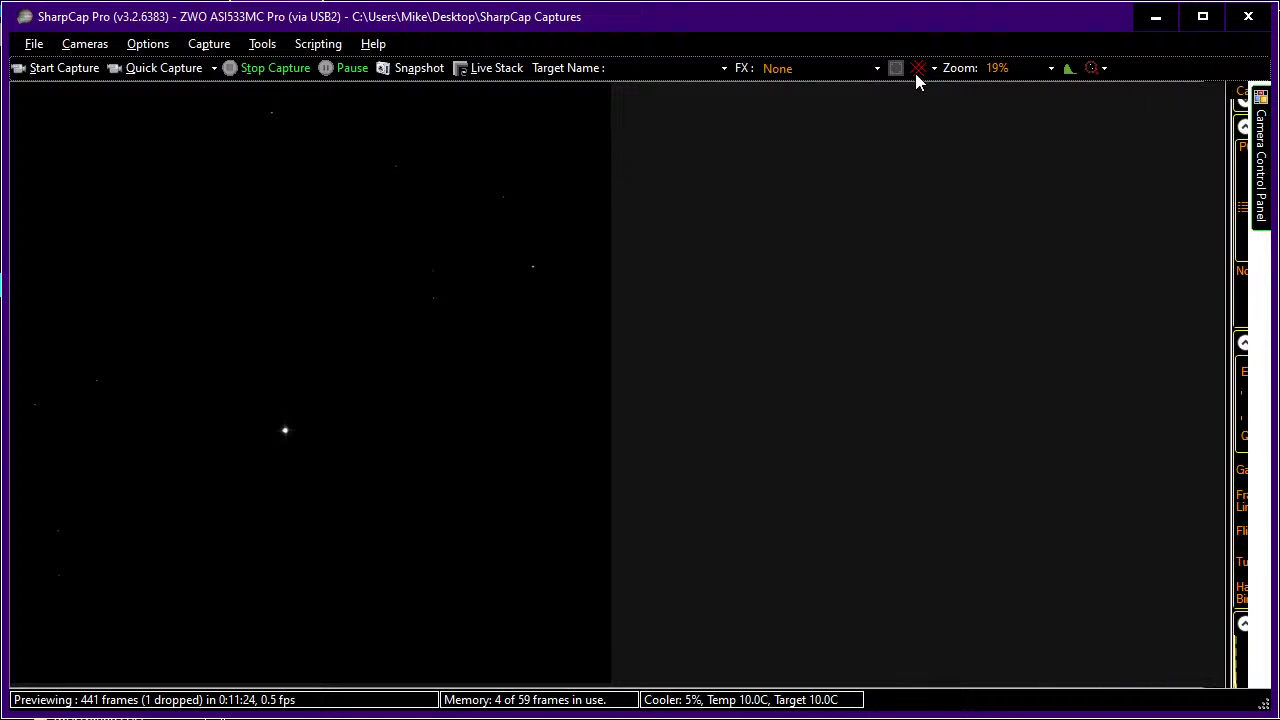
left_click(918, 68)
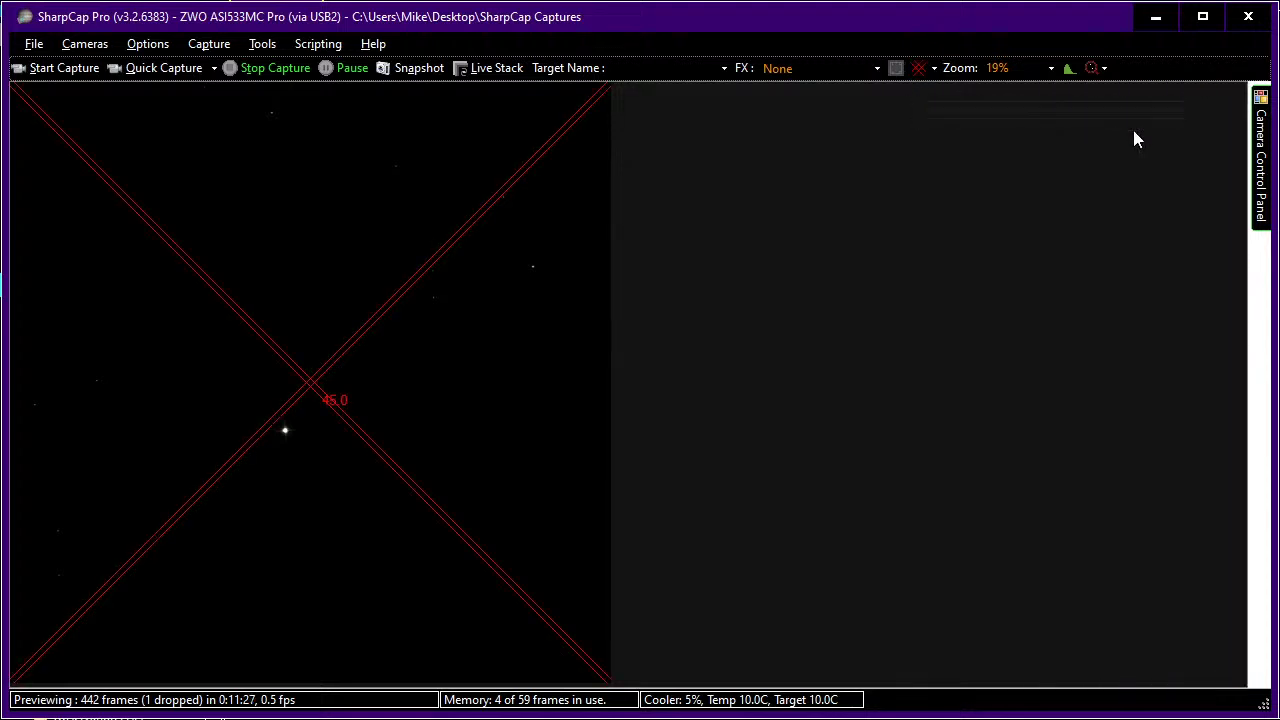
Nudge the telescope at the 16x rate to centre the bright star on the reticle.
mouse_move(1262, 150)
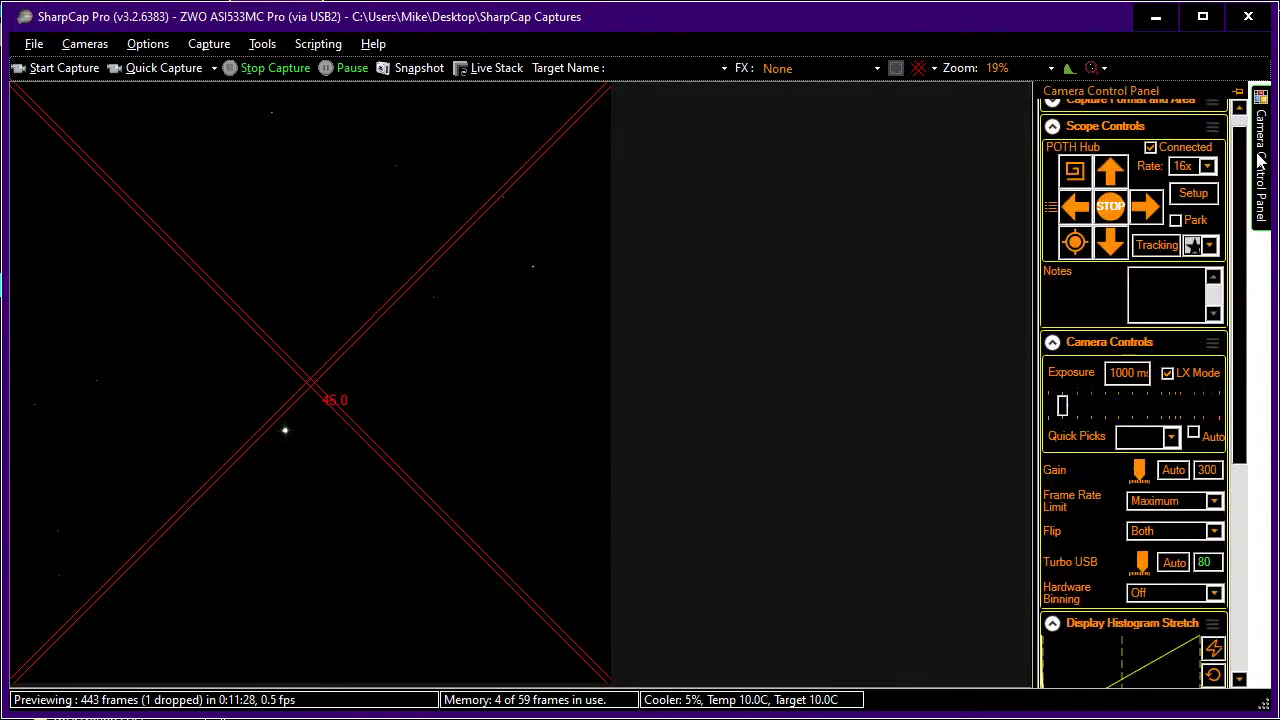
left_click(1112, 250)
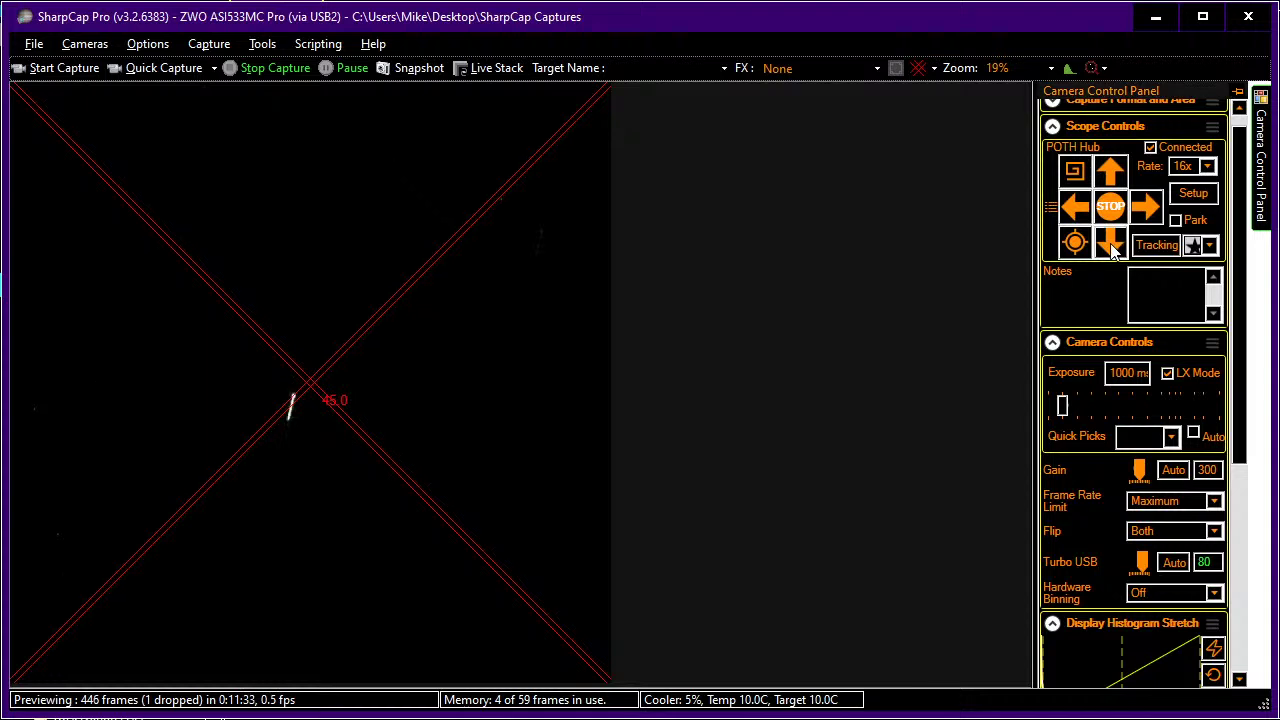
left_click(1112, 250)
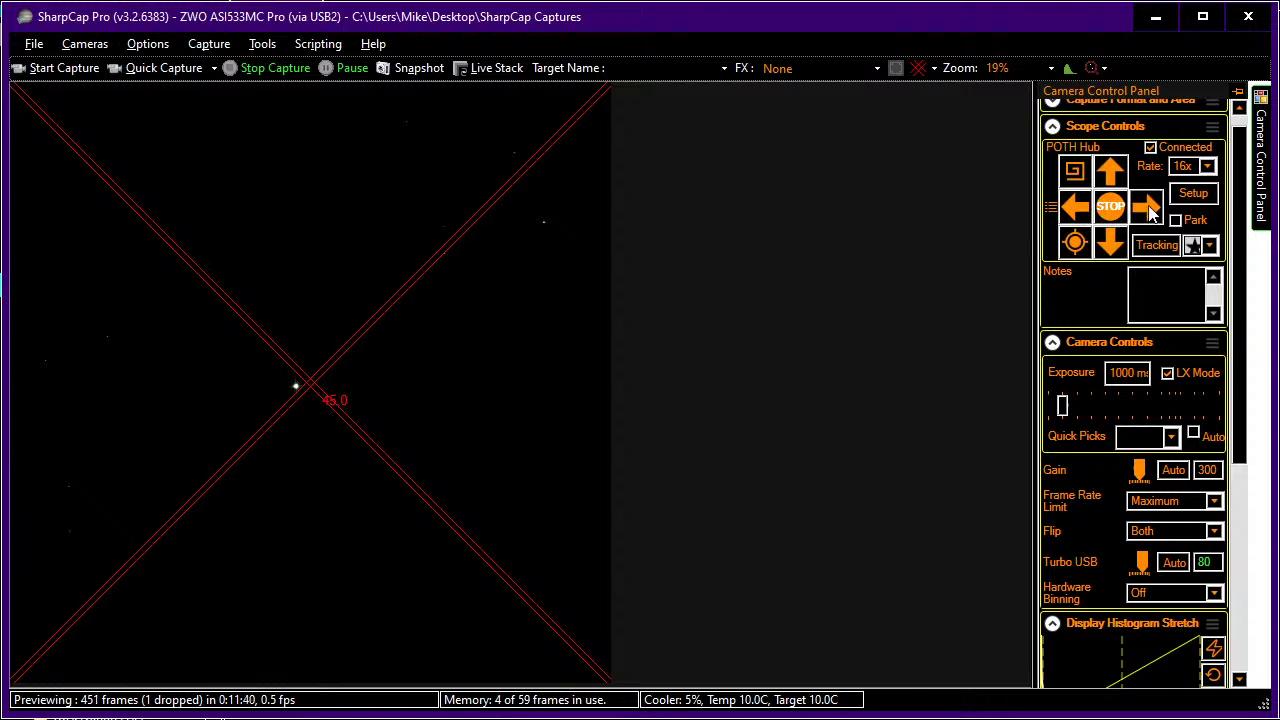
left_click(1149, 210)
left_click(1149, 210)
left_click(1148, 208)
Switch to Stellarium, show the bookmarks list and start importing bookmarks from a file.
key("alt+Tab")
key("alt+Tab")
key("alt+Tab")
key("alt+Tab")
key("alt+Tab")
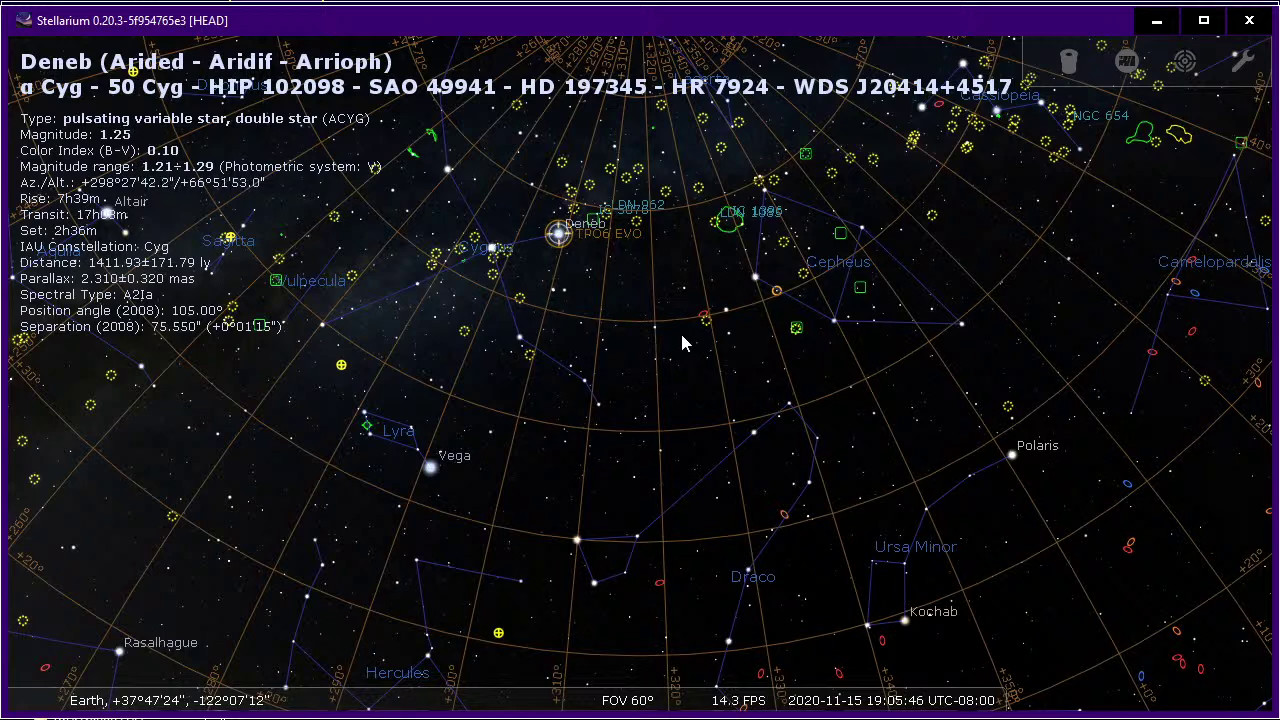
key("alt+b")
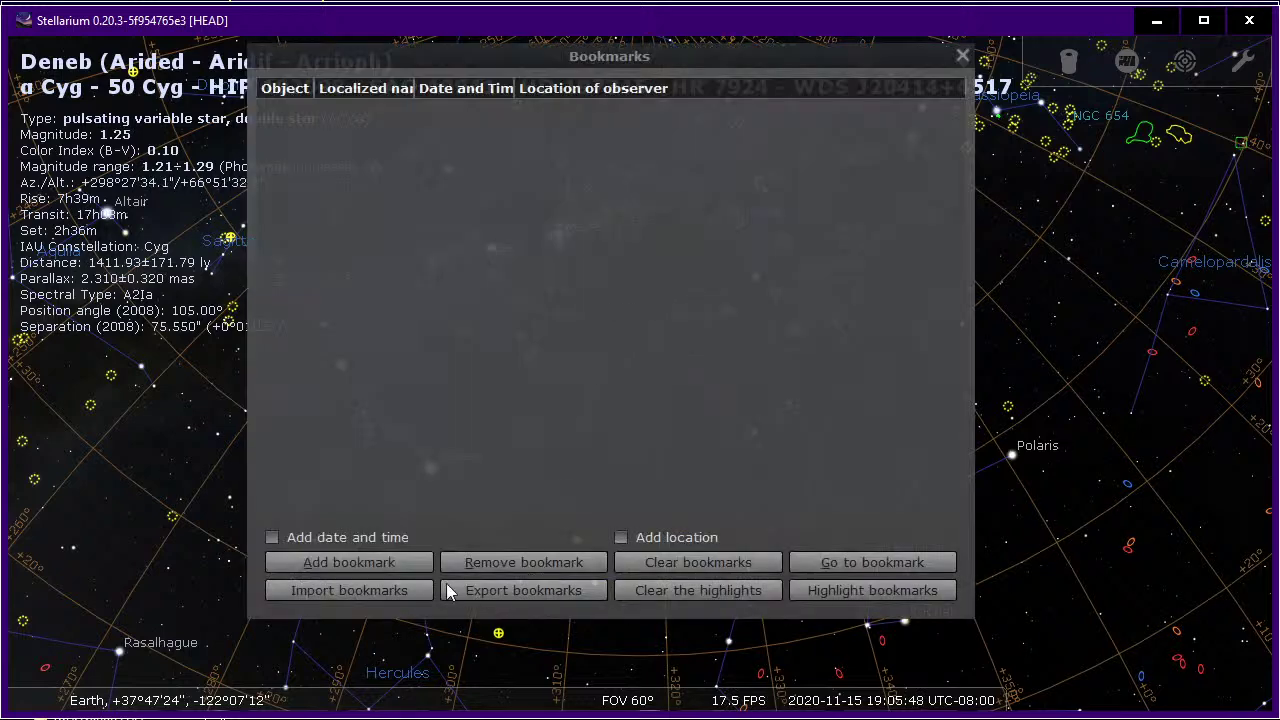
left_click(380, 591)
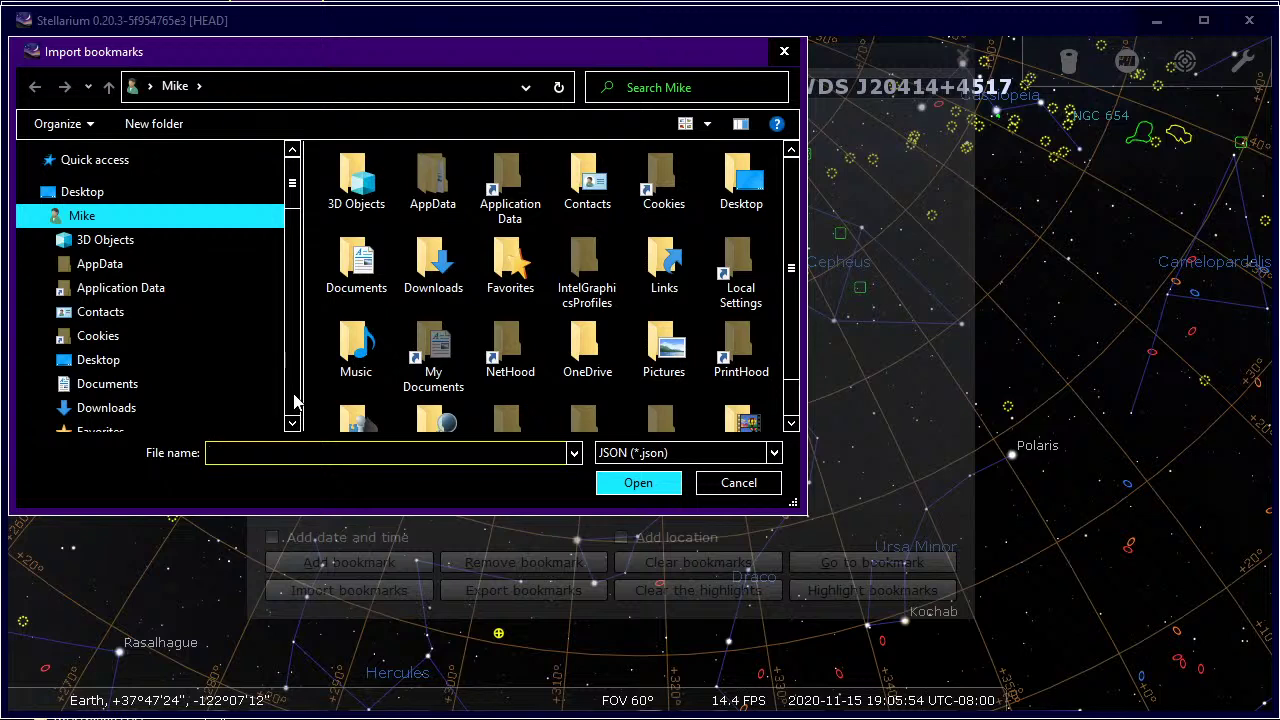
Import Nov2020CNObserversChallenge.json from the zObserving Lists folder inside Astro Pix on the PROSPERITY DDrive.
left_click(294, 400)
left_click(294, 400)
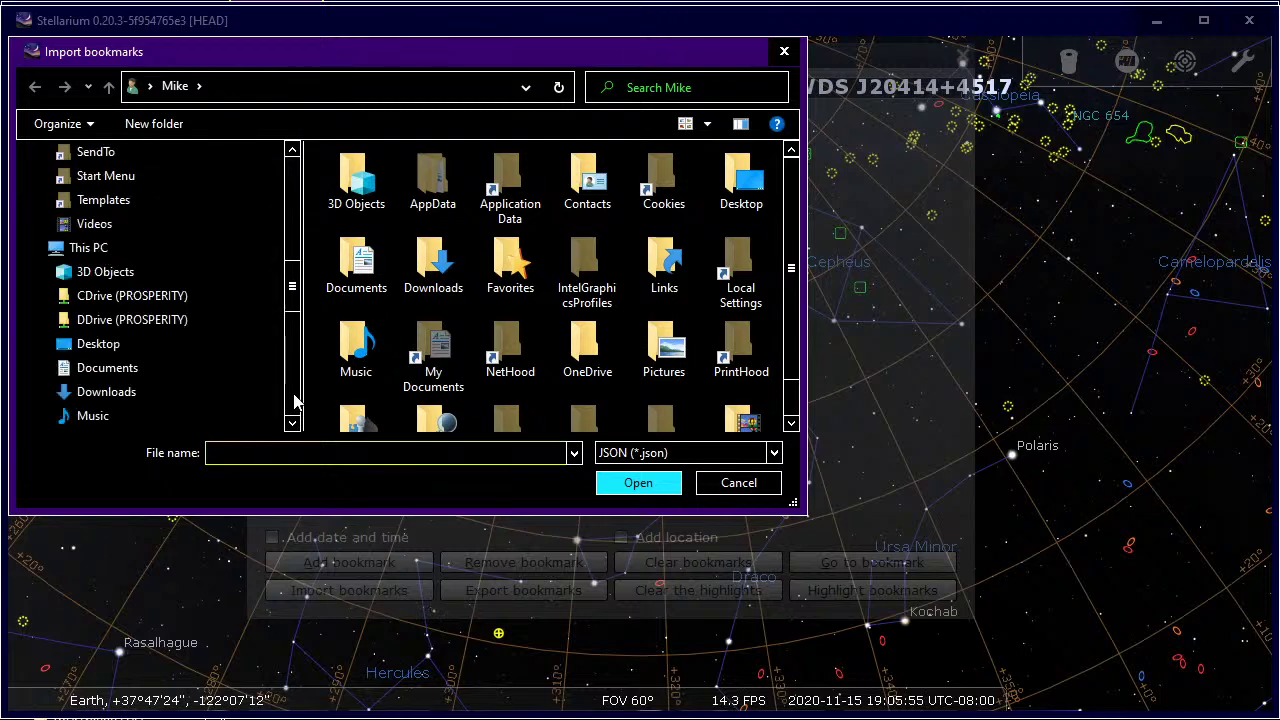
left_click(150, 320)
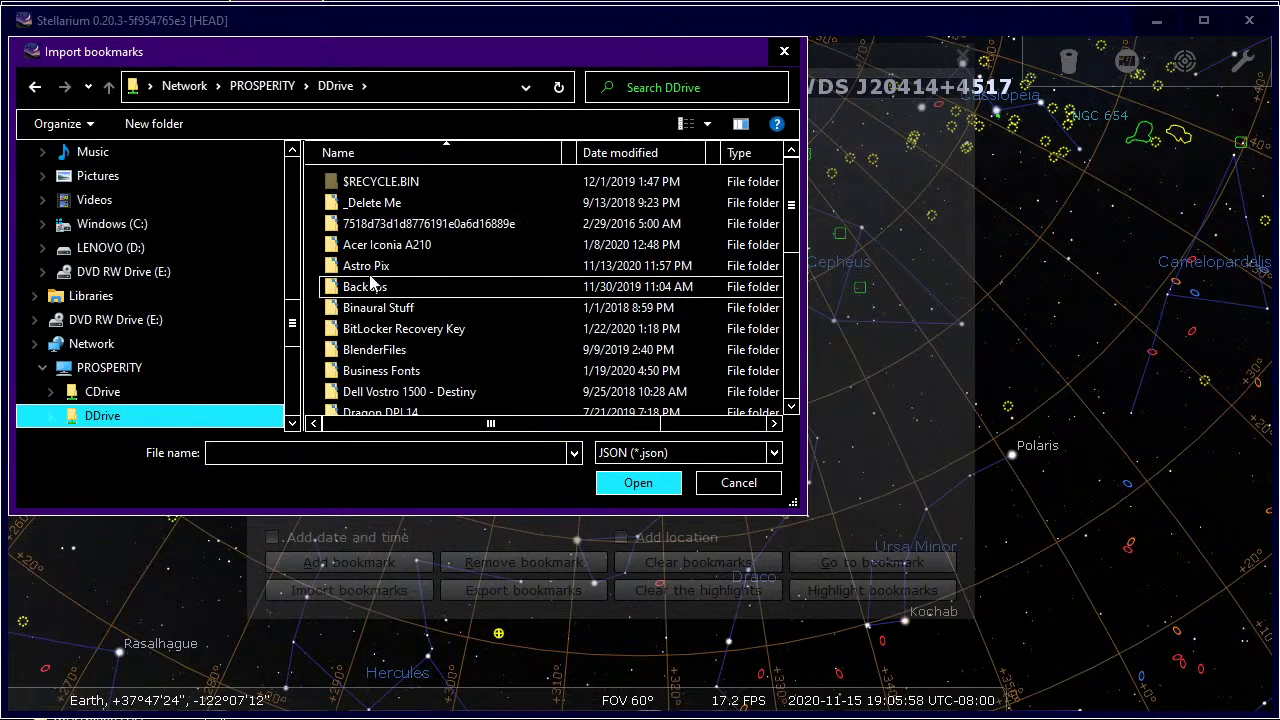
double_click(367, 266)
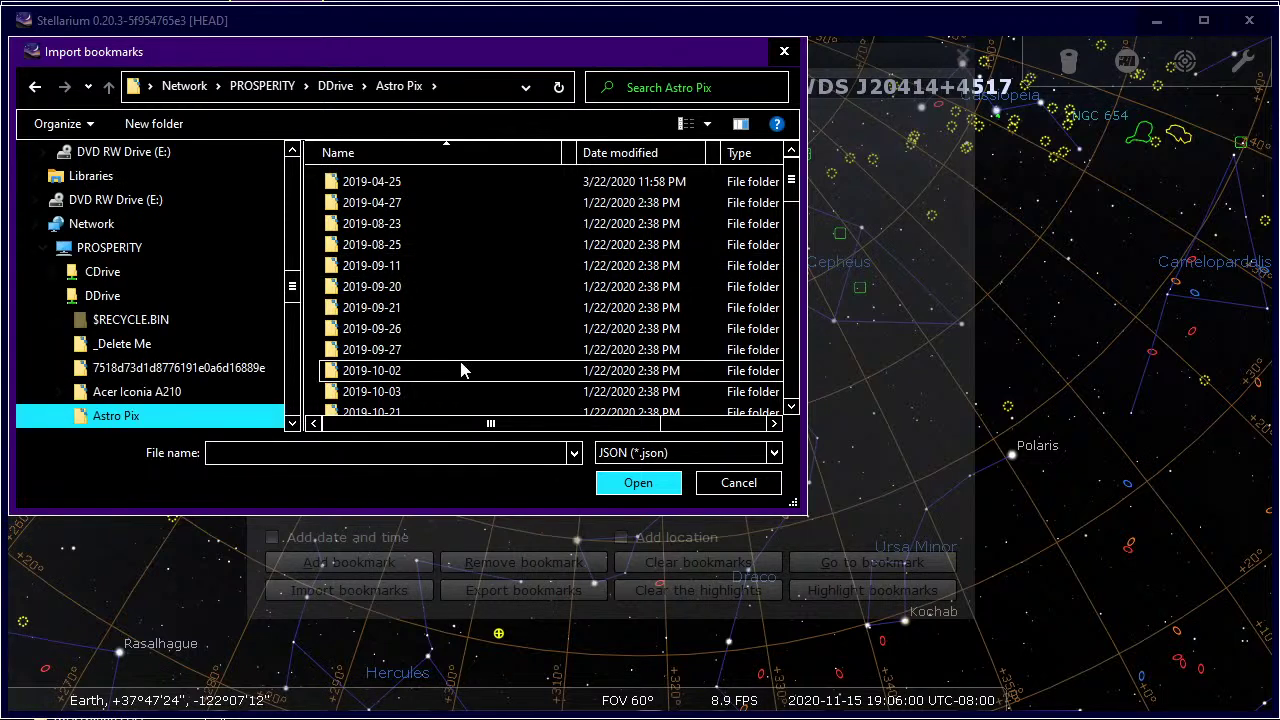
scroll(460, 366, "down", 10)
scroll(460, 369, "down", 2)
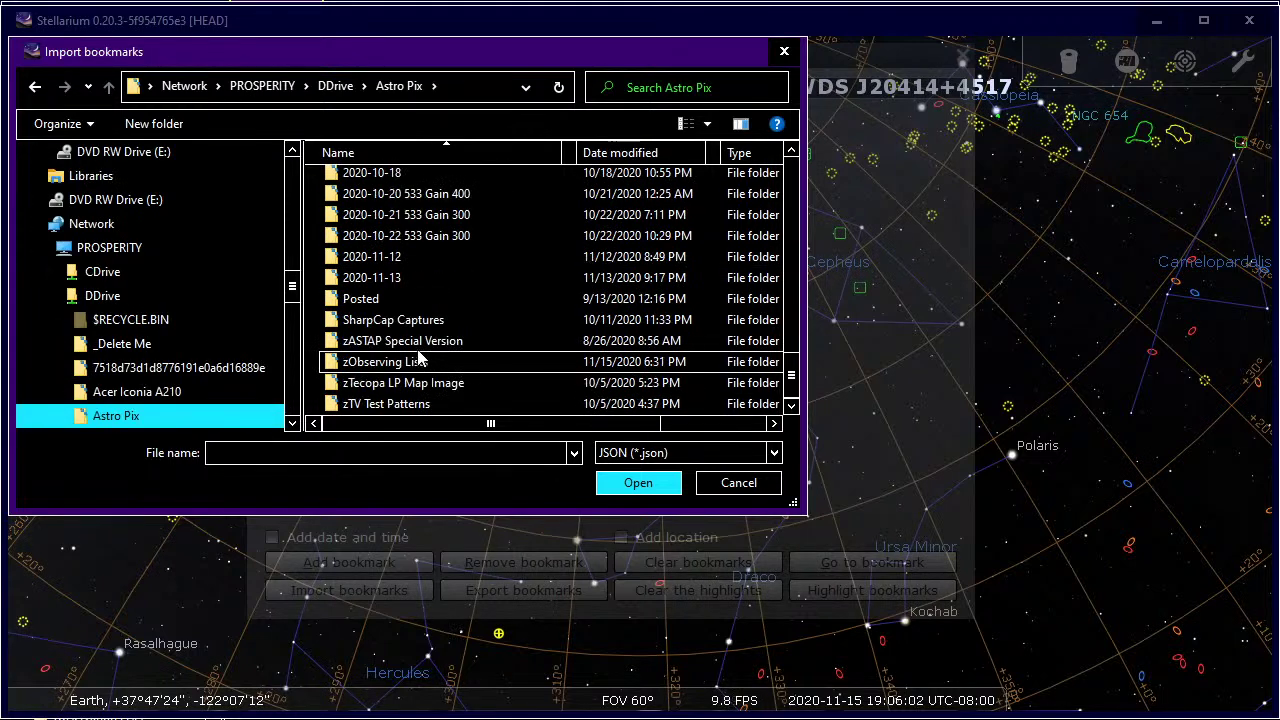
double_click(400, 367)
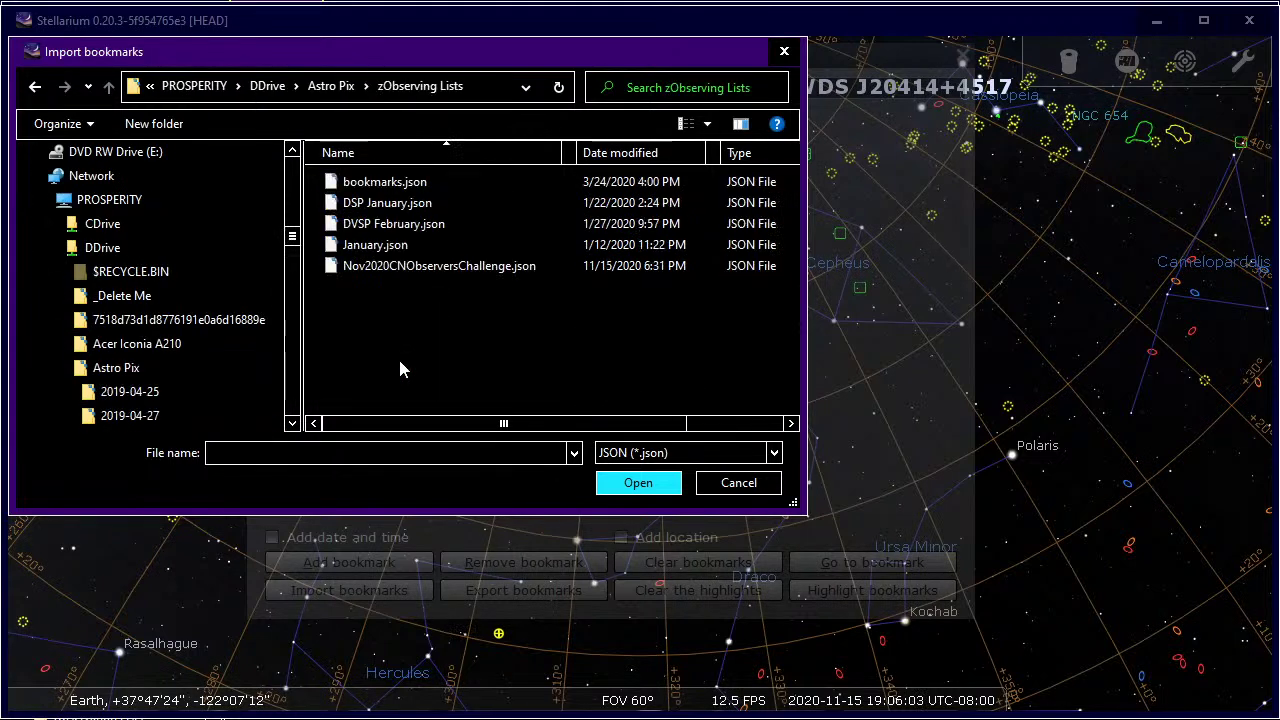
double_click(389, 266)
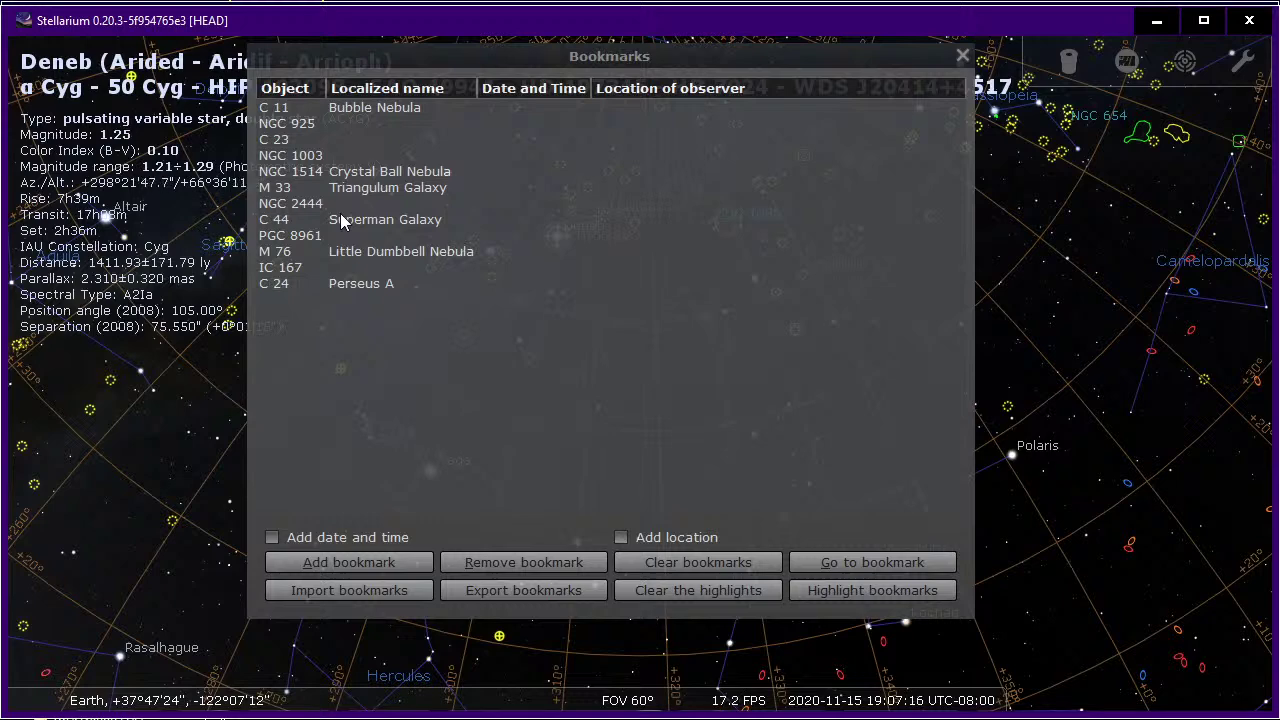
Go to the Bubble Nebula (C 11) bookmark, close the bookmarks list and slew the telescope to the nebula.
double_click(391, 106)
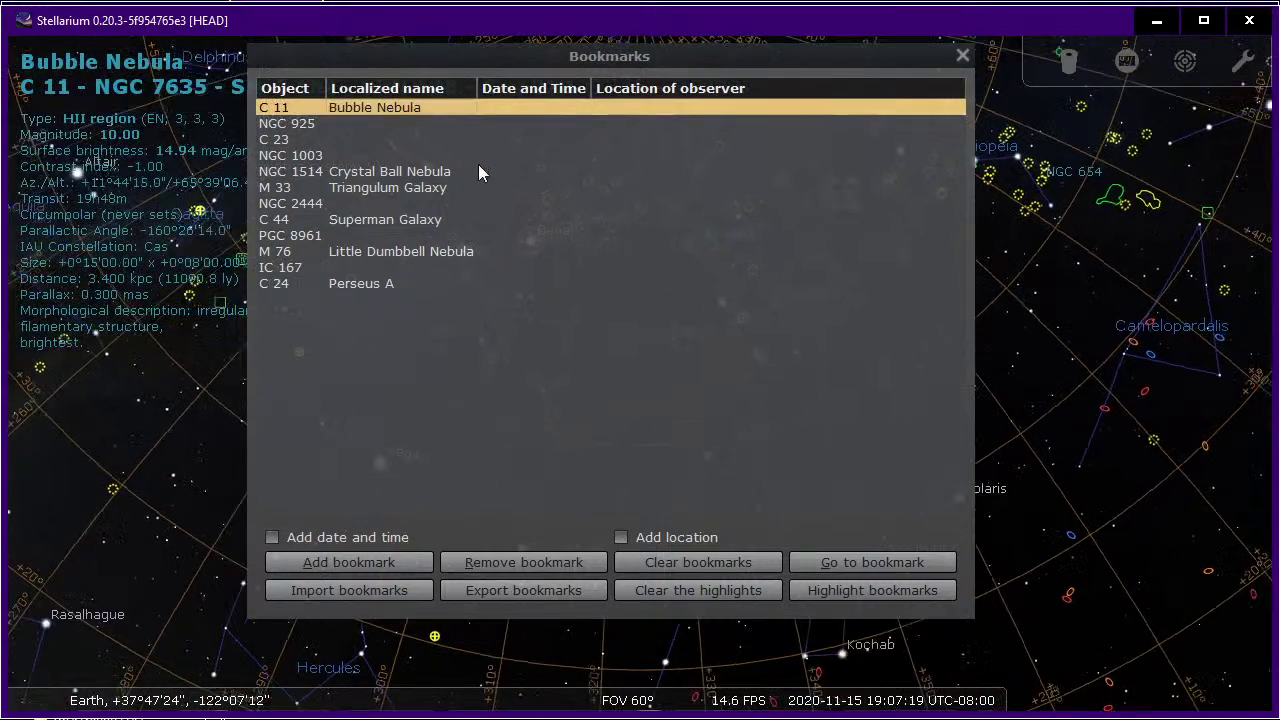
key("alt+b")
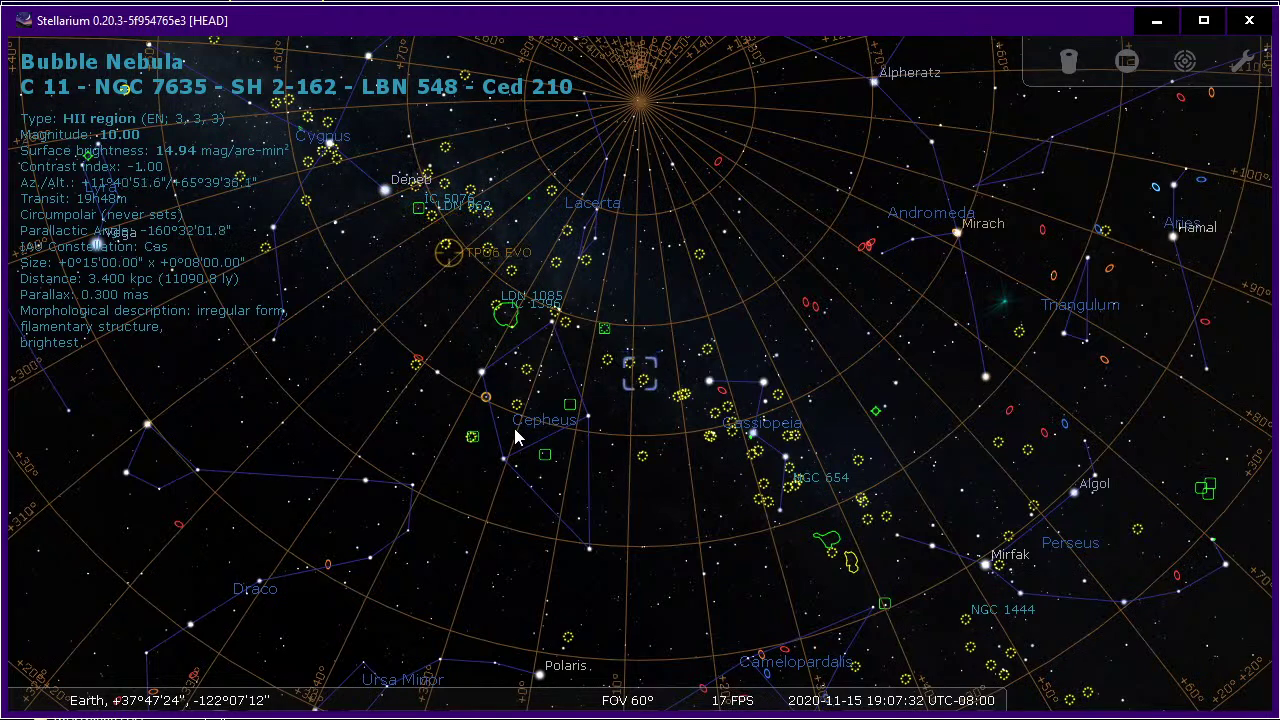
Switch to SharpCap and turn off the reticle over the camera image.
key("alt+Tab")
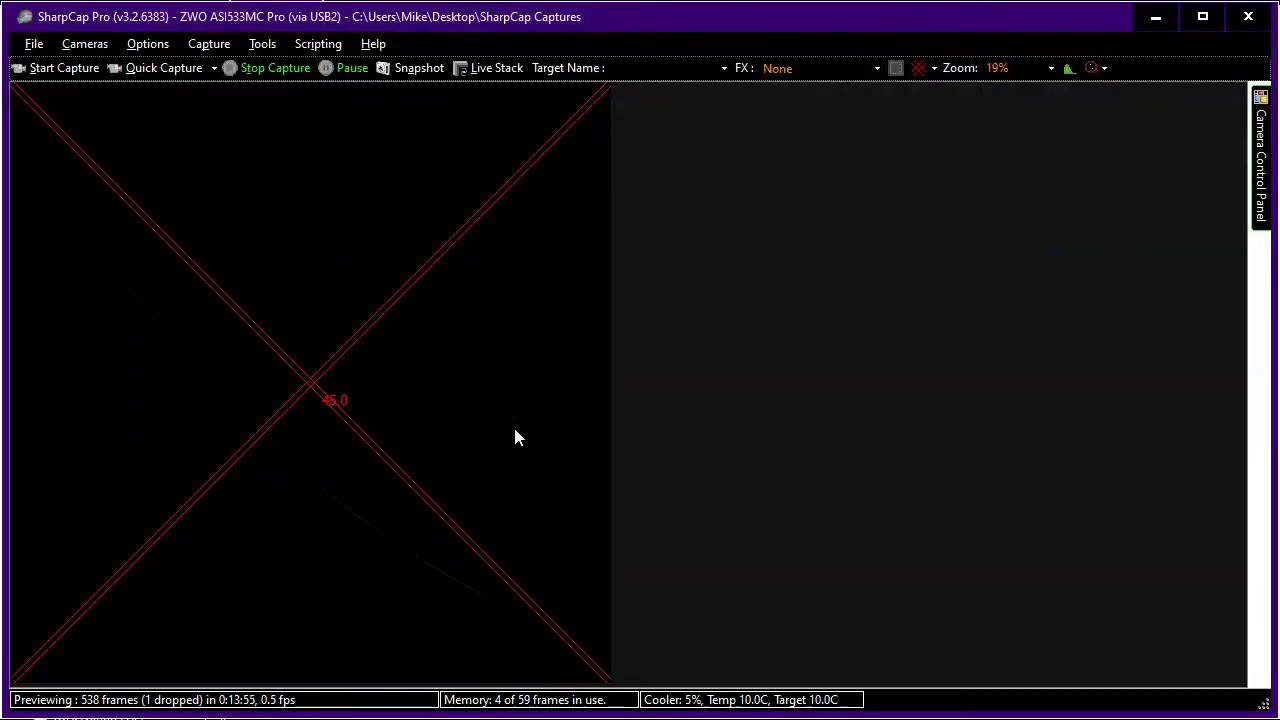
left_click(917, 72)
left_click(916, 72)
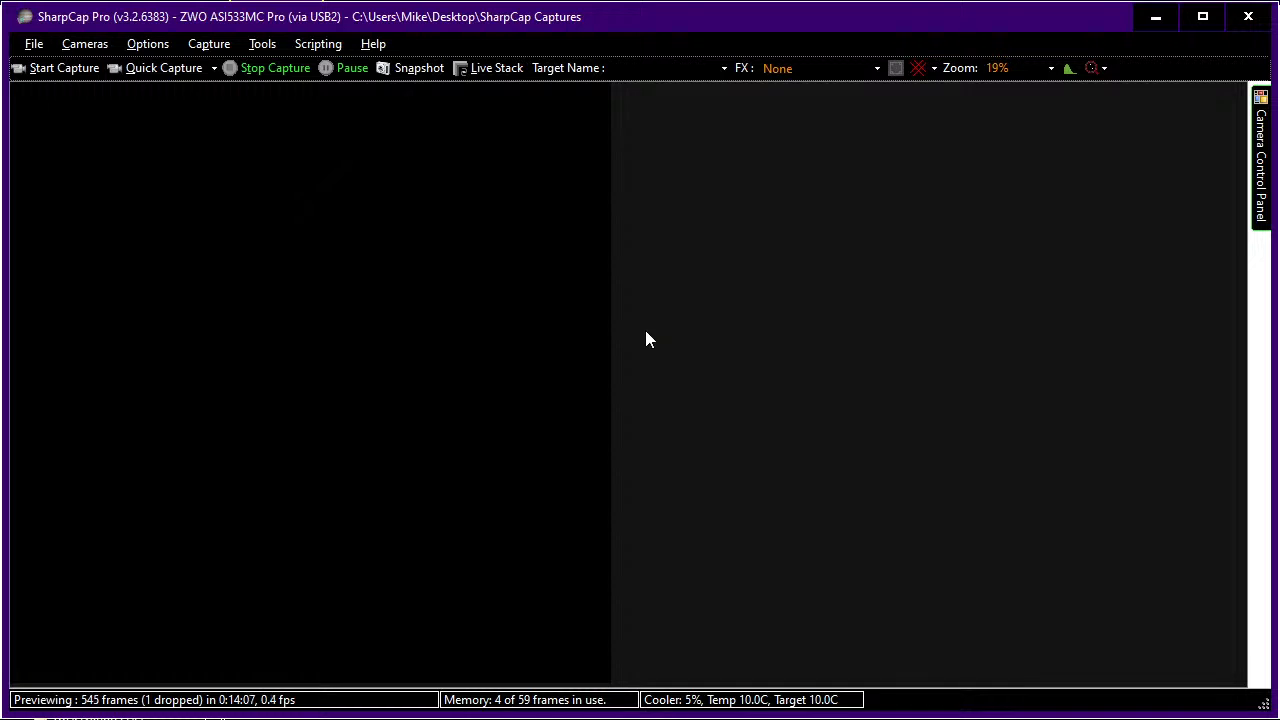
Switch to Stellarium and show the ZWO ASI533 sensor frame around the Bubble Nebula at a 1.57° field of view.
key("alt+Tab")
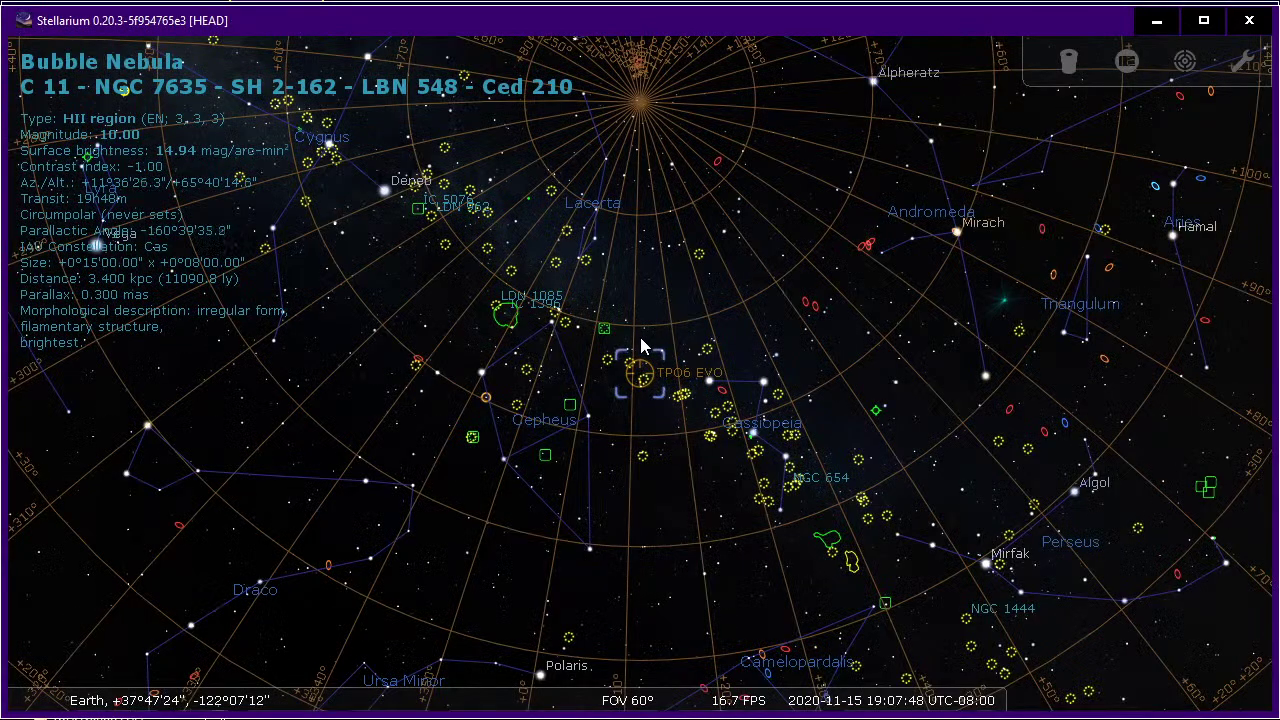
scroll(641, 345, "up", 10)
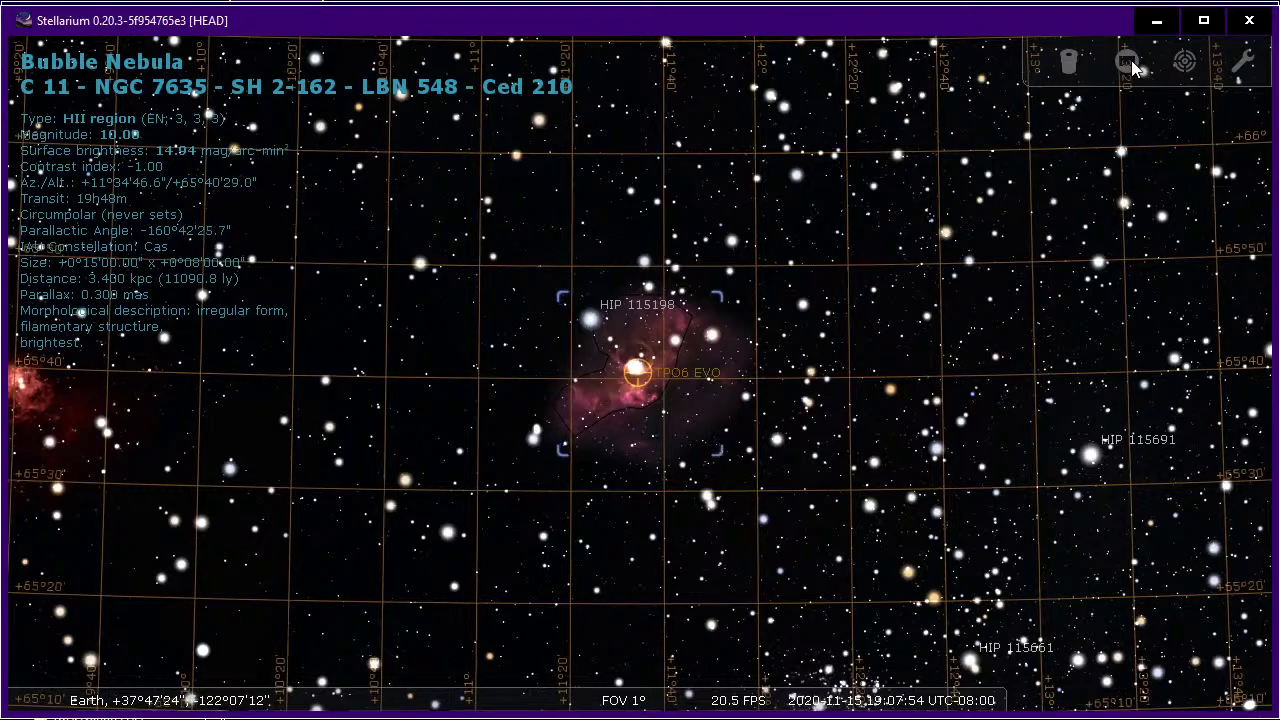
key("ctrl+b")
scroll(848, 295, "up", 2)
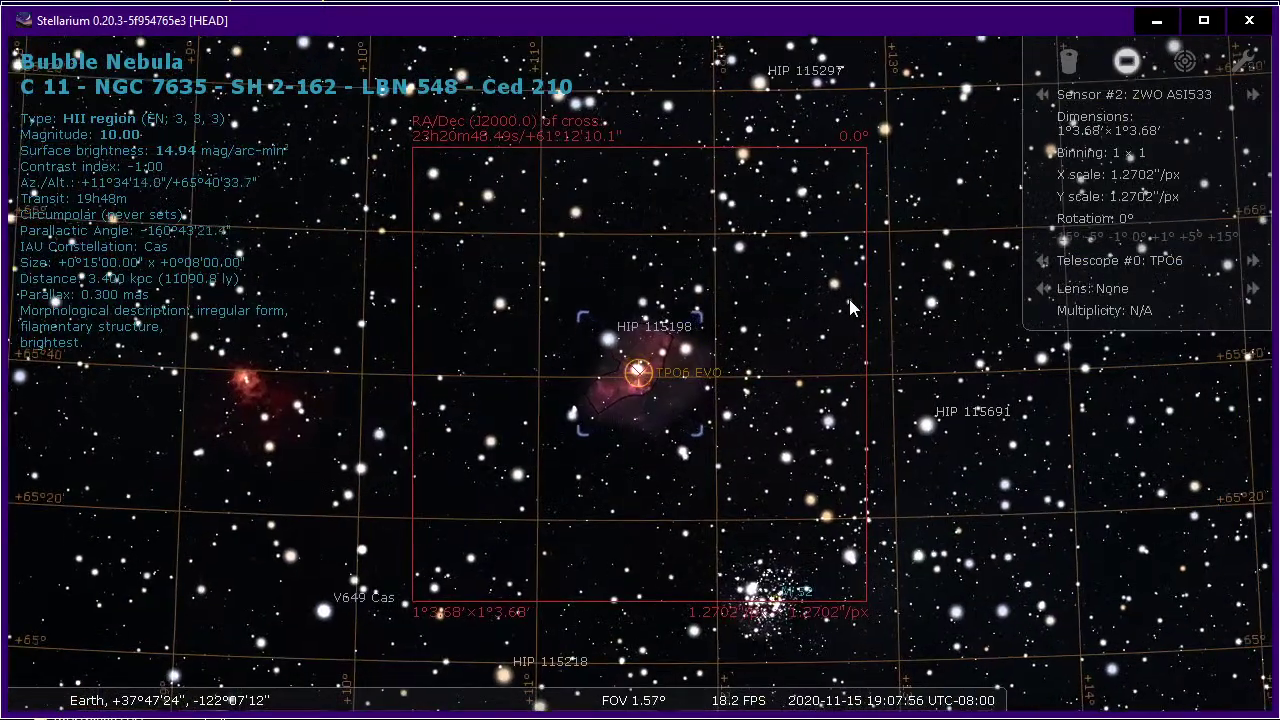
Compare the camera image with the Stellarium sensor frame, and auto-stretch the display histogram in SharpCap.
key("alt+Tab")
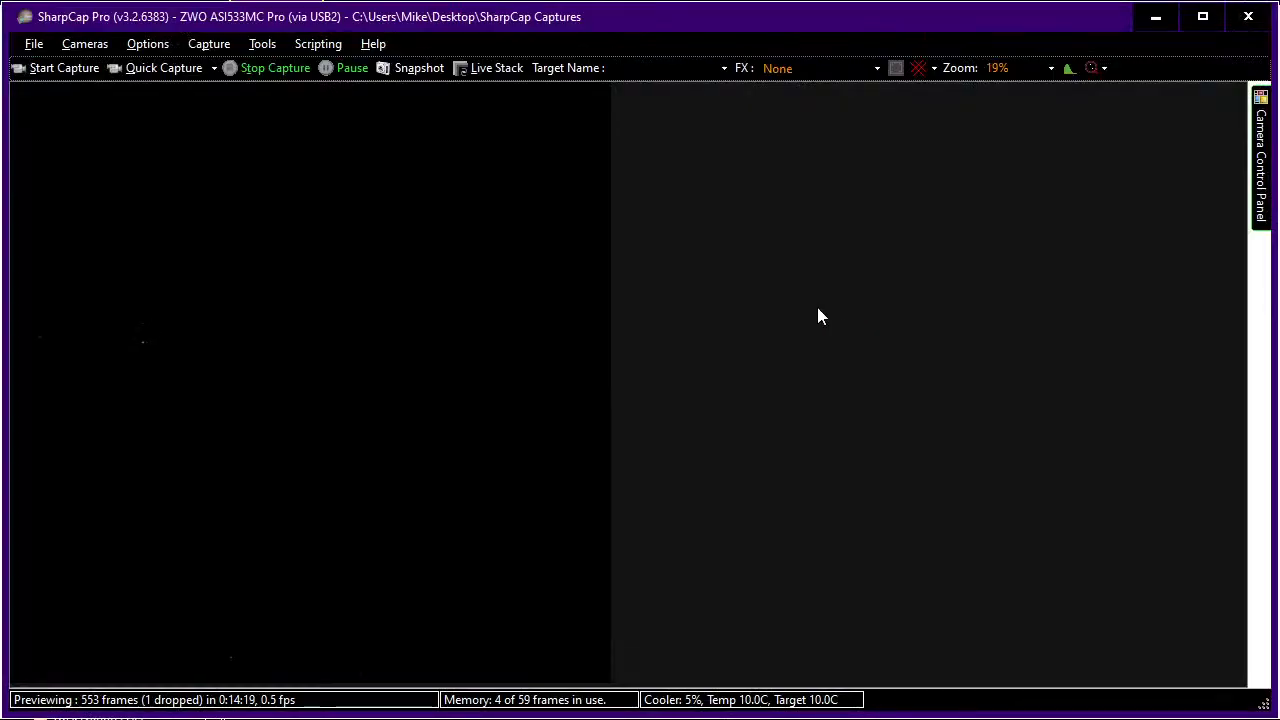
key("alt+Tab")
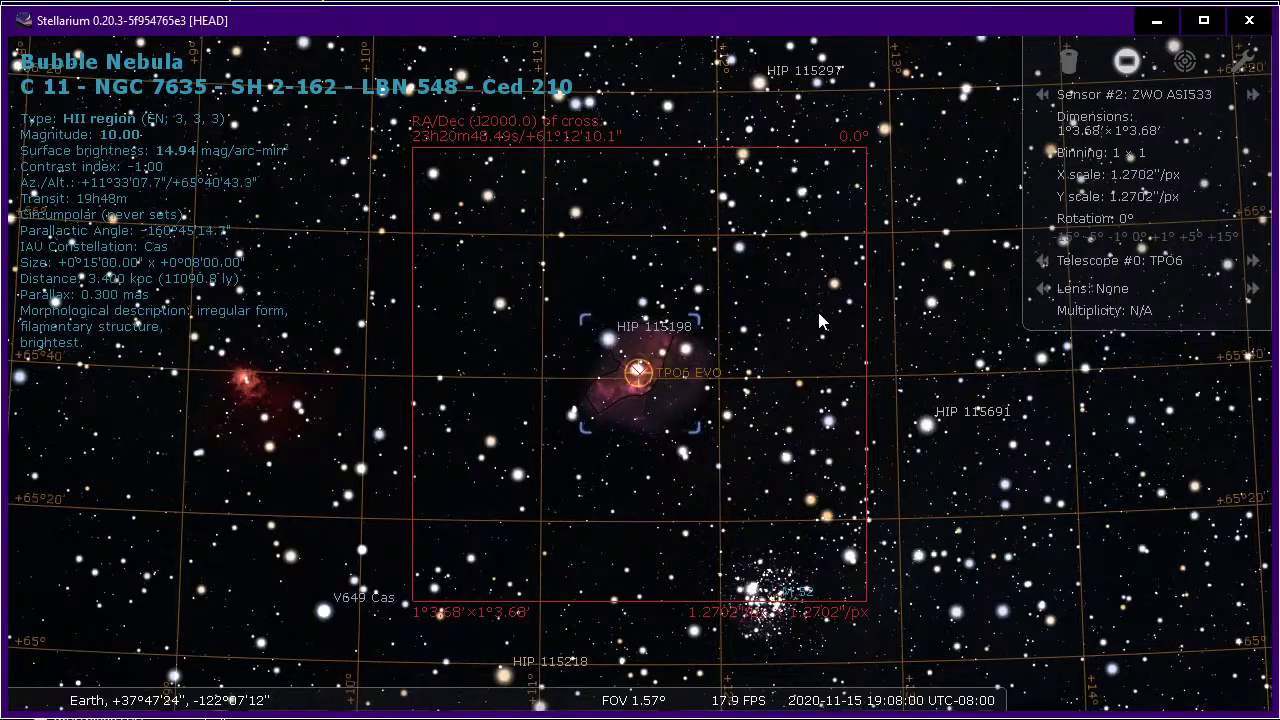
key("alt+Tab")
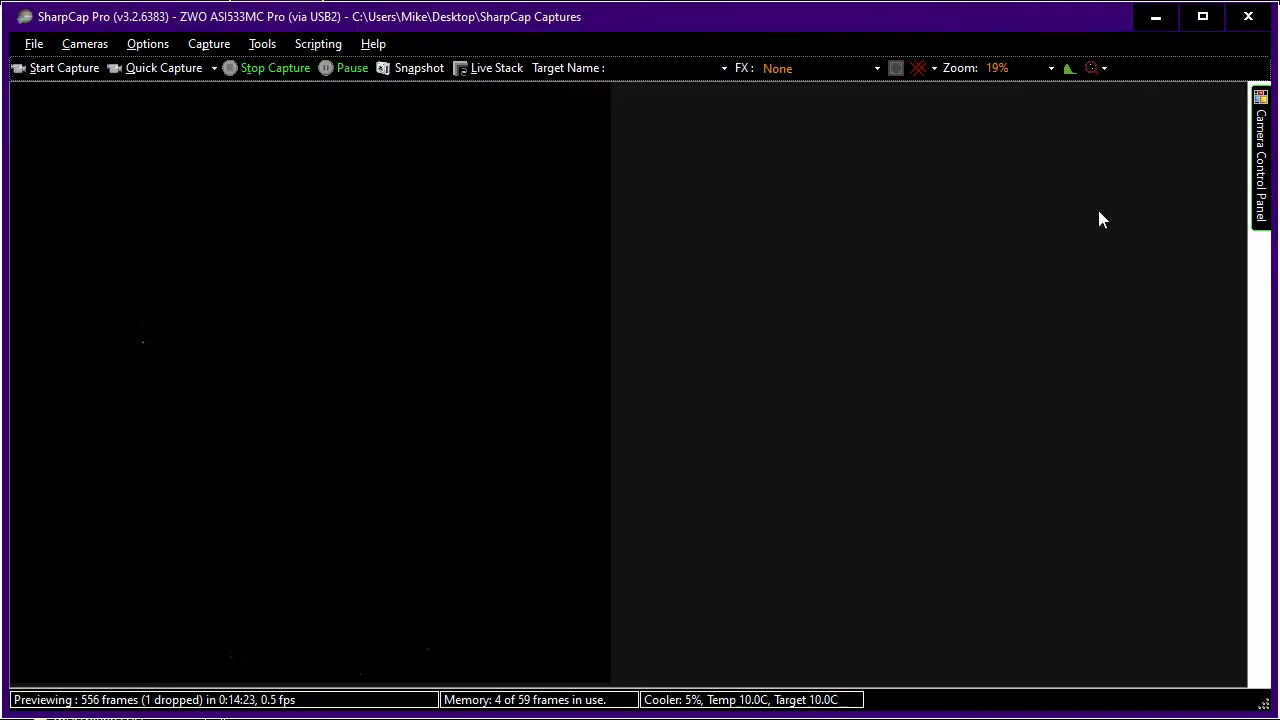
mouse_move(1261, 196)
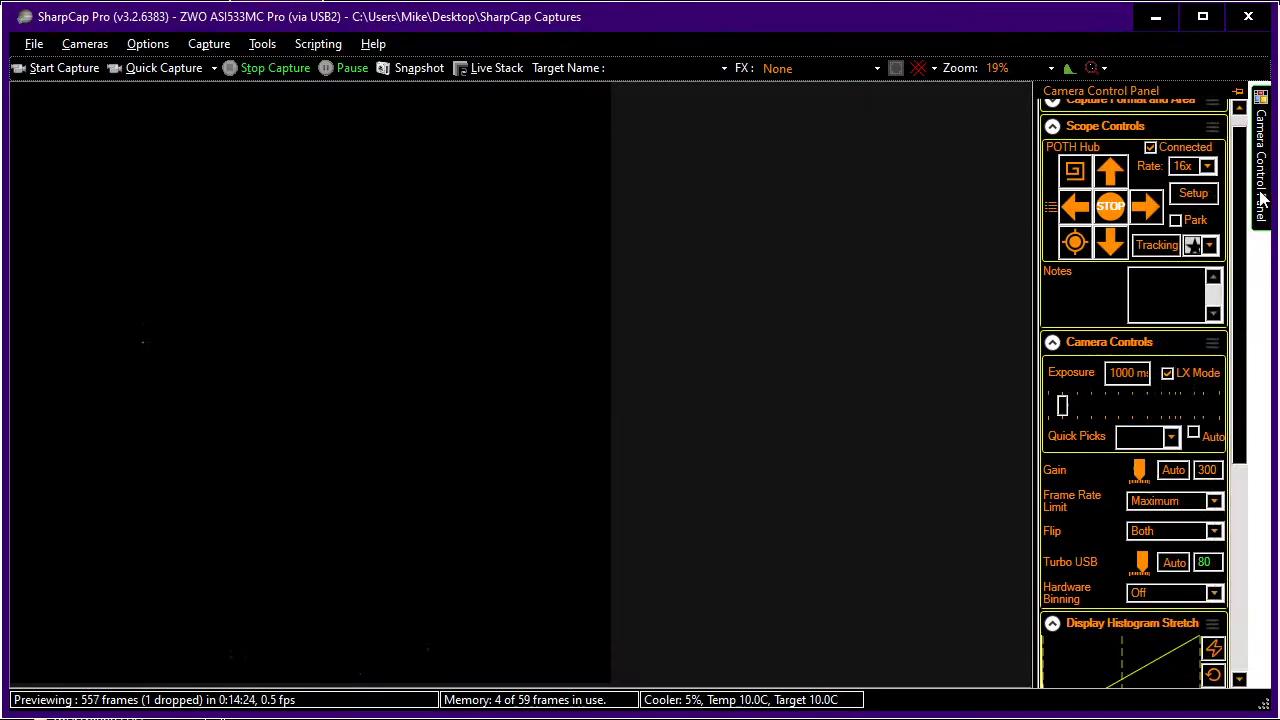
left_click(1213, 648)
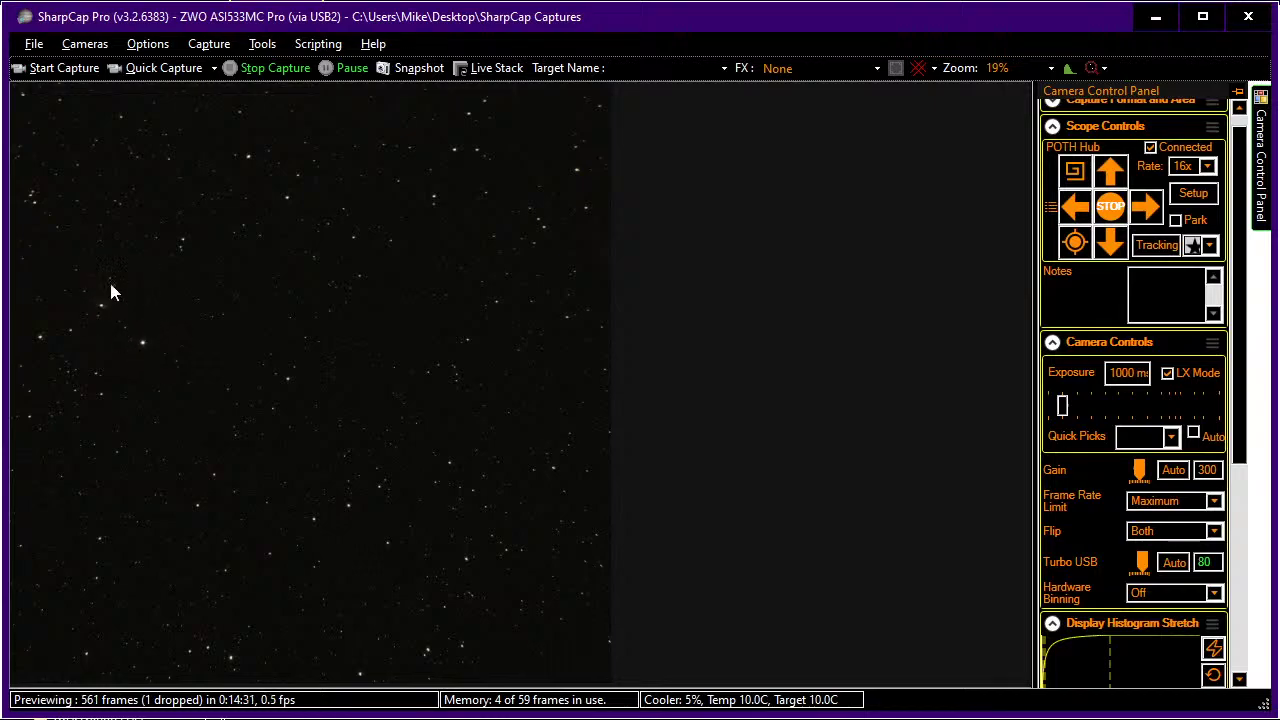
Check the live stars against the Stellarium chart, try a 4-second exposure and restore the exposure to 1000 ms.
key("alt+Tab")
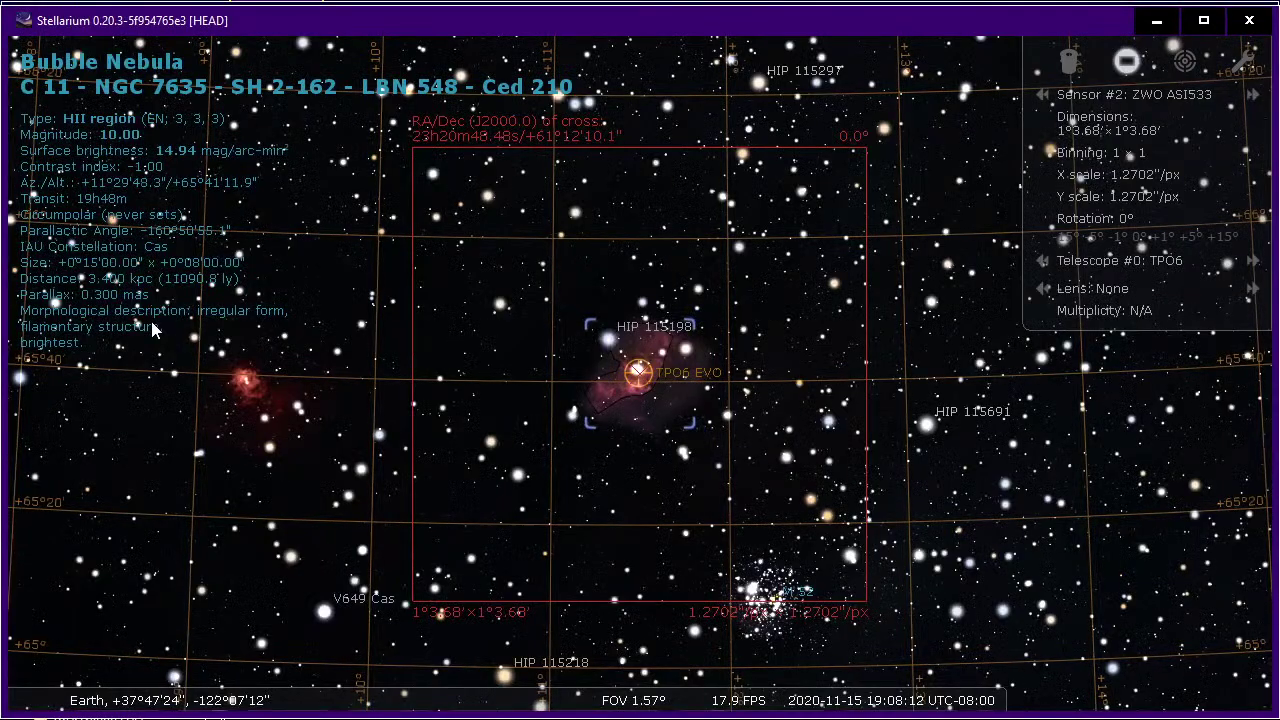
key("alt+Tab")
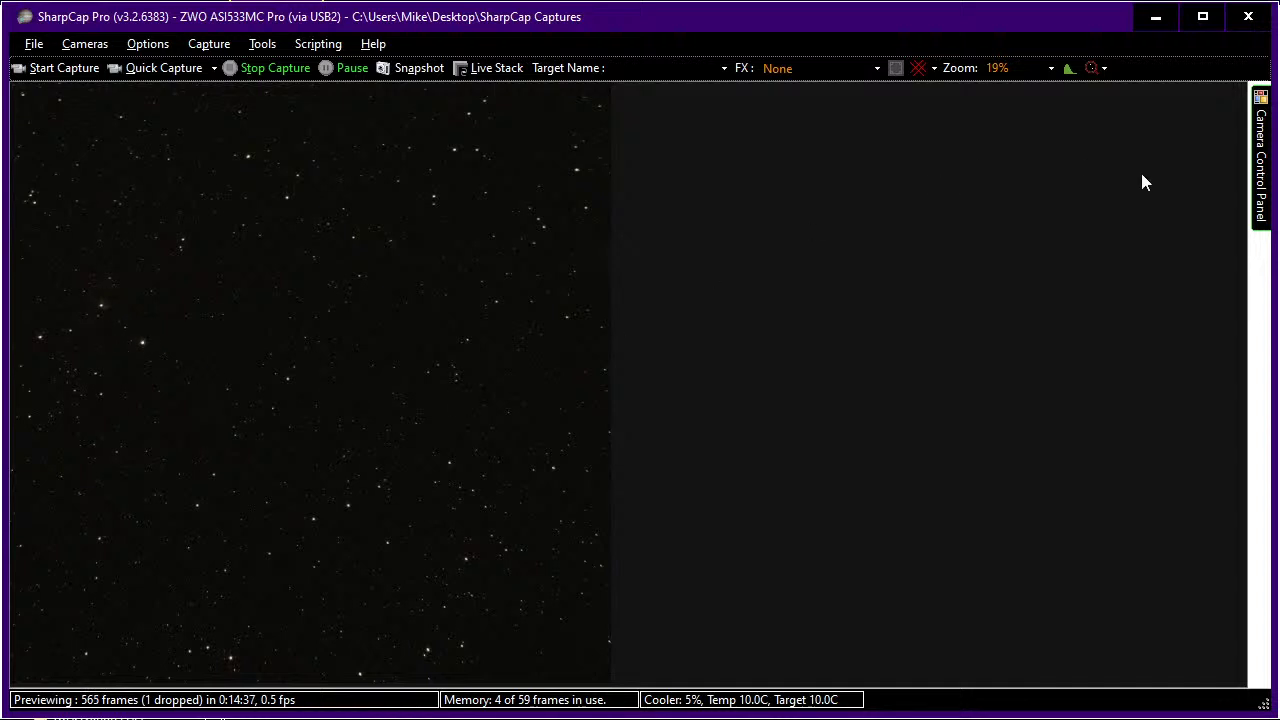
mouse_move(1262, 205)
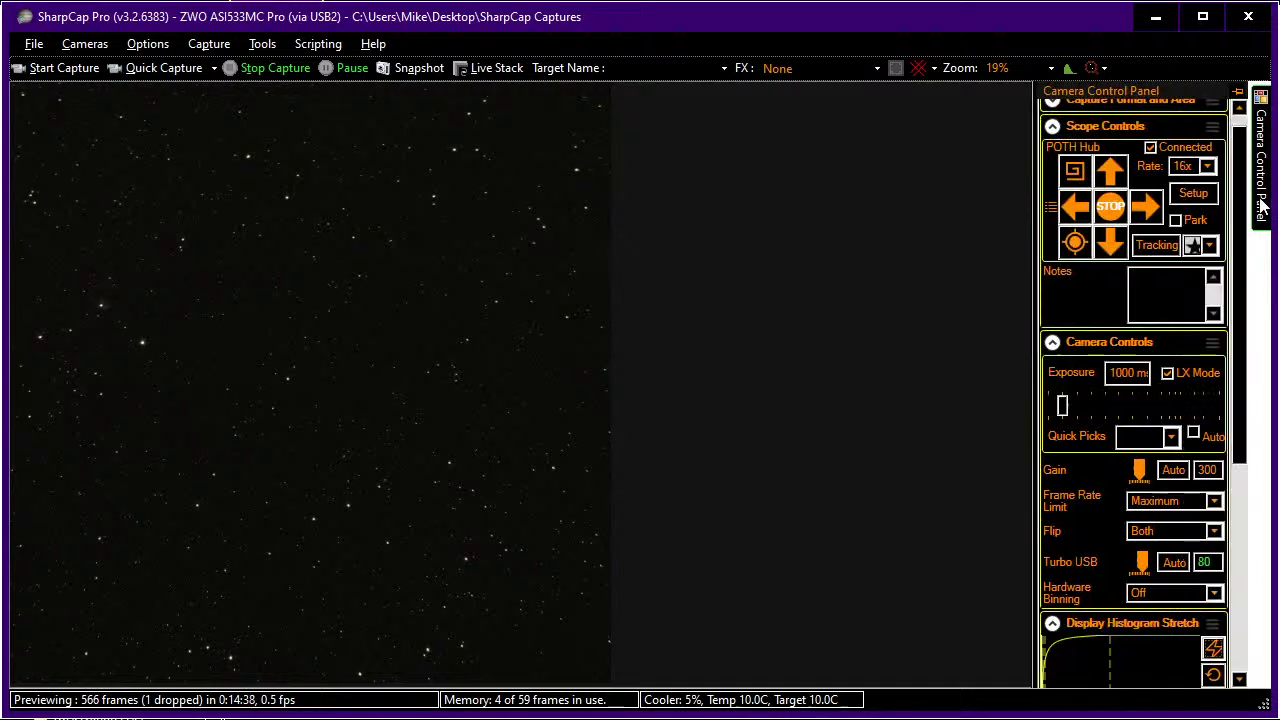
left_click(1183, 402)
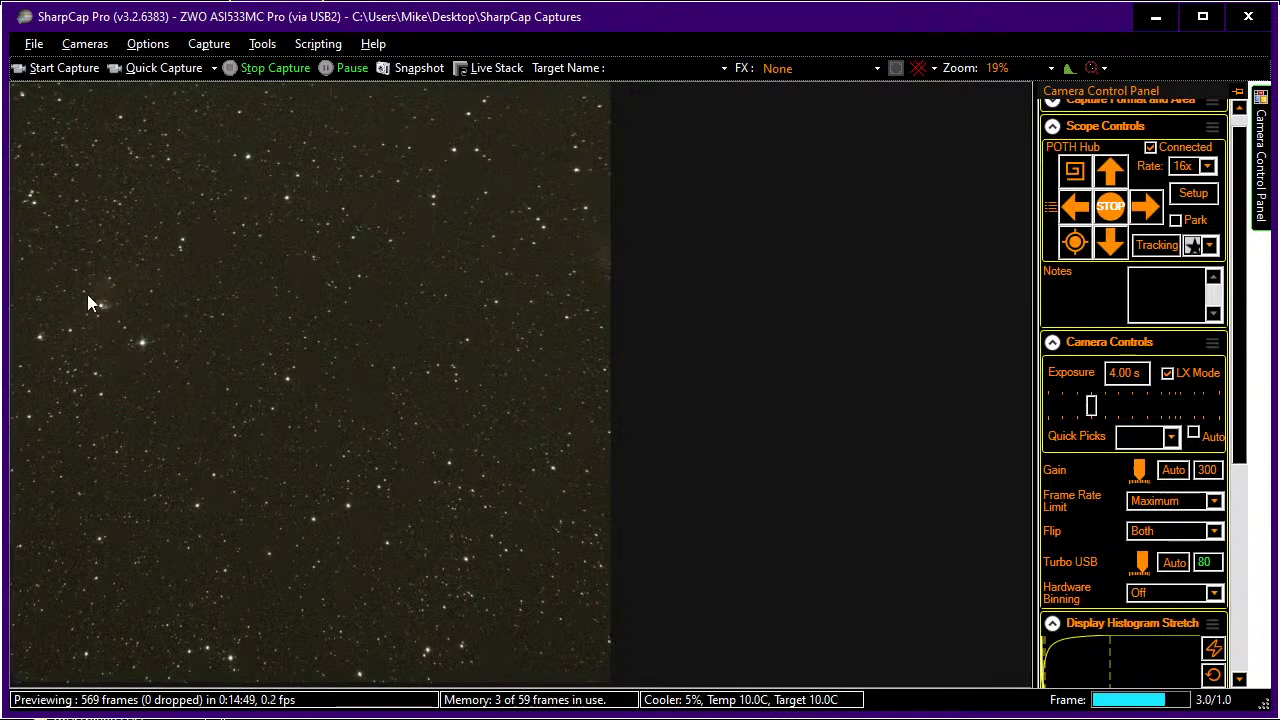
left_click(1062, 403)
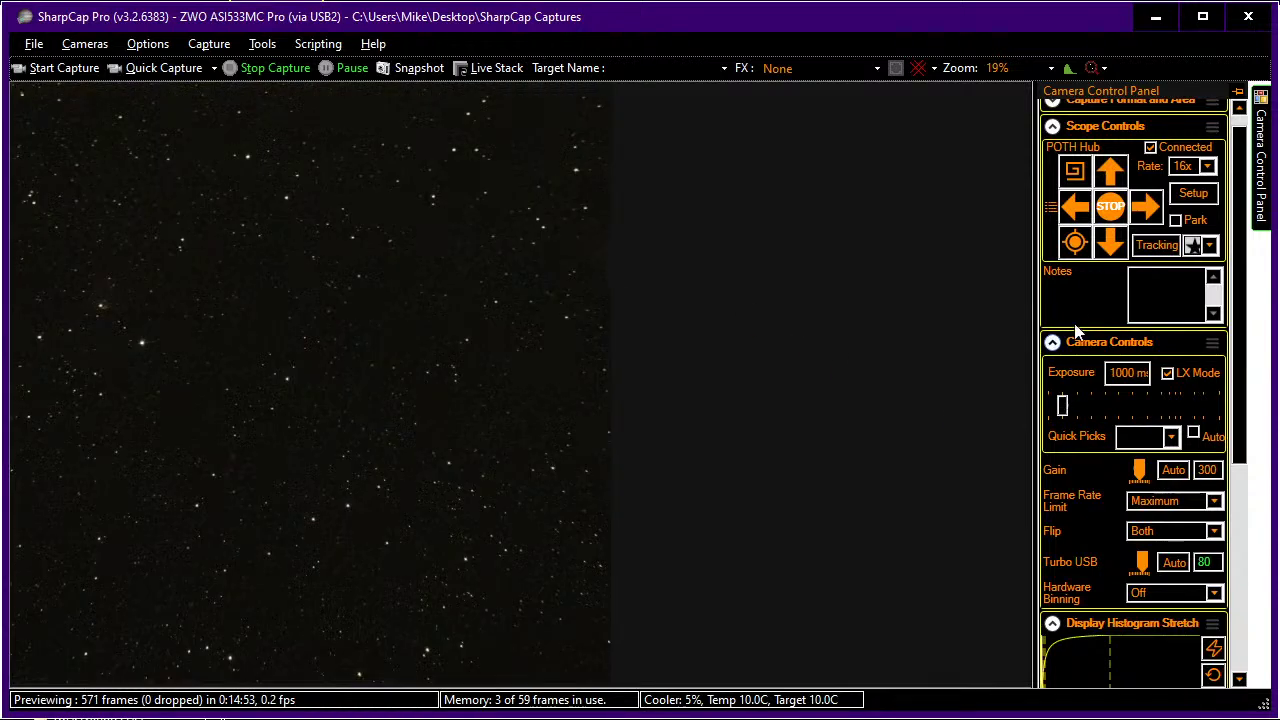
Nudge the telescope at the 16x rate to bring the Bubble Nebula near the image centre, checking its position in Stellarium.
left_click(1148, 215)
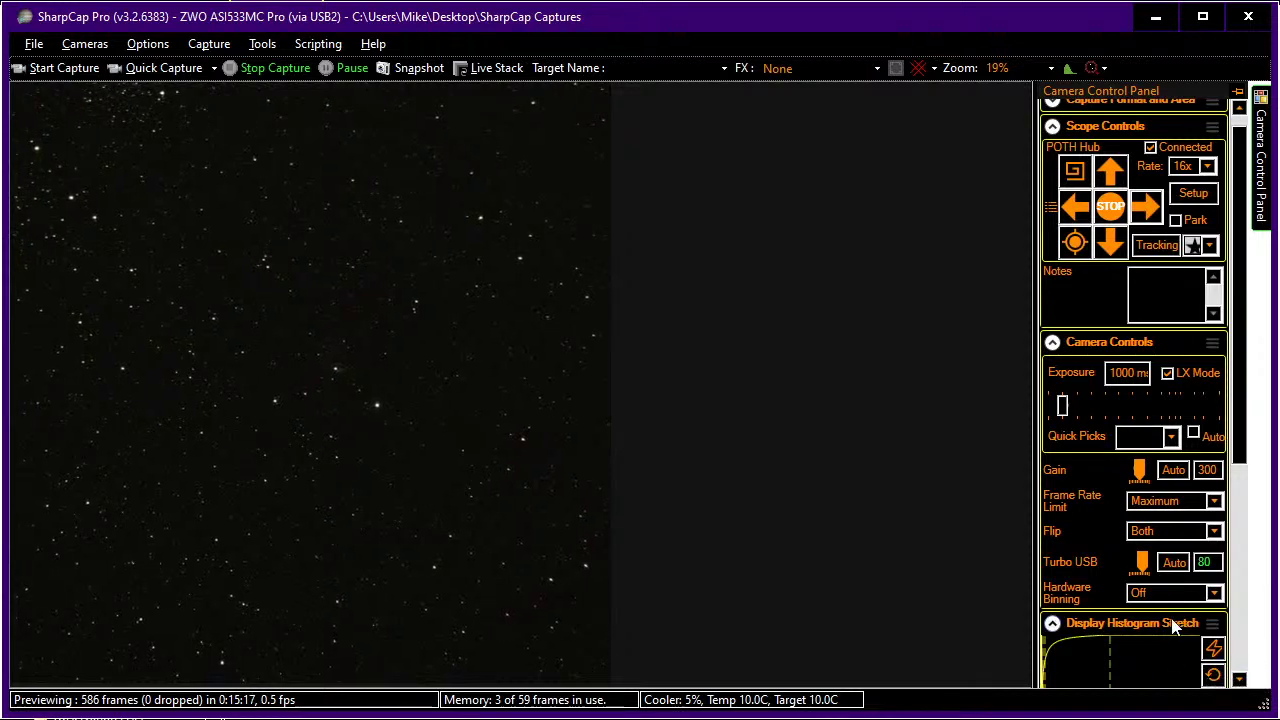
key("alt+Tab")
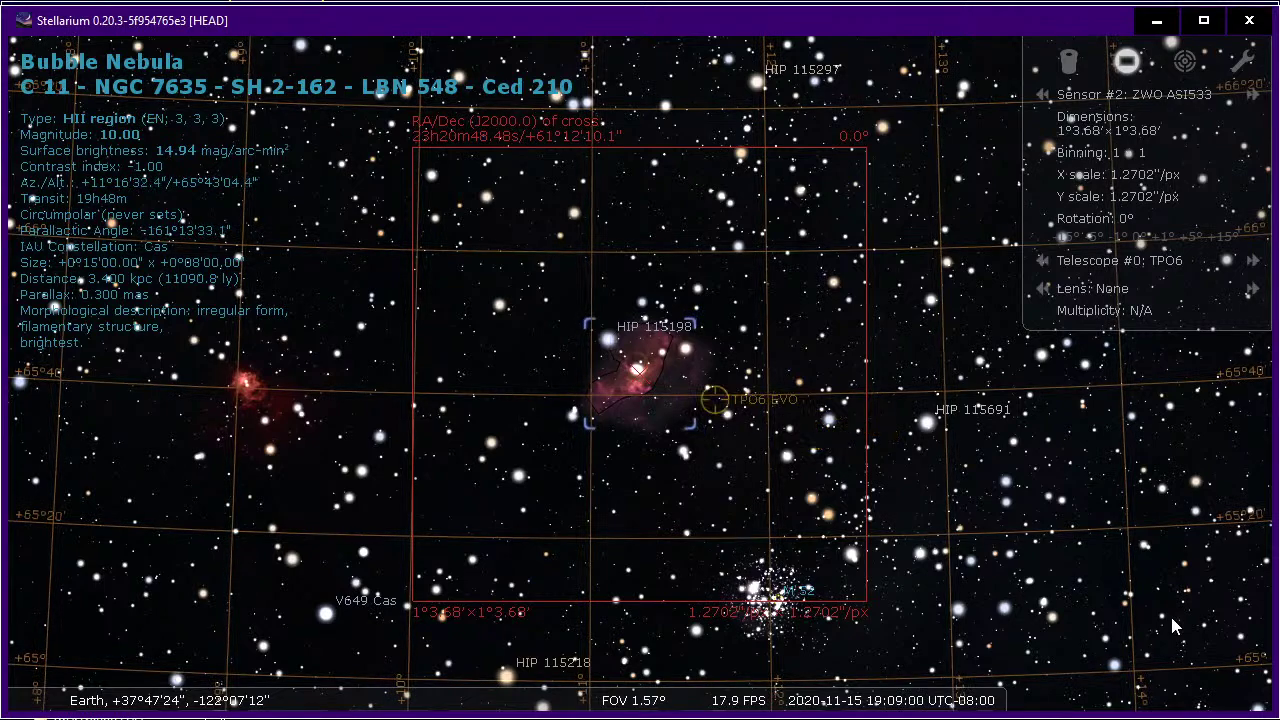
key("alt+Tab")
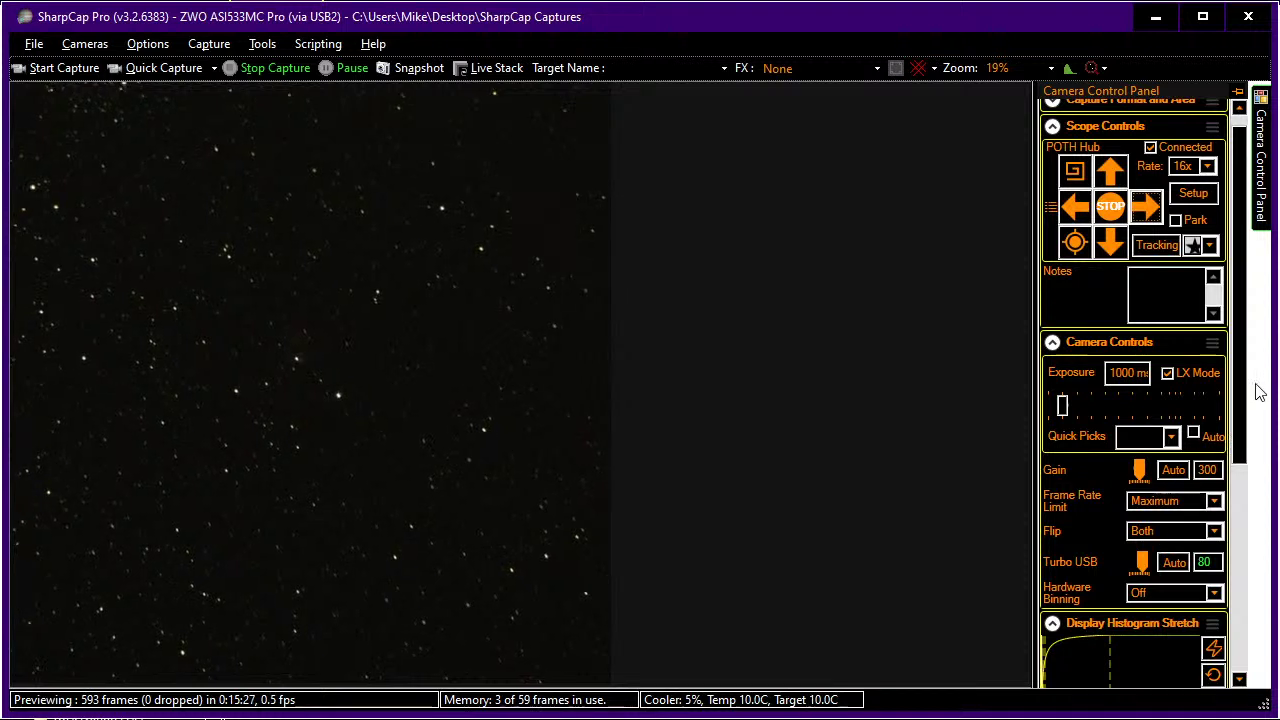
Set the camera exposure to 32 s and choose the dark_25_frames_10.0C FITS file as the dark to subtract.
scroll(1159, 405, "down", 3)
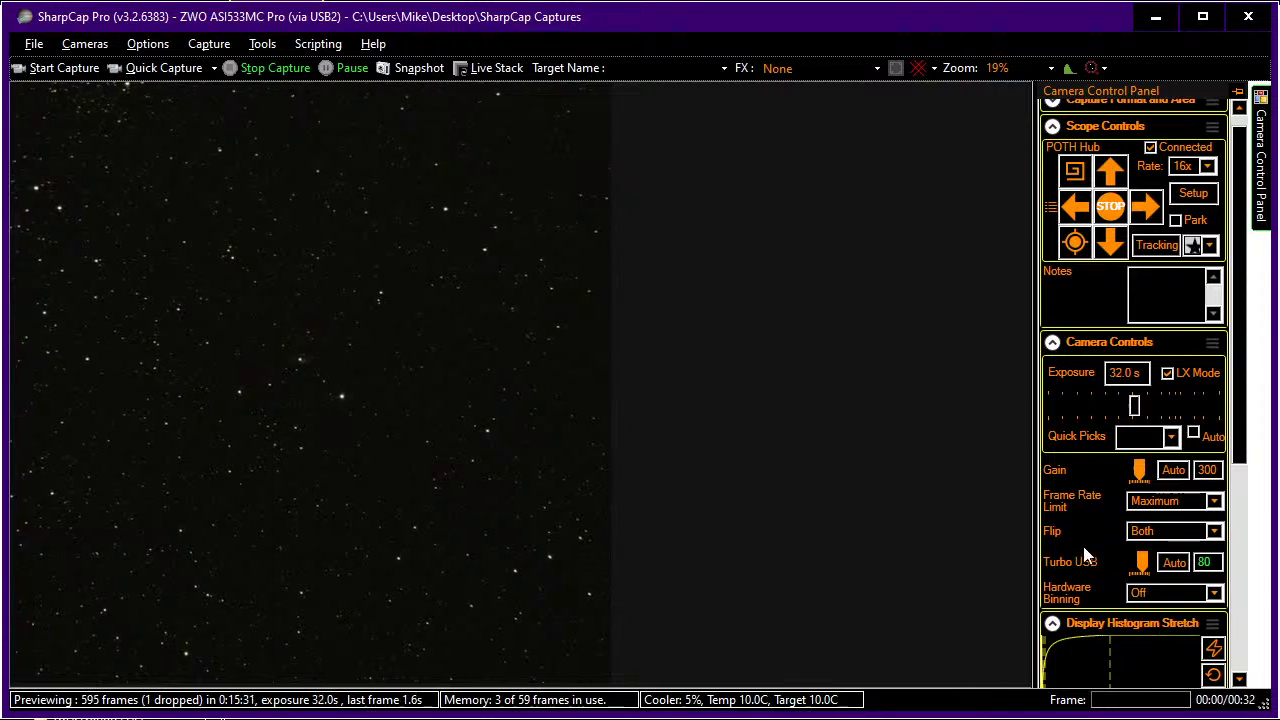
scroll(1084, 548, "down", 3)
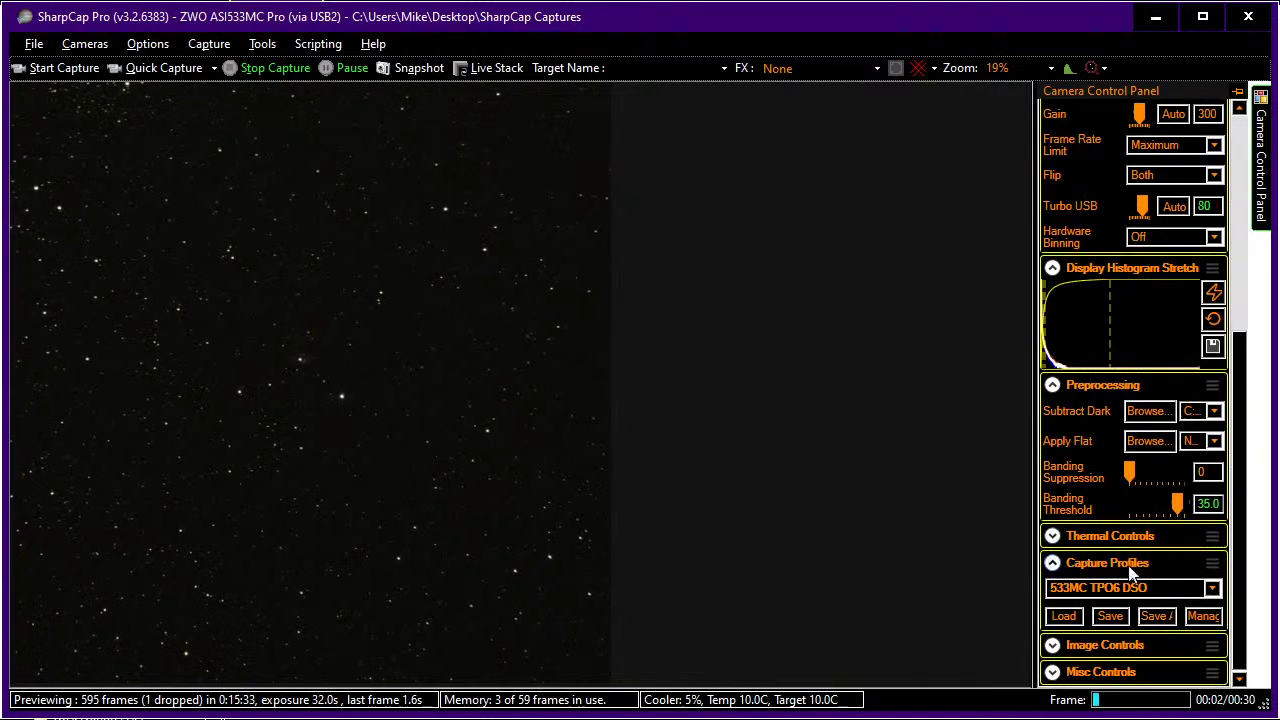
left_click(1153, 416)
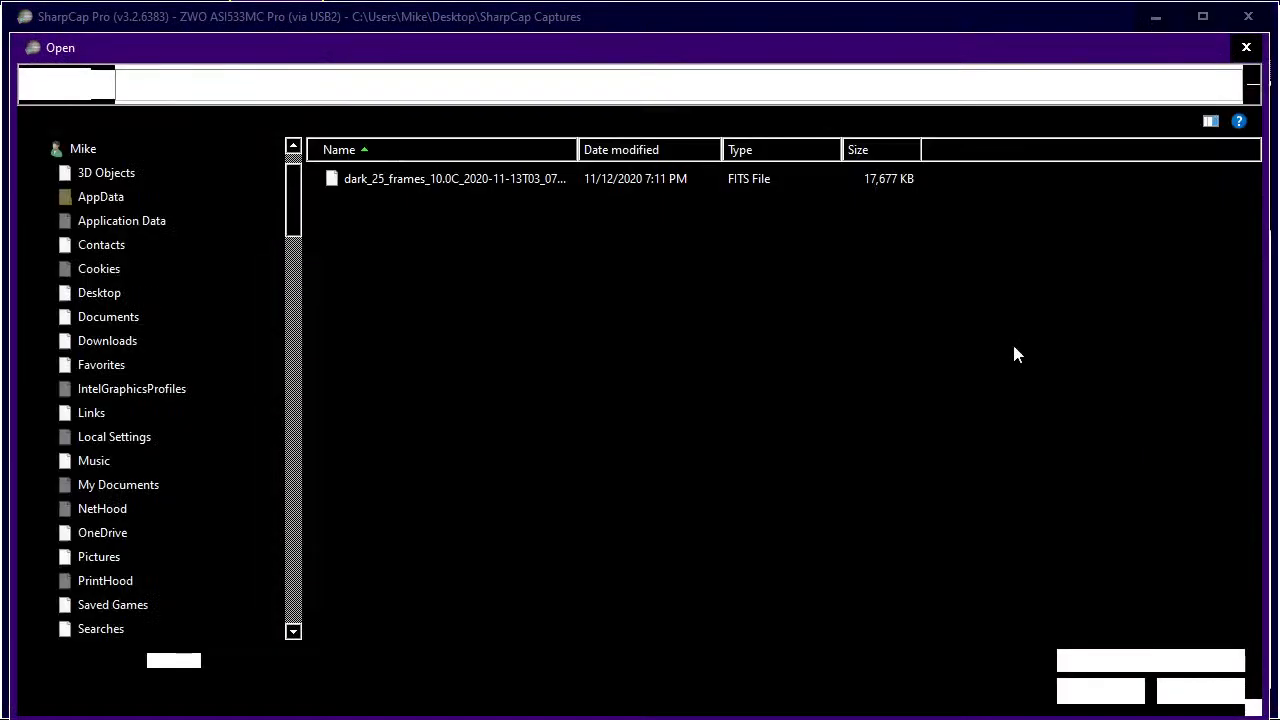
double_click(517, 178)
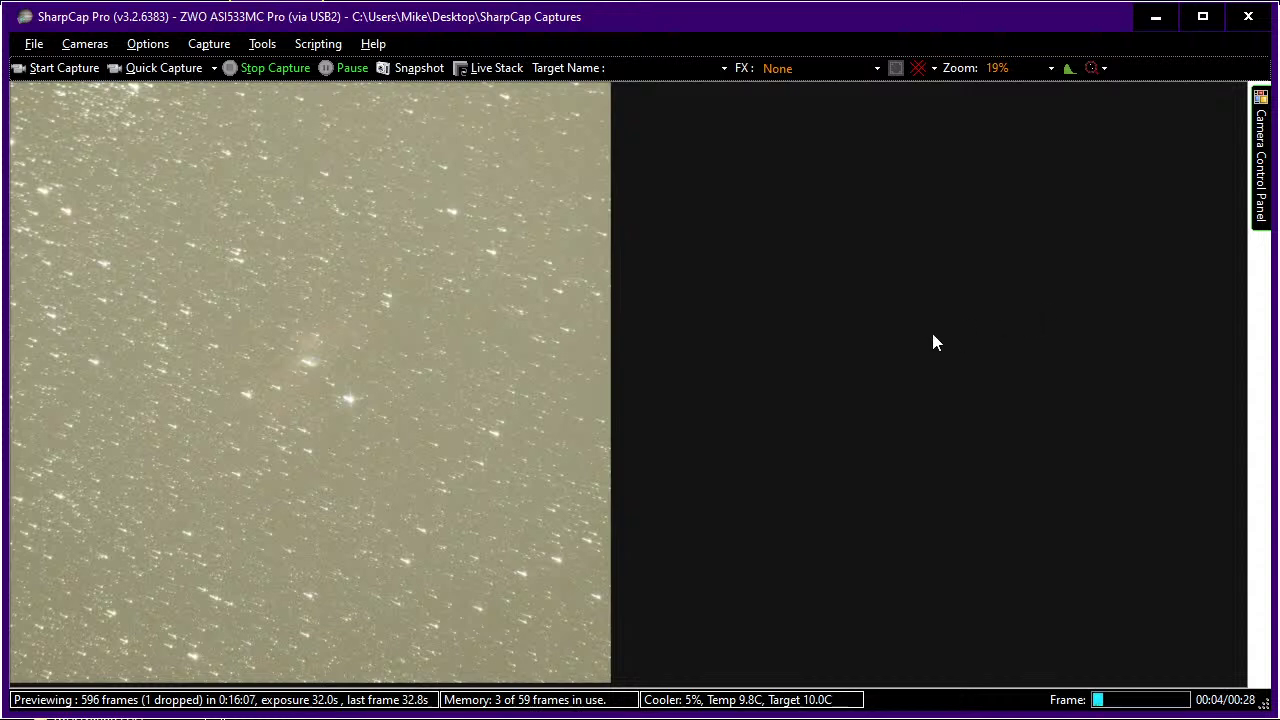
Reset the display histogram stretch and start live stacking with the stack's own histogram stretch reset.
mouse_move(1264, 192)
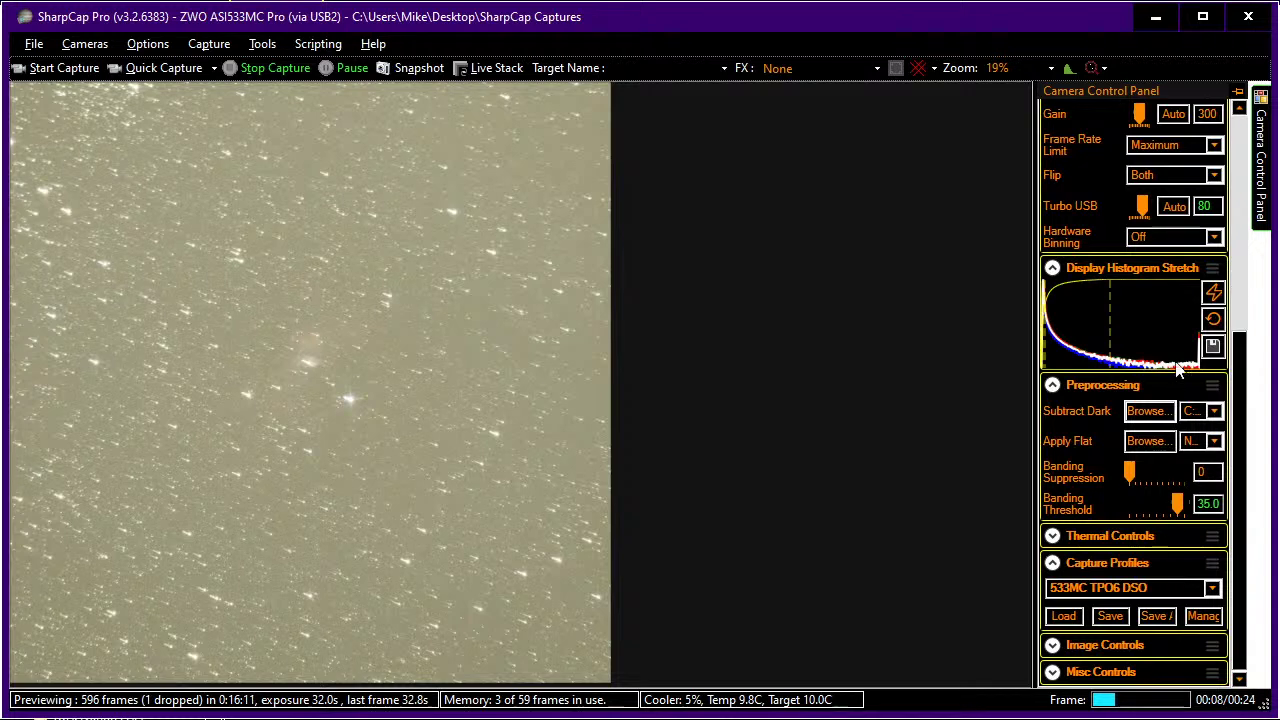
left_click(1214, 322)
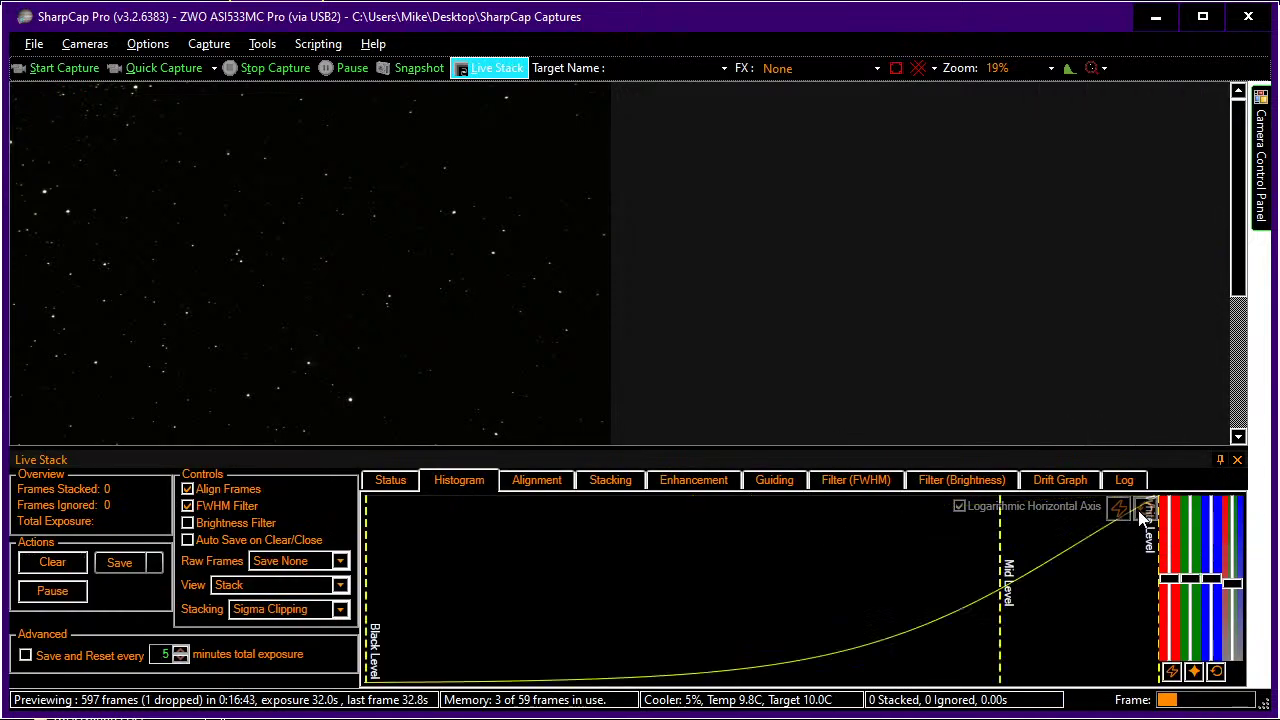
left_click(1144, 508)
Enable Unsharp Mask sharpening for the live stack, return to its histogram and collapse the Live Stack controls.
left_click(702, 484)
left_click(628, 537)
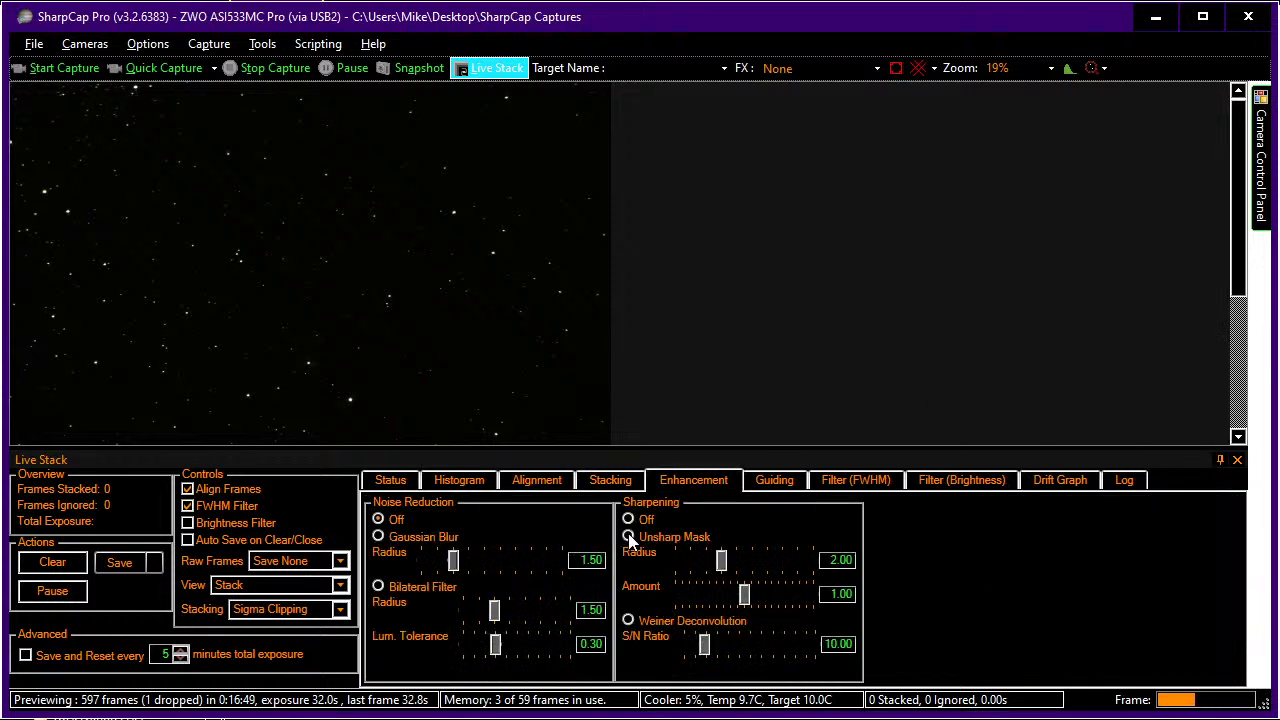
left_click(477, 481)
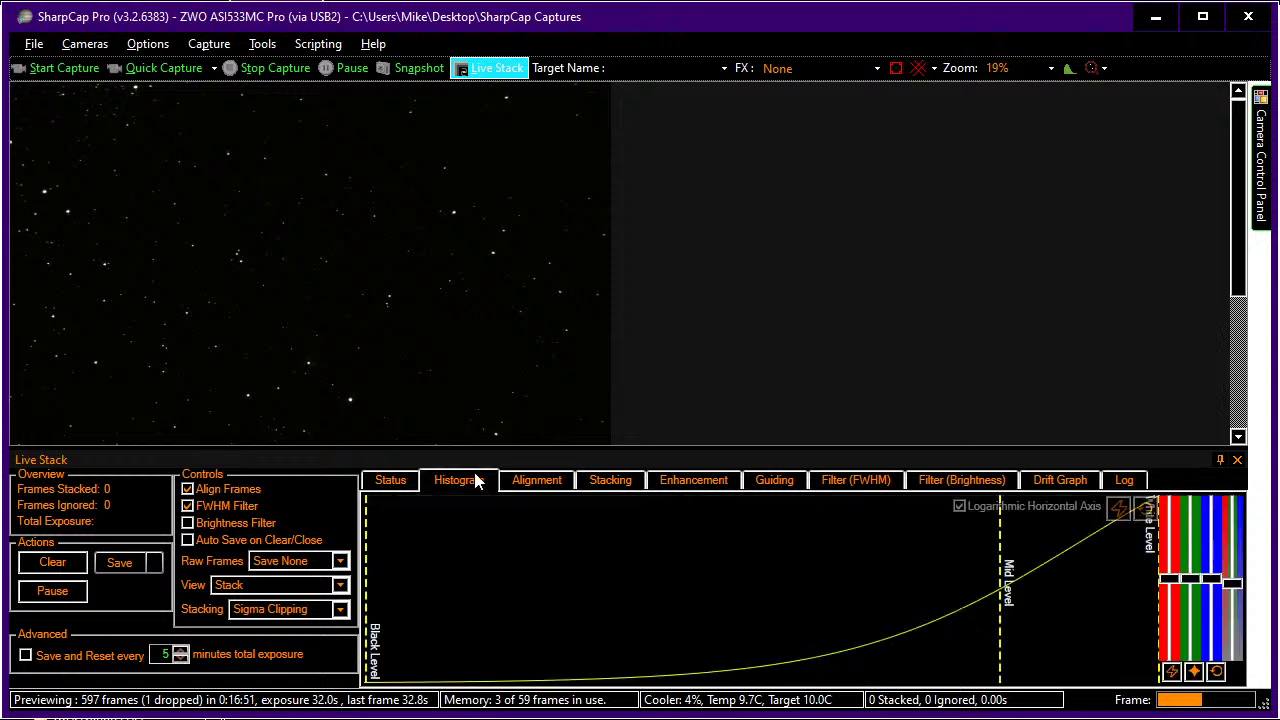
left_click(1220, 461)
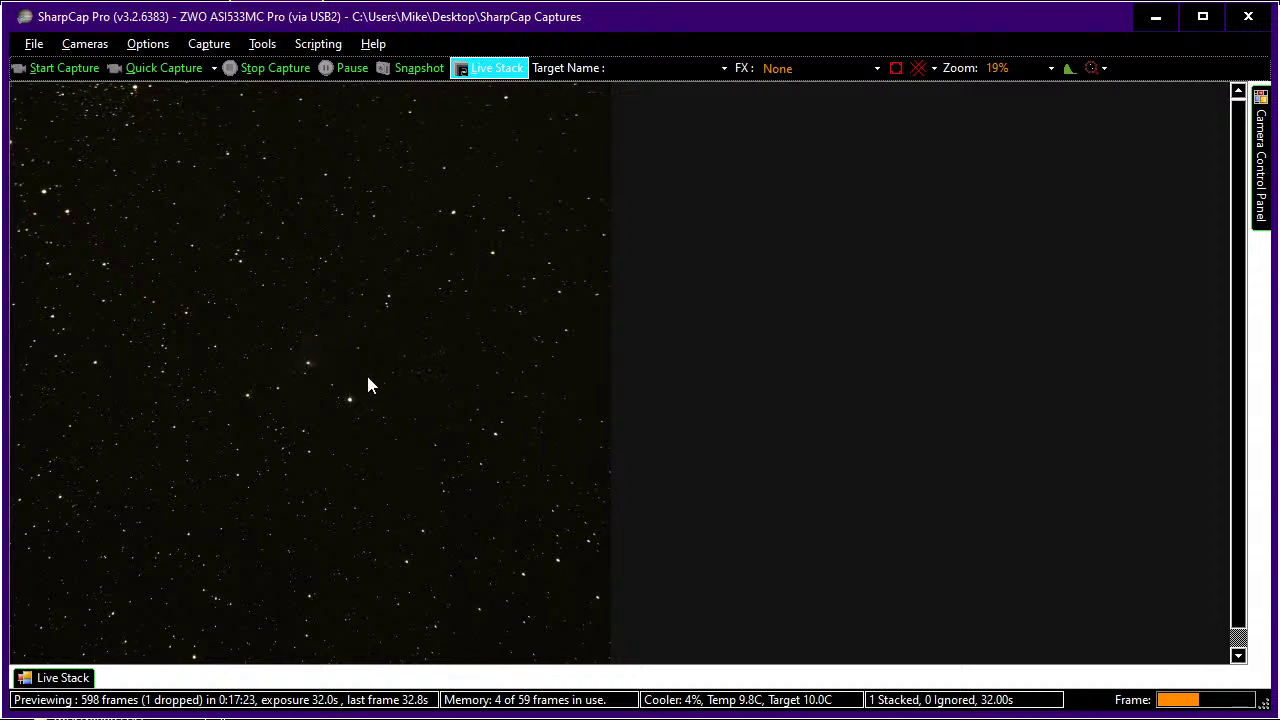
Examine the stacked Bubble Nebula image at 53% zoom and compare its star field with the sensor frame in Stellarium.
scroll(373, 385, "up", 3)
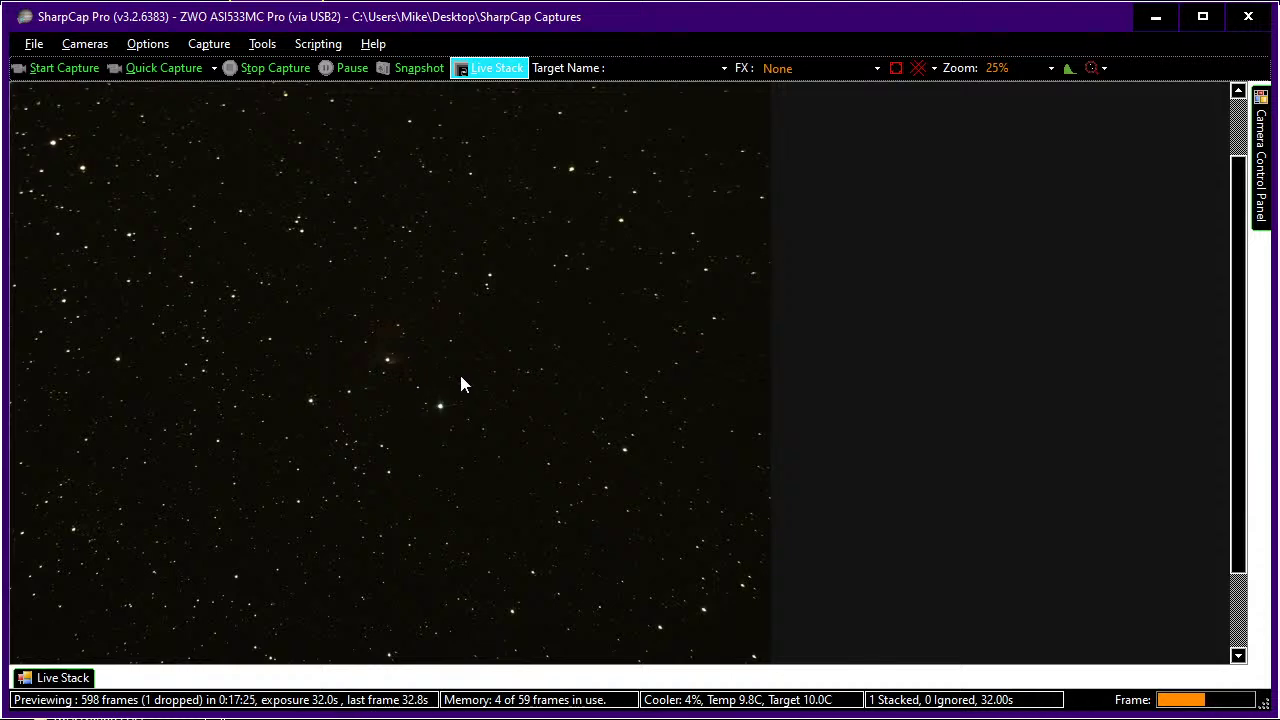
scroll(600, 356, "up", 1)
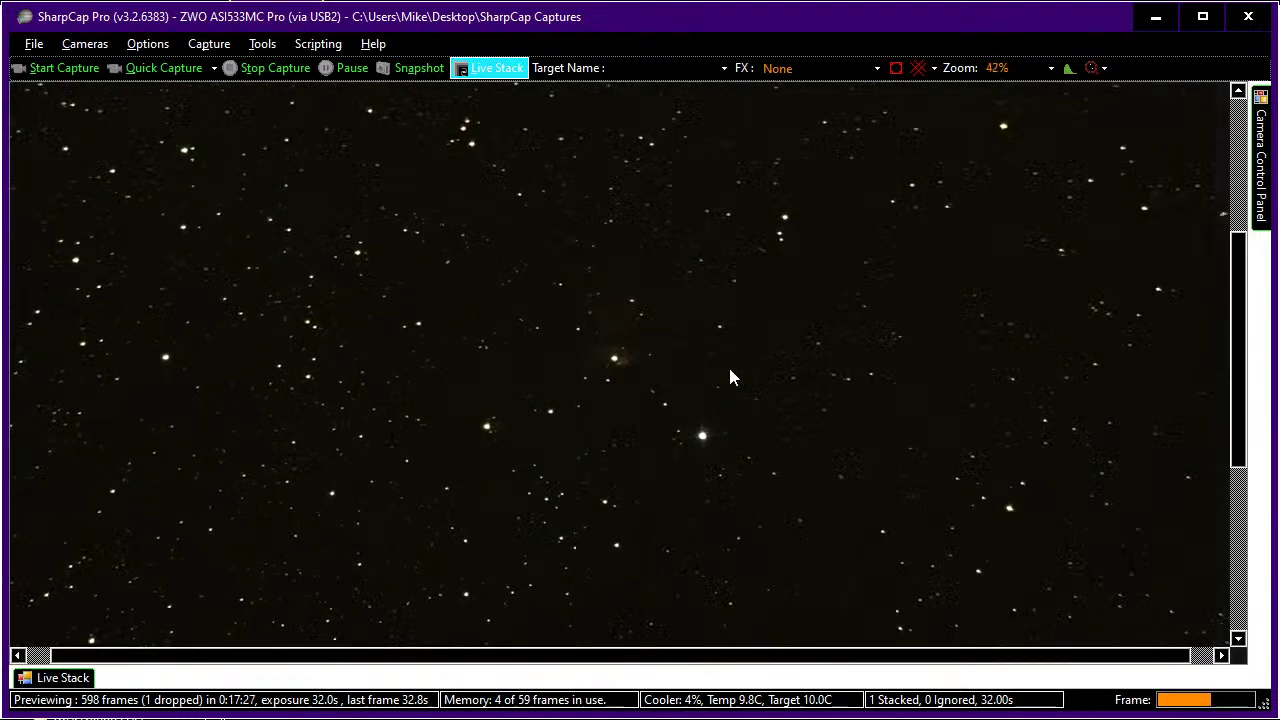
scroll(738, 377, "up", 2)
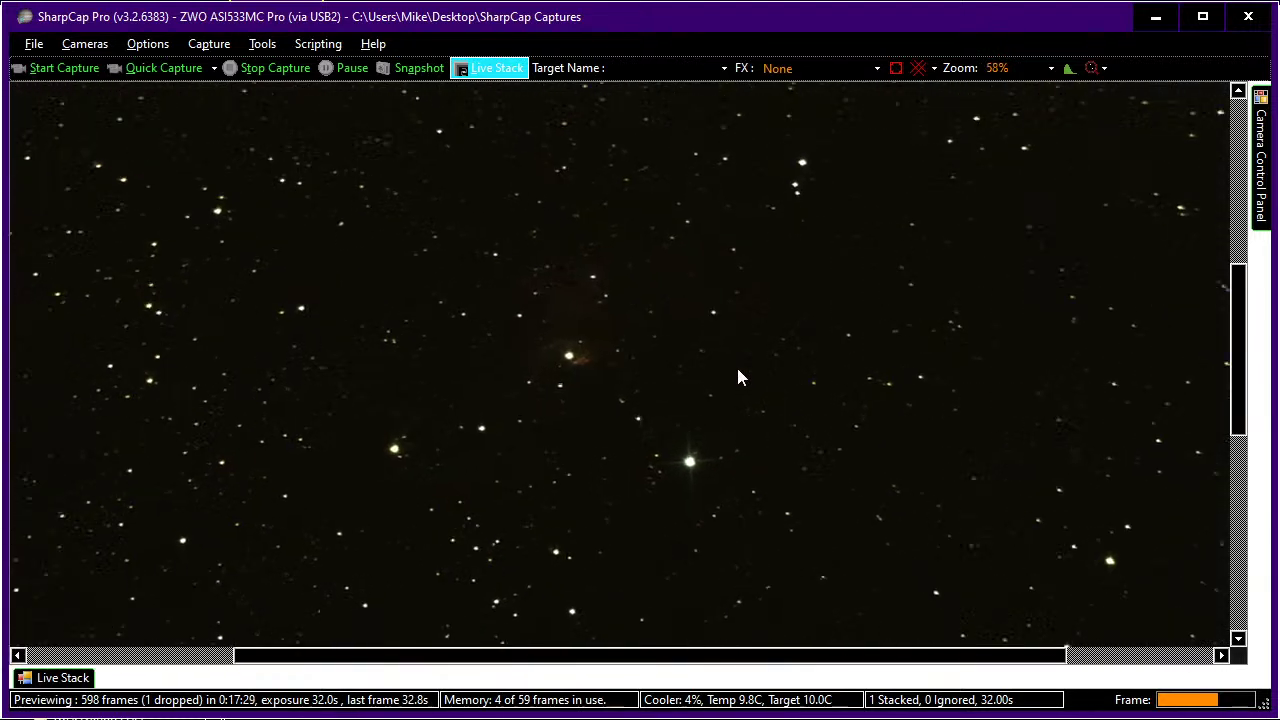
scroll(738, 377, "down", 1)
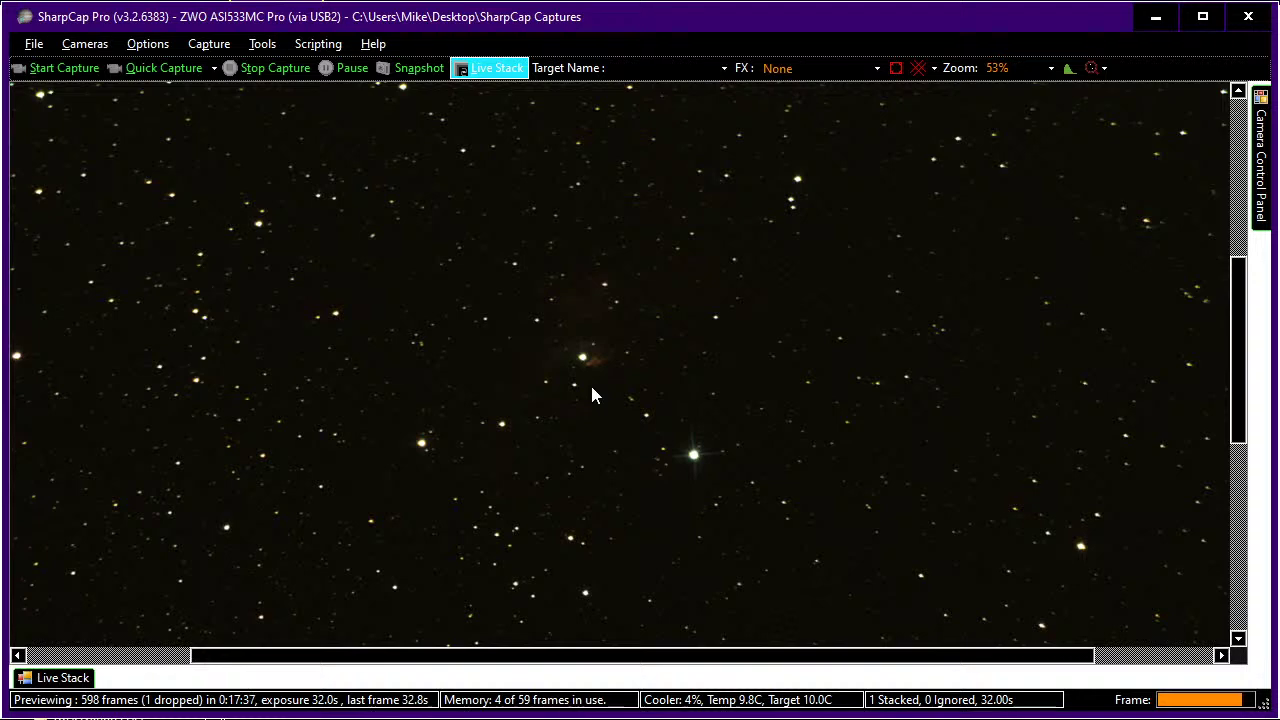
key("alt+Tab")
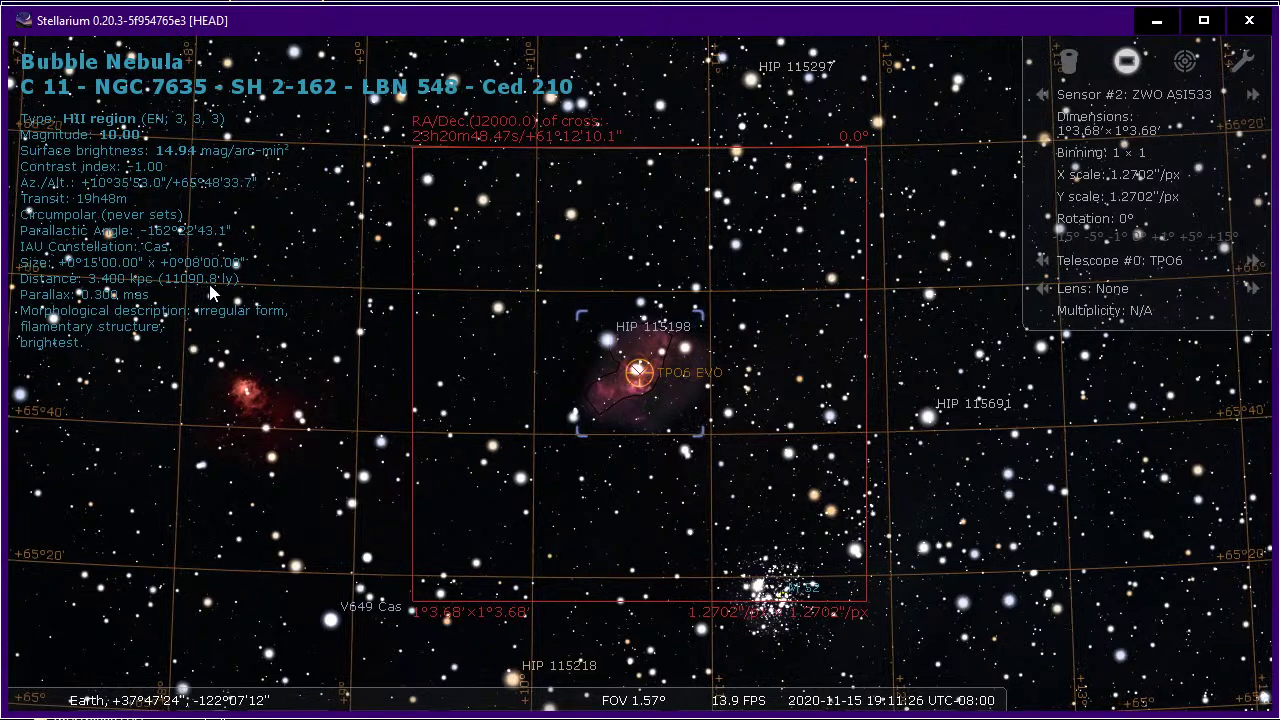
scroll(208, 285, "down", 1)
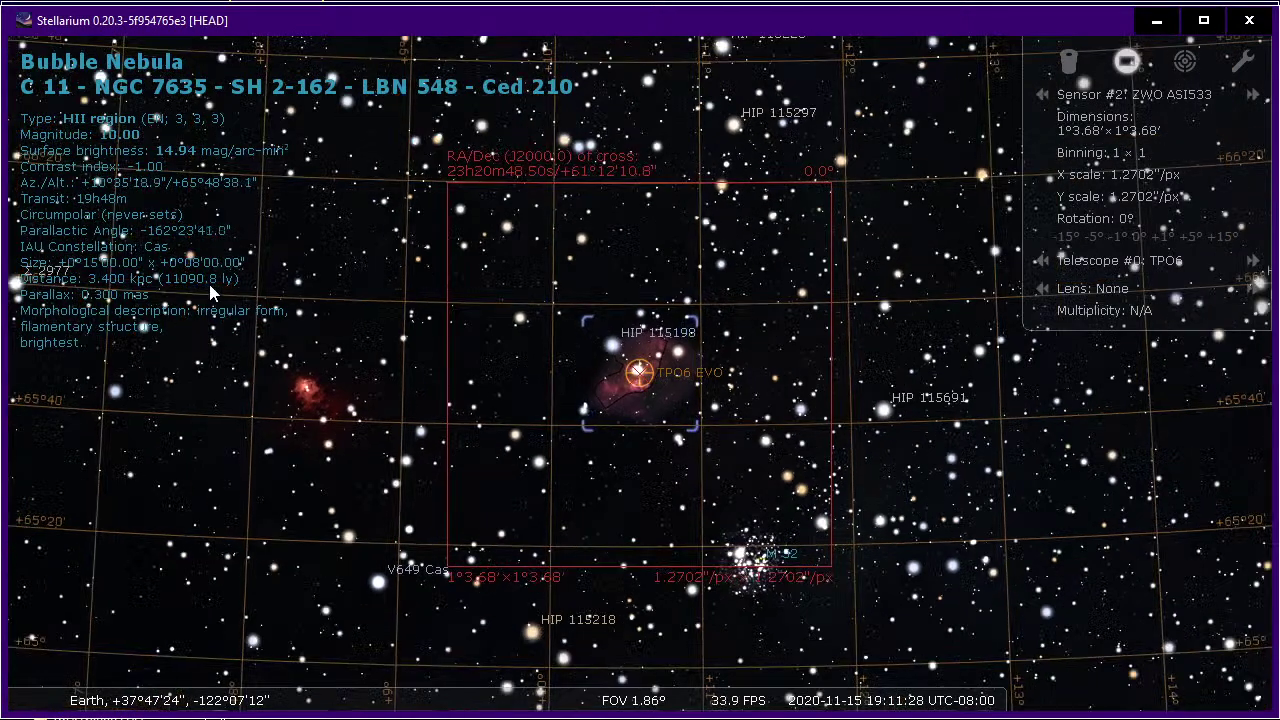
scroll(209, 284, "up", 1)
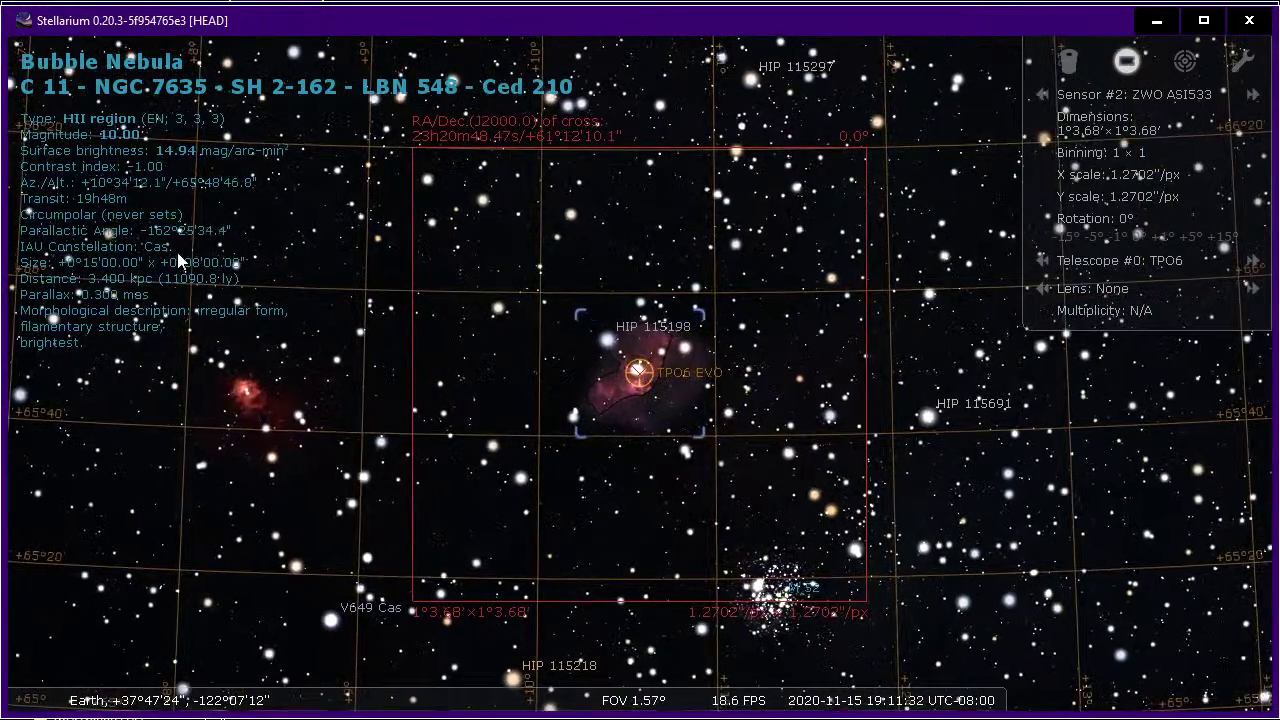
Switch back to SharpCap and stretch the live stack by raising the black level to the histogram peak and lowering the mid level.
key("alt+Tab")
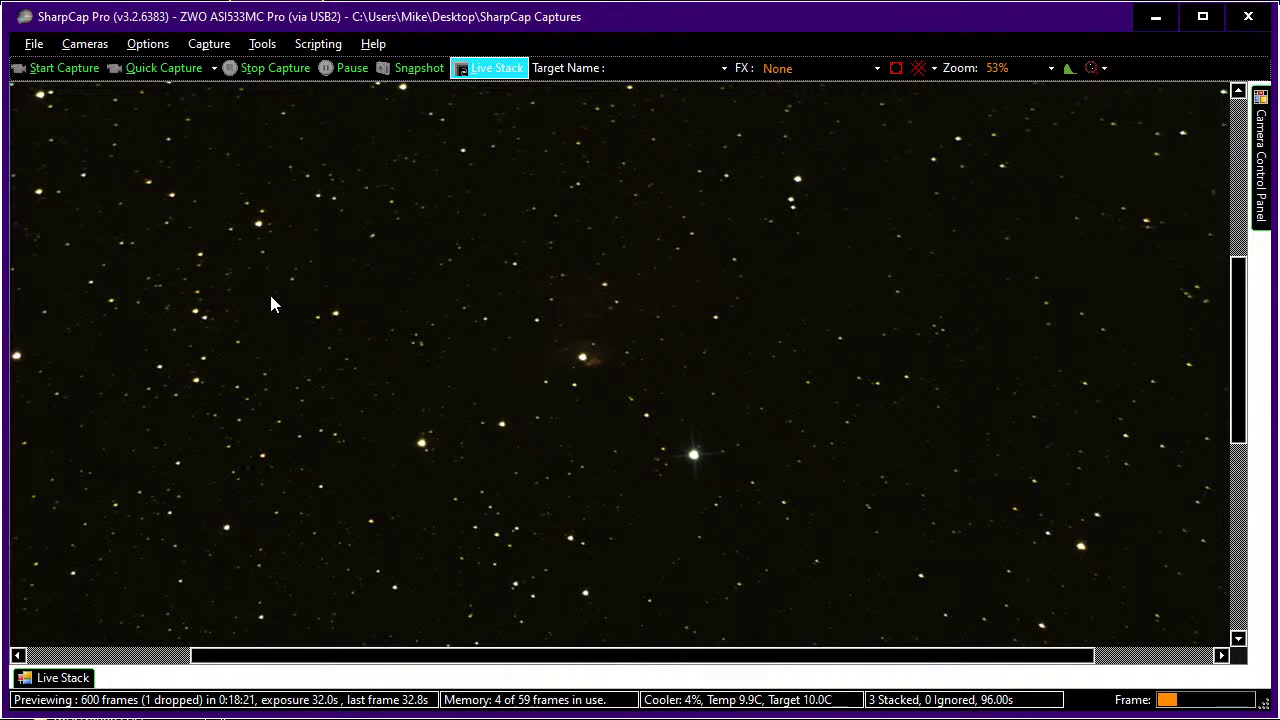
left_click(74, 679)
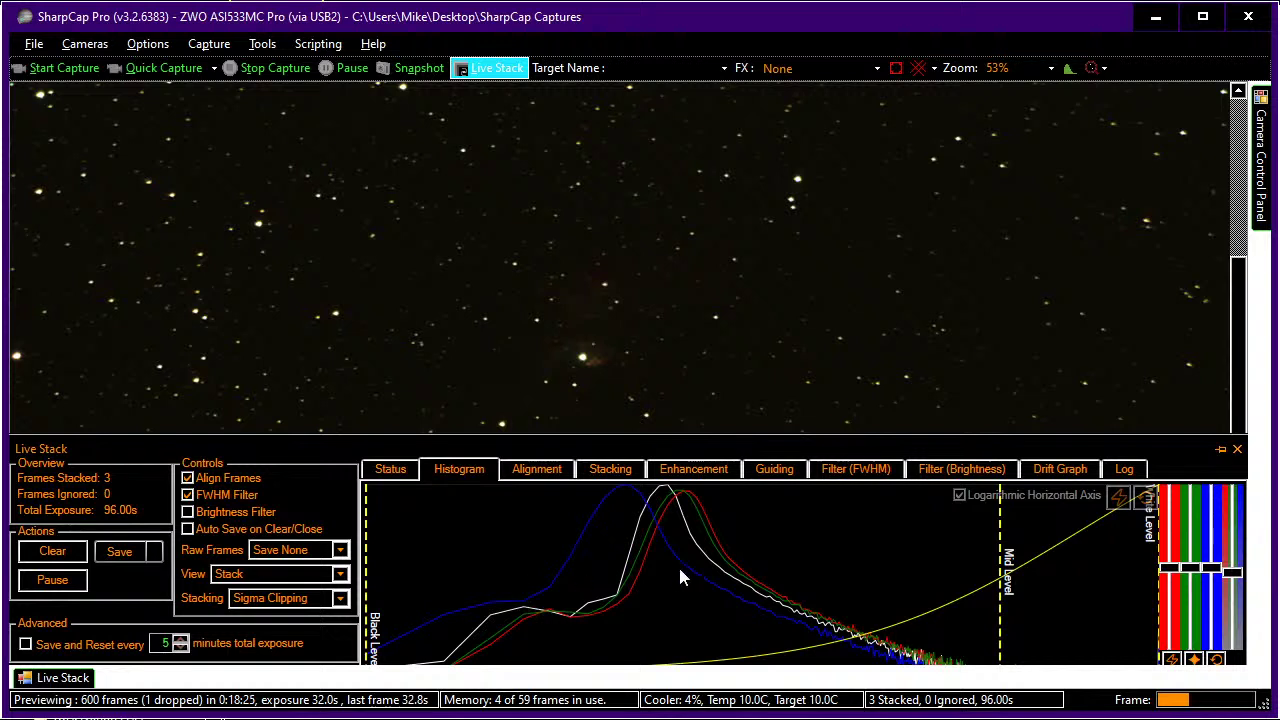
left_click_drag(370, 557, 662, 572)
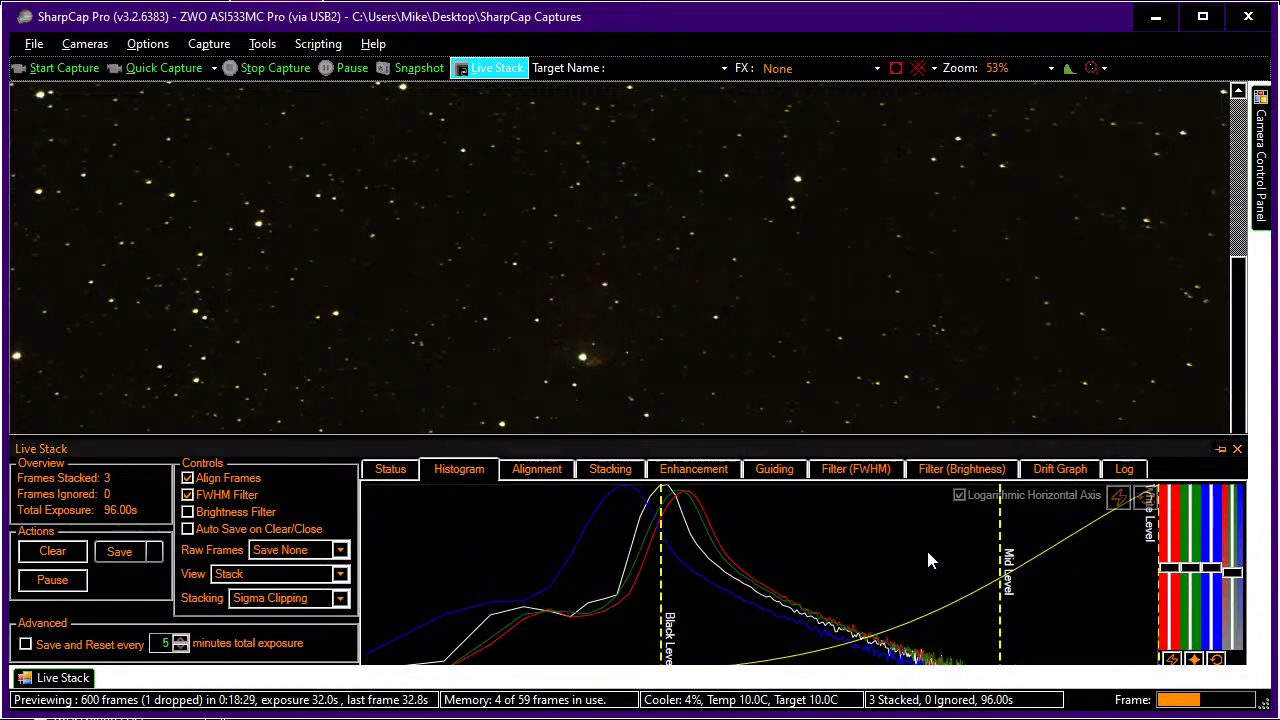
left_click_drag(1000, 538, 828, 537)
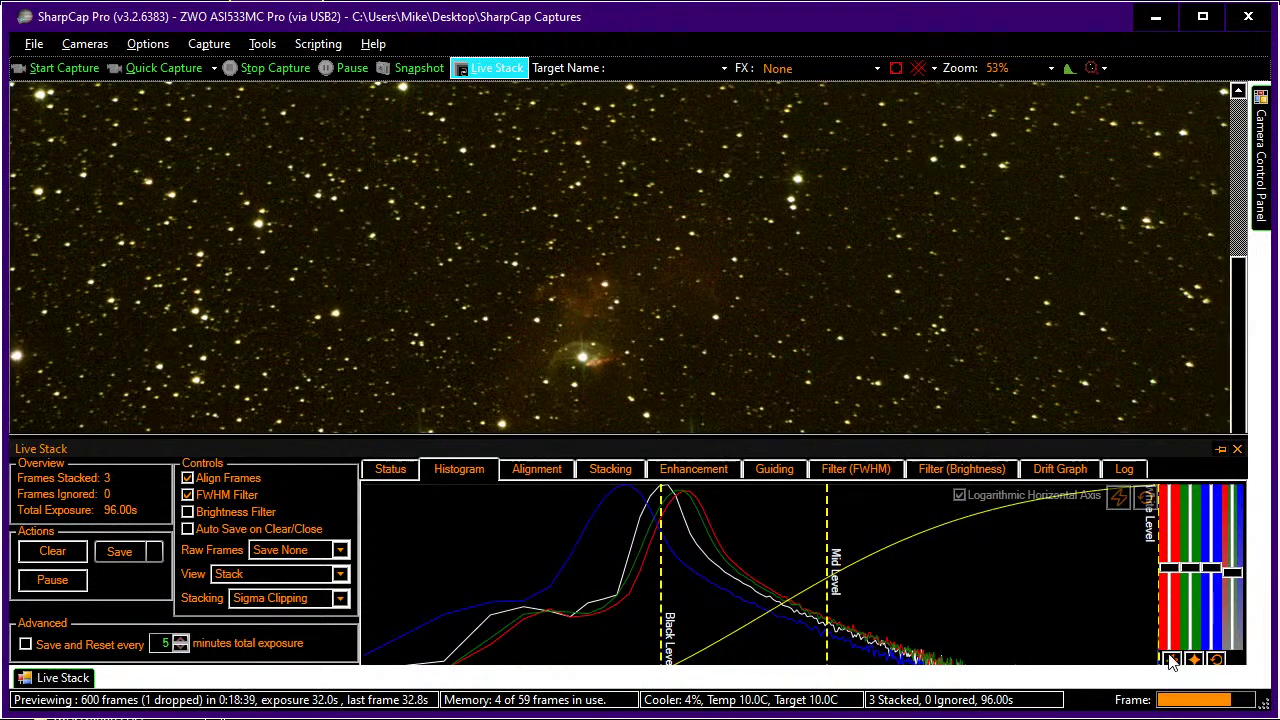
Auto-balance the live stack's colours with blue reduced slightly, and fine-tune the black level just up onto the histogram peak.
left_click(1172, 660)
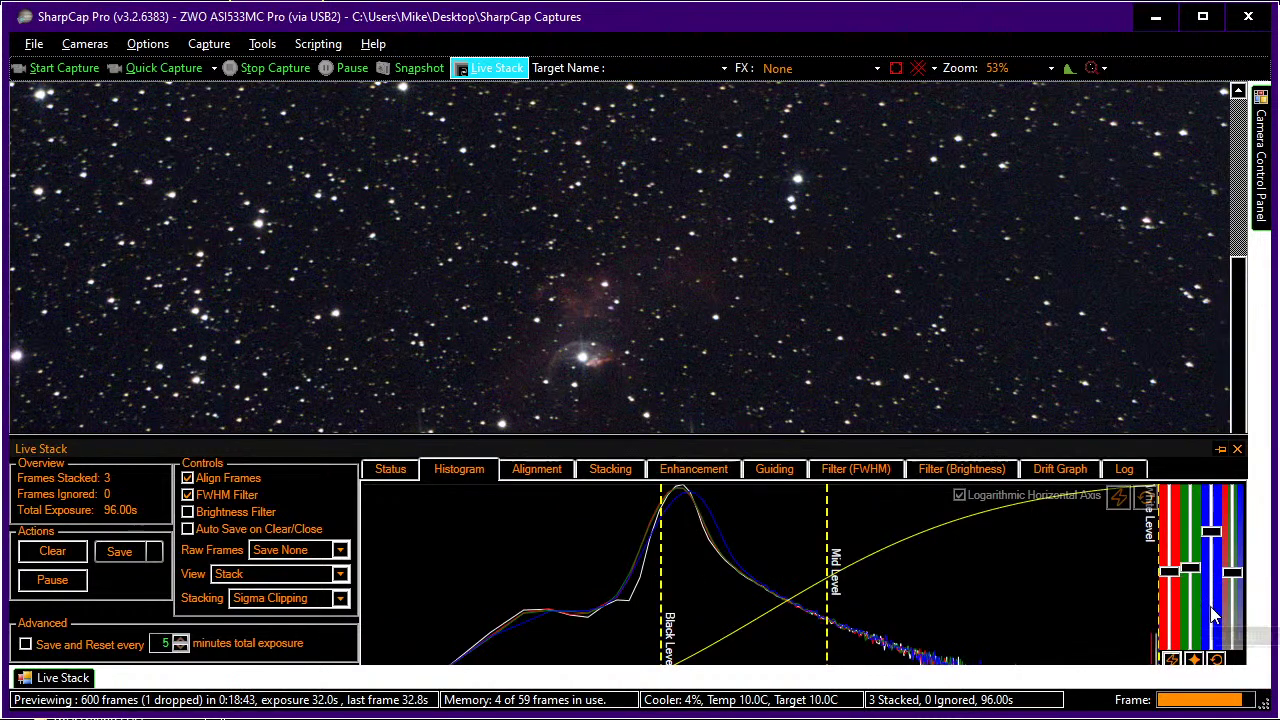
left_click(1211, 608)
left_click(1210, 606)
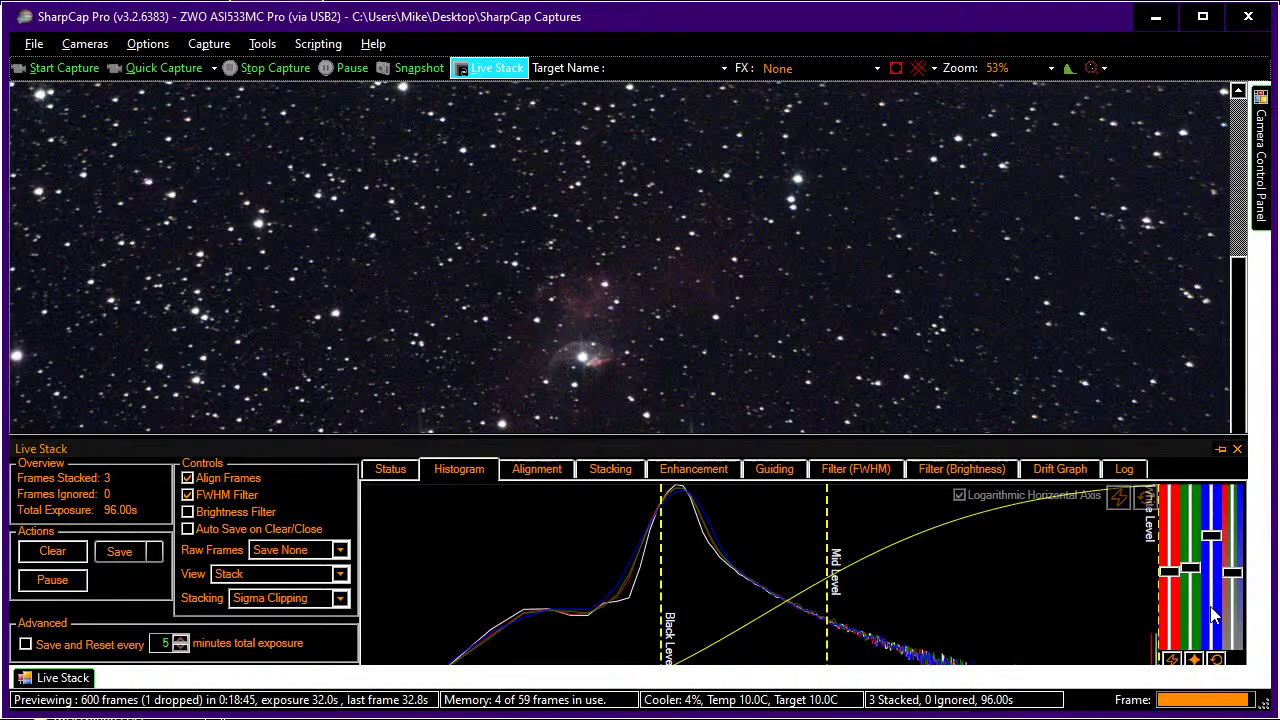
left_click(1210, 606)
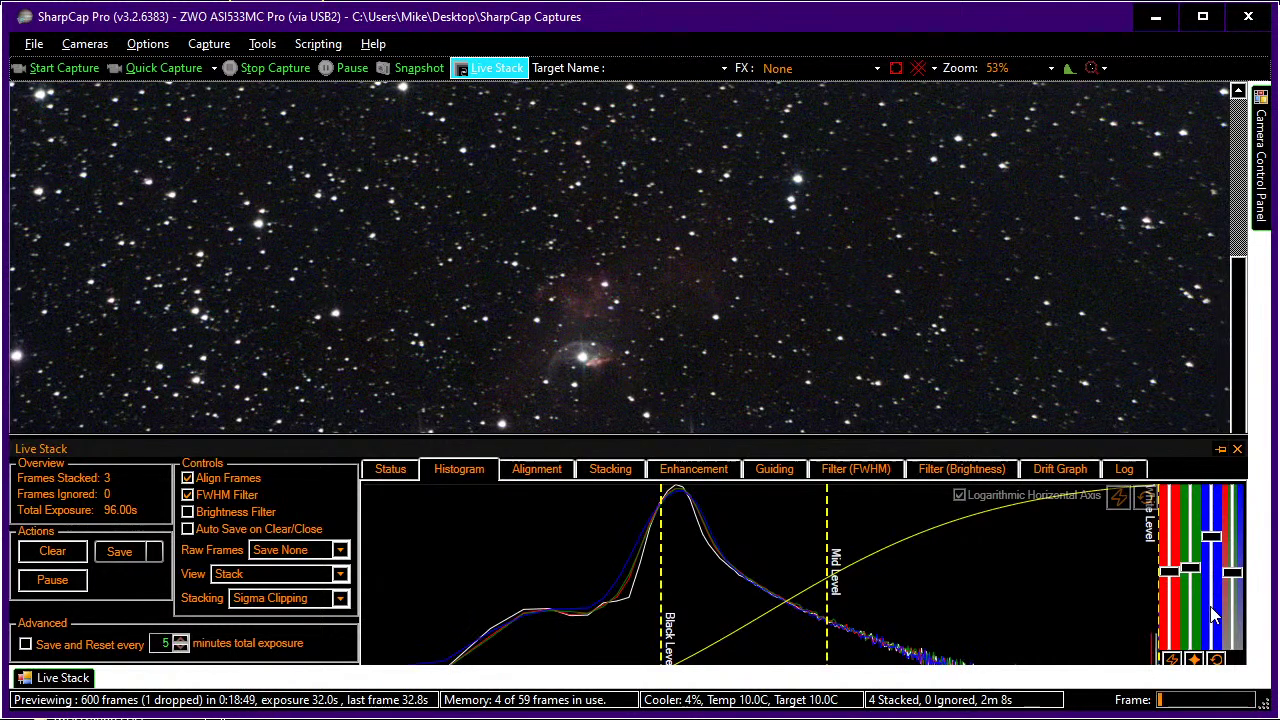
mouse_move(1181, 618)
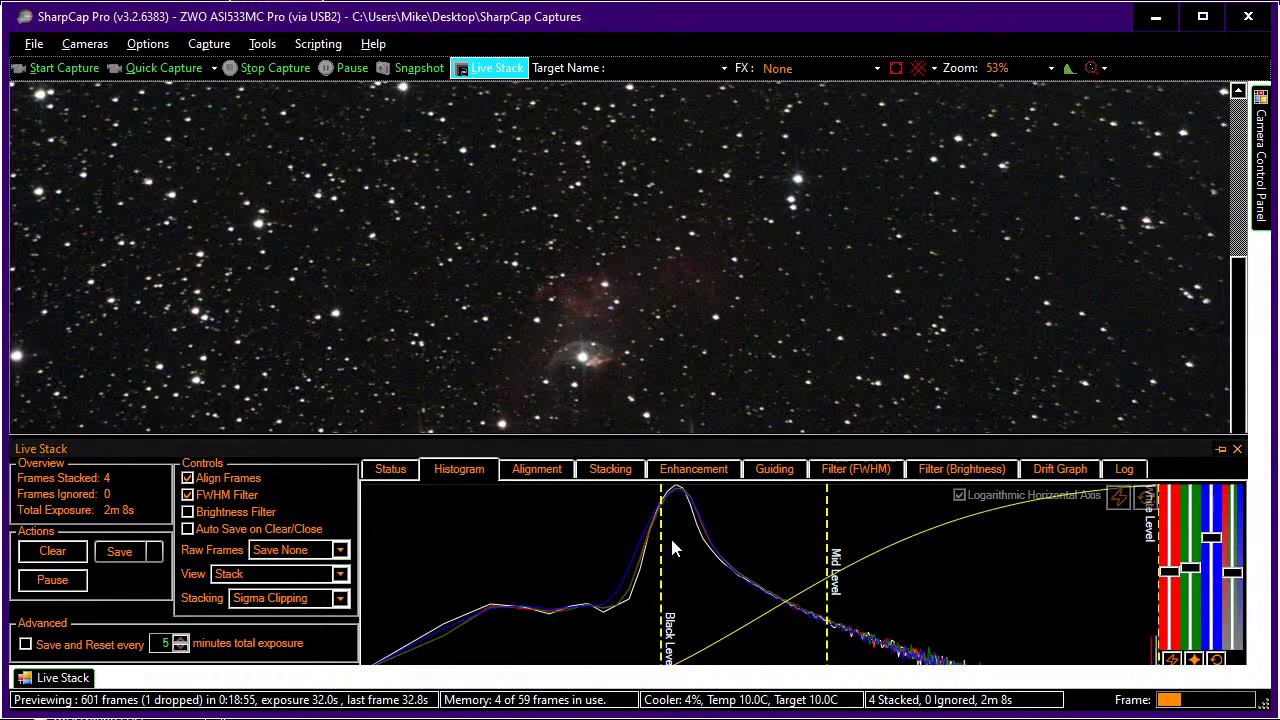
left_click_drag(660, 548, 673, 546)
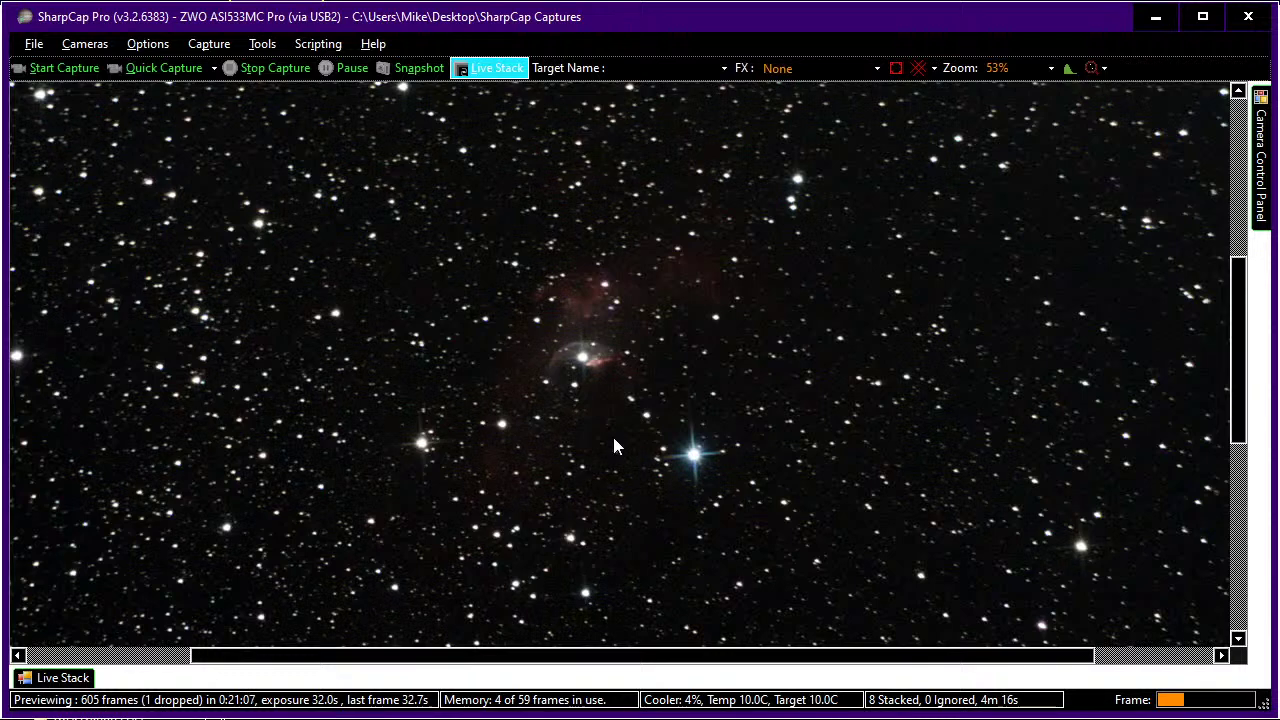
Switch to Stellarium and examine the Bubble Nebula's location between Cepheus and Cassiopeia, from a wide sky view to a close-up.
key("alt+Tab")
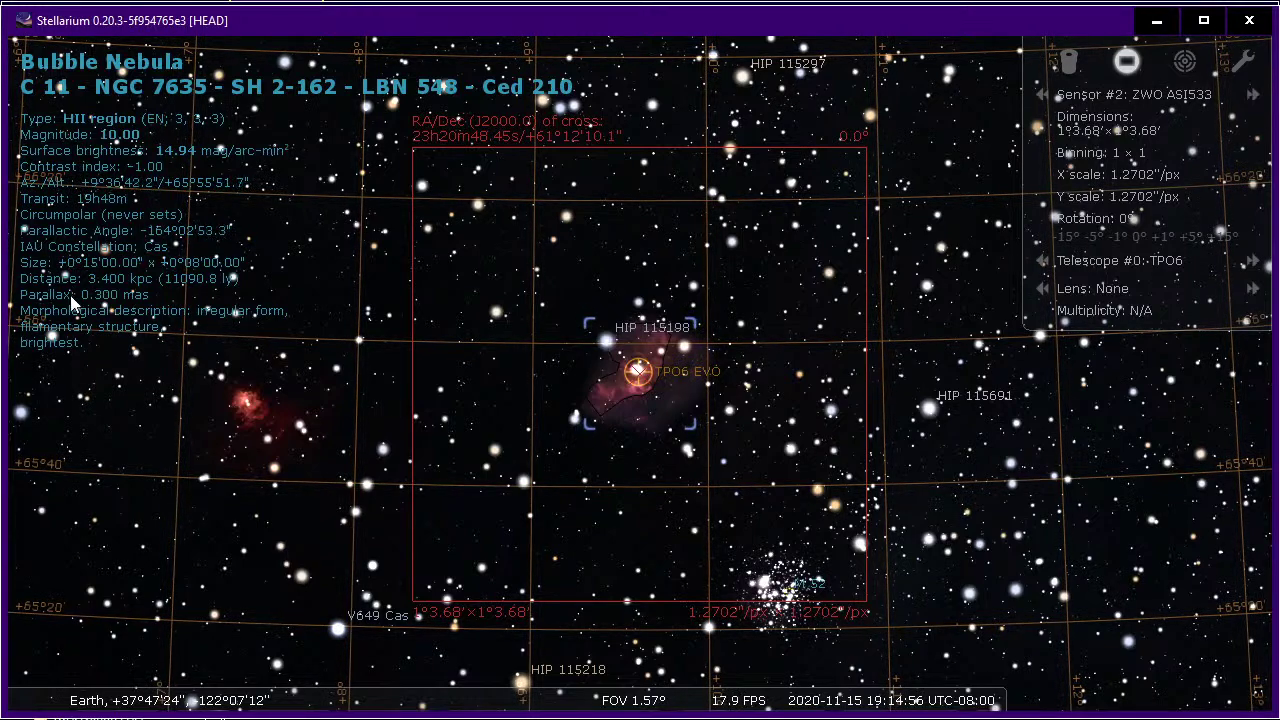
scroll(391, 408, "down", 3)
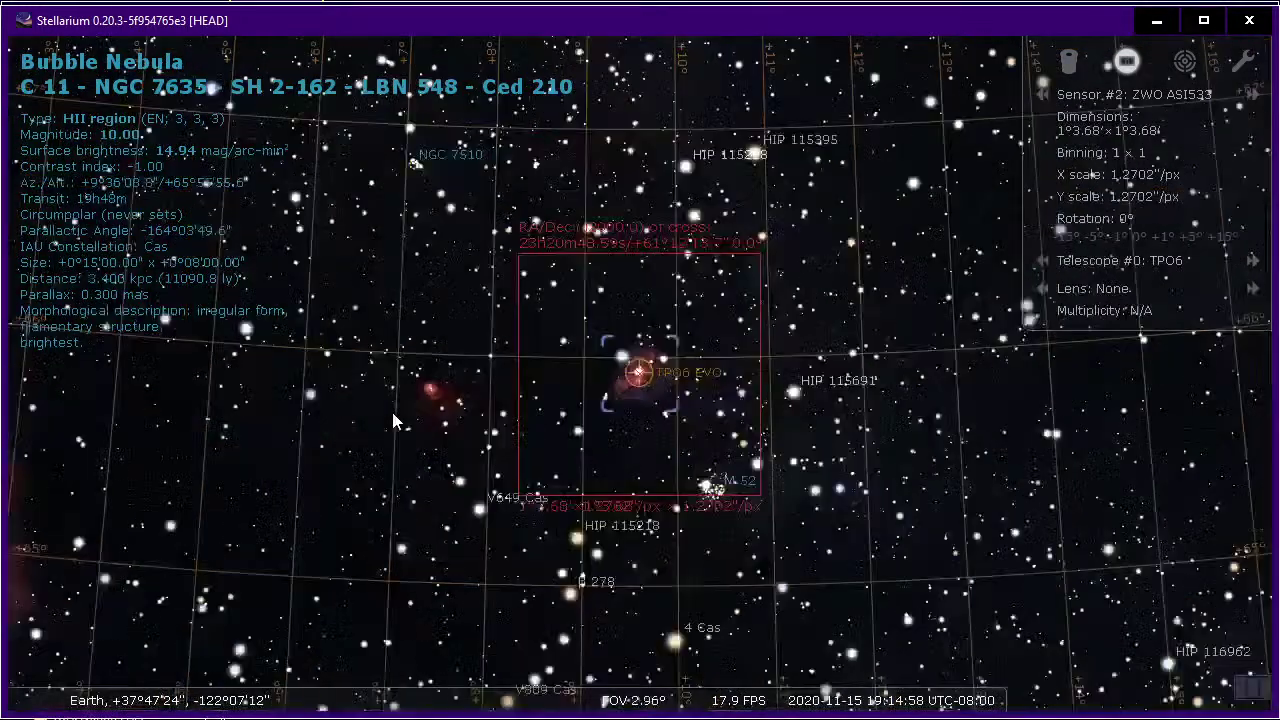
scroll(392, 418, "down", 3)
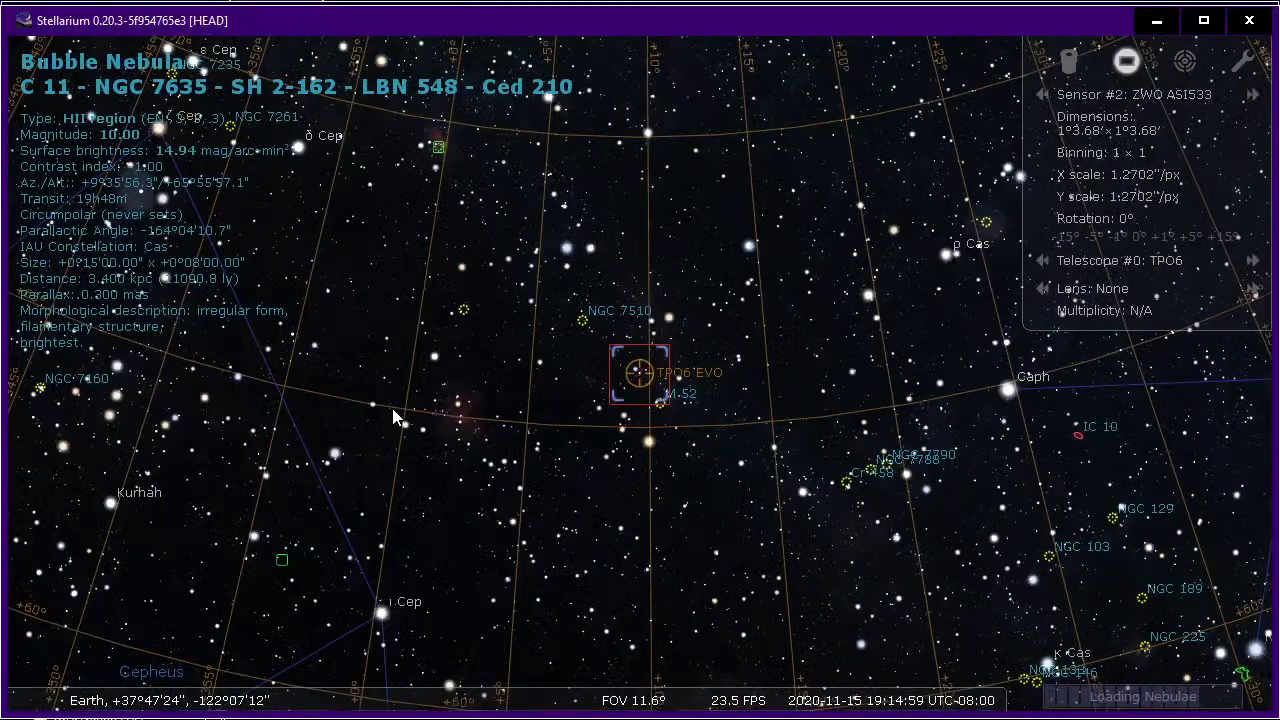
scroll(392, 408, "down", 5)
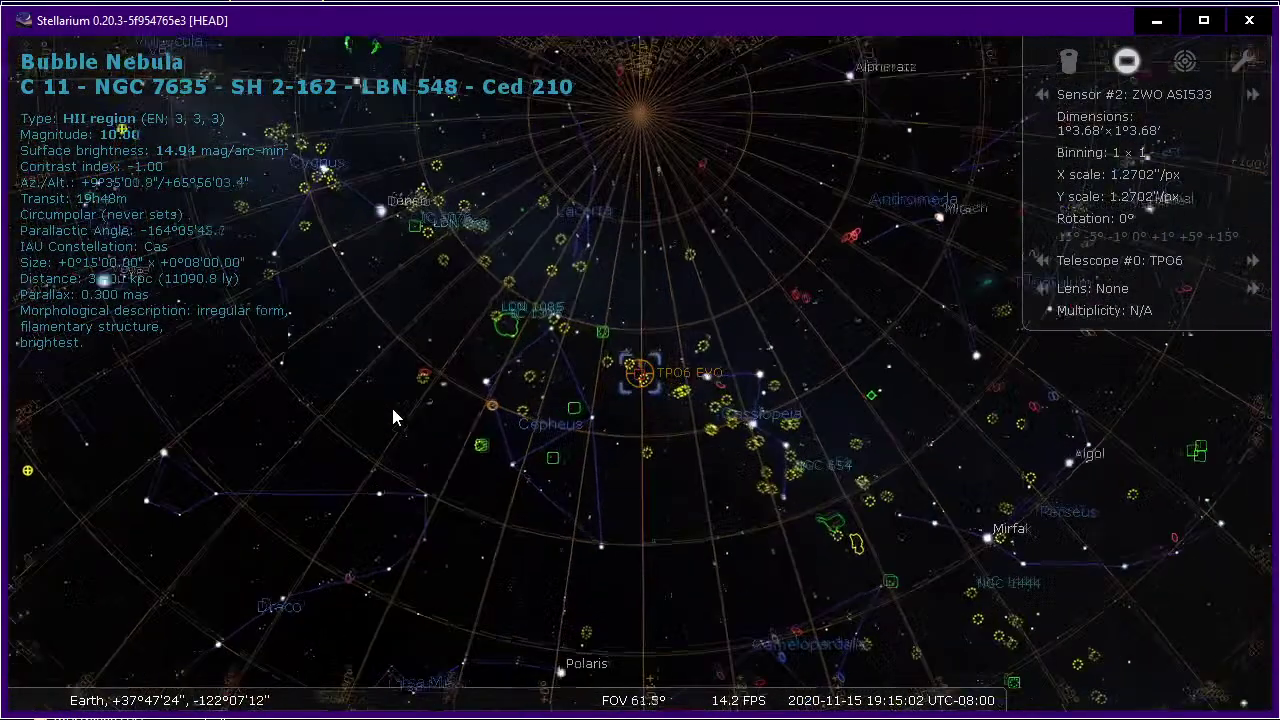
scroll(391, 404, "up", 2)
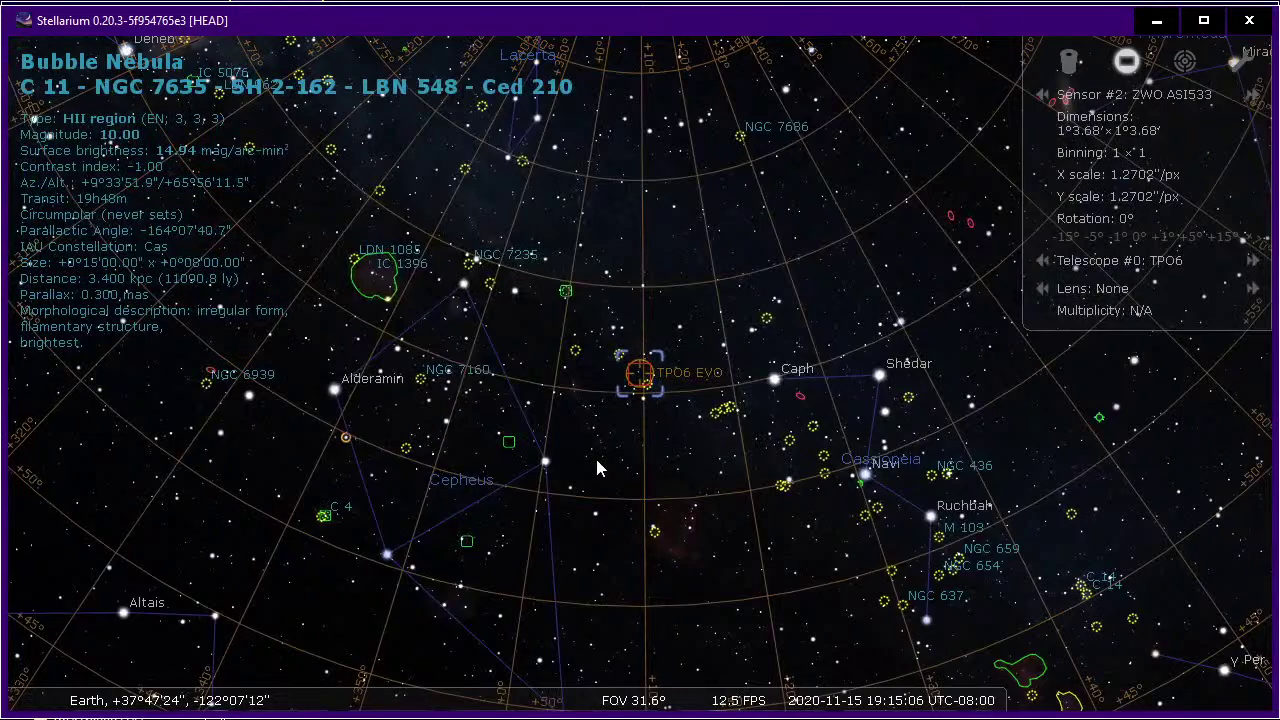
scroll(593, 405, "up", 3)
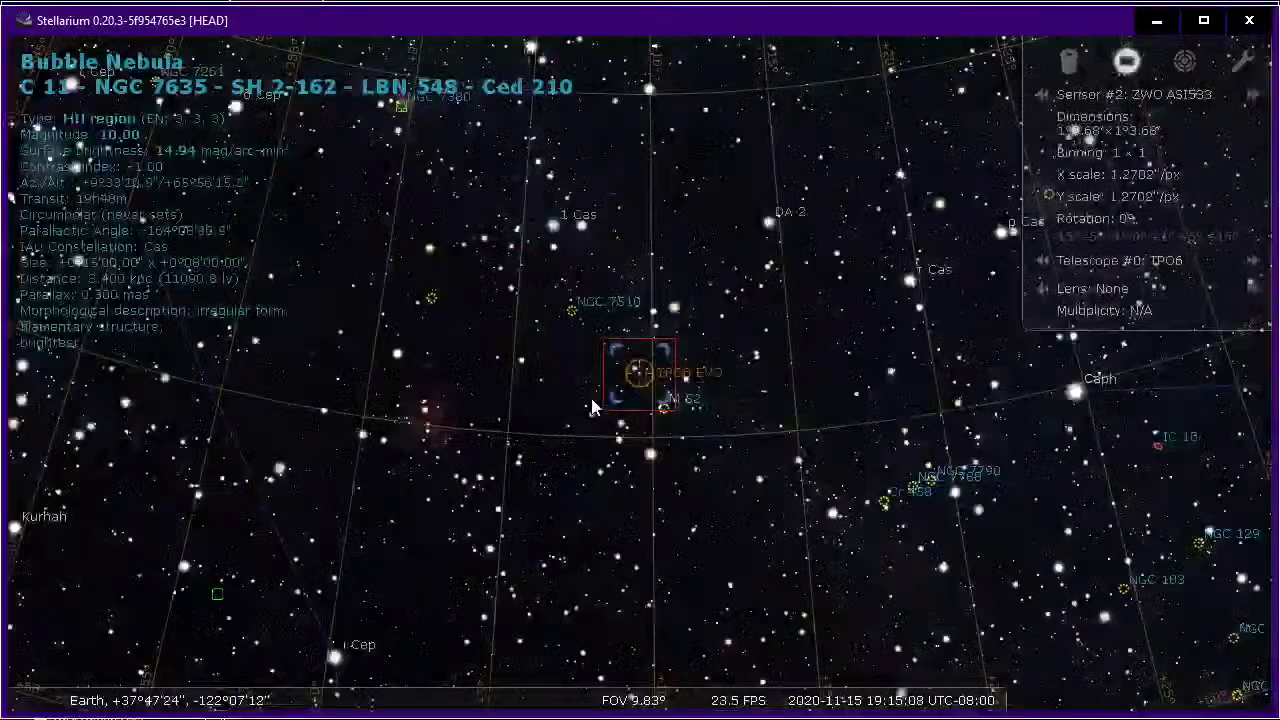
scroll(591, 405, "up", 4)
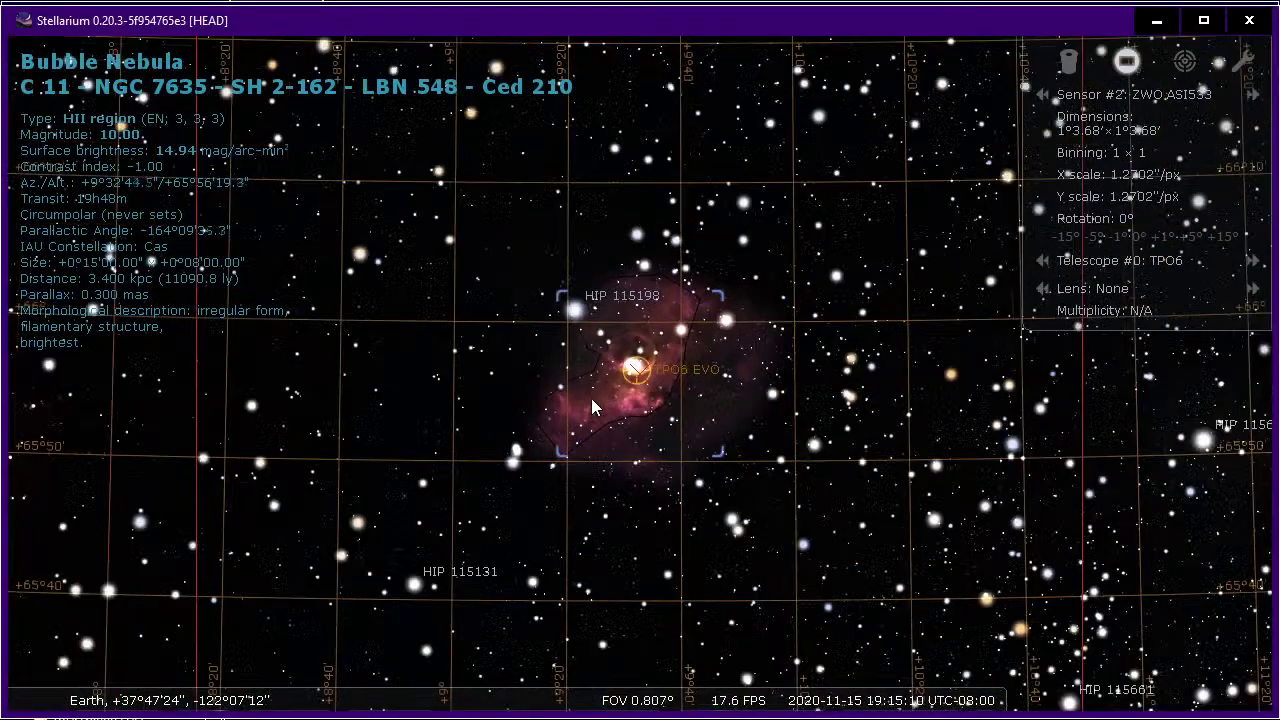
Switch back to SharpCap and lower the live stack's mid level slightly to brighten the faint nebulosity.
key("alt+Tab")
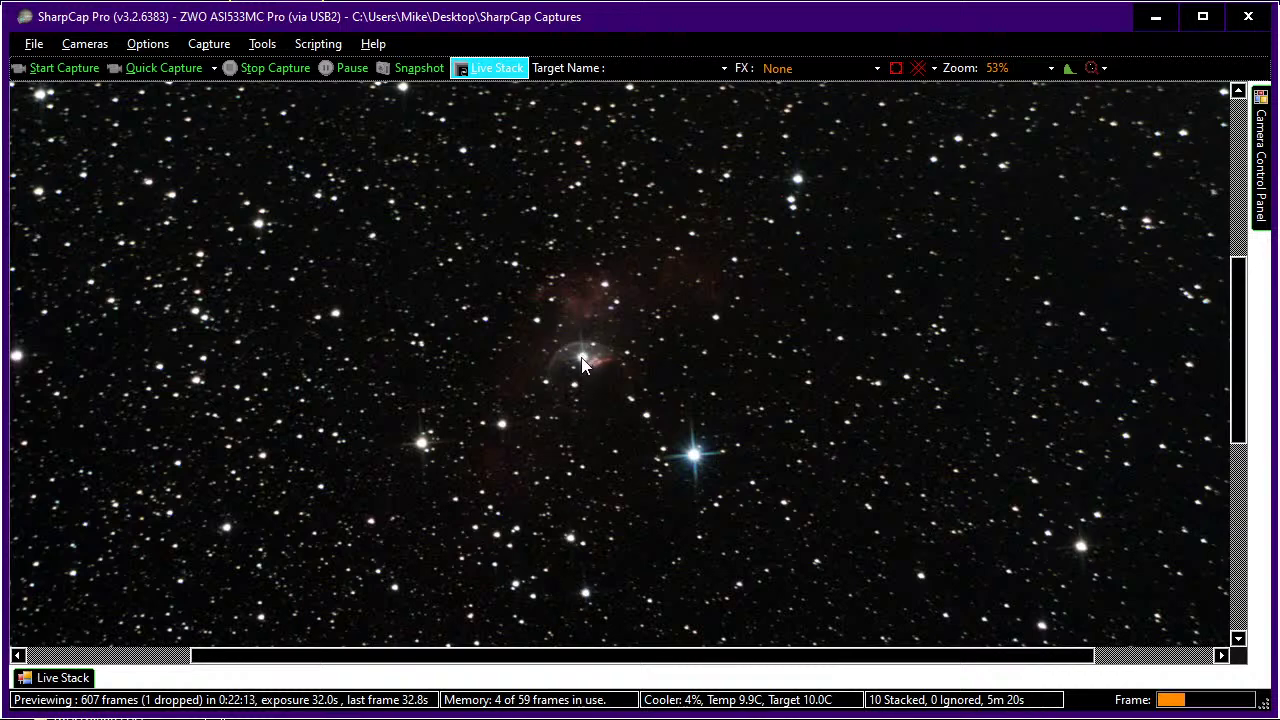
left_click(82, 680)
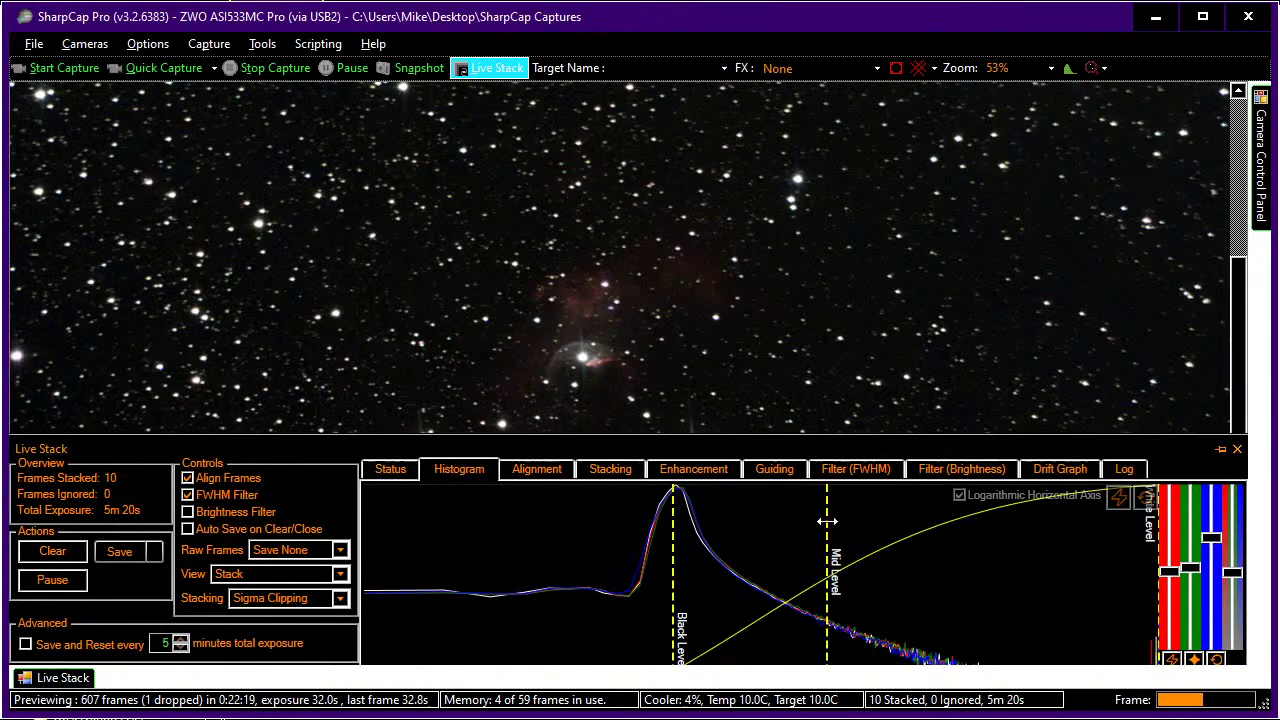
left_click_drag(827, 523, 805, 523)
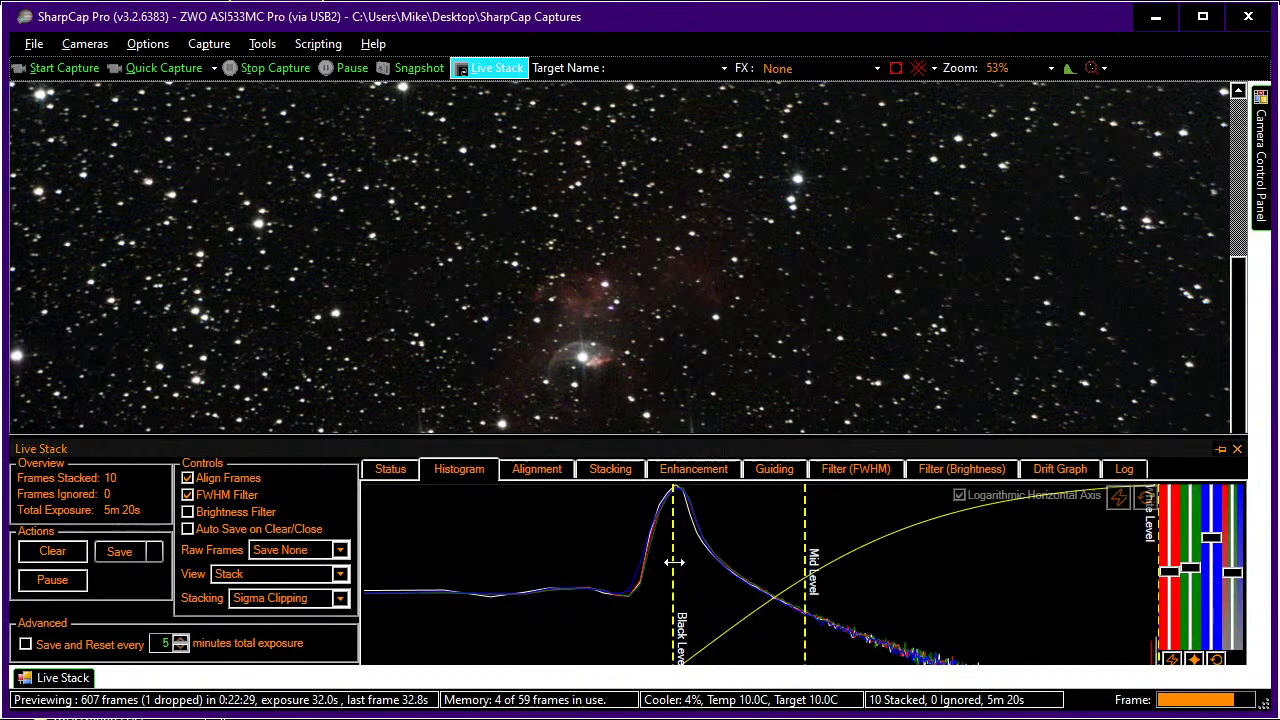
Raise the live stack's black level slightly onto the histogram peak and lower the mid level further to brighten the nebulosity.
left_click_drag(678, 567, 680, 567)
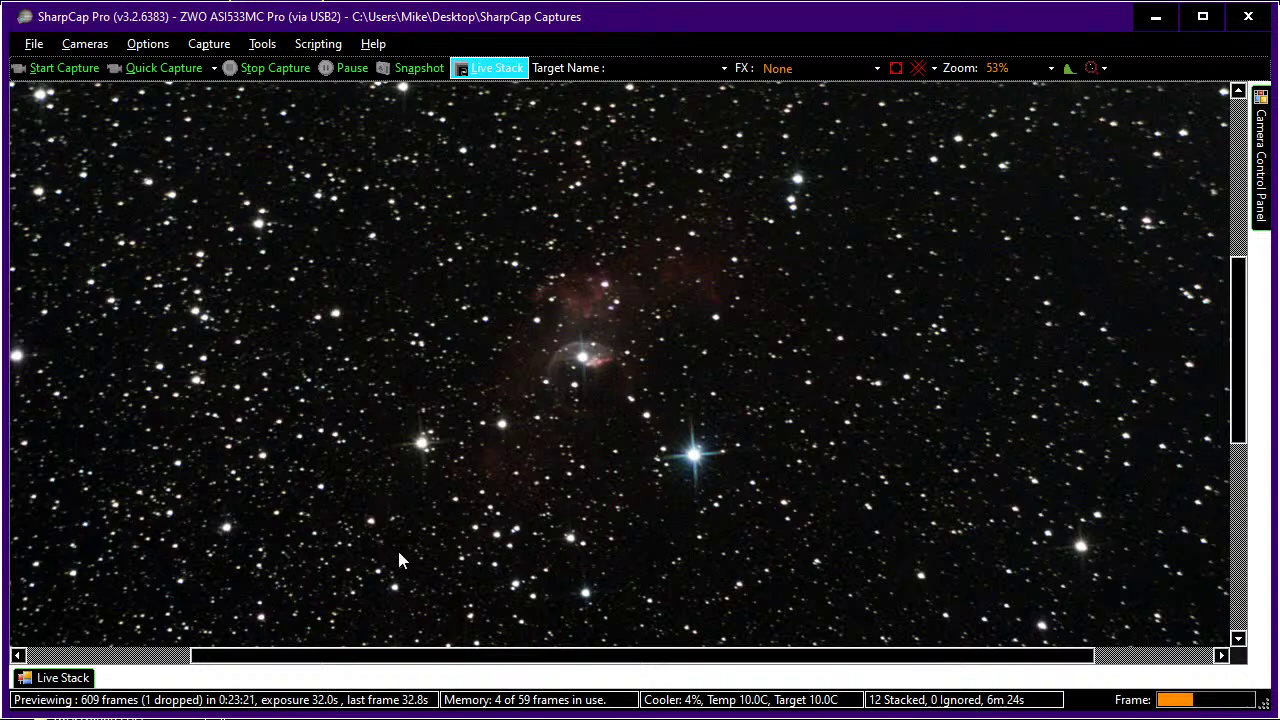
mouse_move(70, 679)
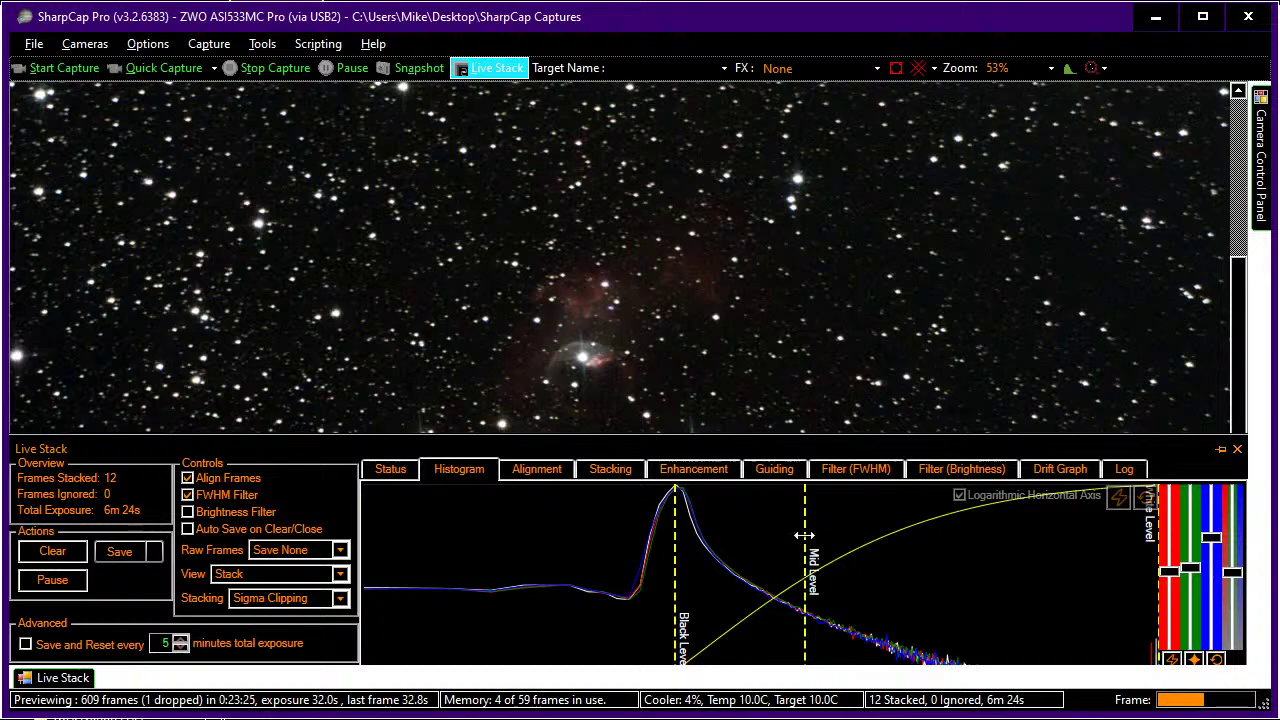
left_click_drag(808, 537, 770, 540)
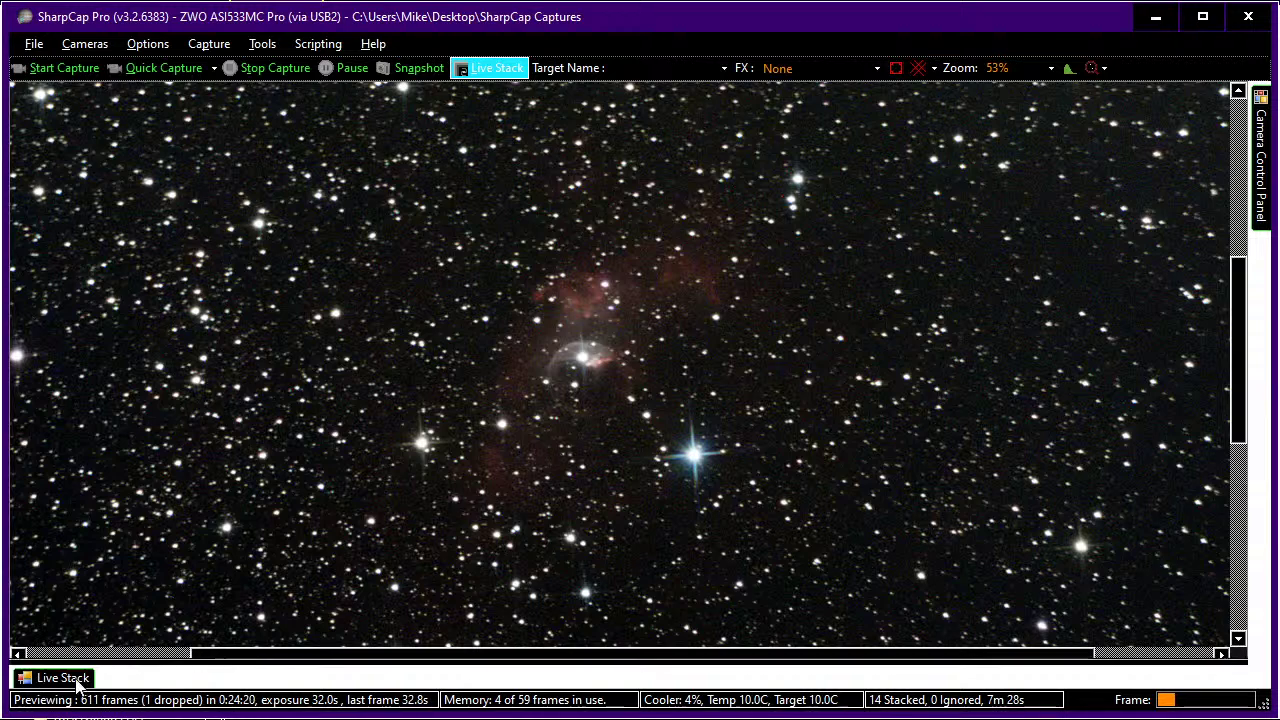
mouse_move(80, 684)
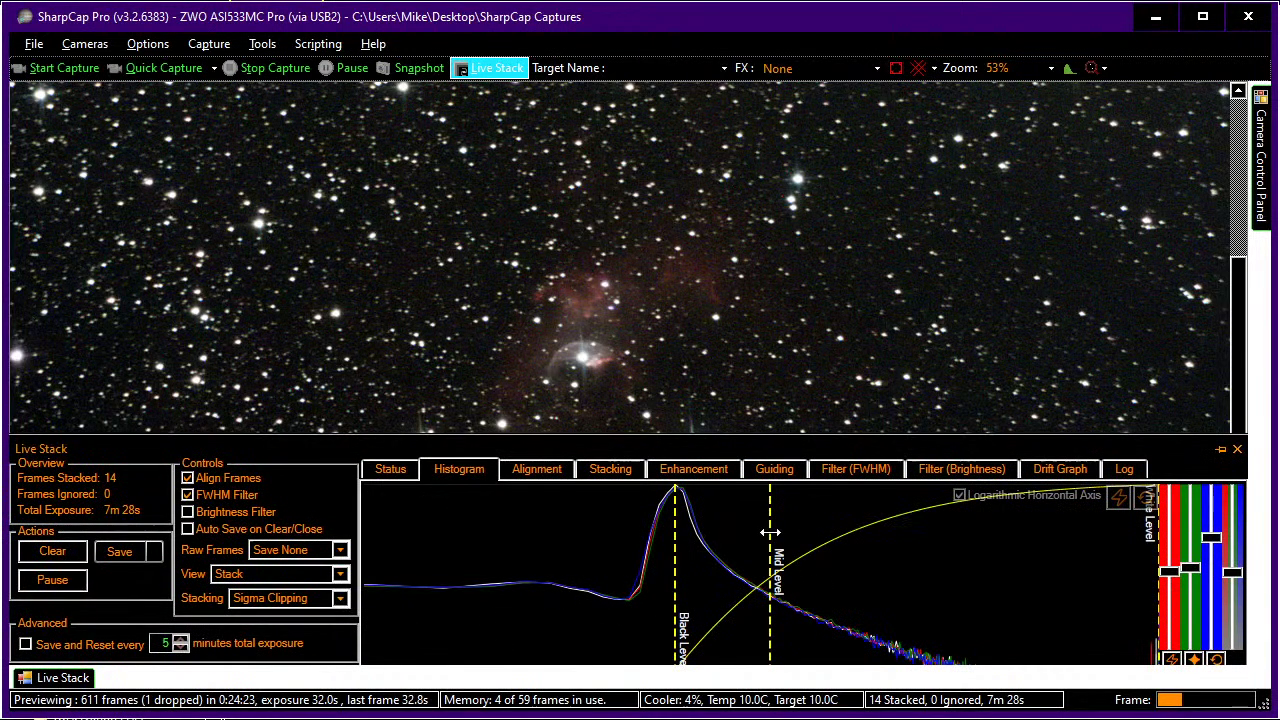
left_click_drag(771, 533, 745, 533)
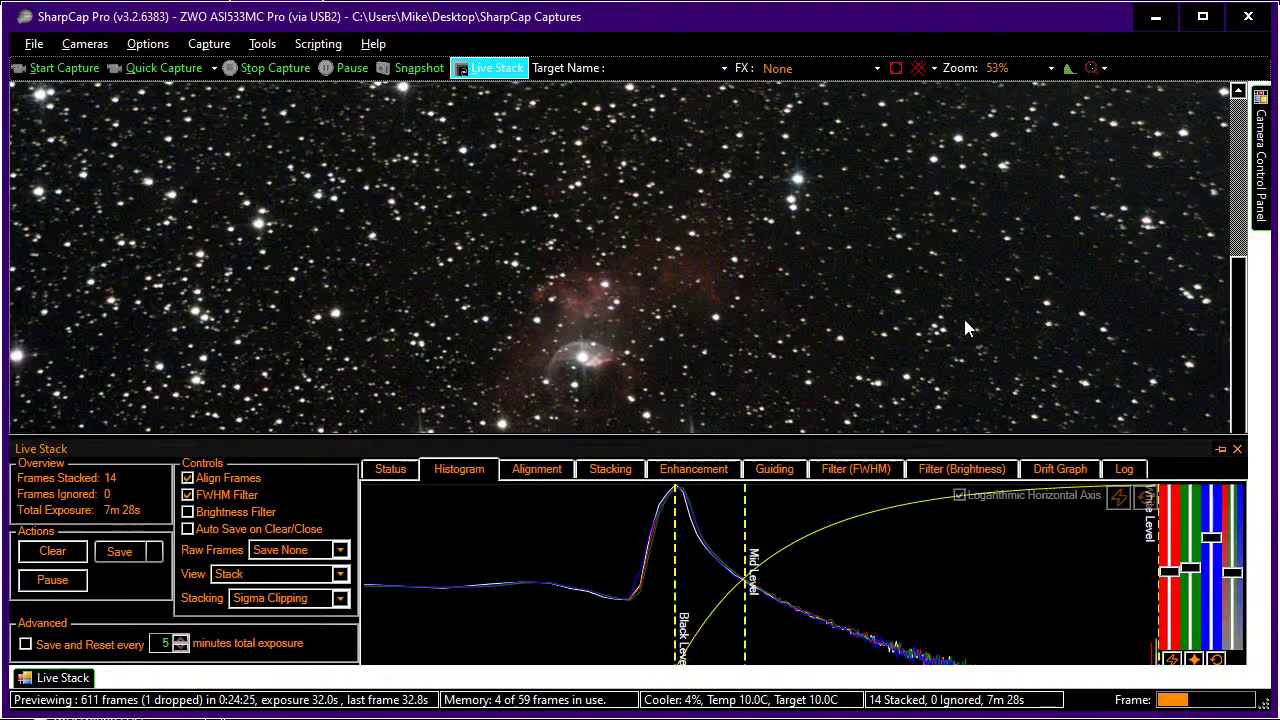
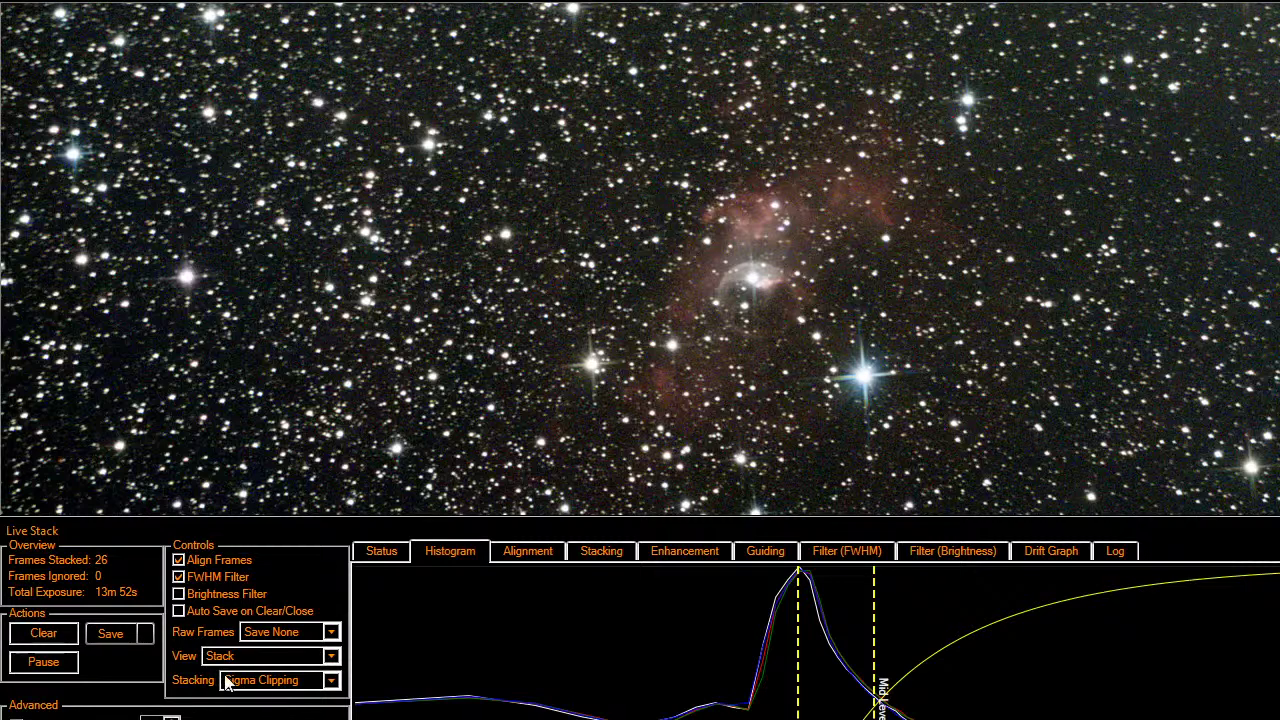
Save the live stack of the Bubble Nebula as a 16-bit stack.
left_click(145, 633)
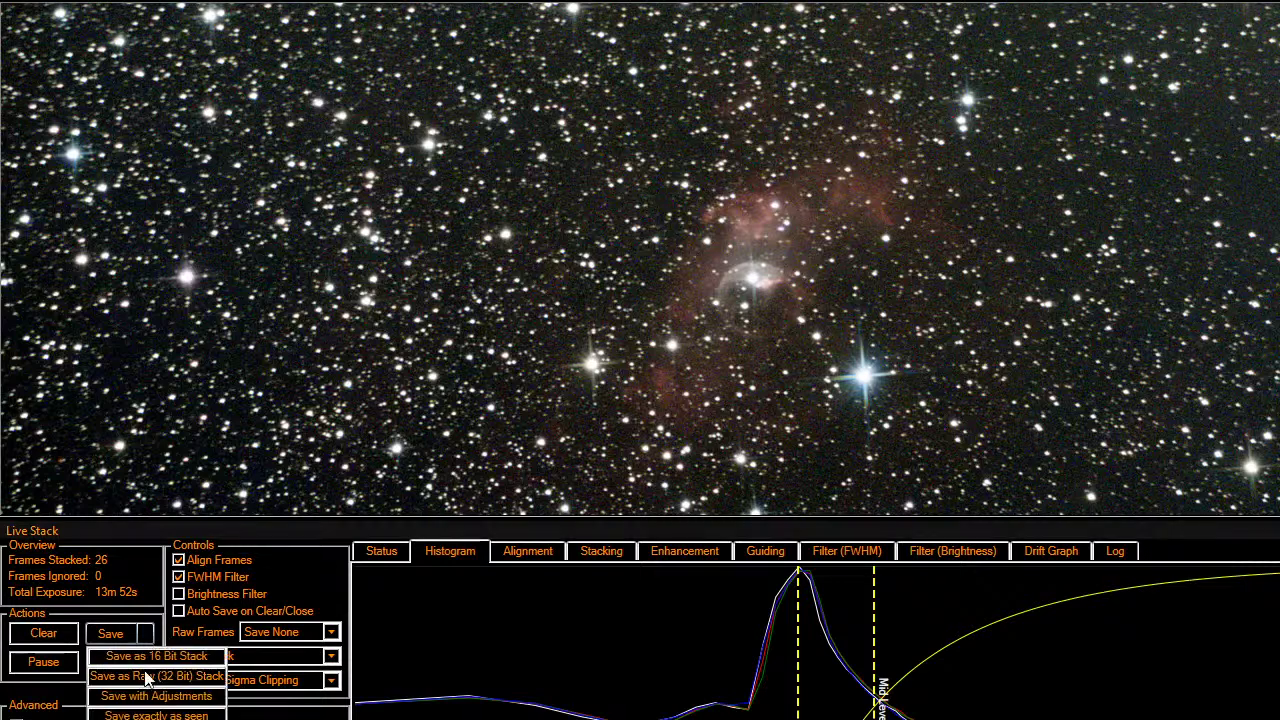
left_click(156, 656)
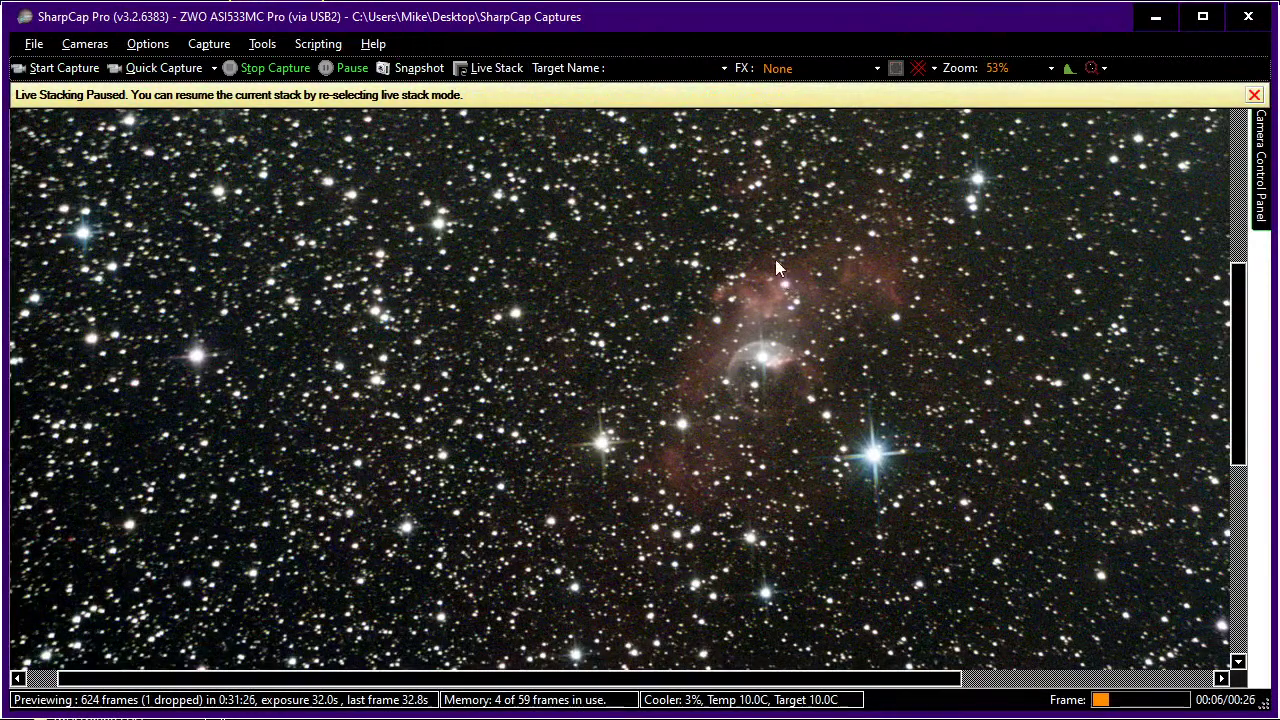
Shorten the camera exposure to 1000 ms for finding the next target.
scroll(937, 280, "down", 2)
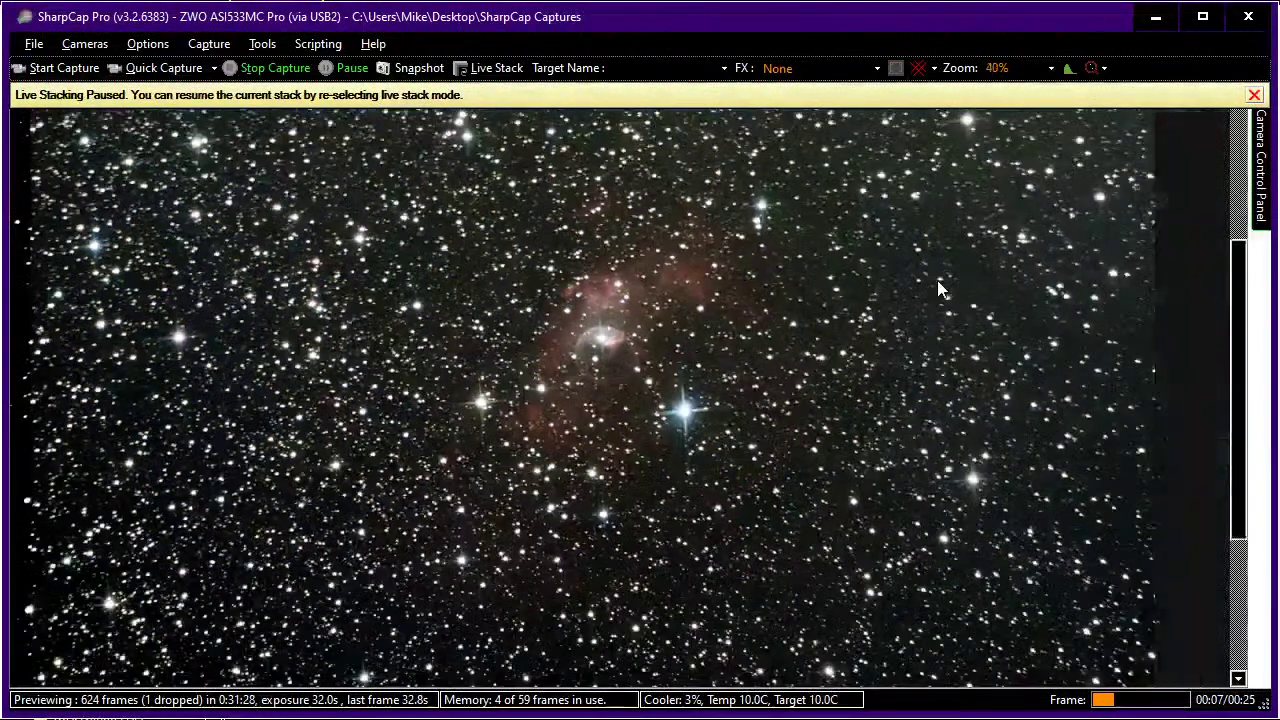
scroll(938, 283, "down", 3)
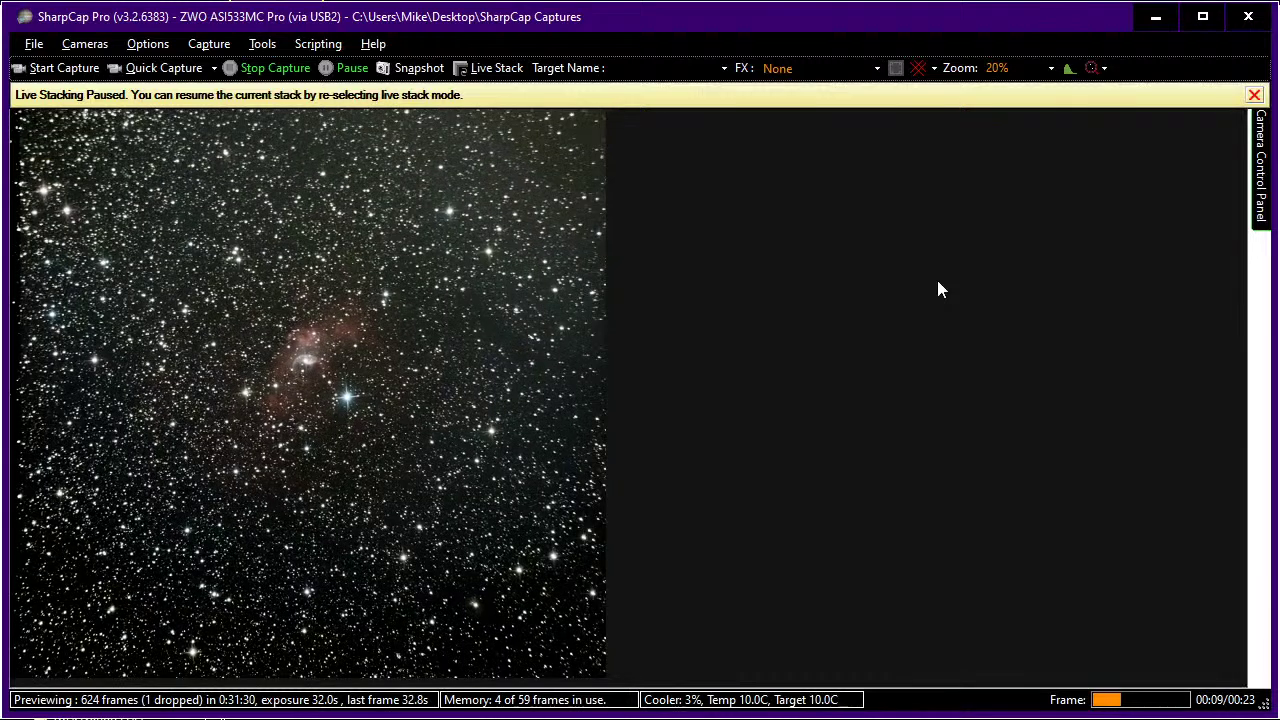
scroll(938, 289, "up", 1)
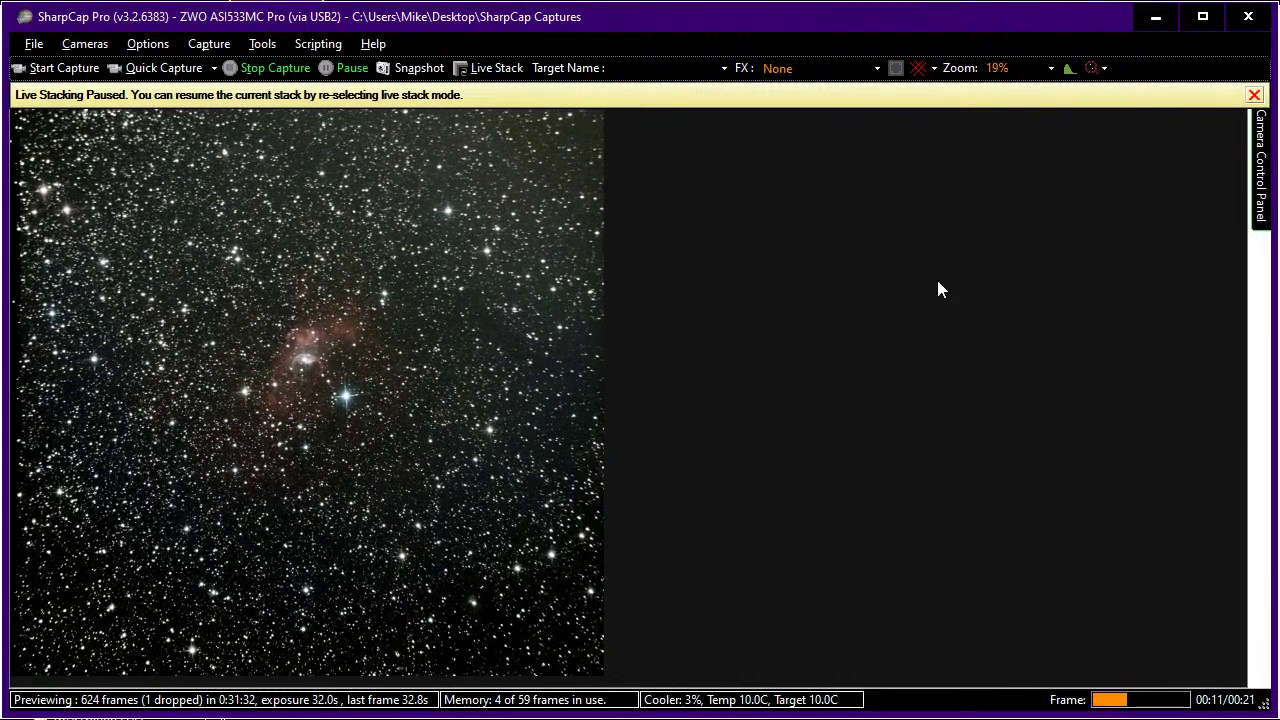
mouse_move(1263, 186)
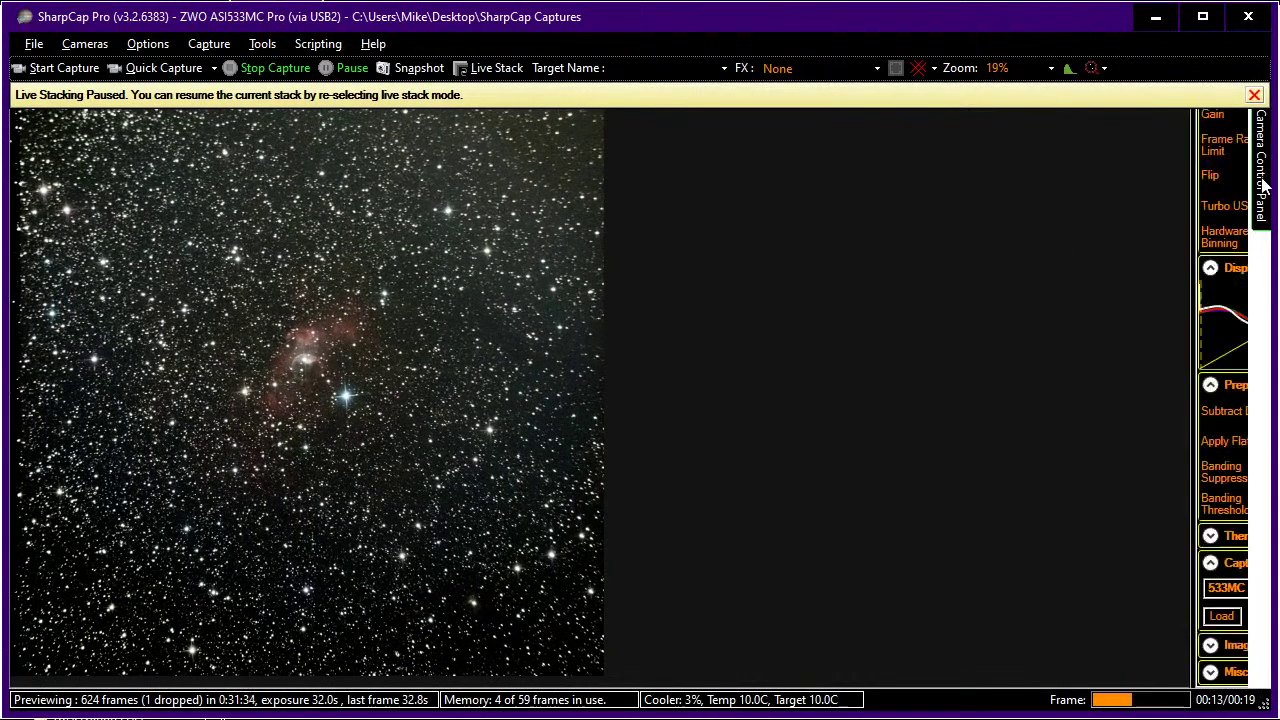
scroll(1100, 268, "up", 3)
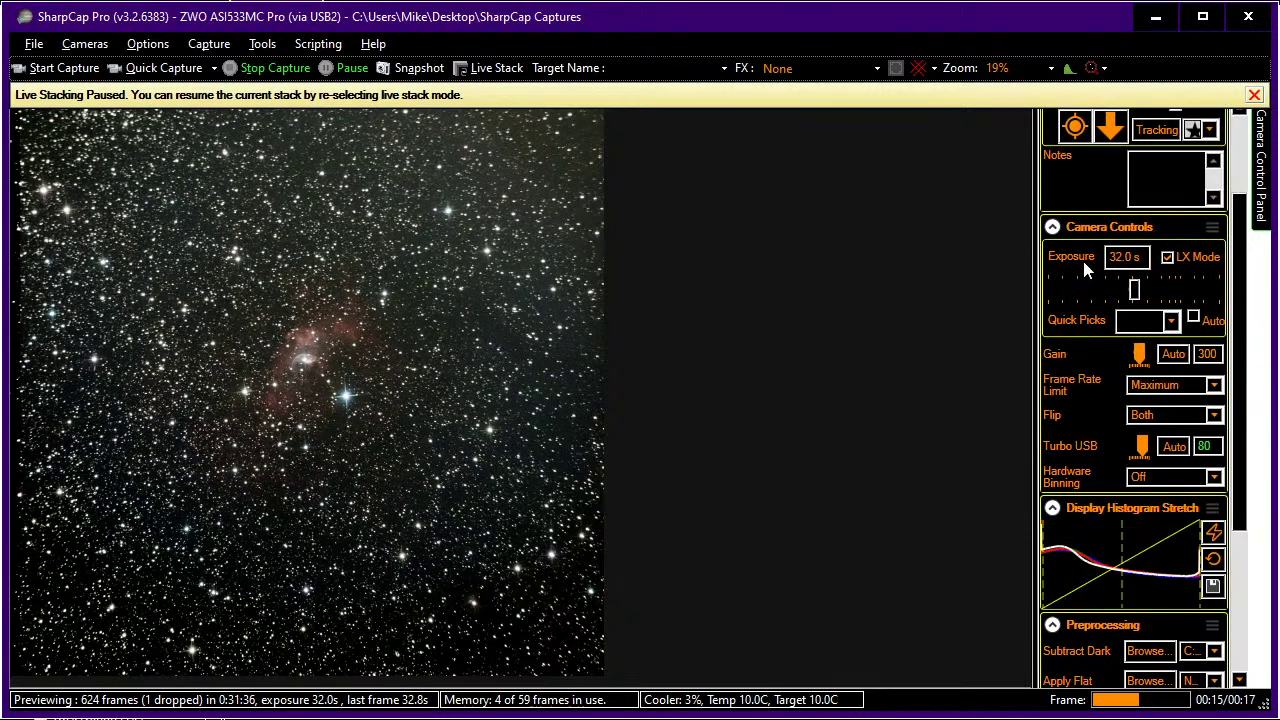
scroll(1085, 268, "up", 3)
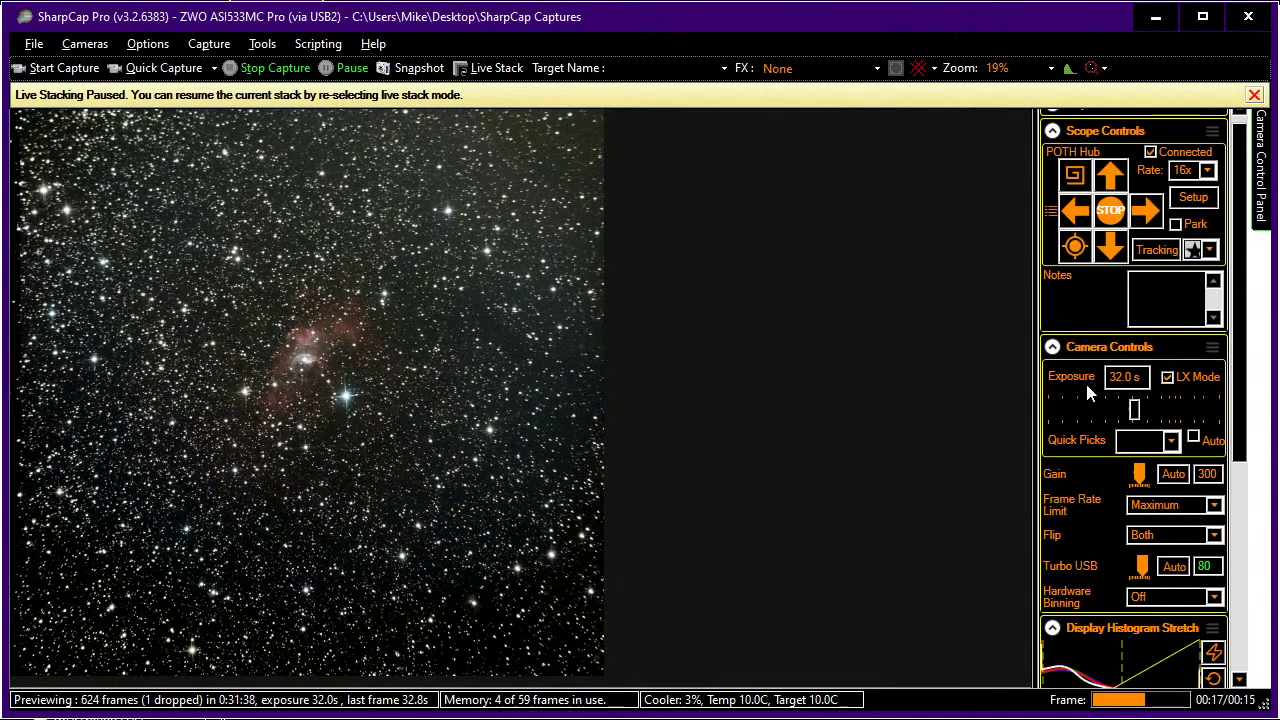
left_click(1060, 408)
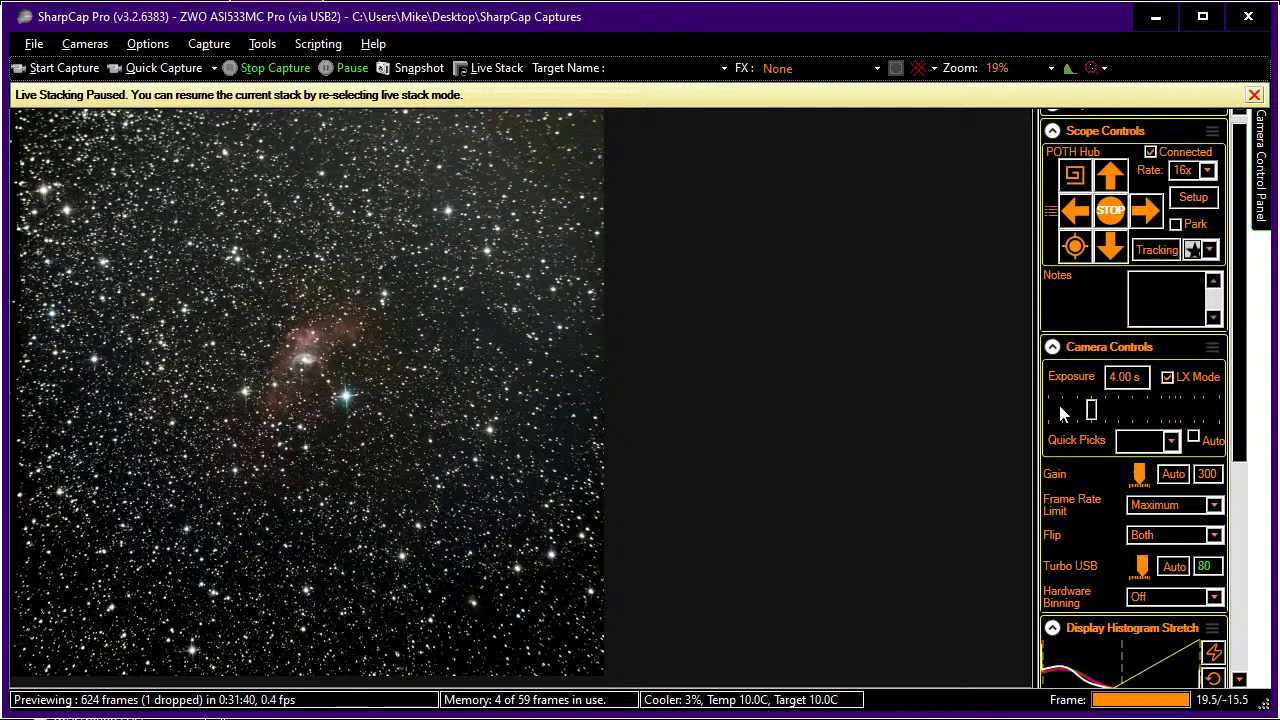
left_click(1060, 408)
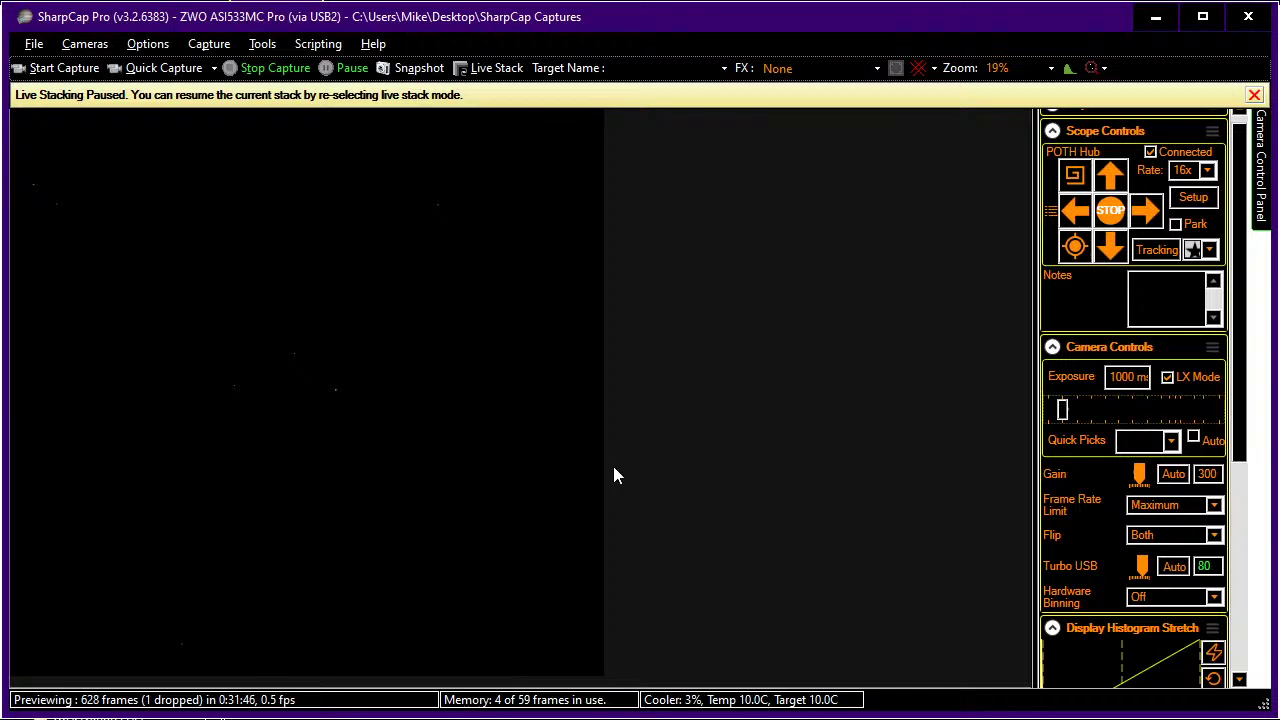
Select the Little Dumbbell Nebula (M 76) in Stellarium, and return to SharpCap to set the target name to M76.
key("alt+Tab")
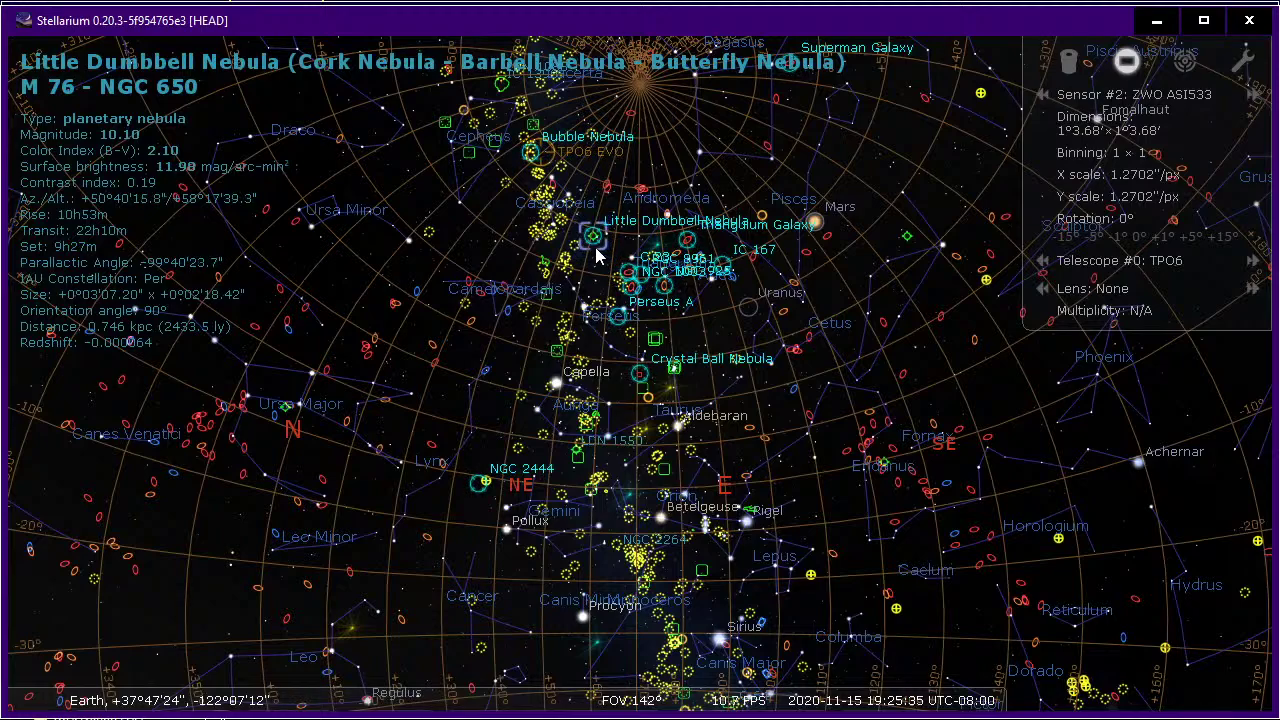
key("alt+Tab")
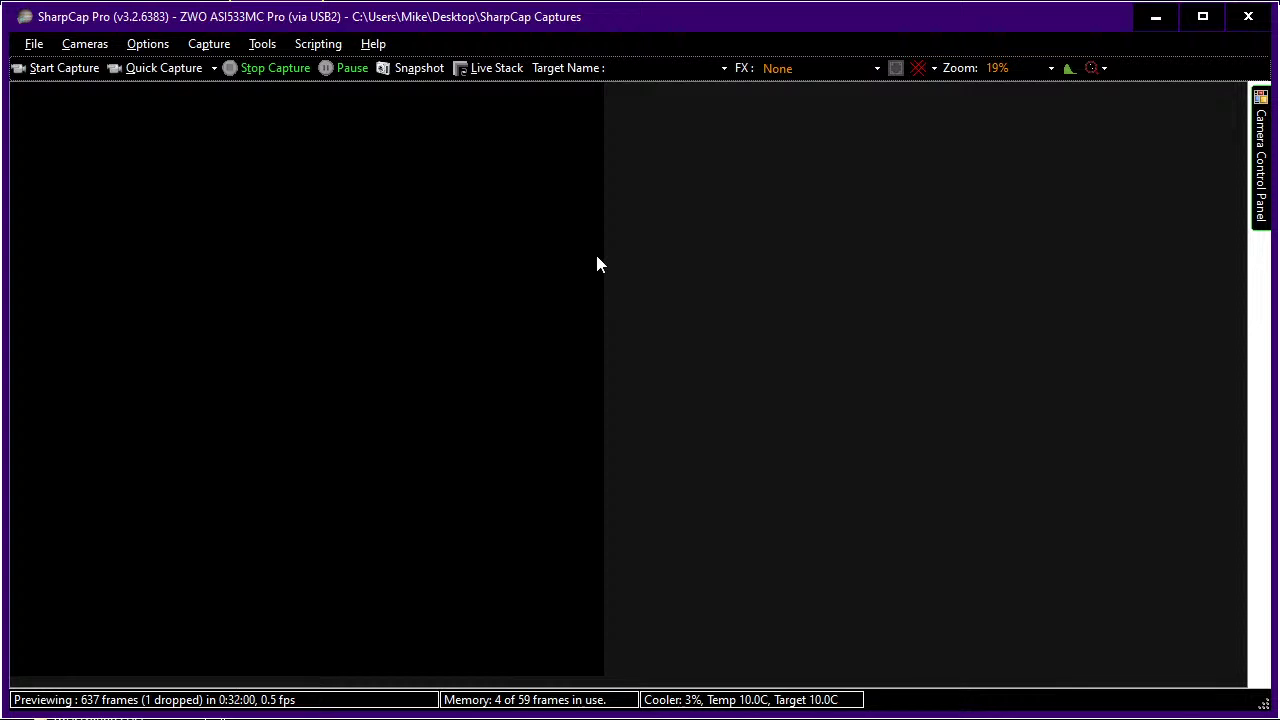
left_click(677, 68)
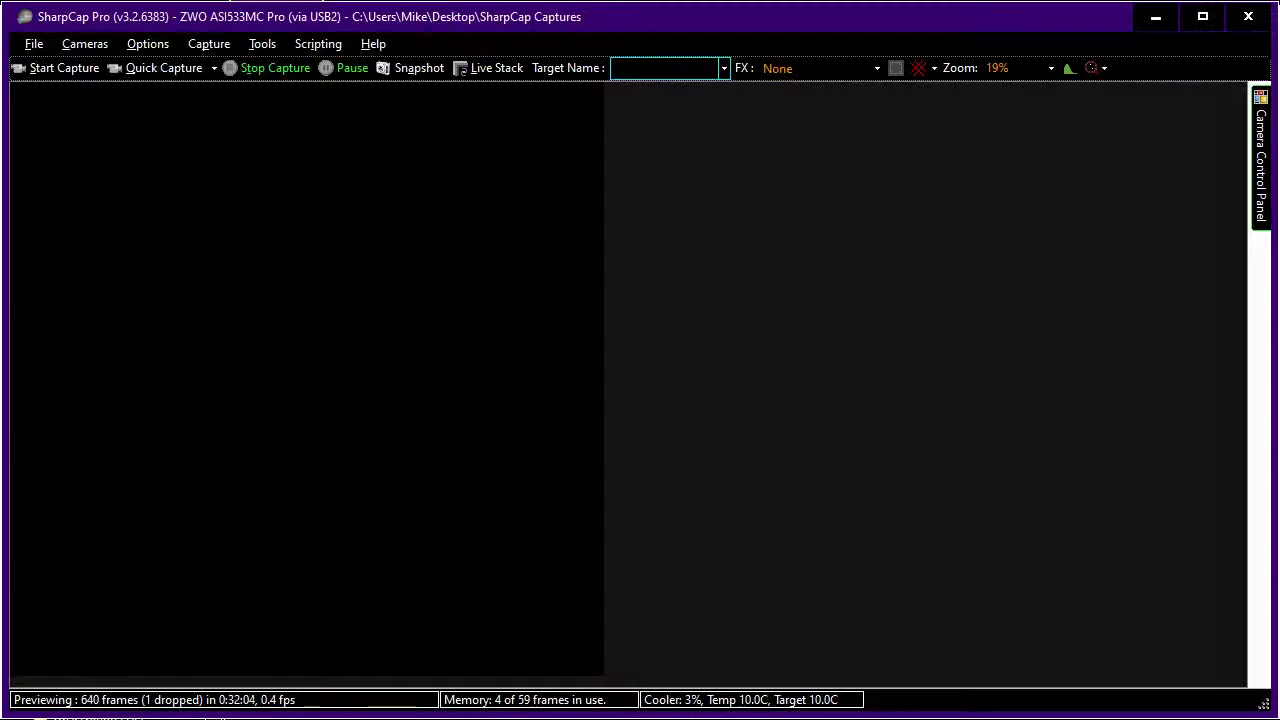
type("M76")
key("Tab")
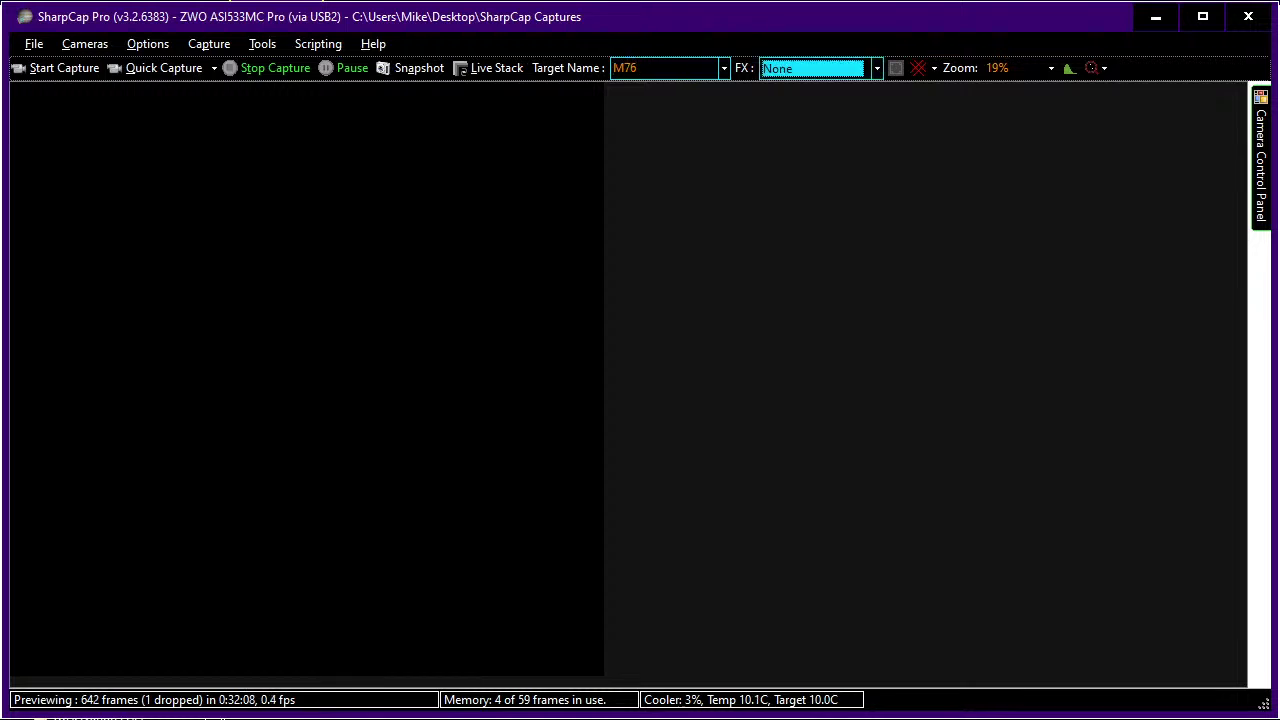
Switch to Stellarium, zoom to the Little Dumbbell Nebula within the ZWO ASI533 sensor frame, and compare the field with the SharpCap preview.
key("alt+Tab")
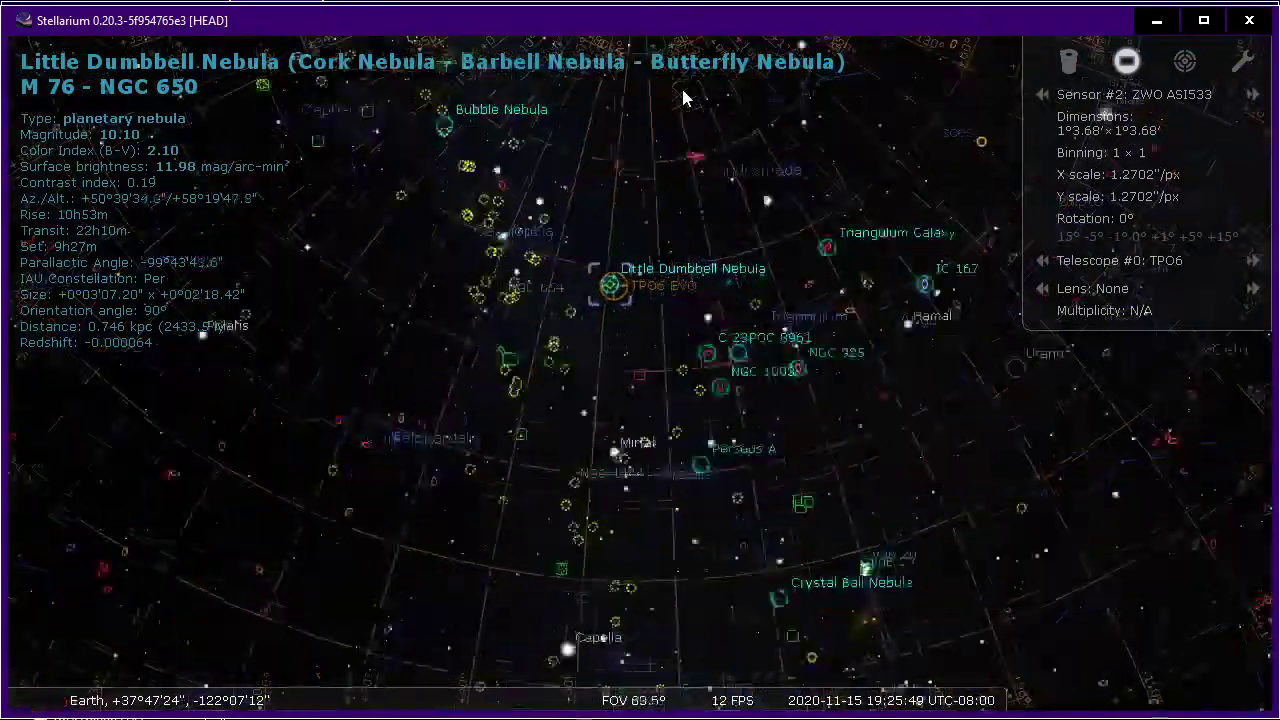
key("slash")
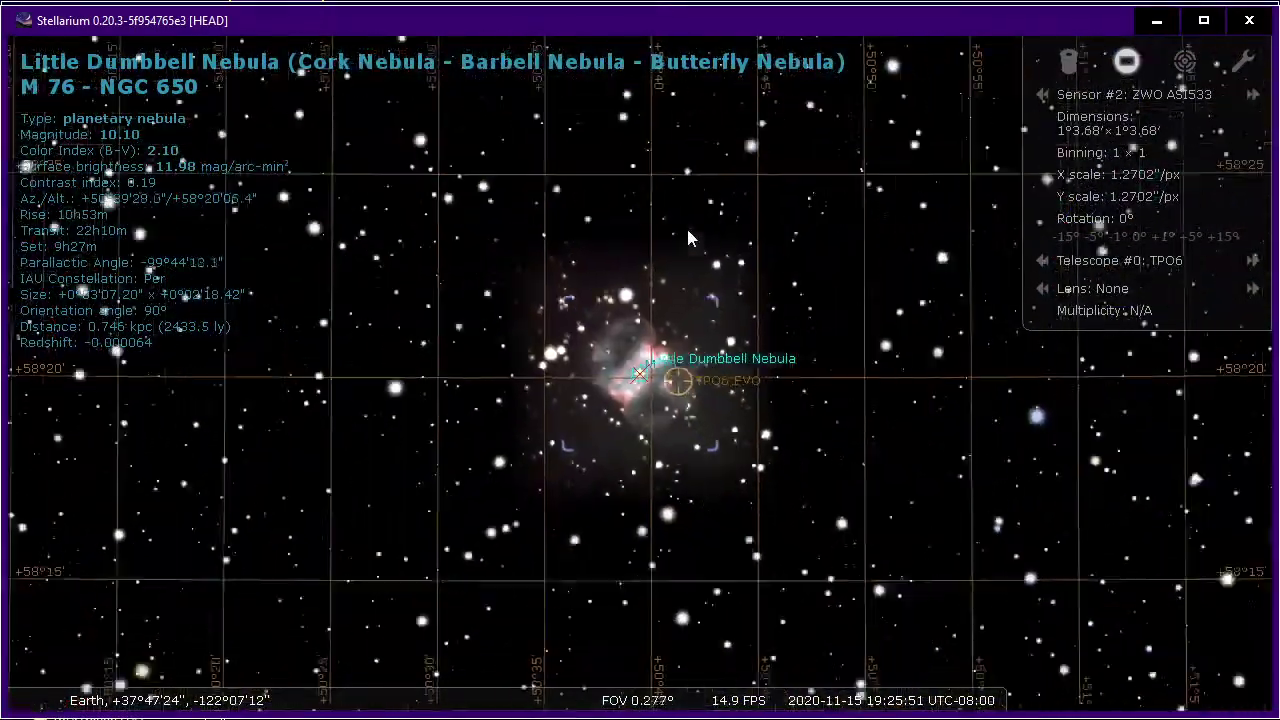
scroll(686, 237, "down", 5)
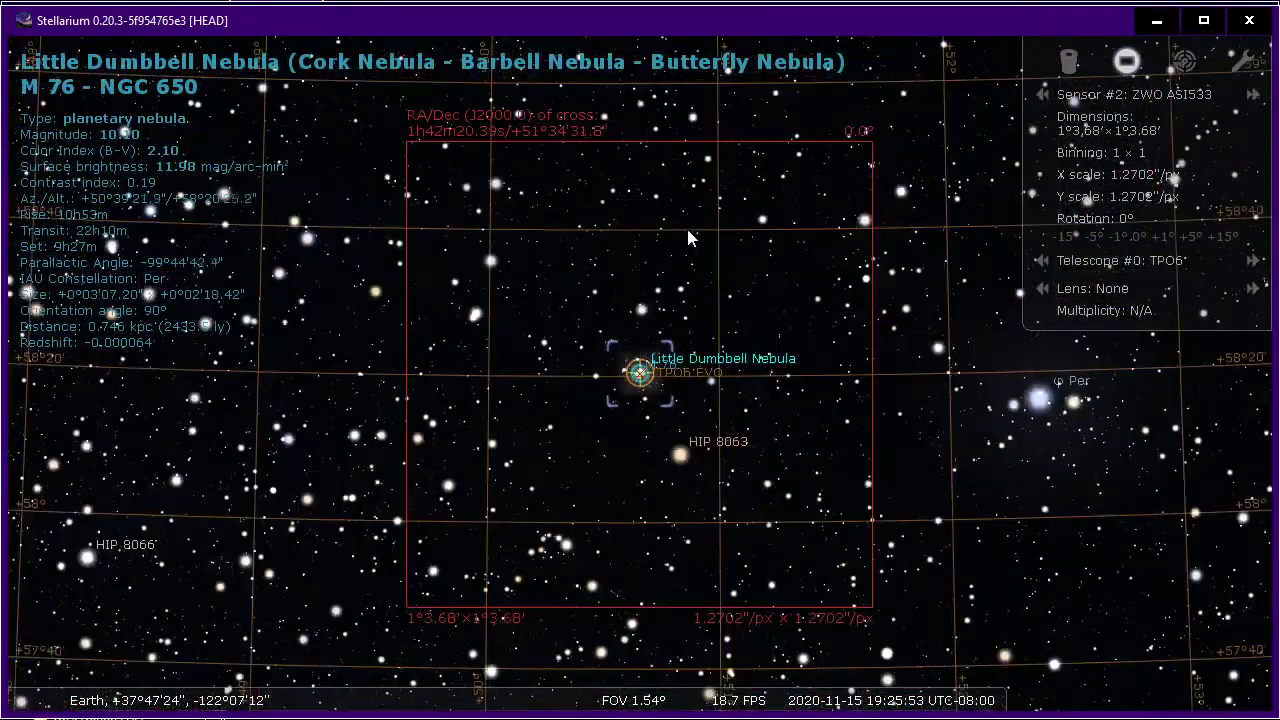
scroll(686, 237, "up", 1)
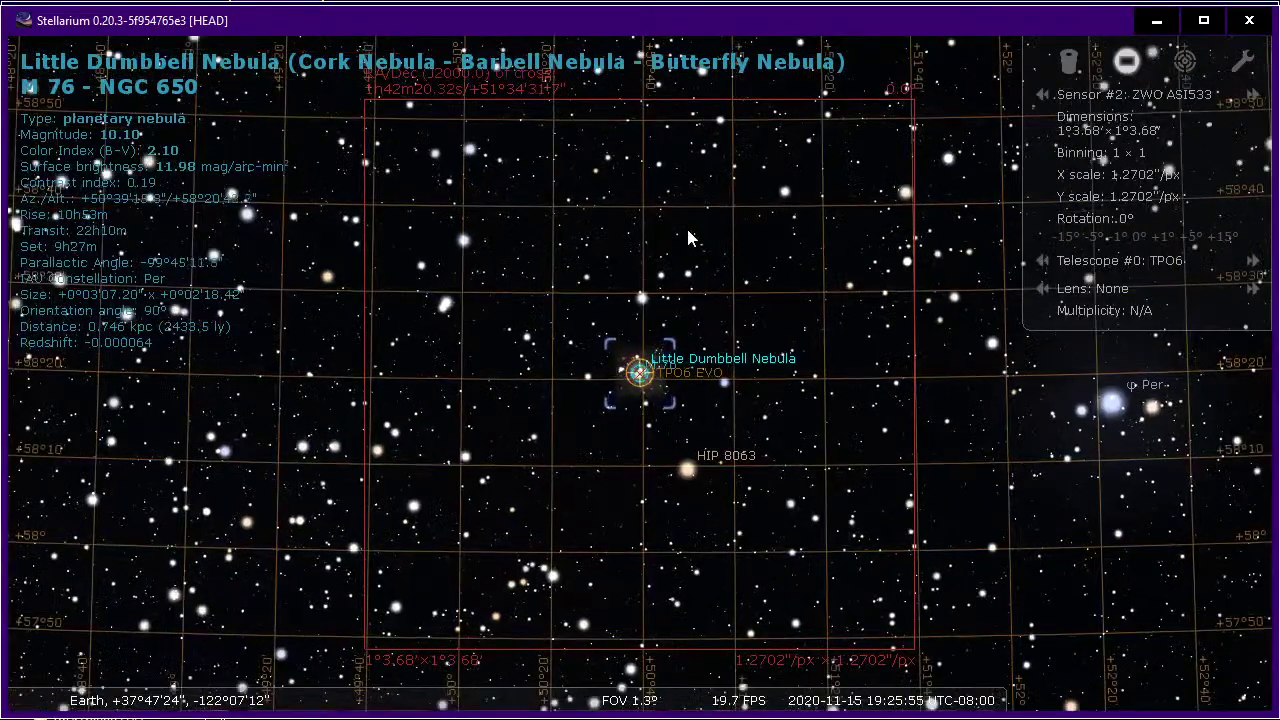
key("alt+Tab")
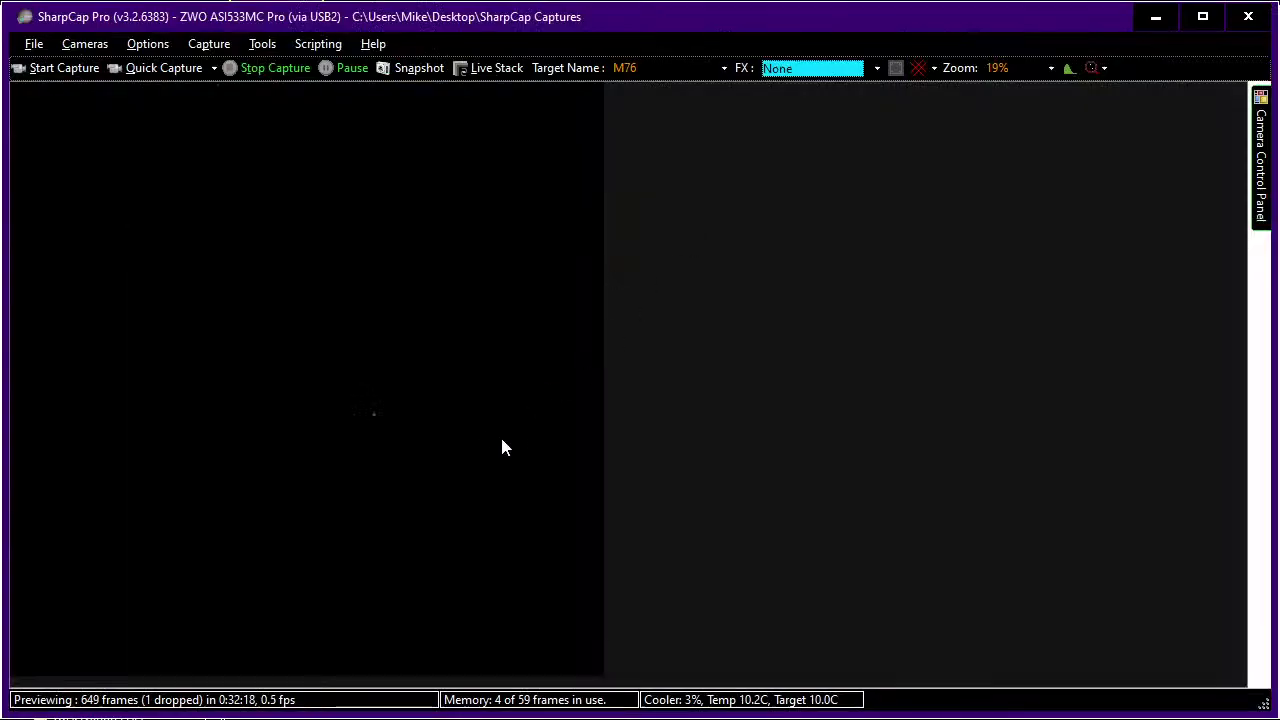
key("alt+Tab")
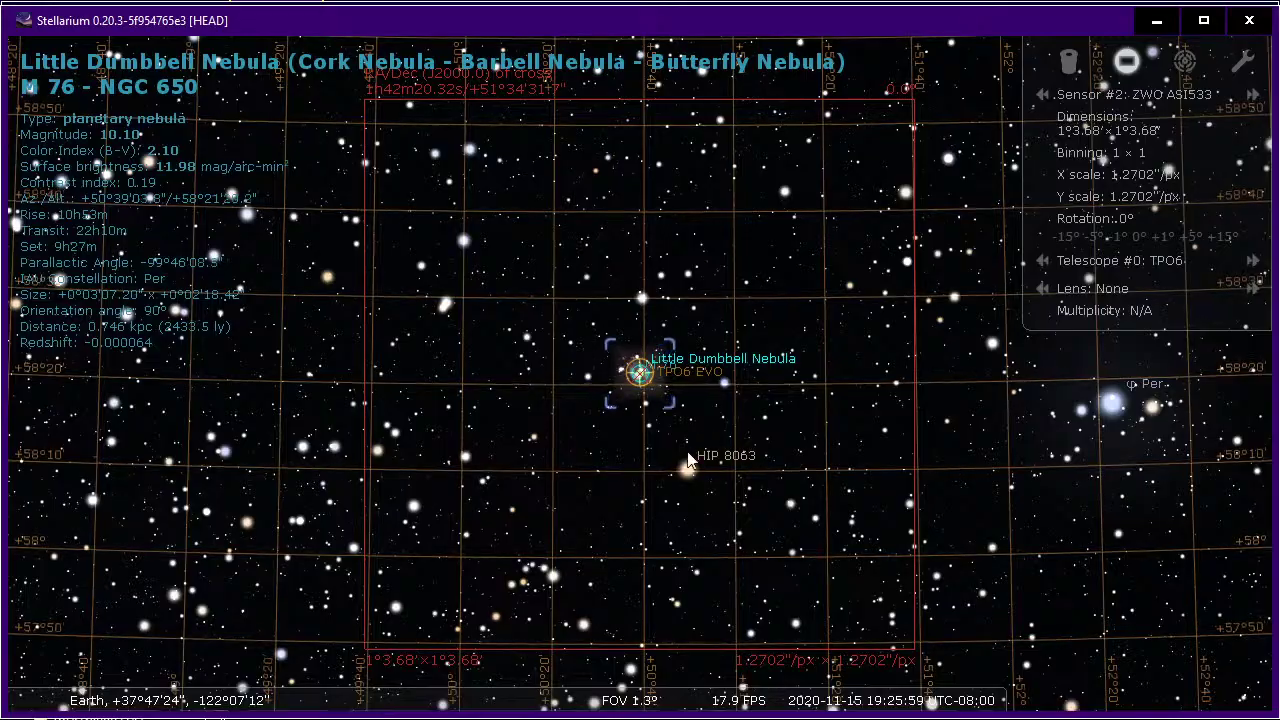
key("alt+Tab")
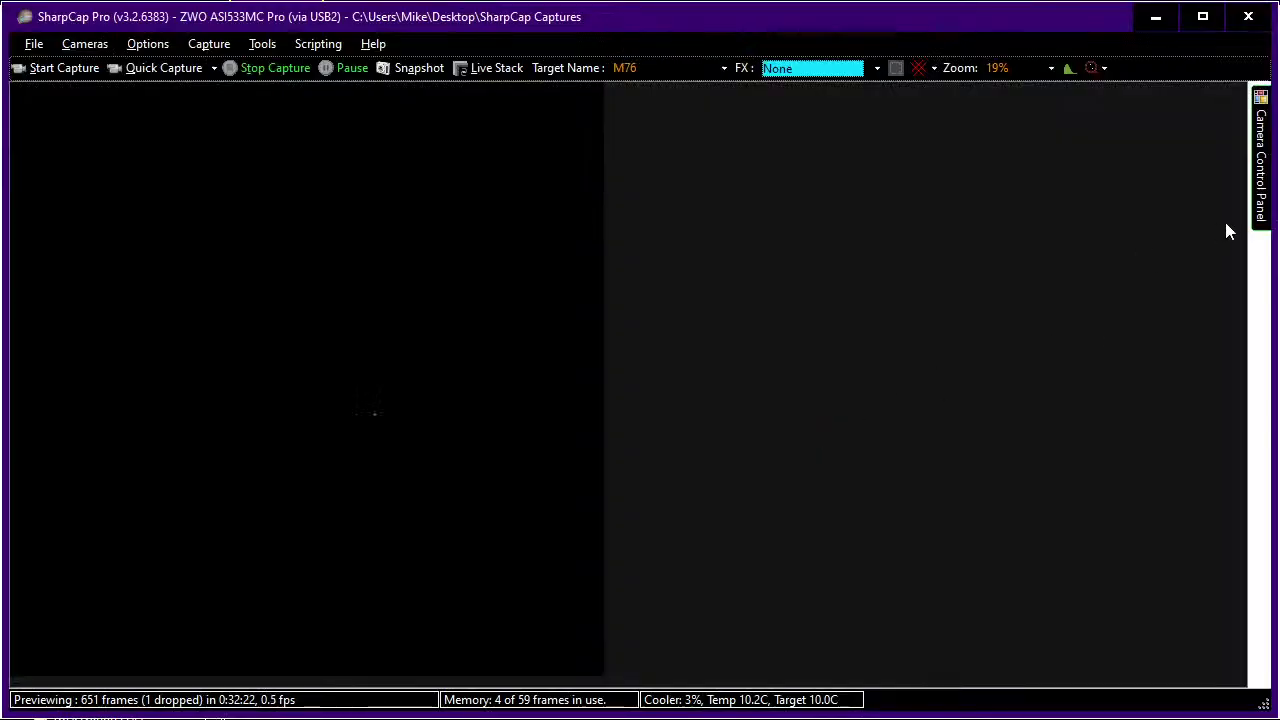
Auto-stretch SharpCap's display histogram and compare the star field around M76 with Stellarium's sensor frame.
mouse_move(1262, 222)
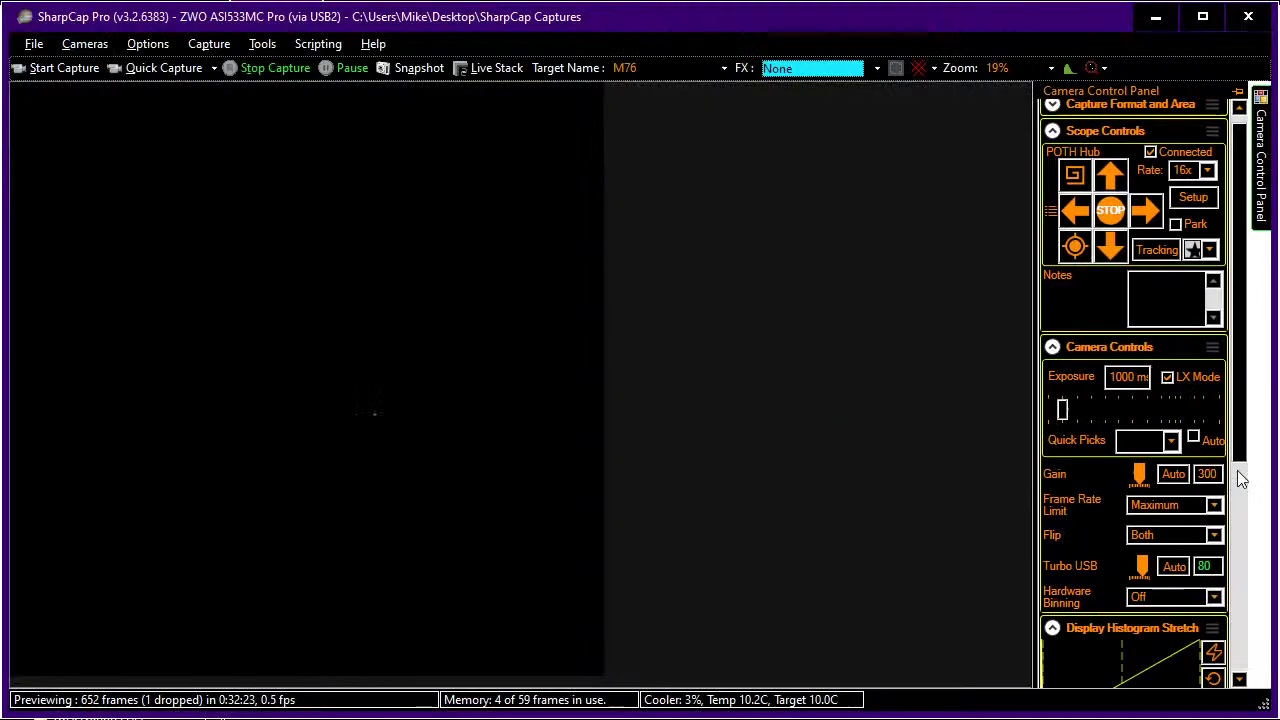
left_click(1213, 652)
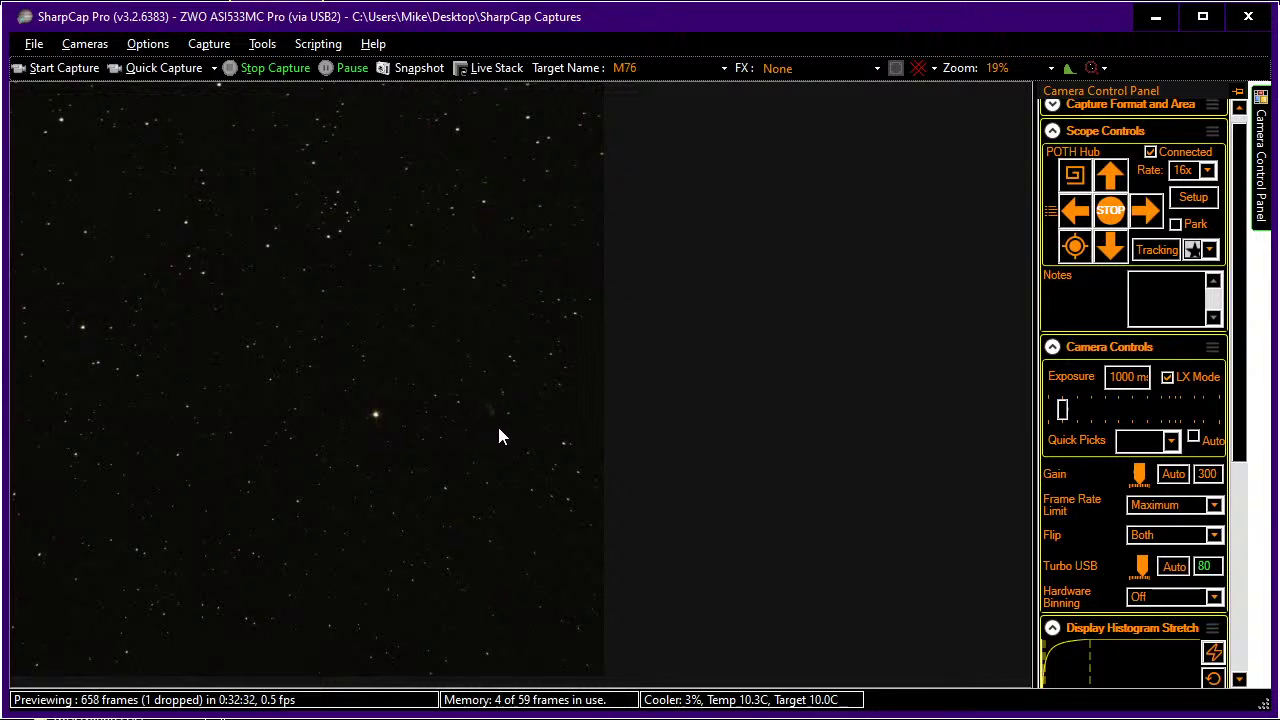
key("alt+Tab")
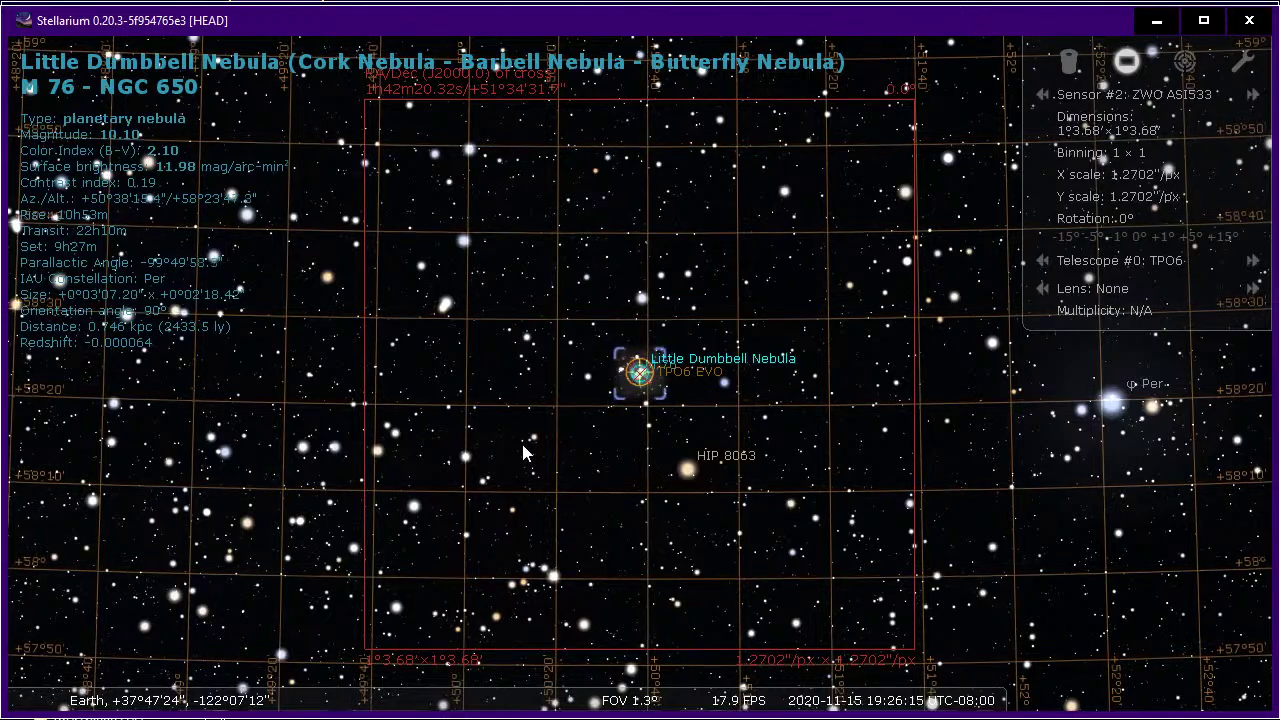
key("alt+Tab")
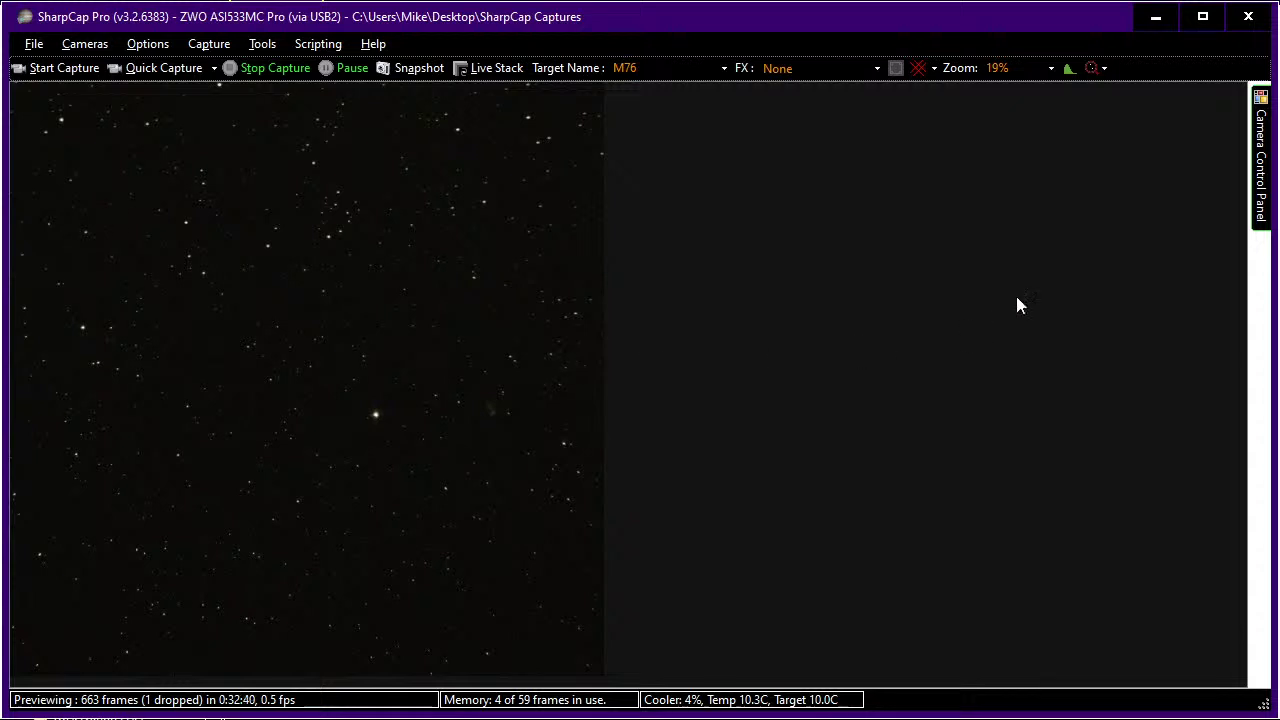
Nudge the telescope at the 16x rate to centre M76 in the frame, checking its position with the reticule overlay and turning the overlay off.
mouse_move(1268, 186)
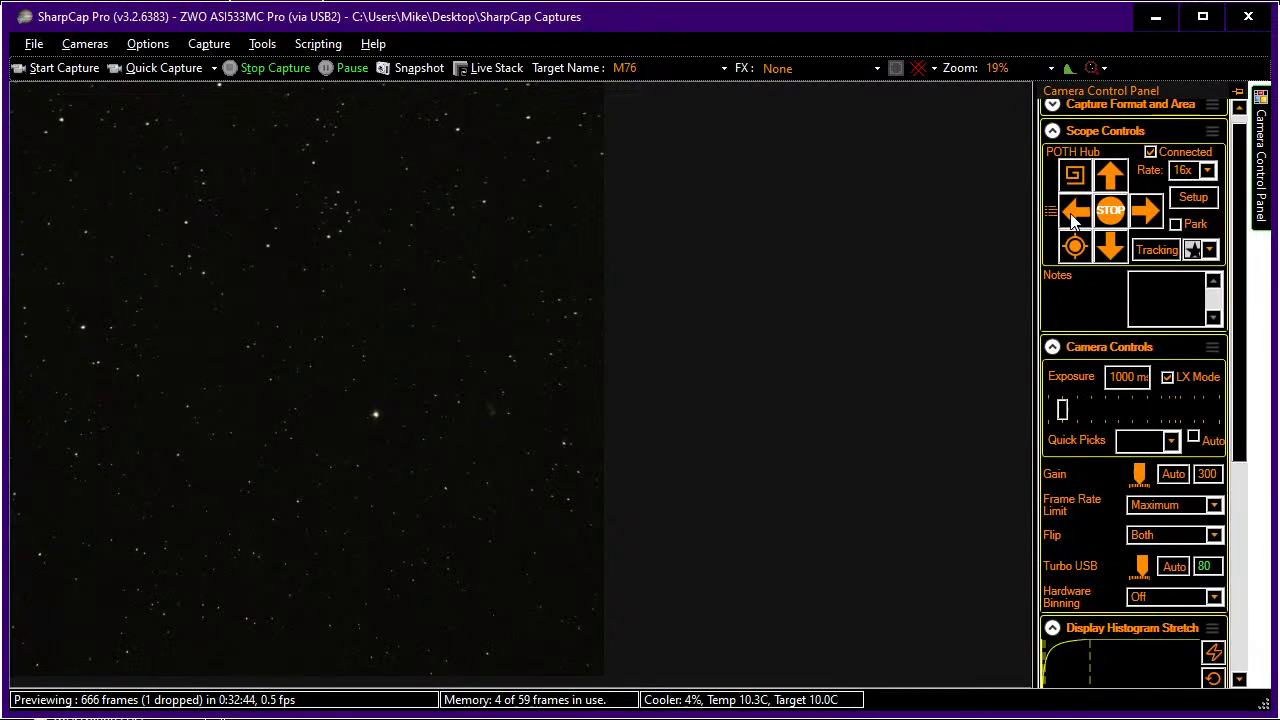
left_click(1073, 211)
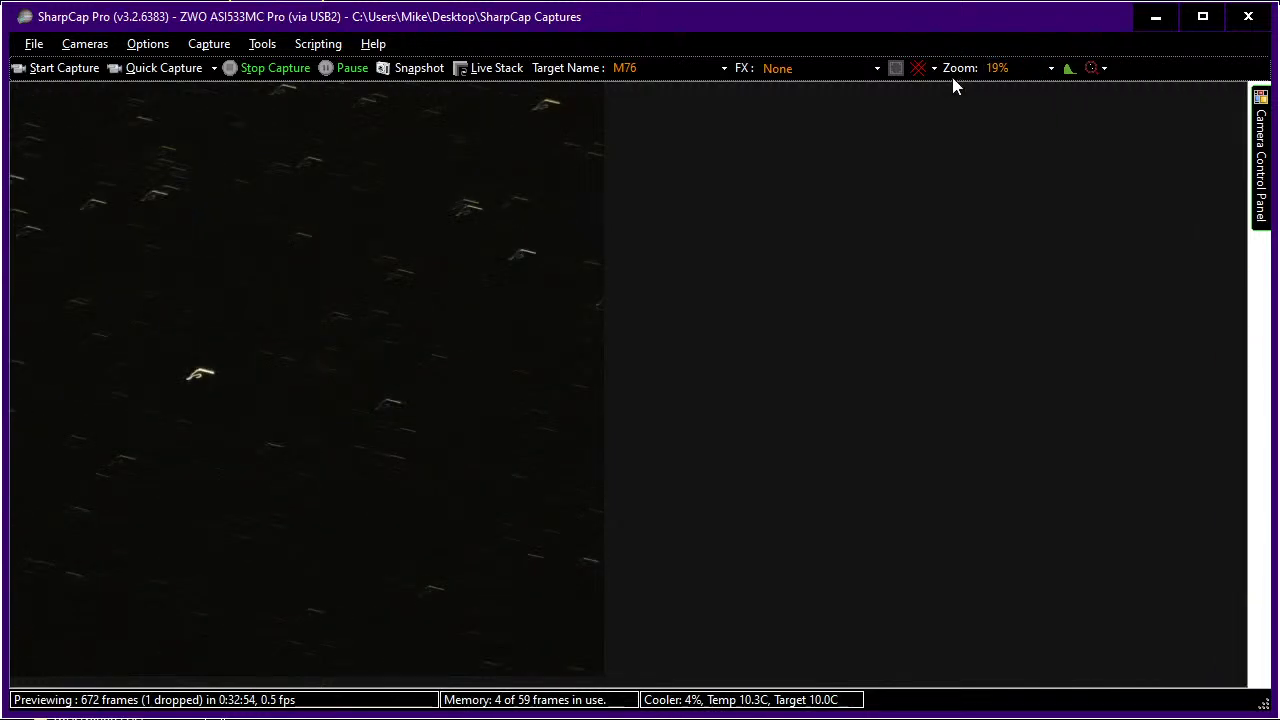
left_click(919, 68)
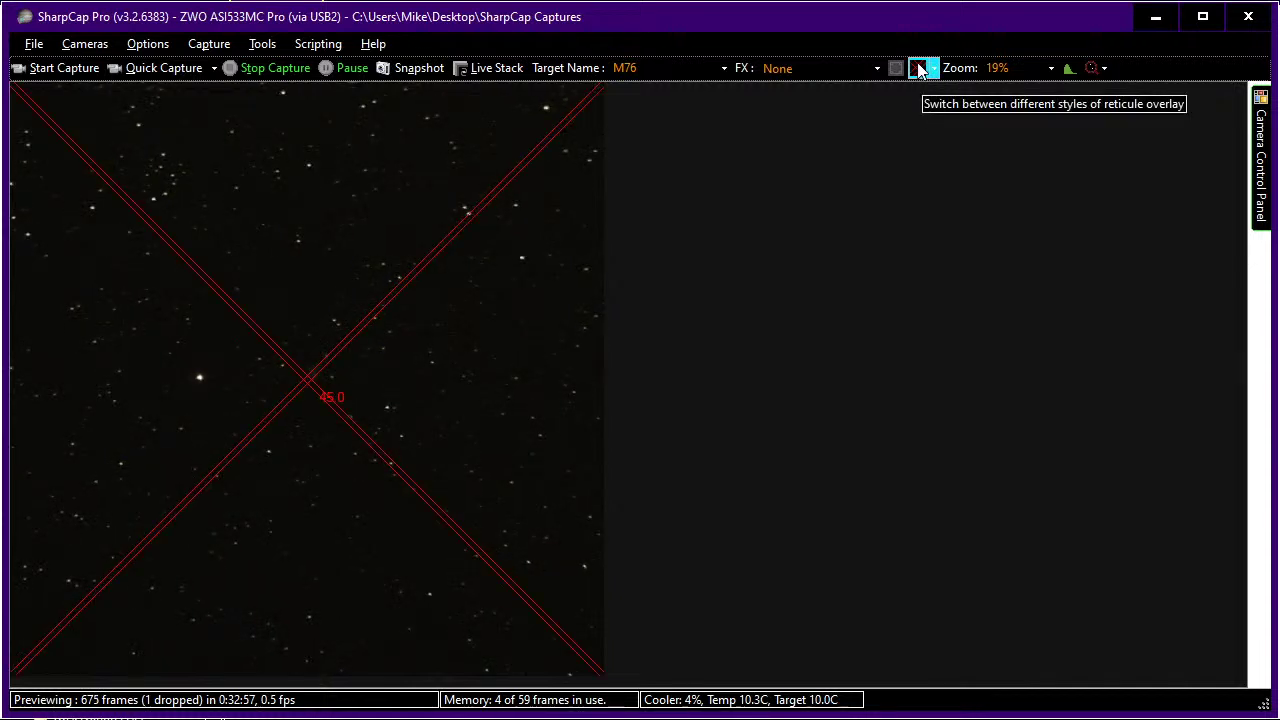
left_click(919, 68)
left_click(919, 68)
left_click(919, 68)
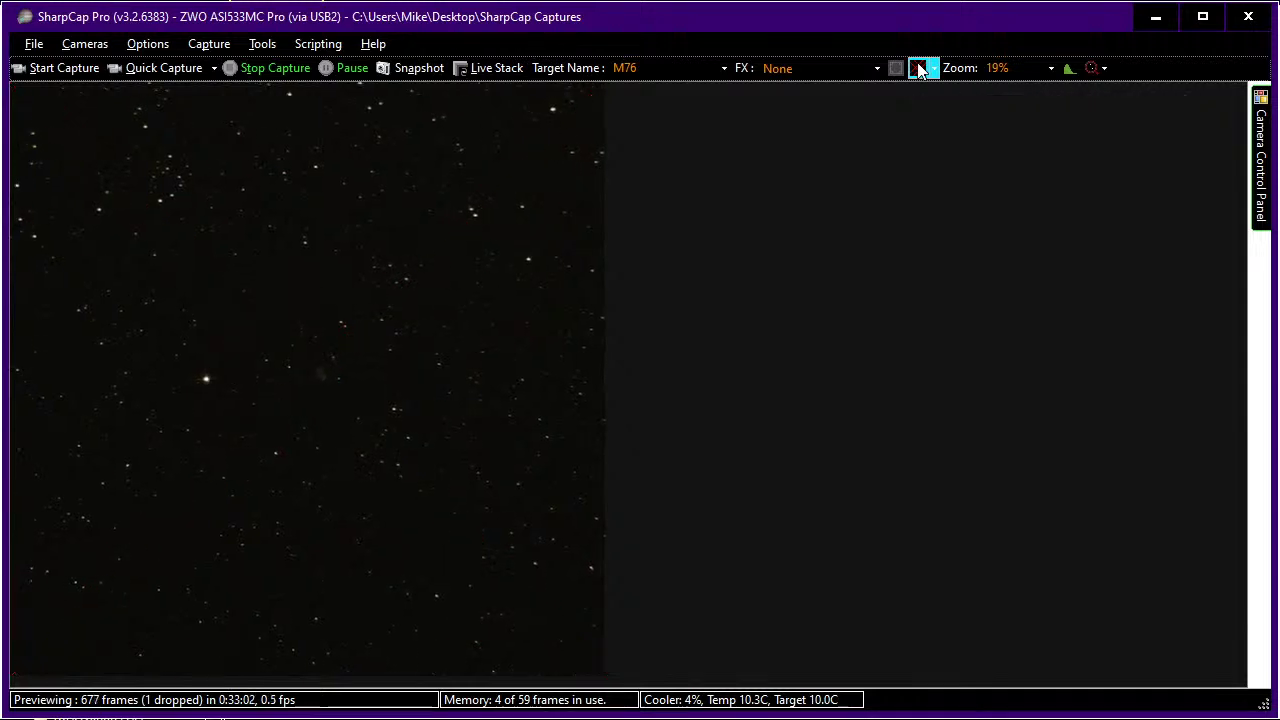
Nudge the telescope at the 16x rate to bring M76 nearer the frame's centre, comparing the star field with Stellarium's sensor frame.
key("alt+Tab")
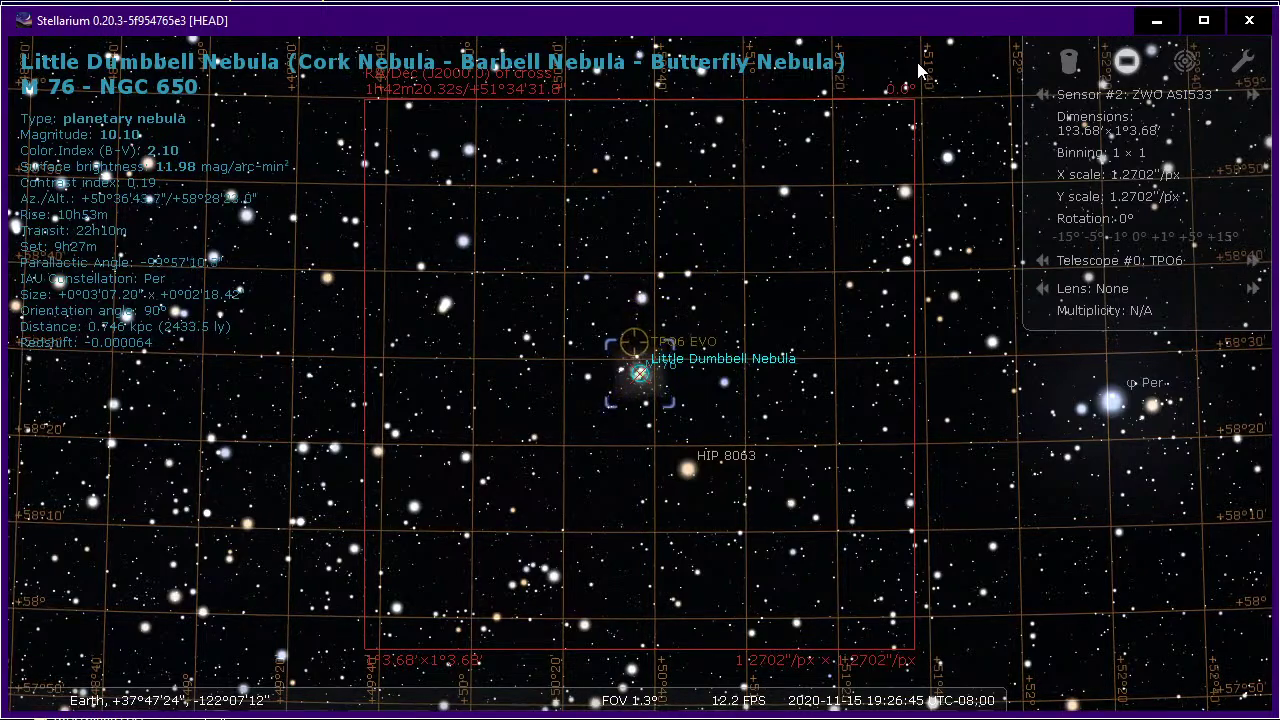
key("alt+Tab")
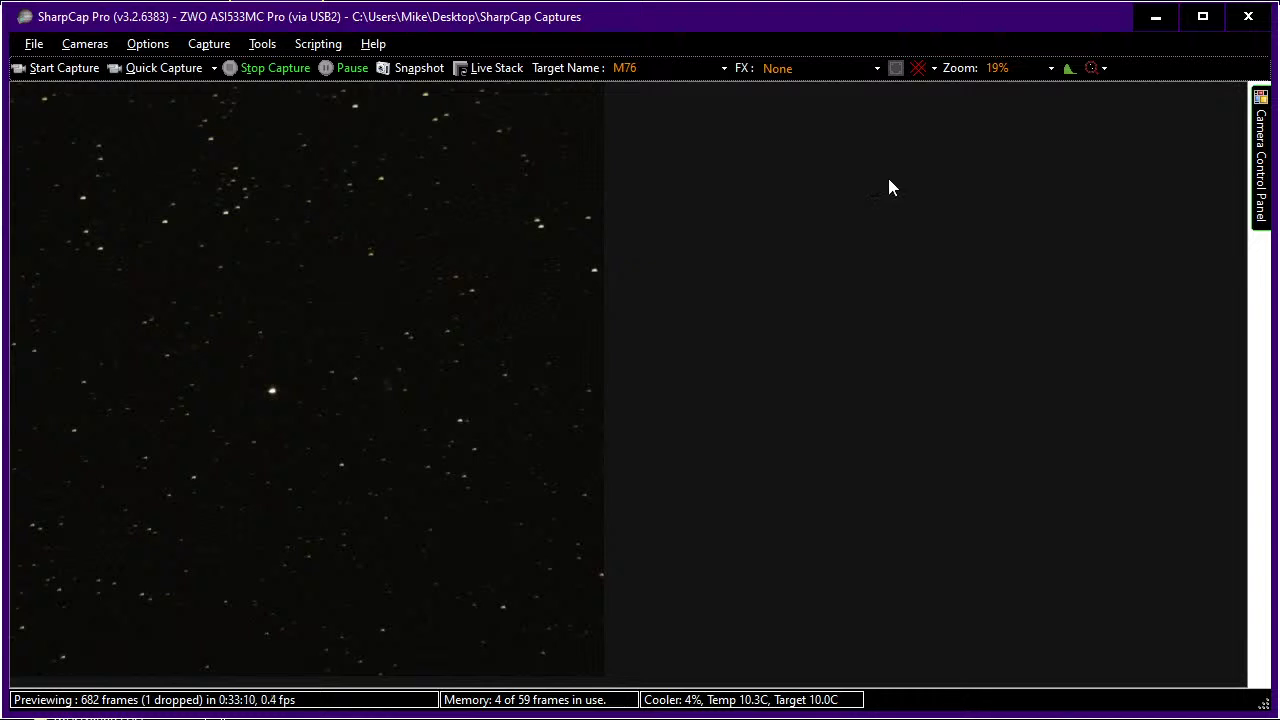
mouse_move(1262, 200)
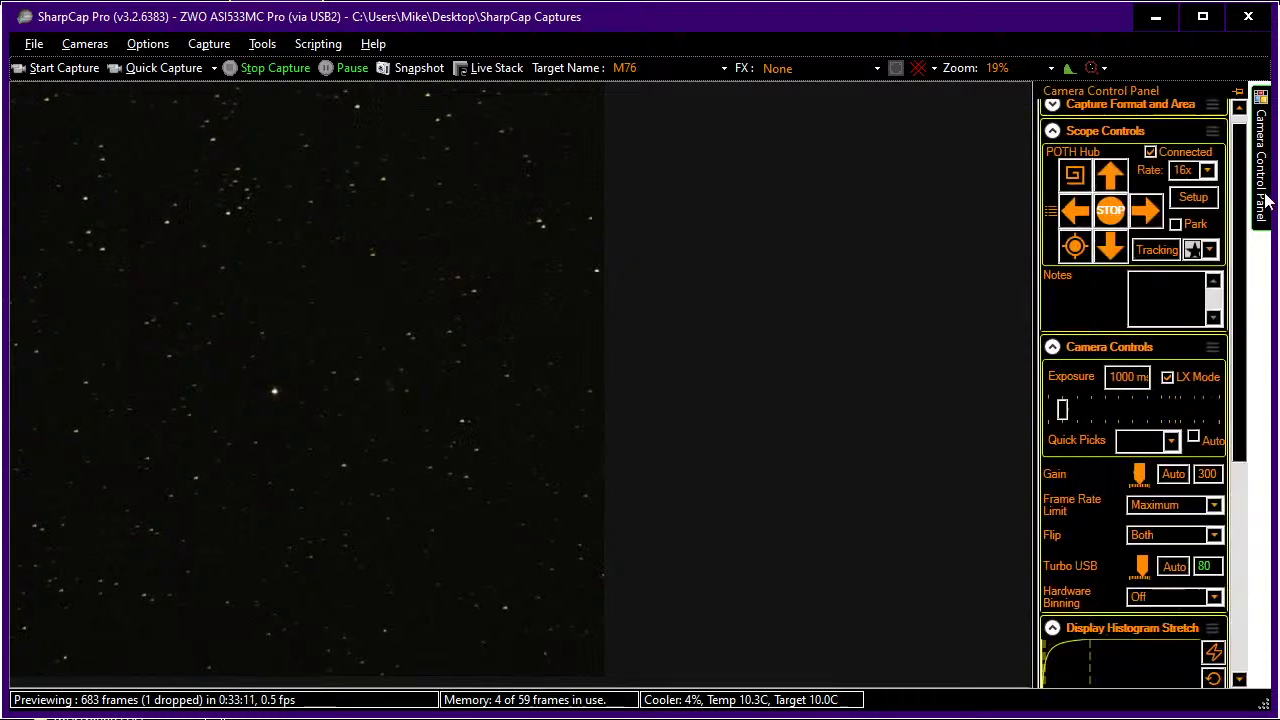
left_click(1073, 212)
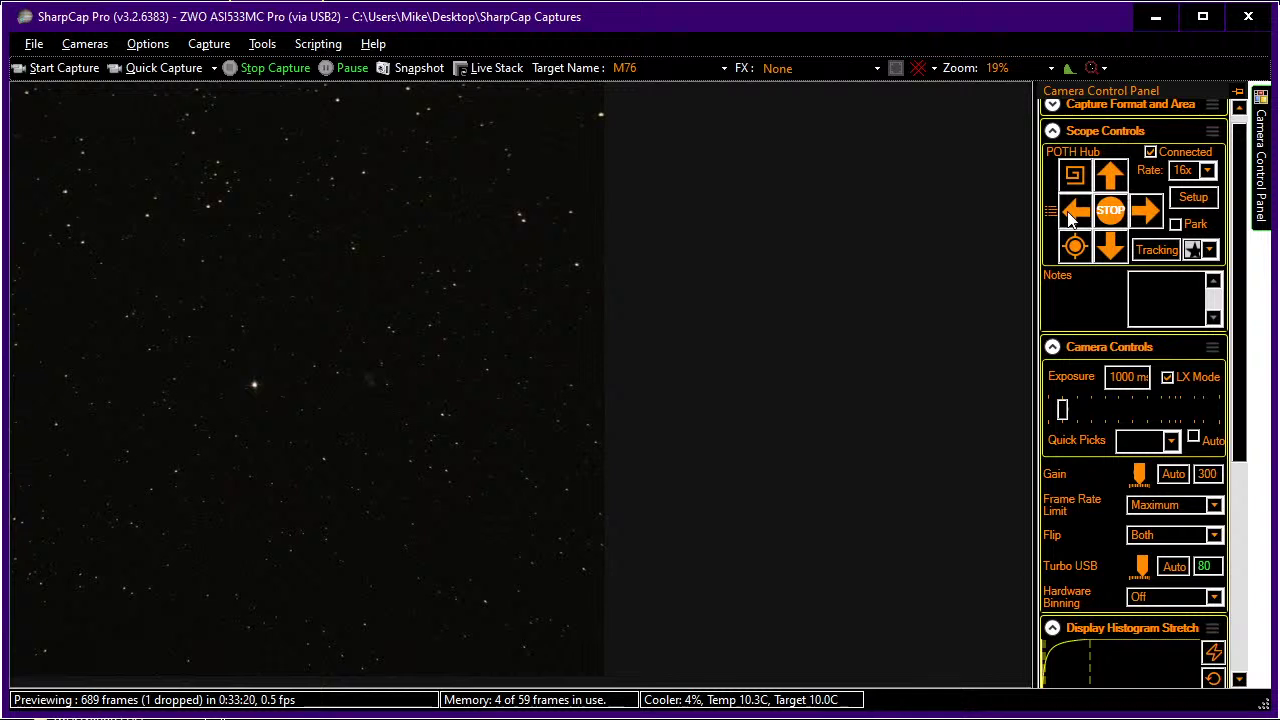
left_click(1073, 212)
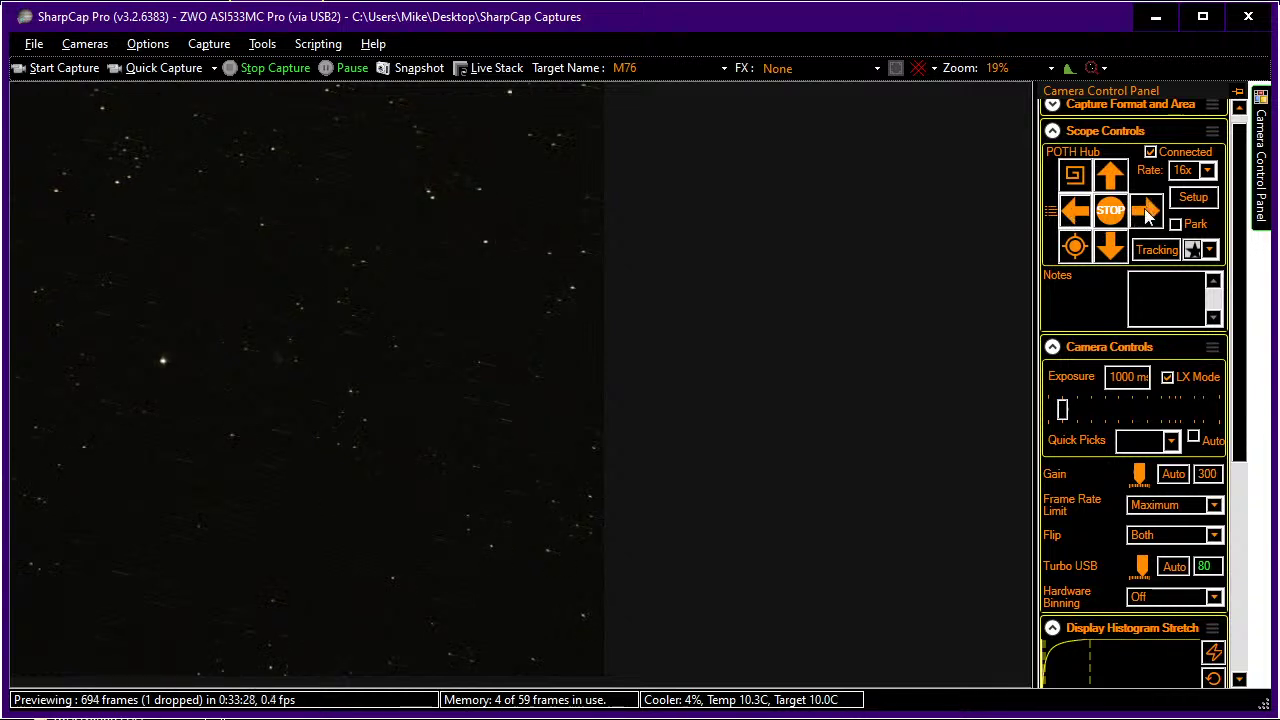
key("alt+Tab")
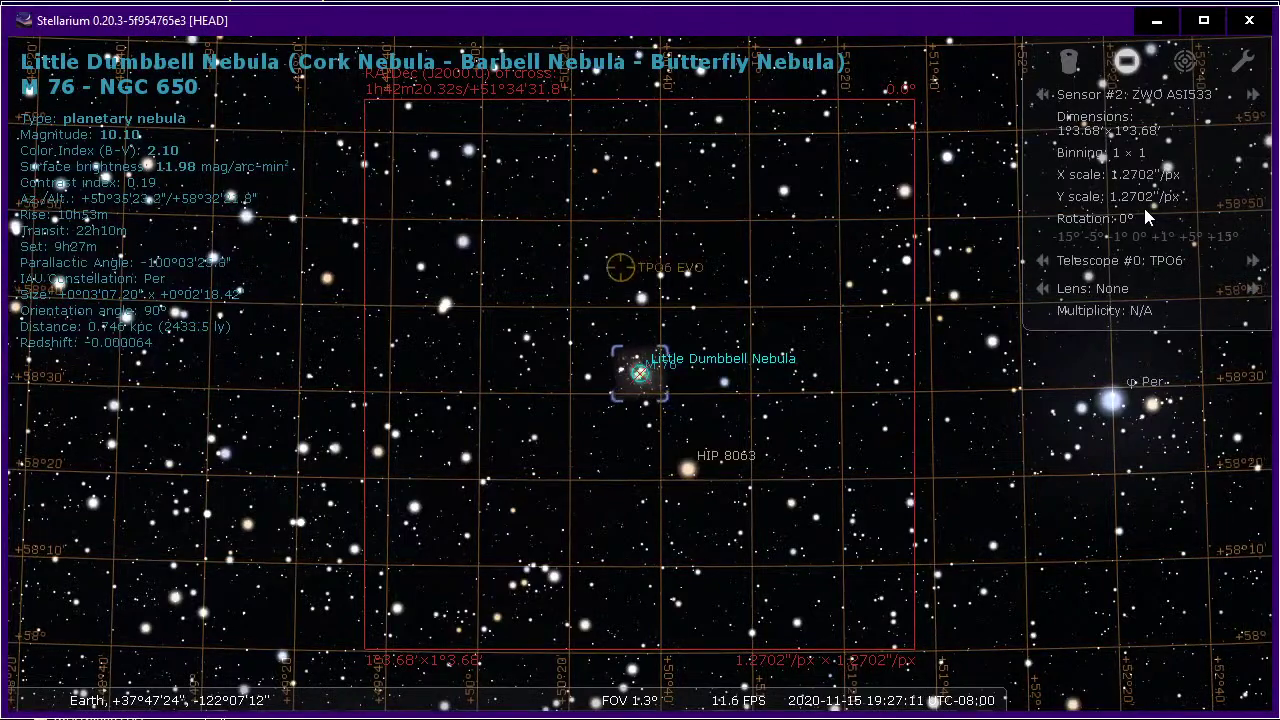
key("alt+Tab")
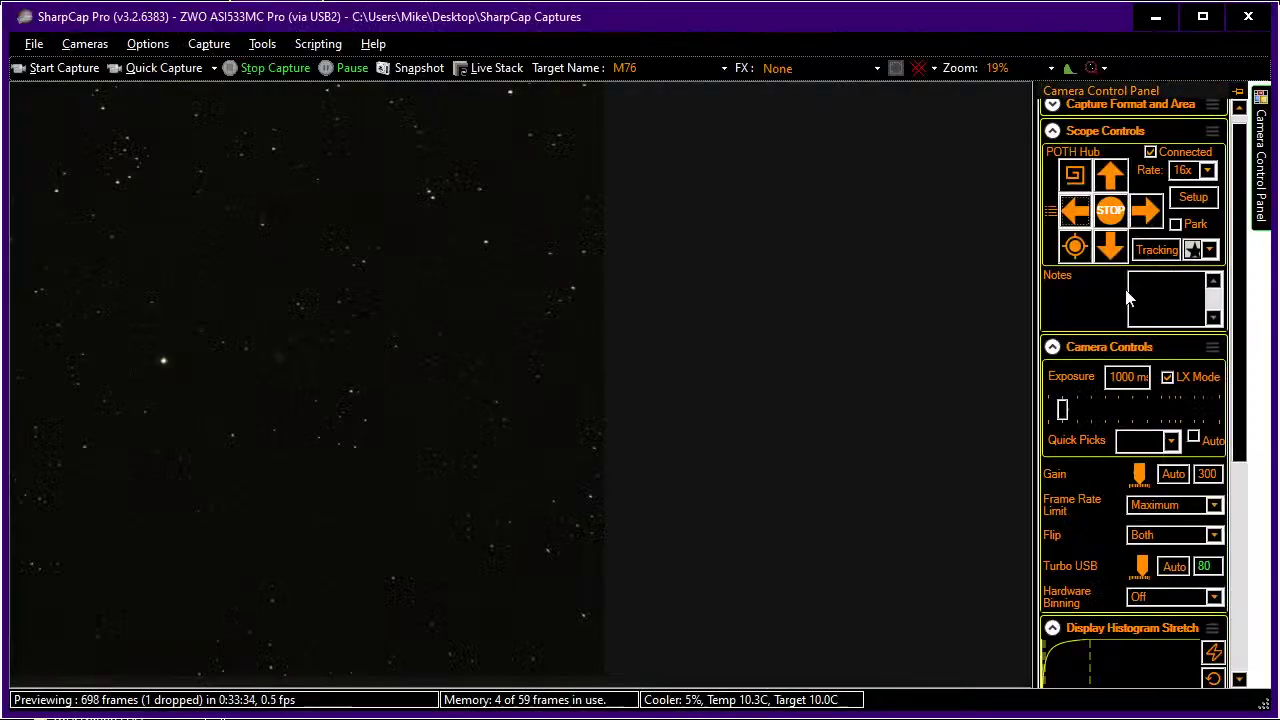
Set the camera exposure to 32 seconds, enable live stacking, and clear the old stack to start a new one for M76.
left_click(1172, 412)
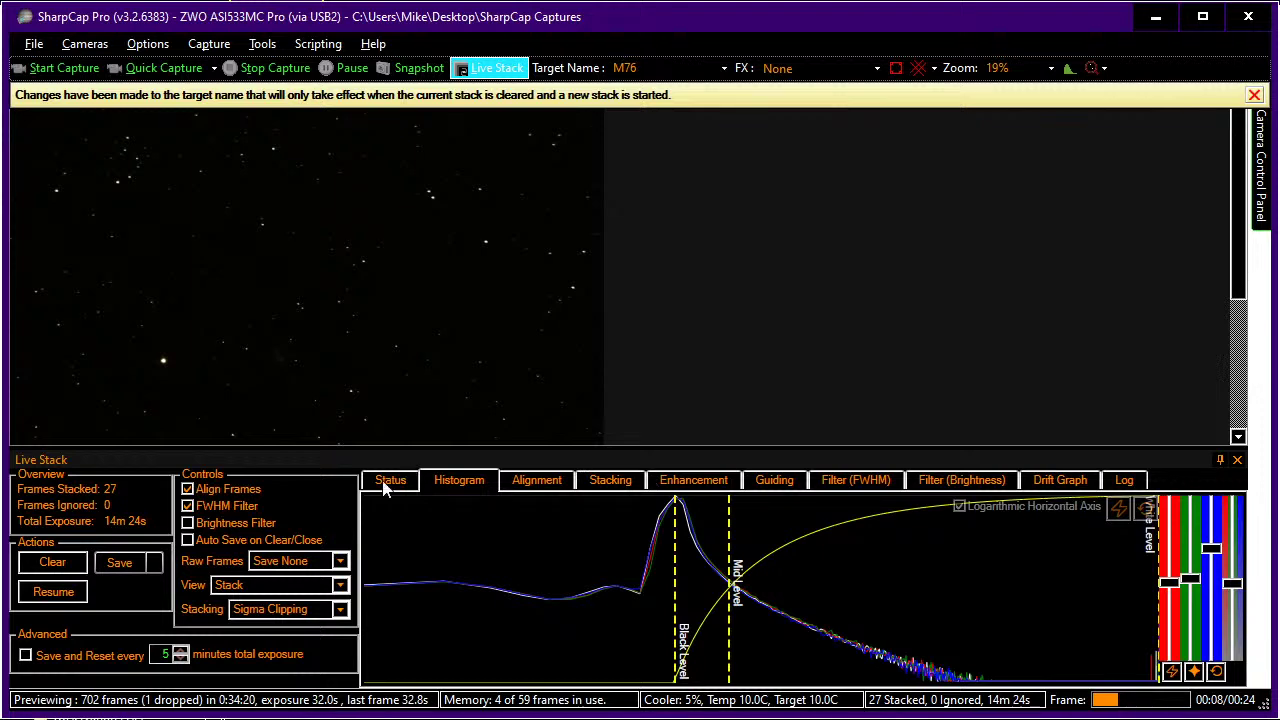
left_click(60, 564)
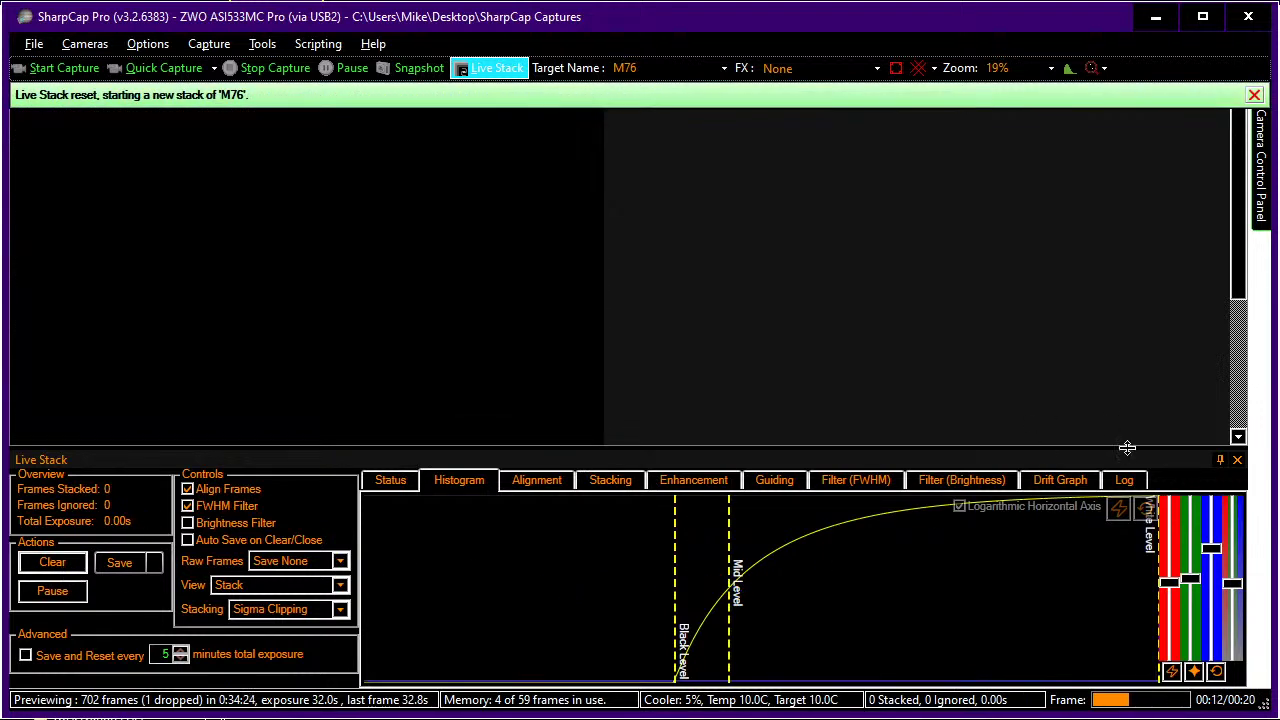
left_click(1220, 459)
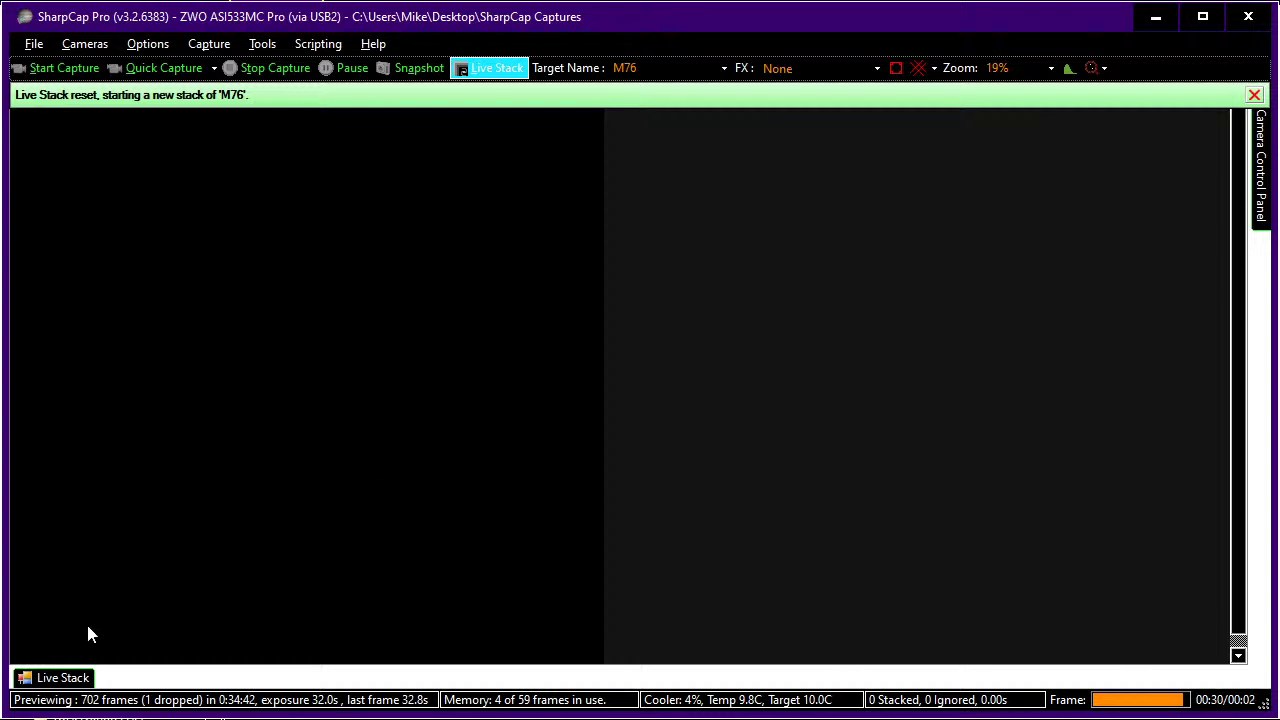
left_click(84, 680)
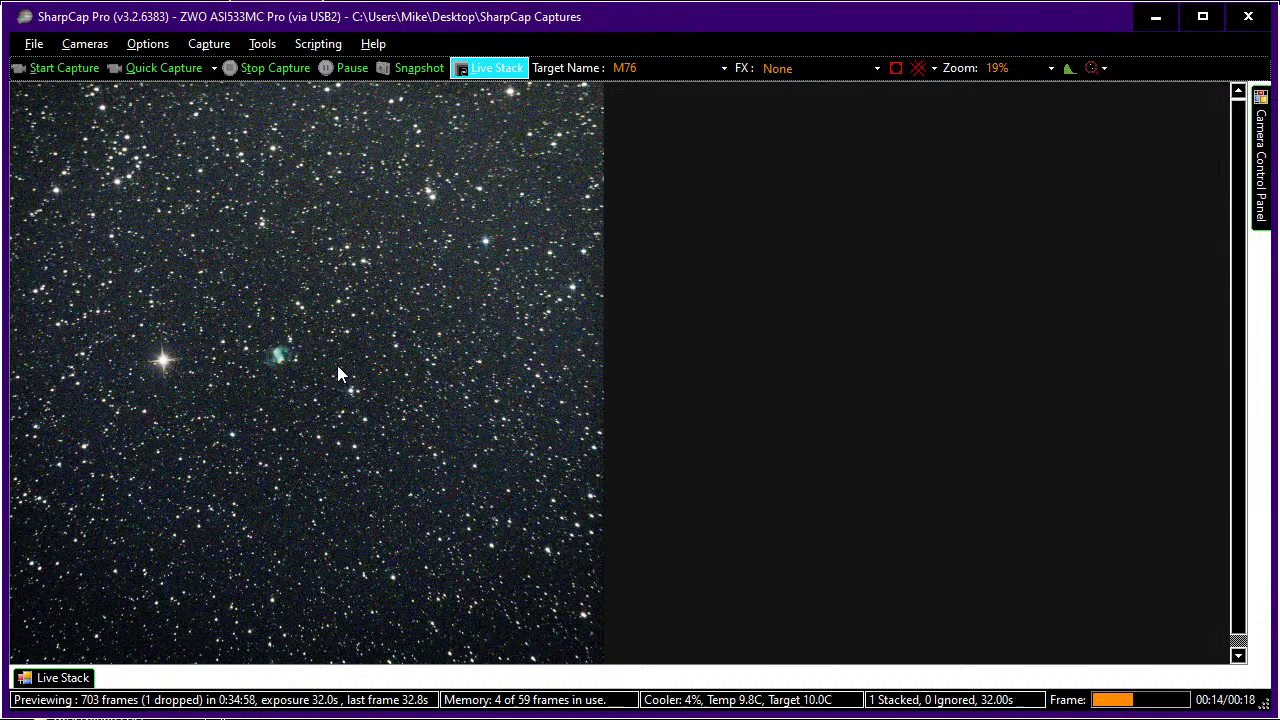
Zoom in on M76 and raise the live stack histogram's mid level slightly to darken the sky background.
scroll(432, 369, "up", 2)
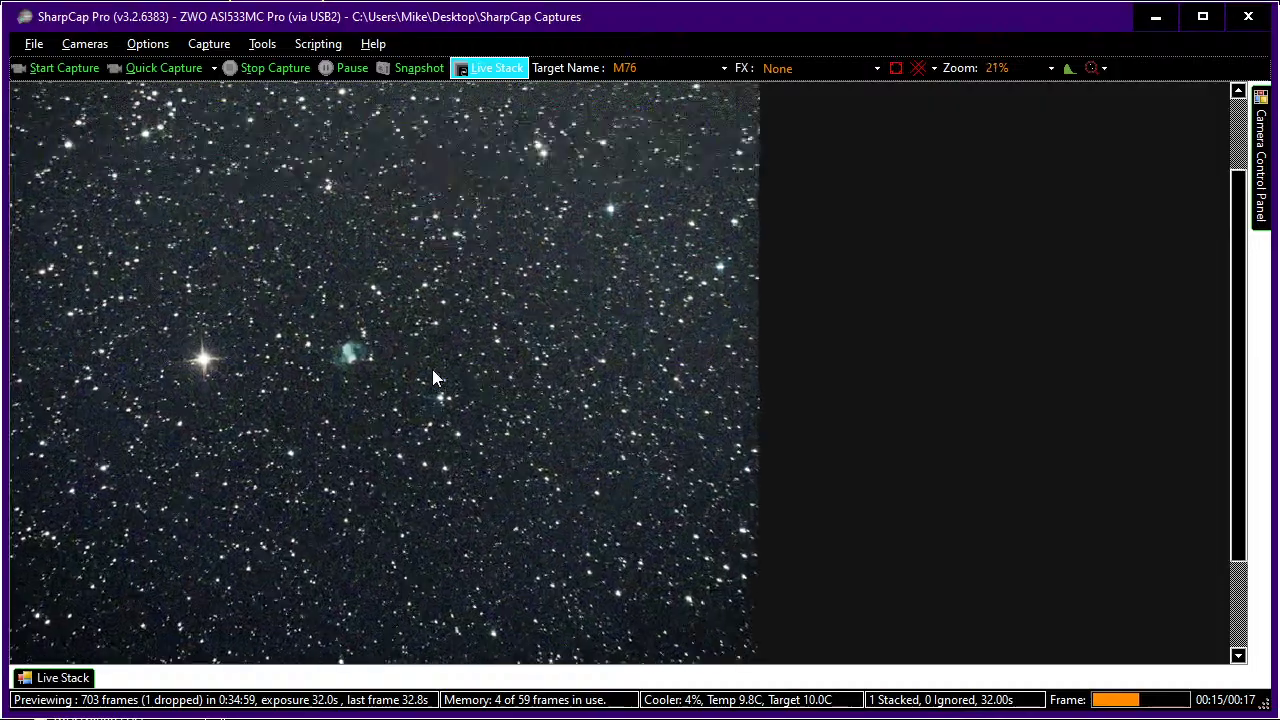
scroll(545, 390, "up", 3)
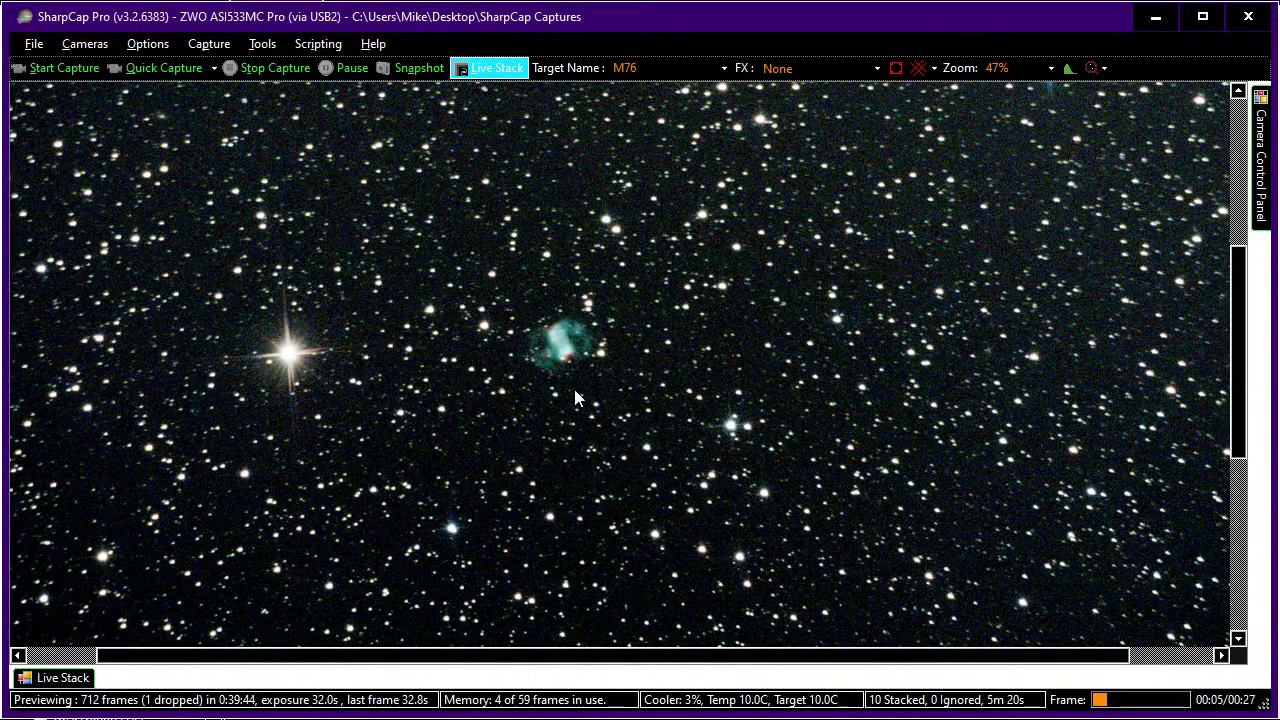
scroll(575, 392, "up", 1)
scroll(575, 391, "up", 1)
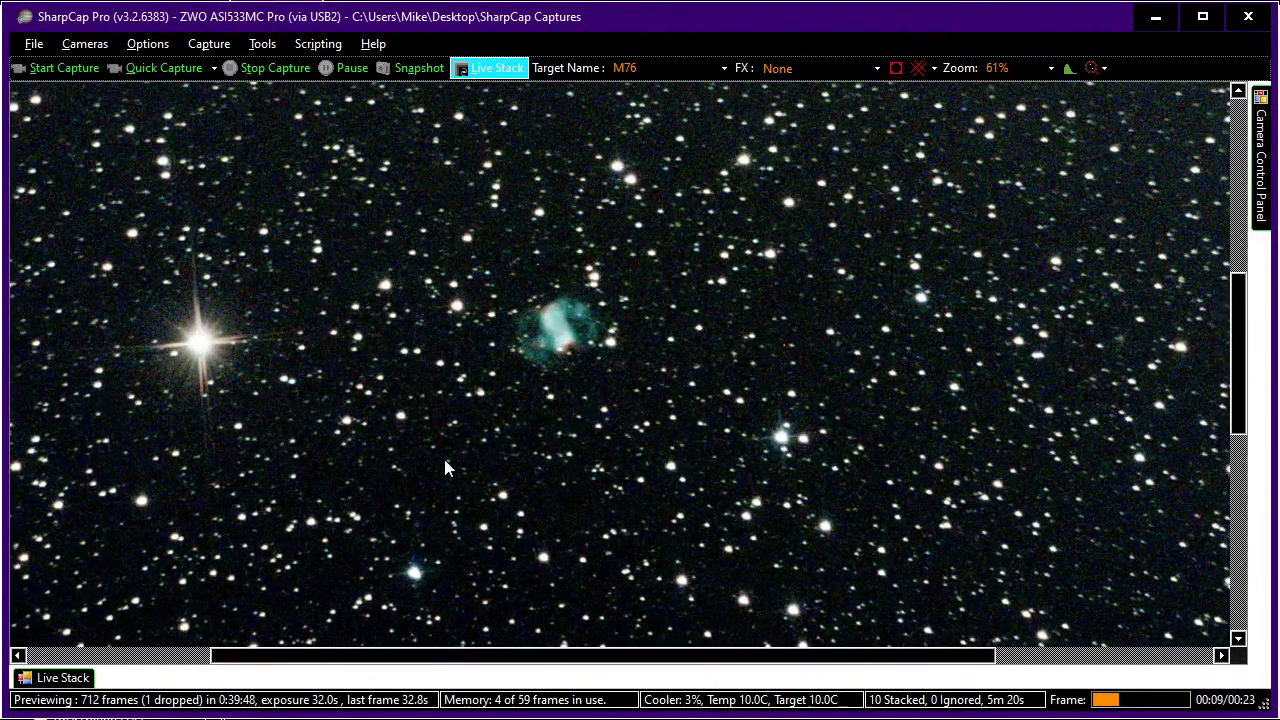
left_click(63, 678)
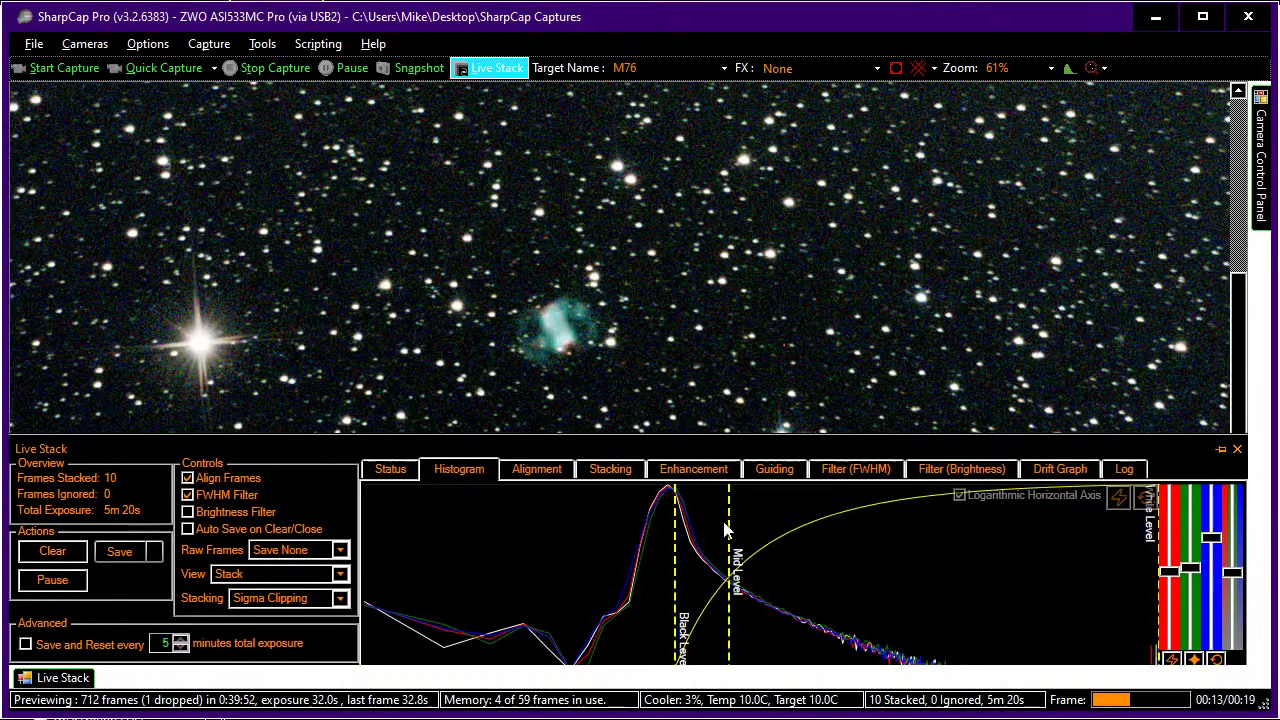
left_click_drag(730, 530, 757, 531)
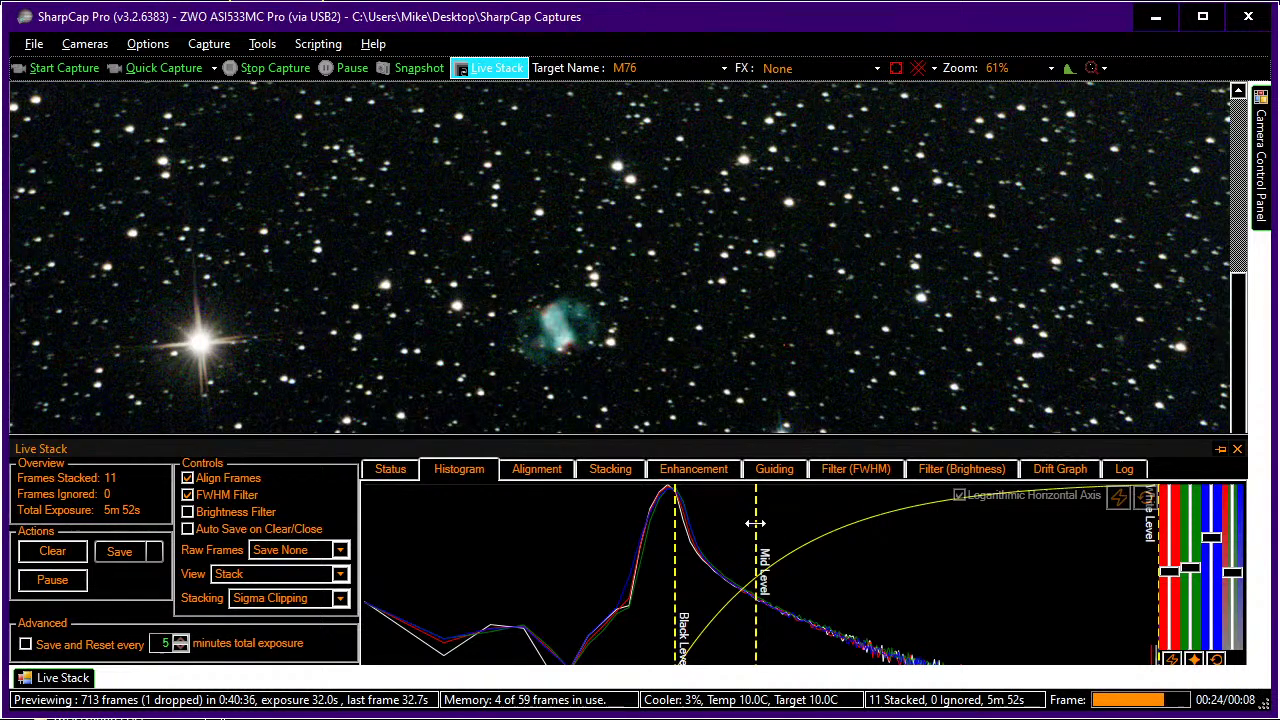
left_click_drag(757, 524, 737, 522)
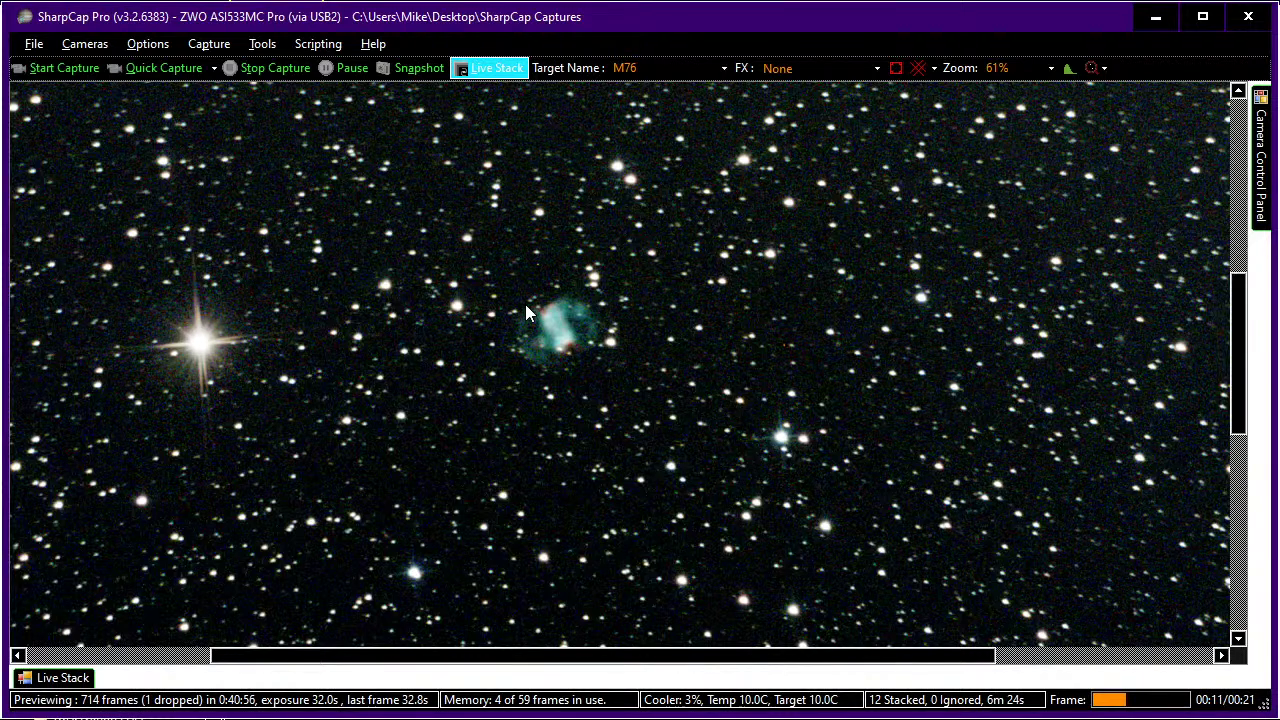
Switch to Stellarium and zoom in on the Little Dumbbell Nebula to examine its shape and structure.
key("alt+Tab")
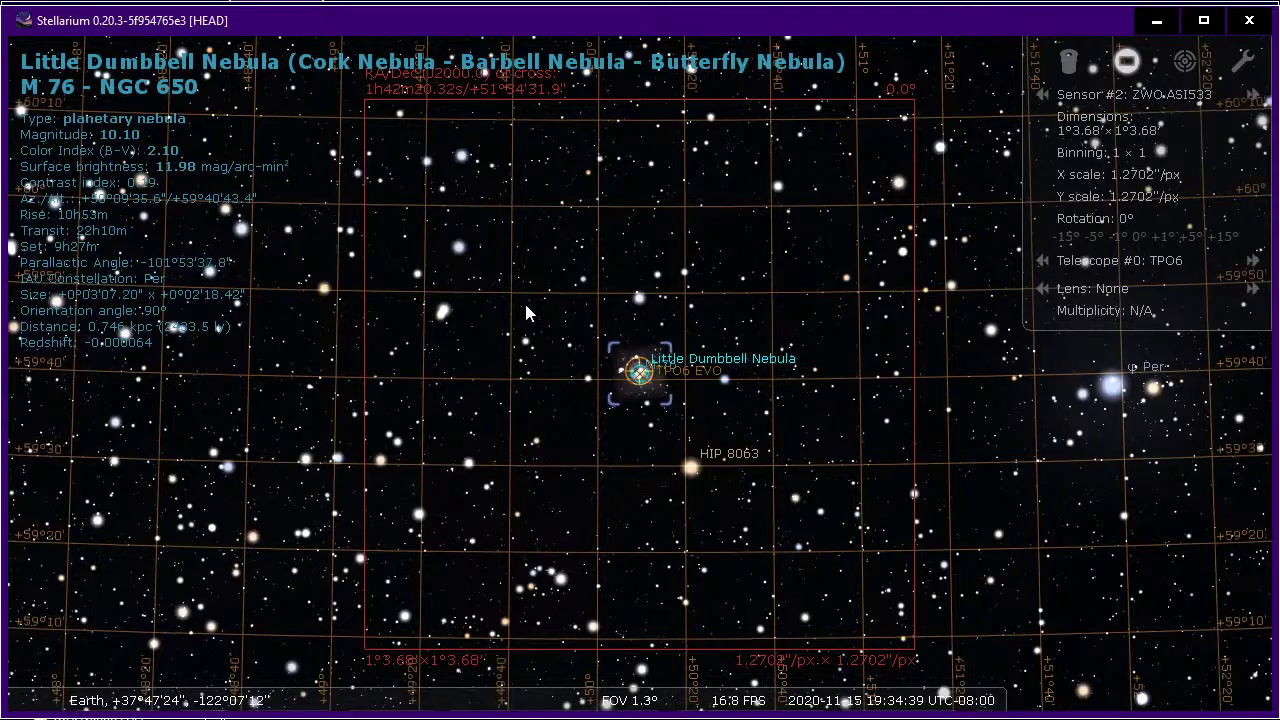
key("ctrl+shift+c")
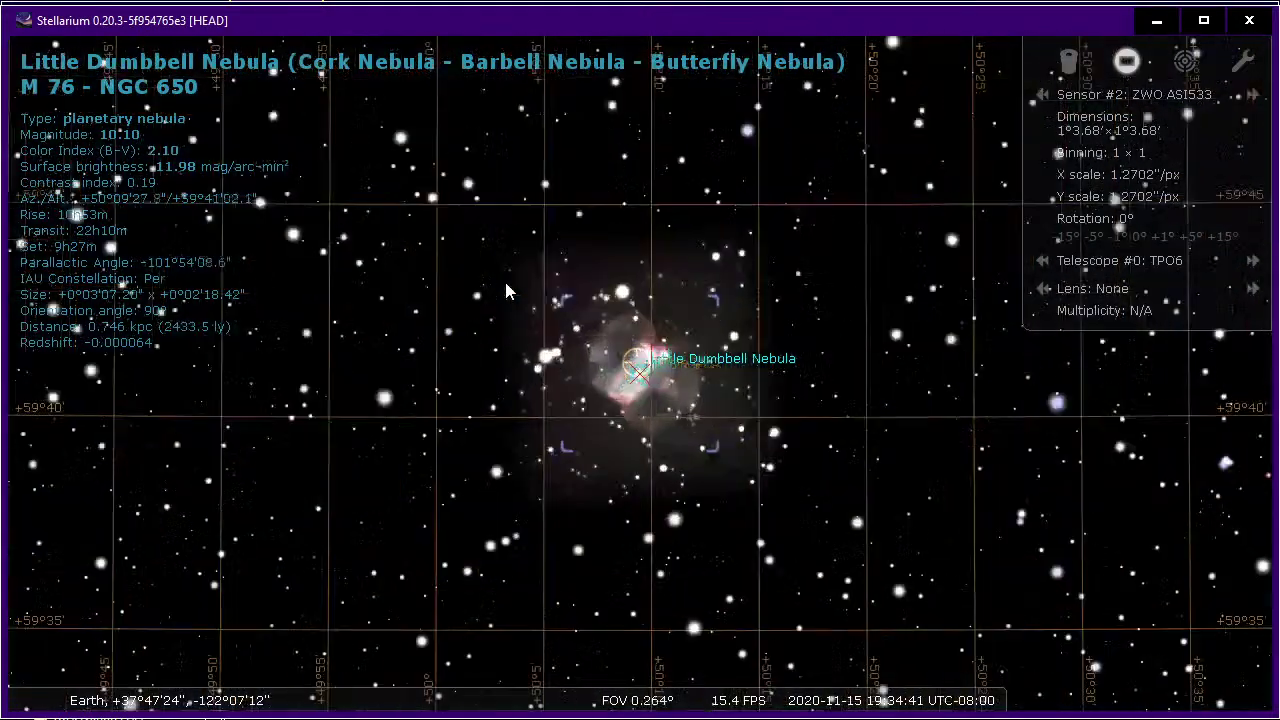
scroll(505, 282, "down", 2)
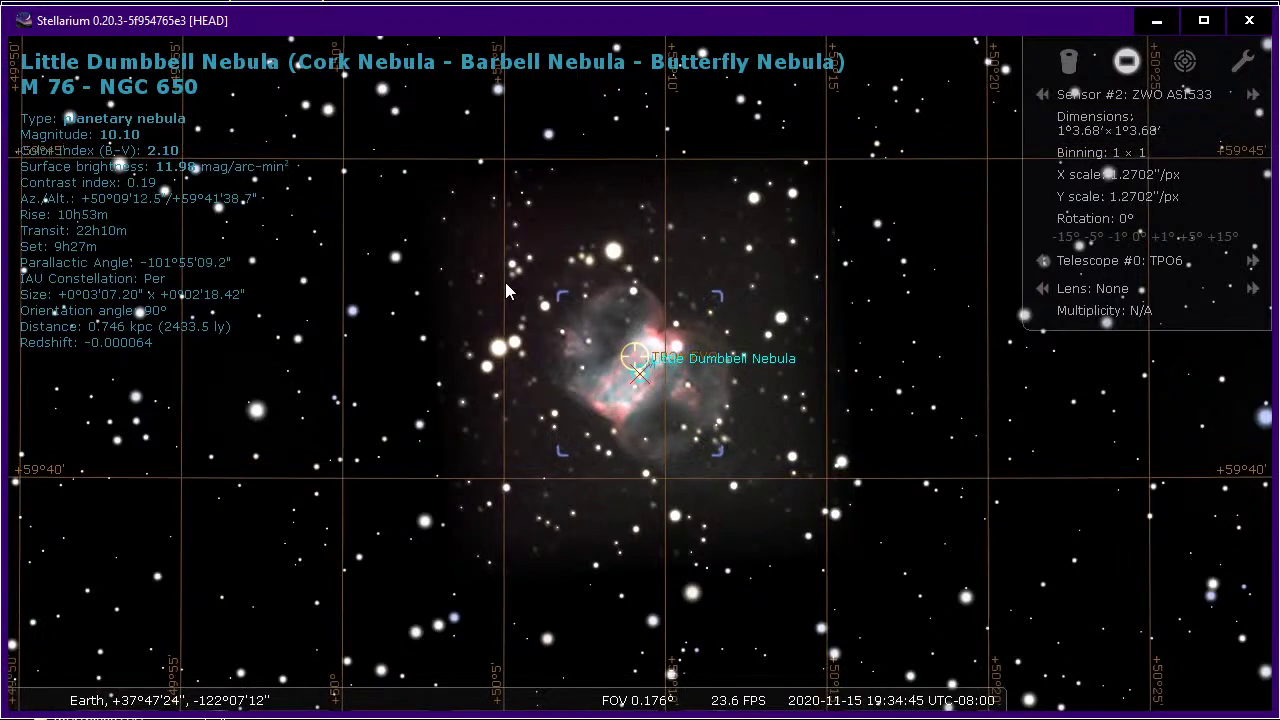
scroll(505, 282, "up", 1)
scroll(505, 282, "up", 1)
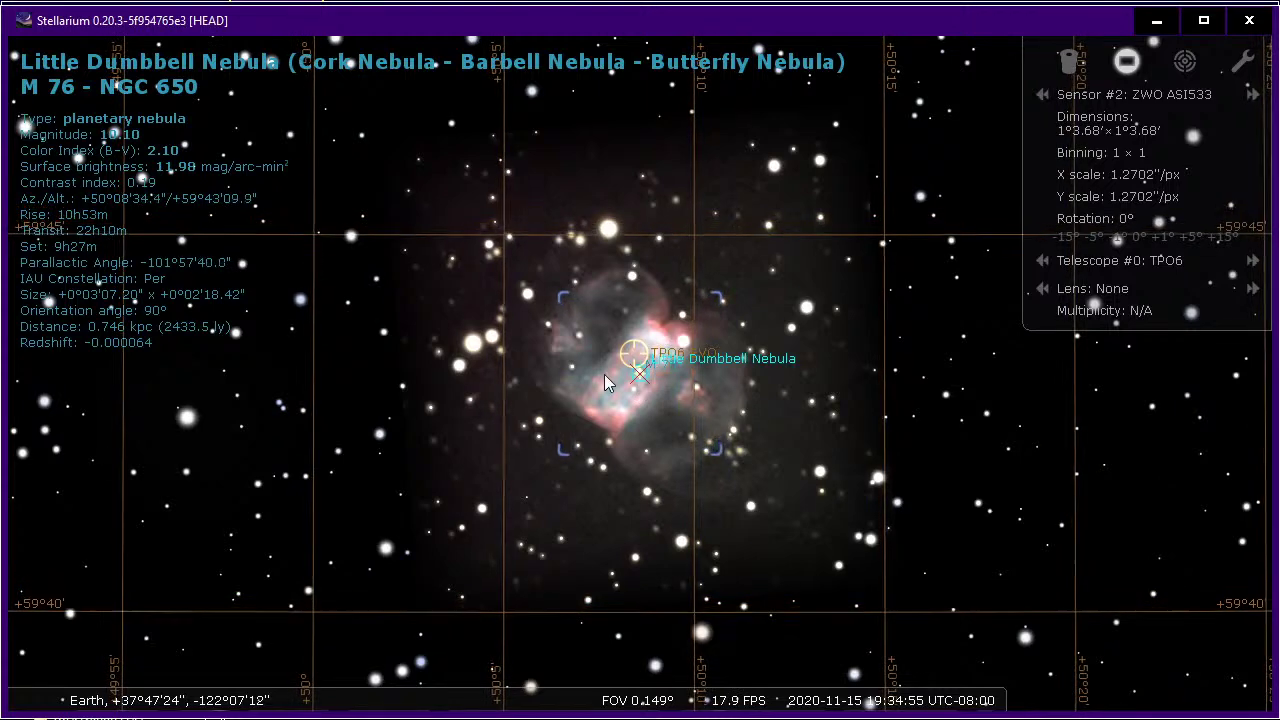
Return to SharpCap and lower the live stack histogram's black and mid levels slightly to brighten M76's faint detail.
key("alt+Tab")
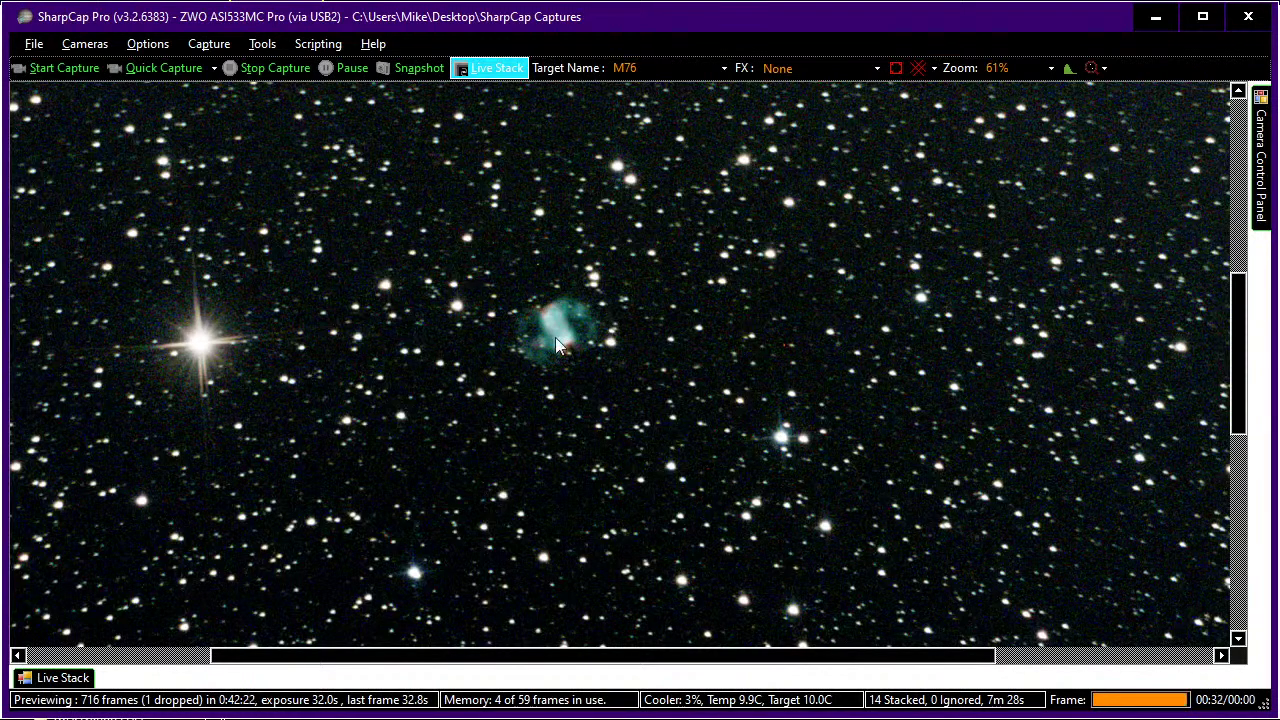
left_click(62, 678)
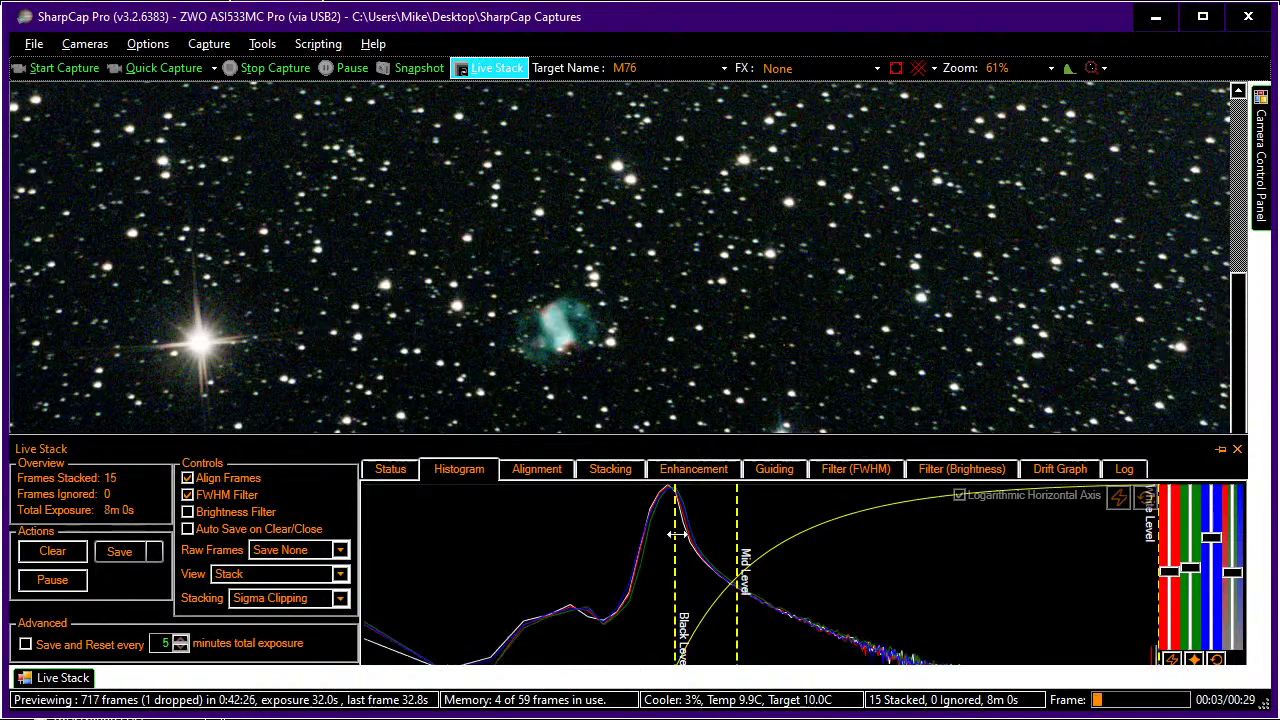
left_click_drag(672, 535, 669, 535)
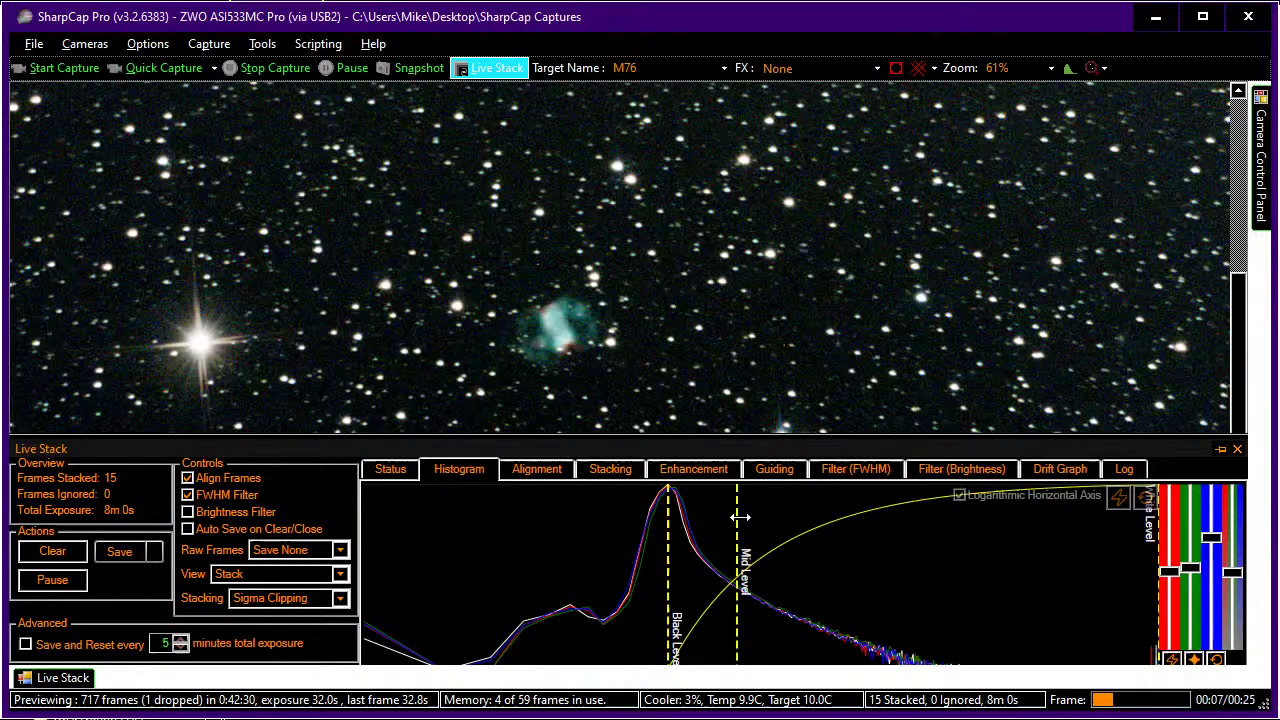
left_click_drag(740, 517, 731, 519)
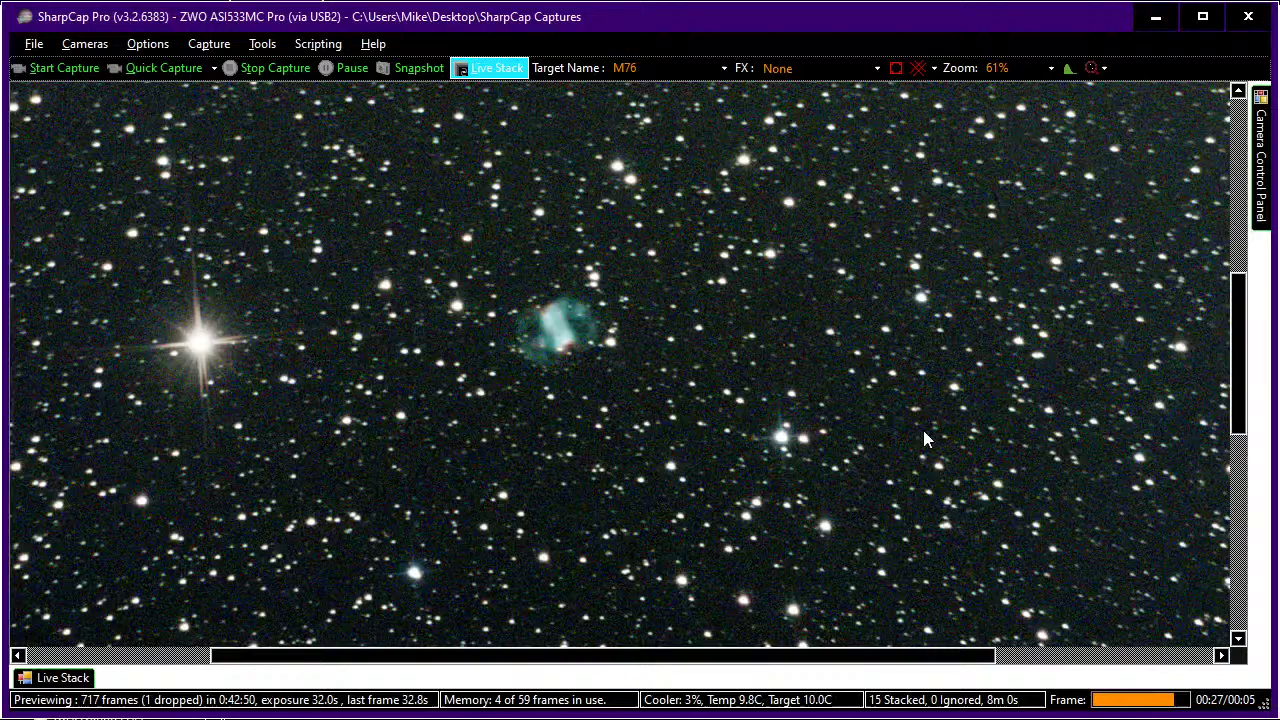
Check the livestream's live chat and status in YouTube Studio, and switch to the OBS window.
key("alt+Tab")
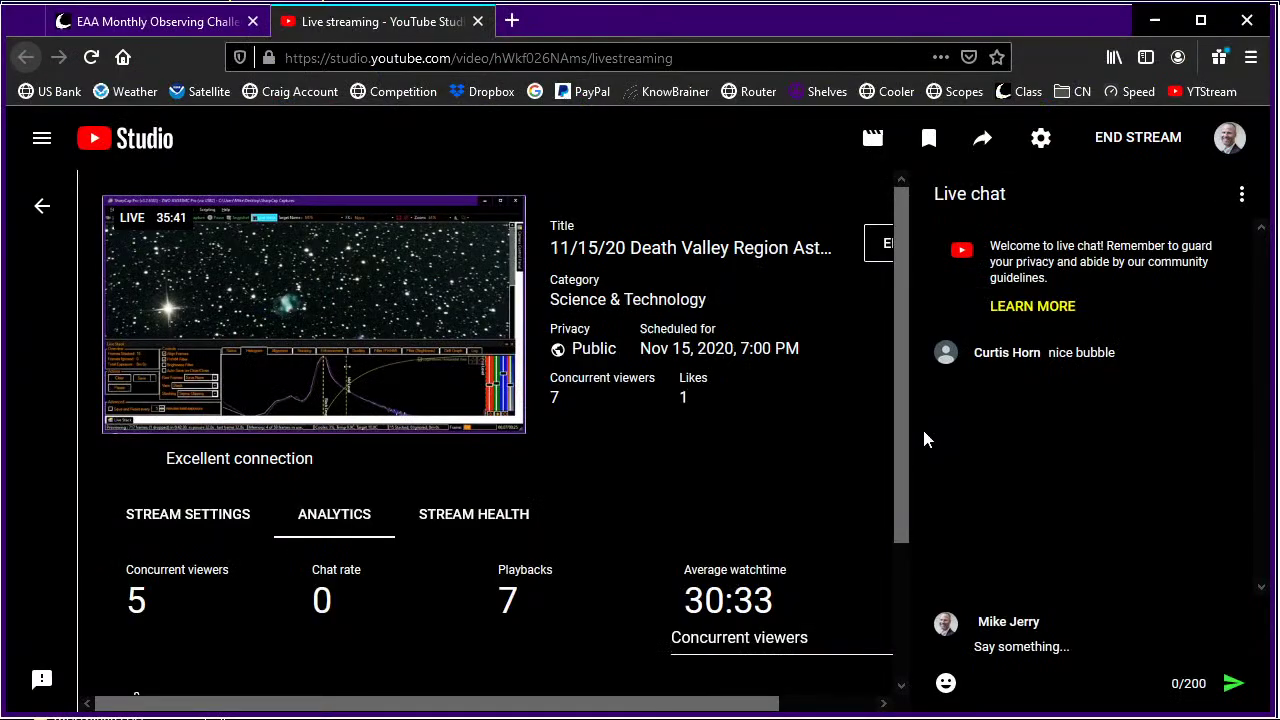
key("alt+Tab")
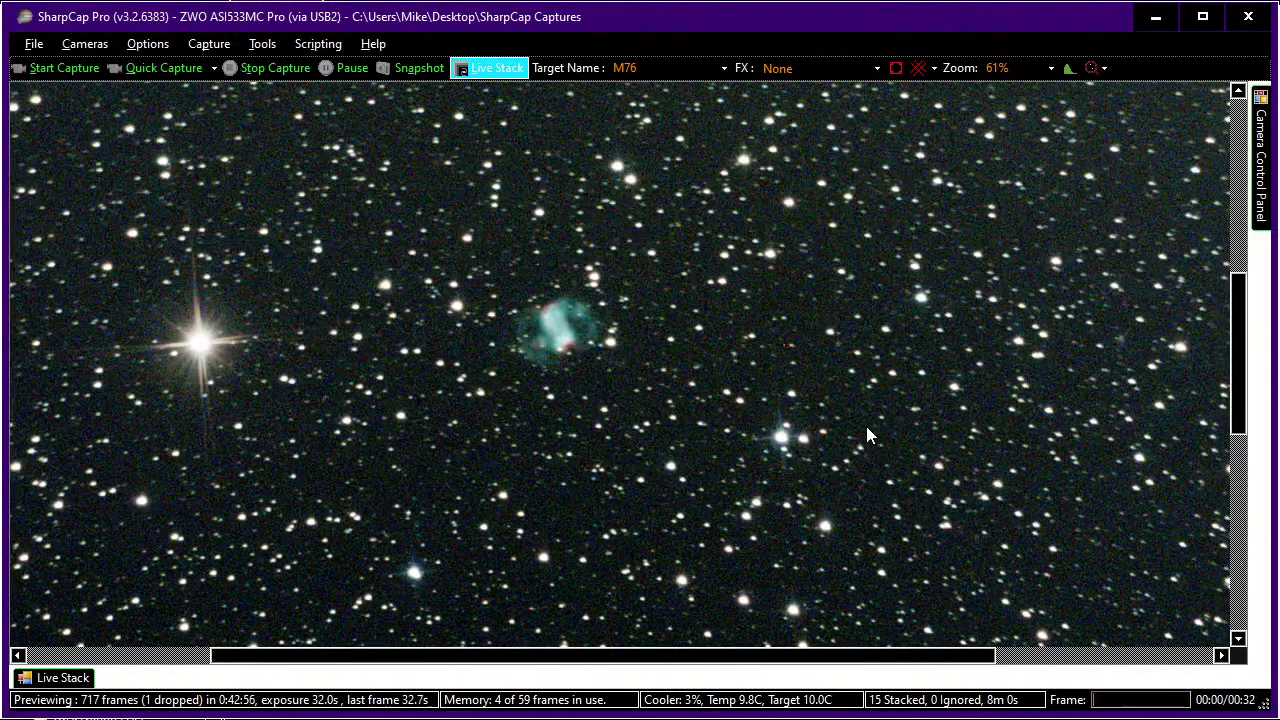
key("alt+Tab")
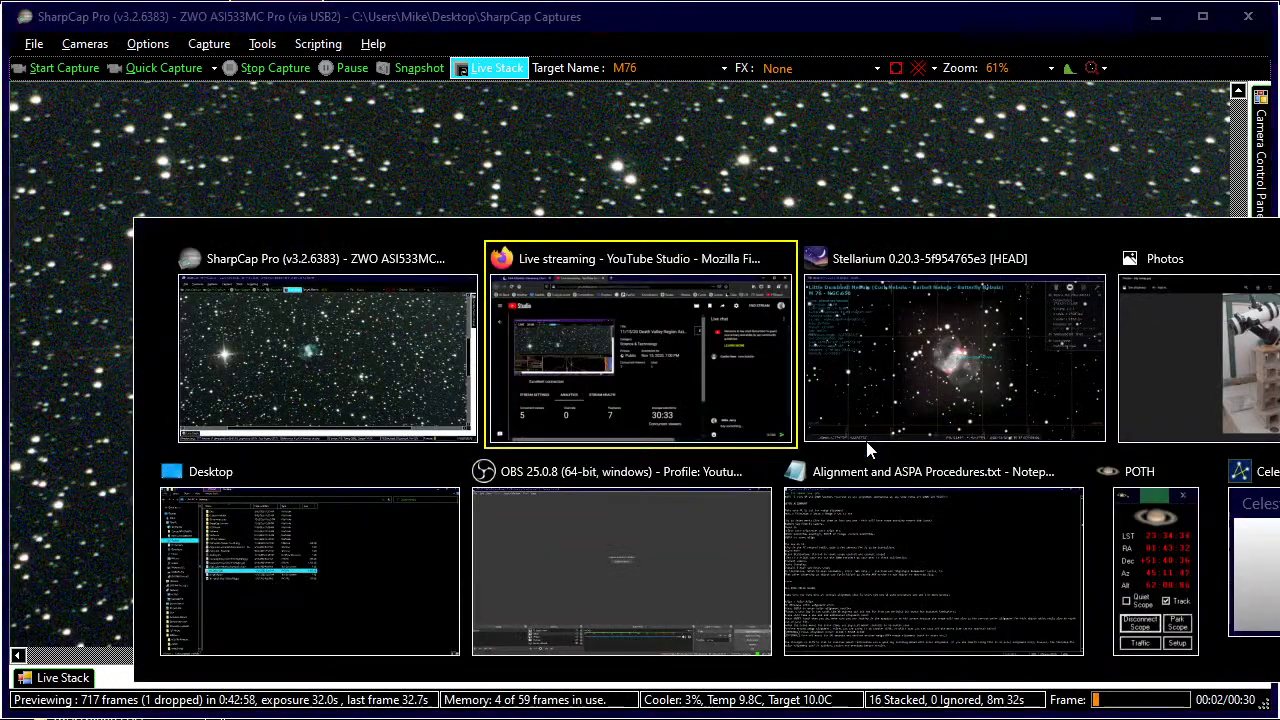
key("alt+Tab")
key("alt+Tab")
key("alt+Tab")
key("alt+Tab")
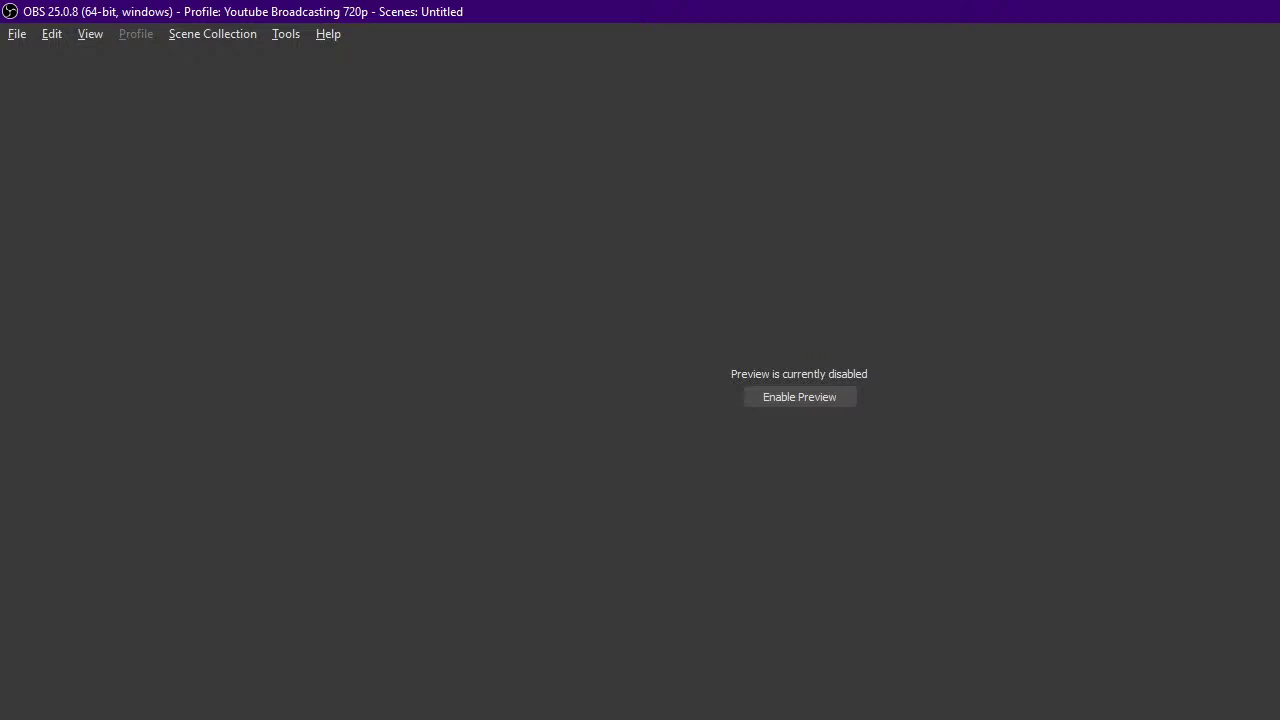
Return to SharpCap and zoom the M76 stack to 84% to examine the nebula's detail.
key("alt+Tab")
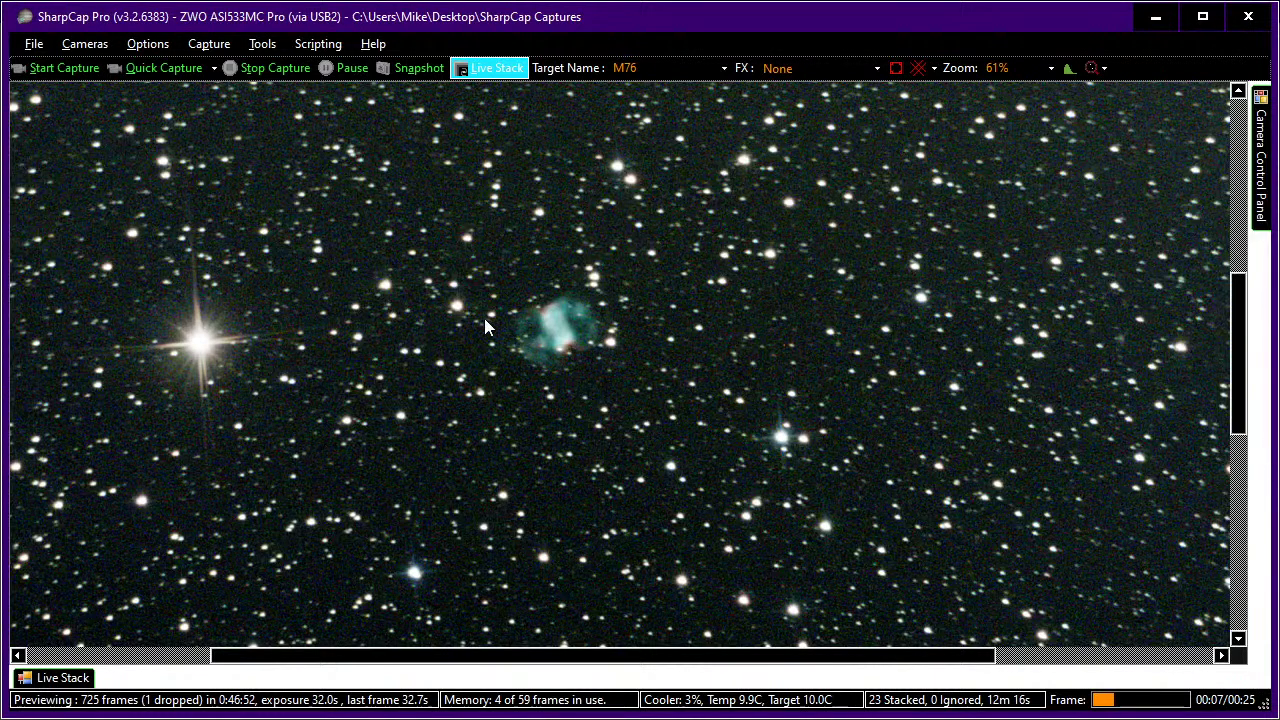
scroll(577, 340, "up", 1)
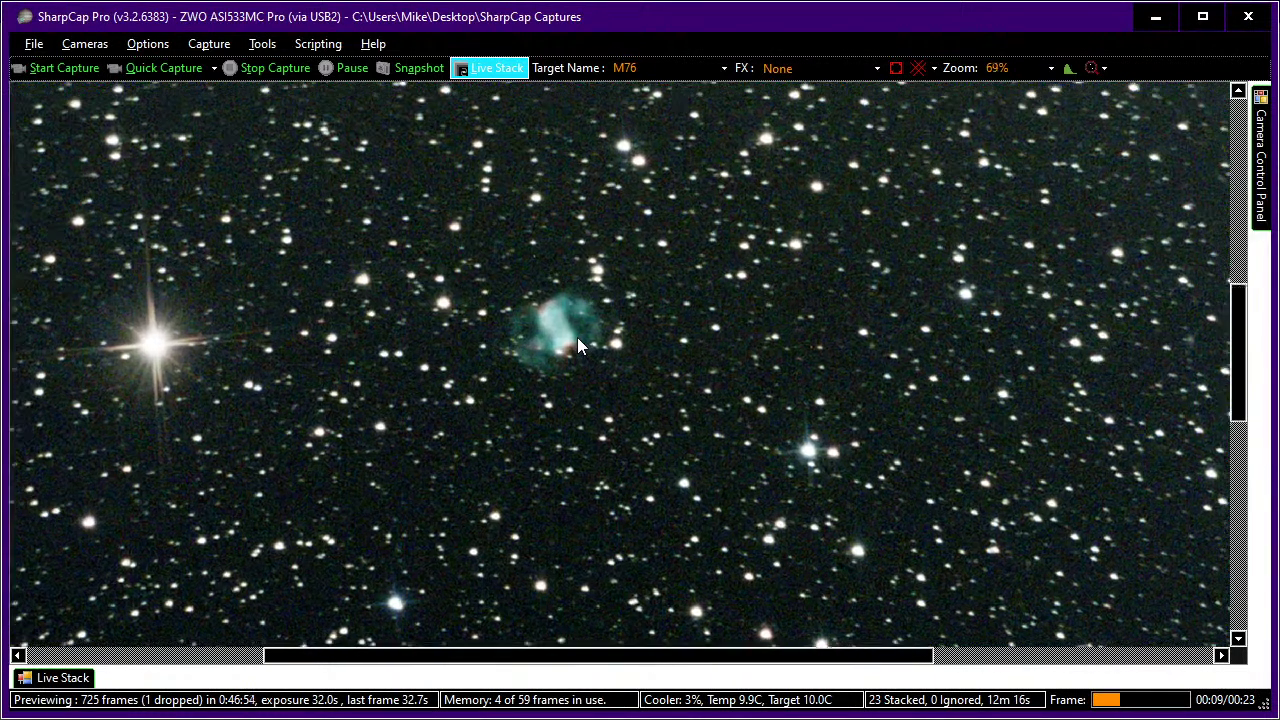
scroll(577, 337, "up", 1)
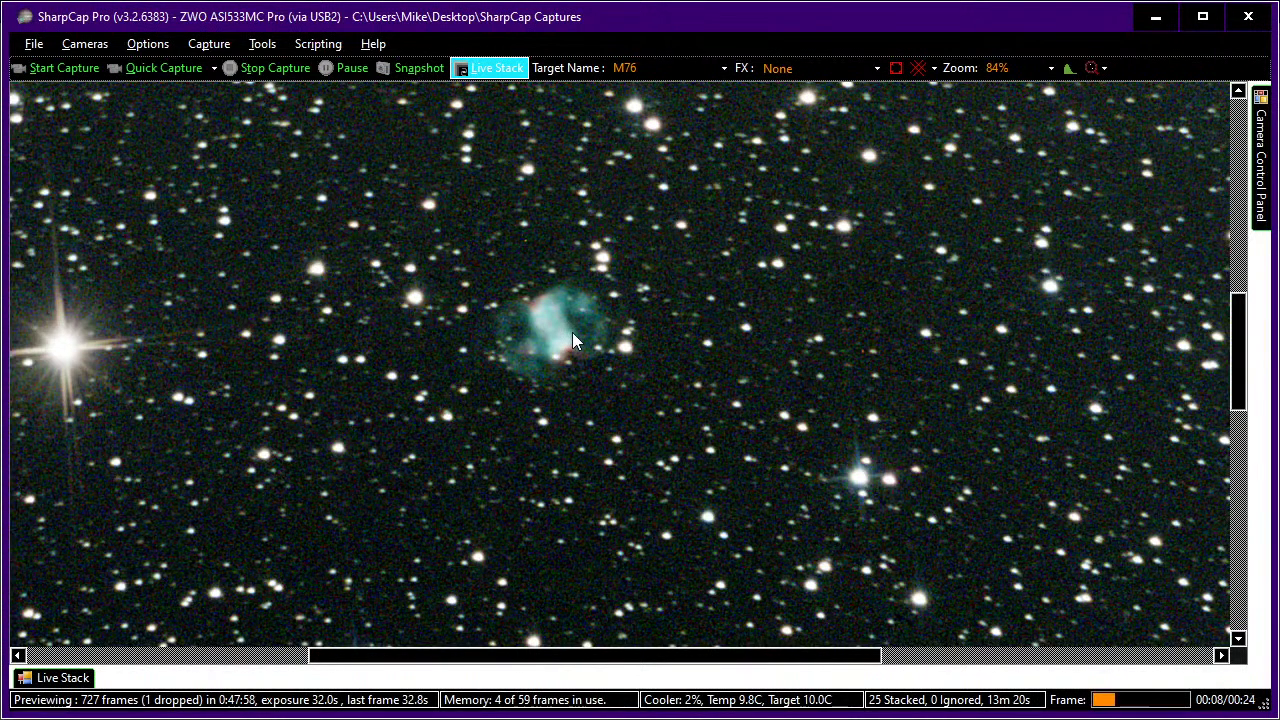
Switch to Stellarium and survey the sky around the Little Dumbbell Nebula, from Cassiopeia to Perseus and Triangulum, for the next target.
key("alt+Tab")
key("alt+Tab")
key("alt+Tab")
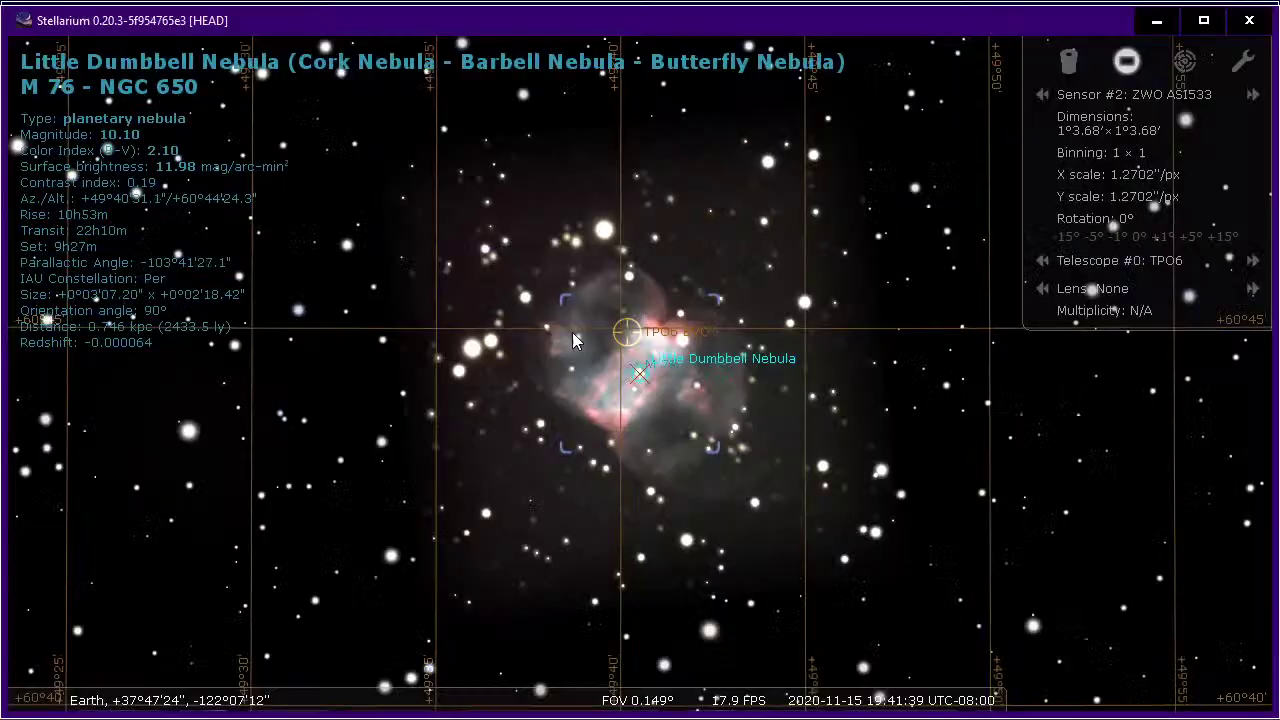
scroll(549, 411, "down", 10)
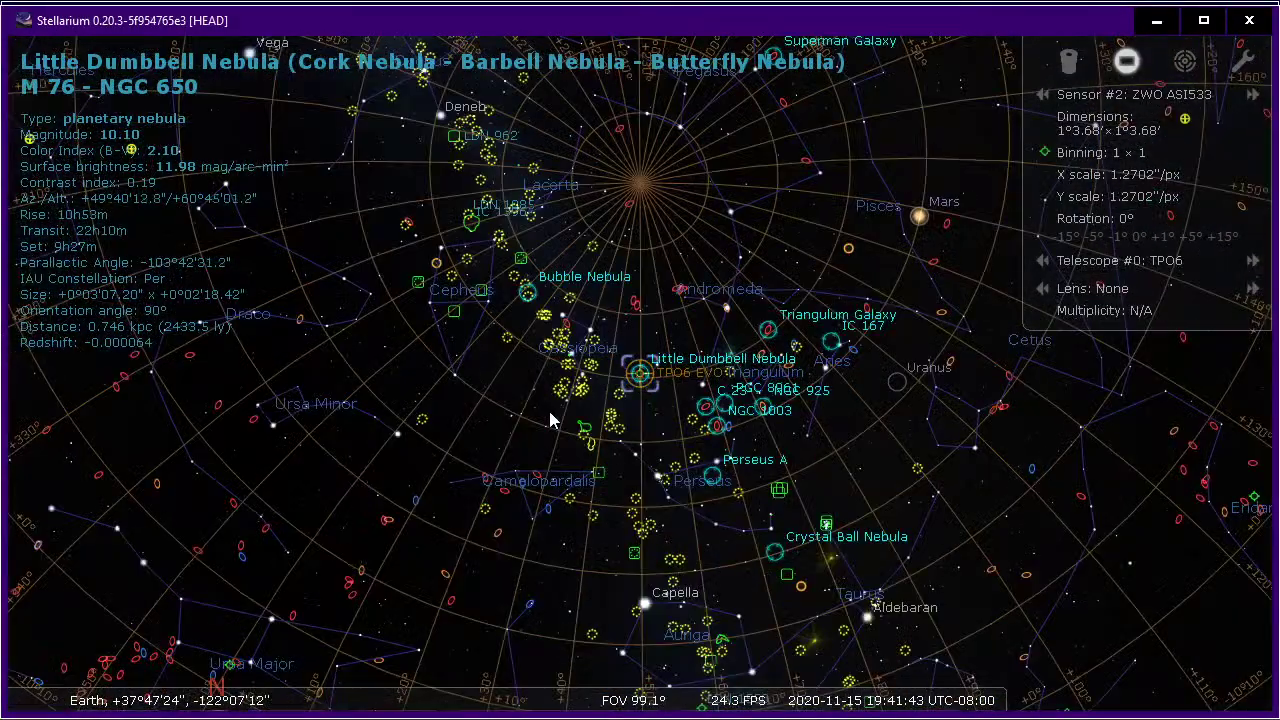
scroll(549, 412, "up", 3)
scroll(549, 412, "up", 2)
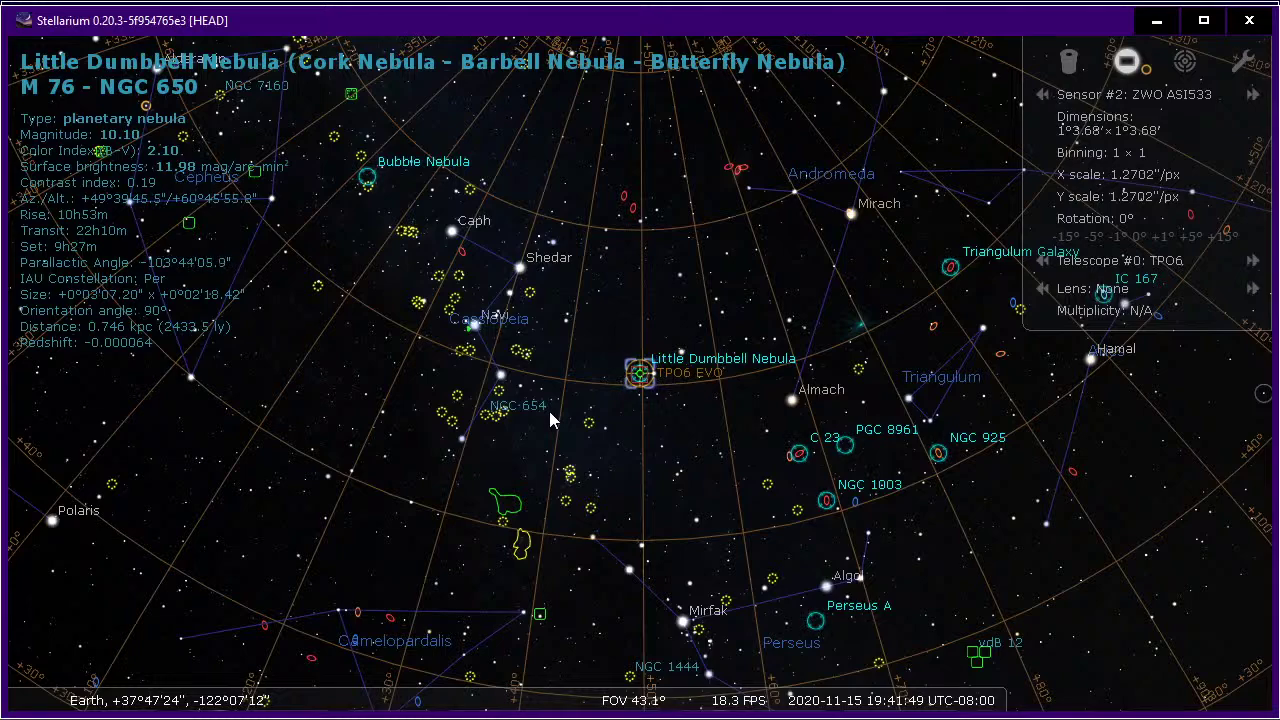
scroll(549, 412, "down", 3)
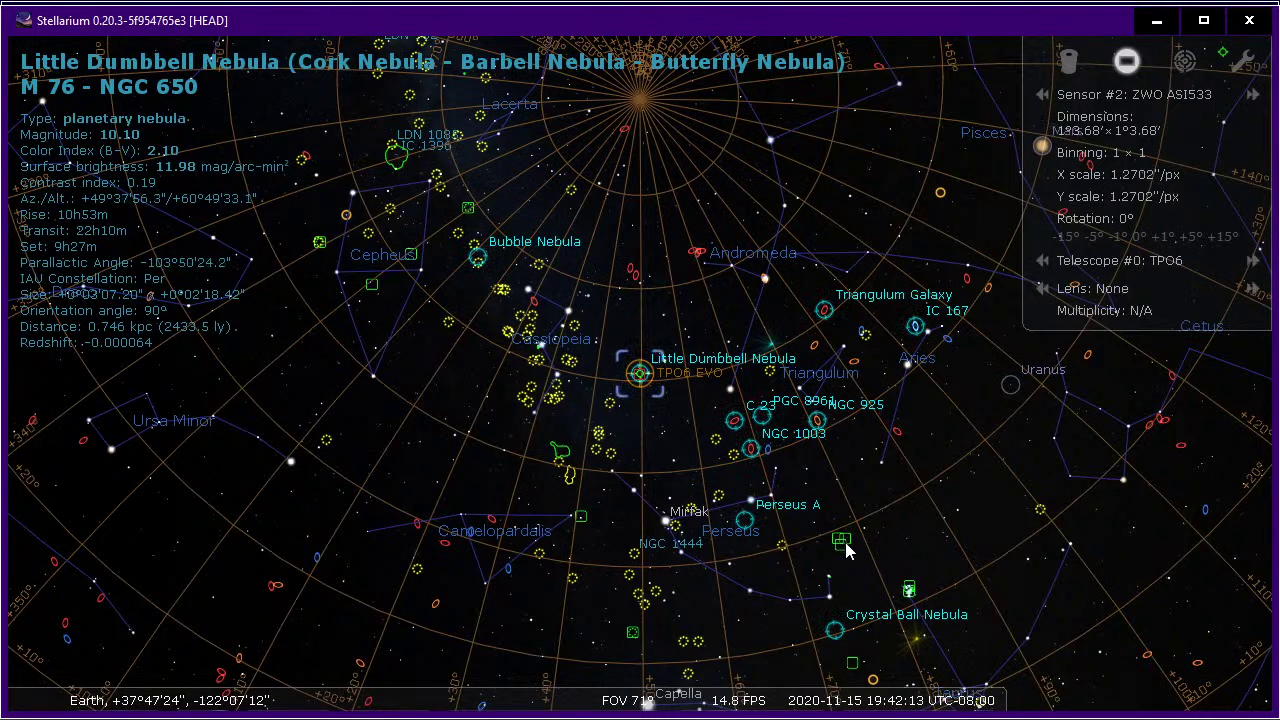
scroll(845, 542, "up", 3)
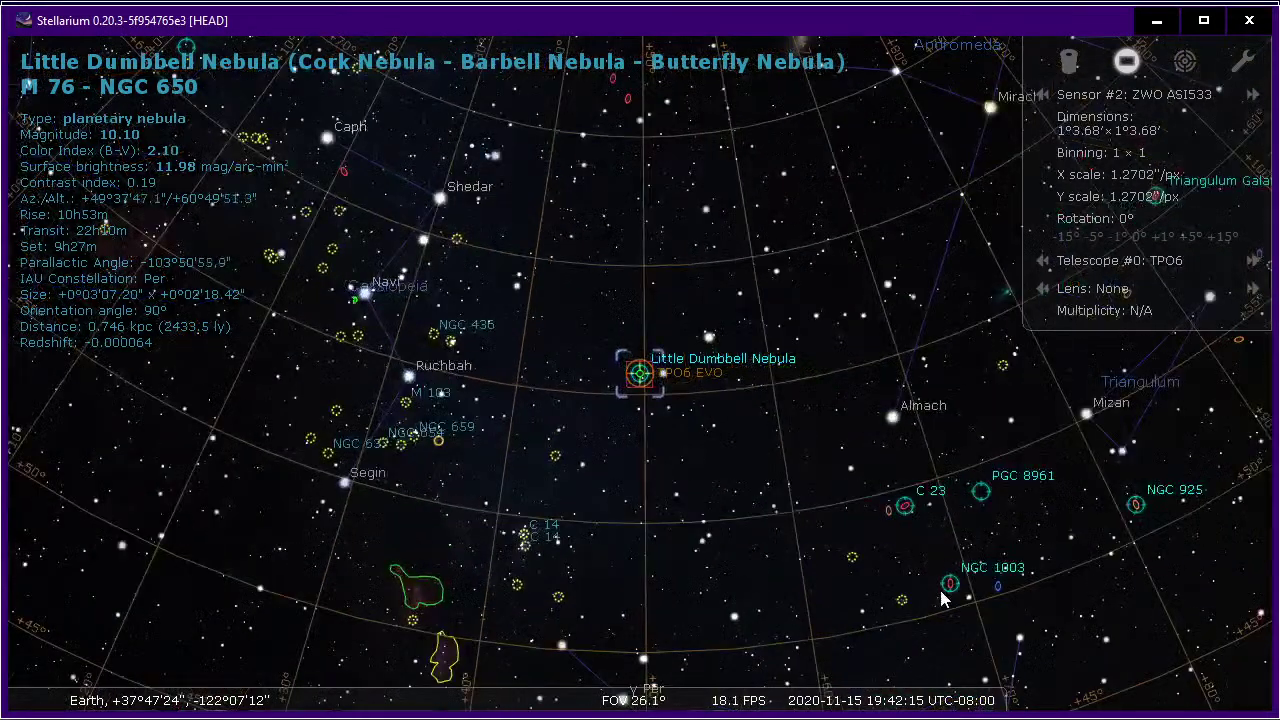
Explore the sky map through Perseus toward the Pleiades and select the Crystal Ball Nebula as the next target.
left_click_drag(855, 568, 536, 65)
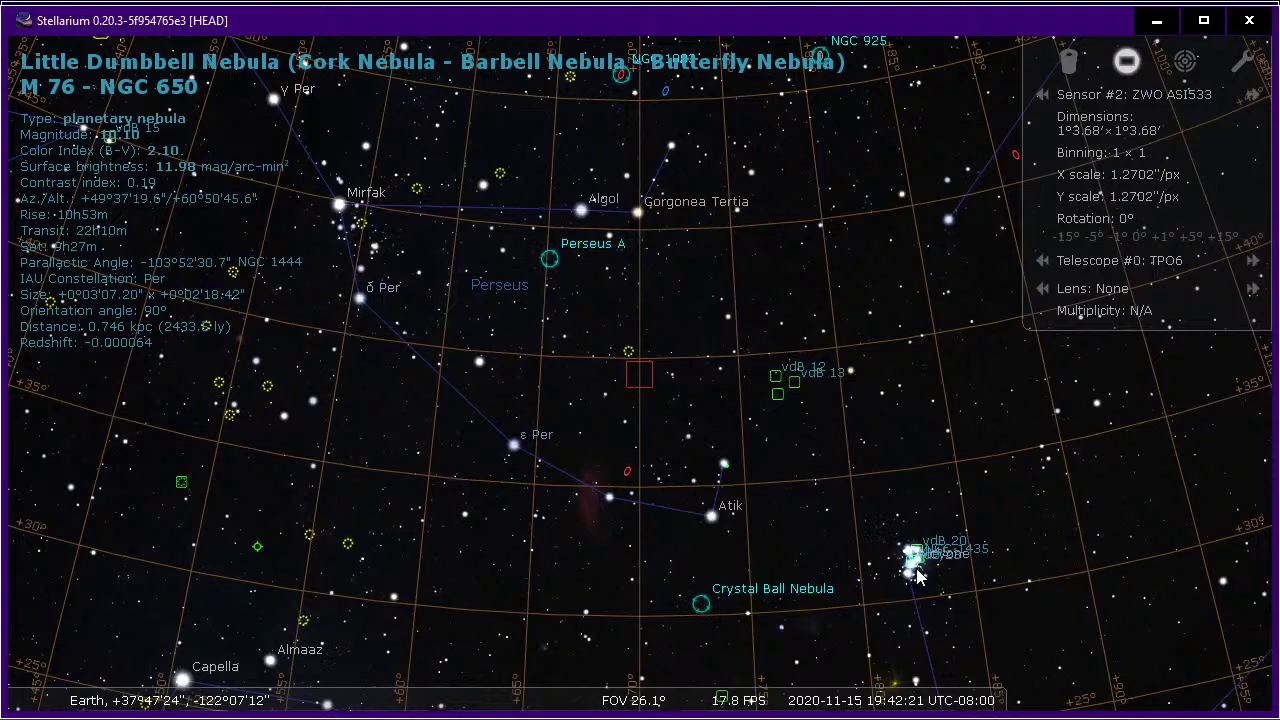
left_click_drag(852, 518, 782, 328)
left_click(782, 327)
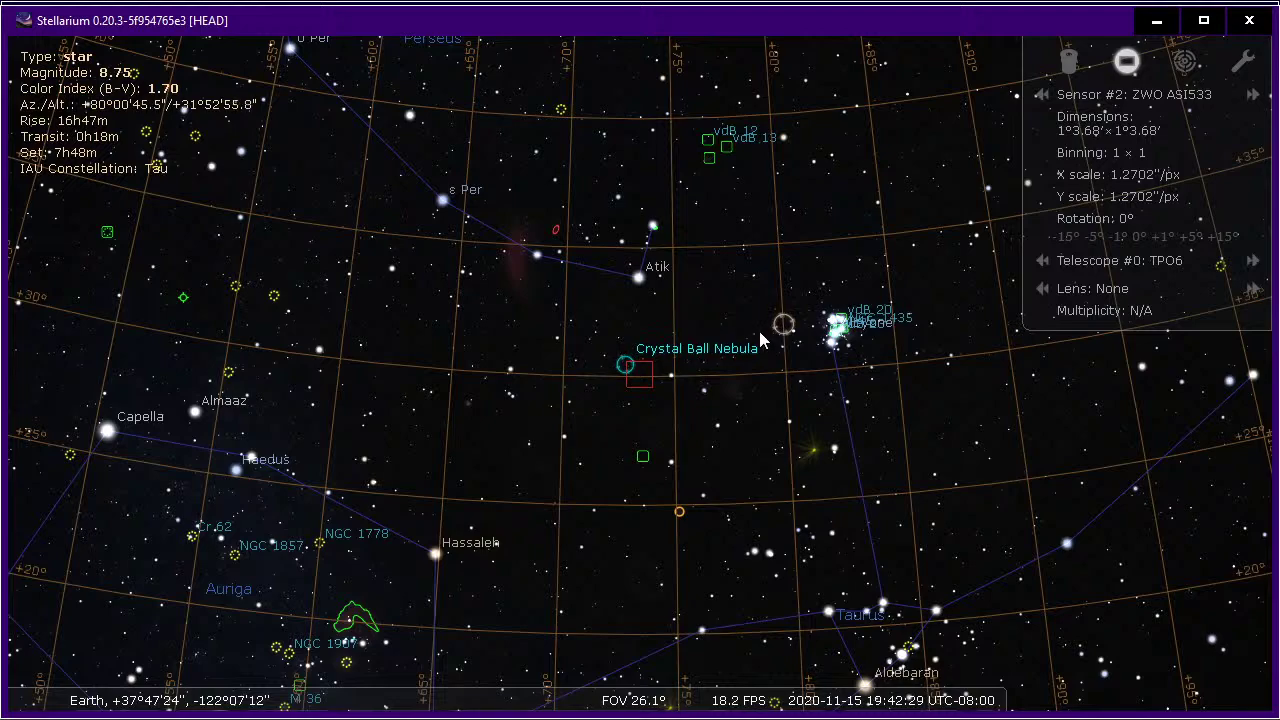
left_click_drag(794, 356, 902, 431)
left_click(893, 440)
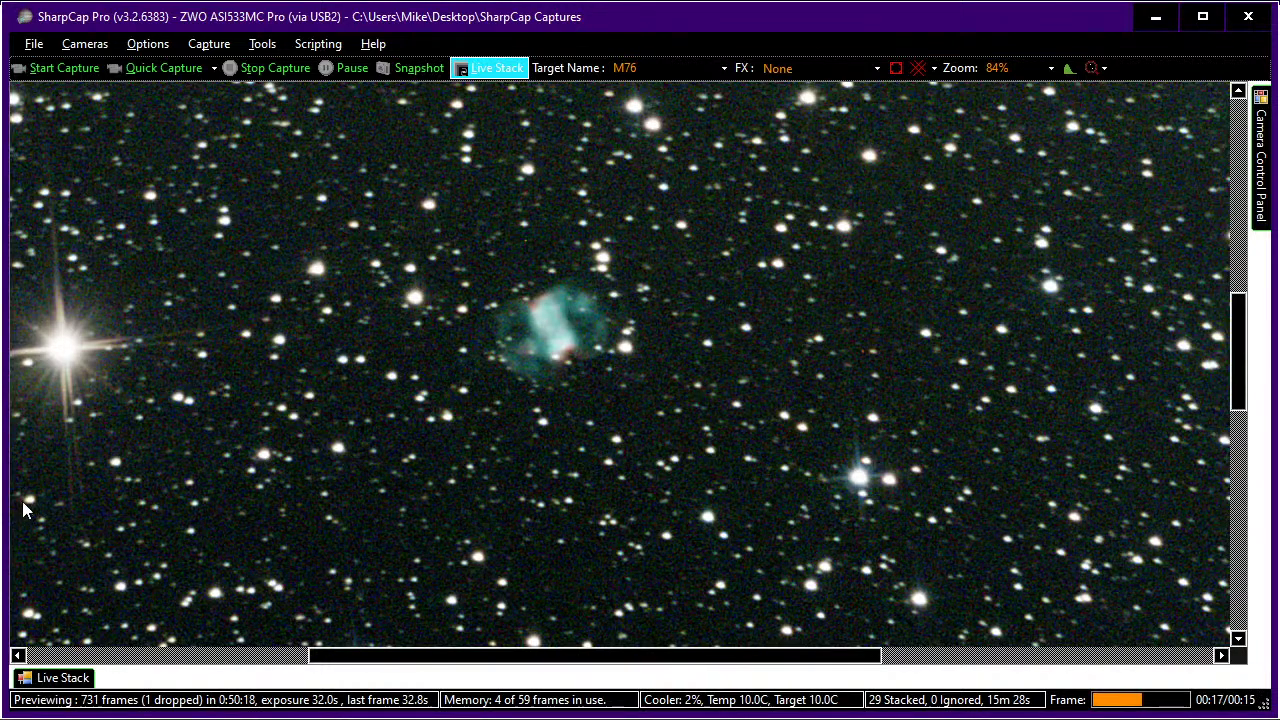
key("alt+Tab")
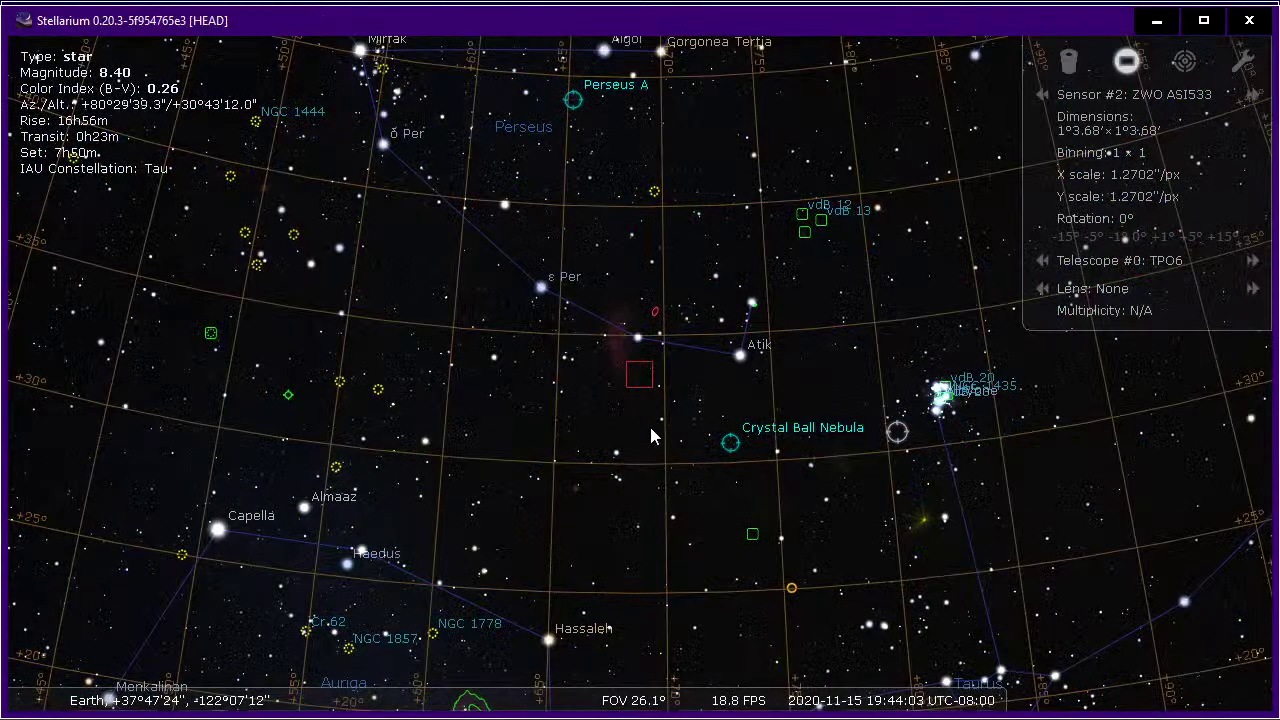
left_click(732, 446)
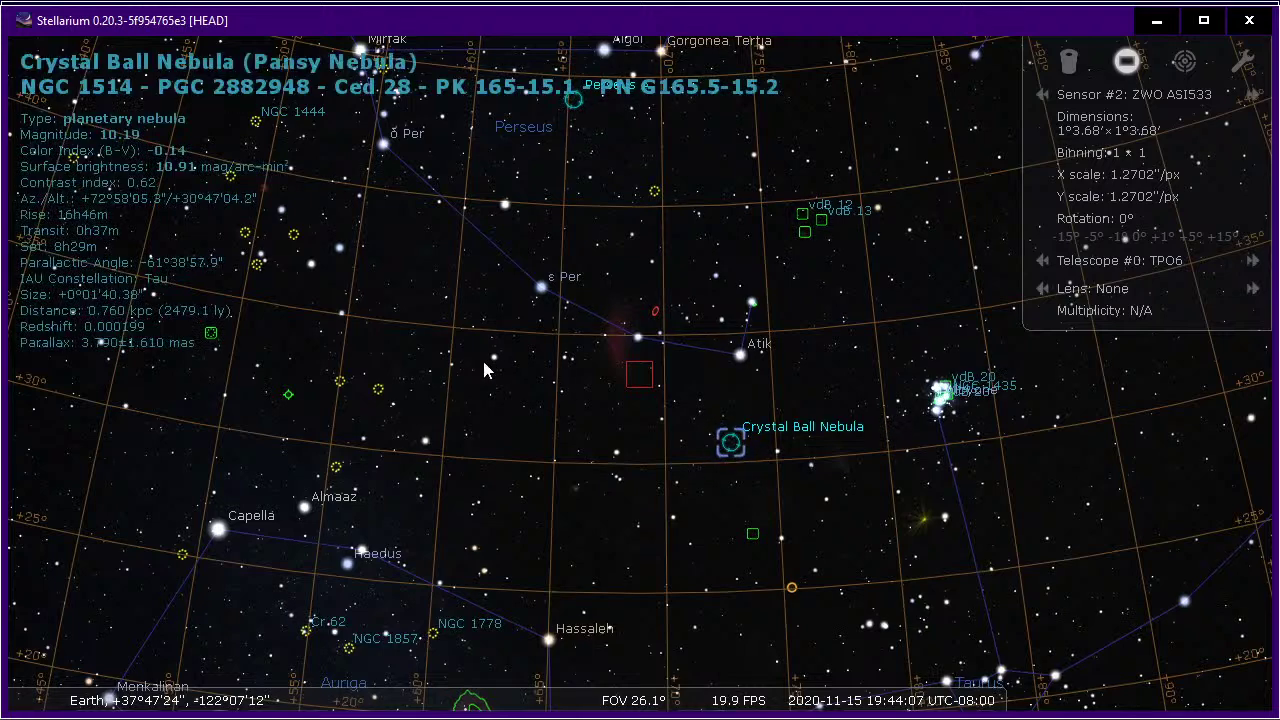
Return to SharpCap and save the M76 live stack exactly as seen.
key("alt+Tab")
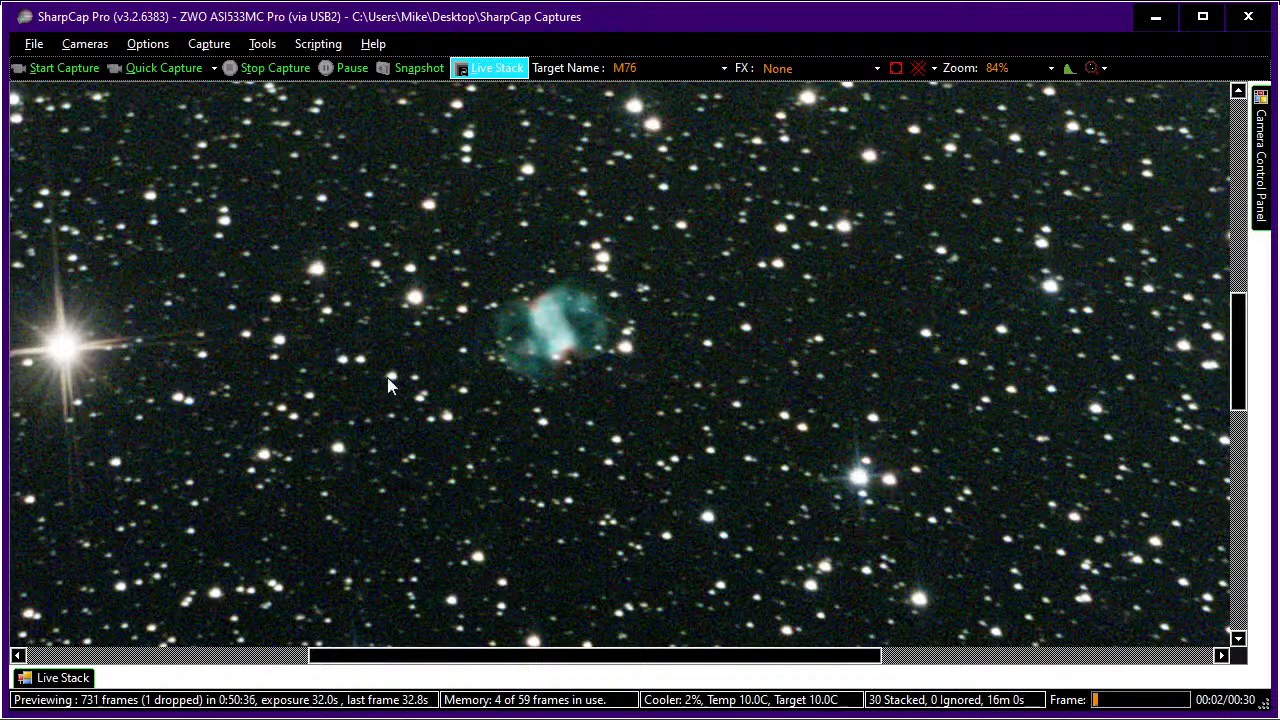
left_click(62, 678)
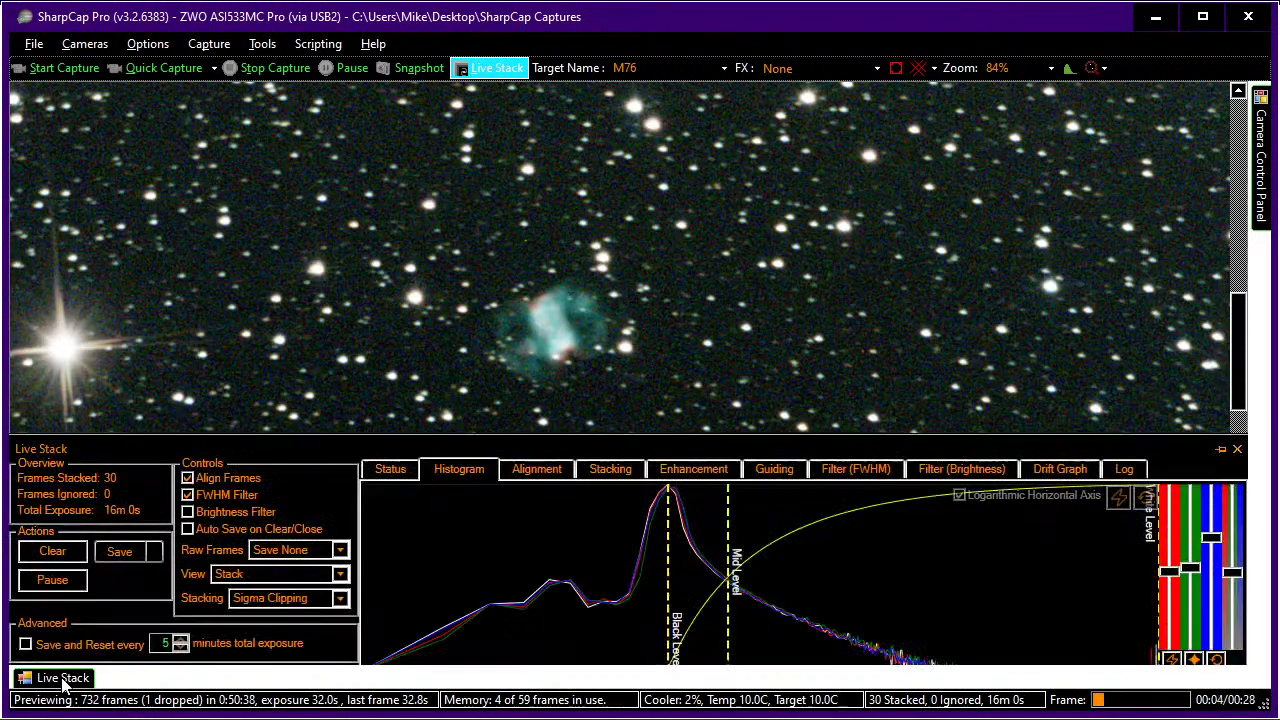
left_click(156, 556)
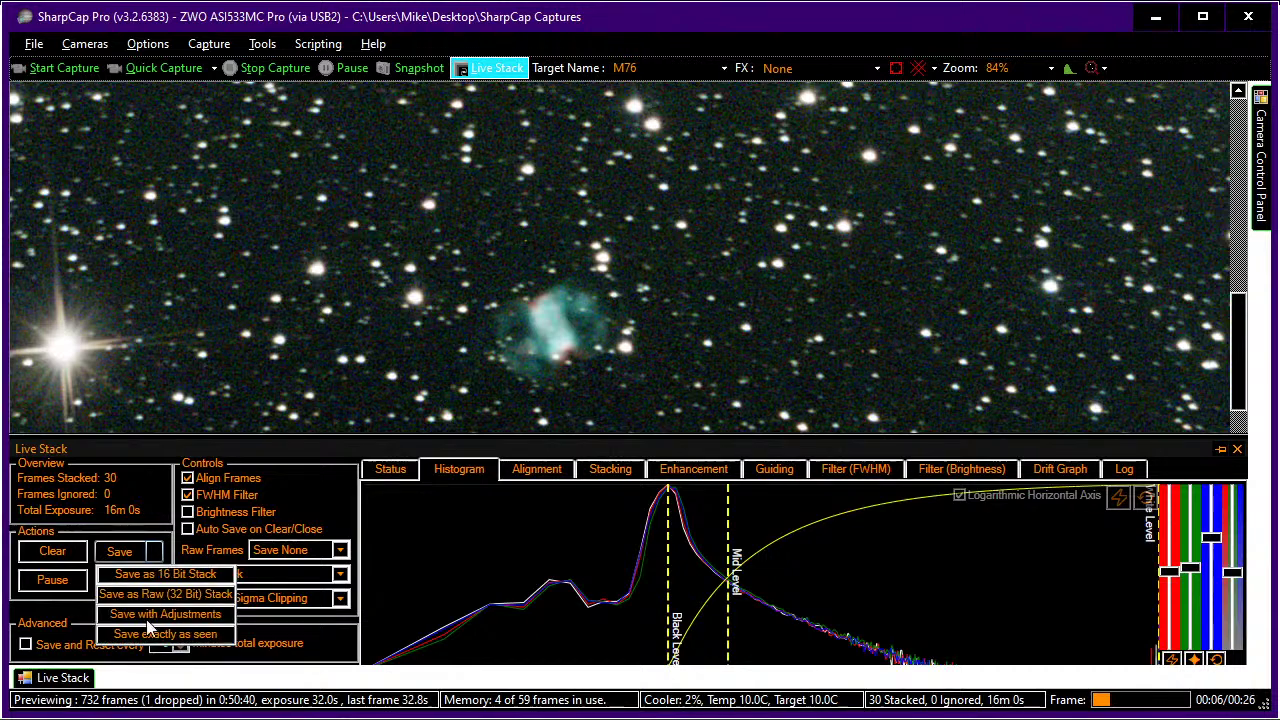
left_click(150, 638)
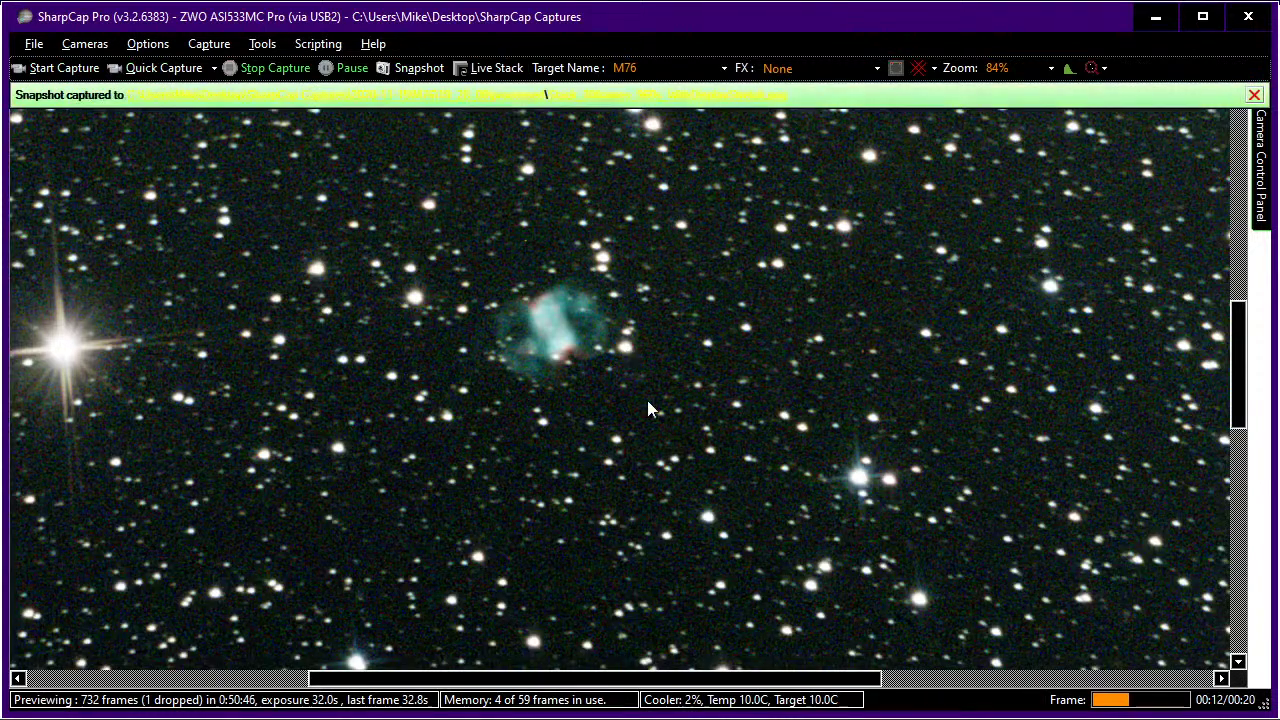
Change the capture target name to NGC 1514 and shorten the camera exposure to 1000 ms.
scroll(647, 400, "down", 6)
scroll(647, 403, "down", 2)
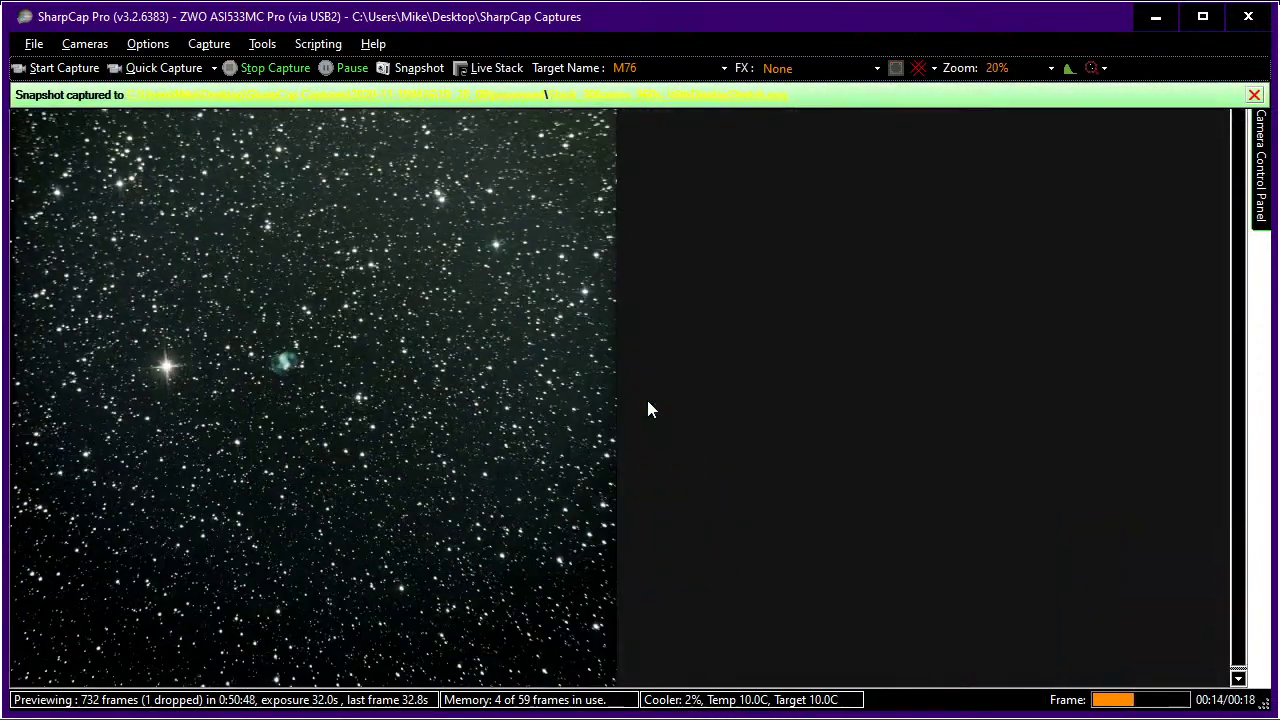
left_click(662, 68)
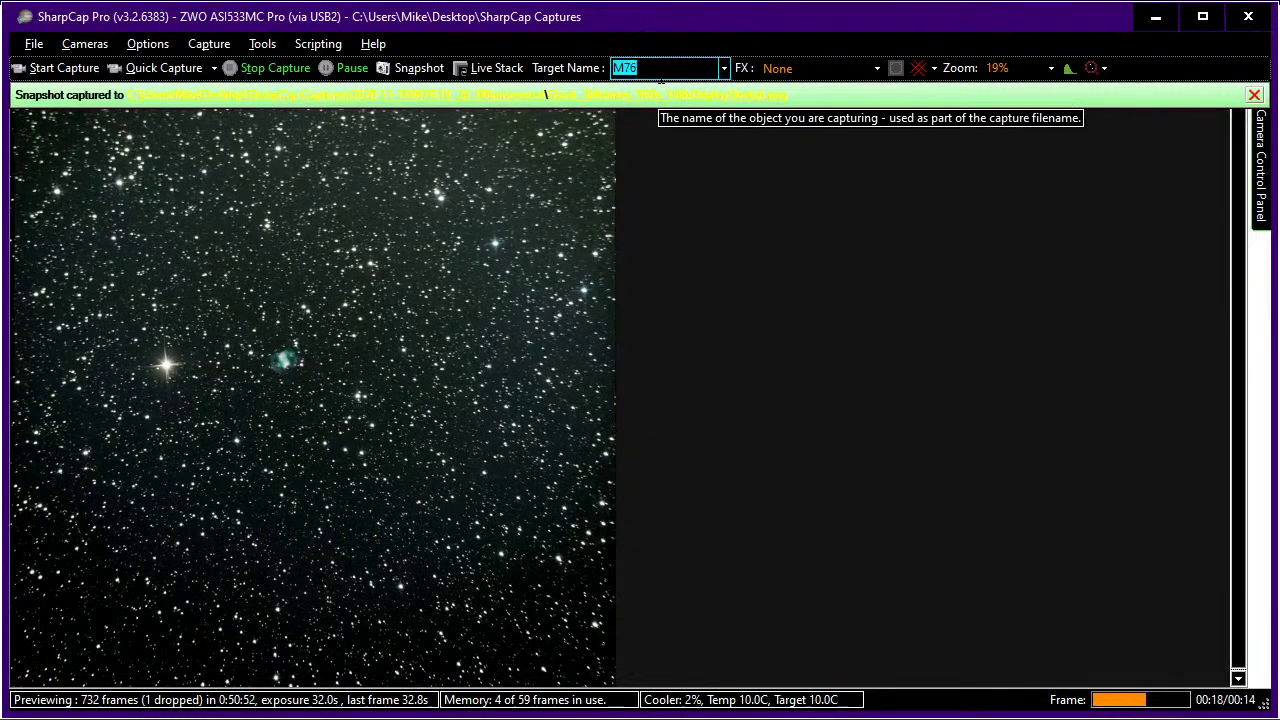
type("NGC 1514")
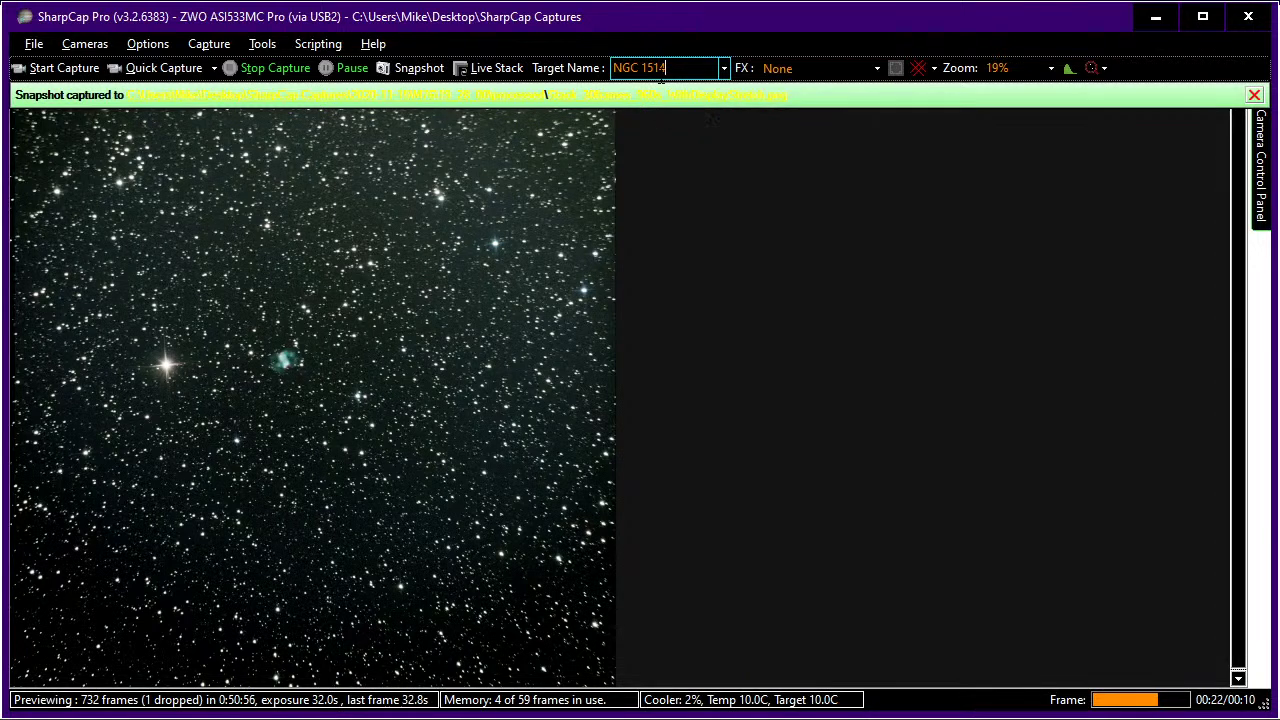
key("Tab")
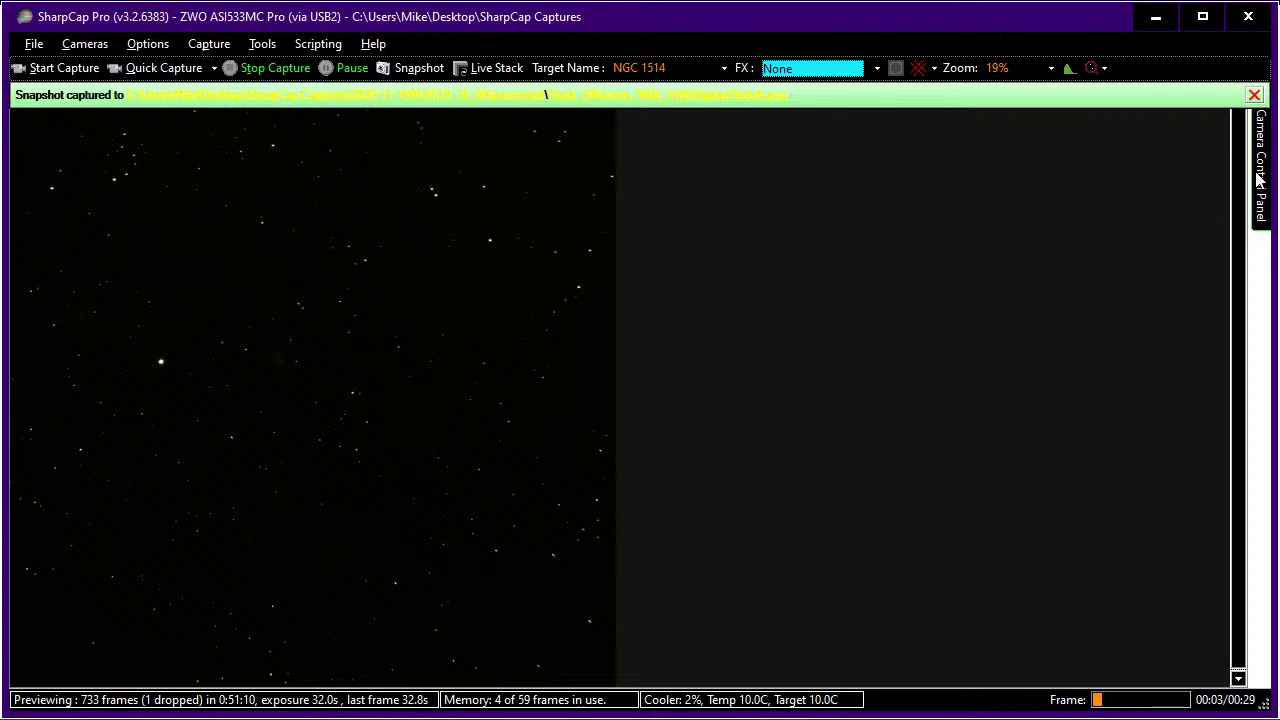
mouse_move(1261, 180)
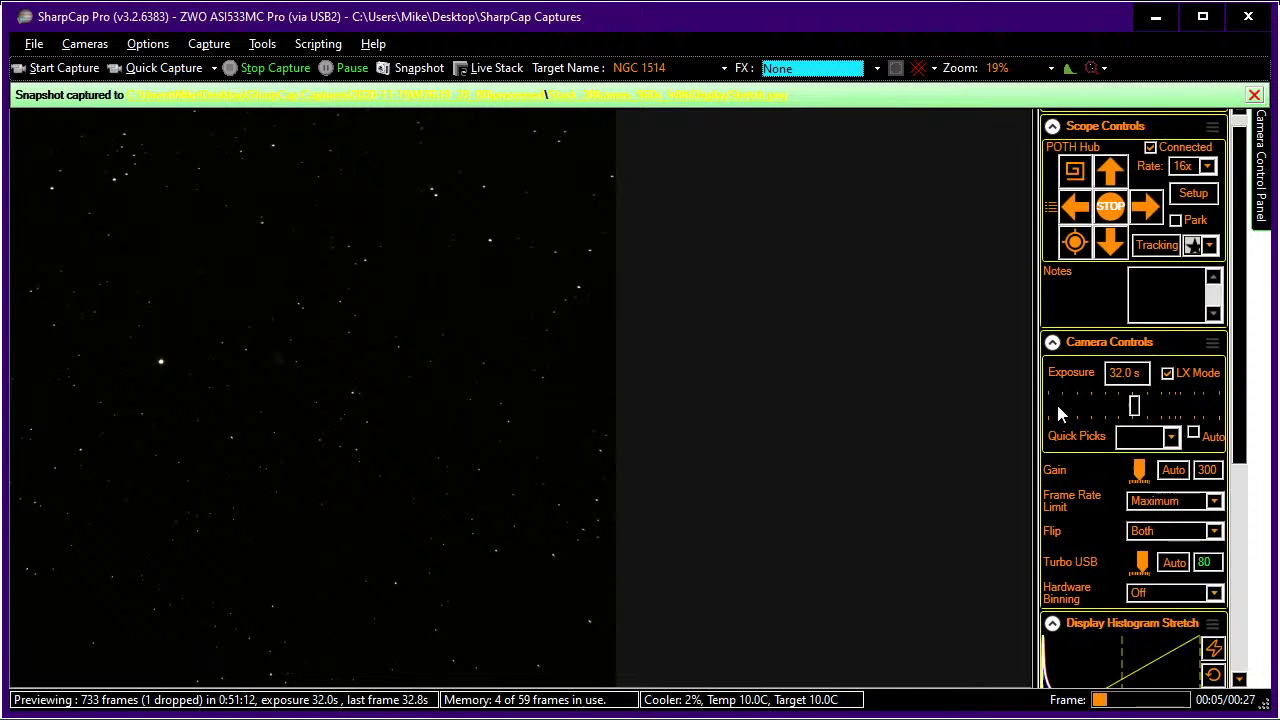
left_click(1053, 405)
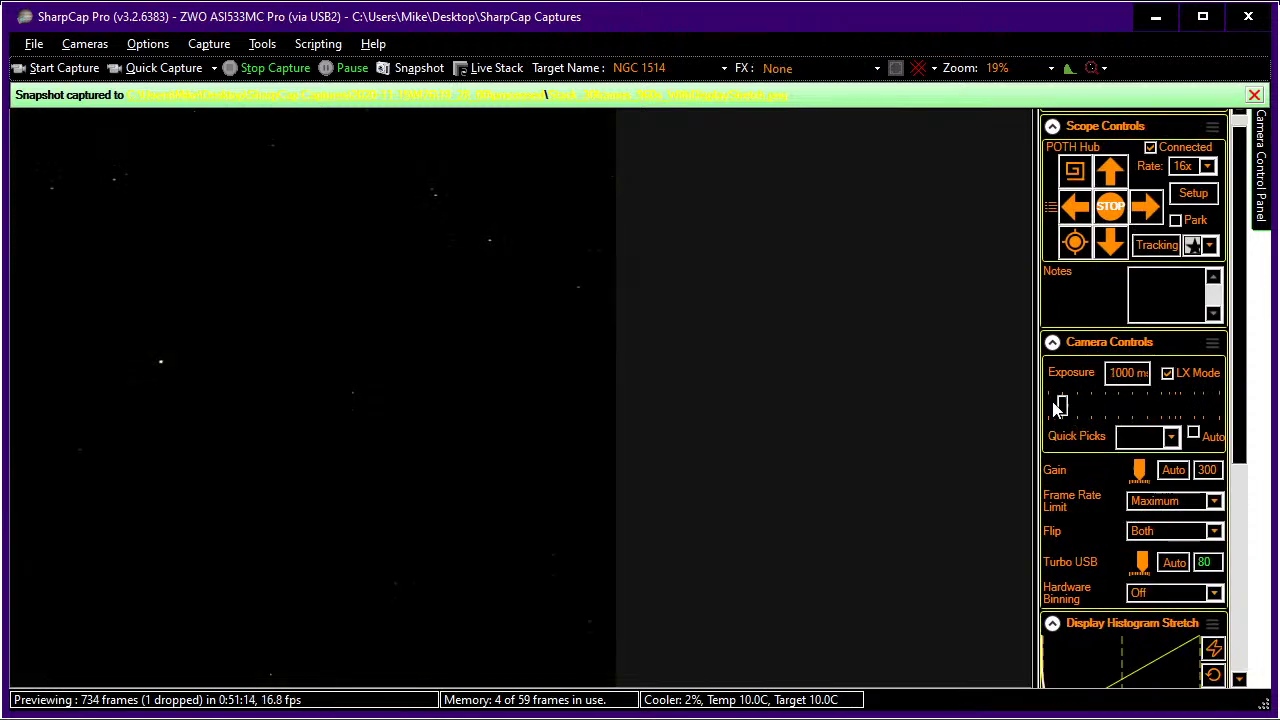
Check the telescope's position in Stellarium and examine the Crystal Ball Nebula up close and within the camera's field of view.
key("alt+Tab")
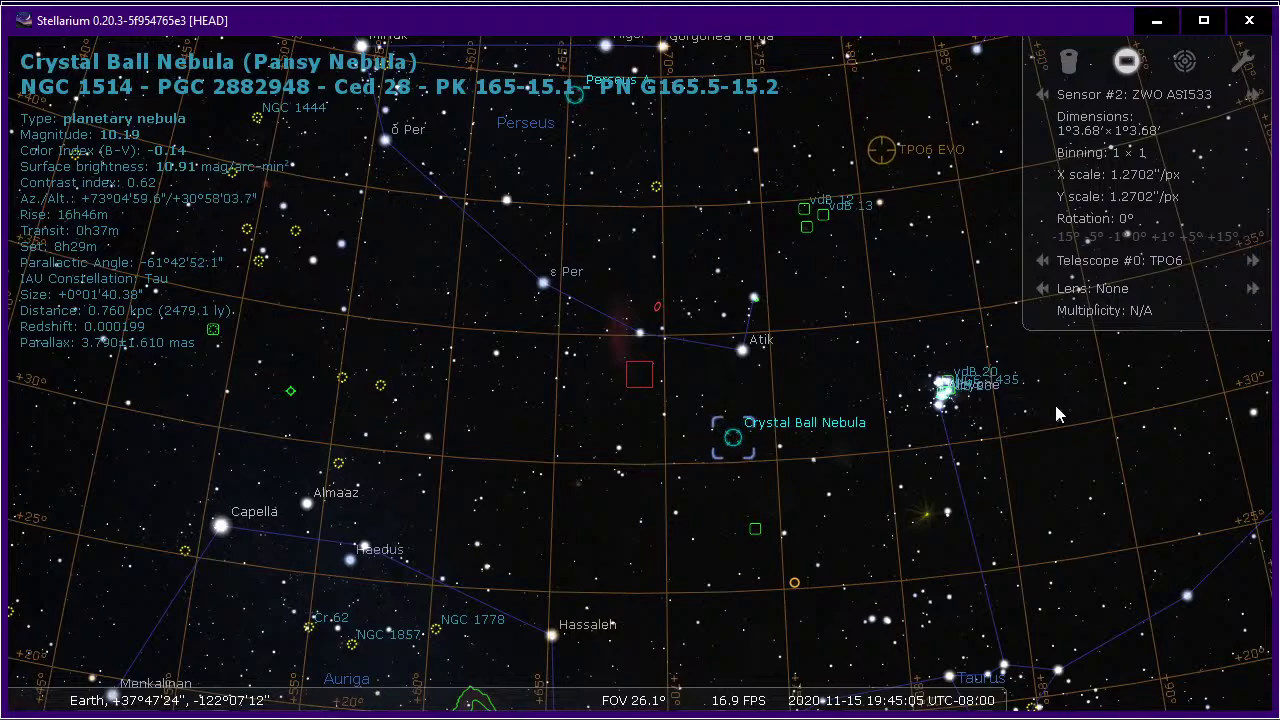
key("alt+Tab")
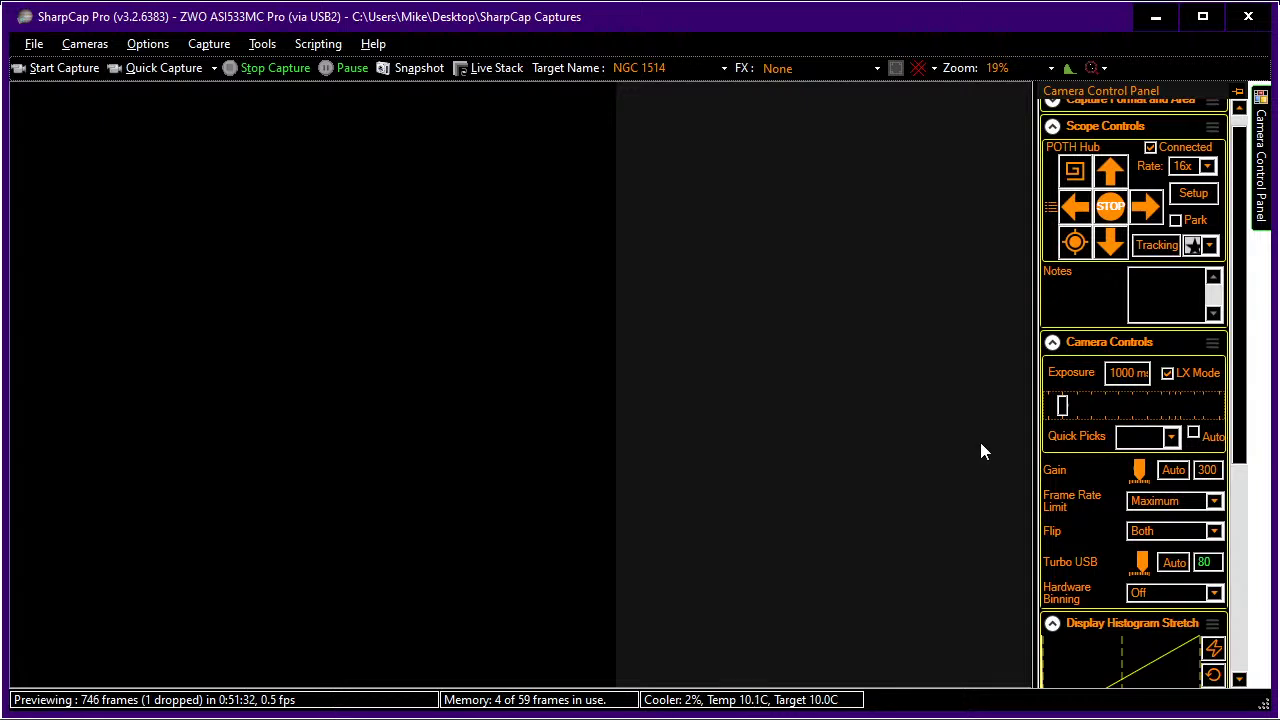
key("alt+Tab")
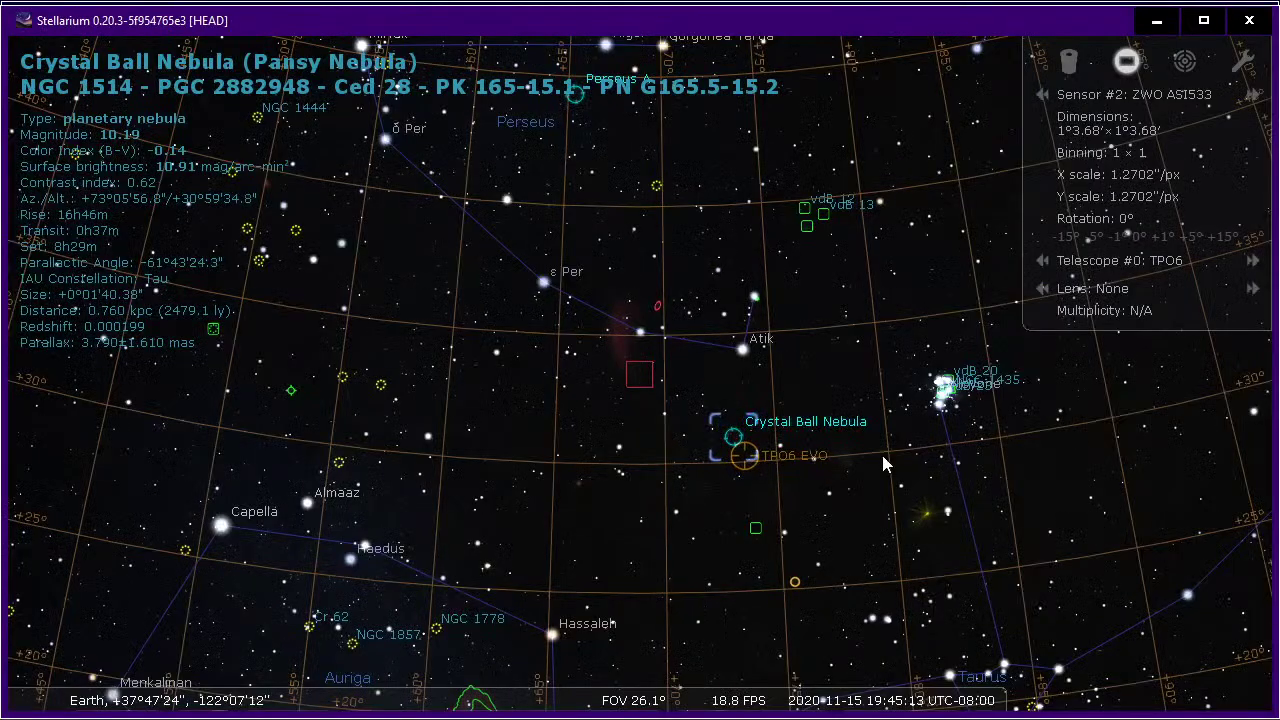
key("slash")
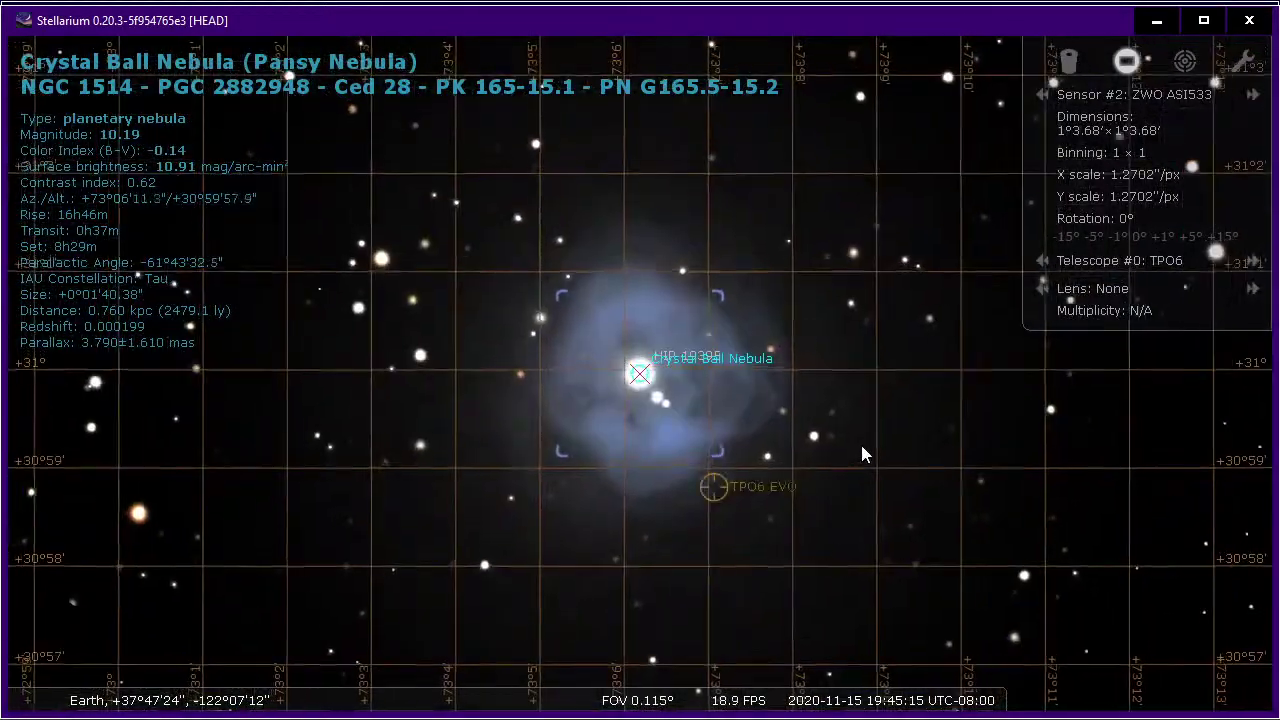
scroll(860, 455, "down", 5)
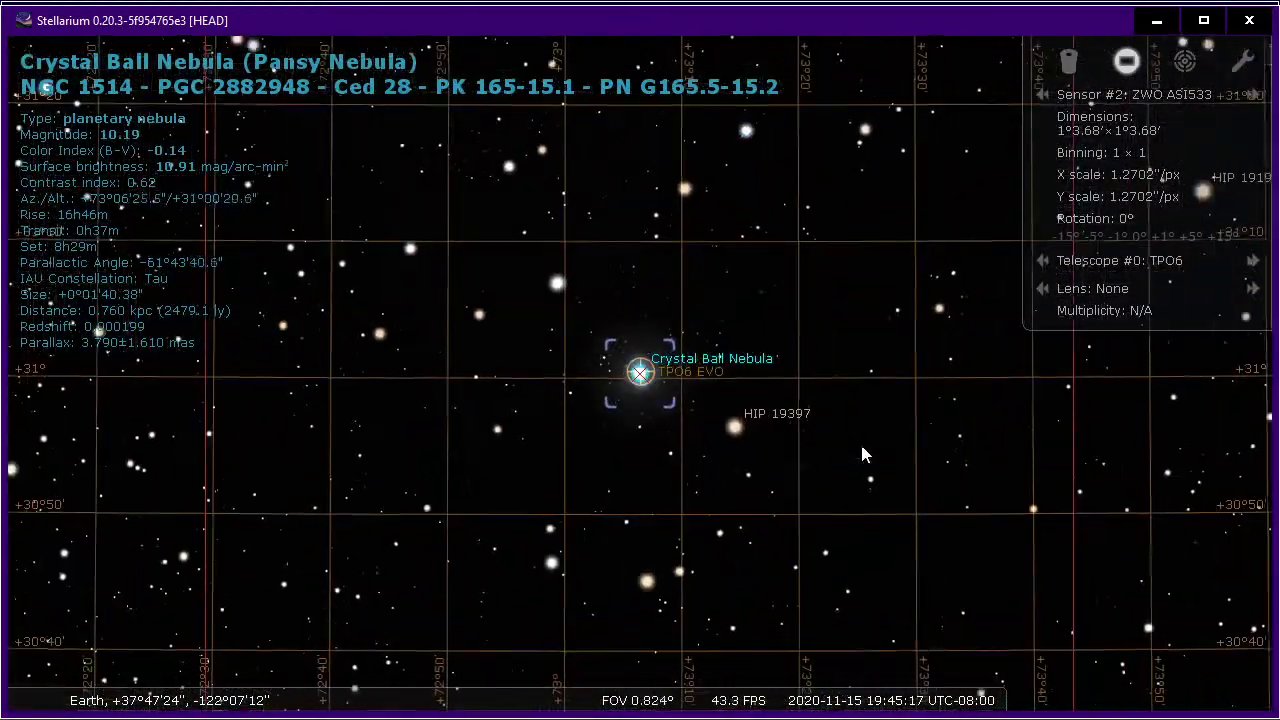
scroll(860, 455, "down", 3)
scroll(860, 455, "up", 2)
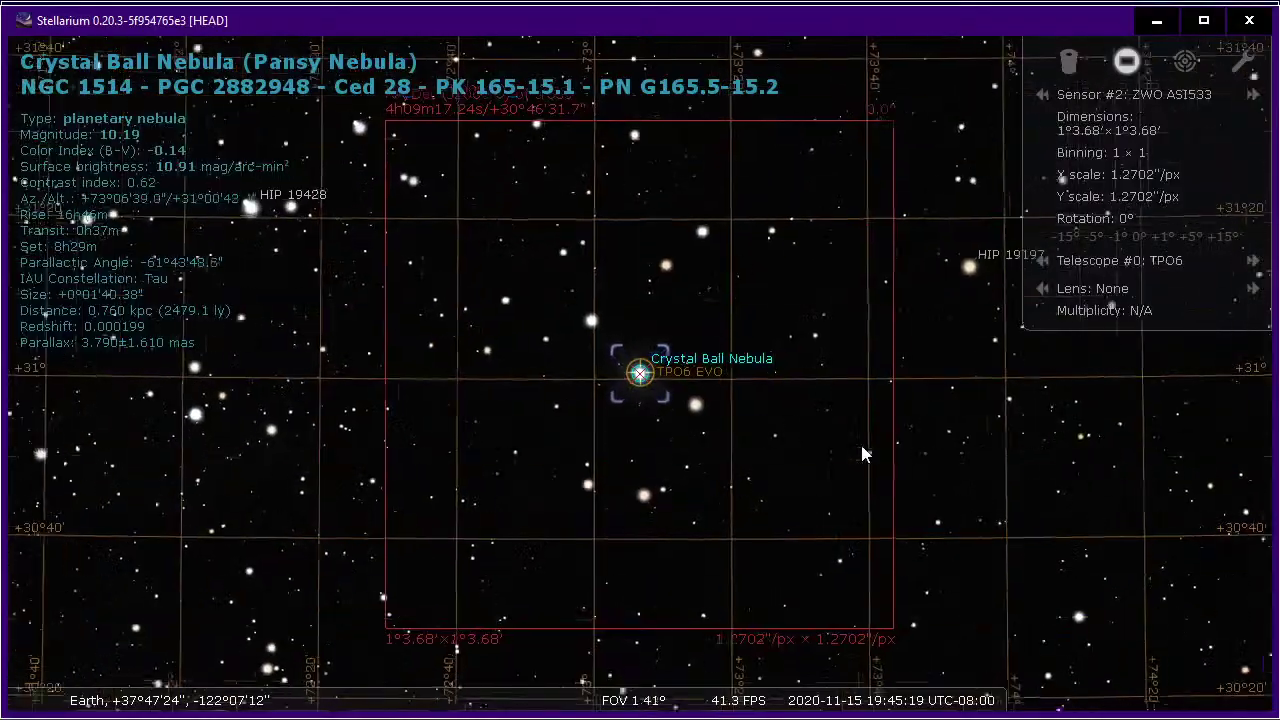
Return to SharpCap and auto-stretch the display histogram to brighten the preview of the star field.
key("alt+Tab")
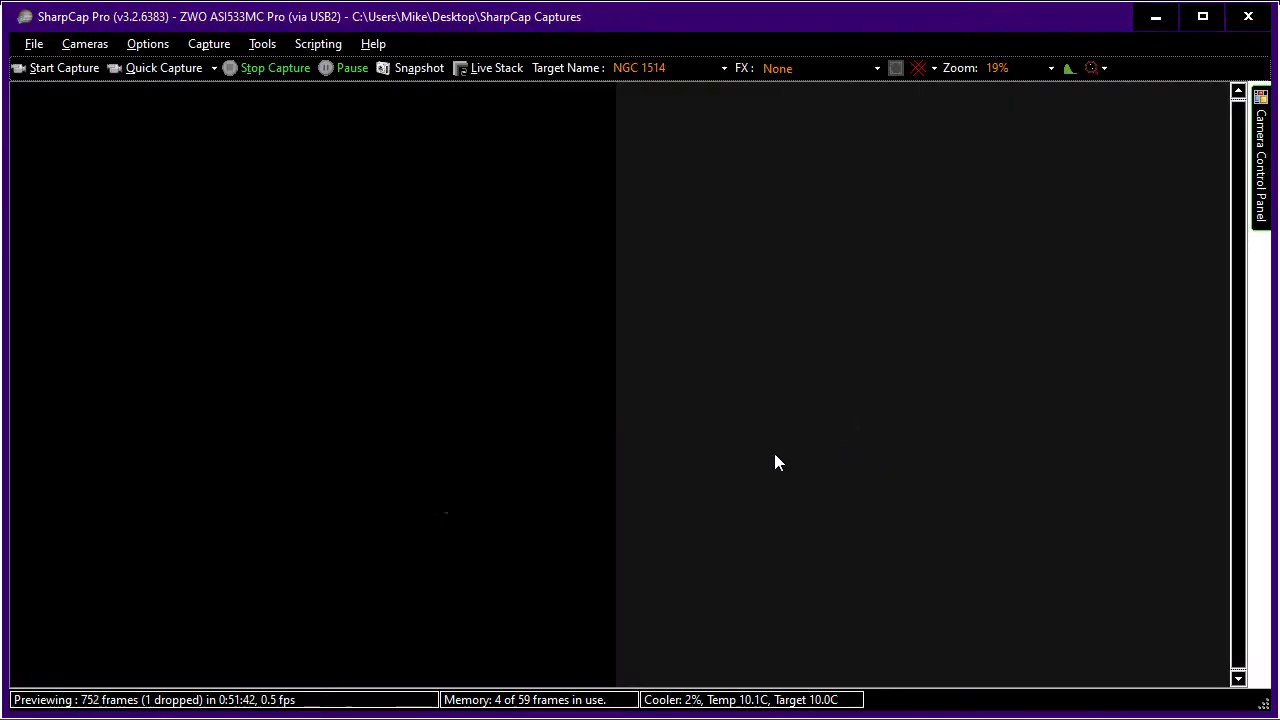
mouse_move(1268, 210)
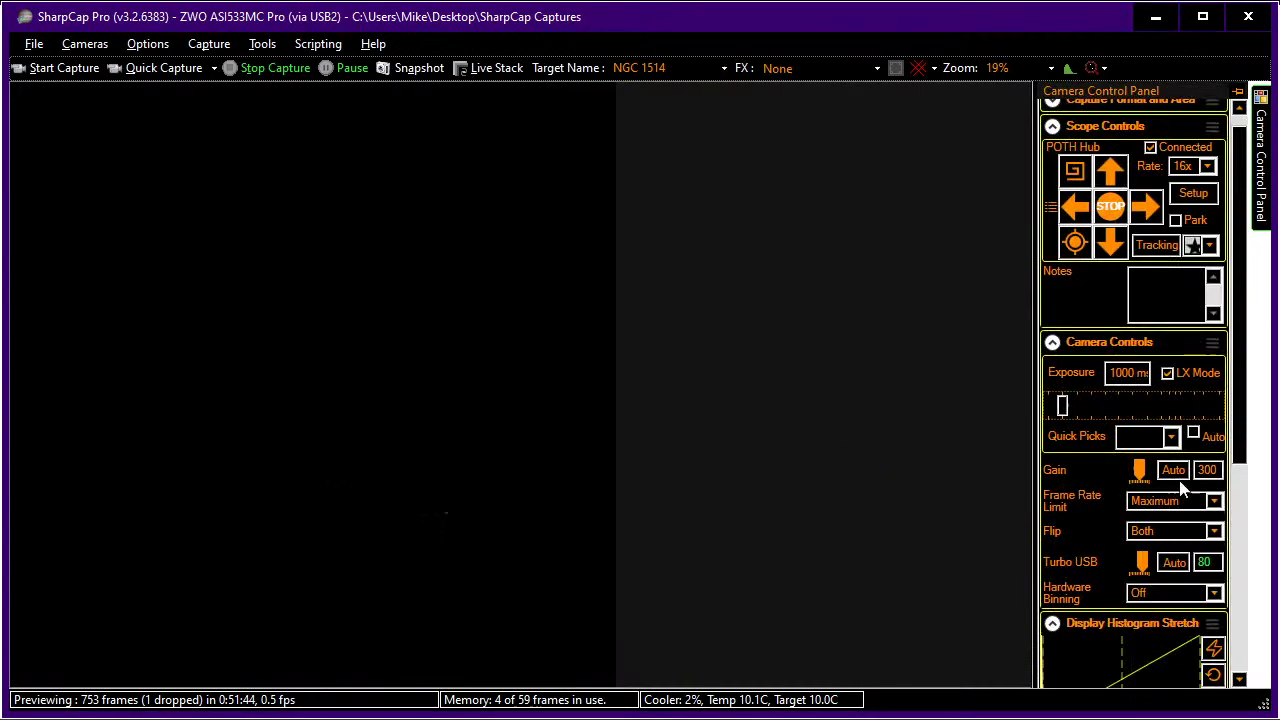
left_click(1212, 649)
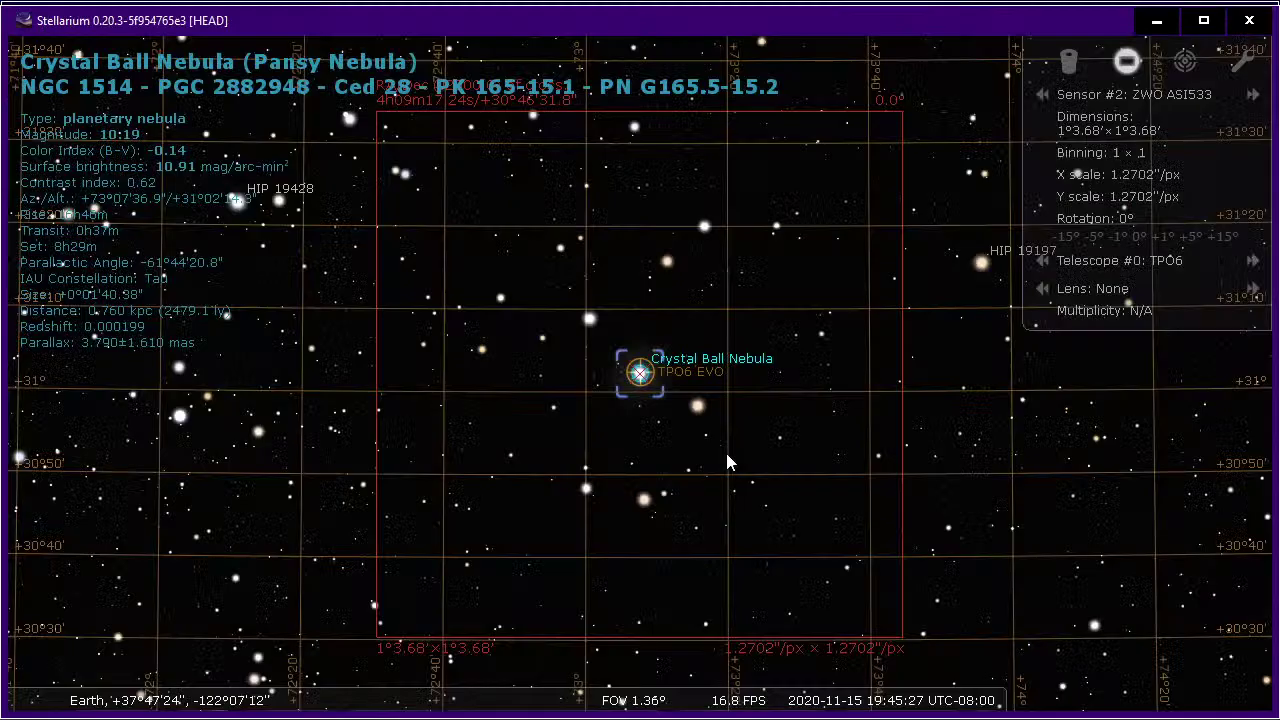
Compare SharpCap's star field with Stellarium's sensor frame around the Crystal Ball Nebula to check the telescope's pointing.
key("alt+Tab")
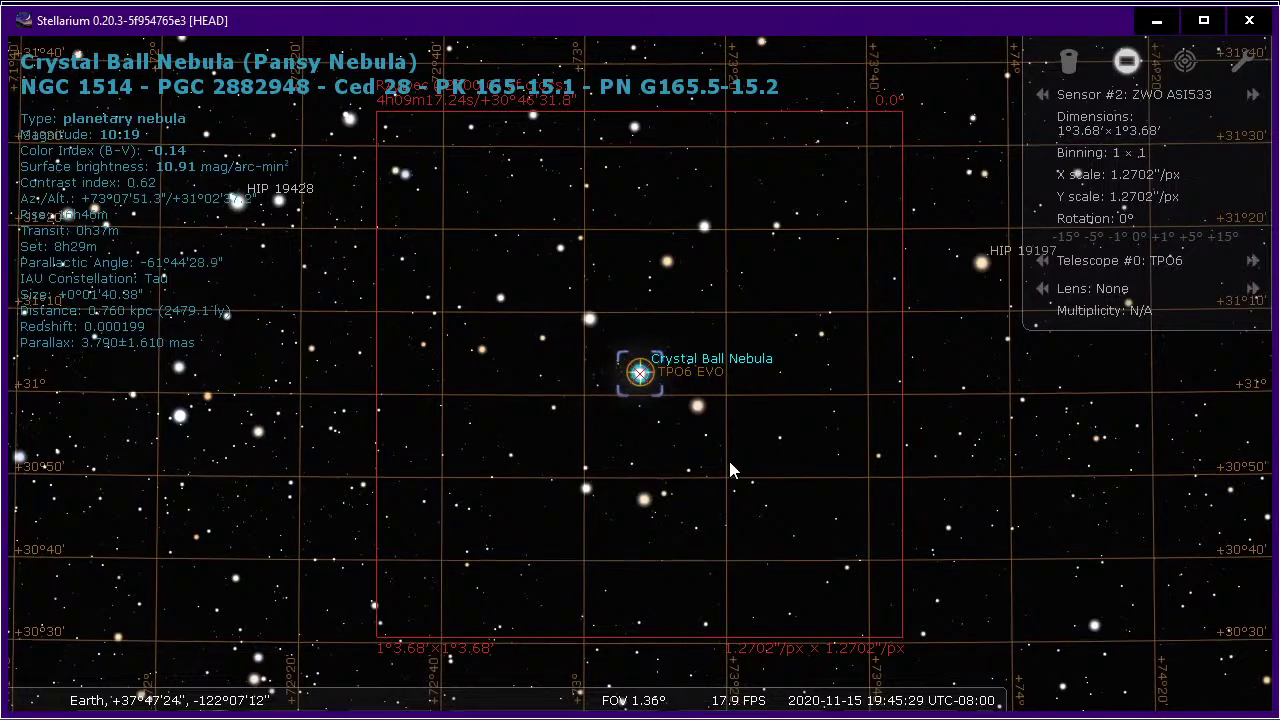
key("alt+Tab")
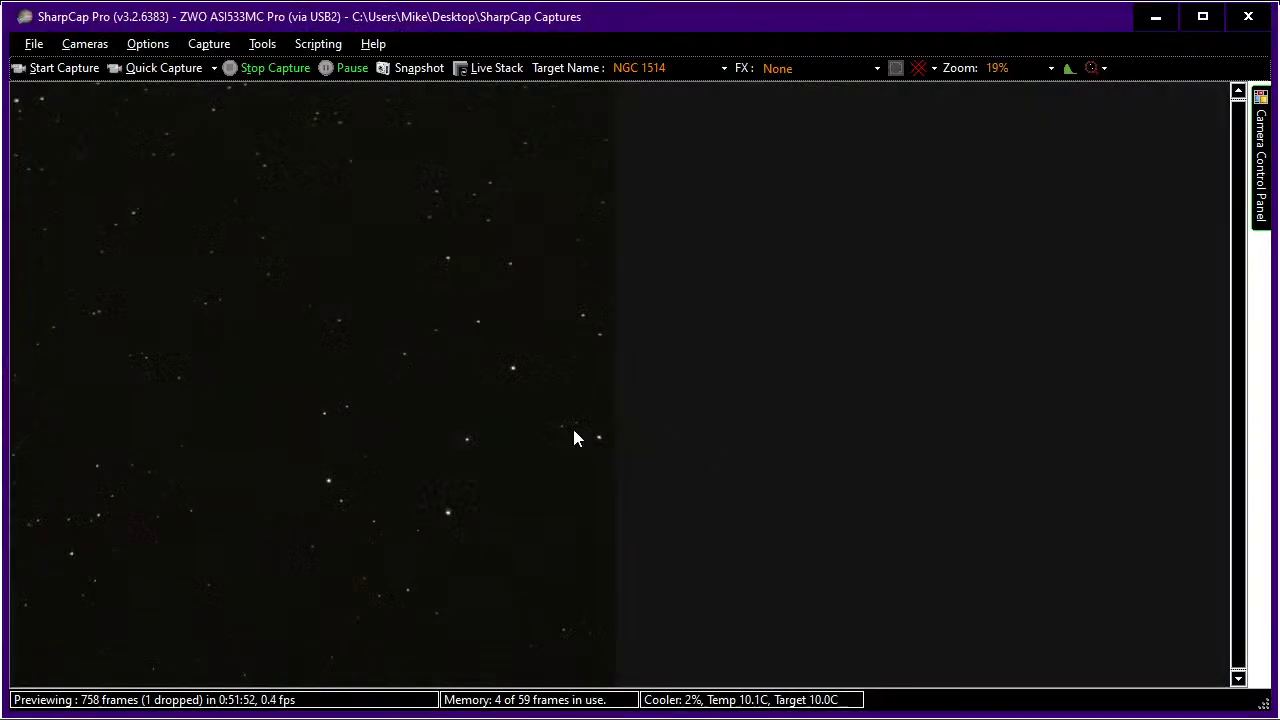
key("alt+Tab")
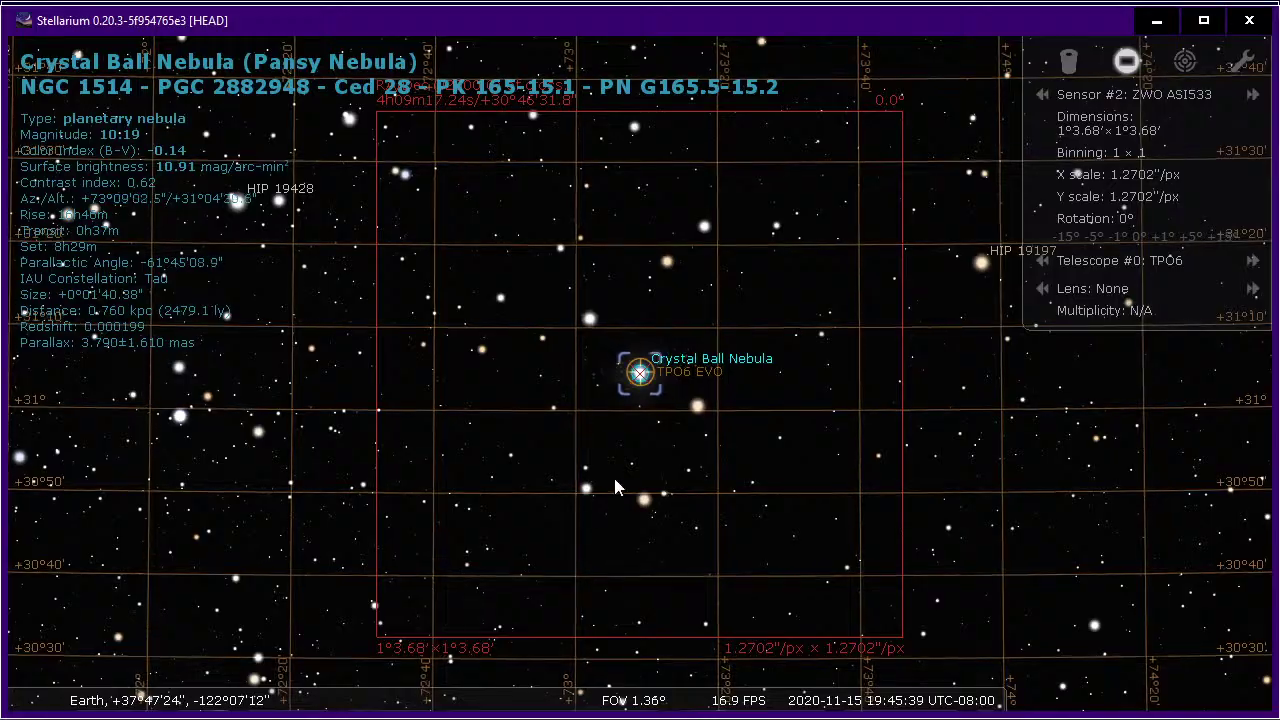
key("alt+Tab")
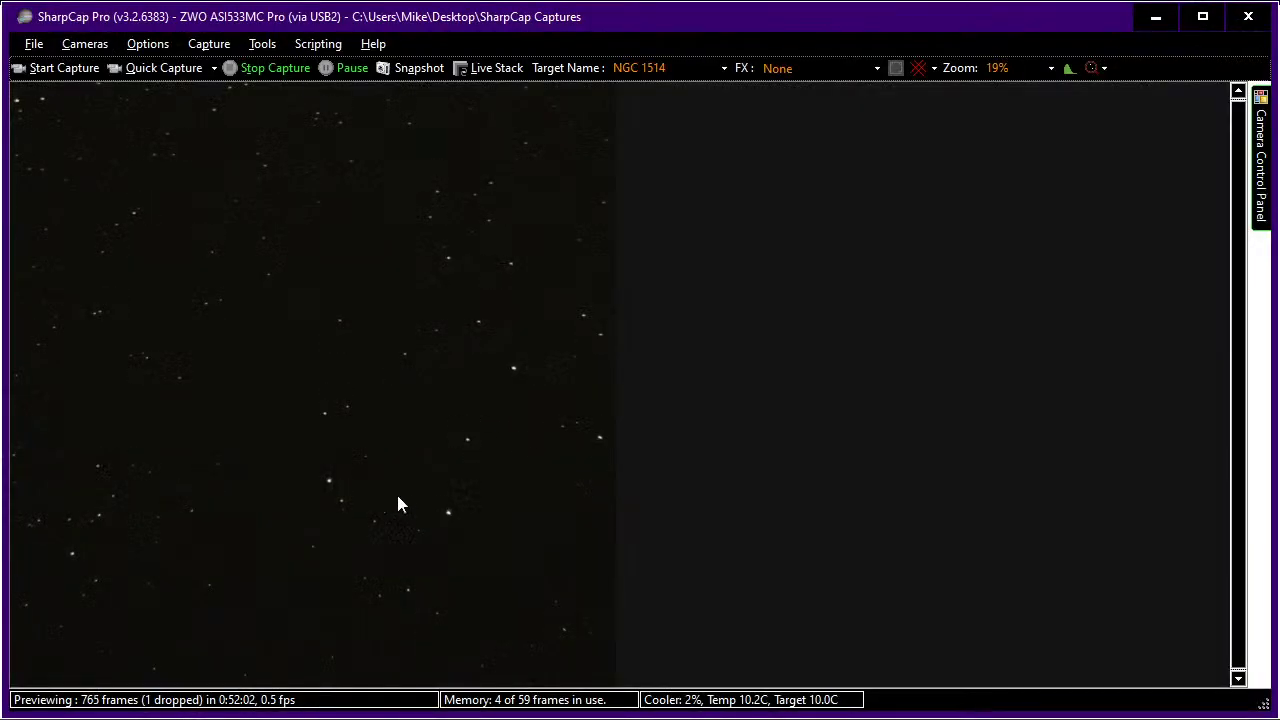
key("alt+Tab")
key("alt+Tab")
key("alt+Tab")
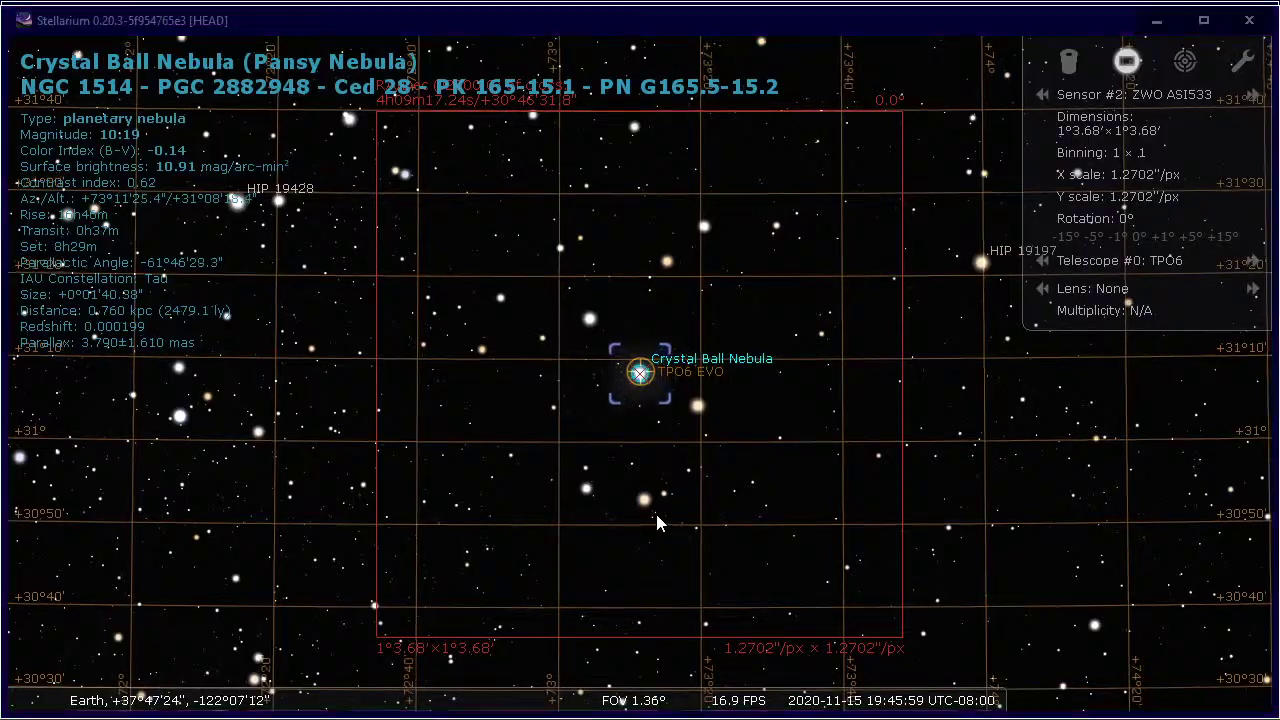
key("alt+Tab")
key("alt+Tab")
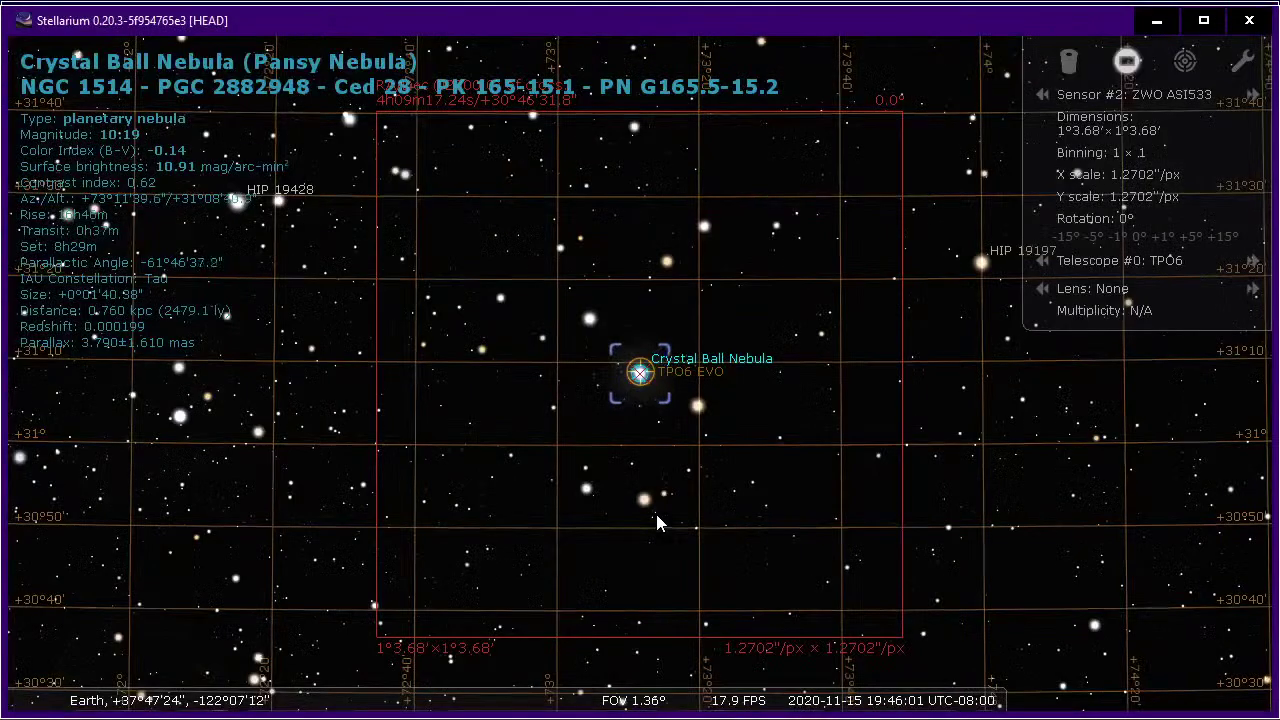
Recheck the star pattern against Stellarium's sensor frame and lengthen SharpCap's camera exposure to 4.00 s to bring out the nebula.
key("alt+Tab")
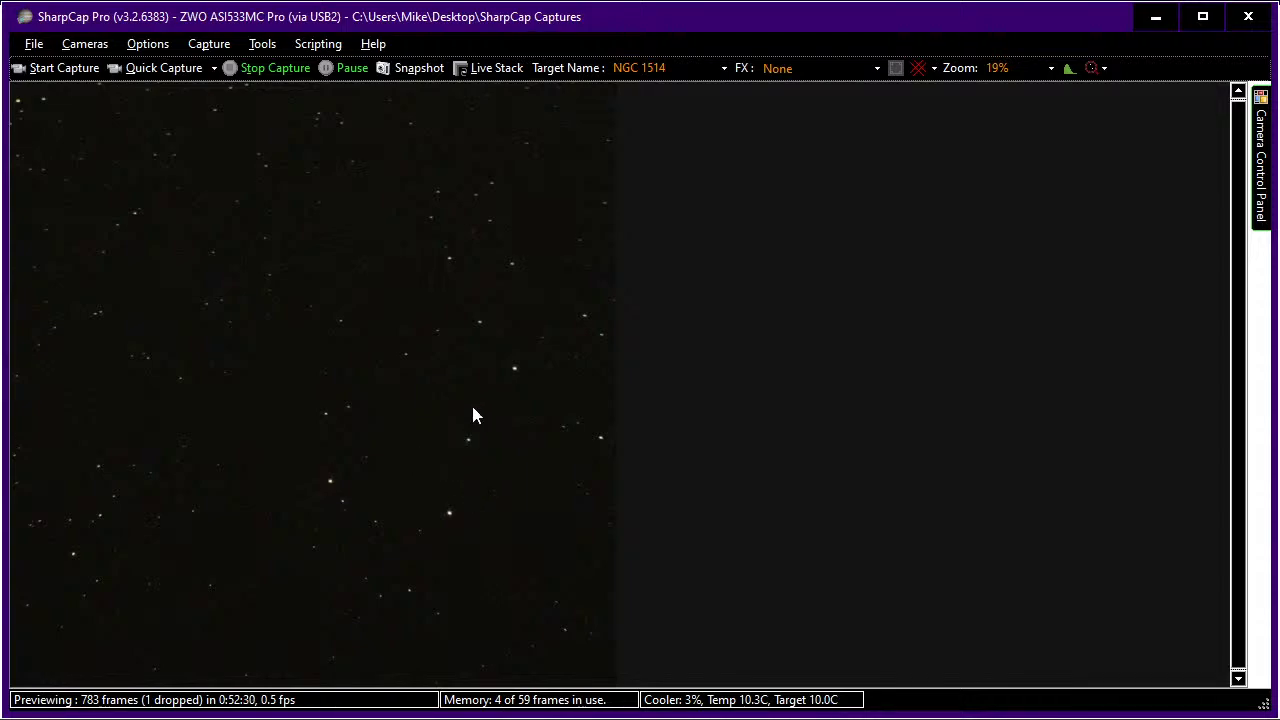
key("alt+Tab")
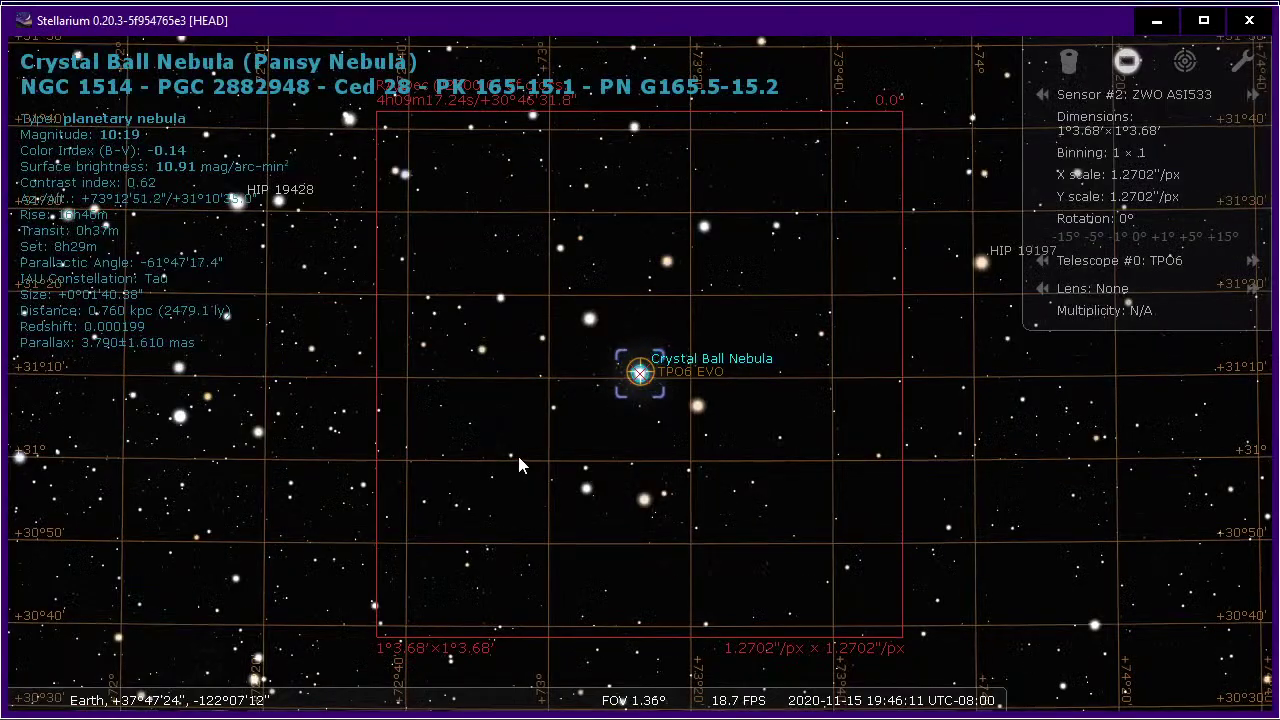
key("alt+Tab")
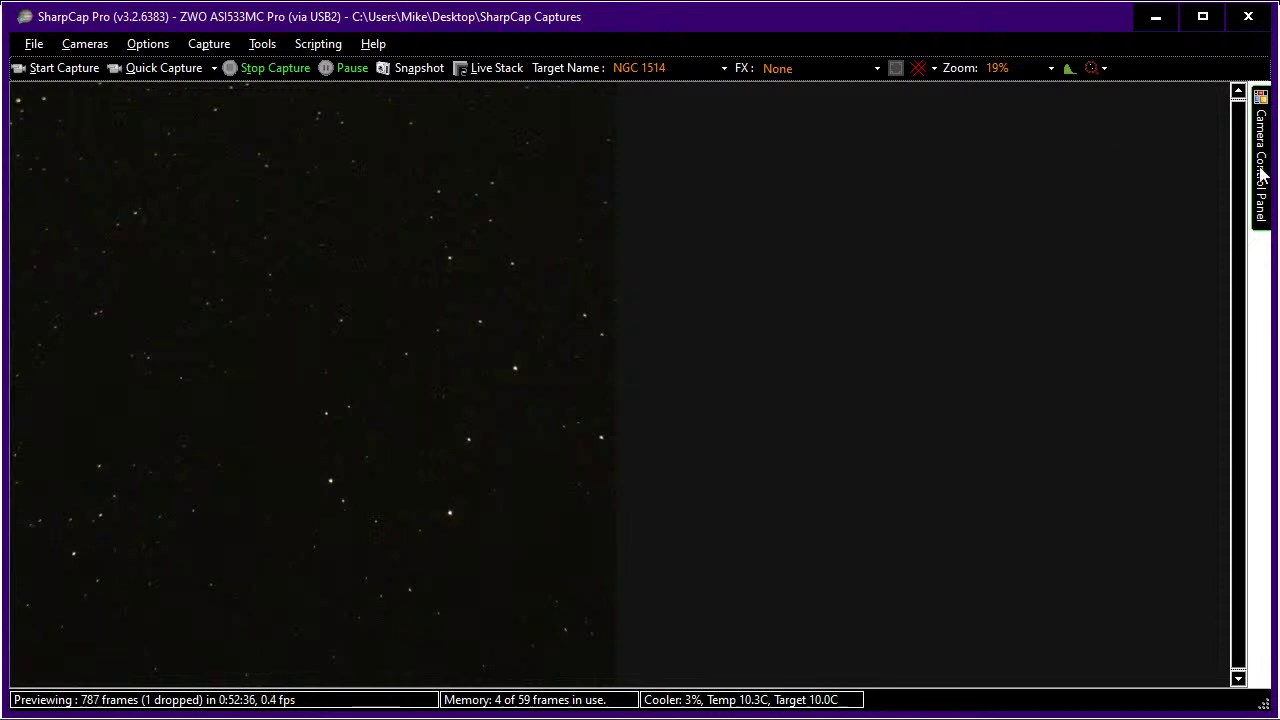
mouse_move(1261, 166)
left_click(1168, 403)
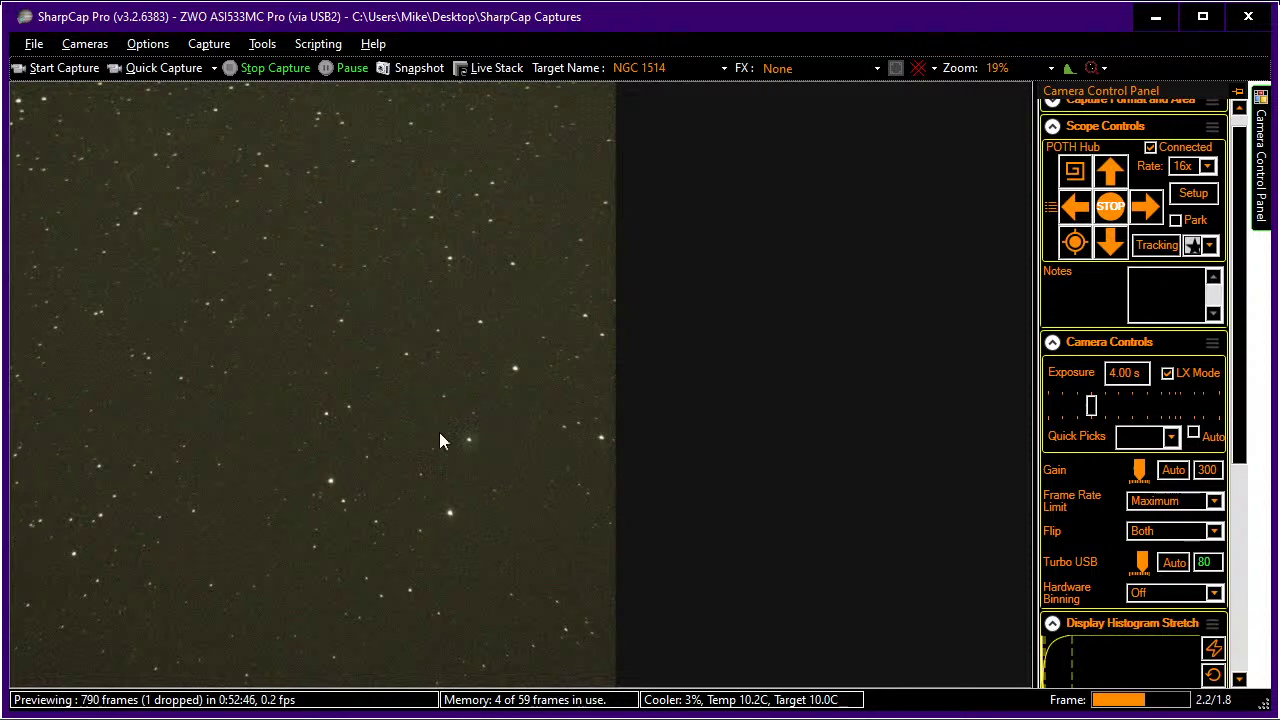
Match the 4-second SharpCap preview with Stellarium's view to work out where NGC 1514 sits in the camera frame.
key("alt+Tab")
key("alt+Tab")
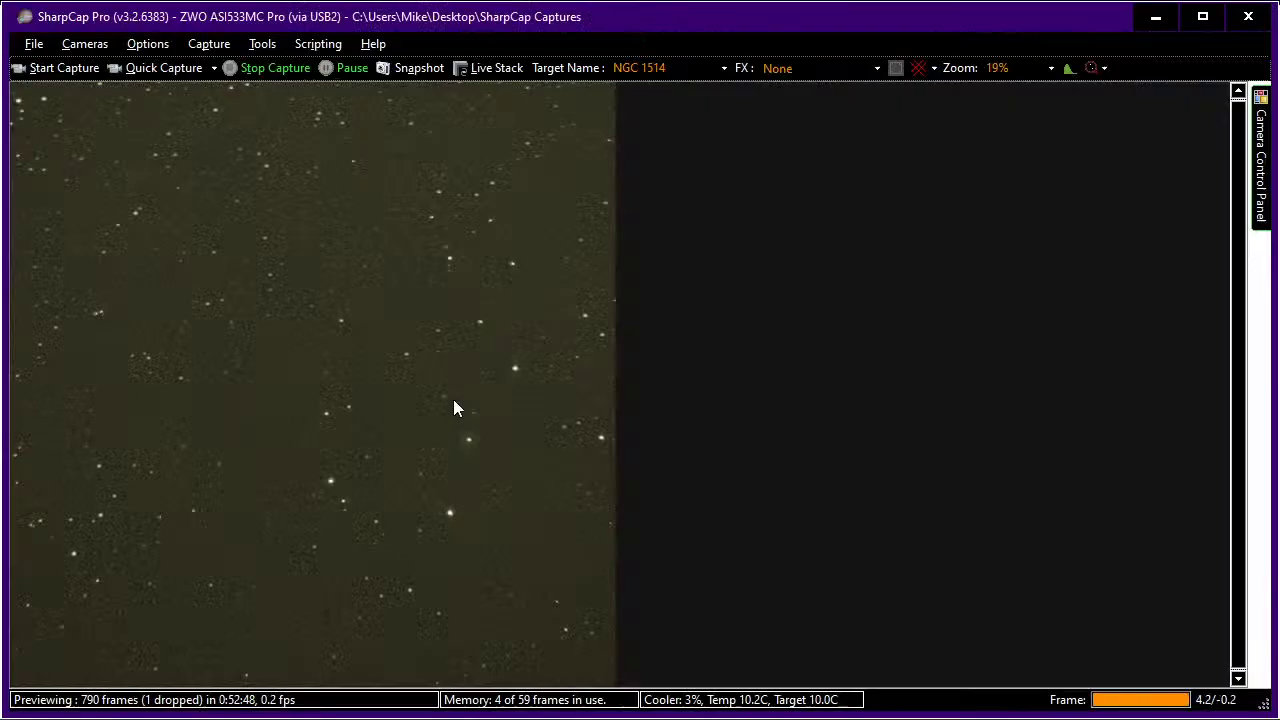
key("alt+Tab")
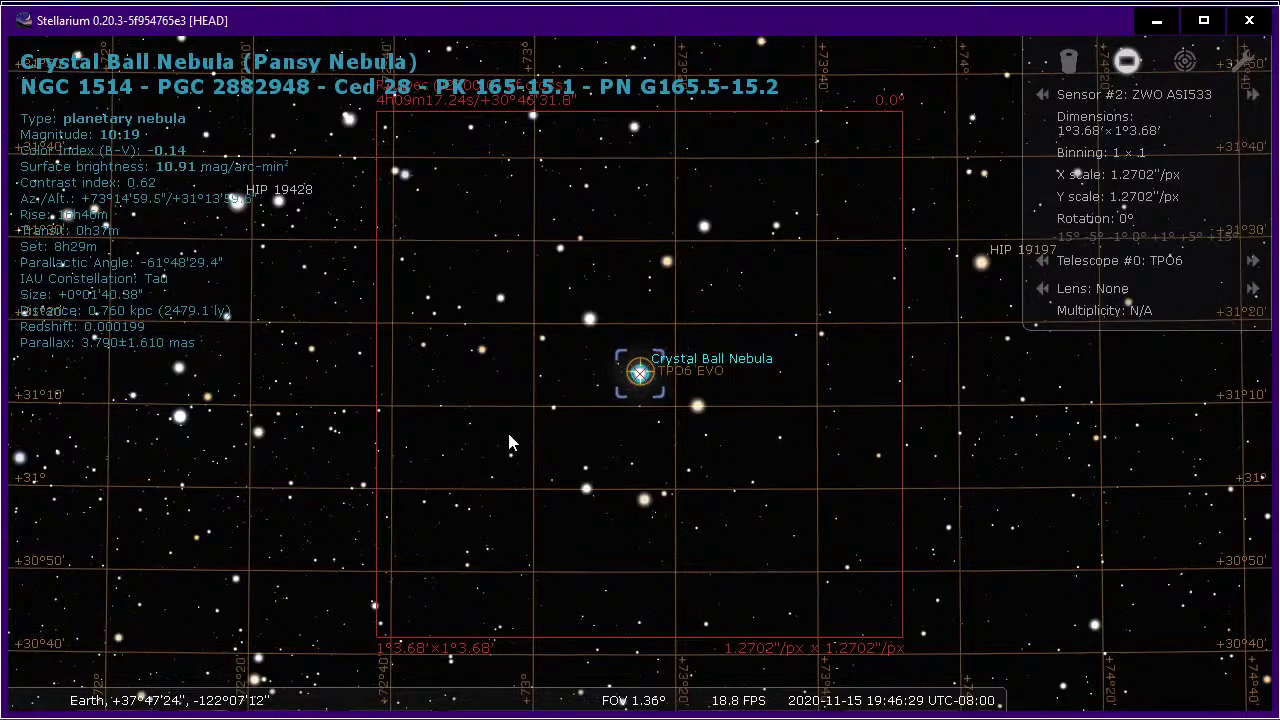
key("alt+Tab")
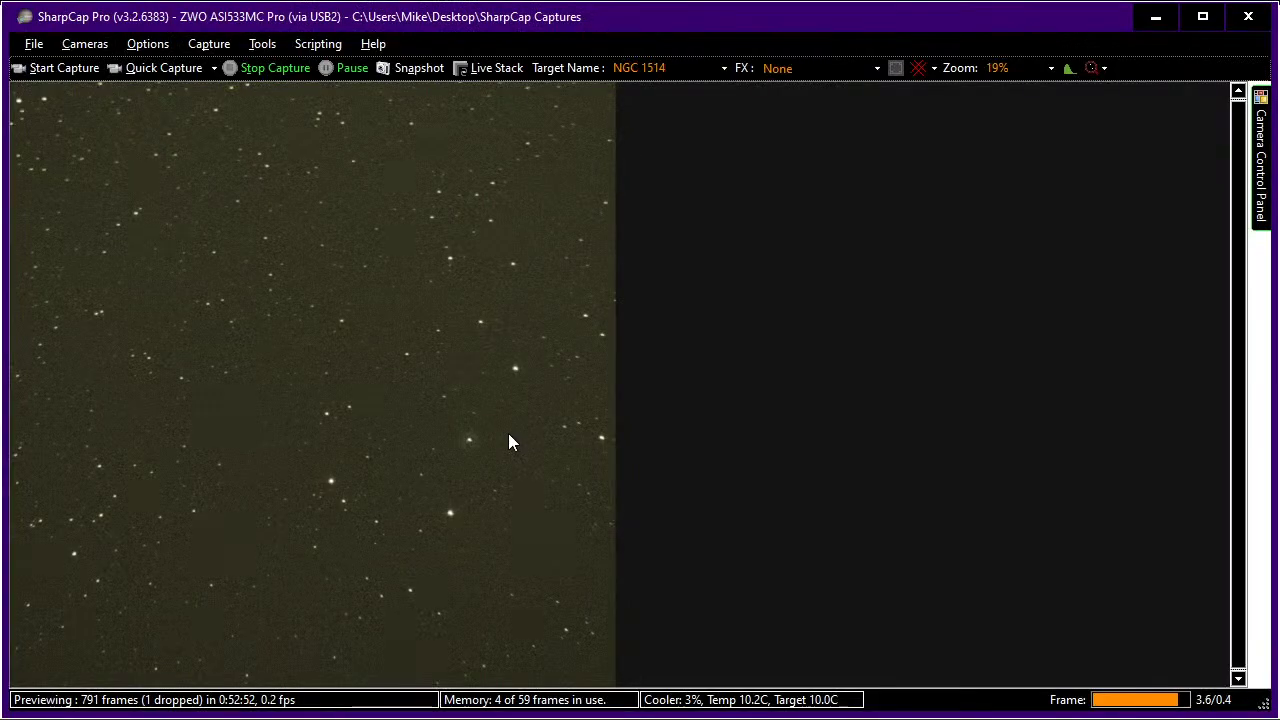
key("alt+Tab")
key("alt+Tab")
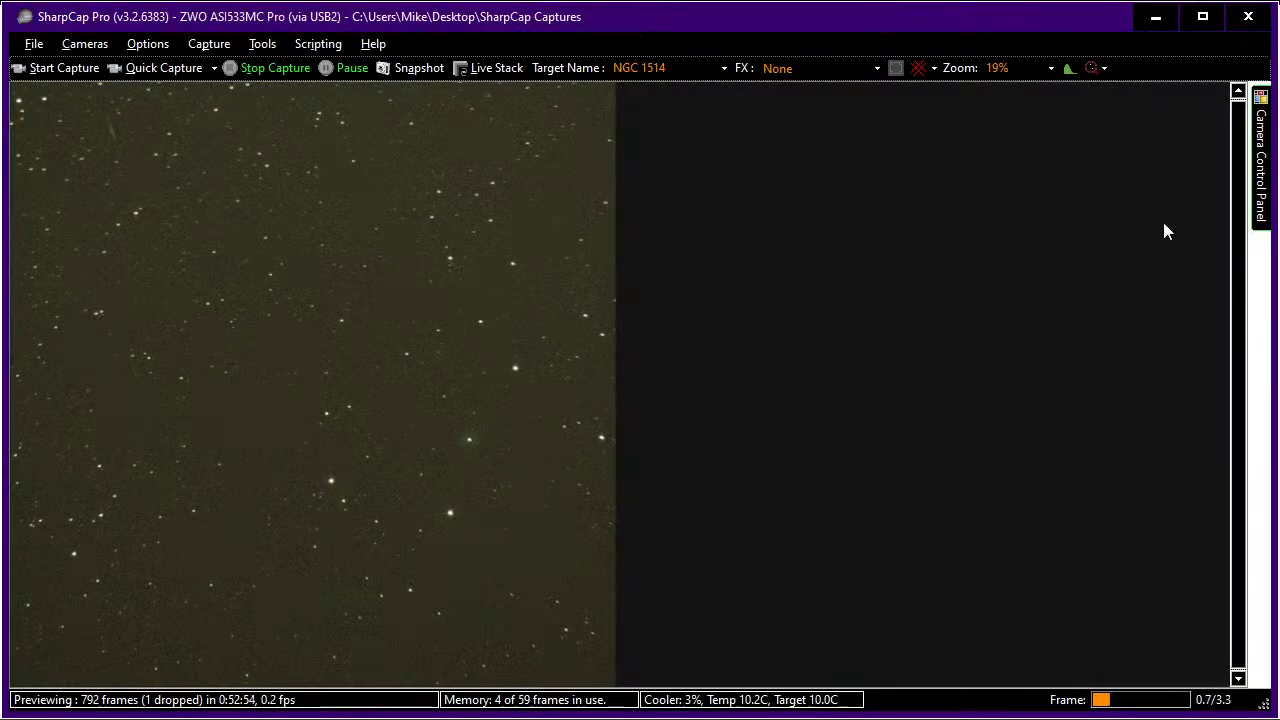
Shorten the camera exposure to 1000 ms and slew the telescope at the 16x rate to centre NGC 1514 in the frame.
mouse_move(1264, 190)
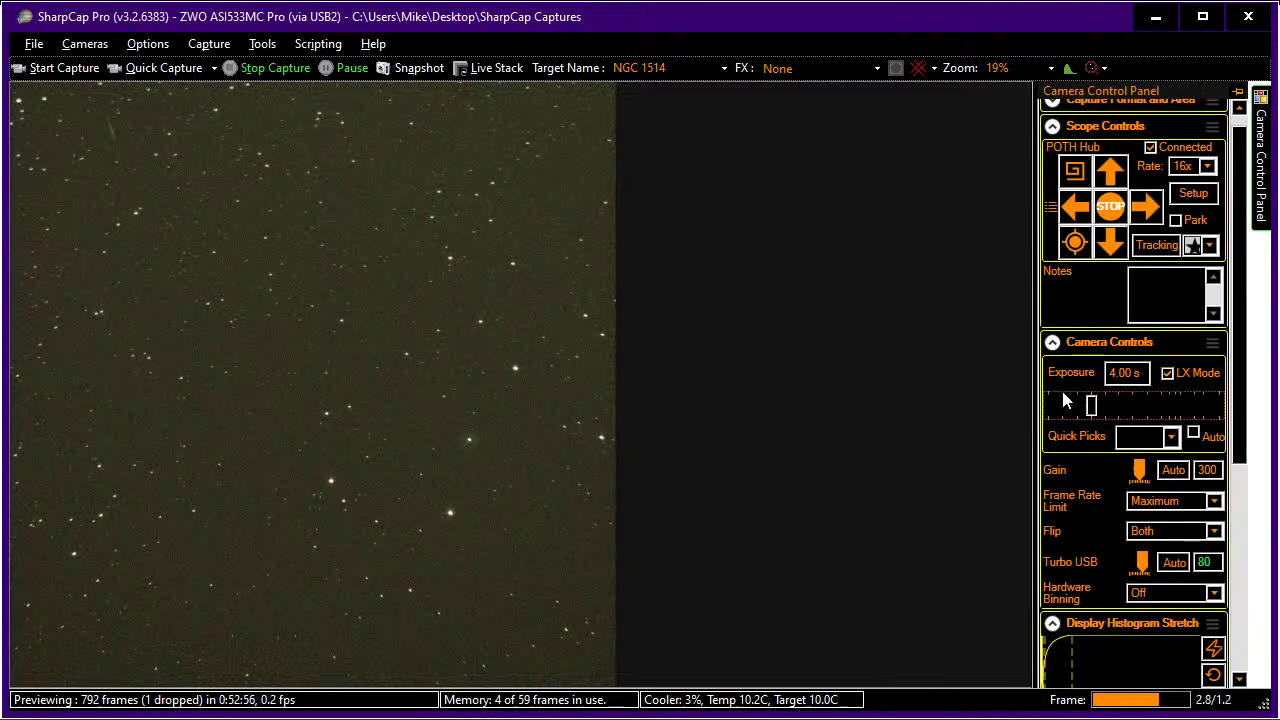
left_click(1063, 403)
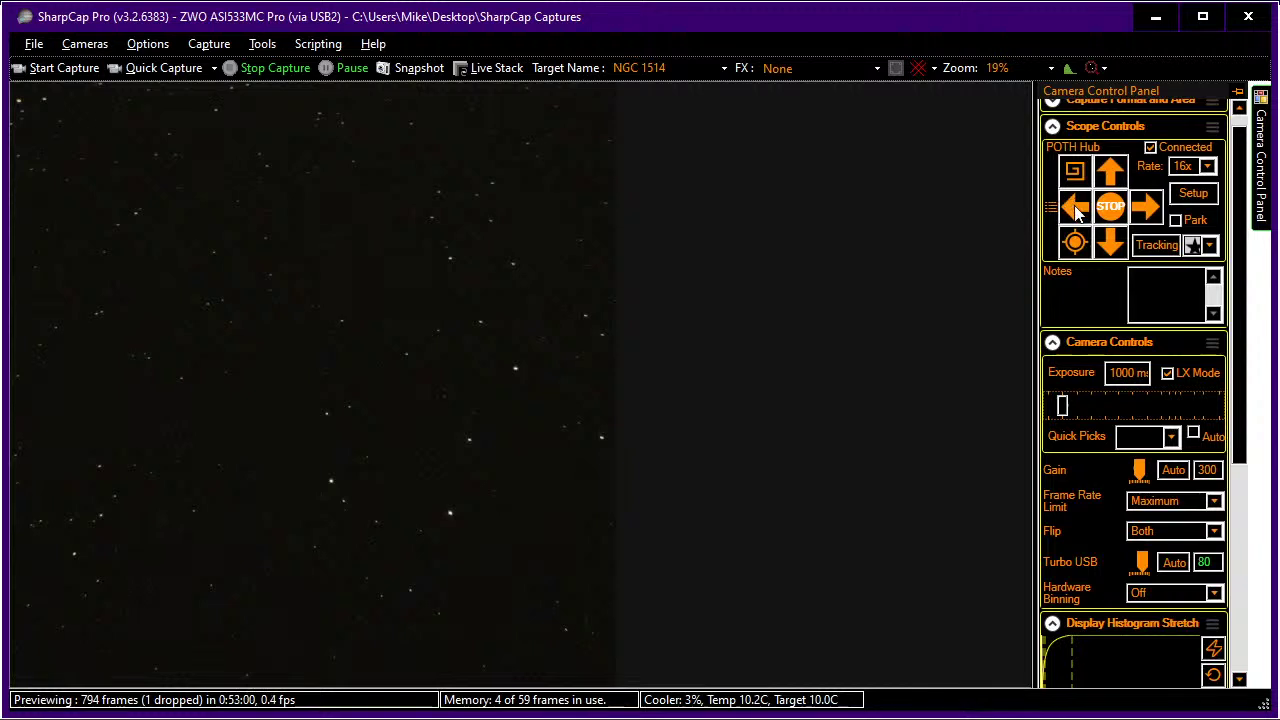
left_click(1075, 207)
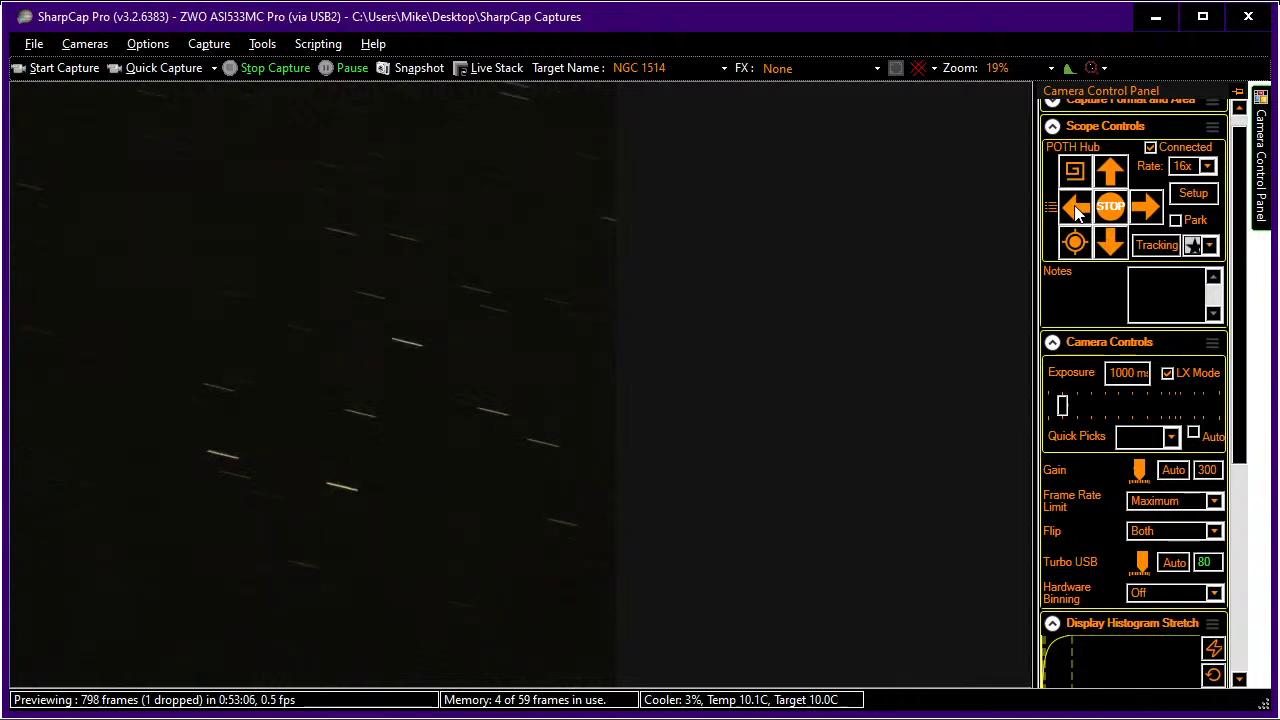
left_click(1077, 208)
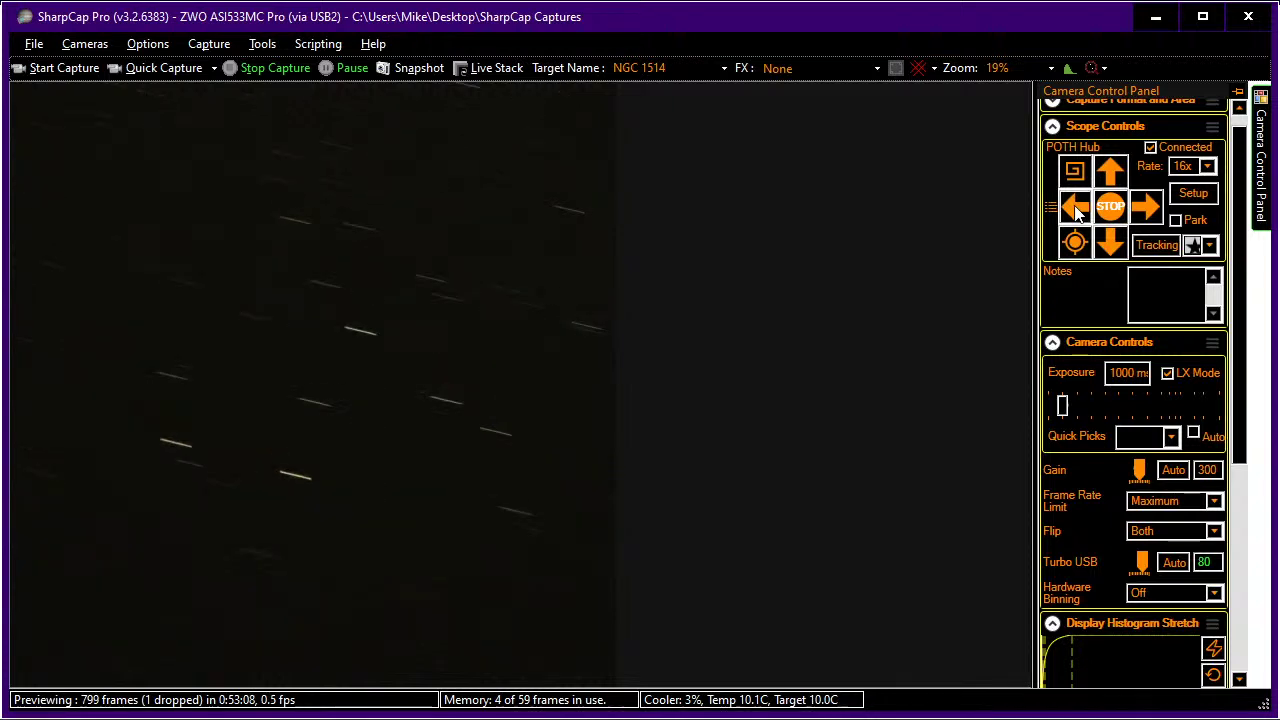
left_click(1116, 248)
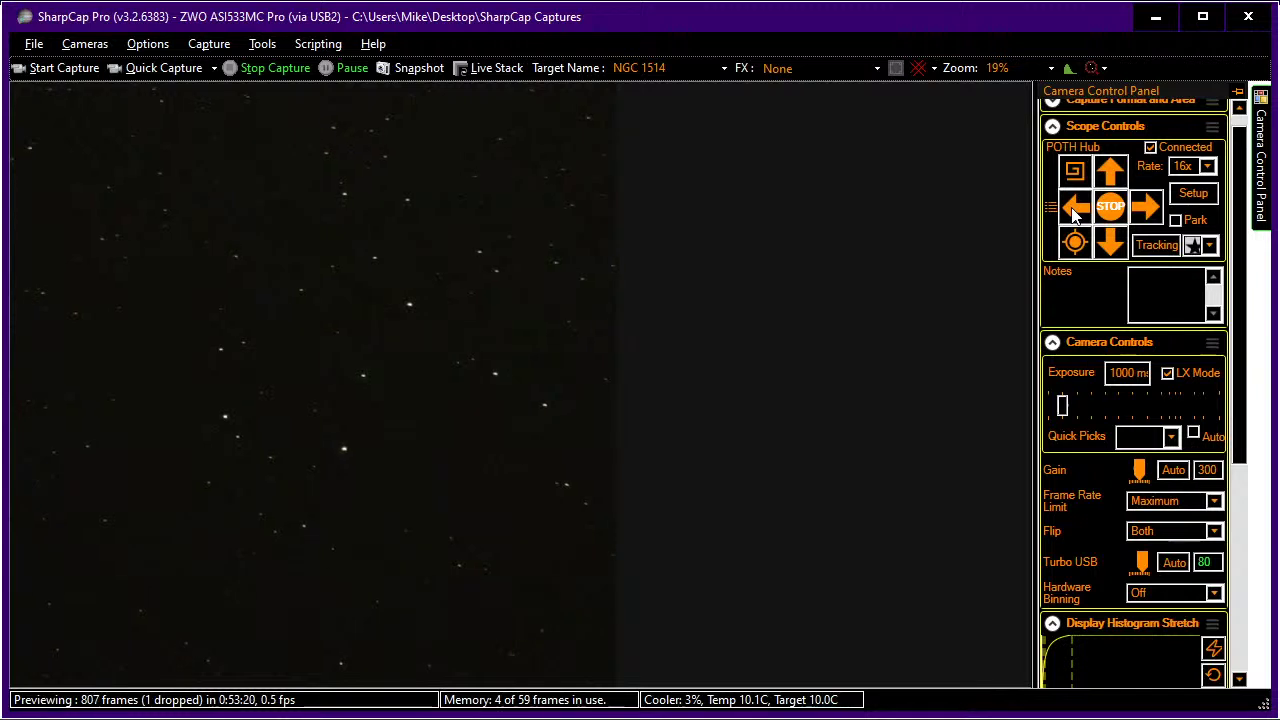
left_click(1075, 215)
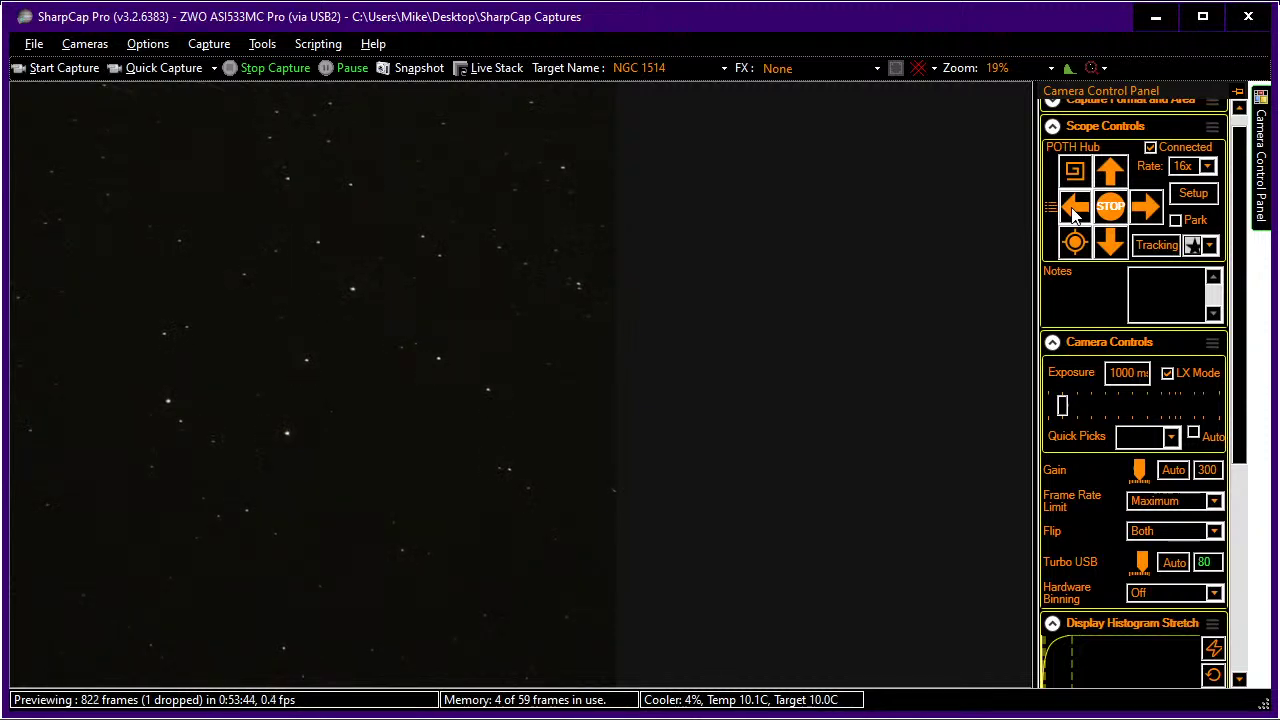
Set the camera exposure to 32.0 s and reset the display histogram stretch.
mouse_move(1180, 420)
scroll(1160, 412, "up", 3)
scroll(1160, 412, "up", 1)
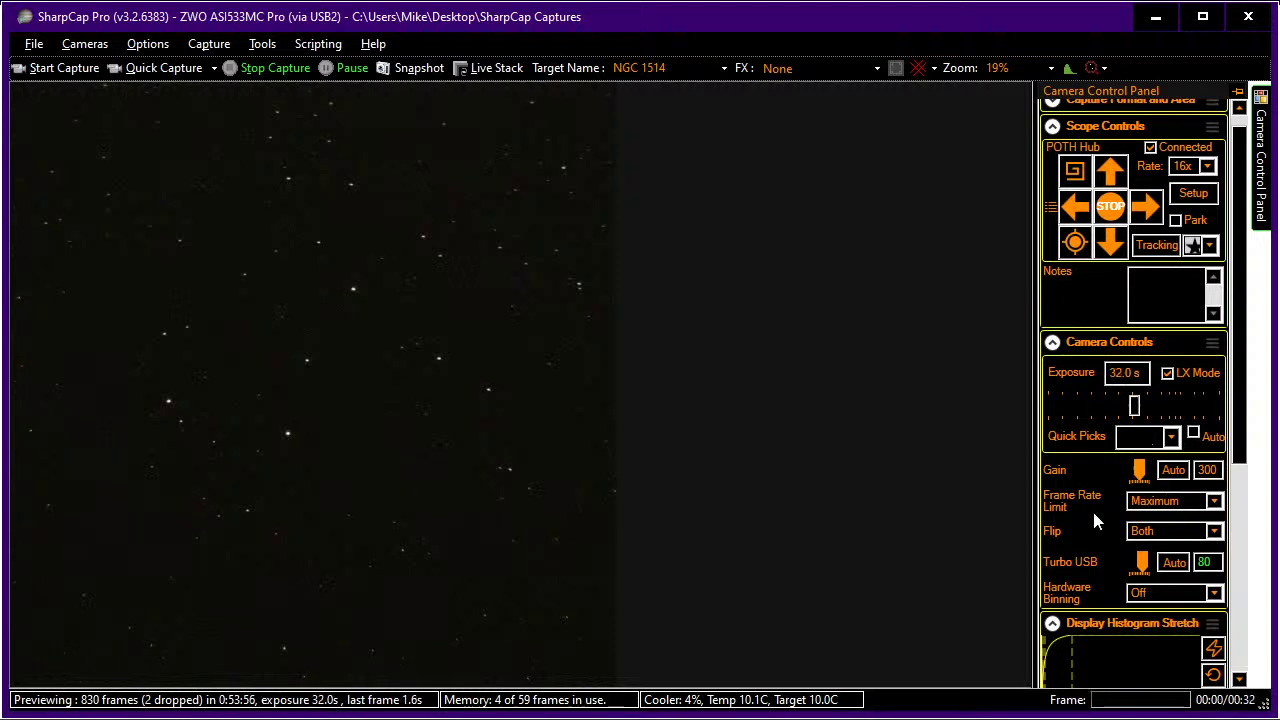
left_click(1212, 674)
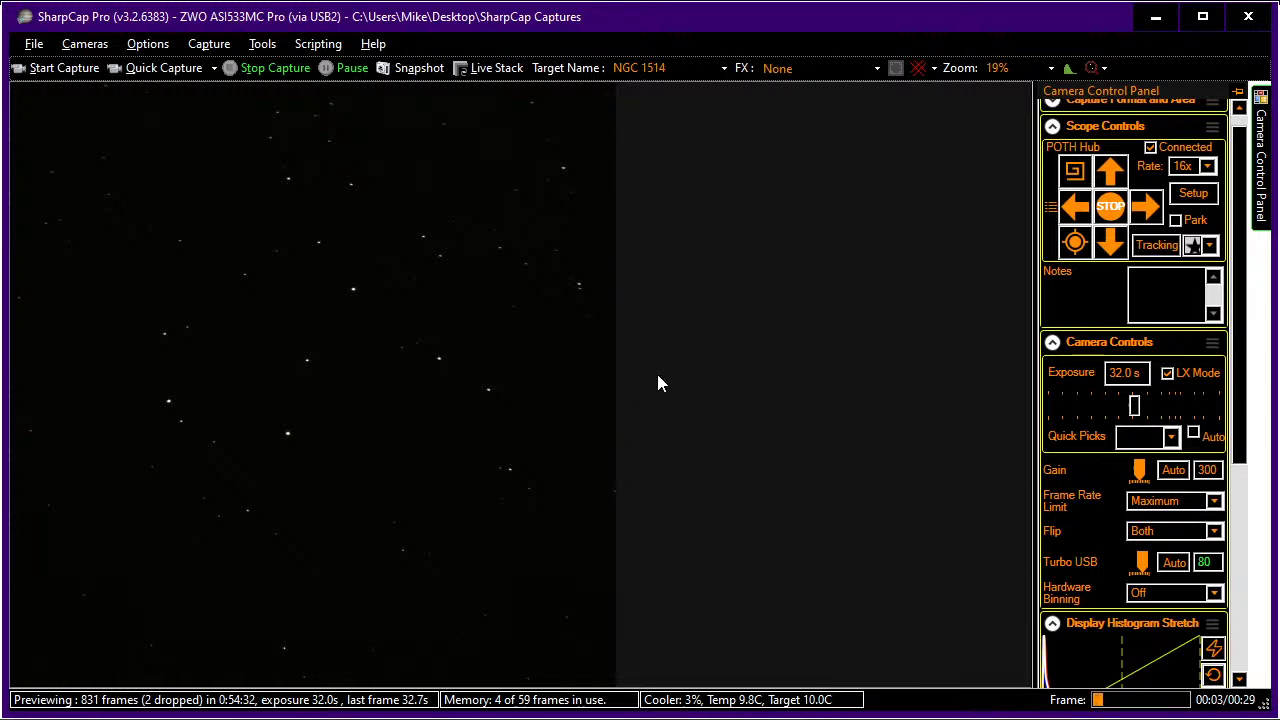
Turn on live stacking, clear the old stack to start a new one for NGC 1514, and auto-hide the stacking controls.
key("ctrl+l")
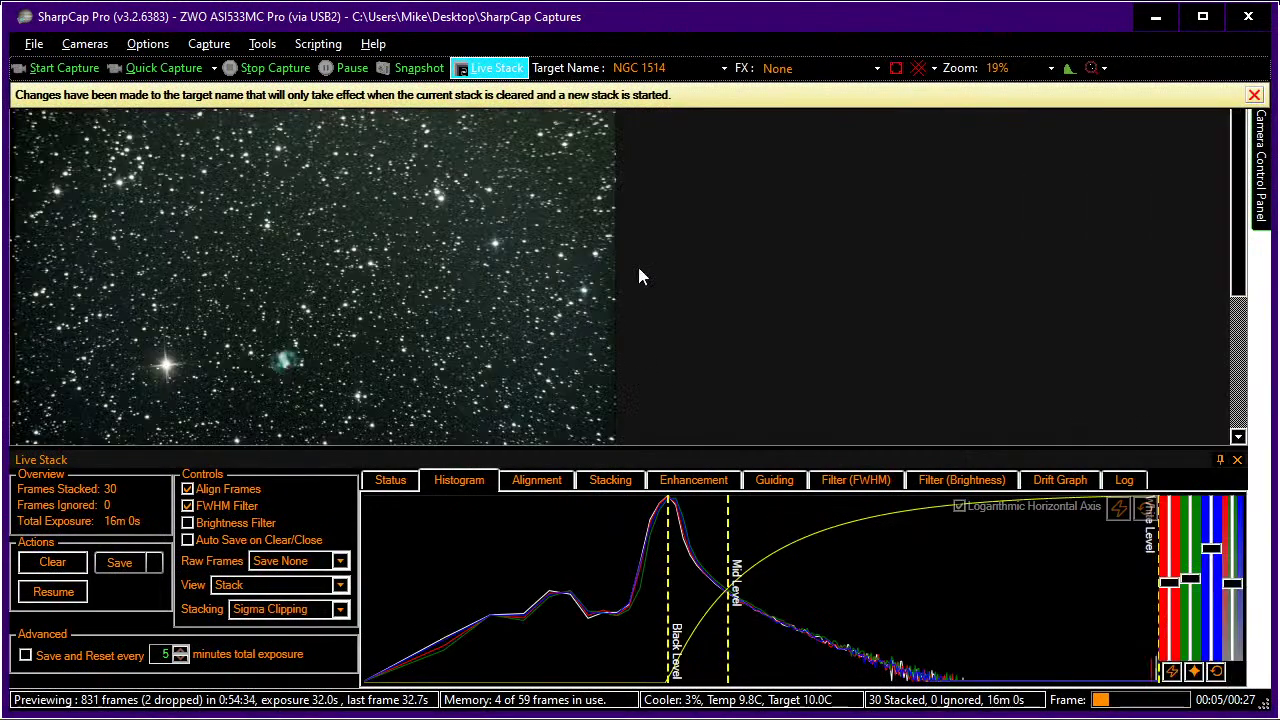
left_click(55, 563)
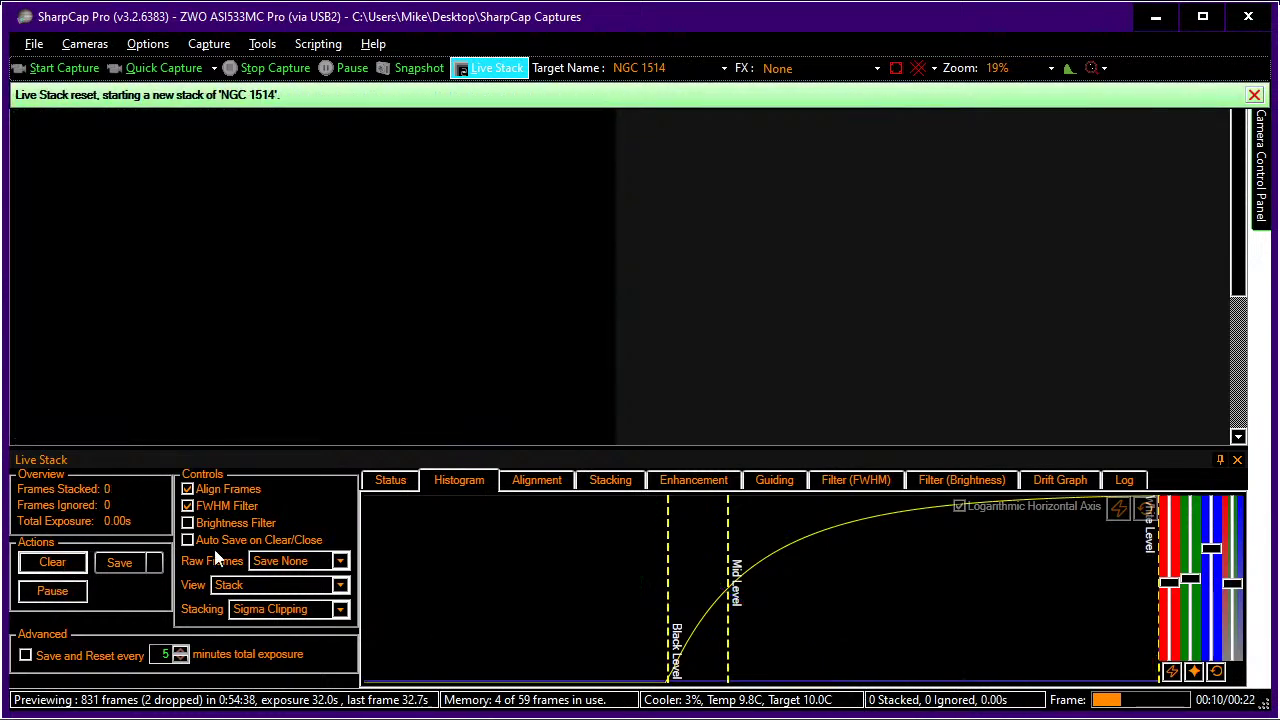
left_click(1220, 461)
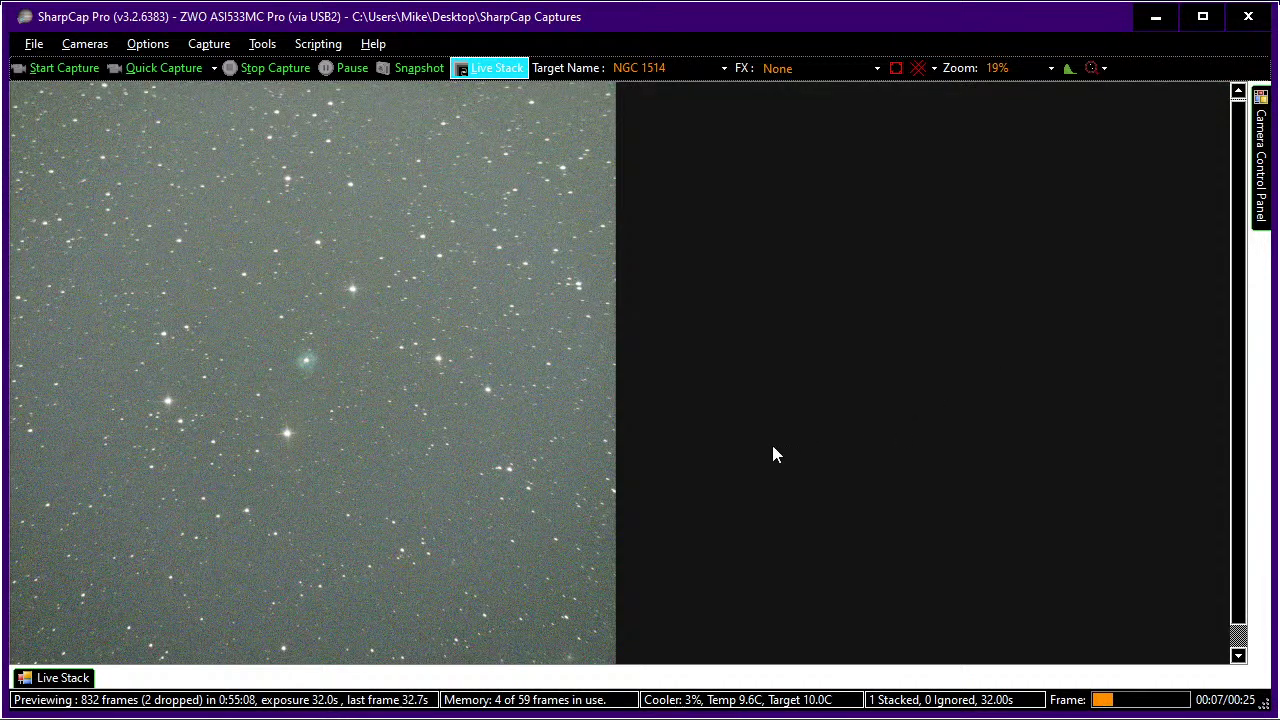
Raise the black level in the live stack histogram to darken the sky background, and inspect the nebula up close.
left_click(78, 677)
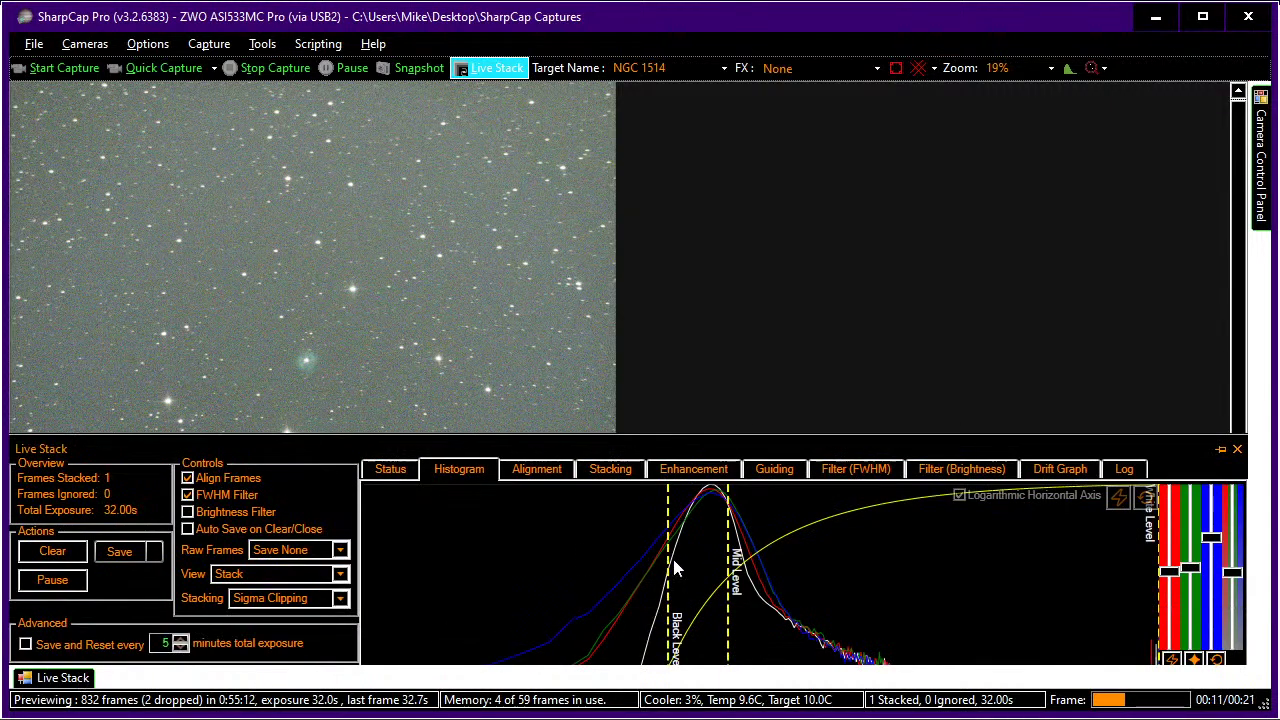
left_click_drag(668, 566, 770, 566)
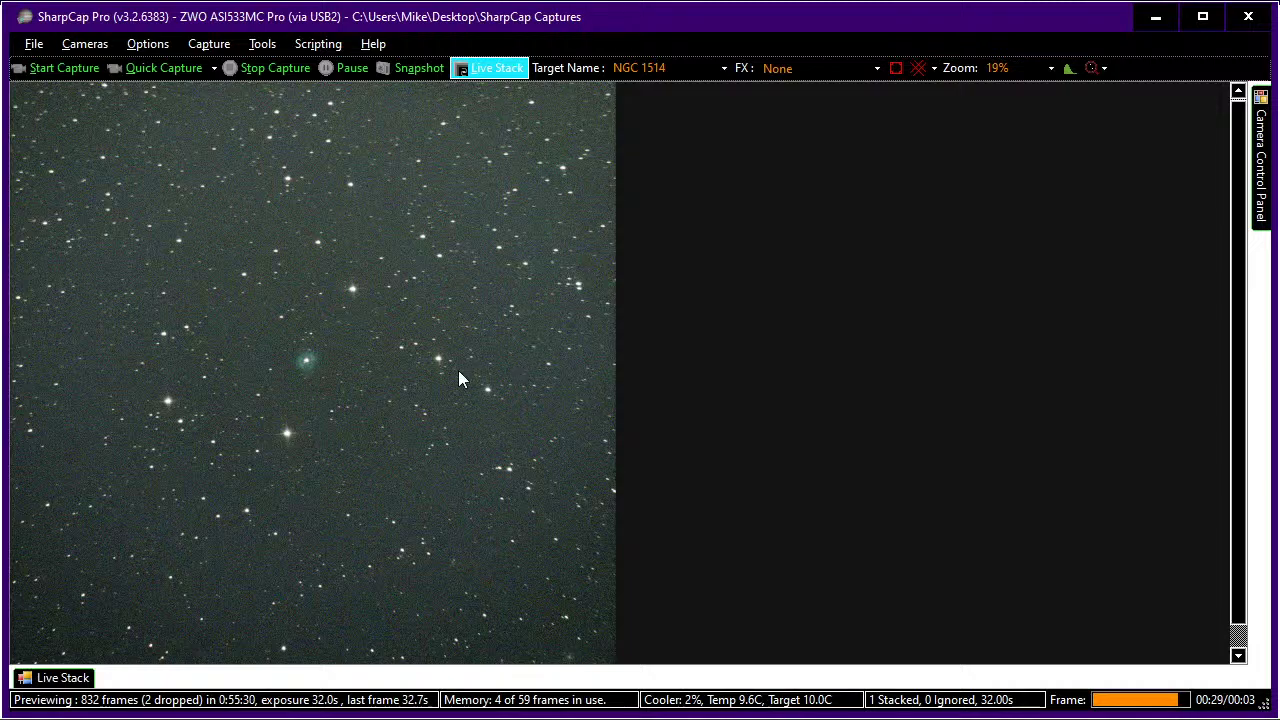
scroll(458, 373, "up", 3)
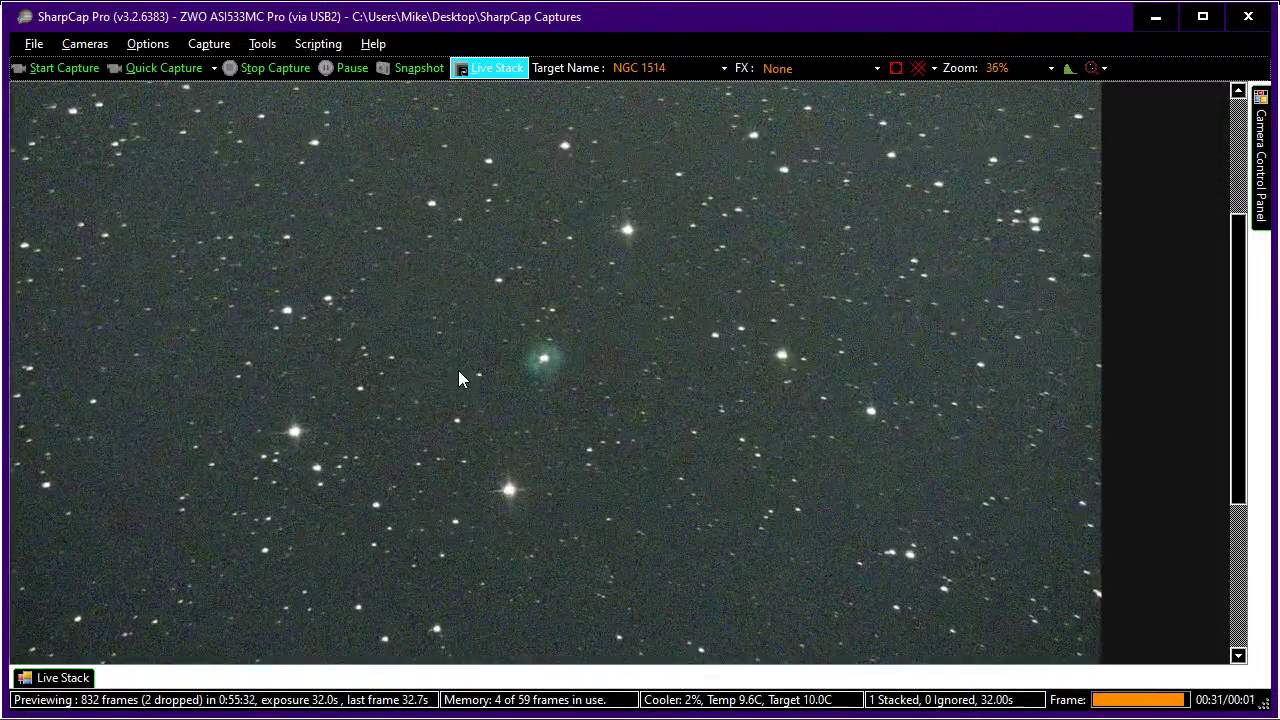
scroll(458, 373, "up", 1)
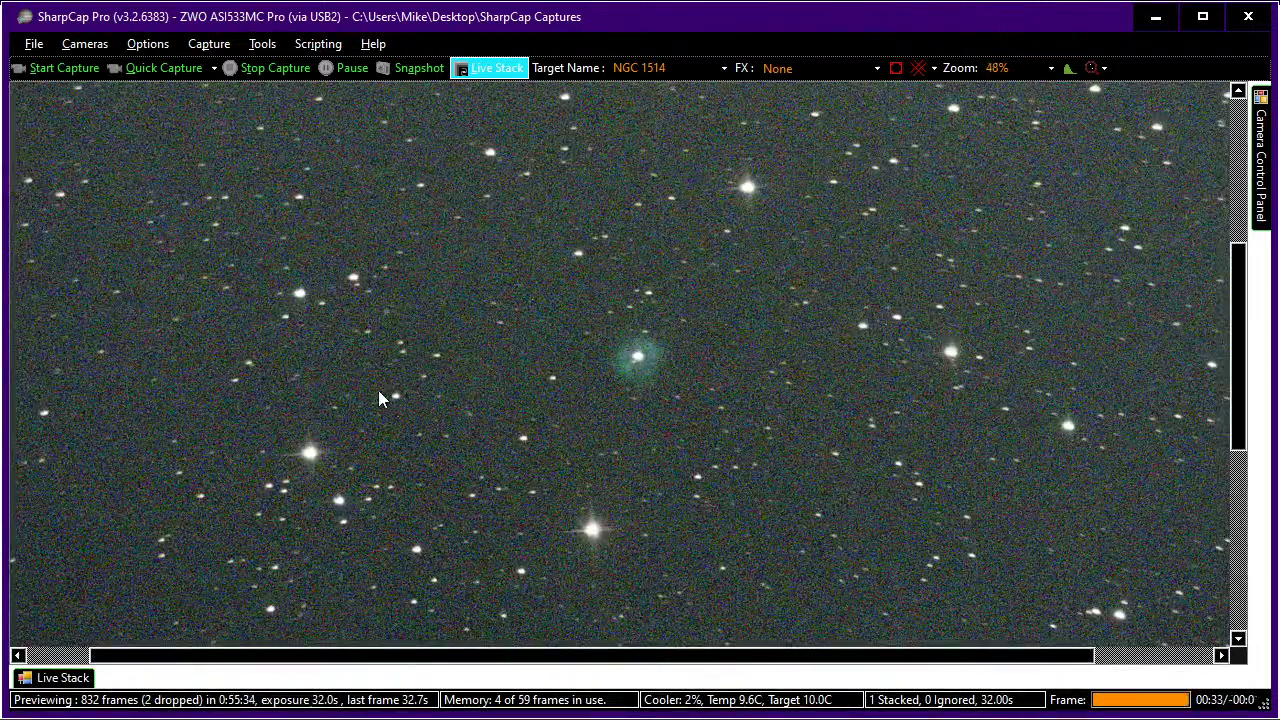
scroll(494, 414, "down", 4)
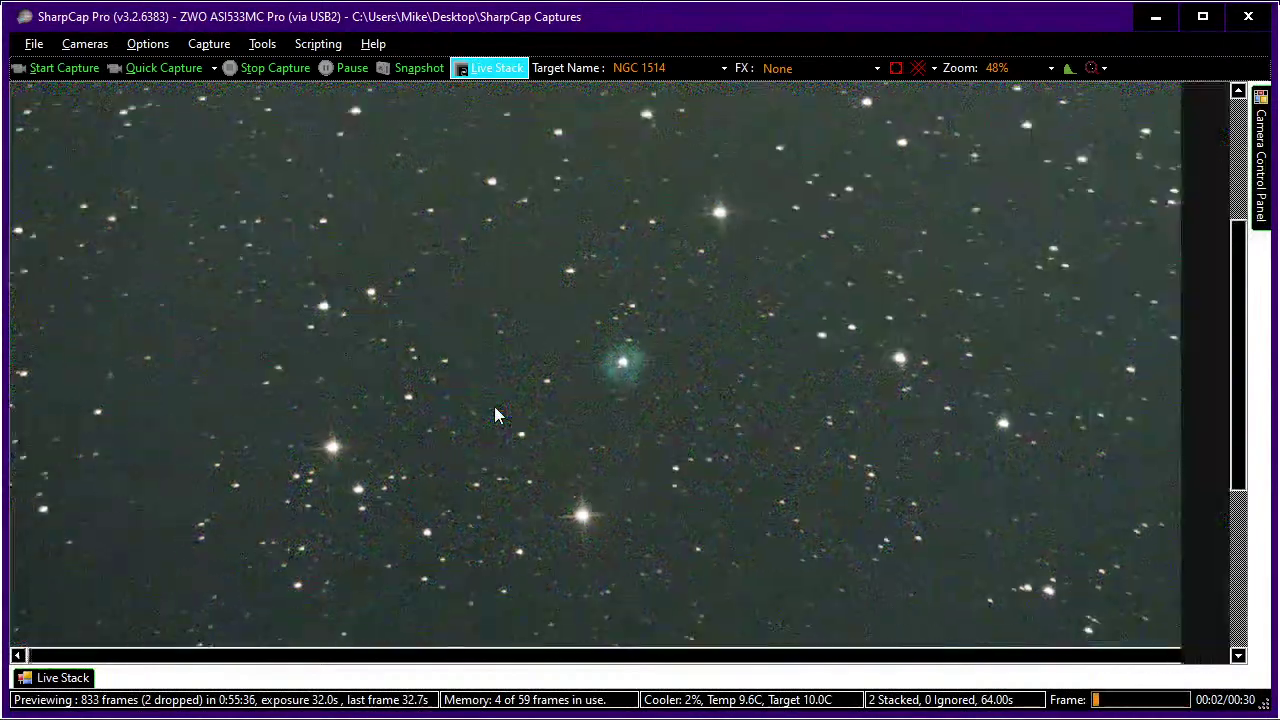
scroll(495, 410, "down", 1)
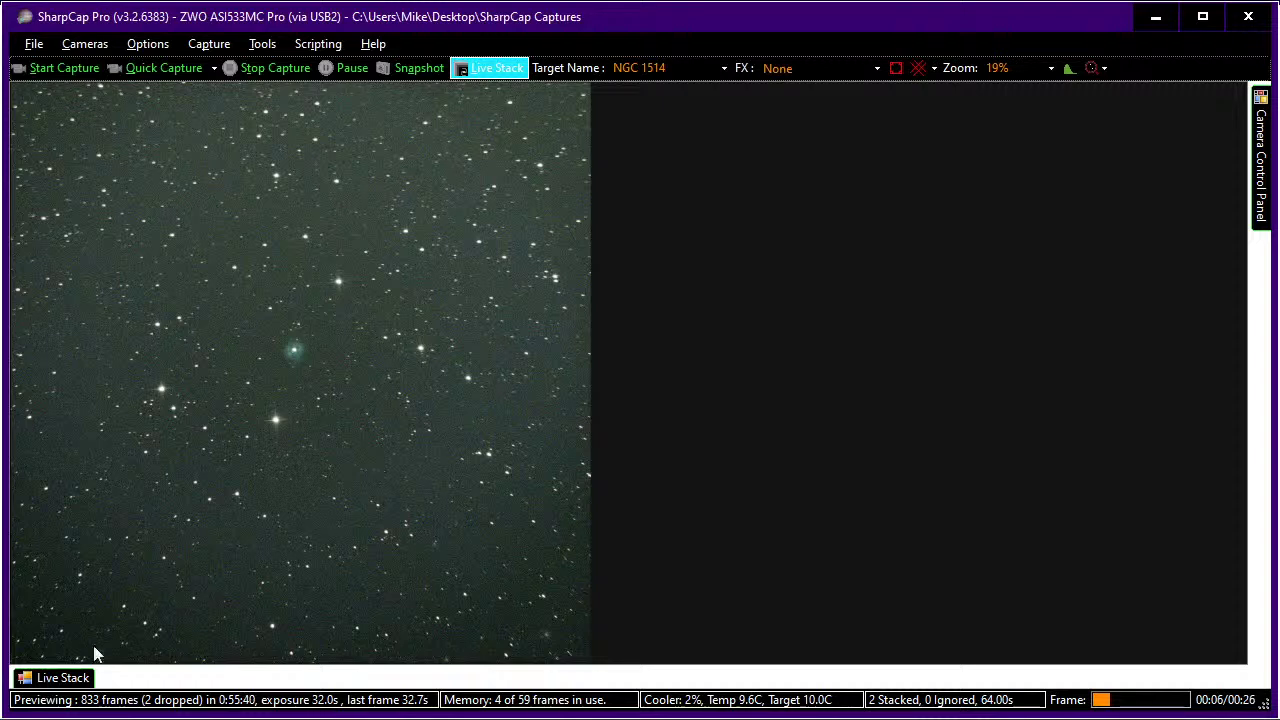
Restart the NGC 1514 live stack from scratch, examine the nebula up close, and show the image full screen.
left_click(60, 678)
left_click(76, 556)
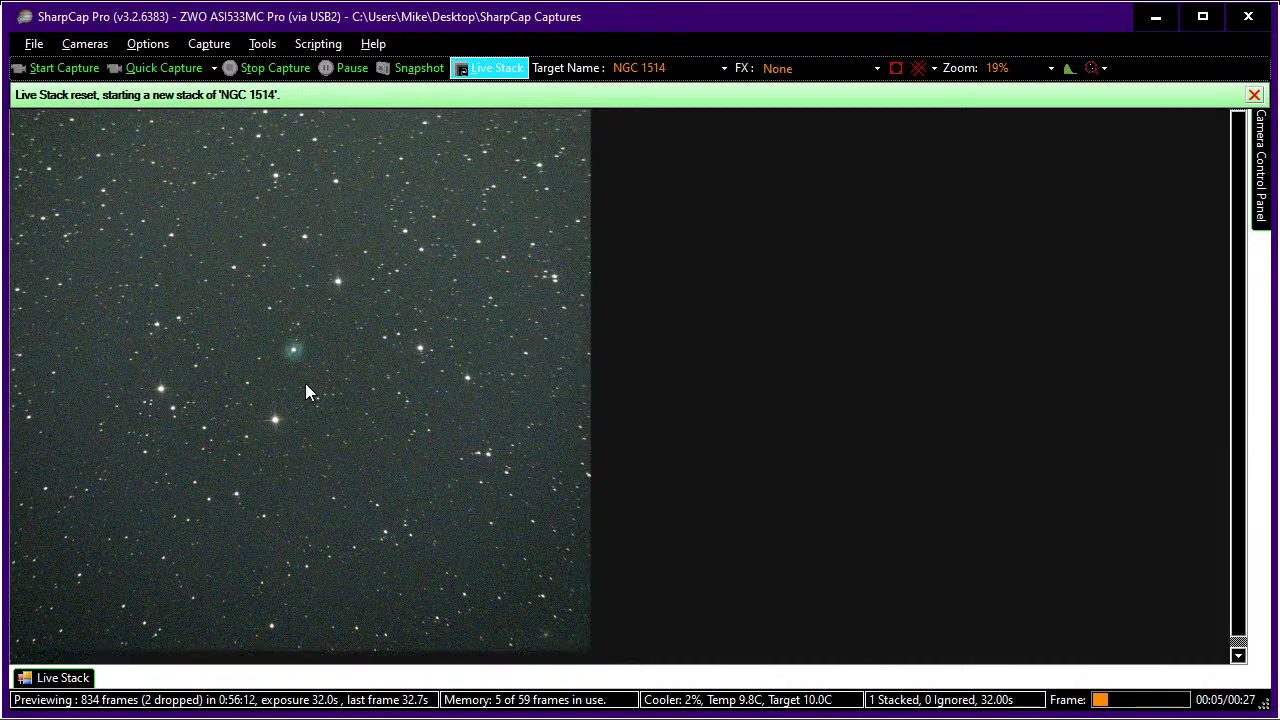
scroll(305, 383, "up", 3)
scroll(305, 385, "up", 3)
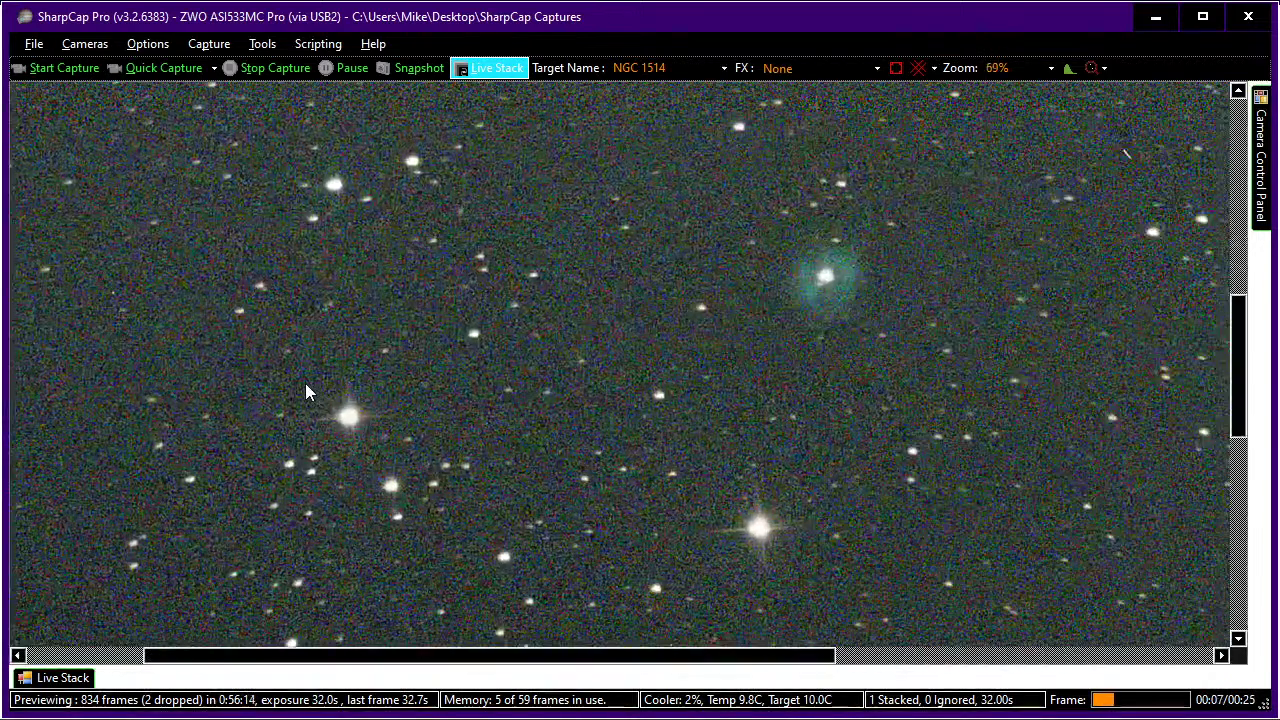
scroll(306, 389, "down", 5)
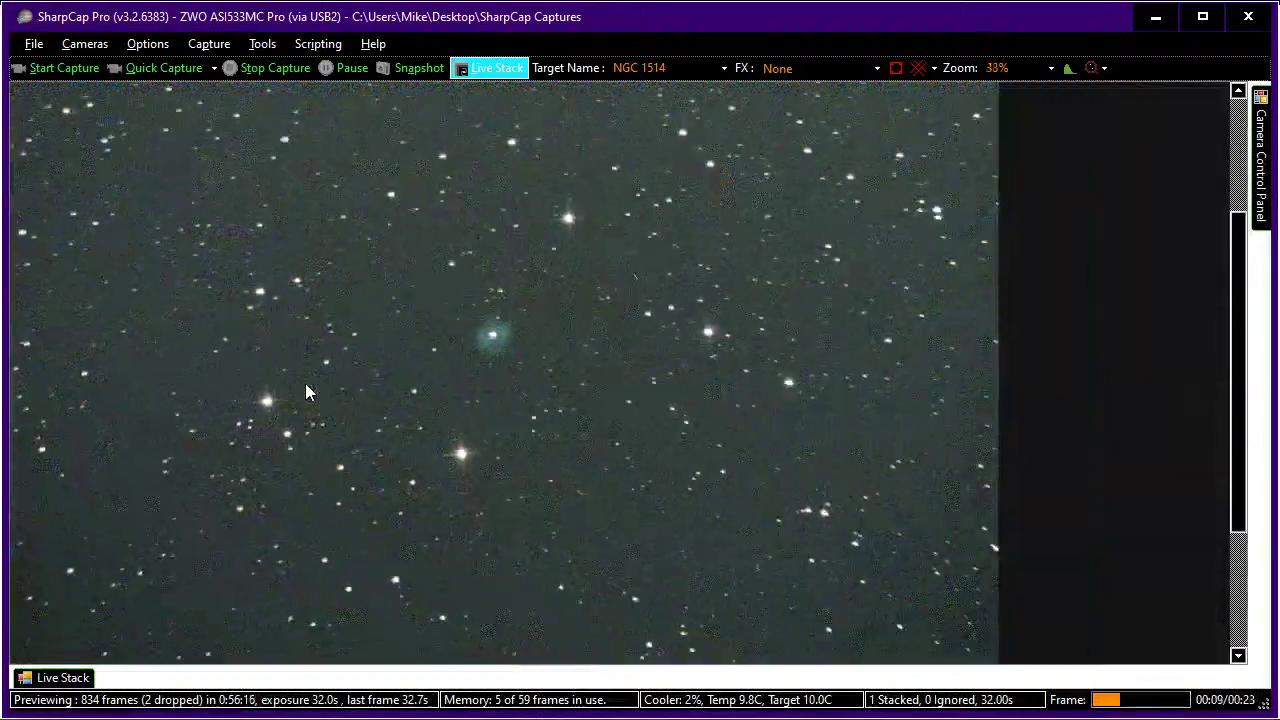
scroll(305, 390, "down", 2)
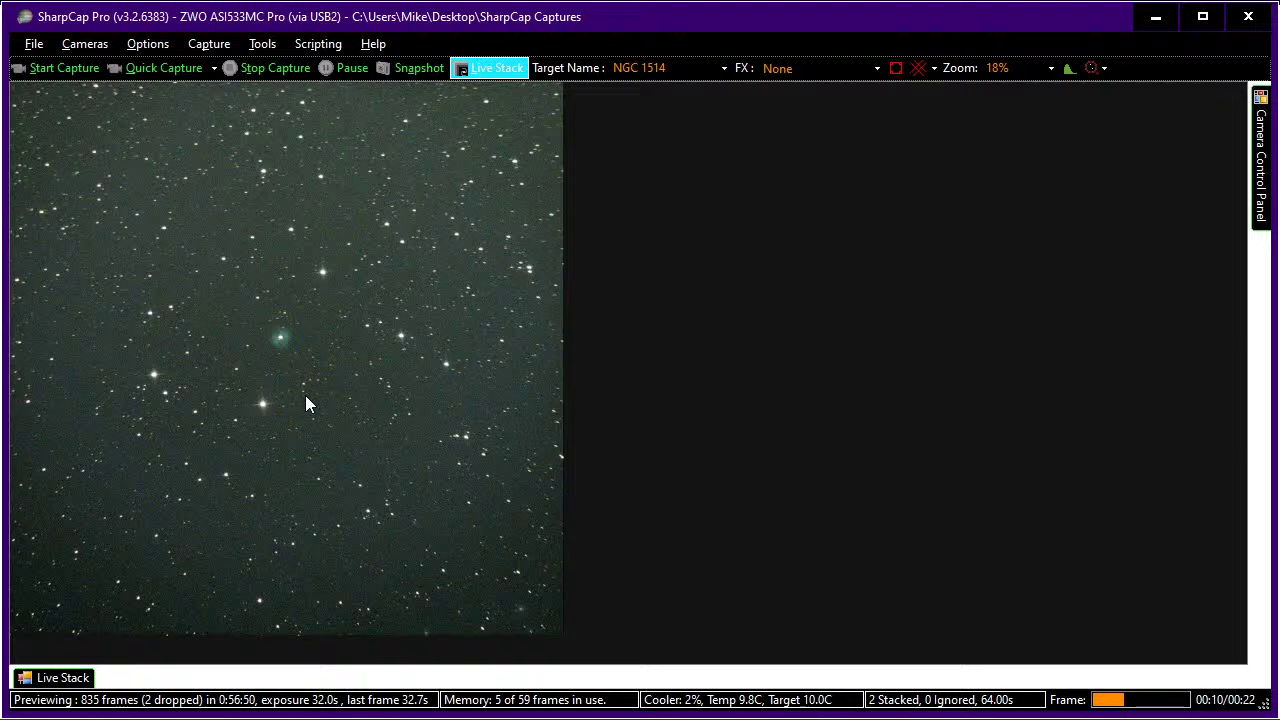
key("F11")
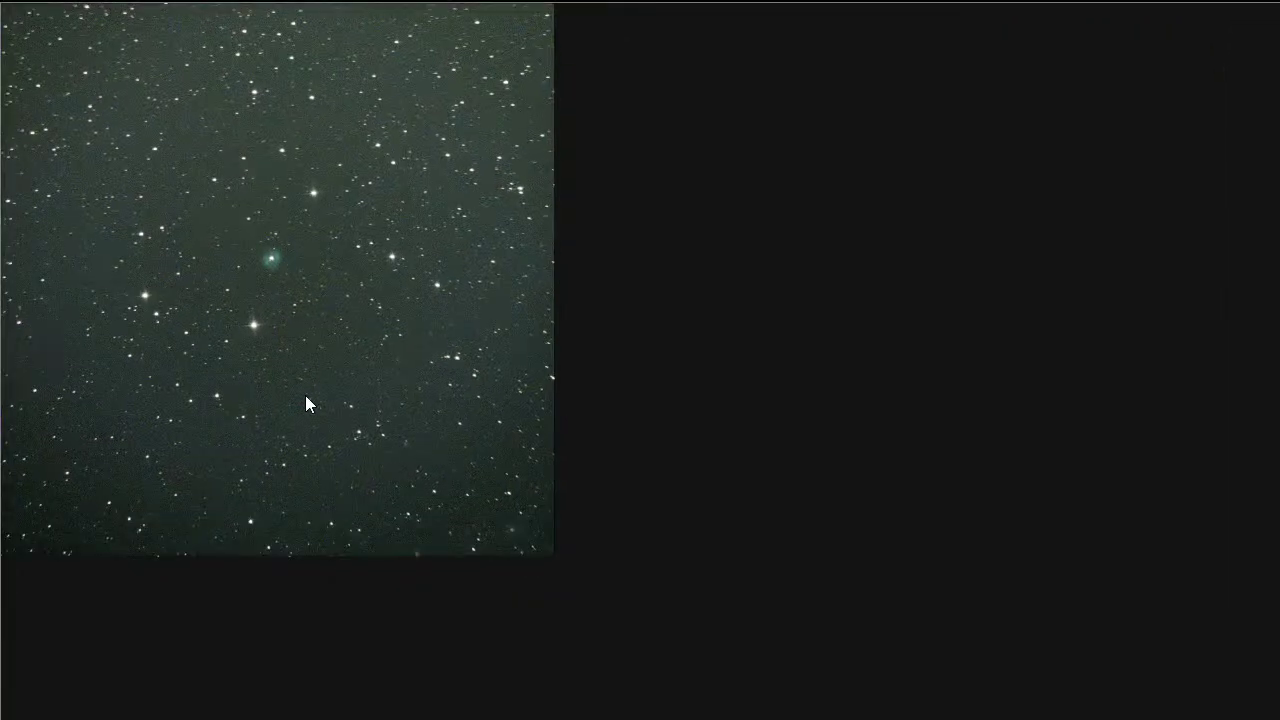
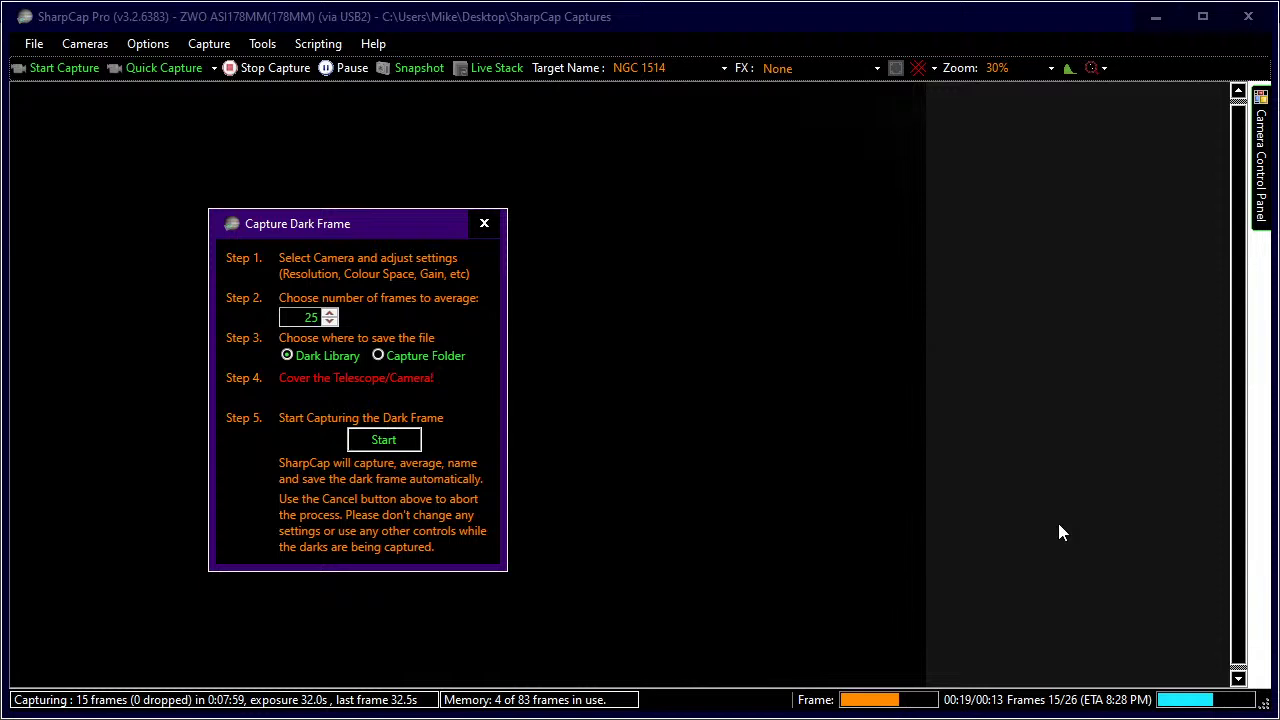
Shorten the ASI178MM camera's exposure to 1000 ms now that the dark frame capture is over.
mouse_move(1256, 207)
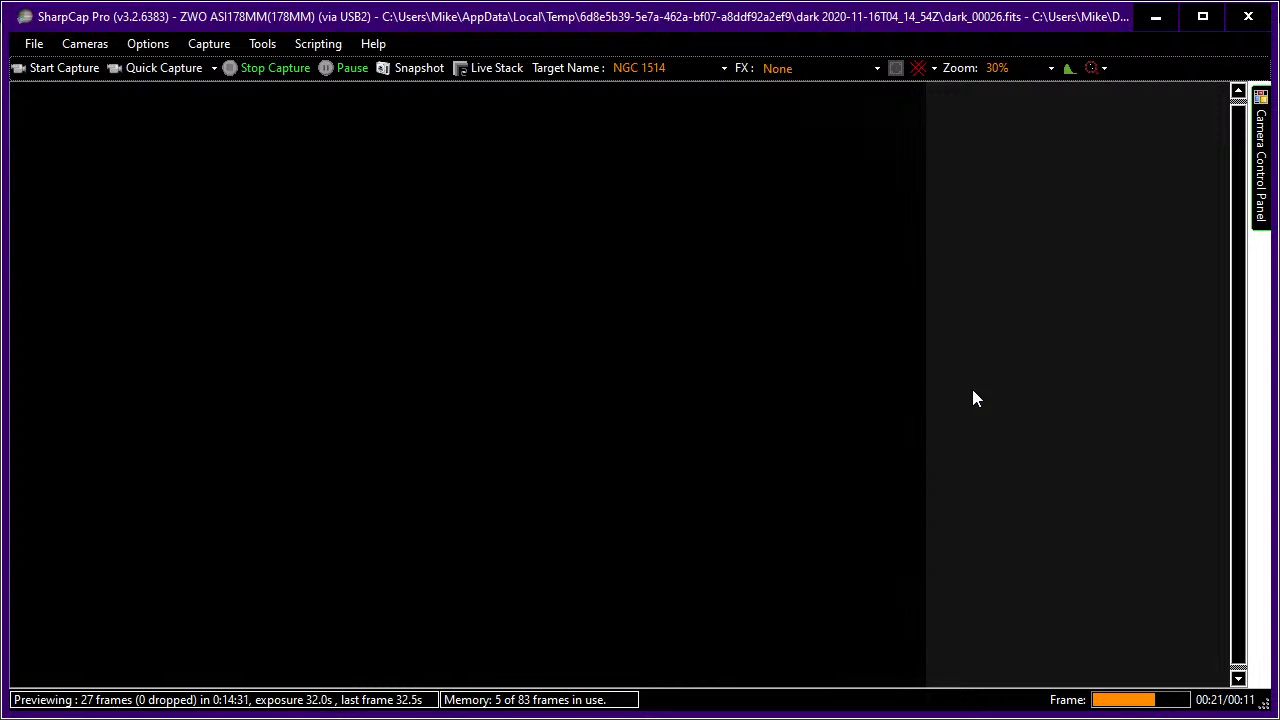
mouse_move(1263, 180)
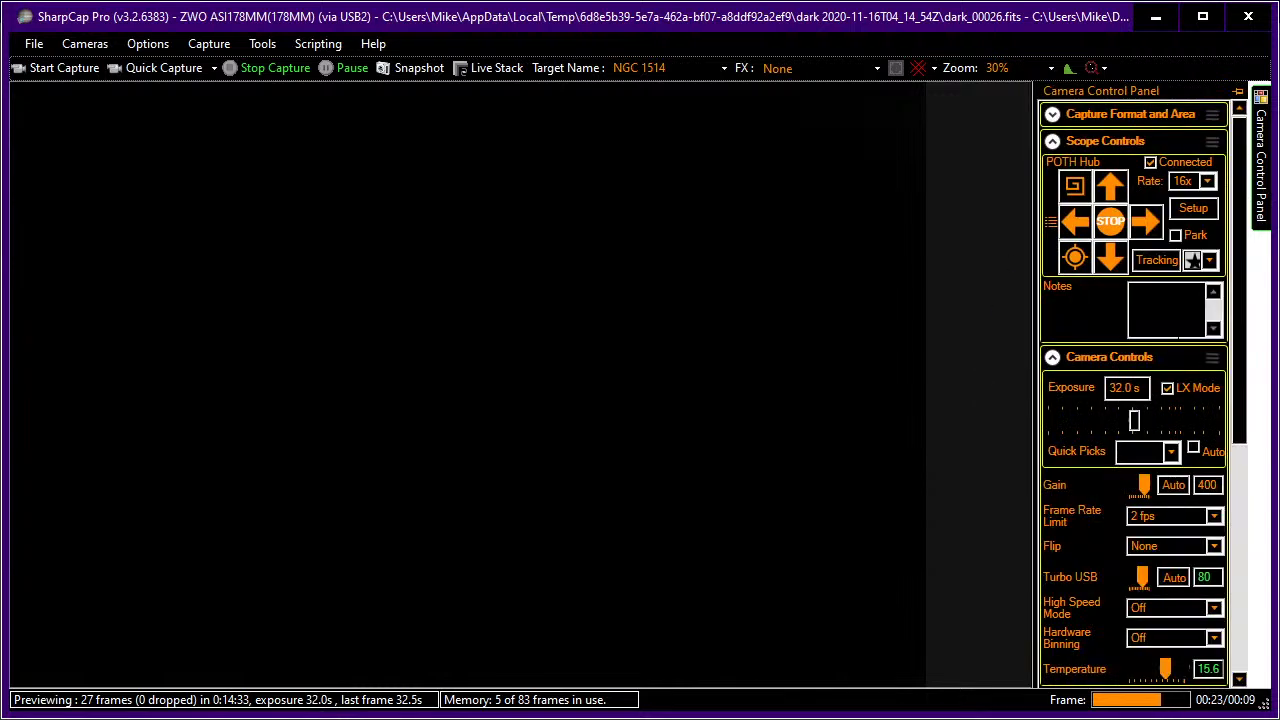
left_click_drag(1125, 421, 1062, 424)
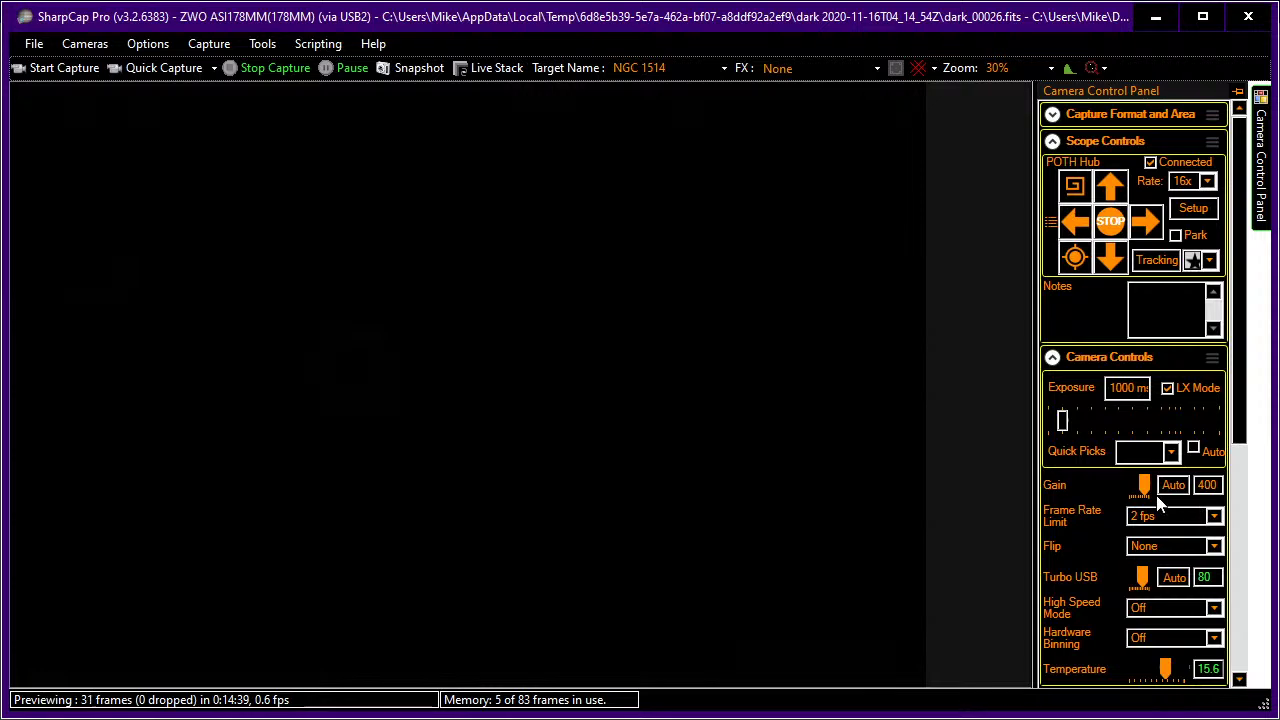
scroll(1137, 549, "down", 4)
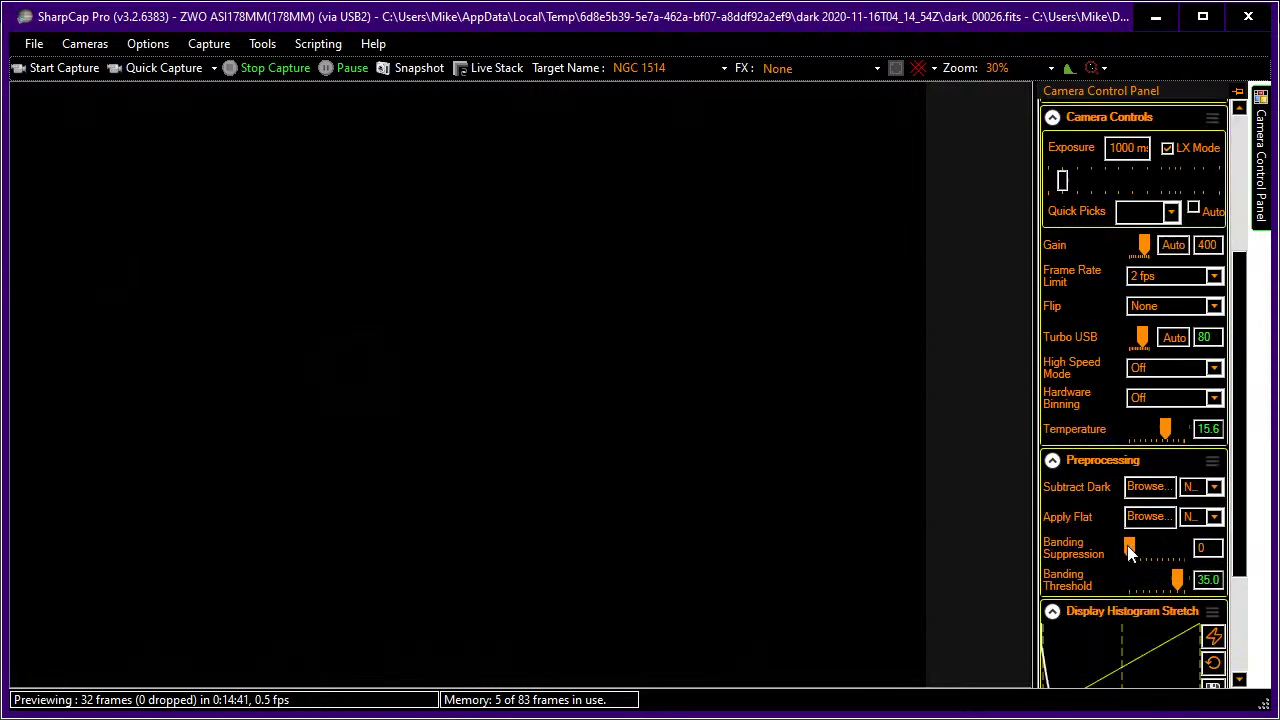
Auto-stretch the display histogram of the ASI178MM preview to bring out the faint stars.
left_click(1214, 637)
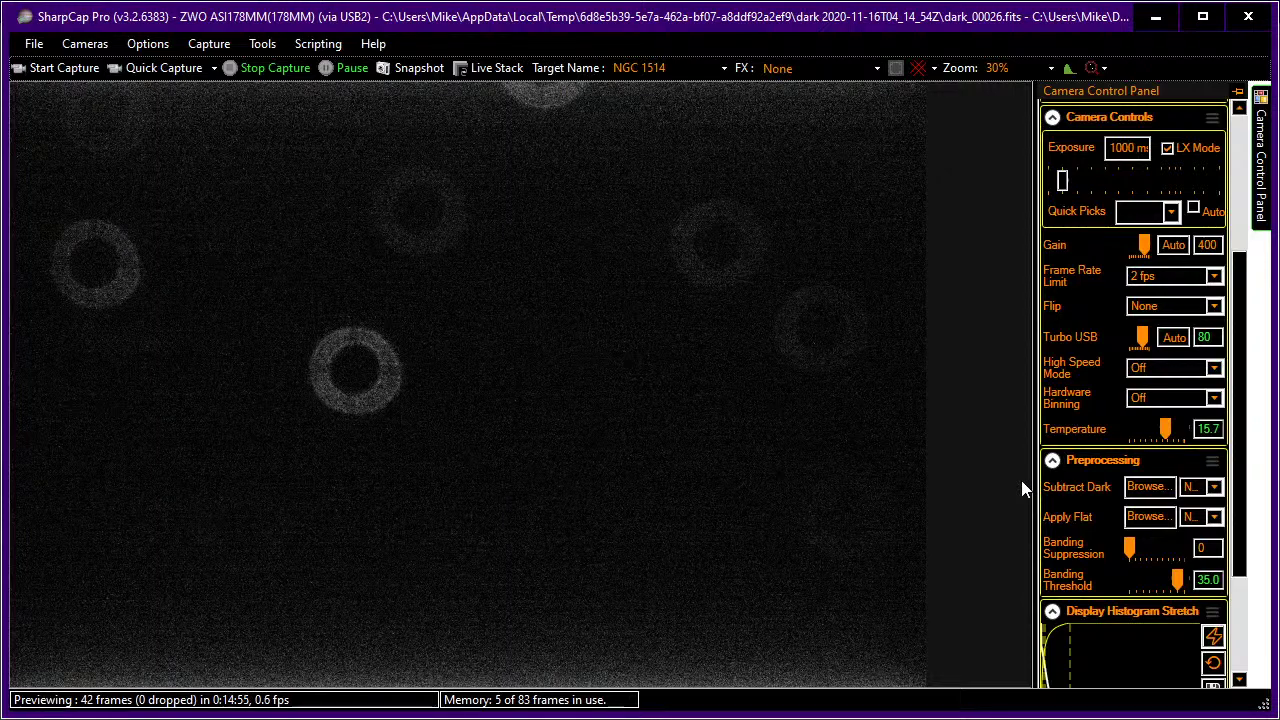
Switch to Stellarium, look over the sky around NGC 1514 for a bright star, and select Capella.
key("alt+Tab")
key("alt+Tab")
key("alt+Tab")
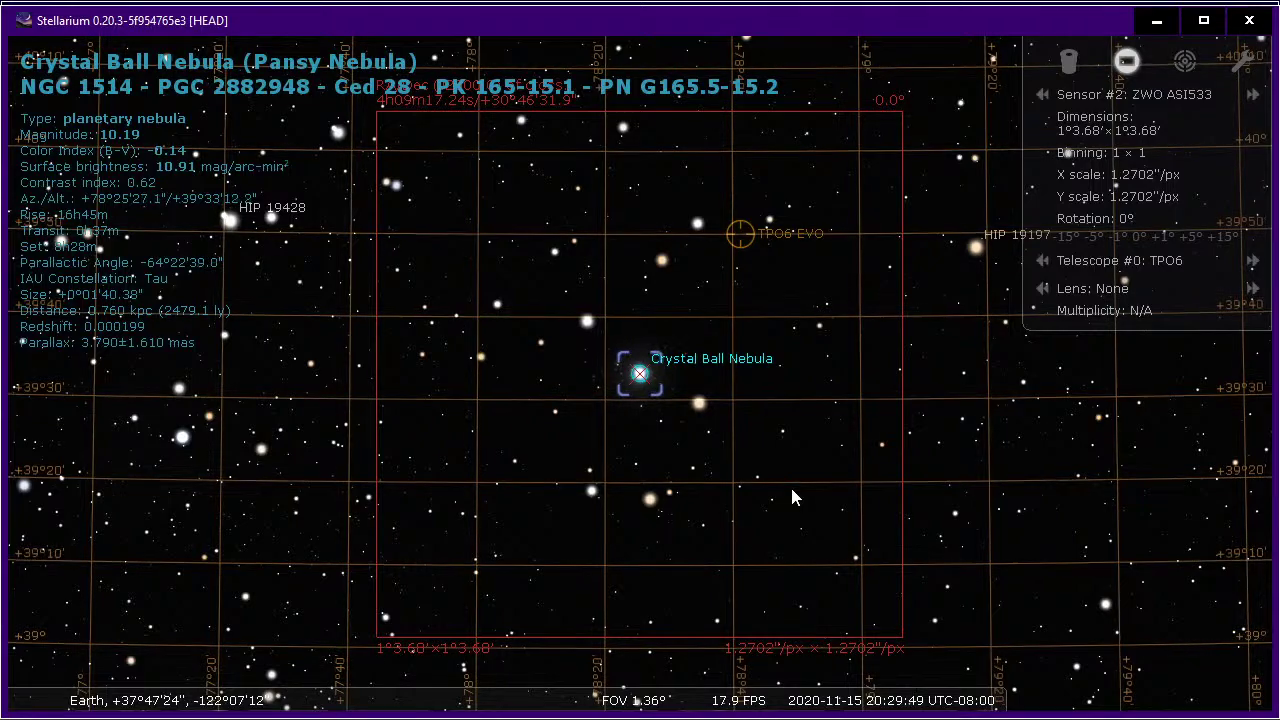
scroll(792, 490, "down", 3)
scroll(792, 497, "down", 5)
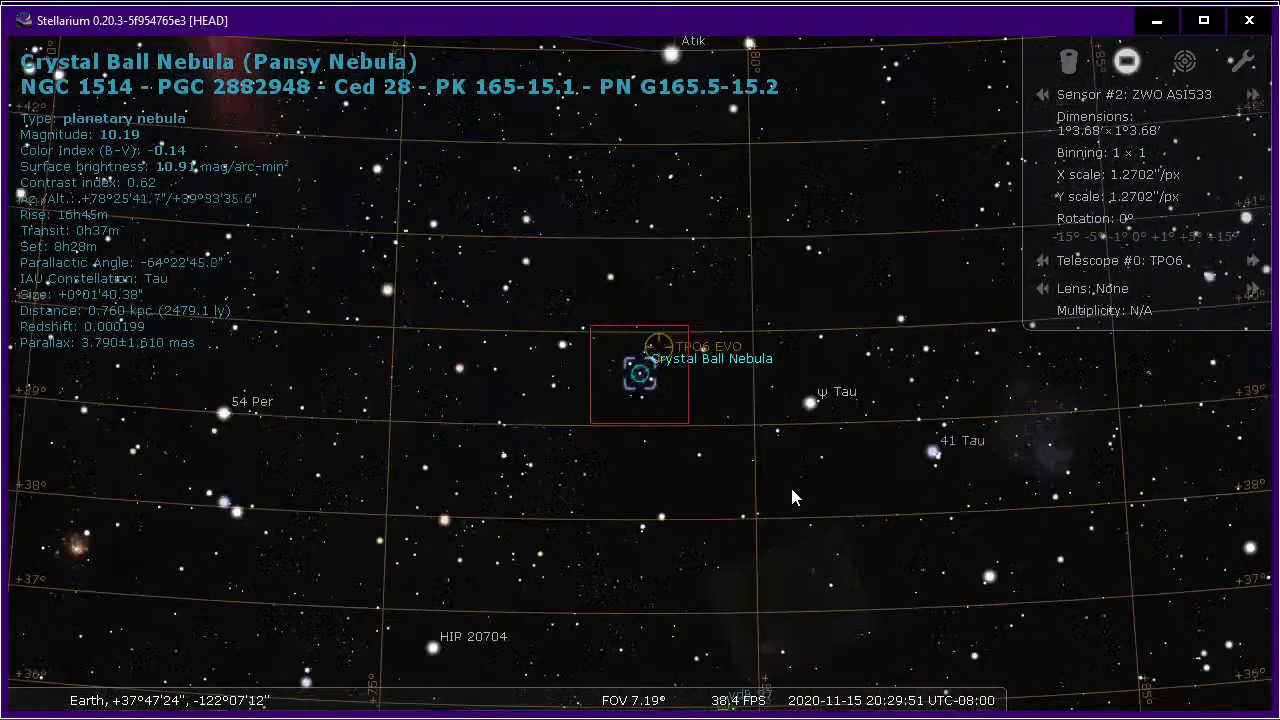
scroll(792, 497, "down", 3)
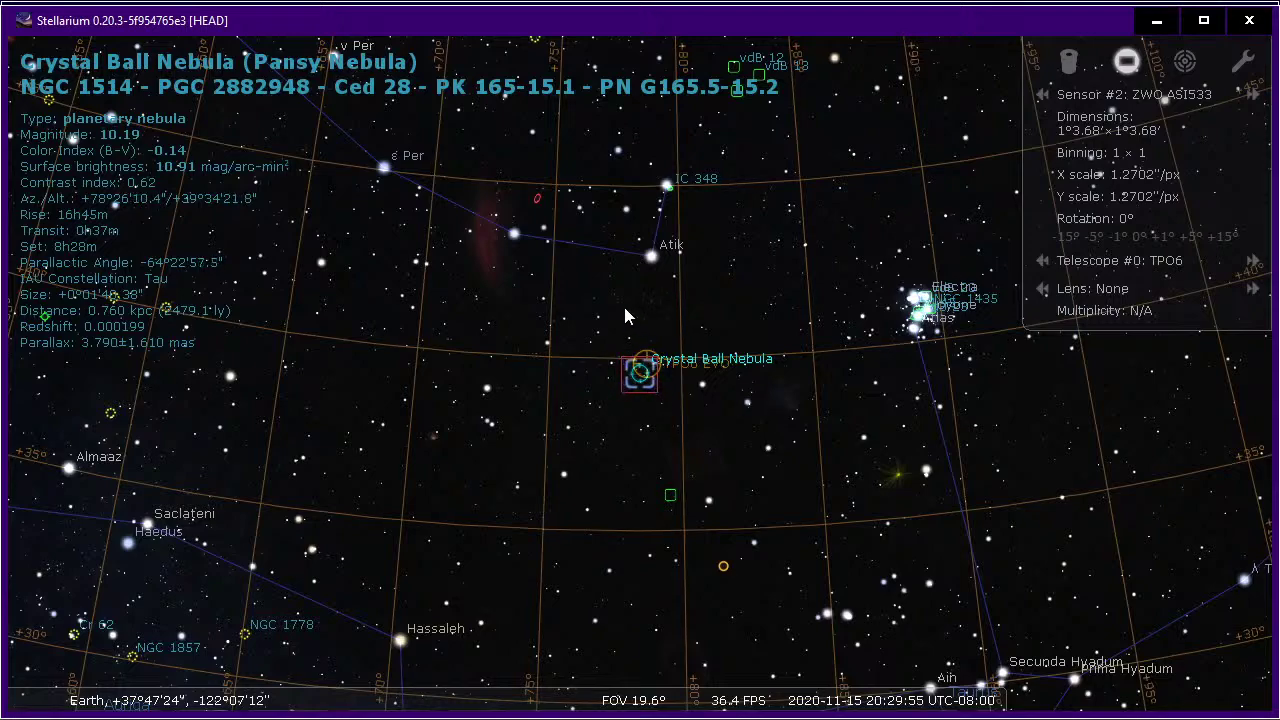
scroll(638, 296, "down", 3)
scroll(640, 305, "down", 2)
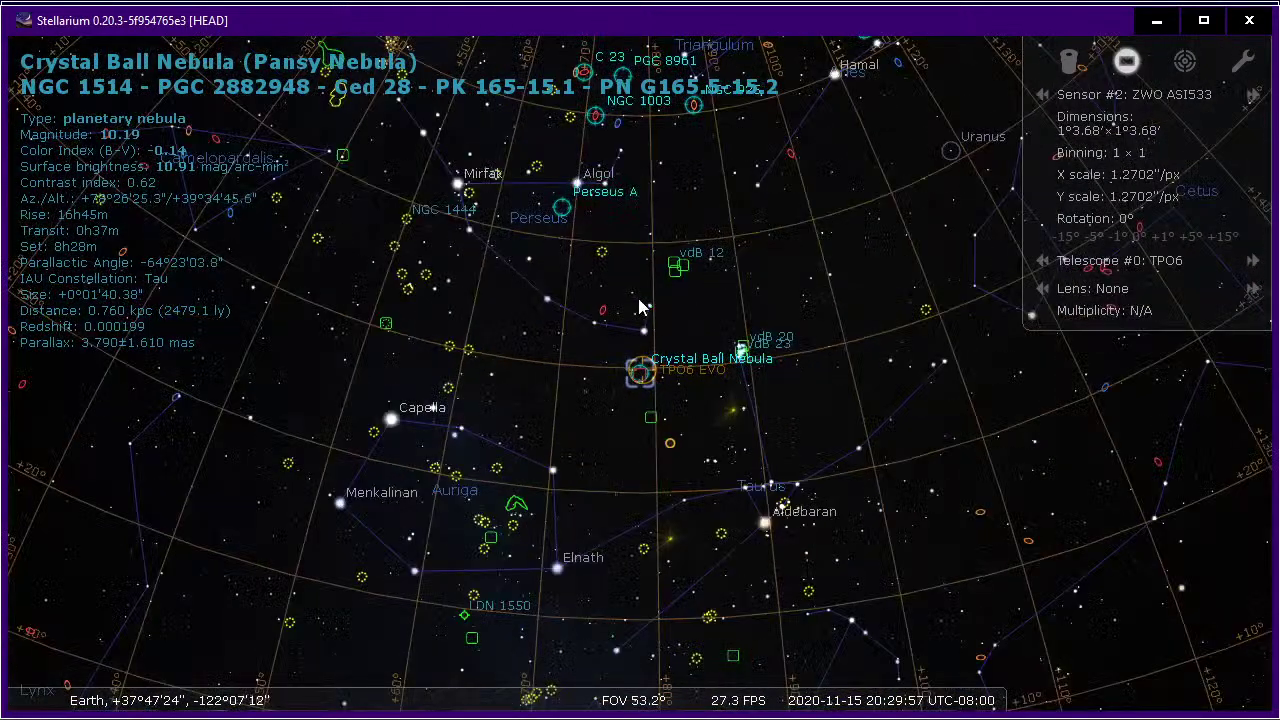
scroll(489, 392, "up", 3)
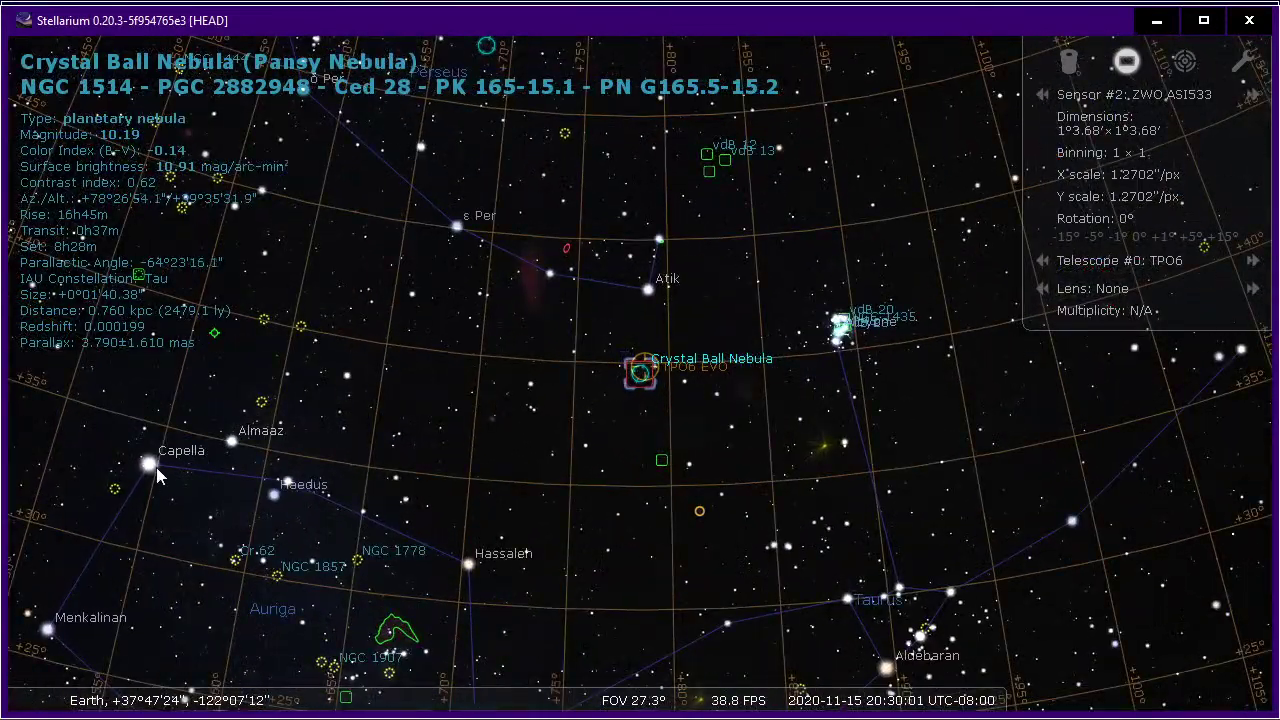
key("alt+Tab")
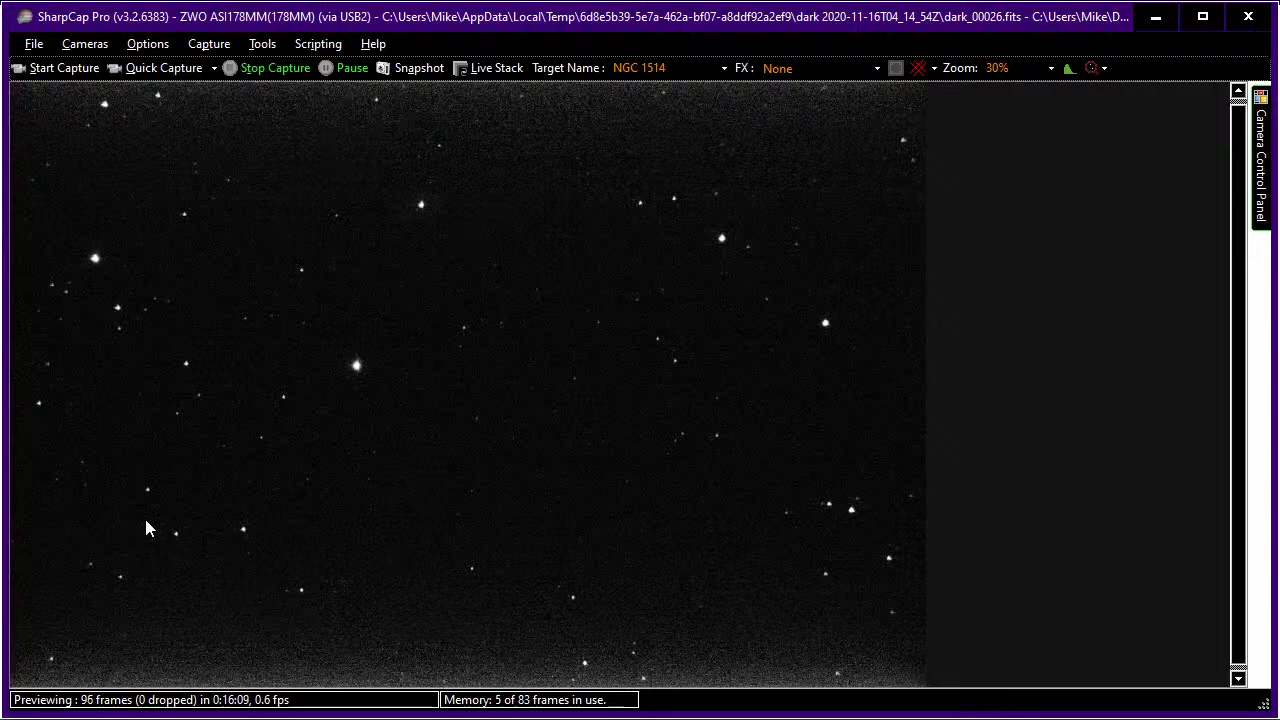
key("alt+Tab")
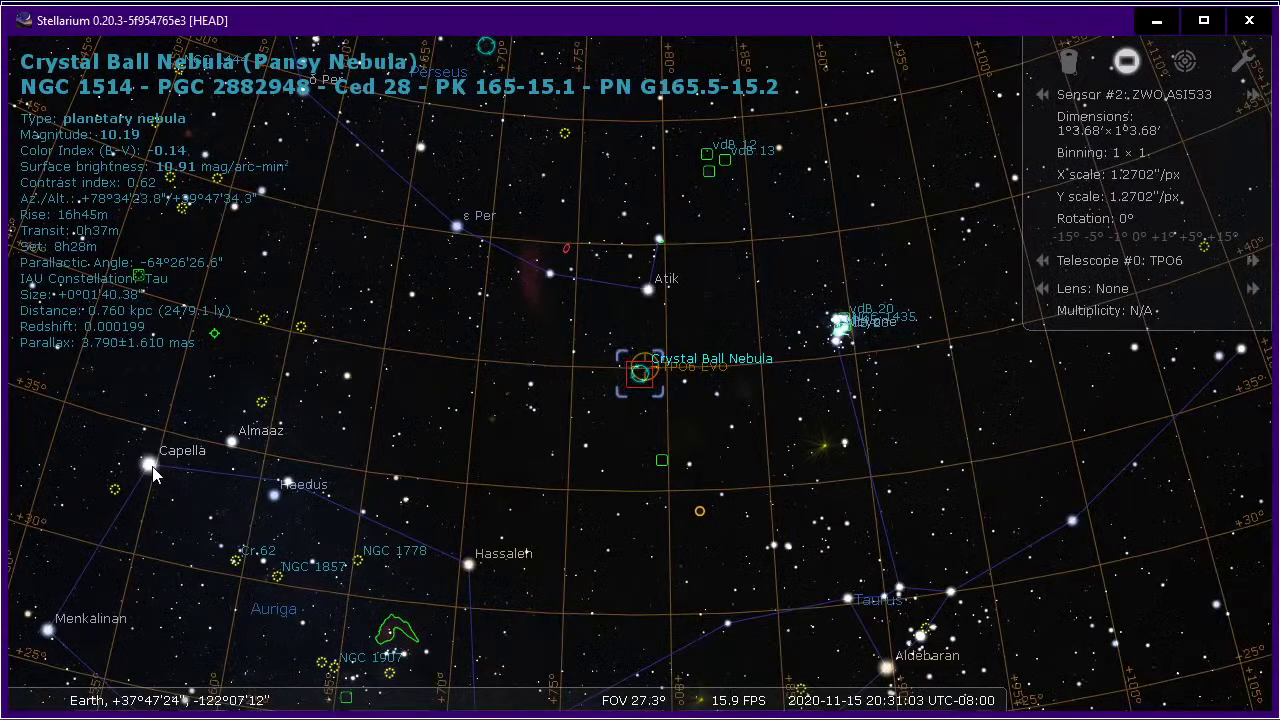
left_click(154, 469)
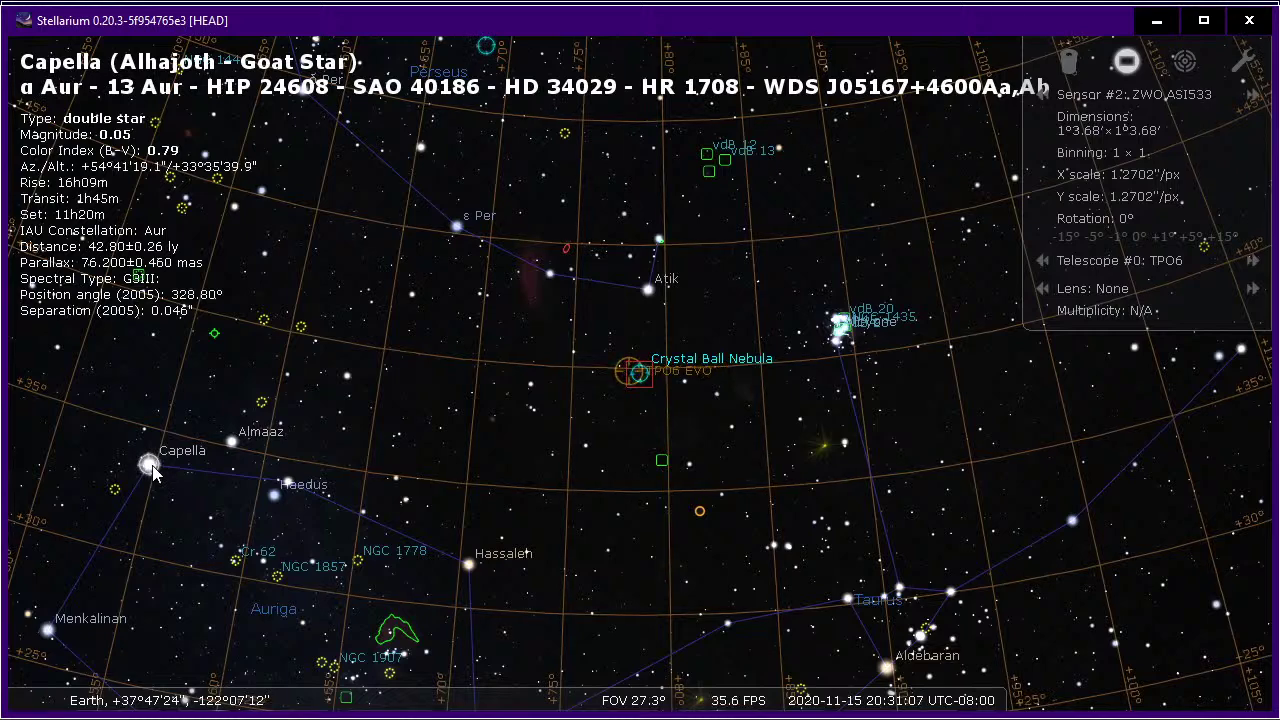
Switch back to SharpCap and inspect Capella's diffraction spikes in the live preview, both up close and in the full frame.
key("alt+Tab")
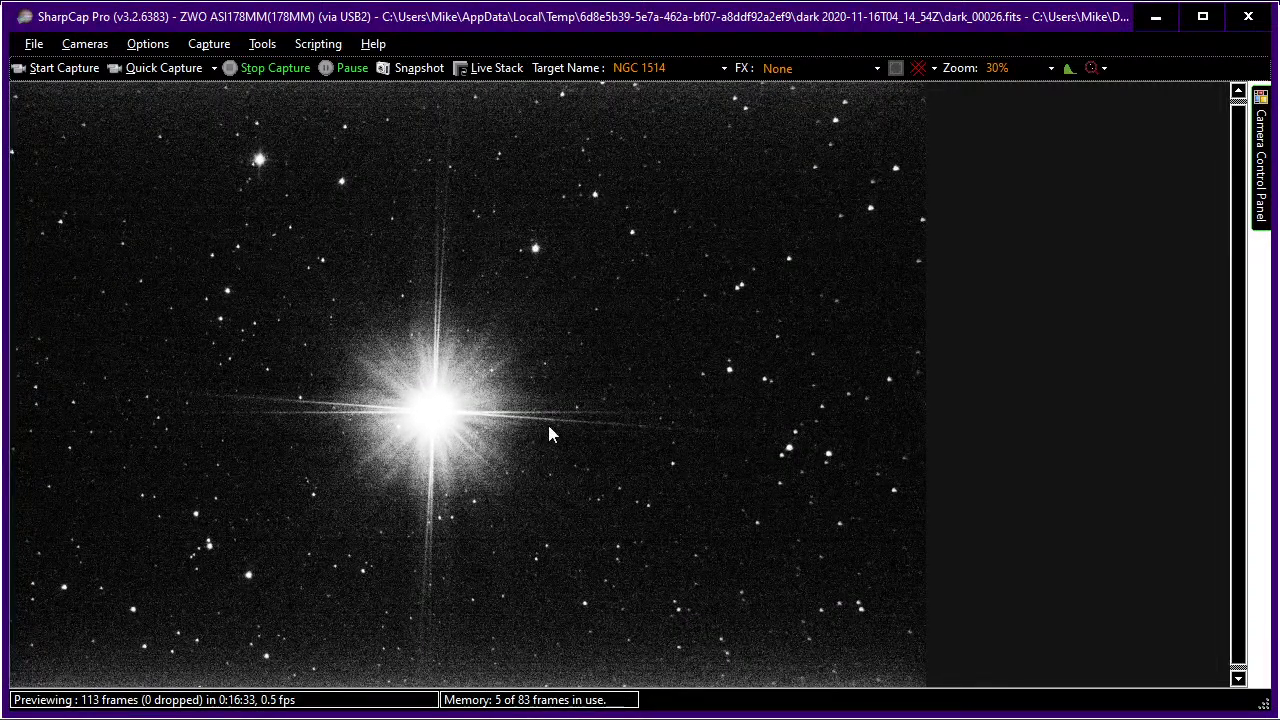
scroll(547, 421, "up", 3)
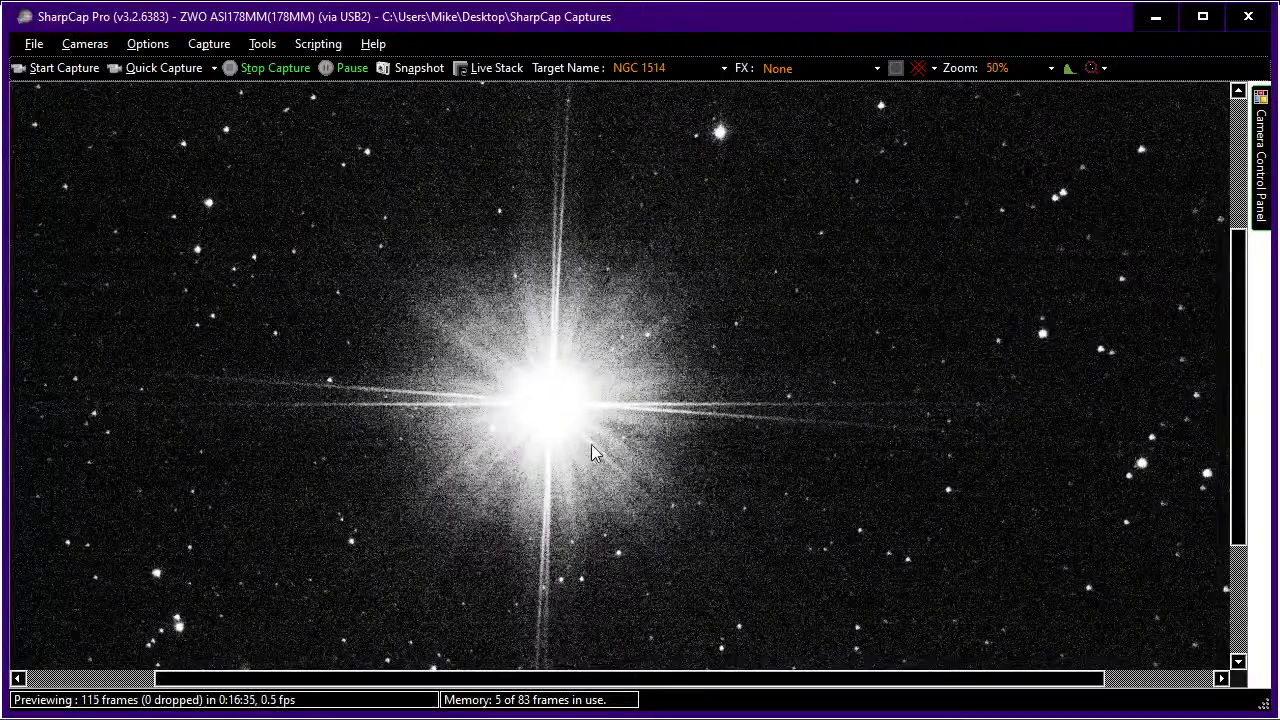
scroll(591, 444, "up", 1)
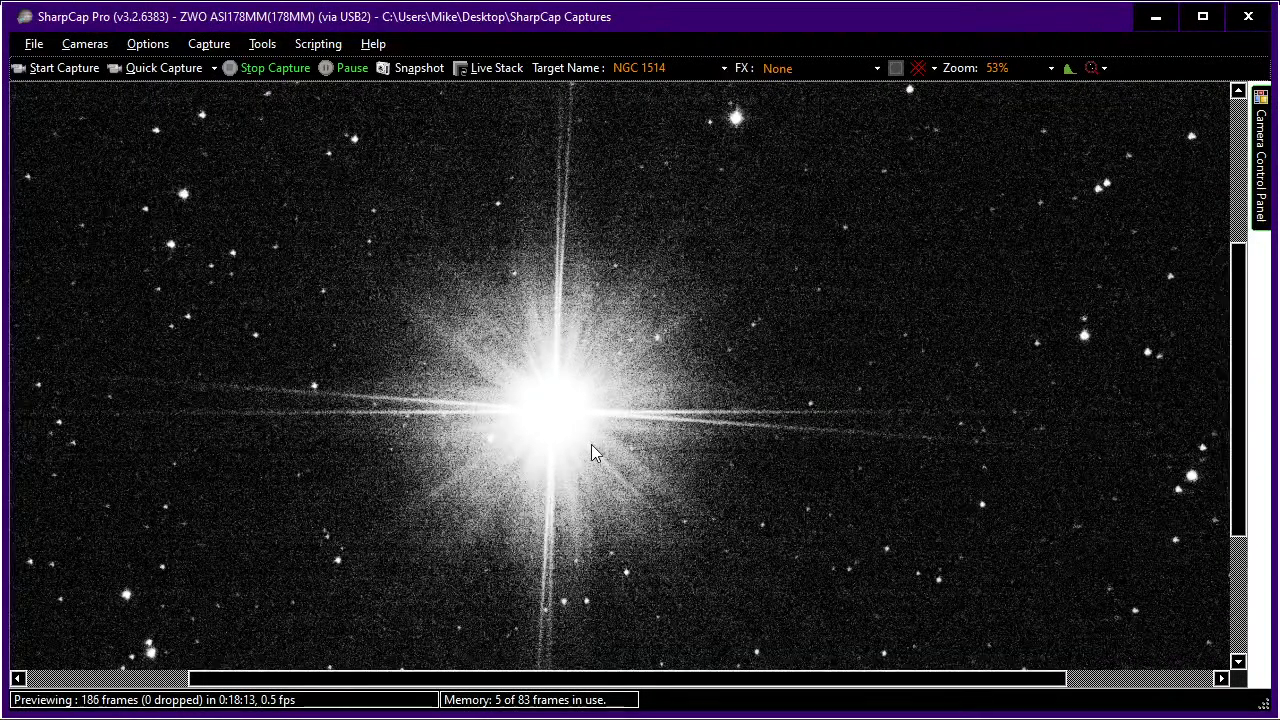
scroll(589, 363, "down", 5)
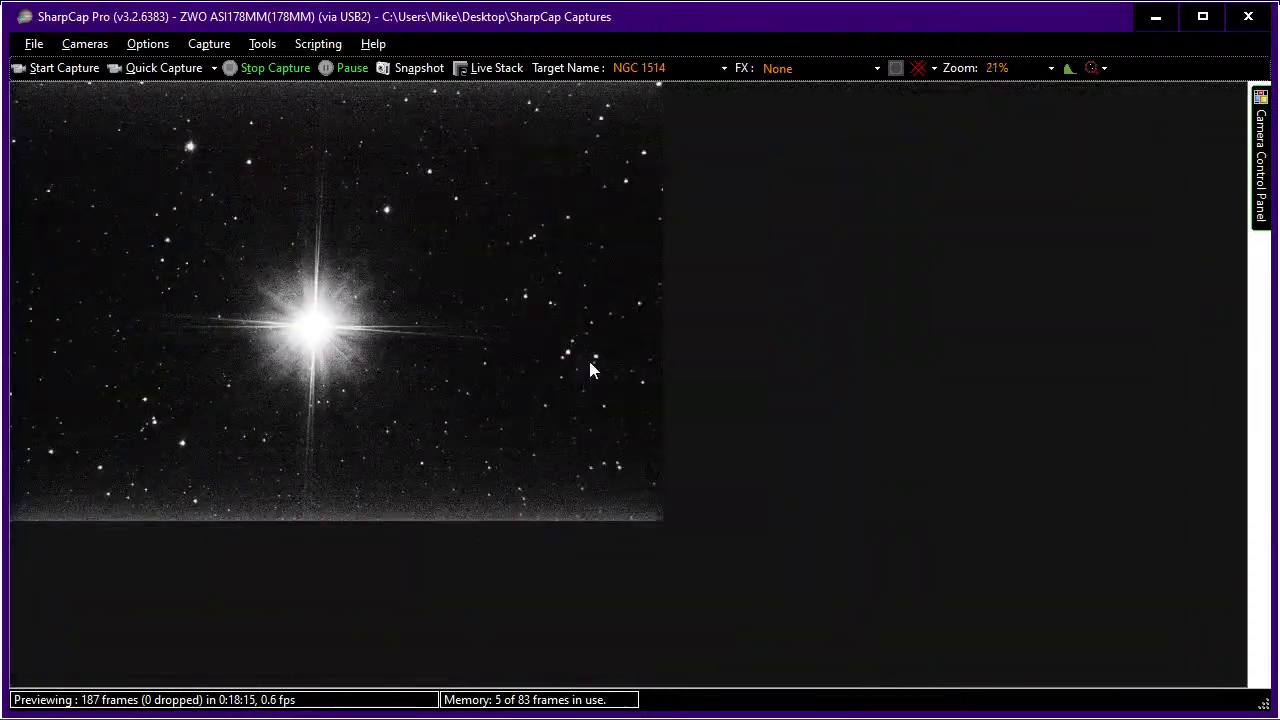
scroll(590, 370, "up", 4)
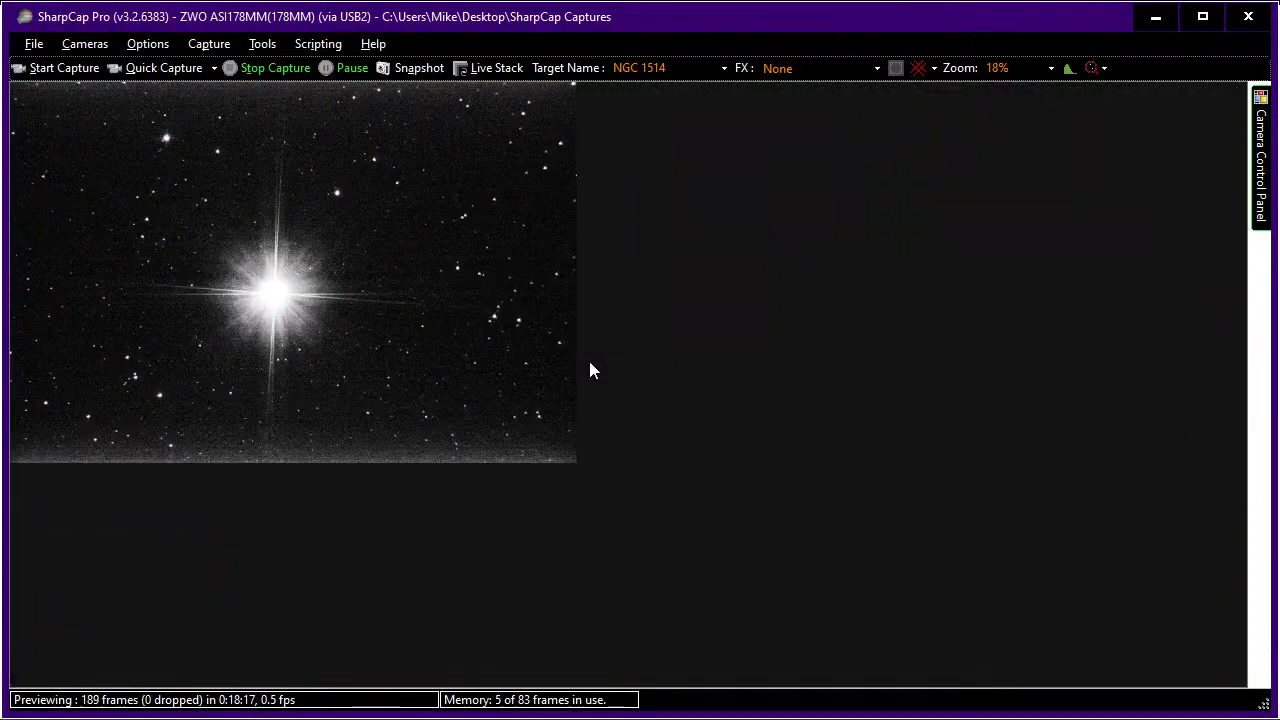
scroll(590, 370, "down", 1)
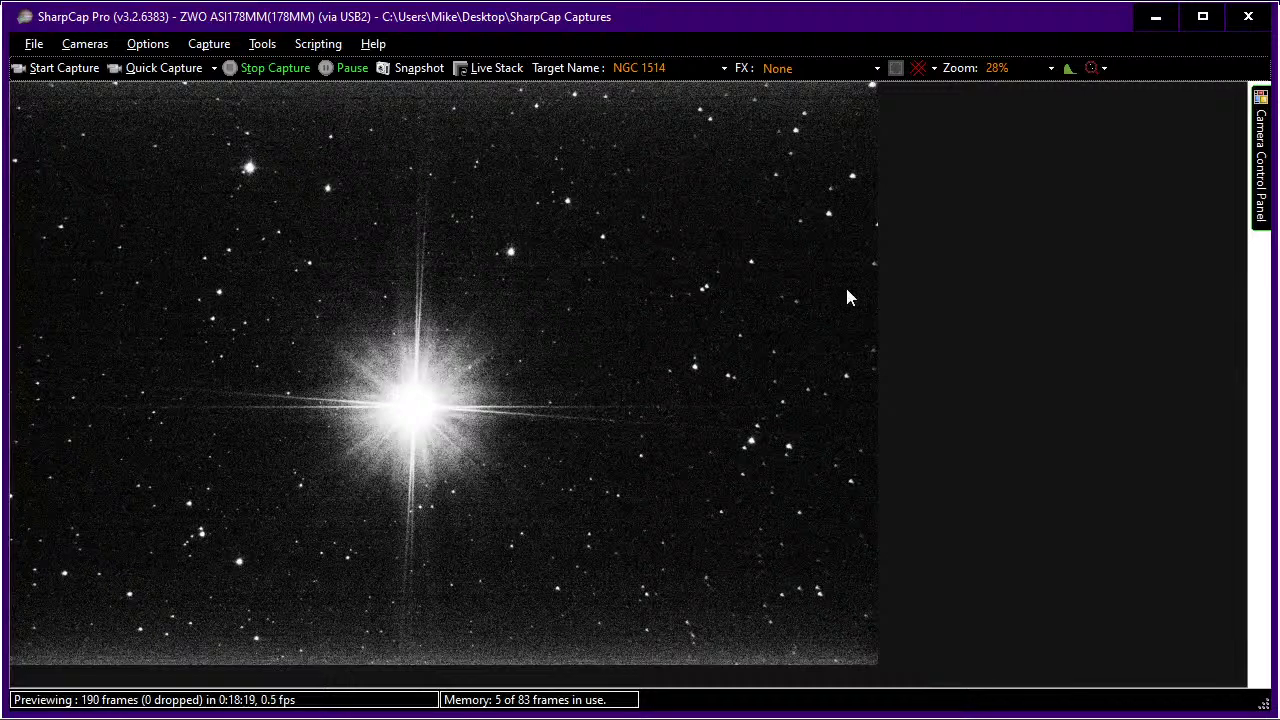
Check the dark frame folders available for subtraction without loading one, and reset the display histogram stretch.
mouse_move(1263, 191)
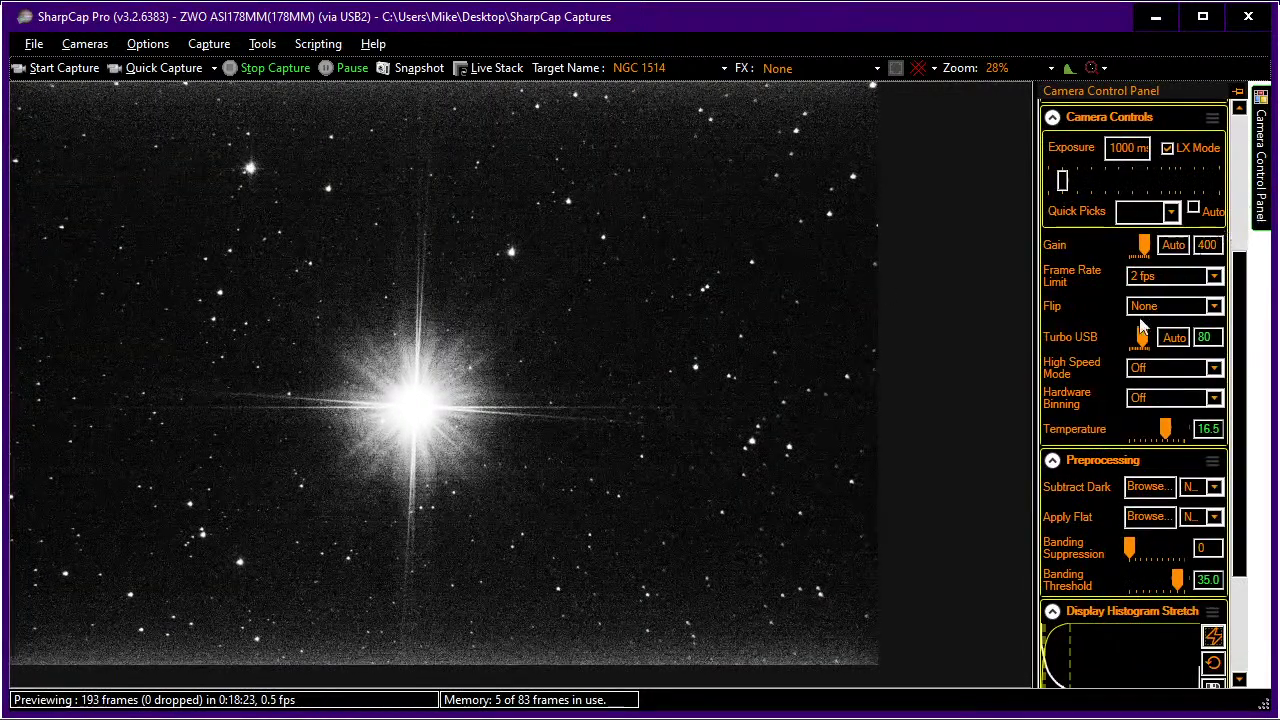
left_click(1148, 487)
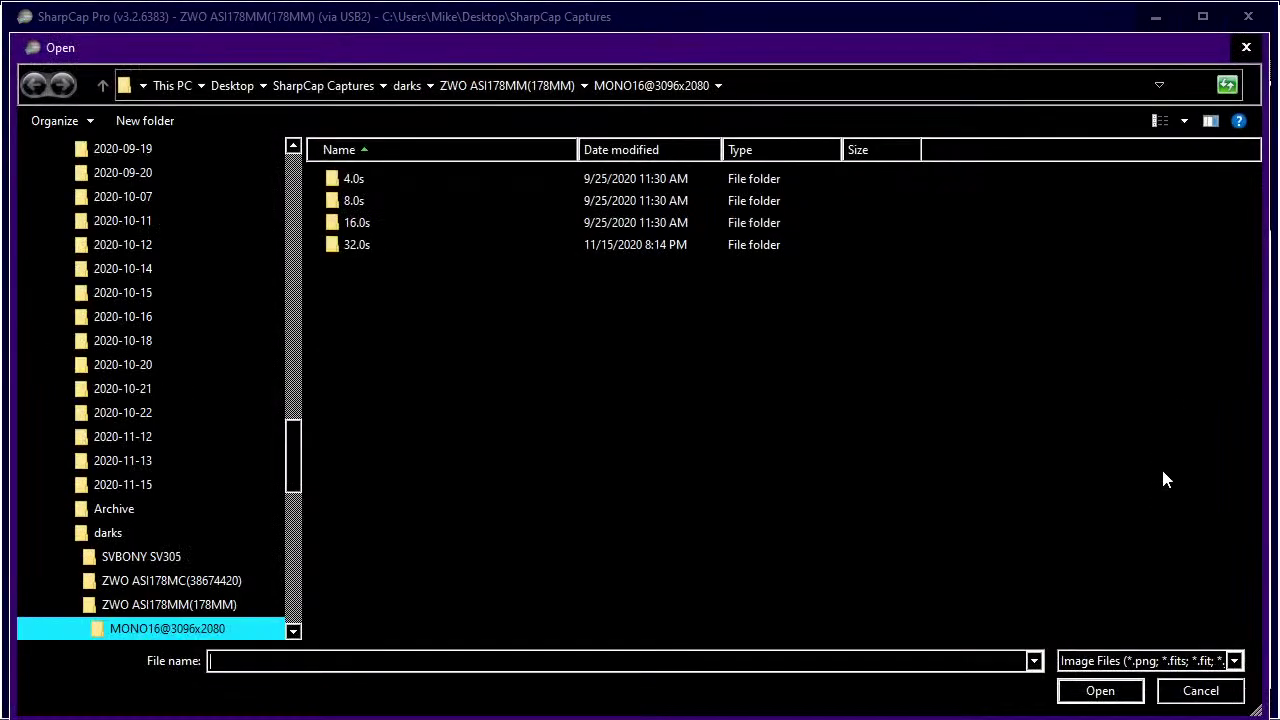
left_click(1200, 696)
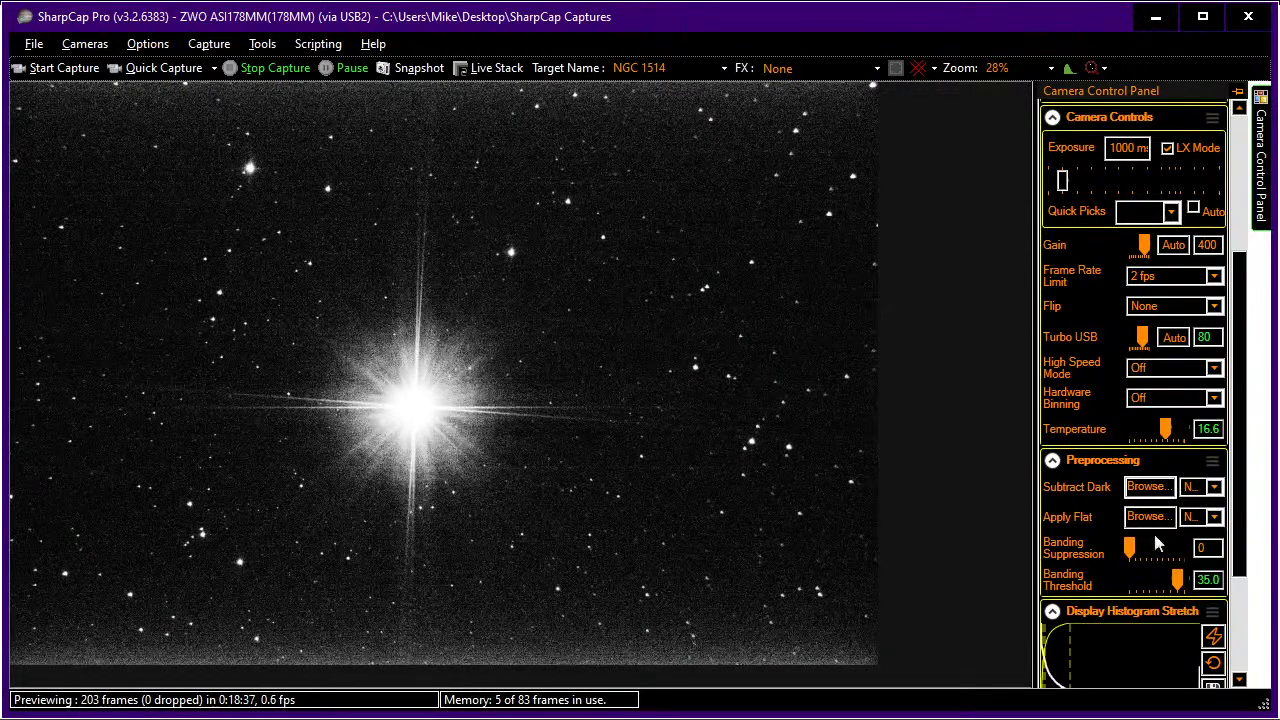
left_click(1213, 662)
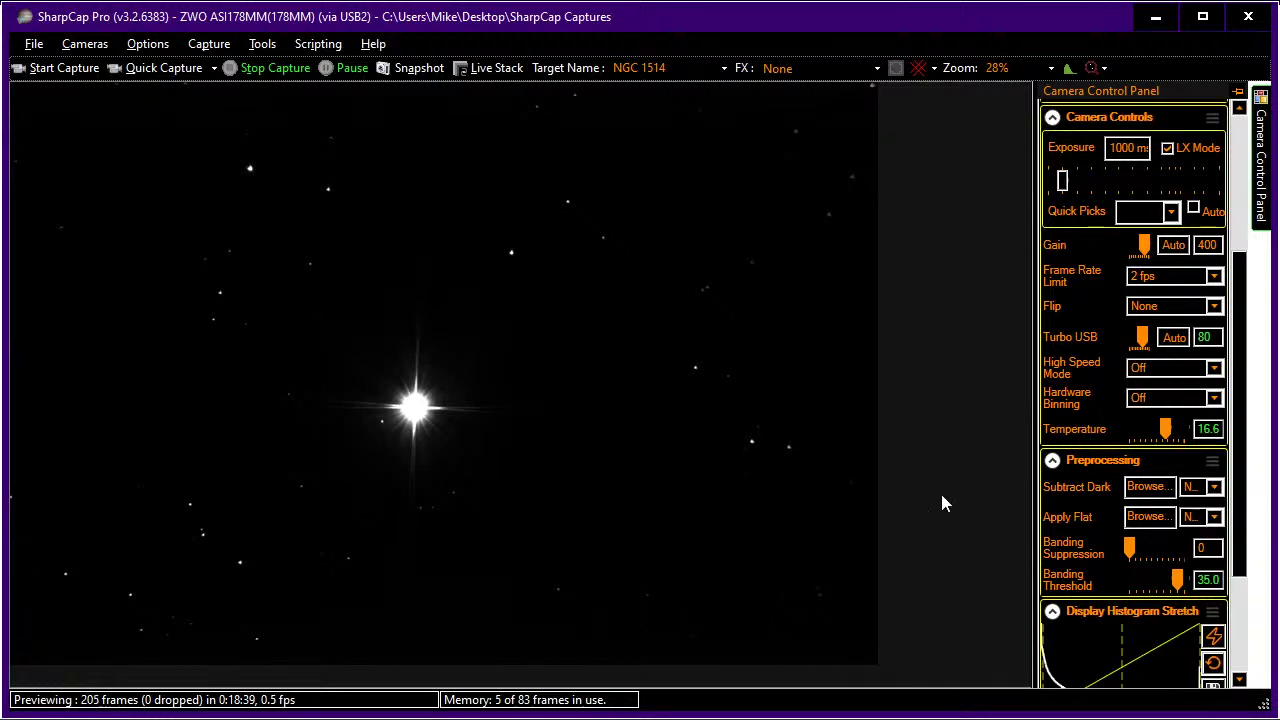
Switch to Stellarium and survey the highlighted challenge objects around Perseus and Triangulum for the next target.
key("alt+Tab")
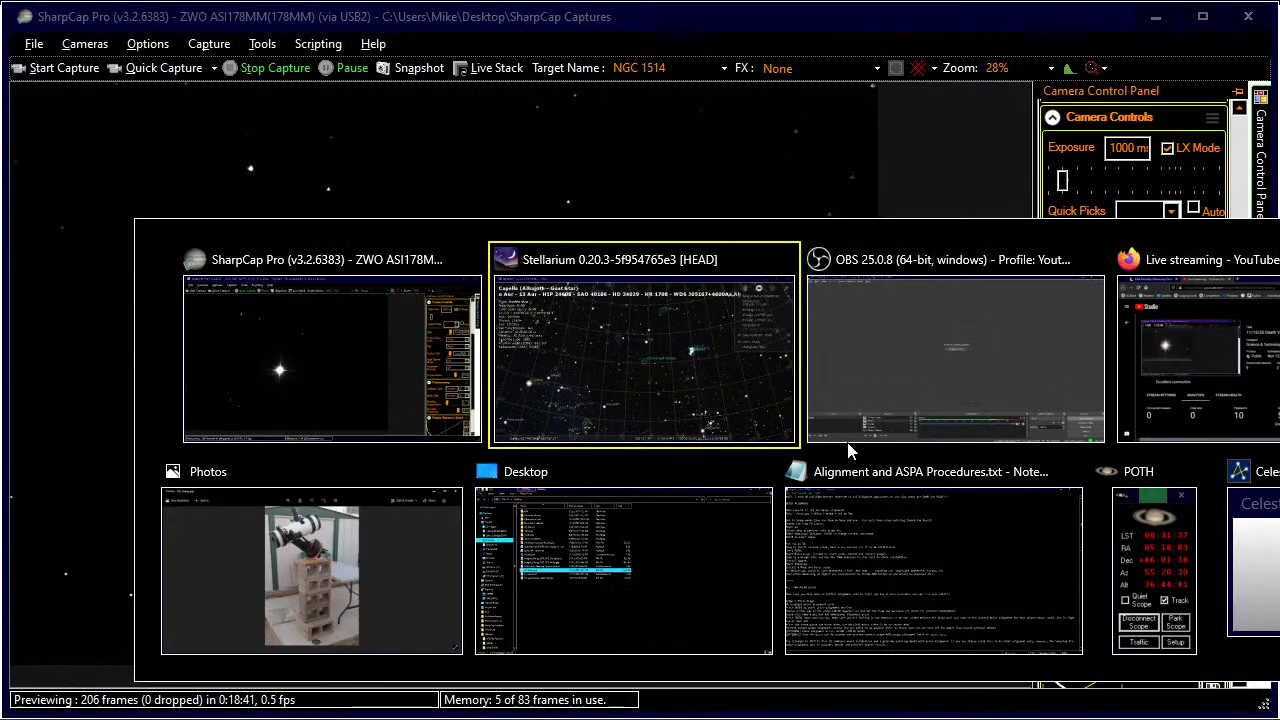
scroll(709, 402, "down", 5)
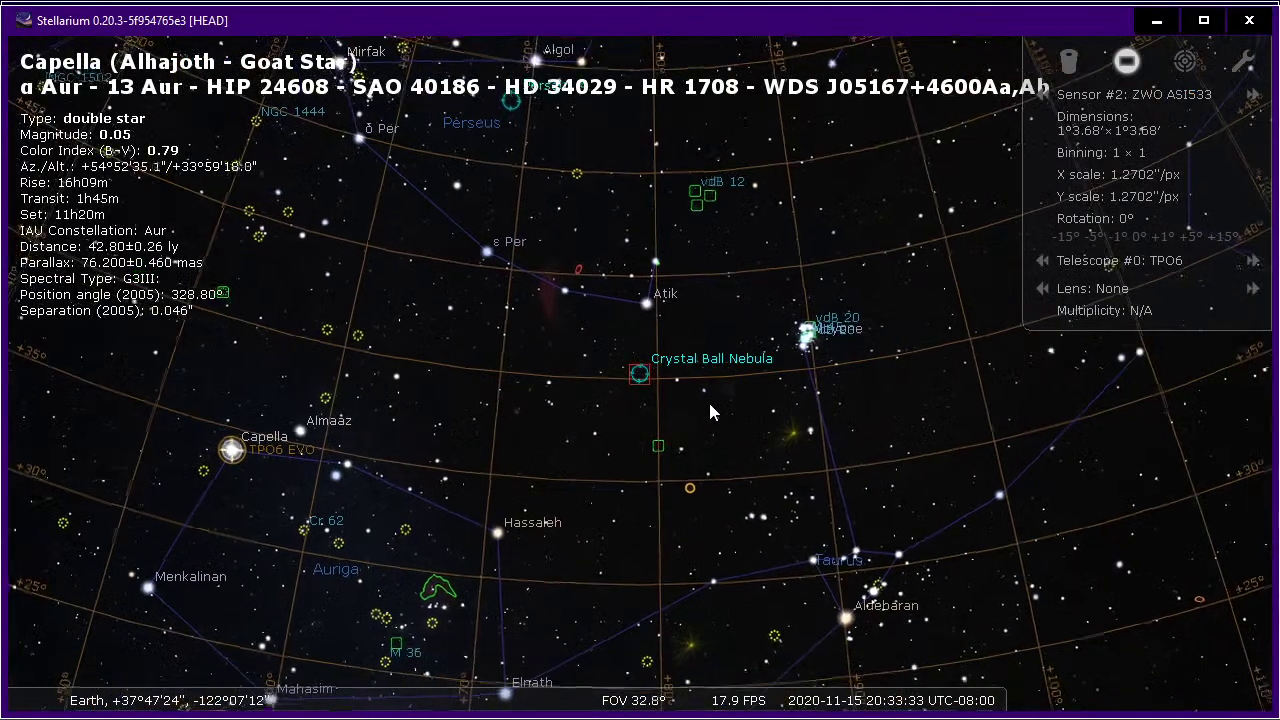
left_click_drag(669, 245, 670, 343)
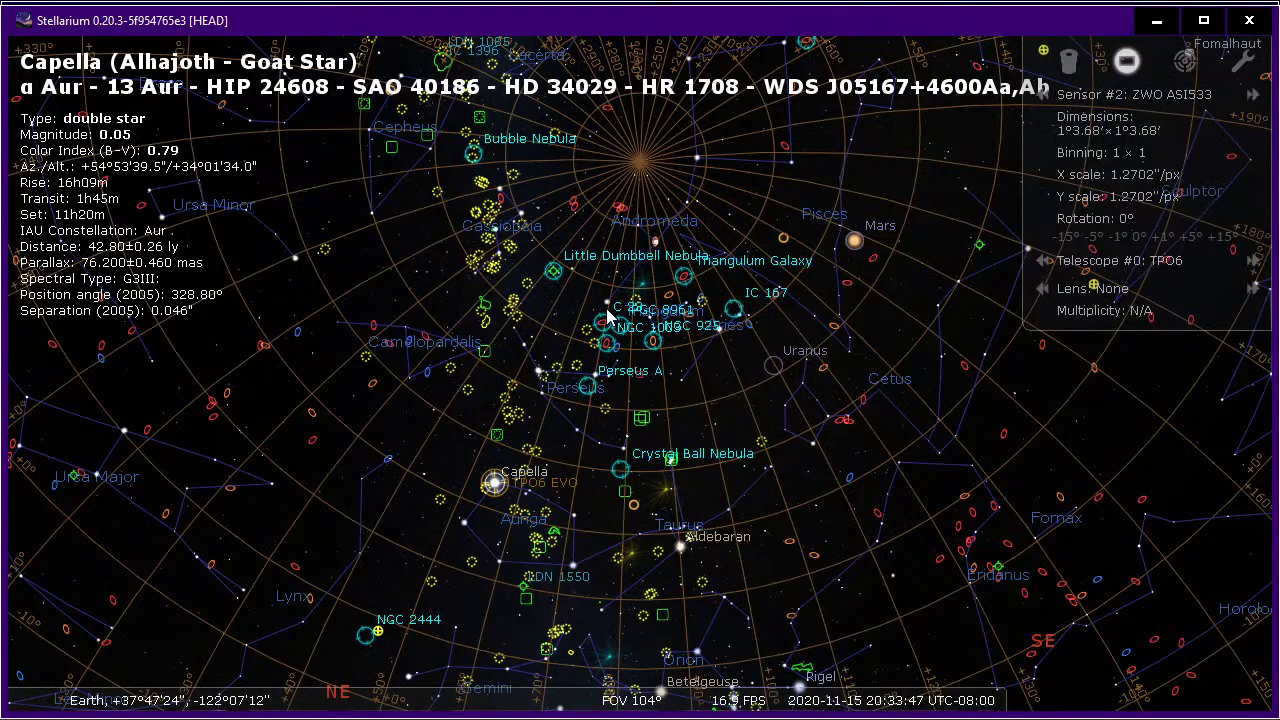
scroll(560, 283, "up", 5)
left_click_drag(609, 277, 673, 427)
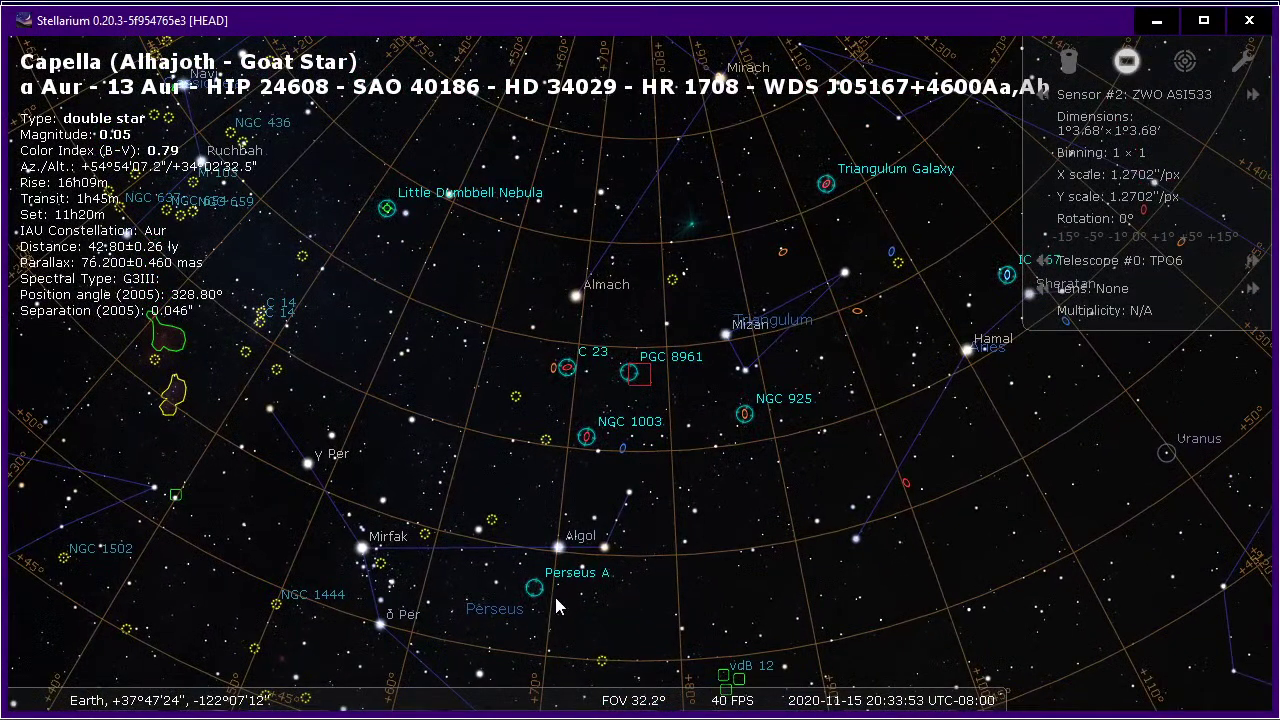
Try to select Perseus A directly on the sky map.
left_click_drag(554, 593, 641, 325)
left_click(586, 322)
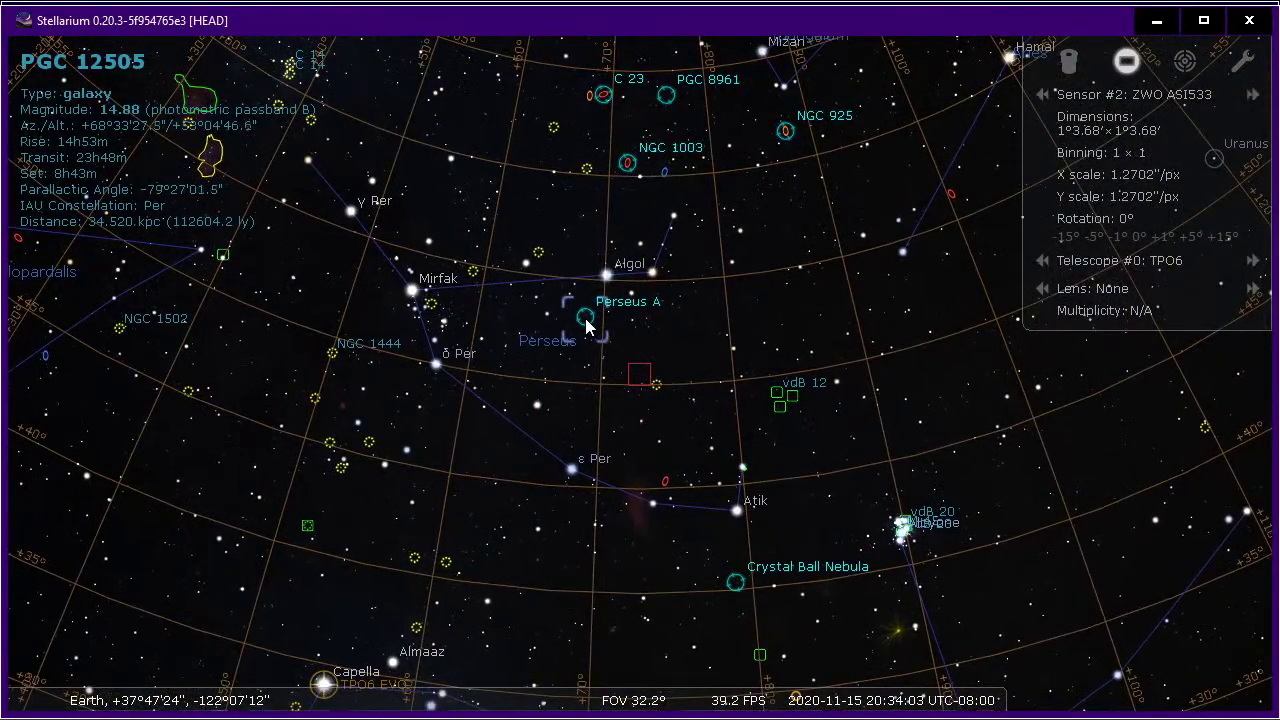
left_click(587, 323)
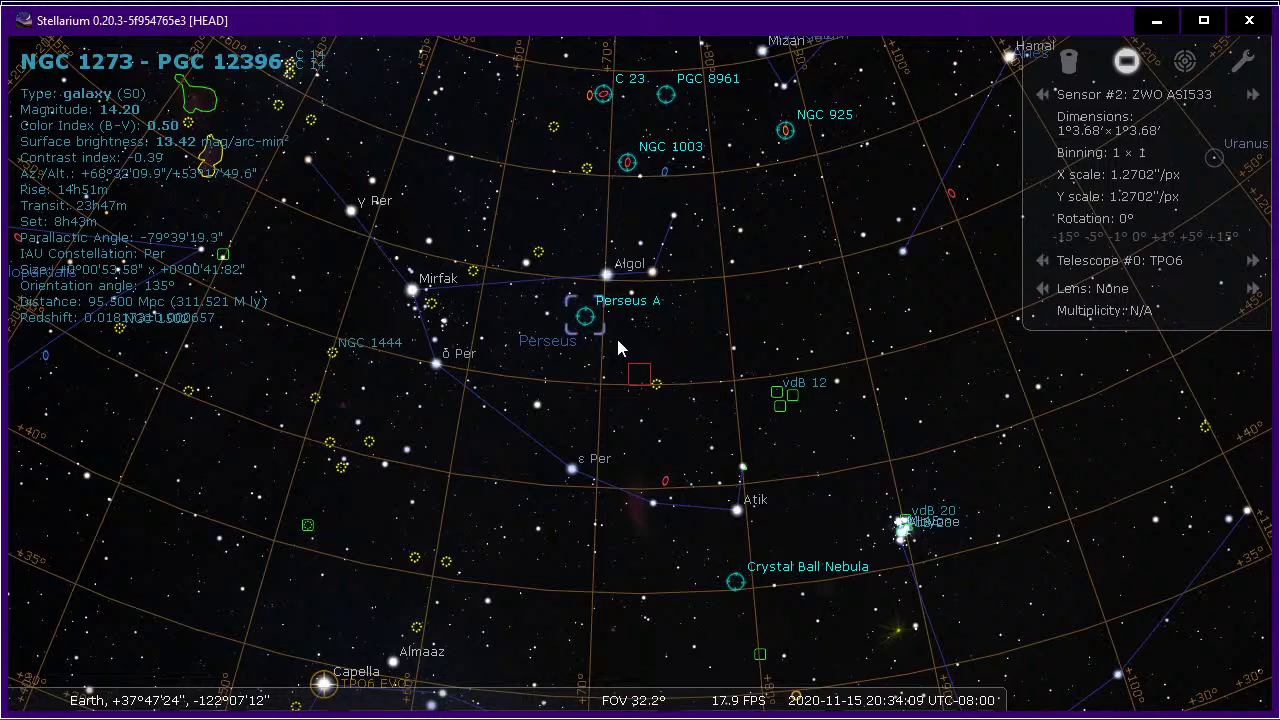
Go to Perseus A (C 24) from the bookmarks list to select it and center the sky map on it.
key("alt+b")
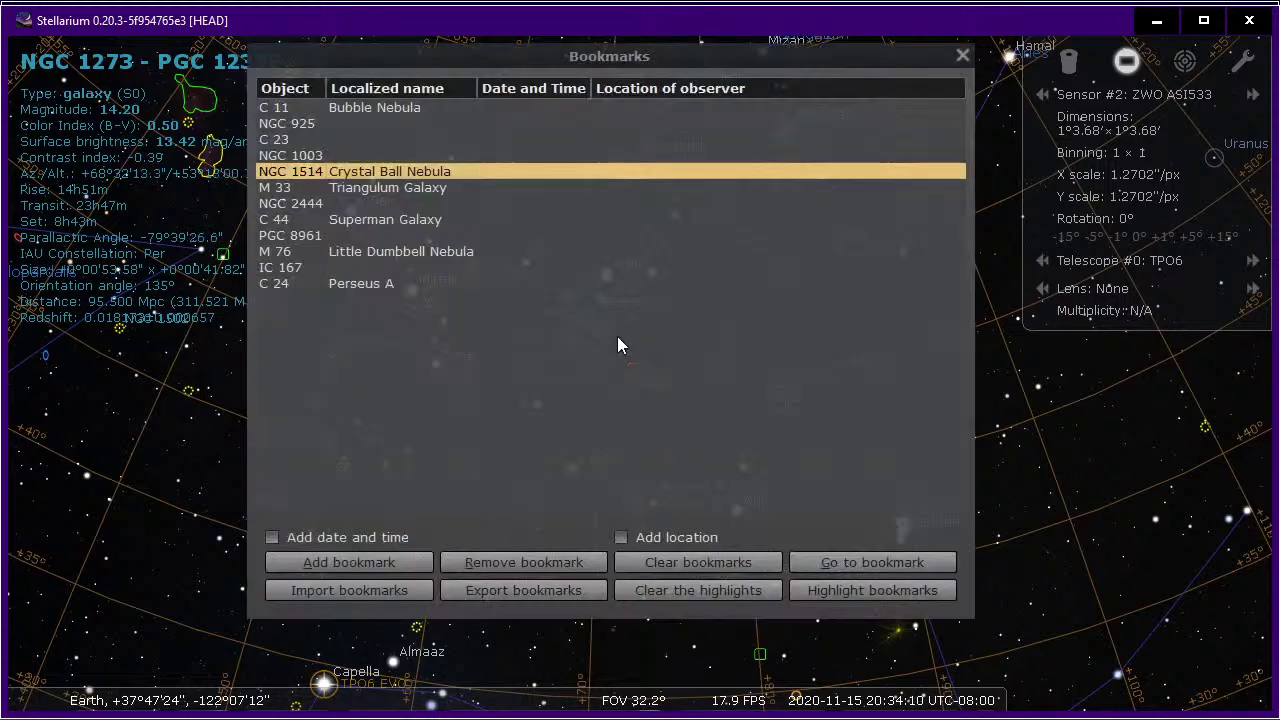
double_click(393, 283)
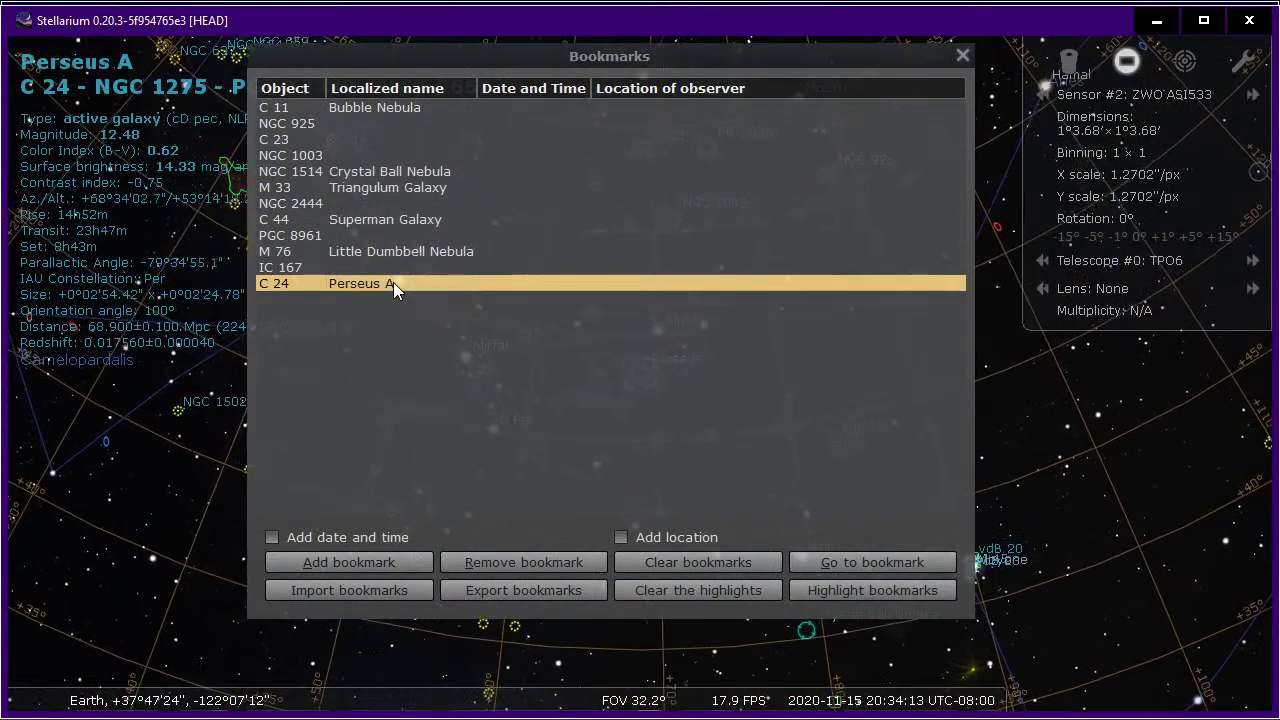
key("alt+b")
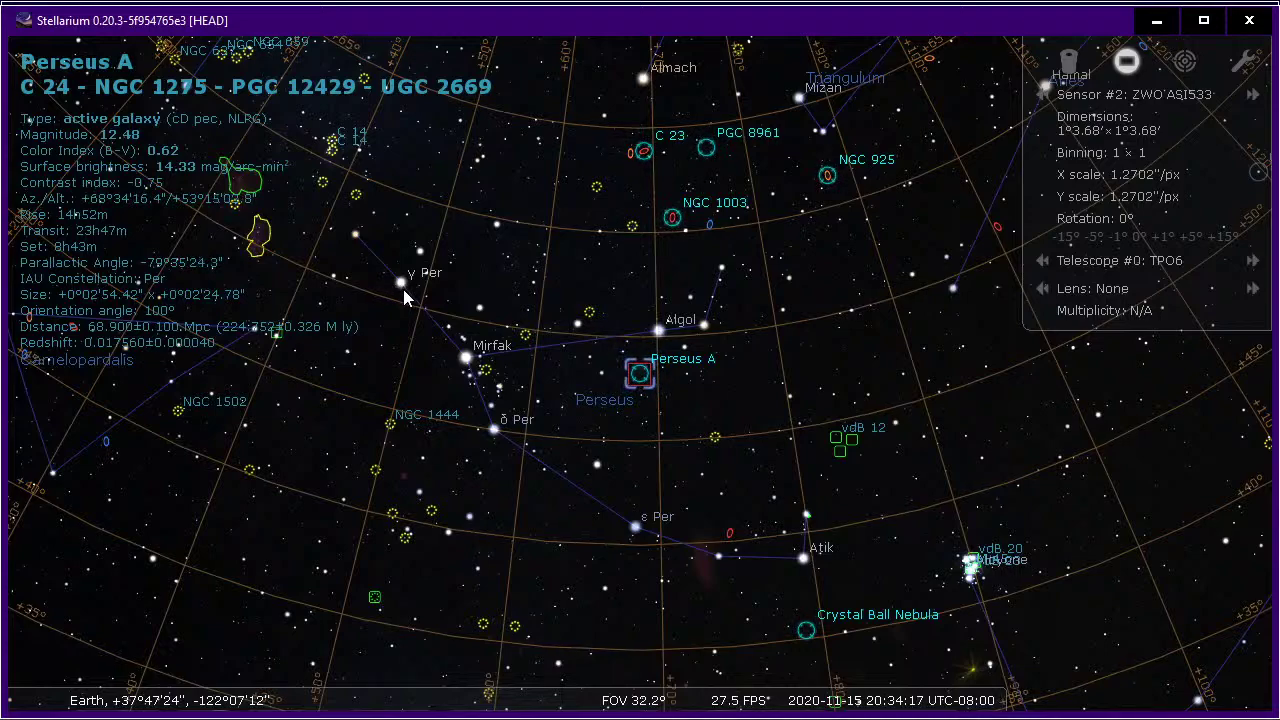
Select the TPO6 EVO telescope marker and examine its position relative to Capella up close and in the wide sky.
scroll(404, 288, "down", 5)
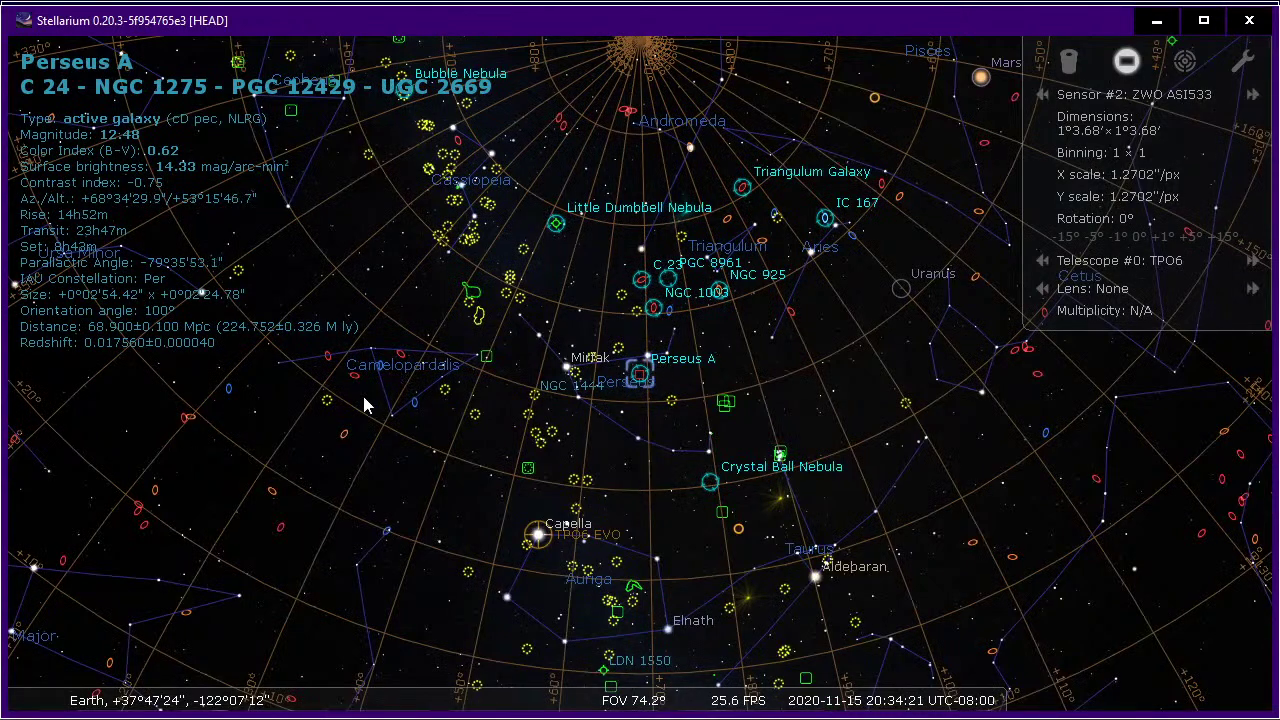
left_click(541, 539)
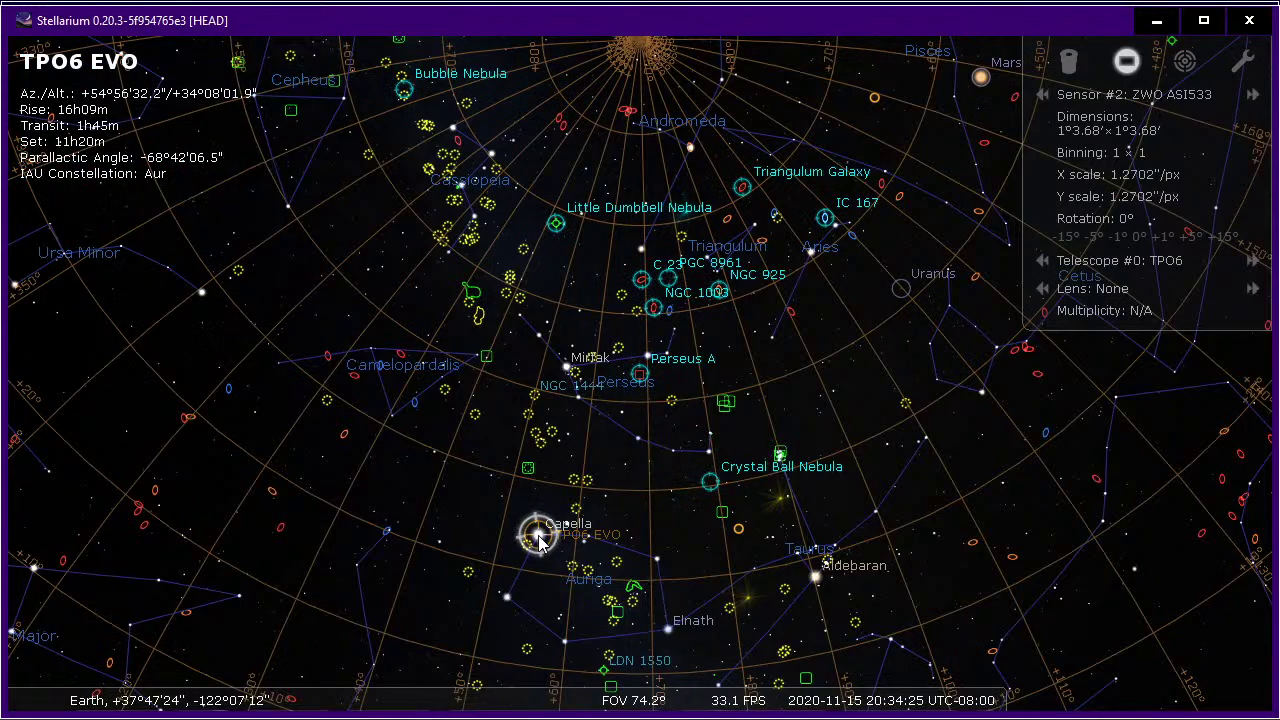
key("slash")
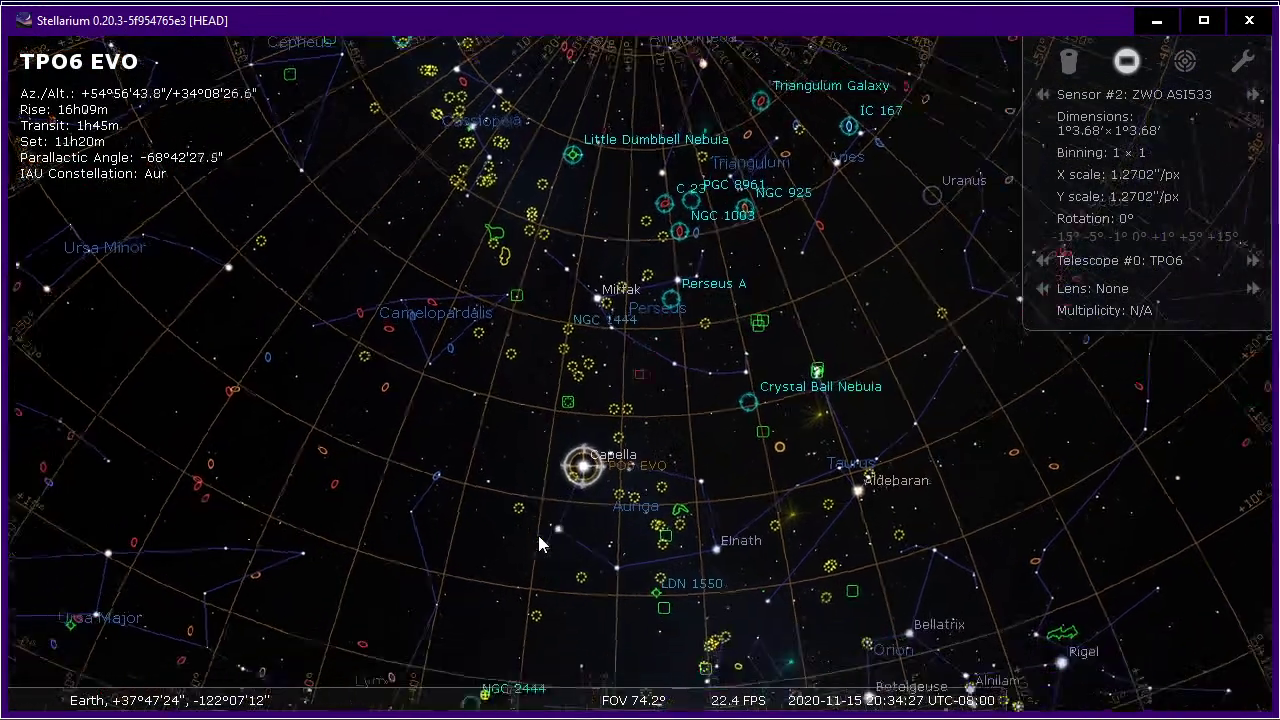
scroll(538, 543, "up", 3)
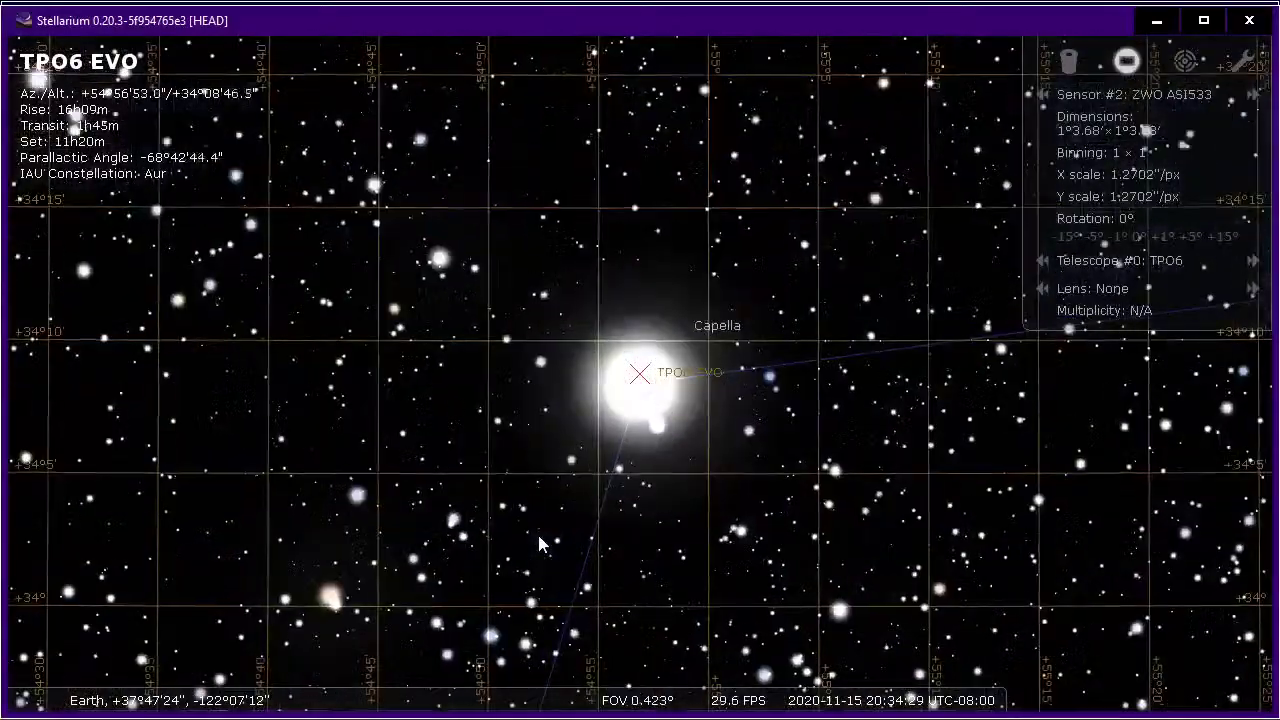
scroll(538, 543, "down", 4)
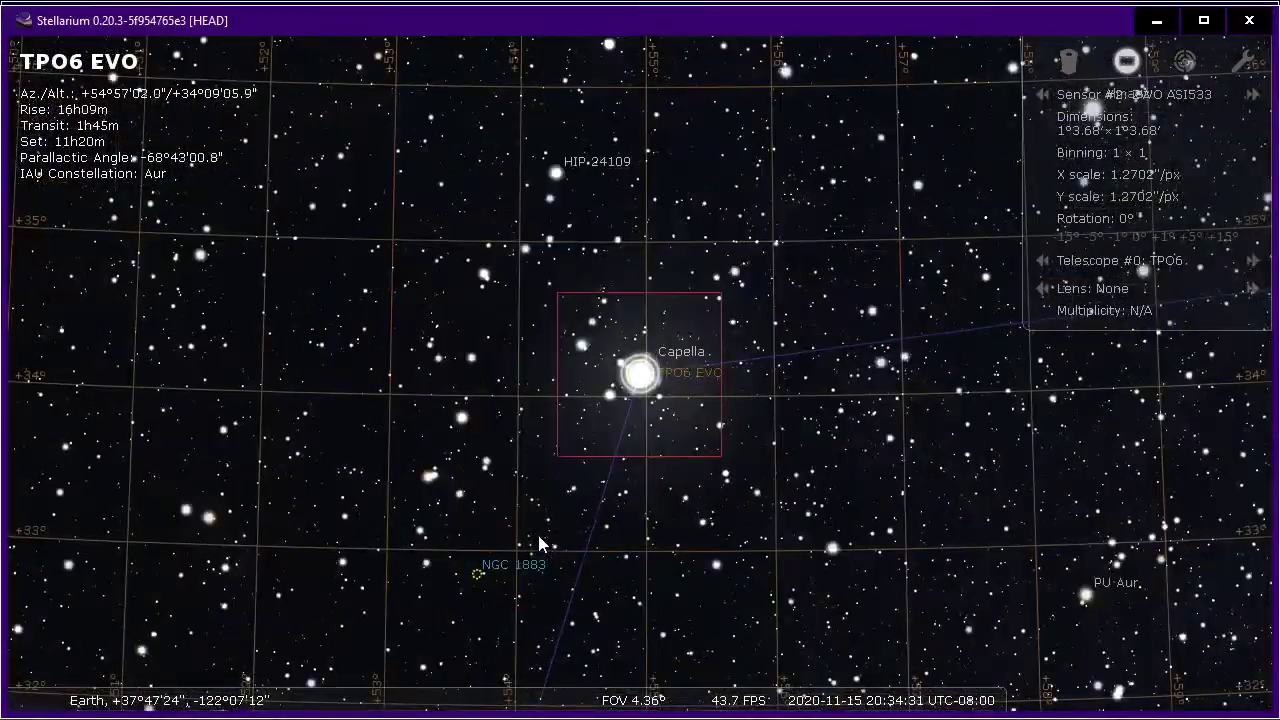
scroll(538, 543, "down", 3)
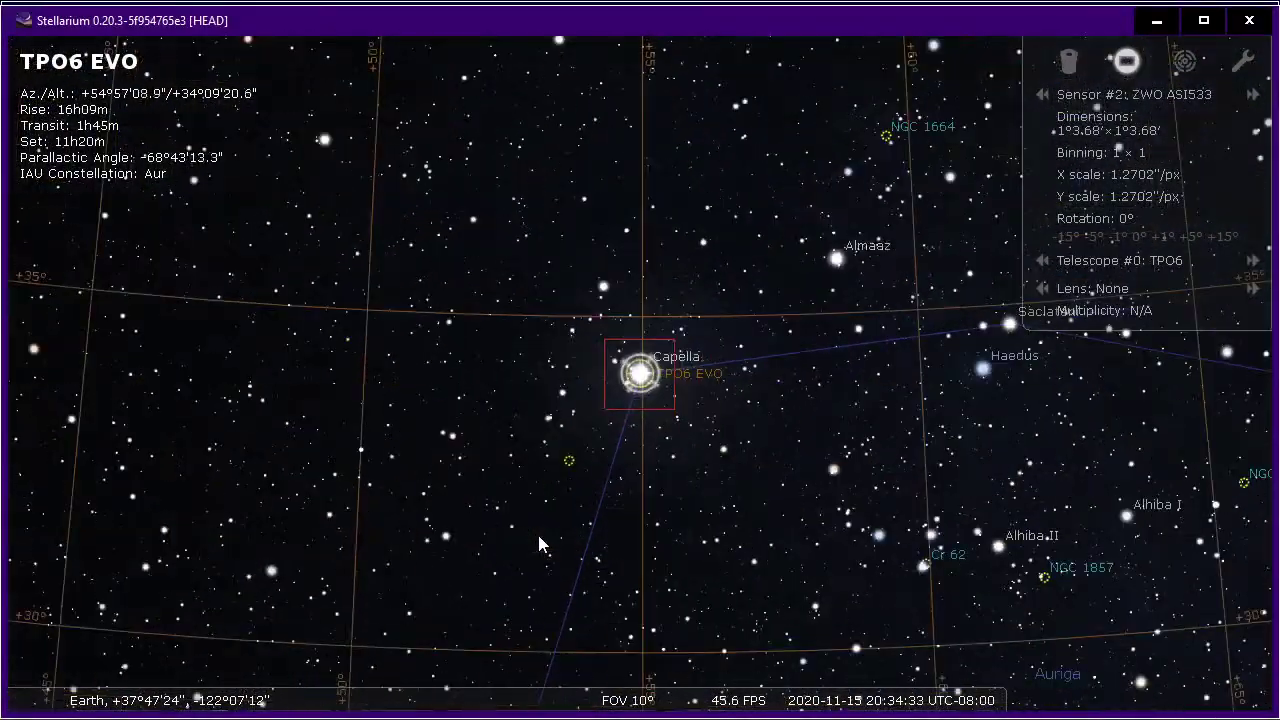
scroll(539, 535, "up", 4)
scroll(538, 536, "down", 9)
scroll(538, 543, "down", 3)
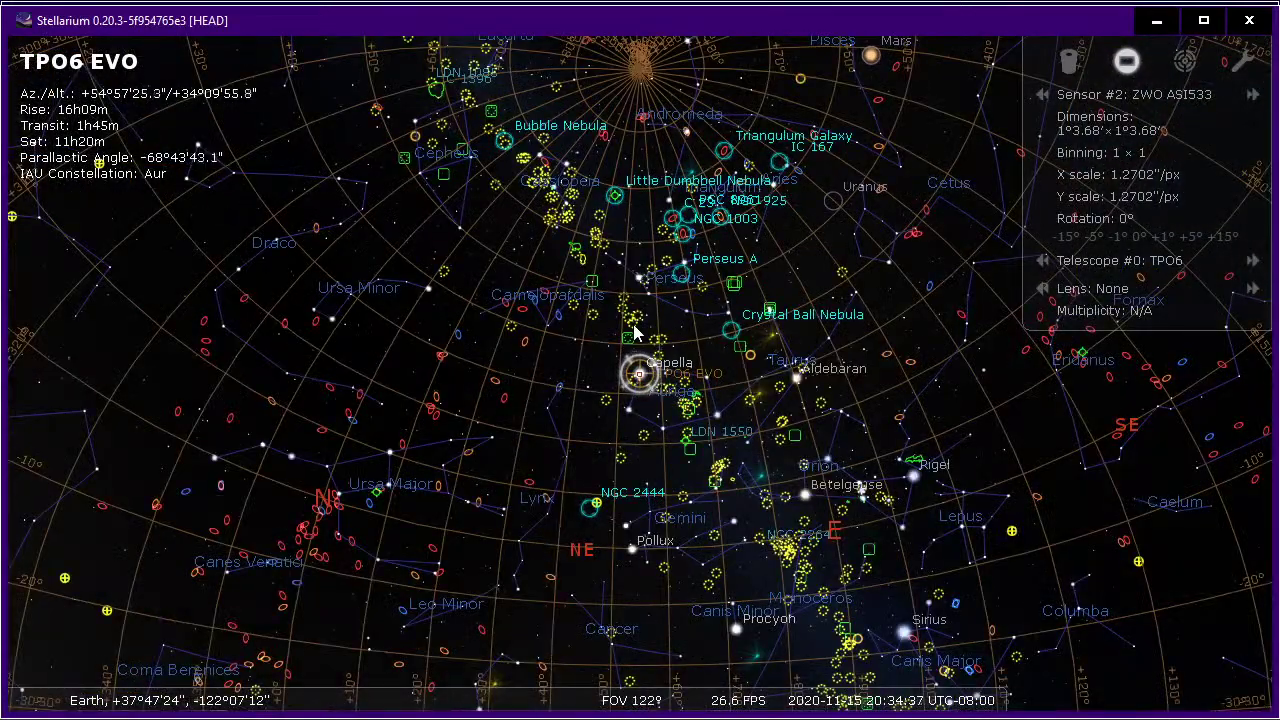
Return to the Perseus A (C 24) bookmark, zoom in on the galaxy and frame it with the ZWO ASI178 sensor.
key("alt+b")
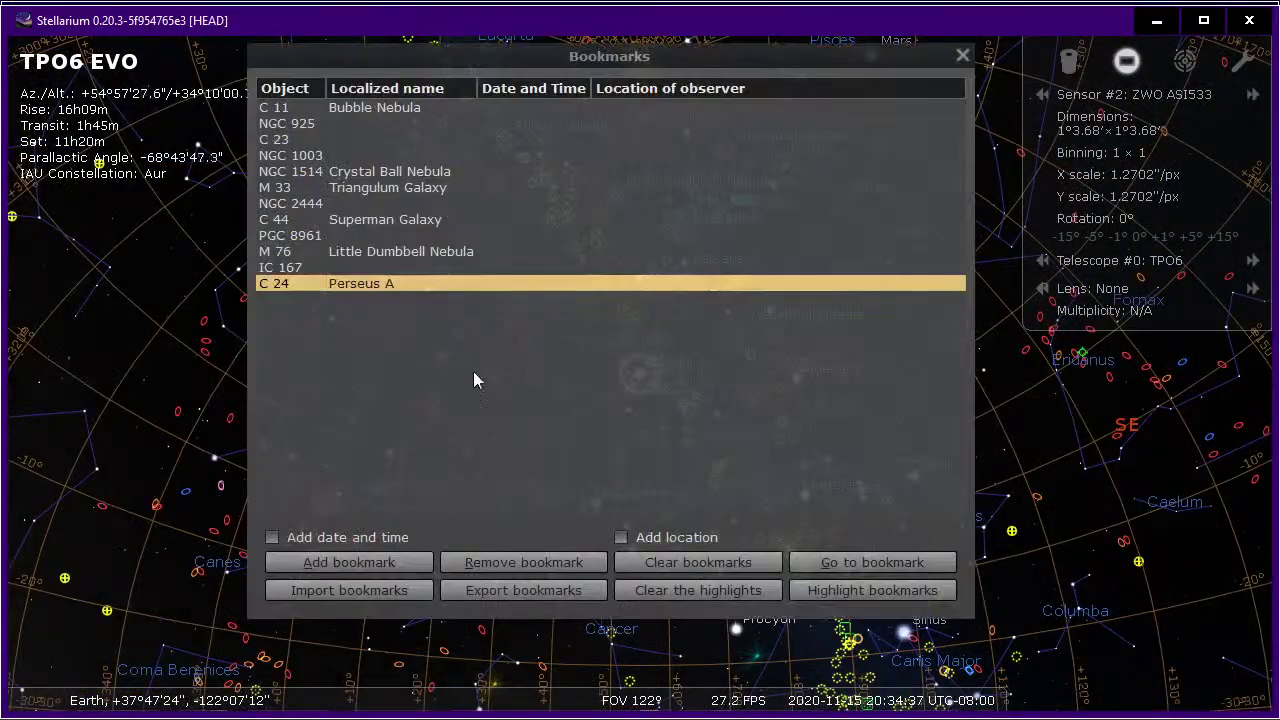
double_click(371, 284)
key("alt+b")
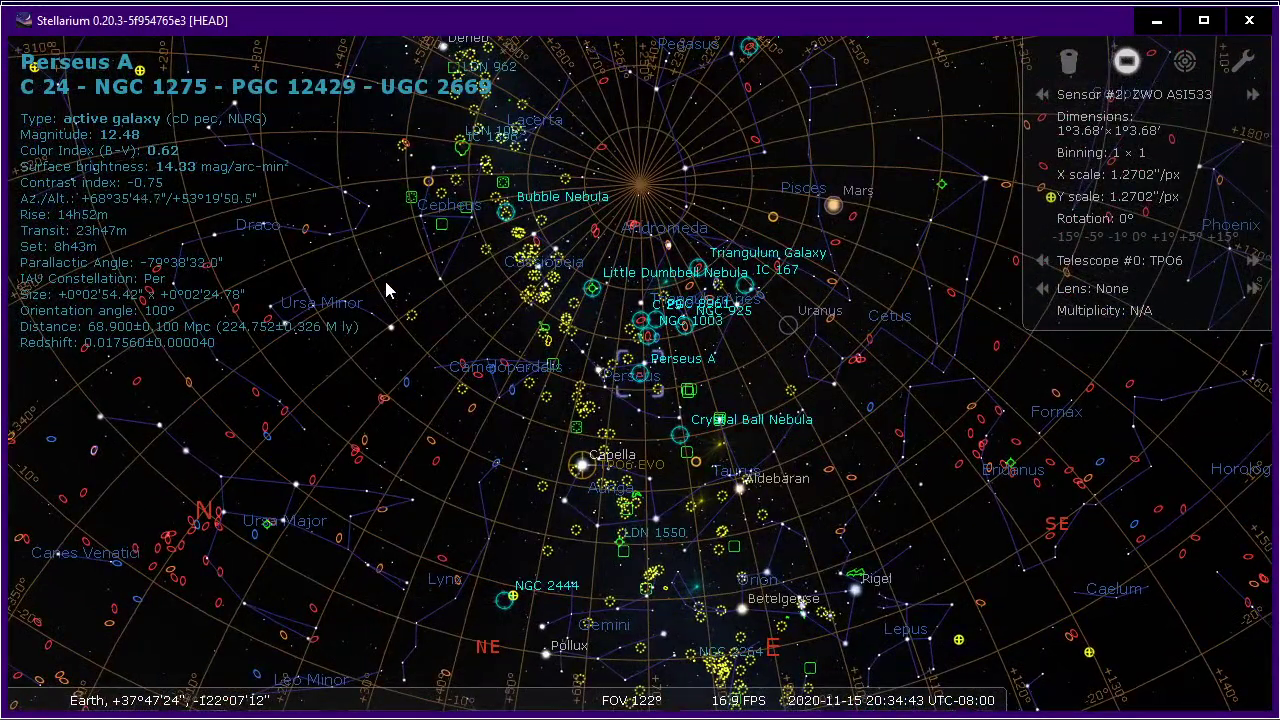
key("slash")
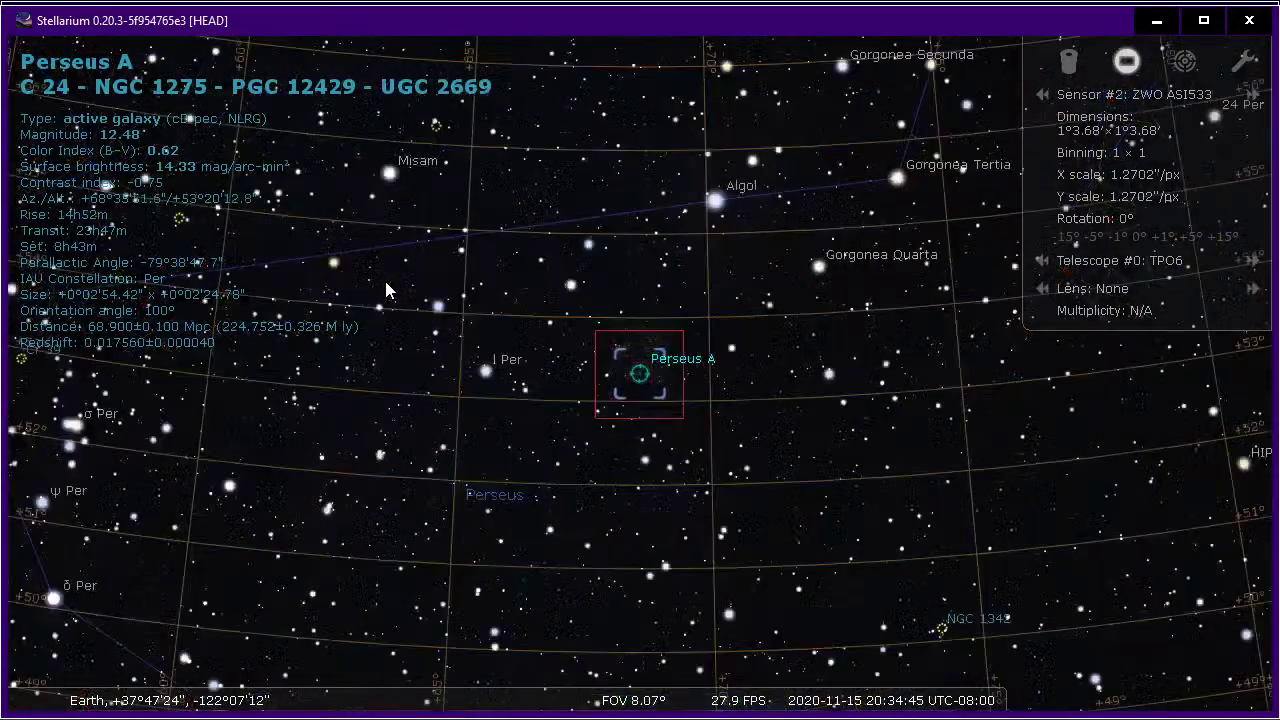
key("slash")
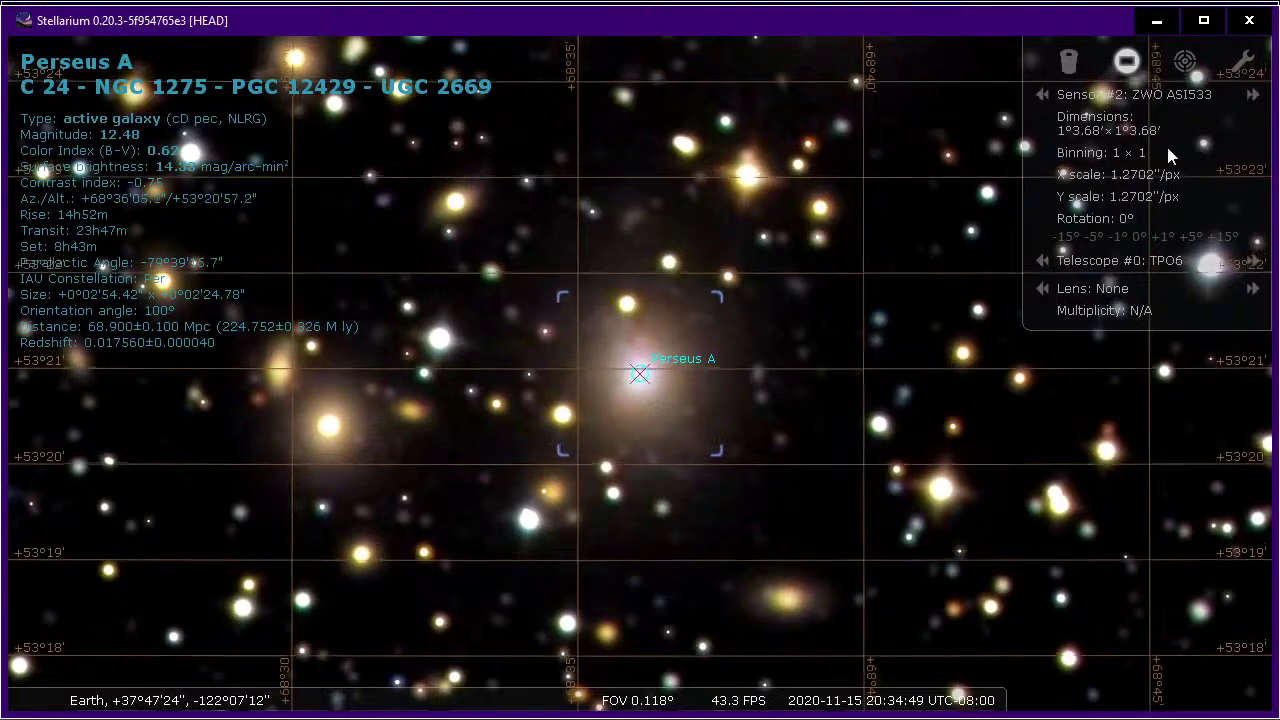
left_click(1255, 96)
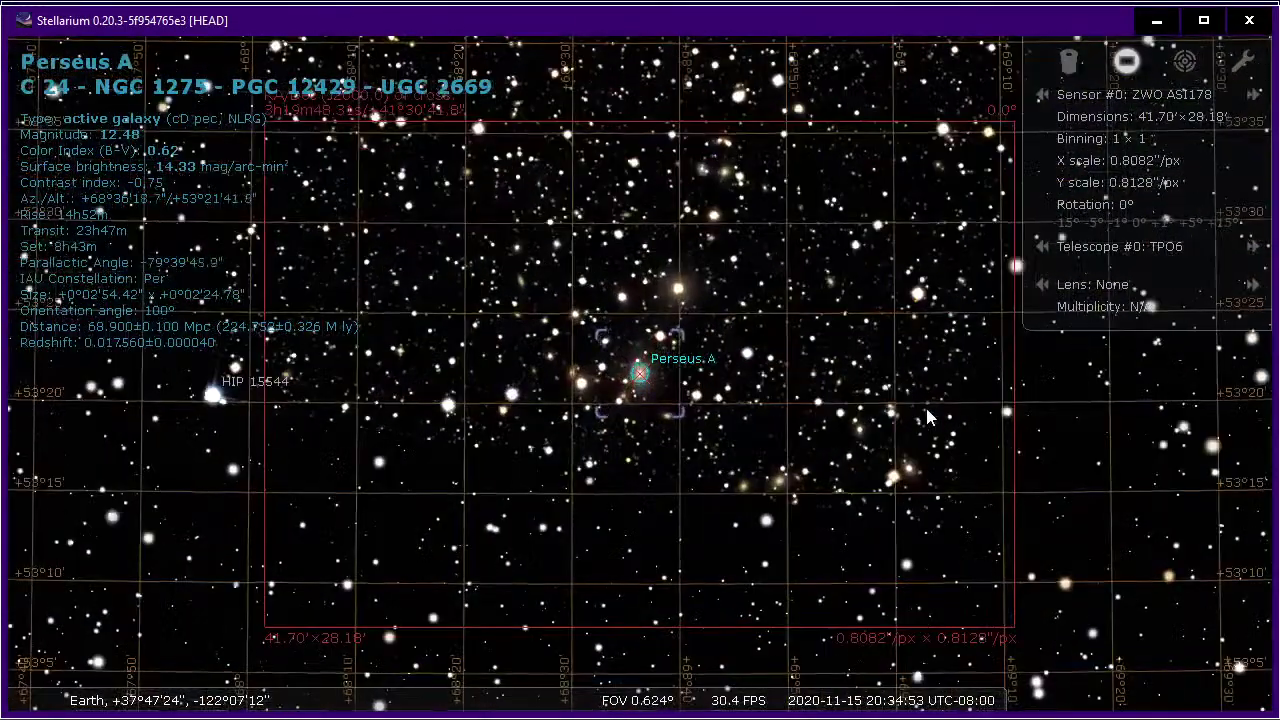
Switch to SharpCap and set the capture target name to NGC 1275, checking the telescope marker on Perseus A in Stellarium.
key("alt+Tab")
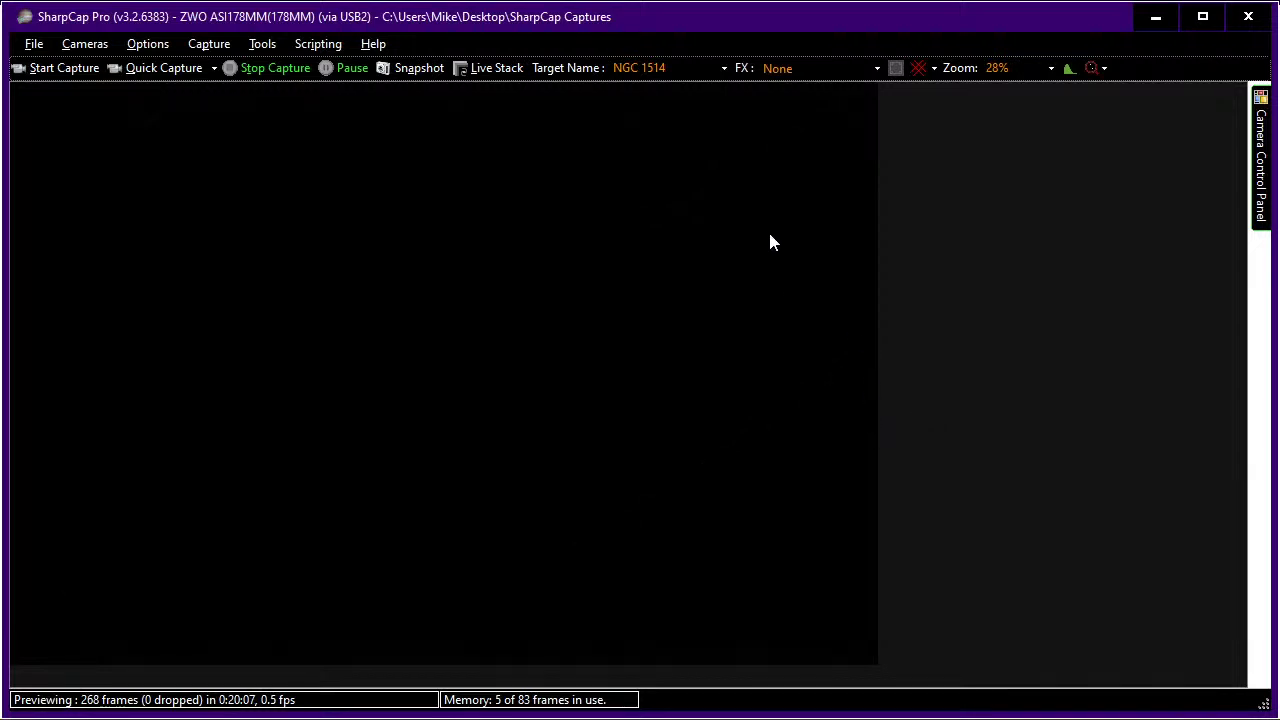
key("alt+Tab")
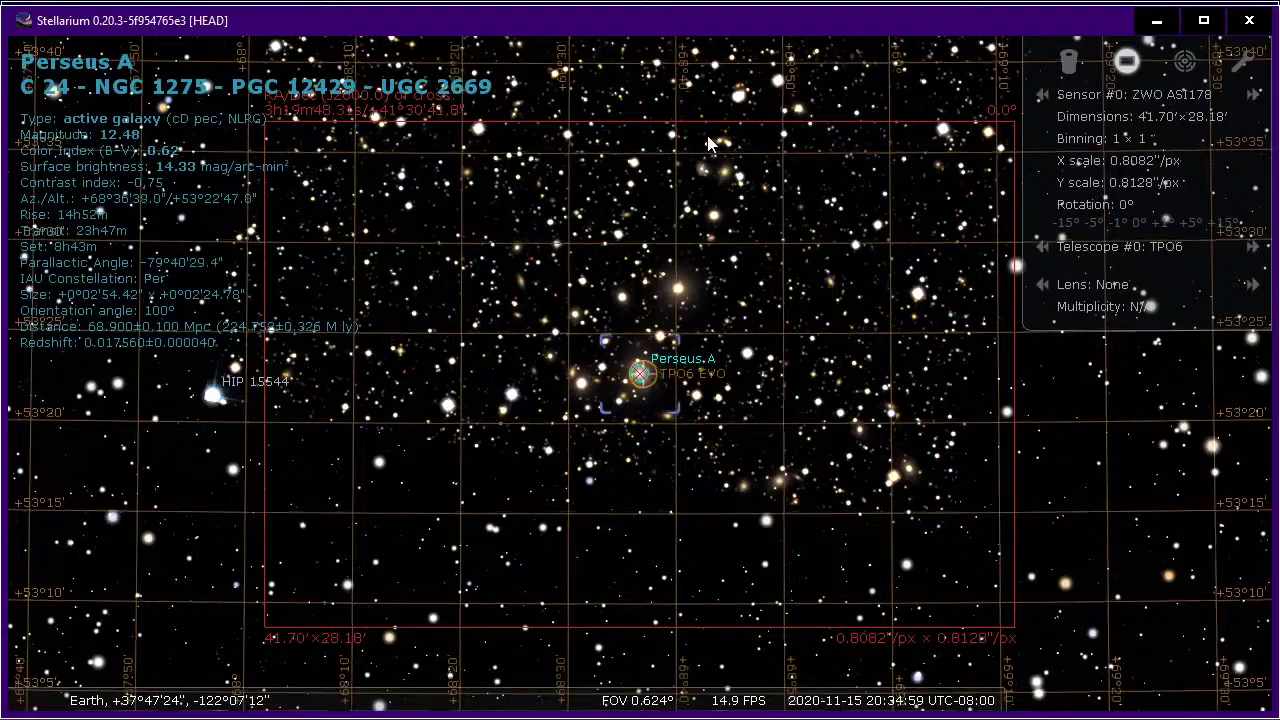
key("alt+Tab")
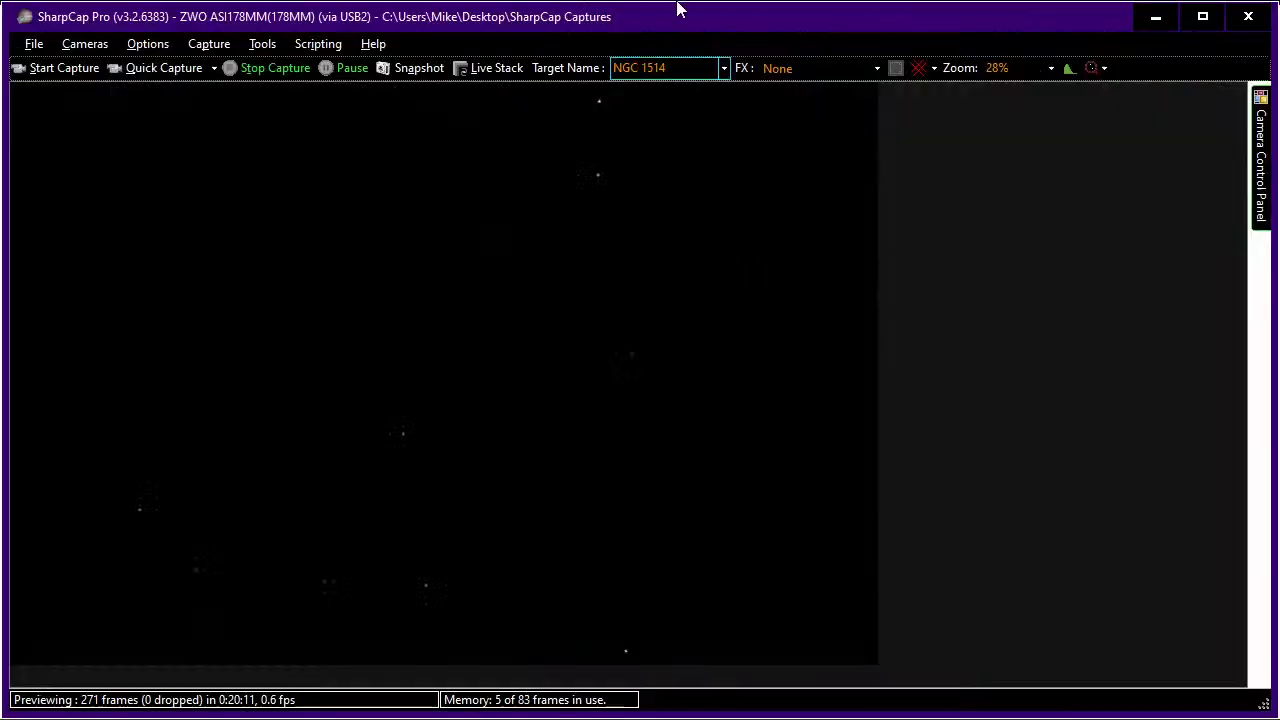
key("ctrl+shift+Left")
type("1275")
key("Tab")
key("alt+Tab")
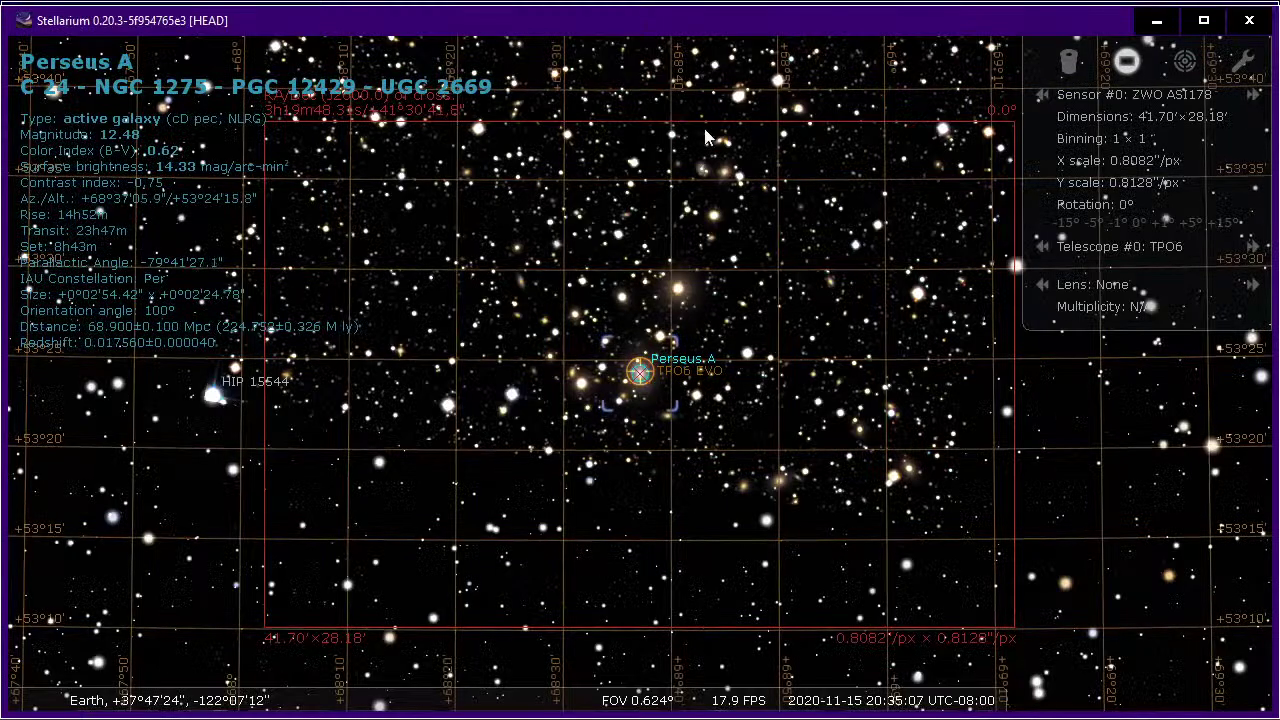
key("alt+Tab")
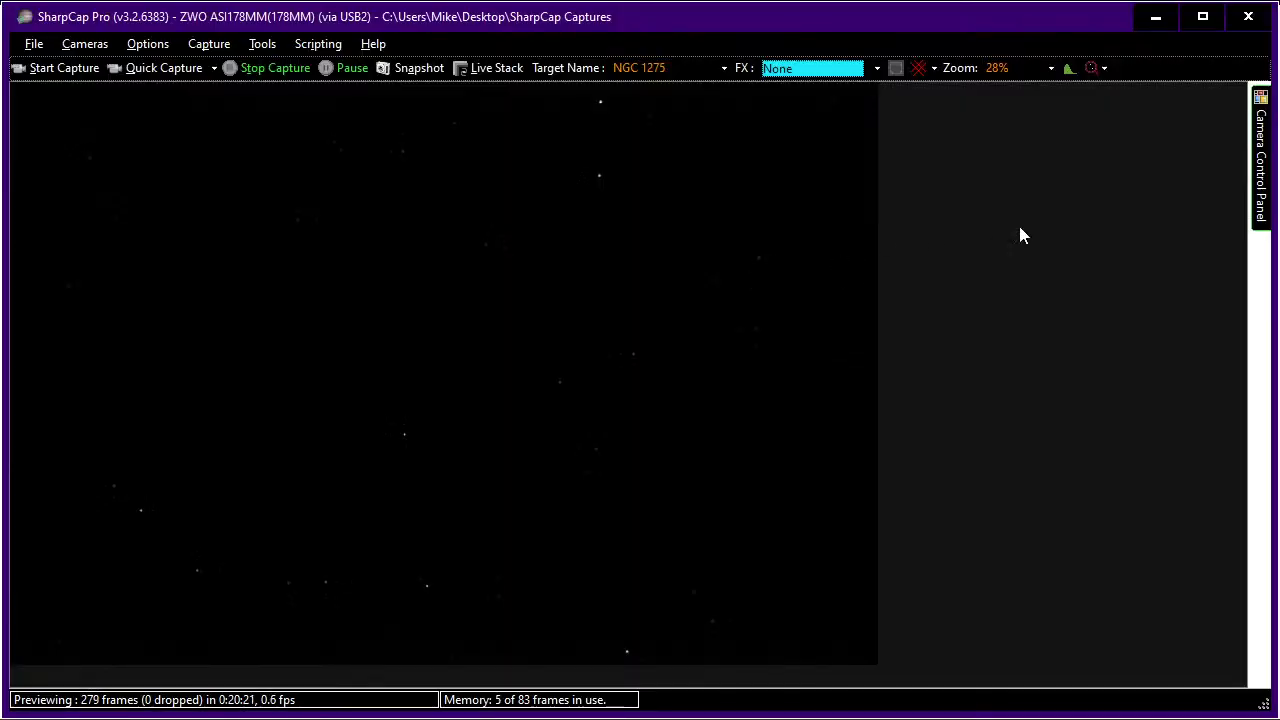
Set the camera exposure to 4 s and auto-stretch the preview's display histogram.
mouse_move(1261, 184)
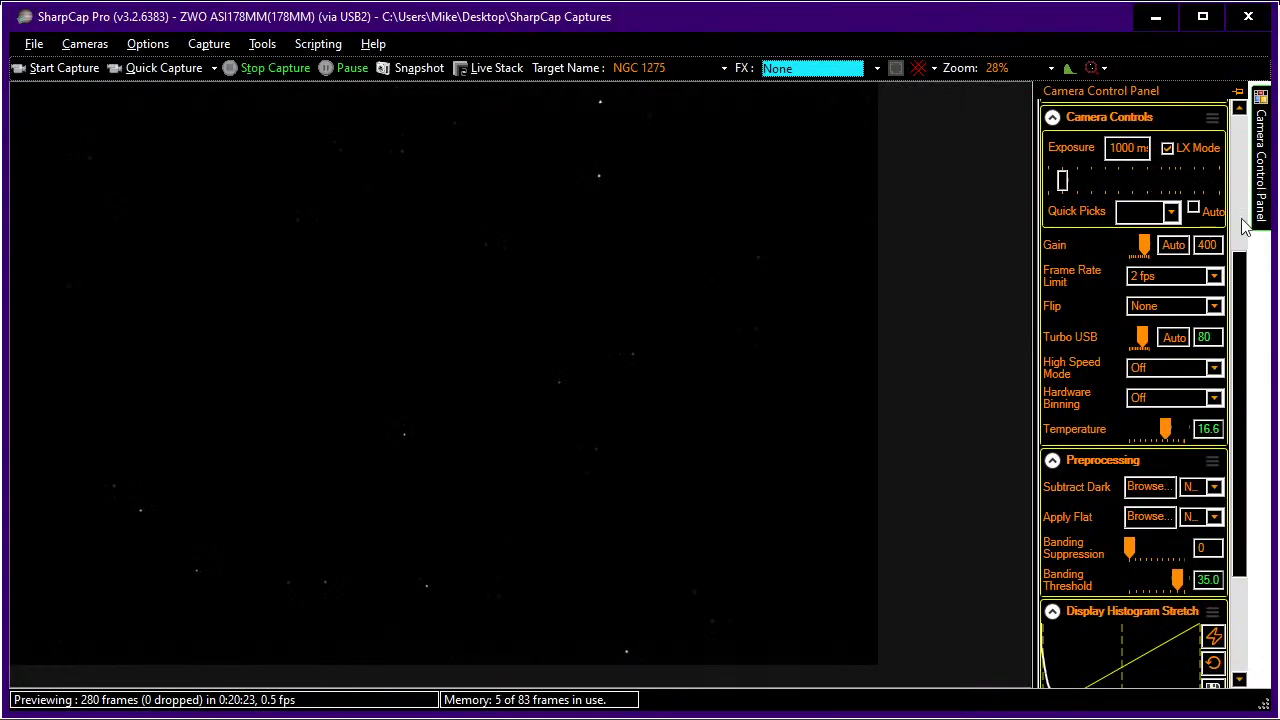
left_click(1153, 172)
left_click(1097, 179)
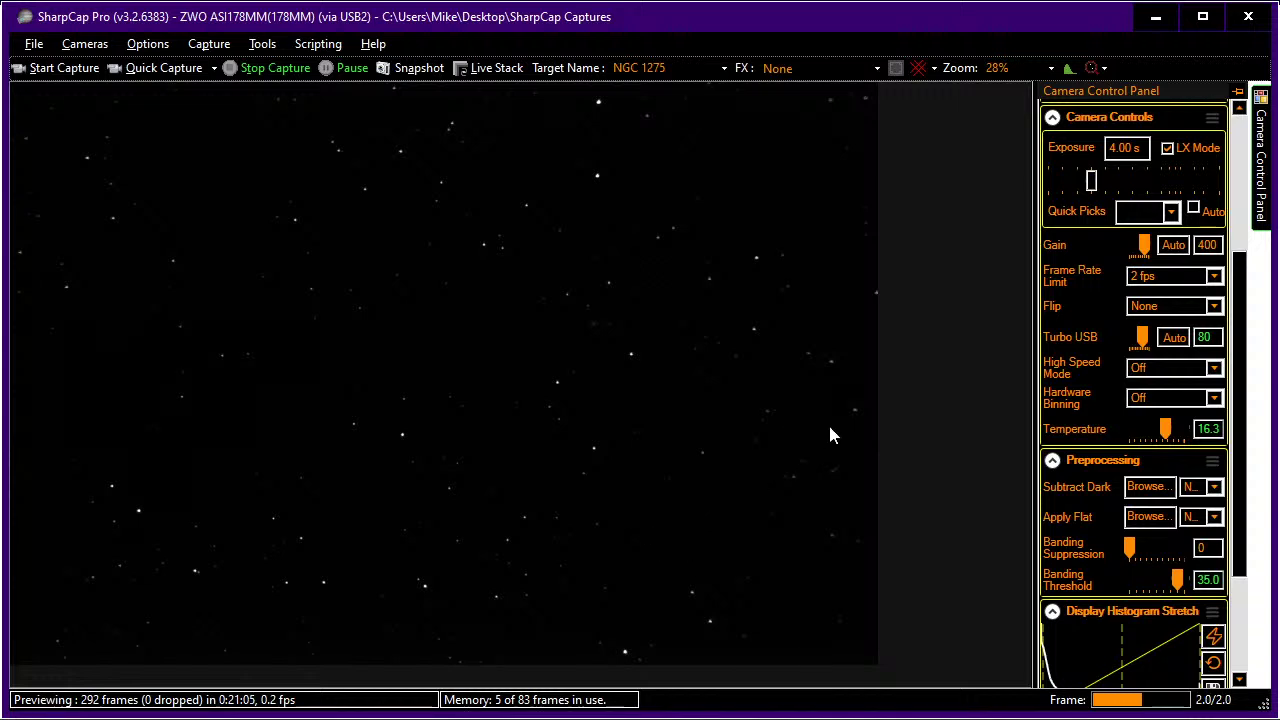
left_click(1213, 636)
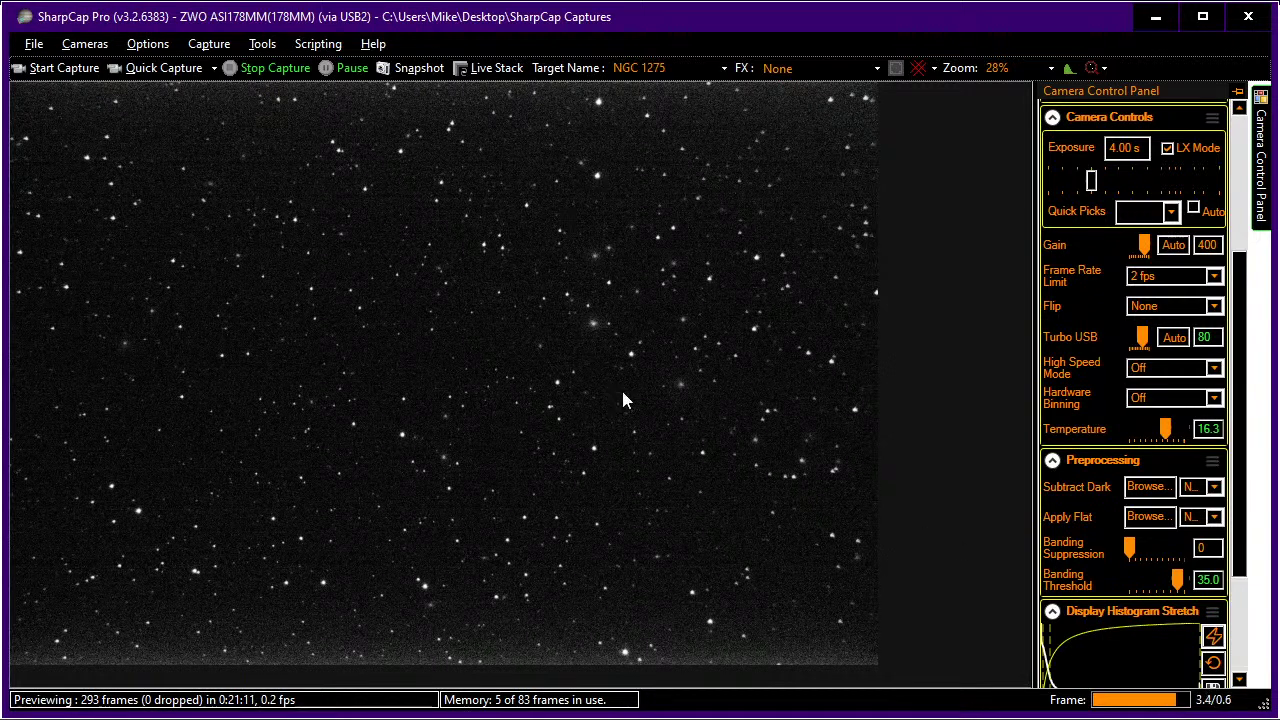
Compare the star field around Perseus A in Stellarium with the stretched SharpCap preview to check the framing.
key("alt+Tab")
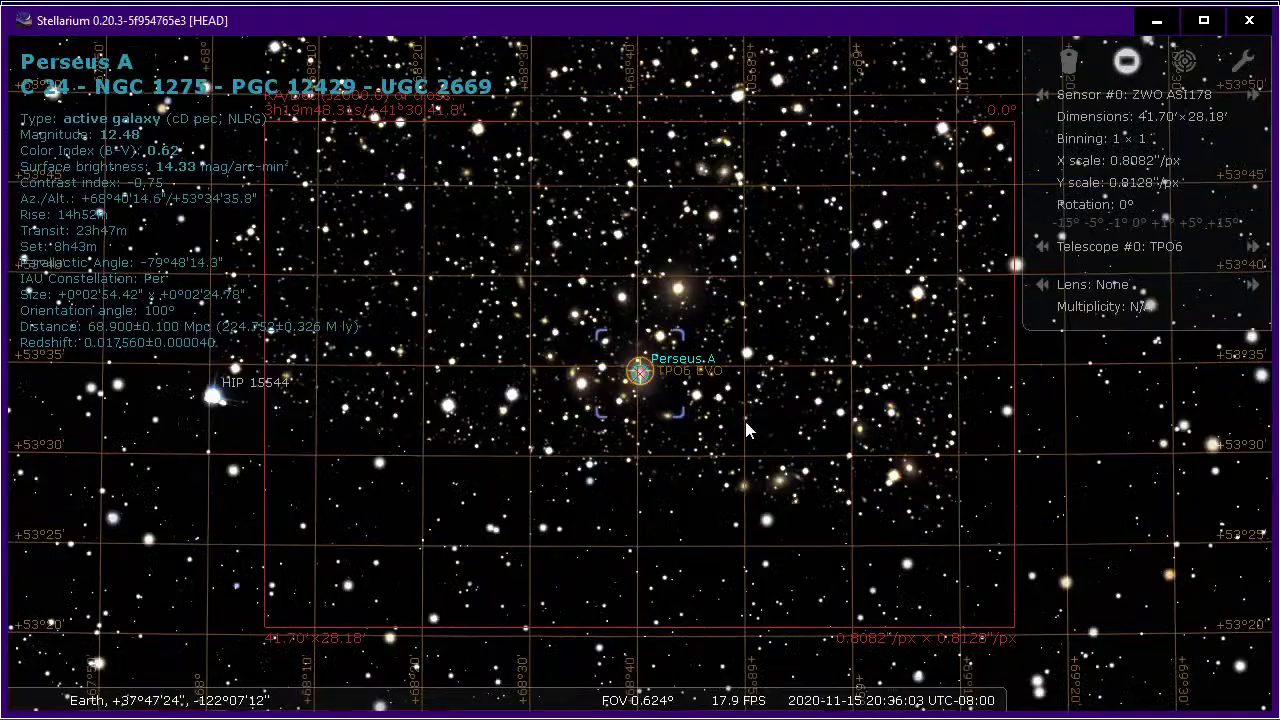
scroll(775, 460, "up", 3)
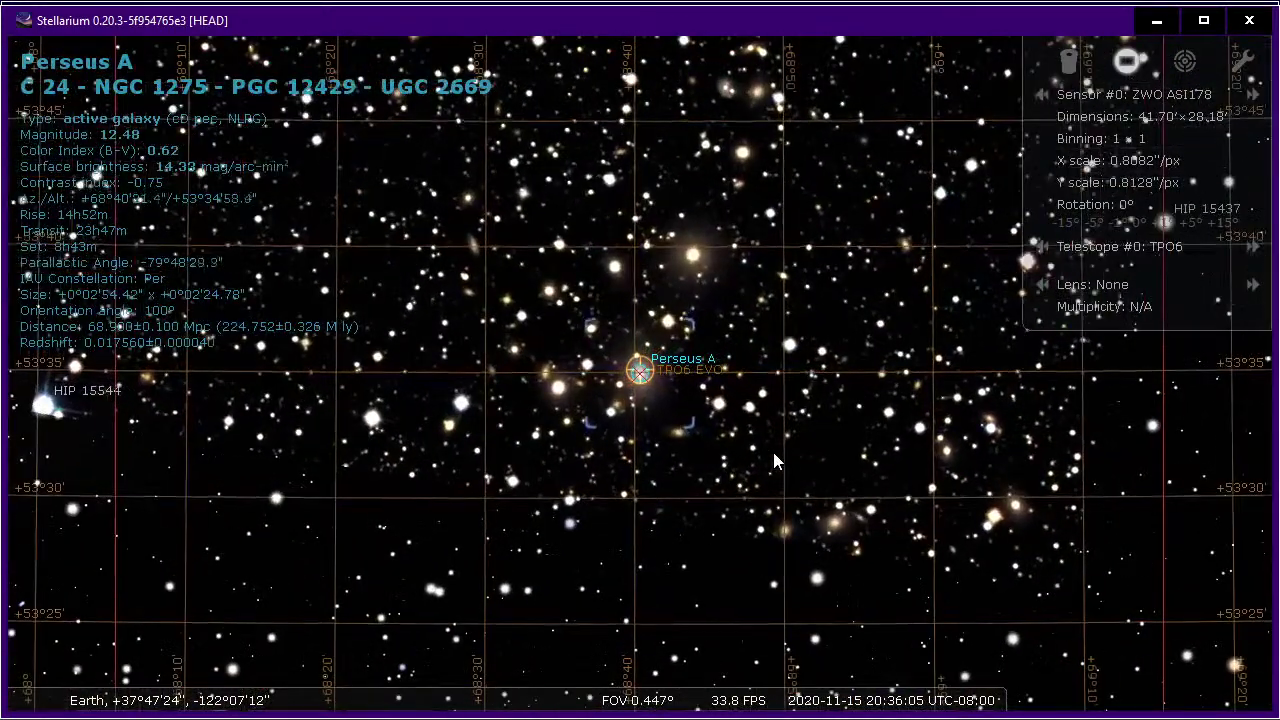
scroll(773, 452, "down", 2)
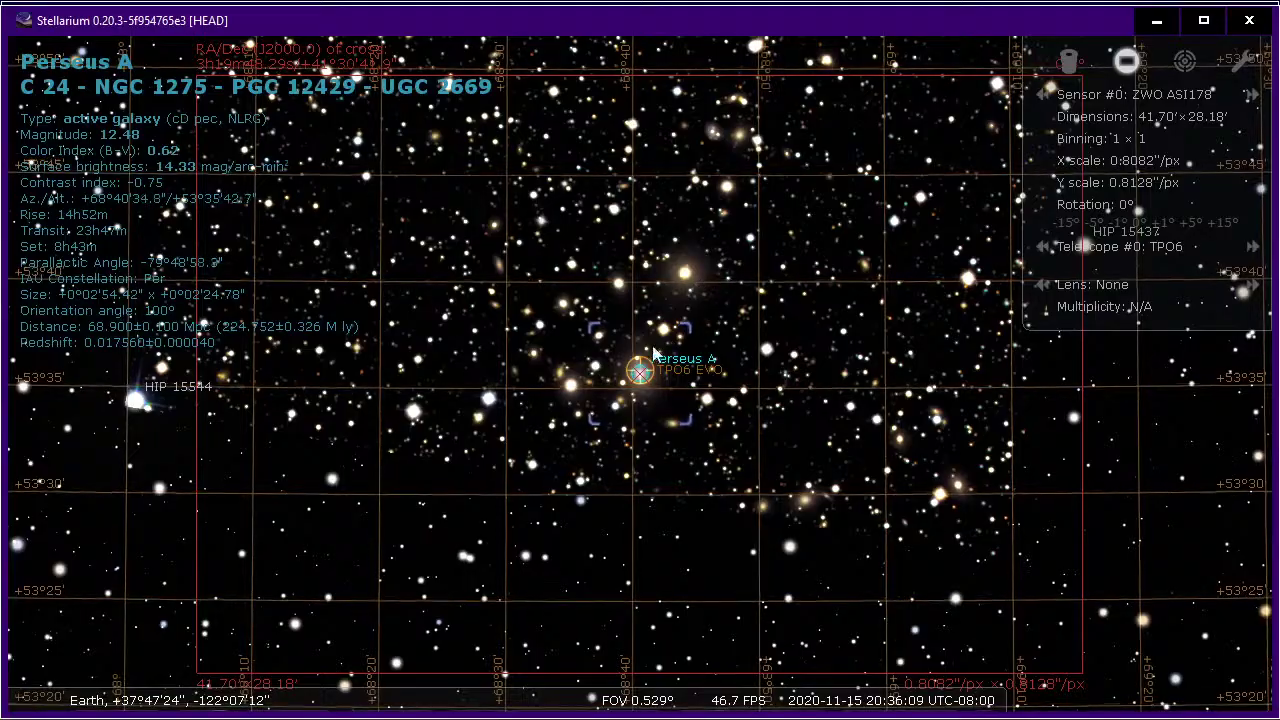
key("alt+Tab")
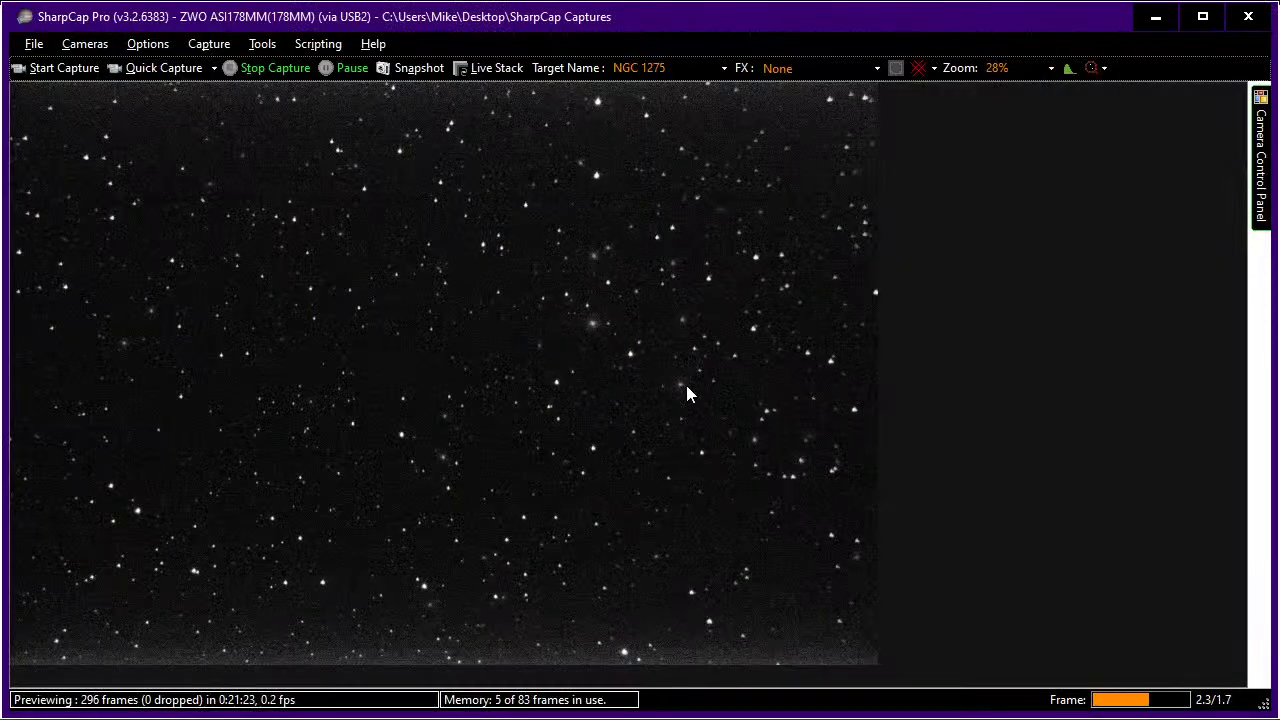
key("alt+Tab")
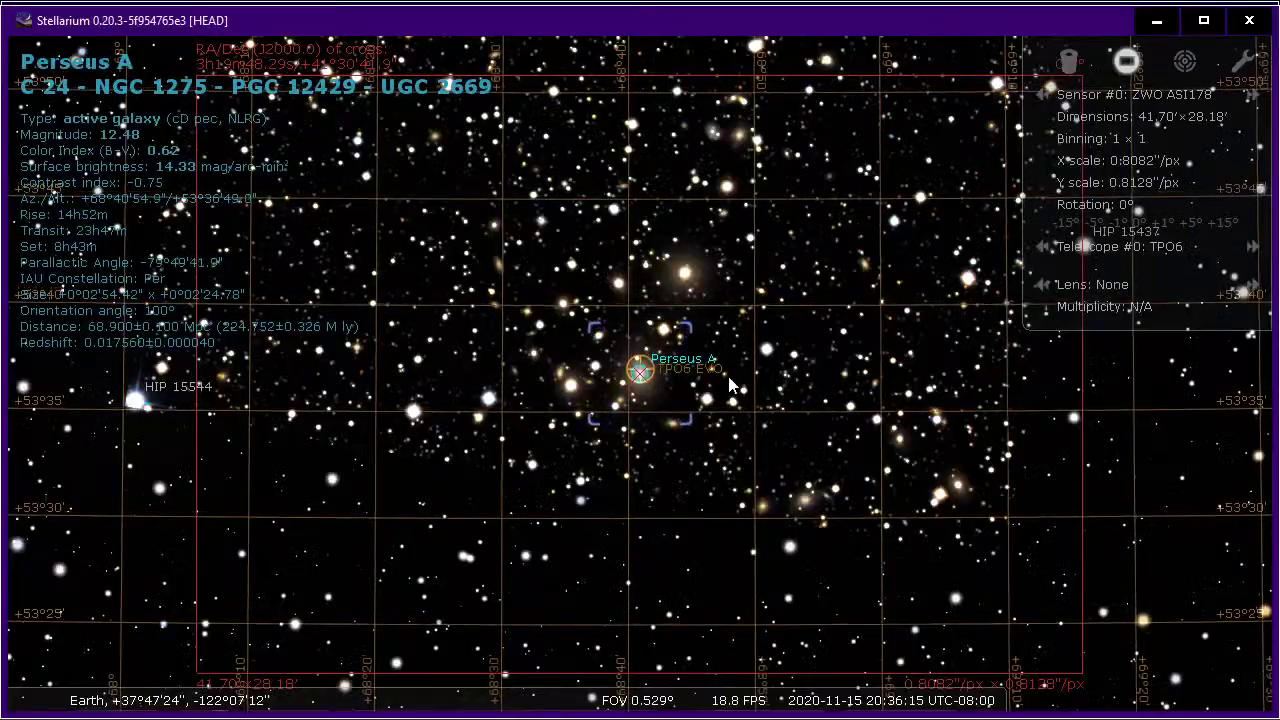
key("alt+Tab")
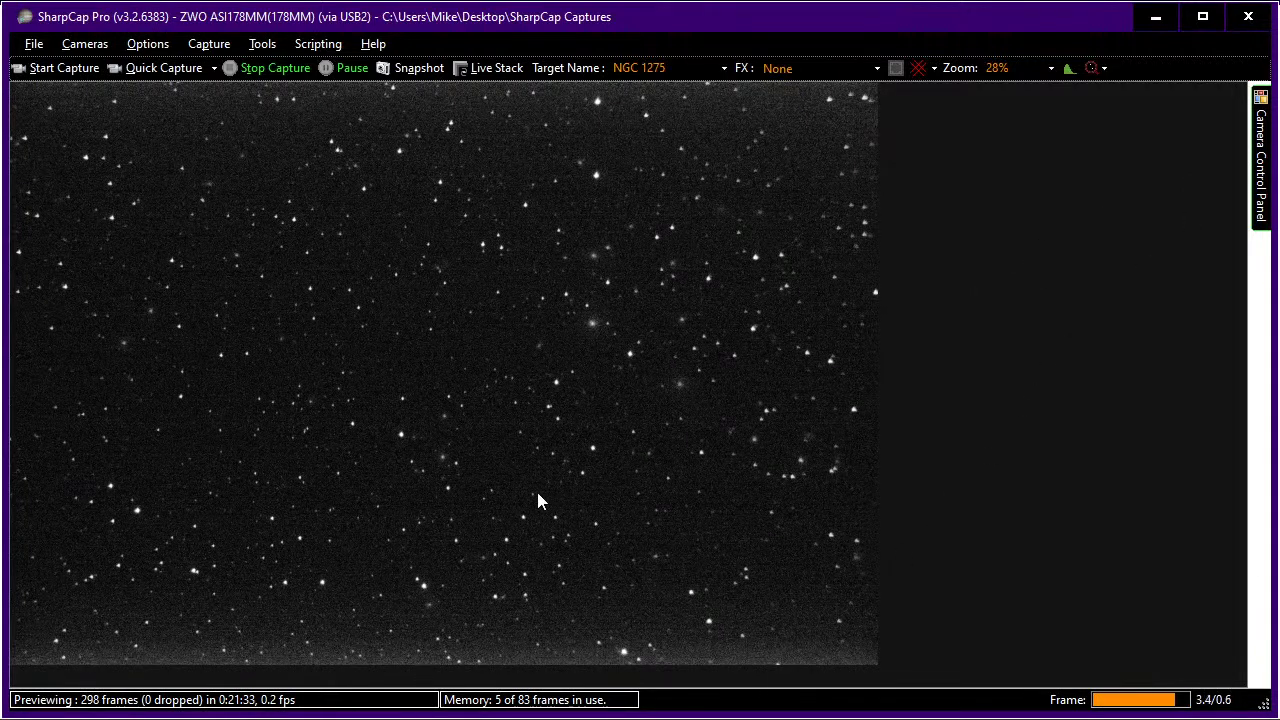
Launch ASTAP and set the alignment solver's field of view height to 0.47°.
key("super")
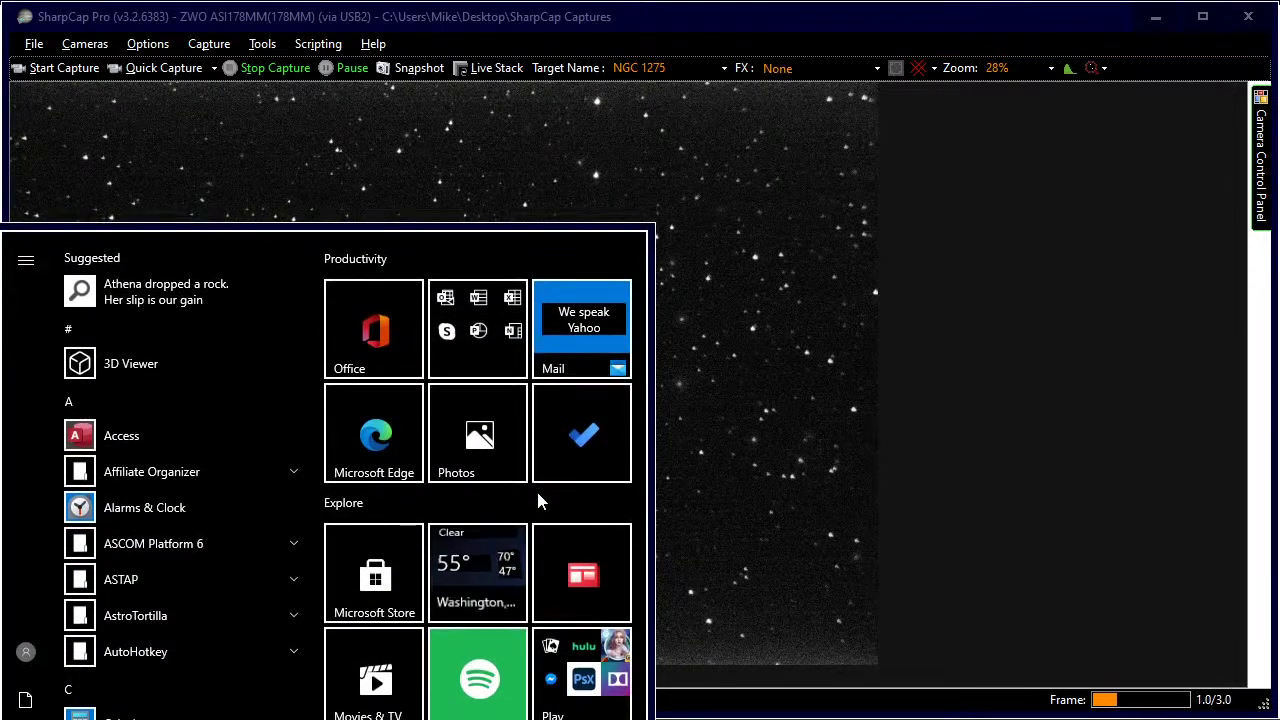
type("astr")
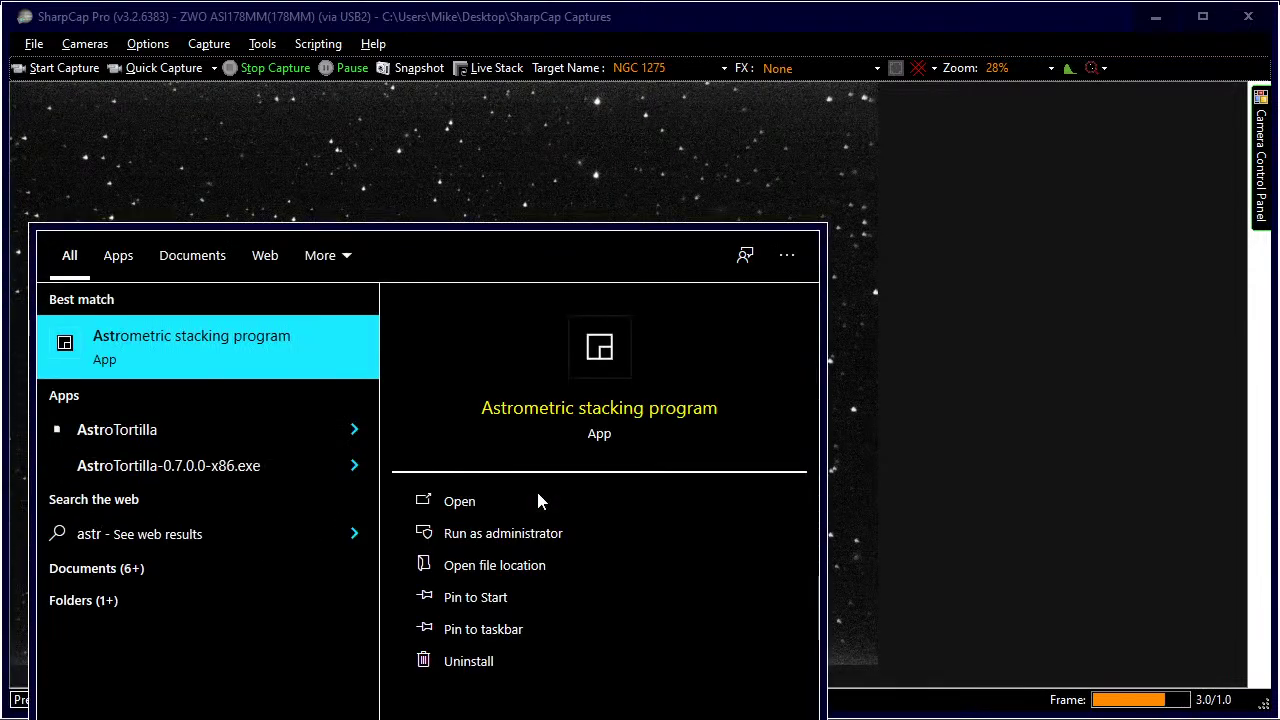
key("Return")
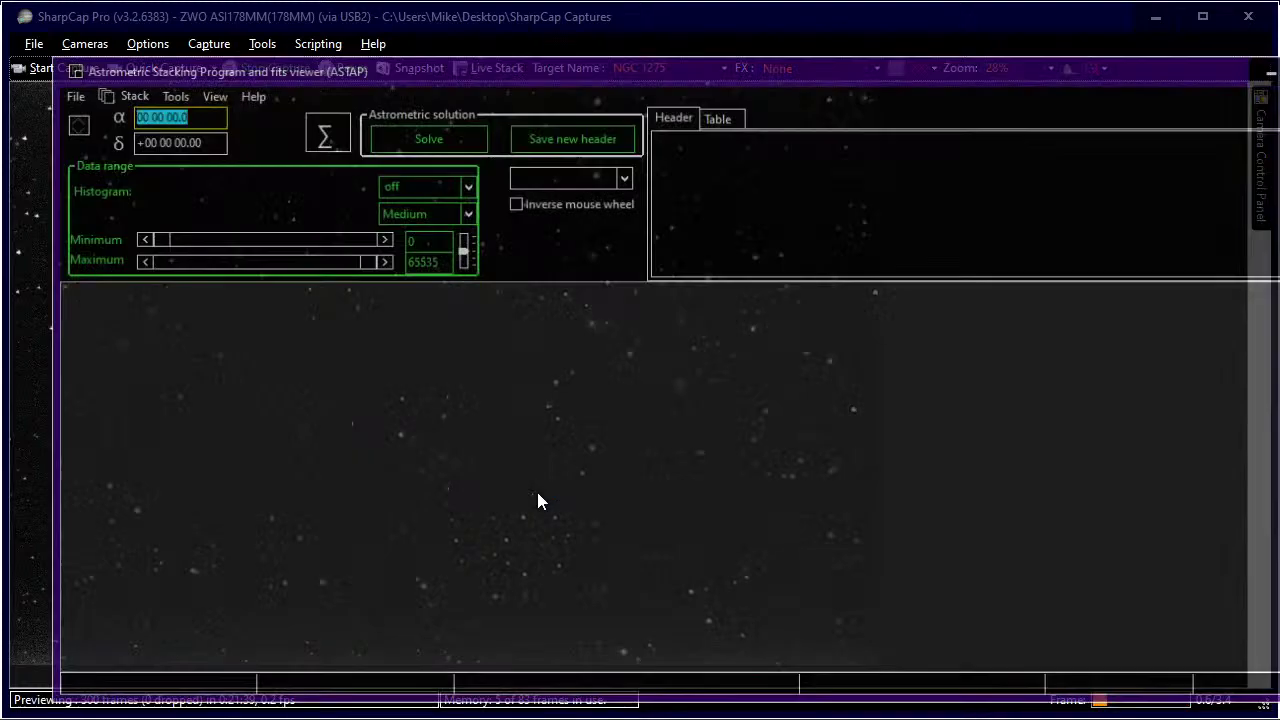
left_click(125, 92)
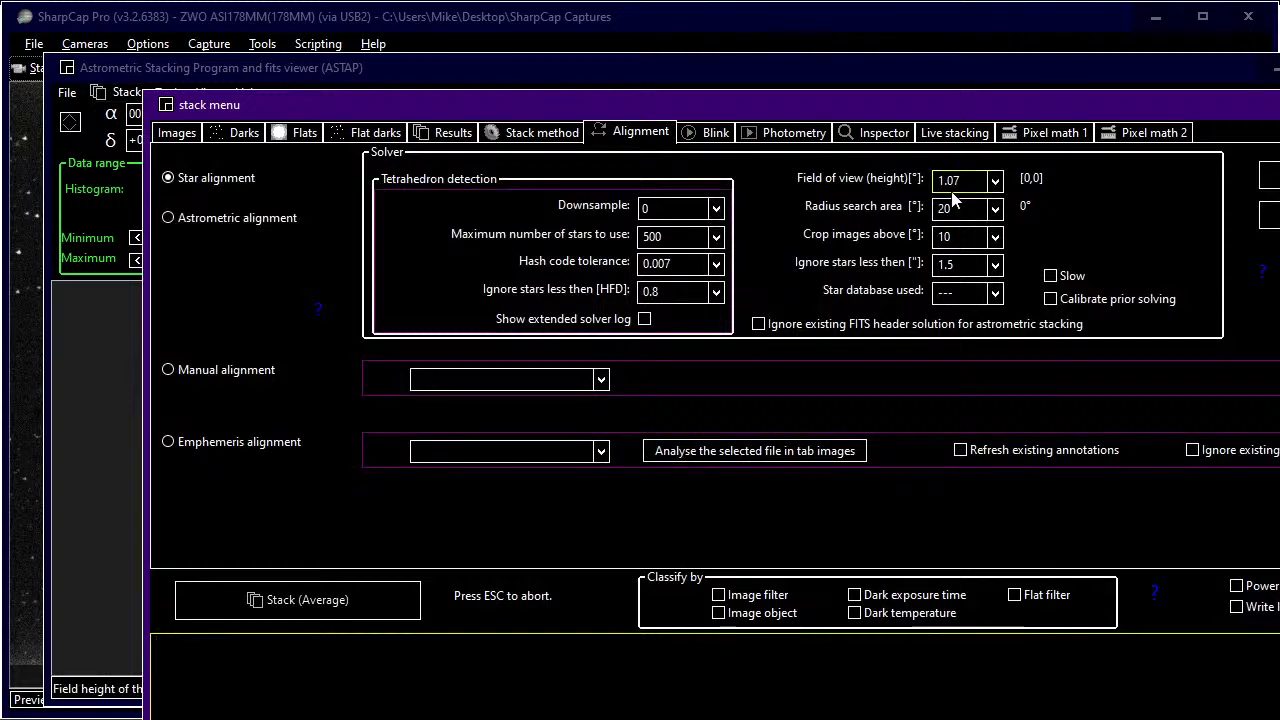
double_click(950, 180)
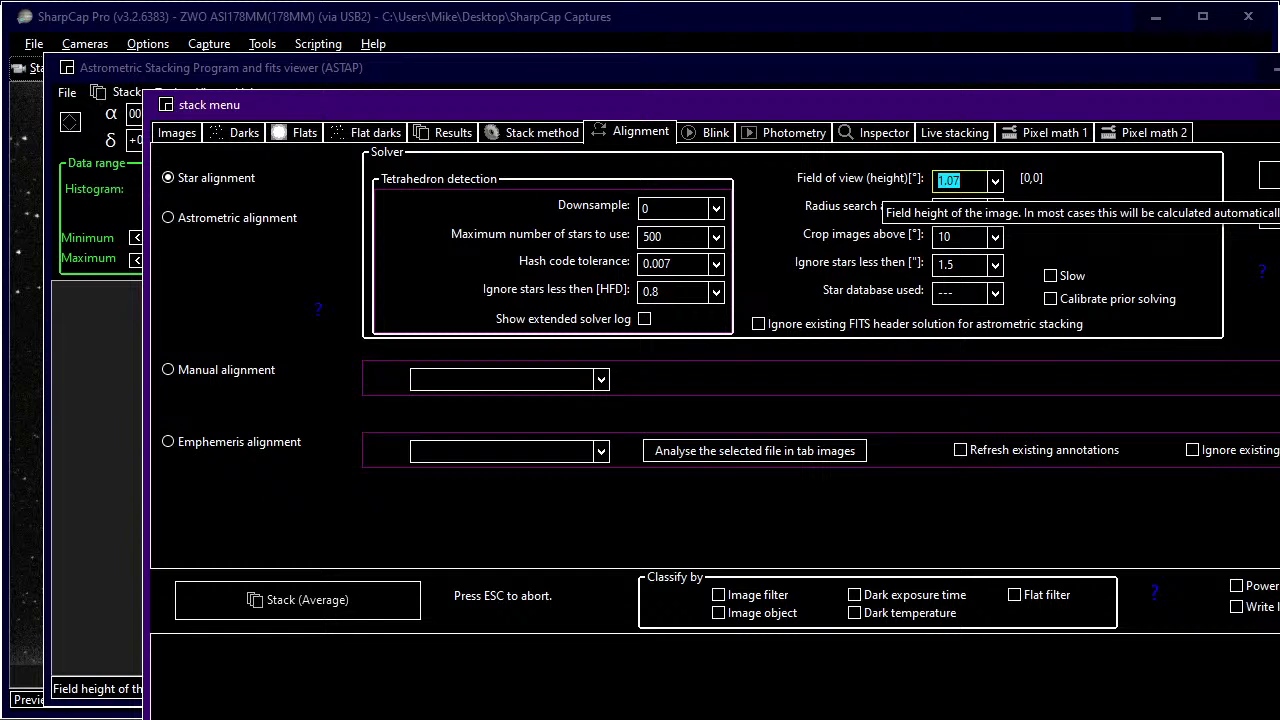
type("0")
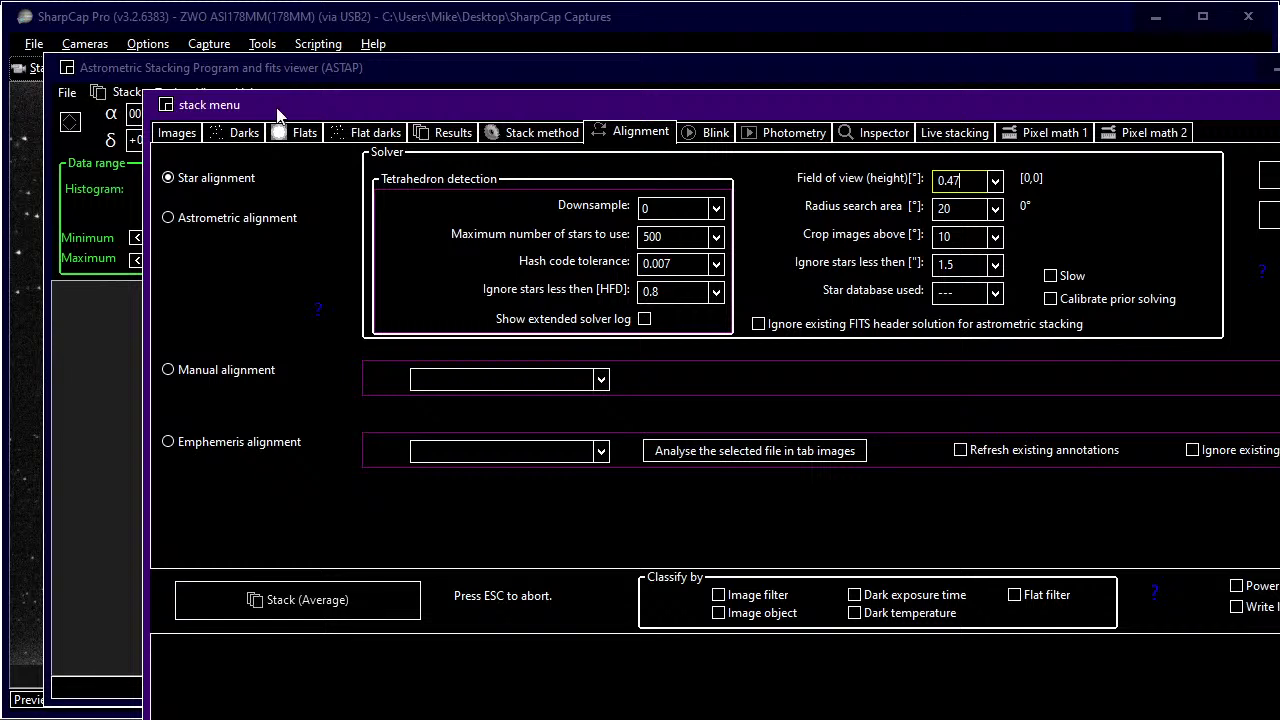
Save the current ASTAP settings from the main viewer window.
left_click(76, 93)
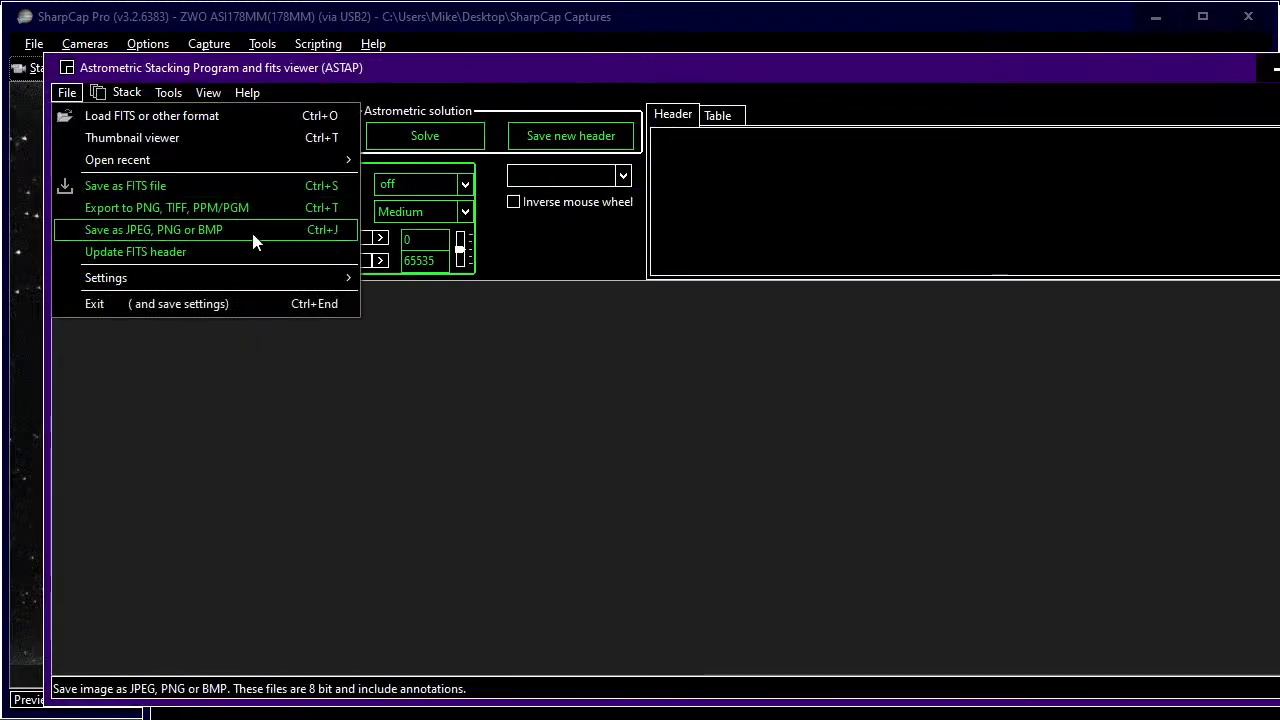
mouse_move(336, 277)
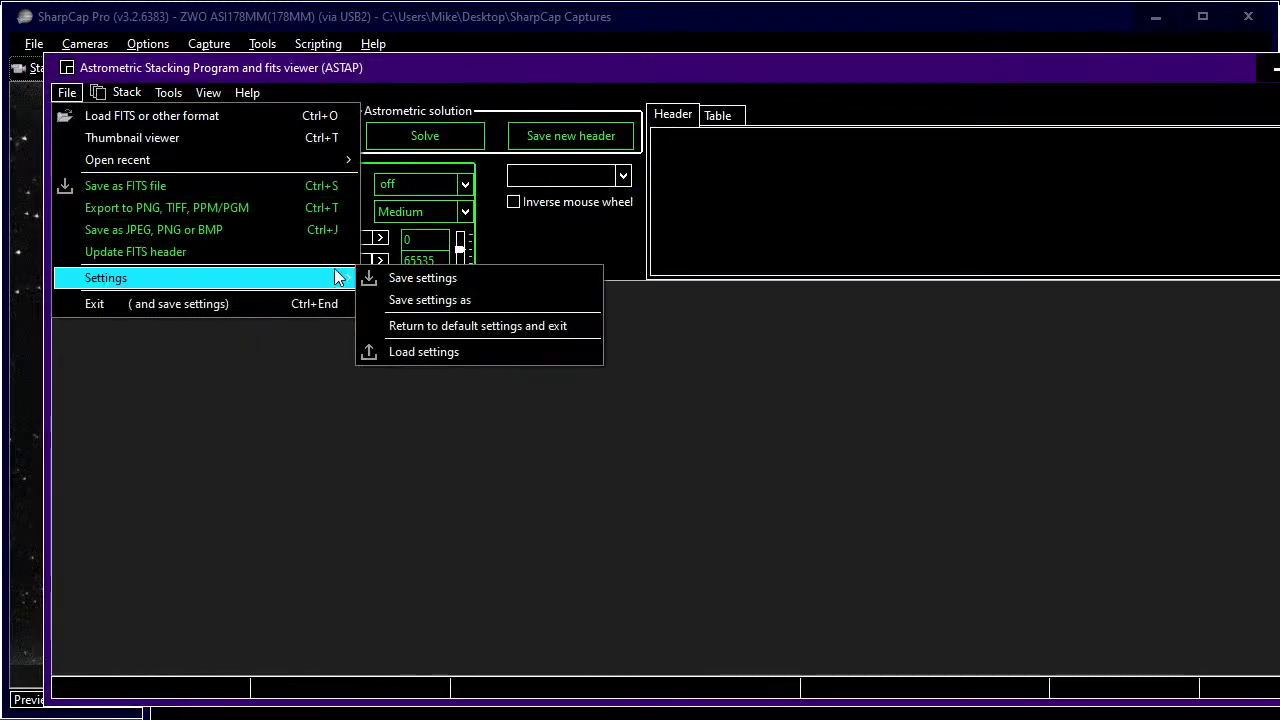
left_click(412, 277)
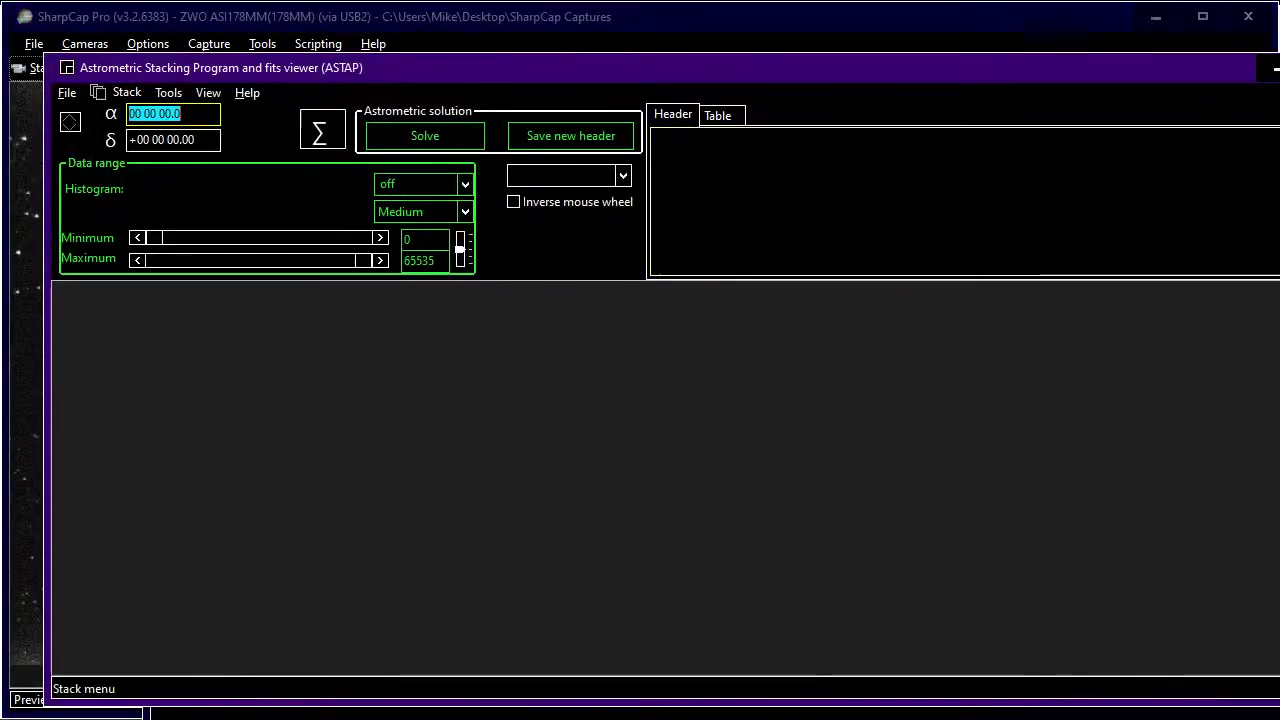
Check the star alignment solver settings in ASTAP's stack window, and close ASTAP to return to SharpCap.
left_click(100, 92)
left_click(741, 129)
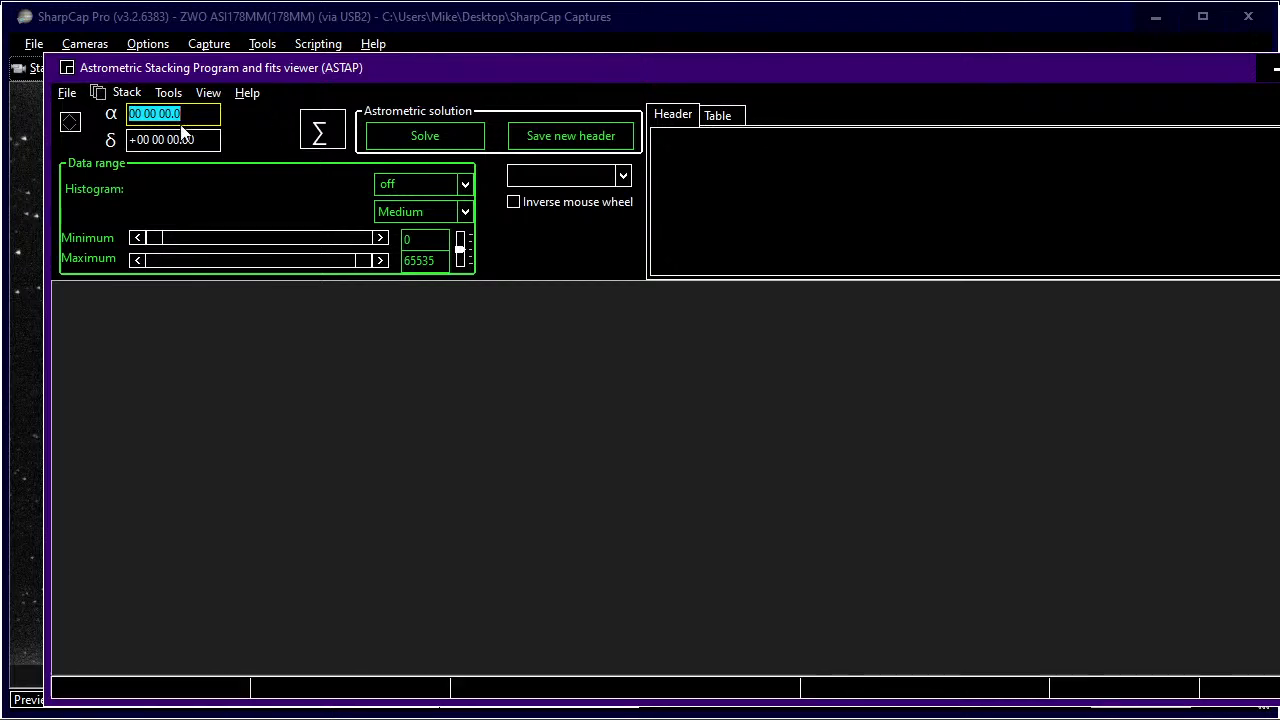
left_click(126, 93)
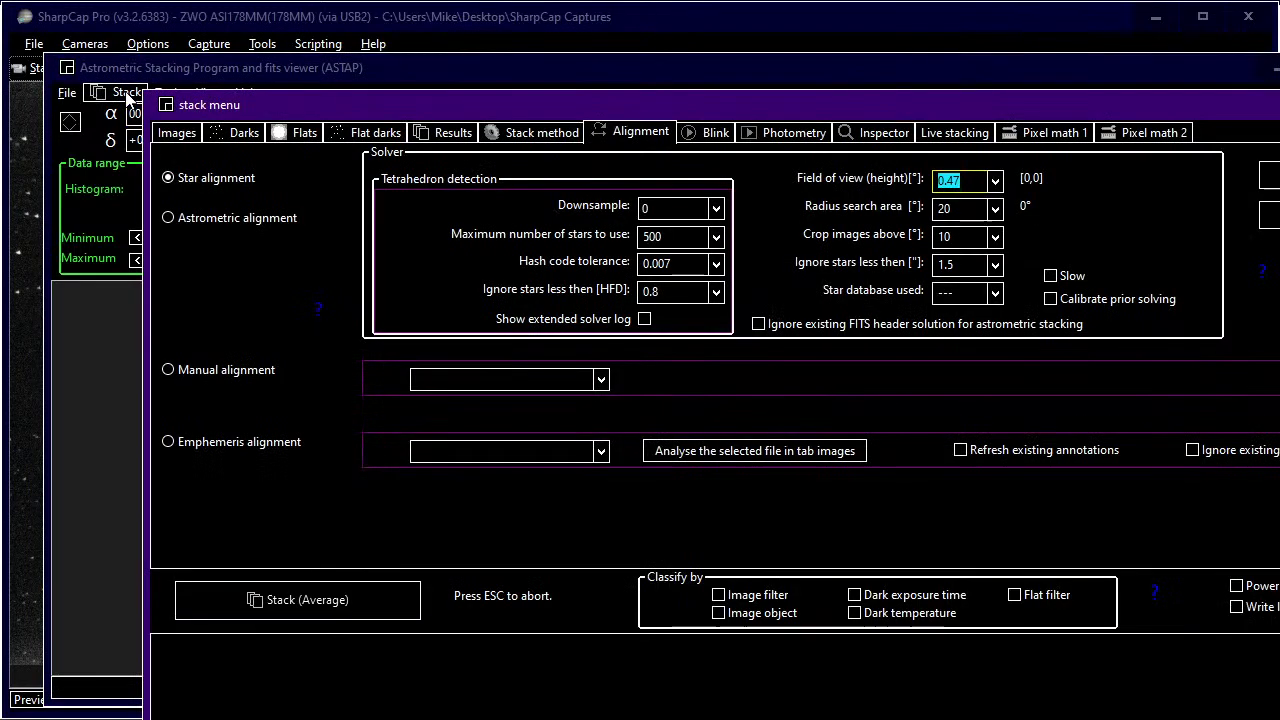
key("Escape")
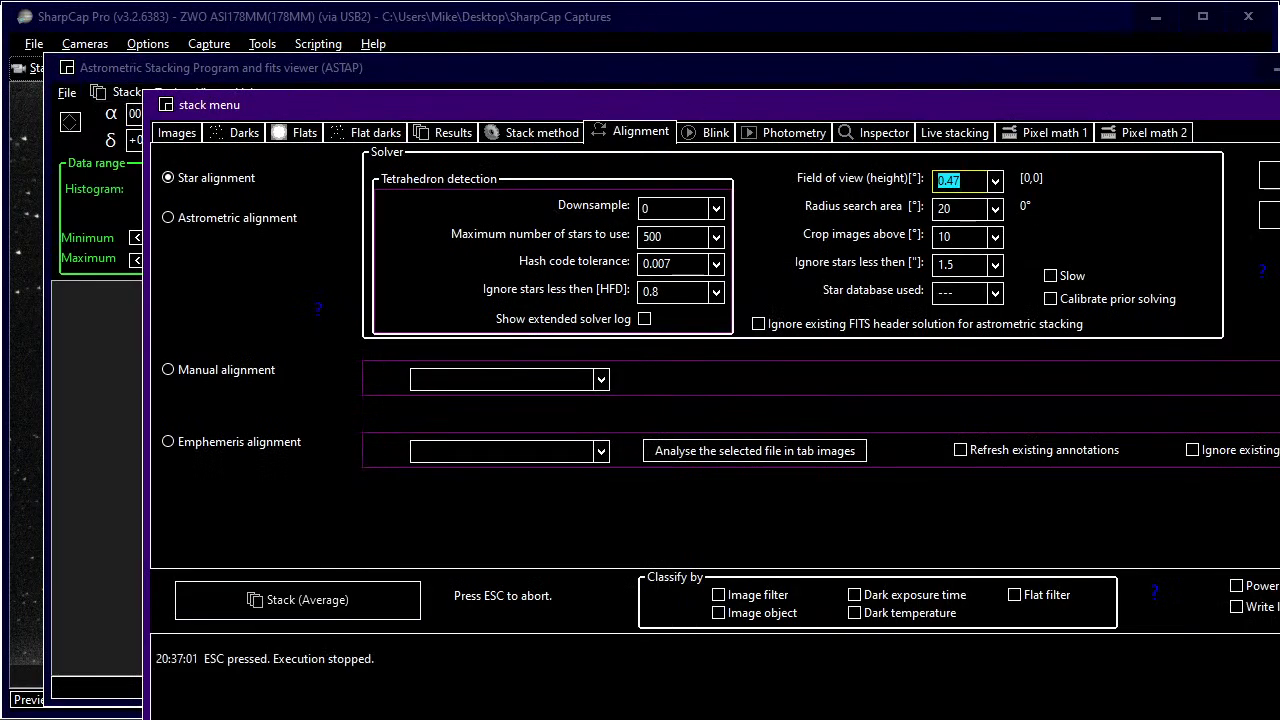
key("alt+F4")
key("alt+F4")
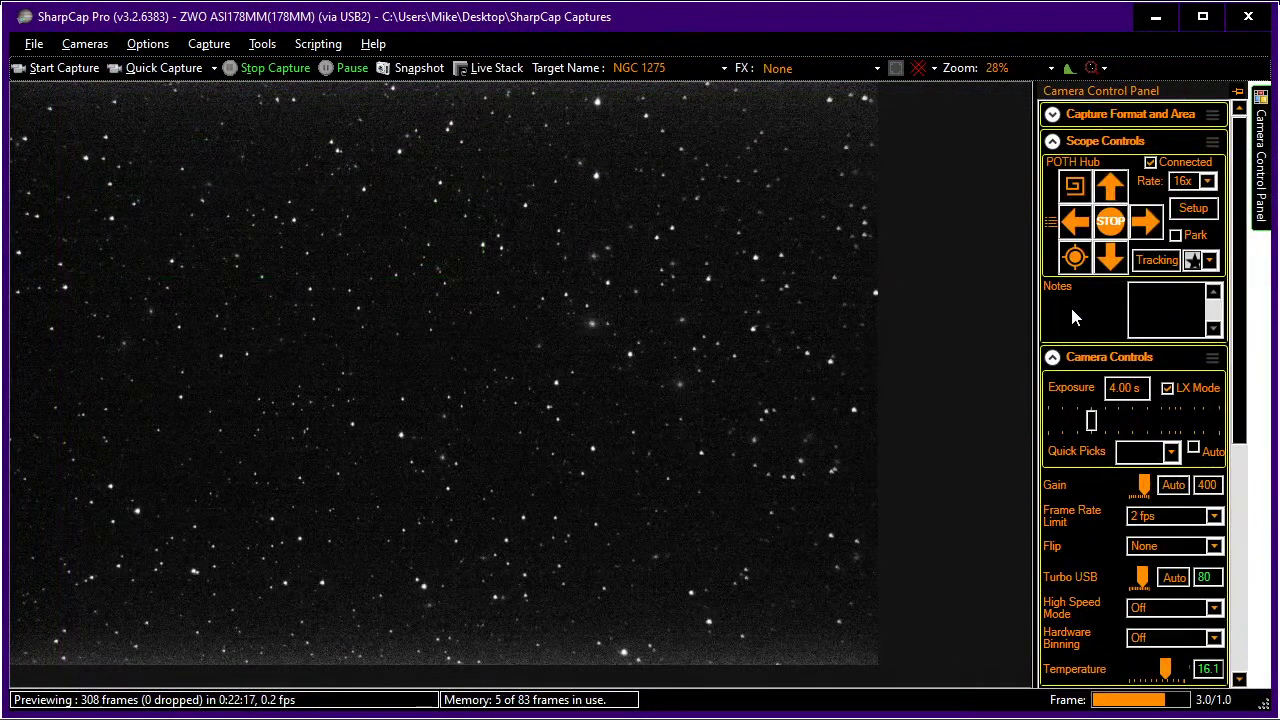
Try to plate-solve the current view of NGC 1275, abort the ASTAP solver and dismiss the error notice.
left_click(1075, 258)
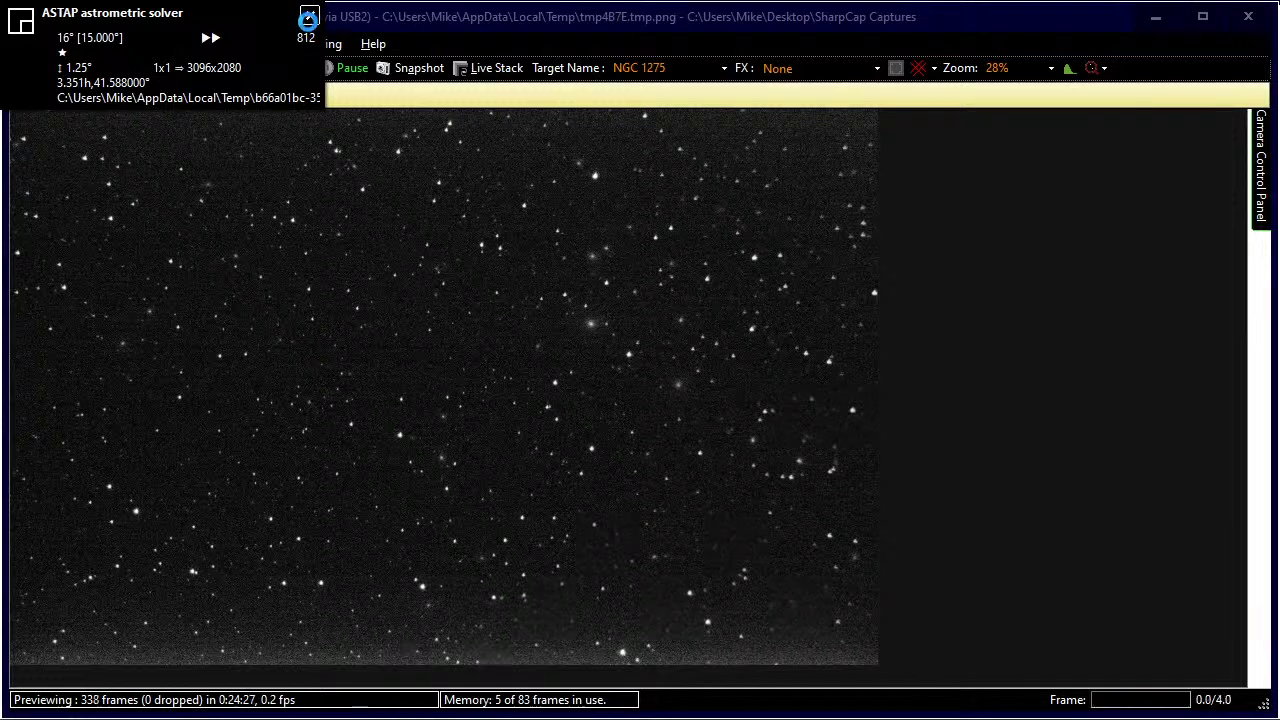
left_click(309, 18)
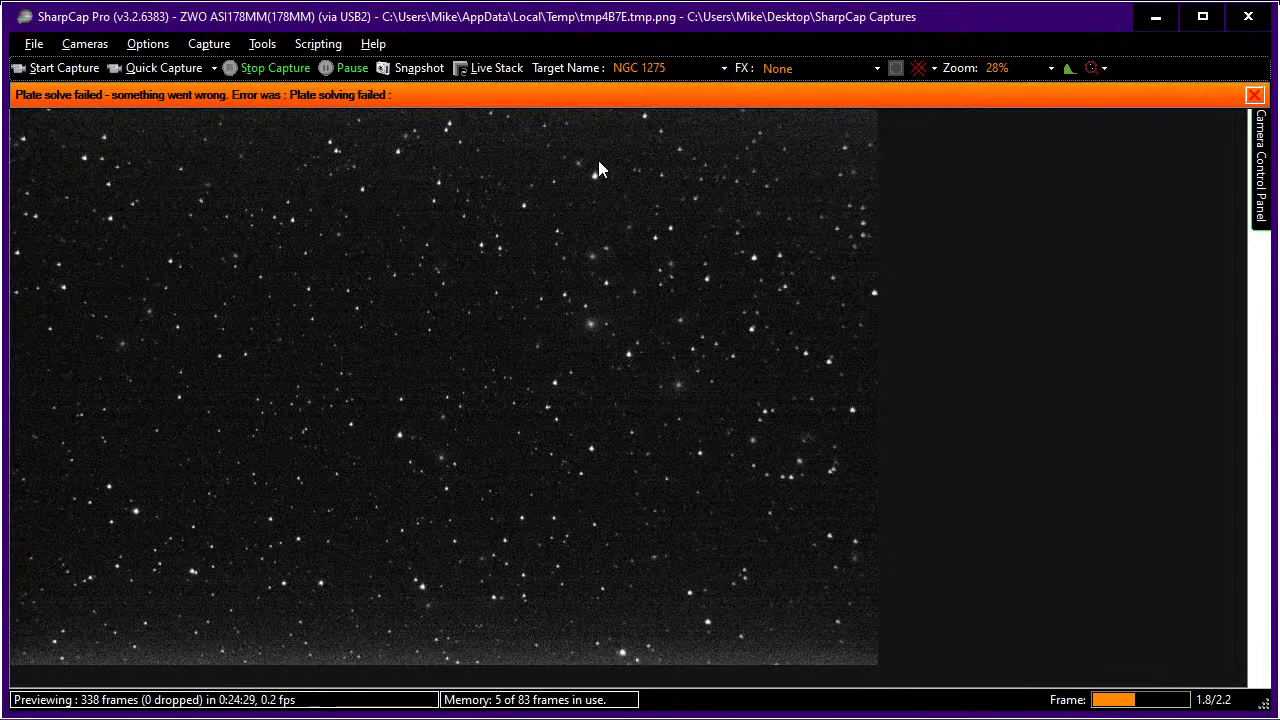
mouse_move(1264, 133)
left_click(1258, 95)
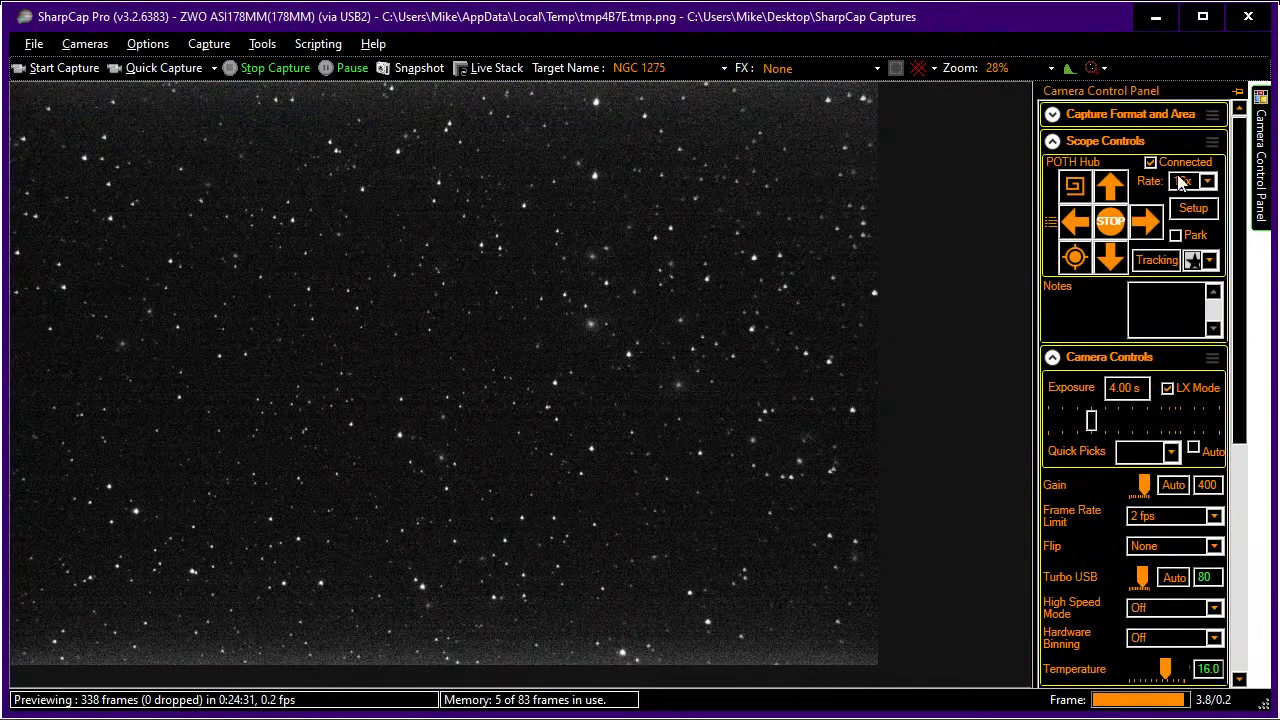
Set the exposure to 1000 ms and slew the mount repeatedly in the left direction to shift the star field.
left_click_drag(1091, 420, 1063, 420)
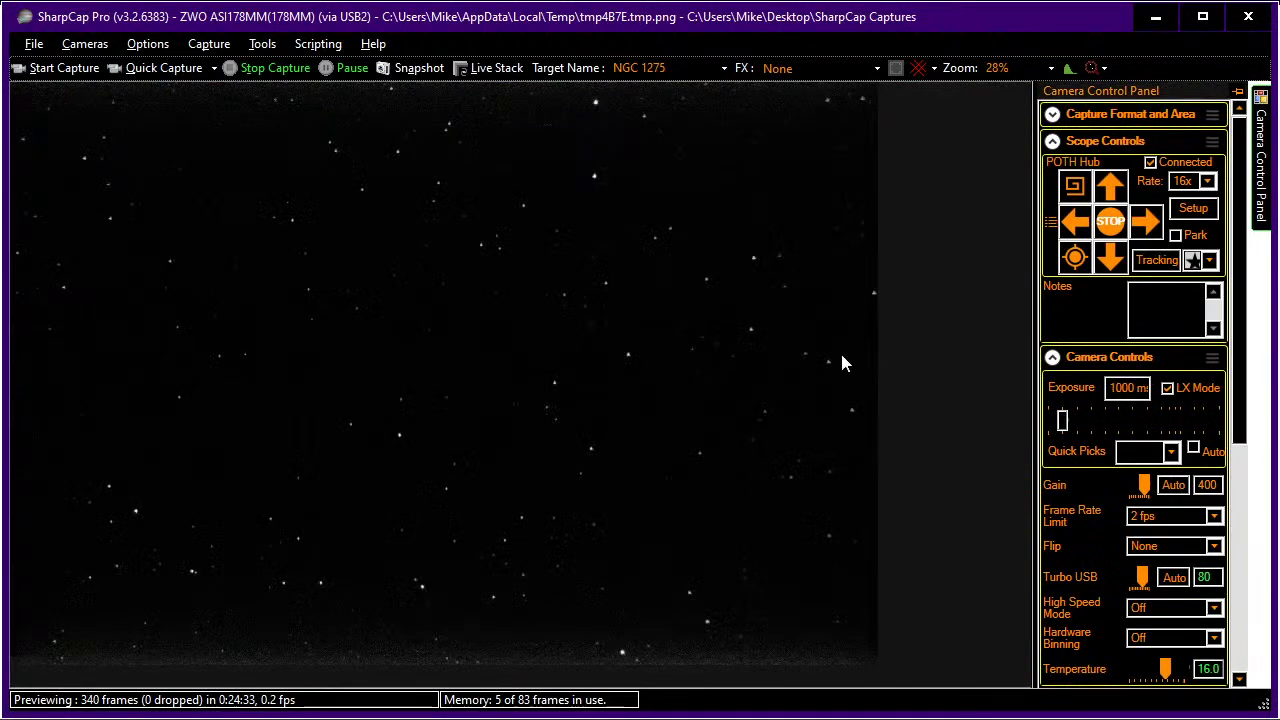
left_click(1076, 222)
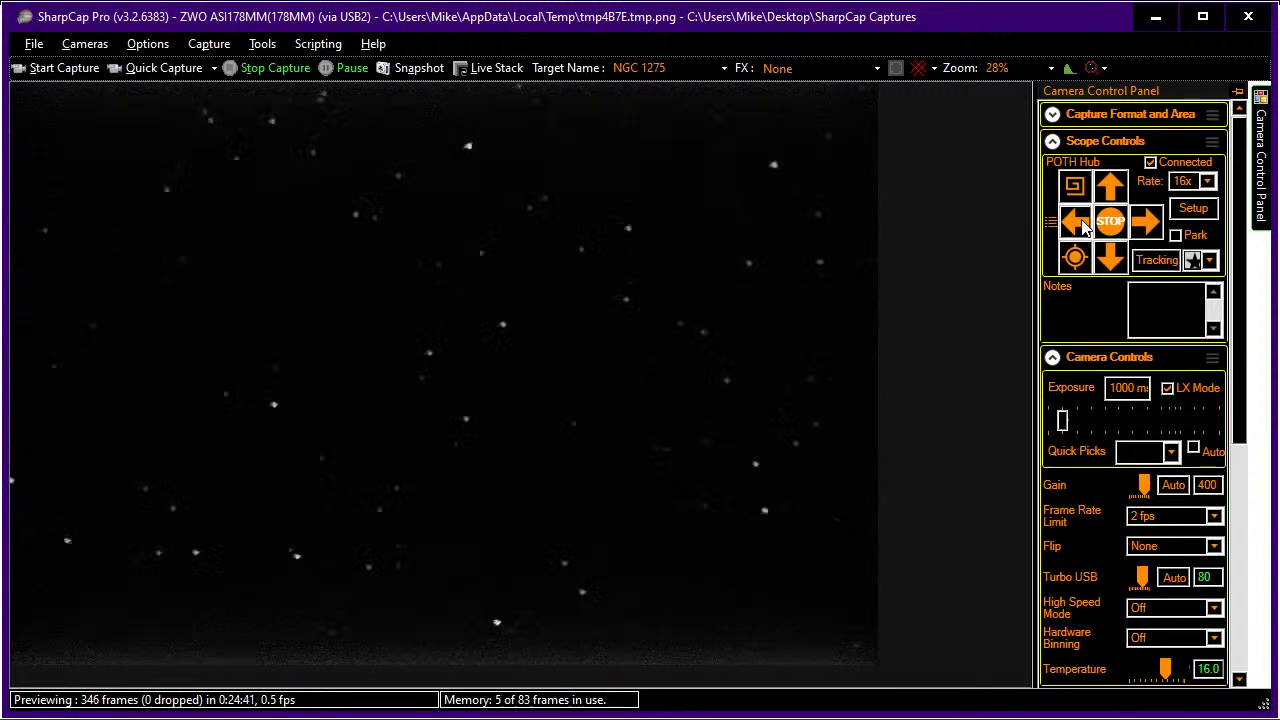
left_click(1084, 226)
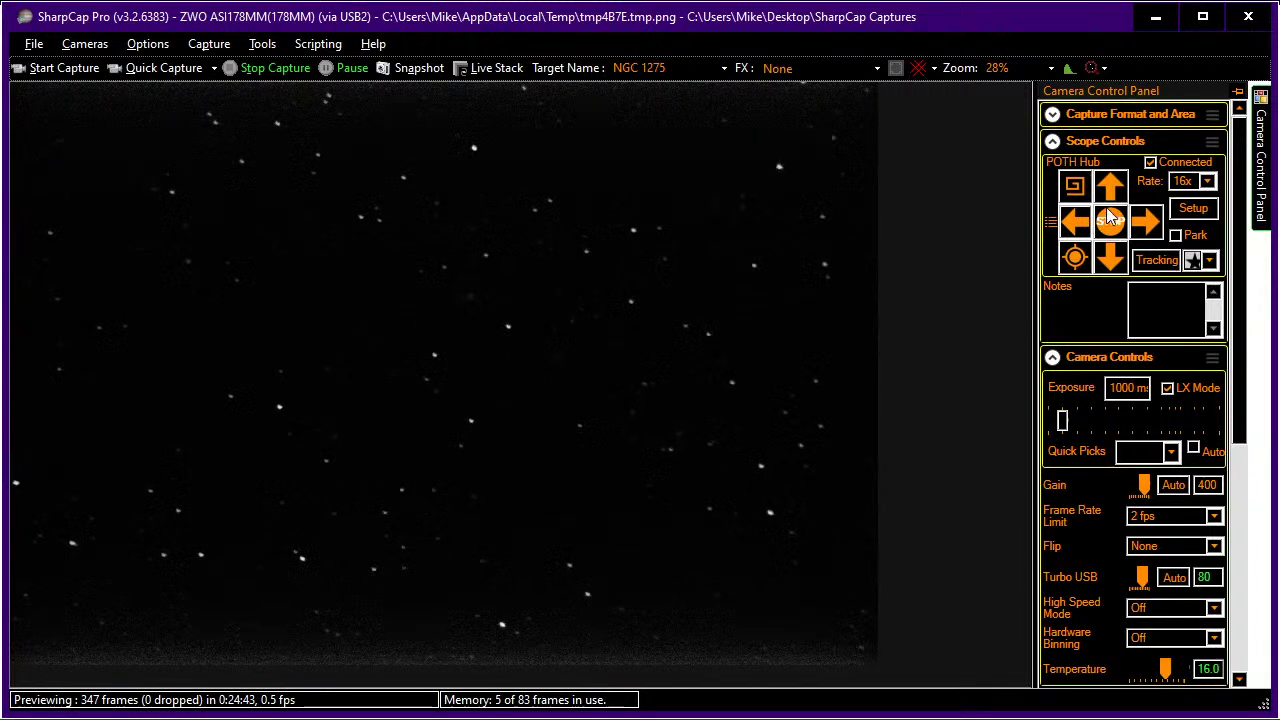
left_click(1075, 228)
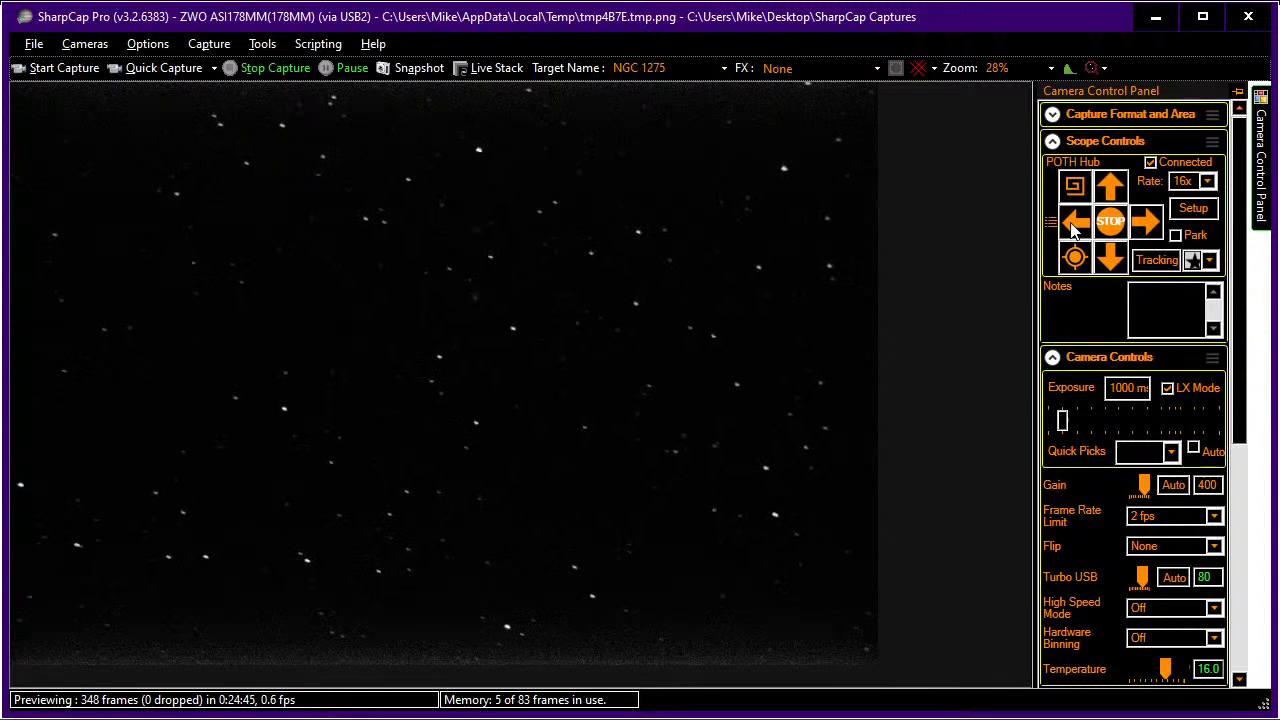
left_click(1073, 226)
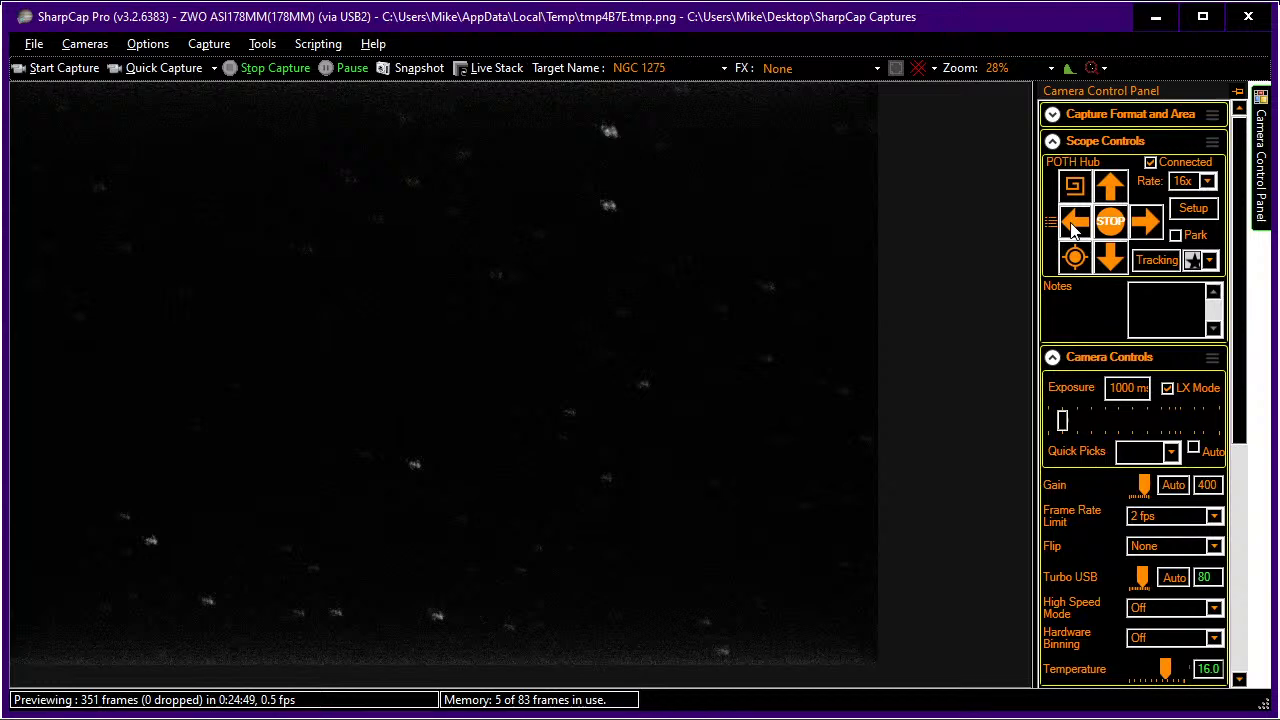
left_click(1073, 228)
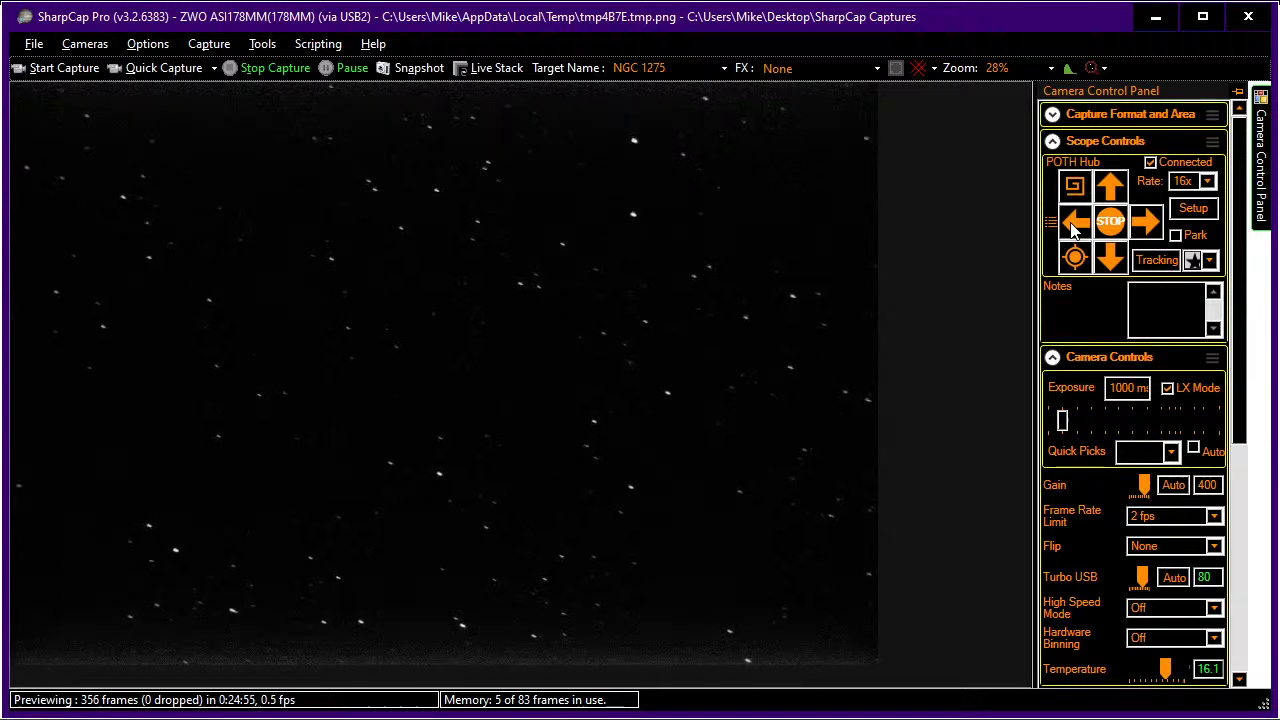
left_click(1073, 228)
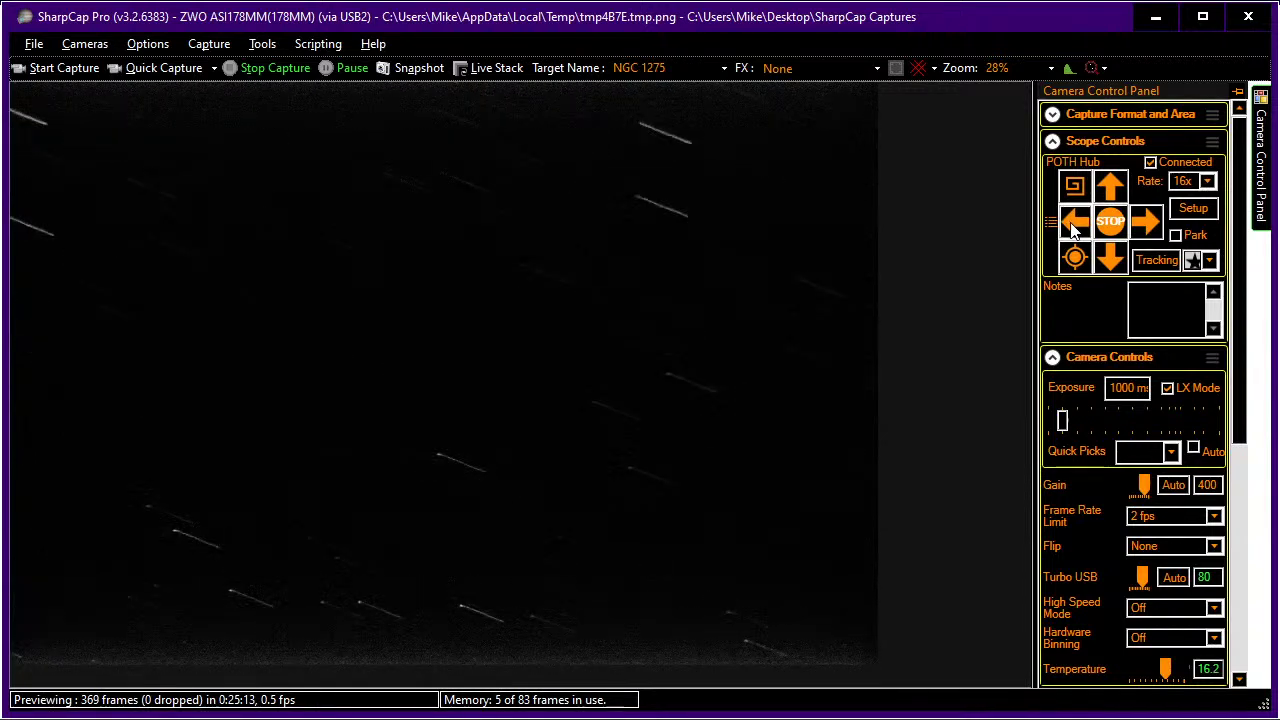
Check the framing with a 4 s exposure, return to 1000 ms and nudge the mount left and up.
left_click(1152, 419)
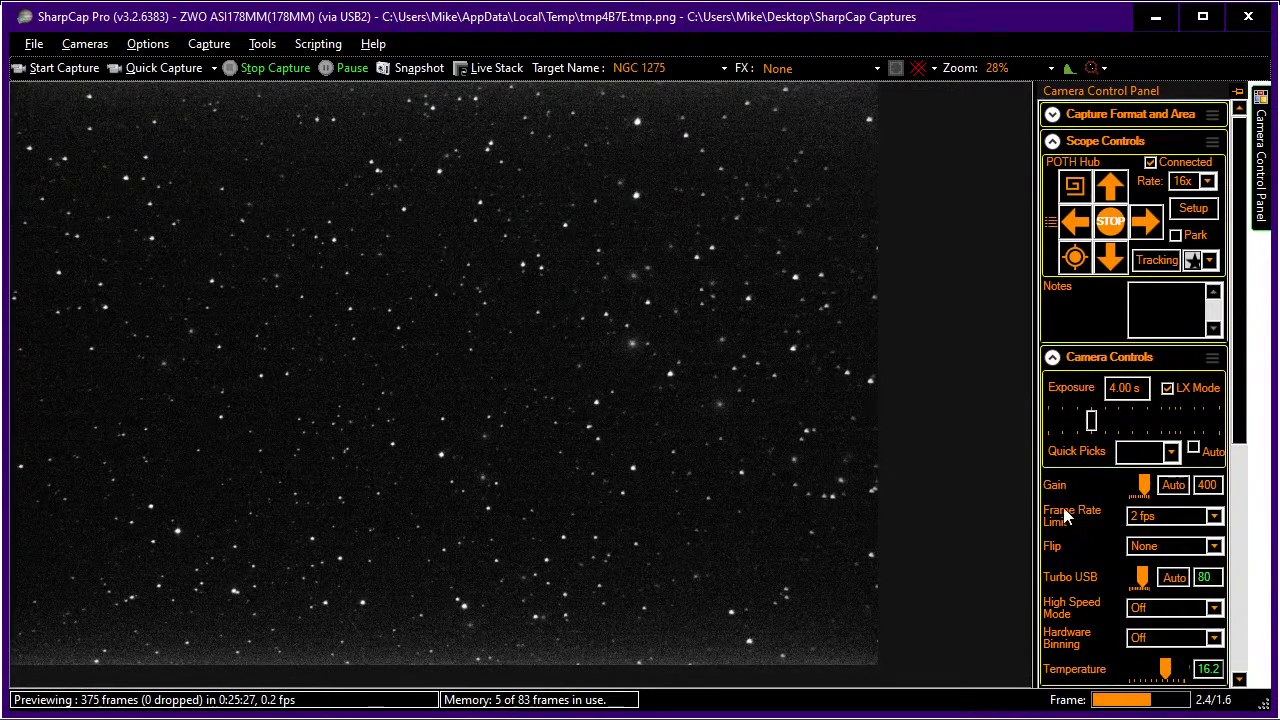
left_click_drag(1091, 420, 1054, 417)
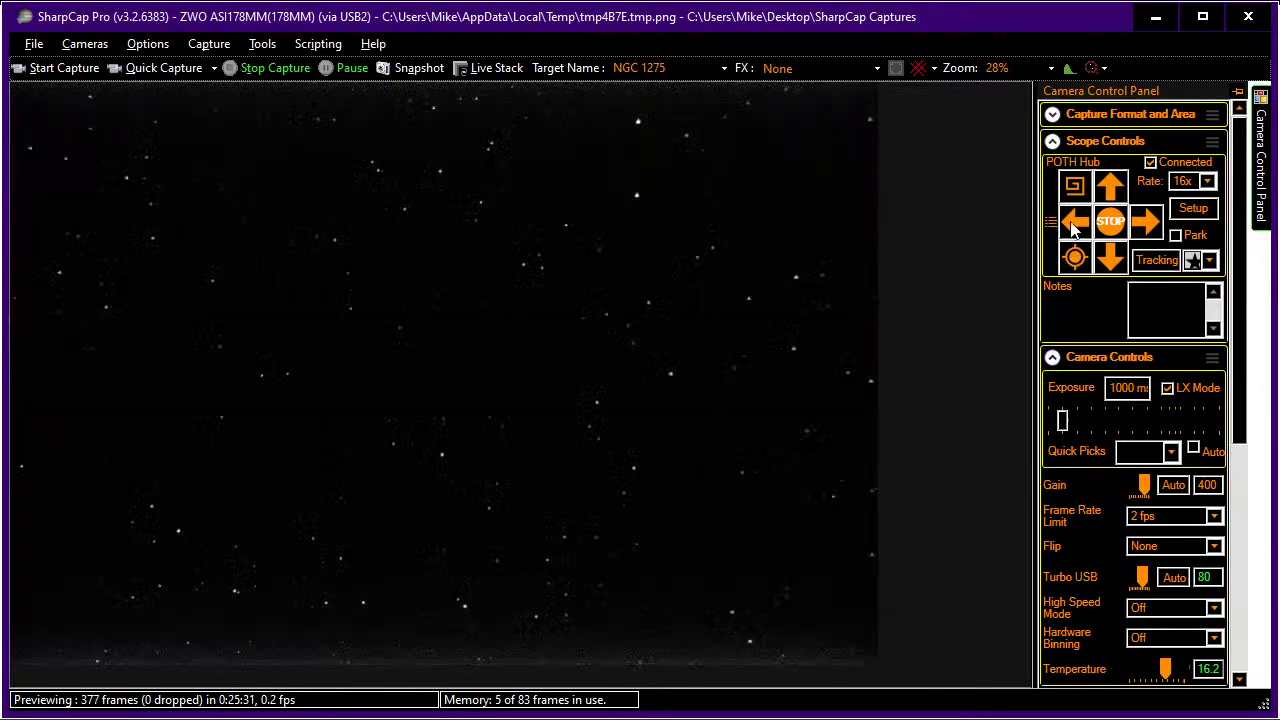
left_click(1072, 228)
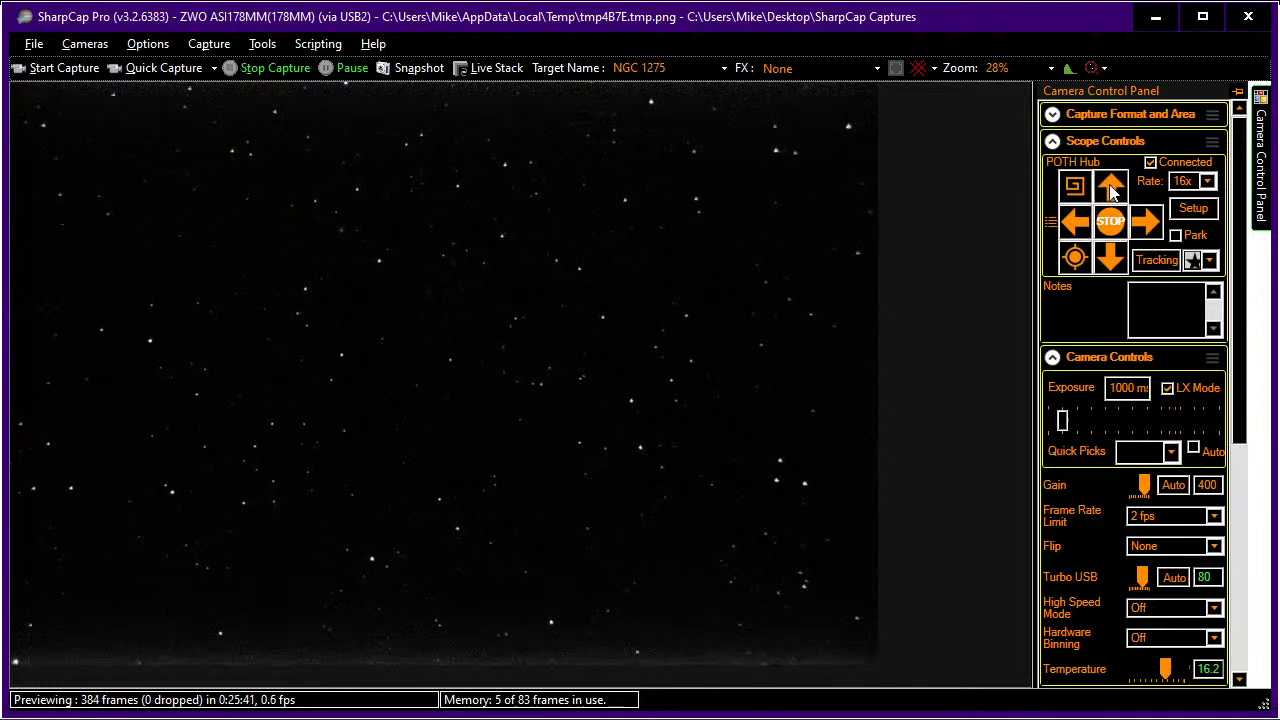
left_click(1110, 190)
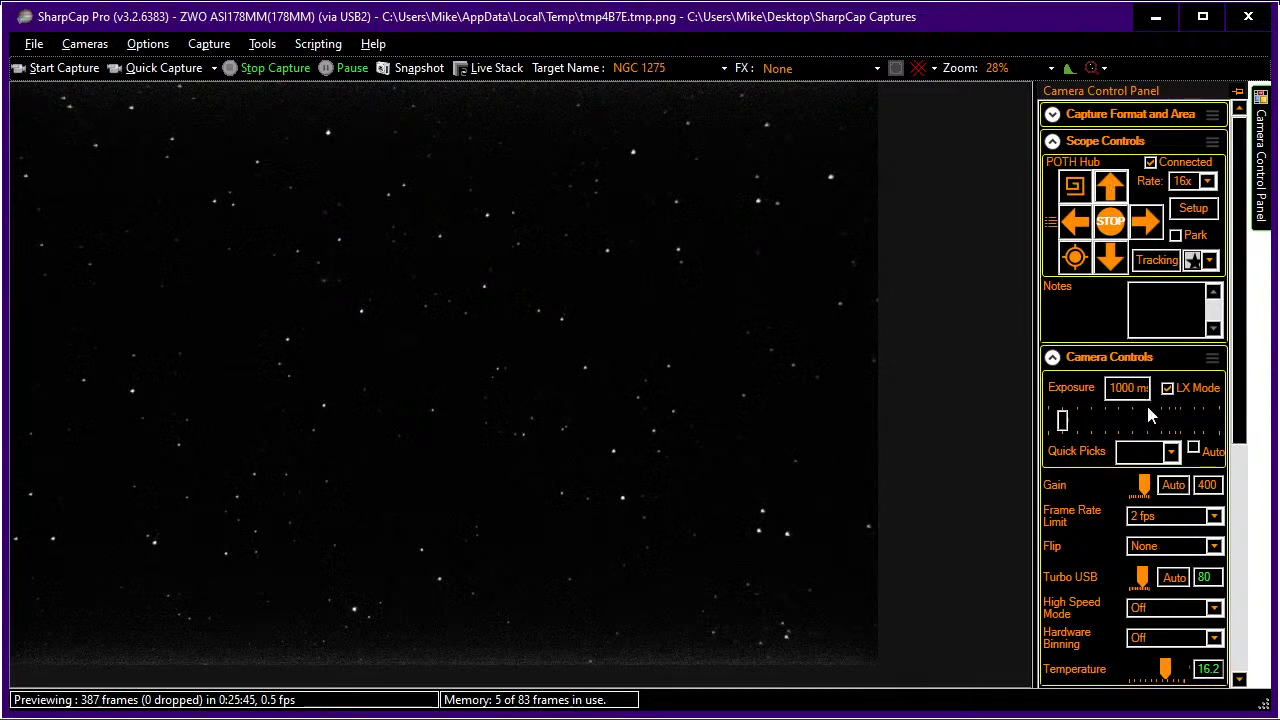
Check the framing at a 4 s exposure and raise the camera exposure to 32 s.
mouse_move(1150, 430)
scroll(1150, 430, "up", 3)
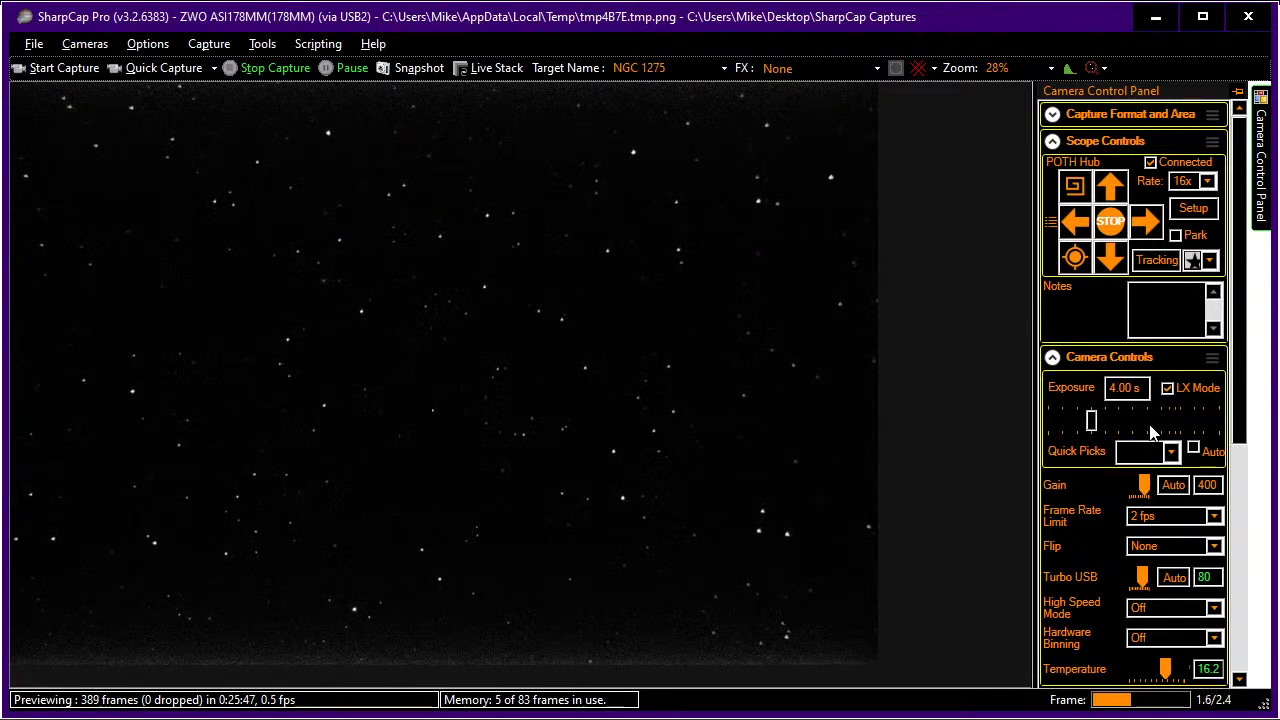
scroll(1083, 426, "down", 1)
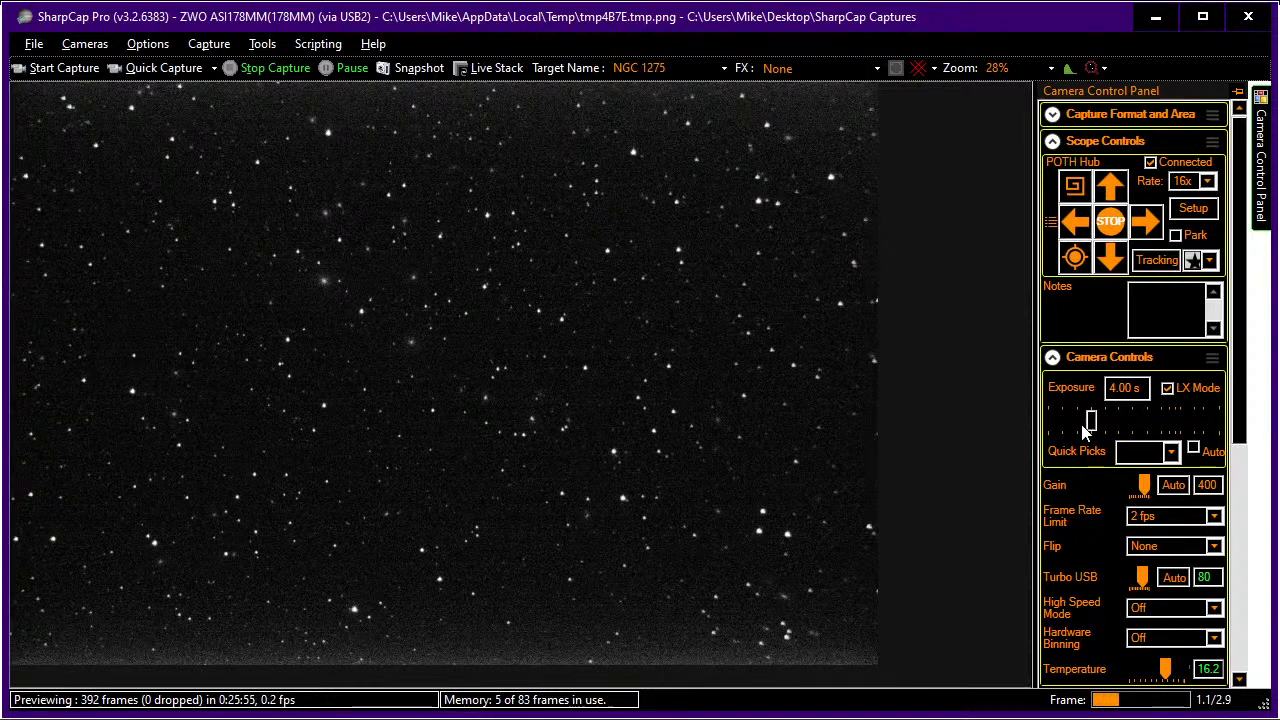
left_click(1157, 420)
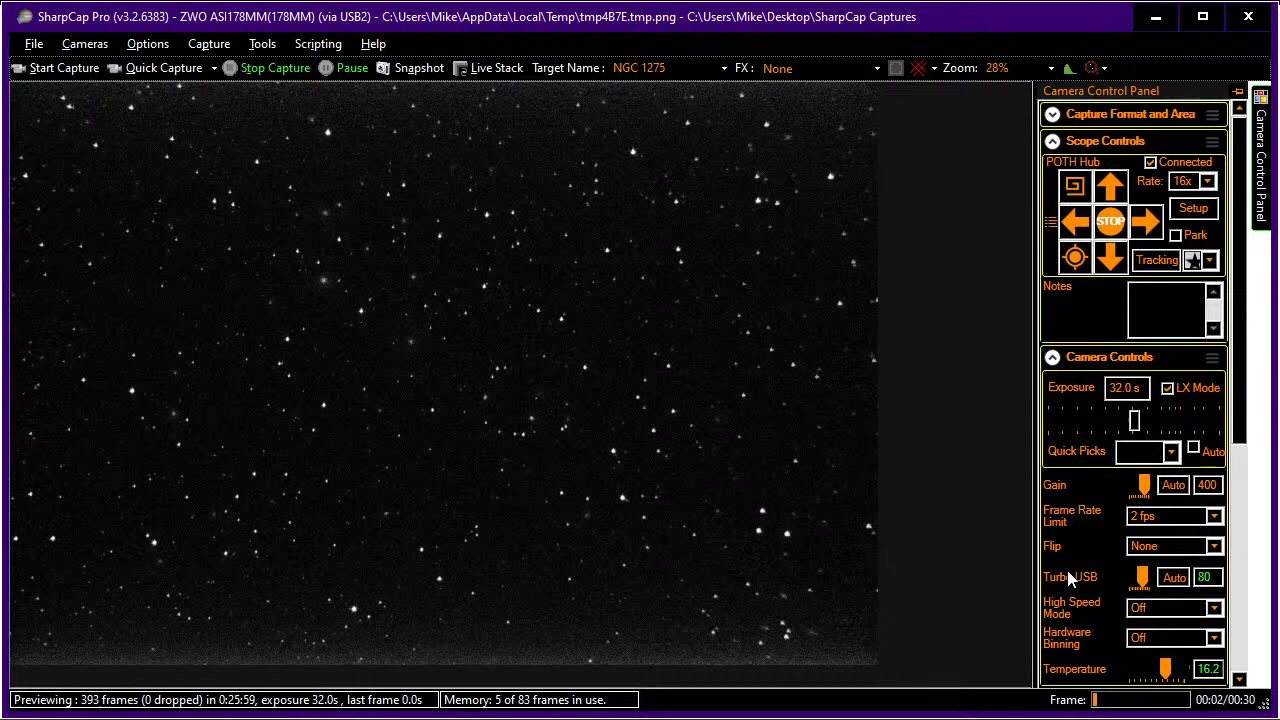
Apply the 25-frame, 15.6C dark from the 32.0s gain_400 folder as the dark to subtract.
scroll(1068, 578, "down", 2)
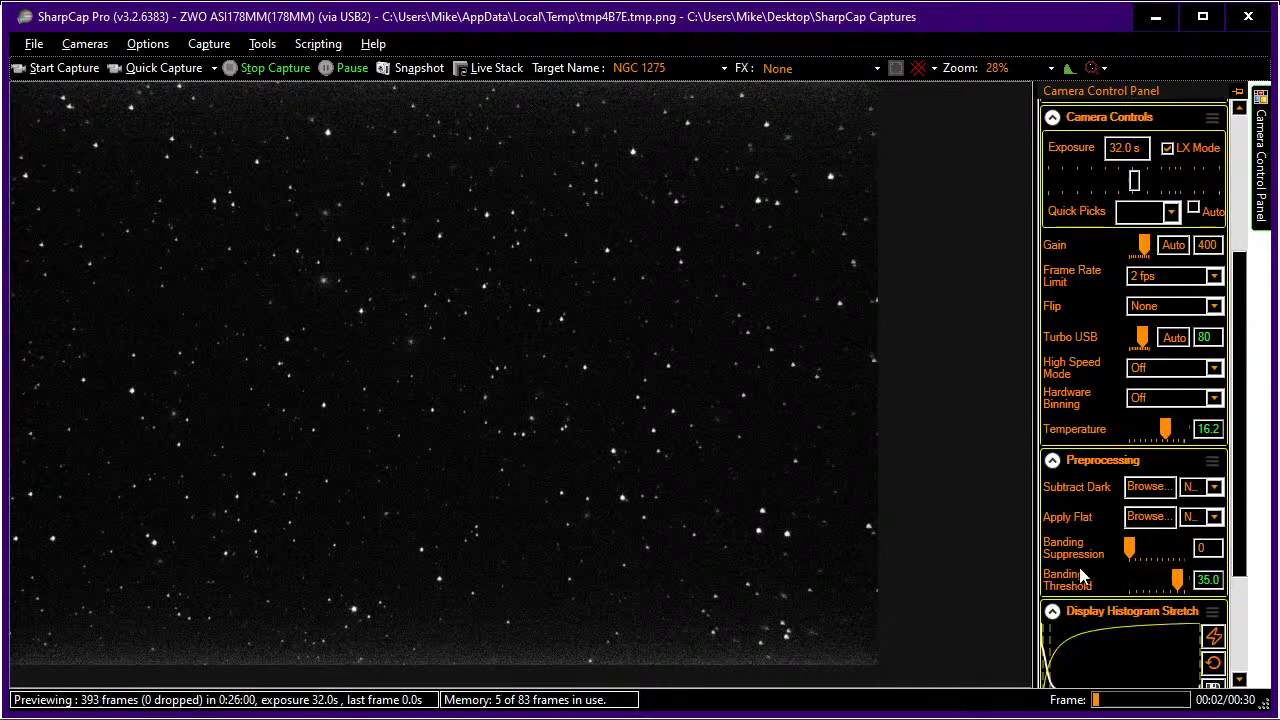
left_click(1152, 488)
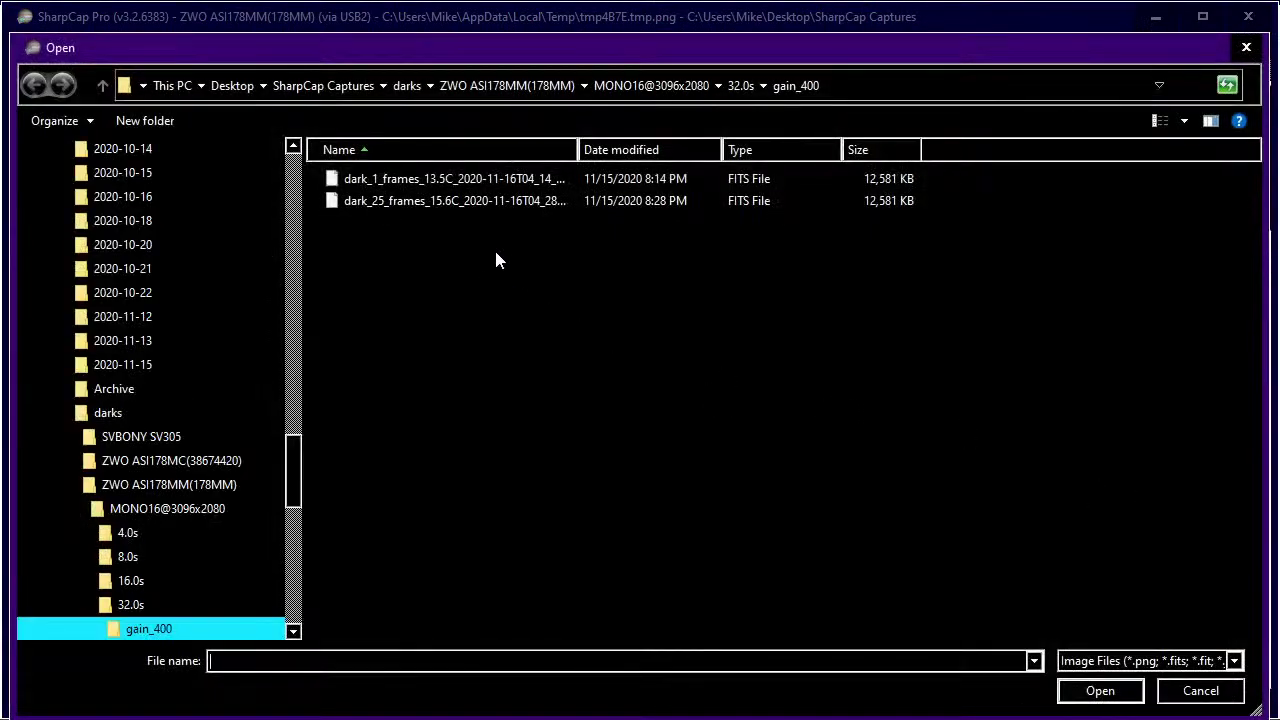
double_click(516, 201)
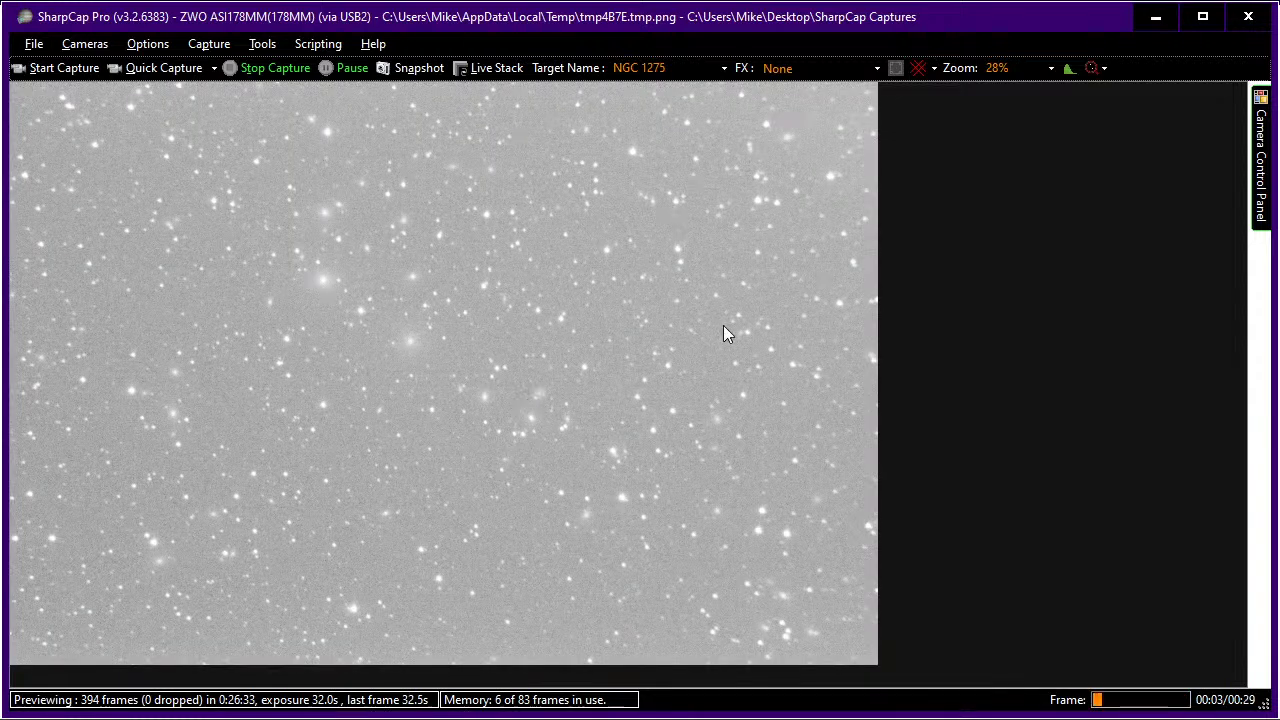
Reset the display stretch and start a fresh live stack of NGC 1275 with its histogram levels reset.
mouse_move(1258, 190)
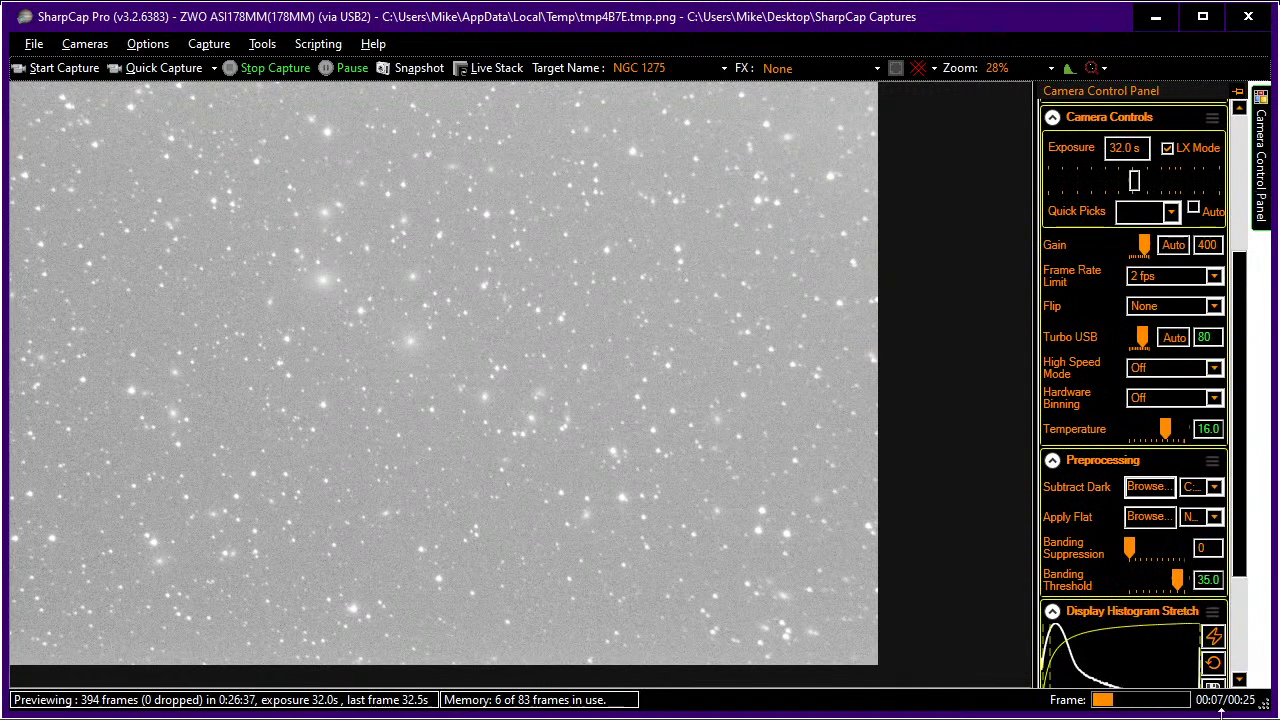
left_click(1212, 664)
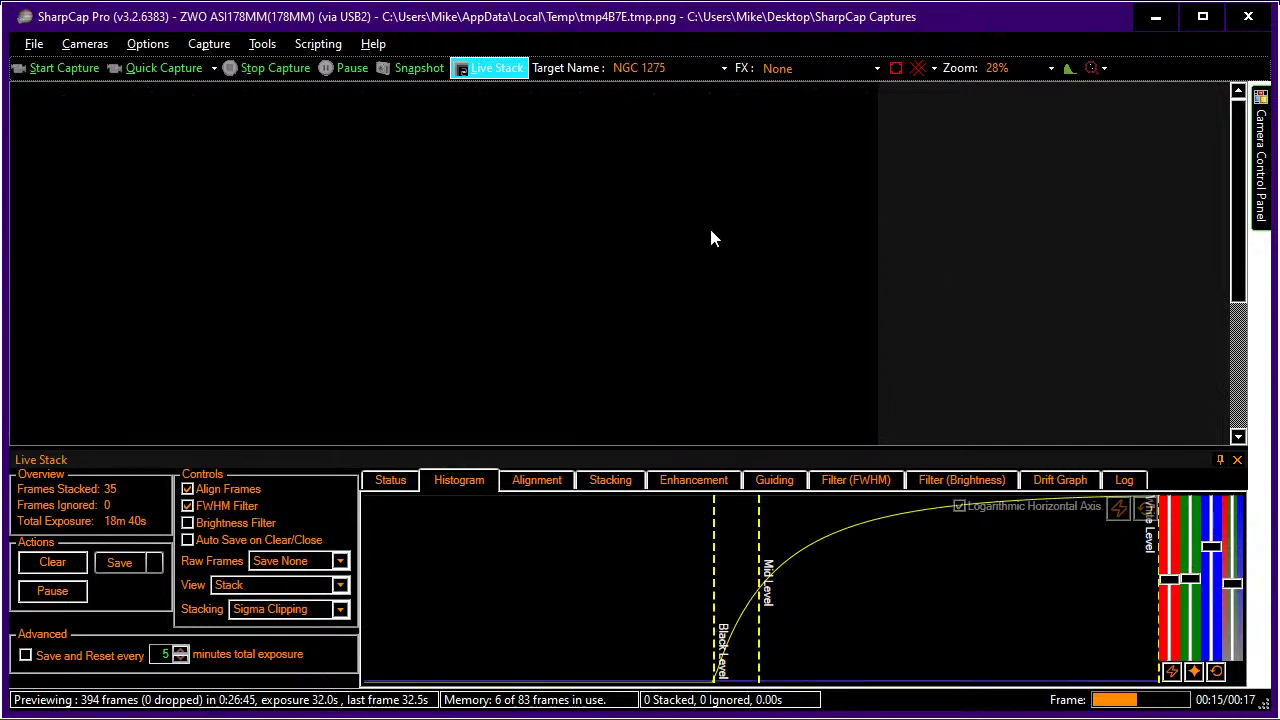
key("alt+Tab")
key("alt+Tab")
left_click(58, 566)
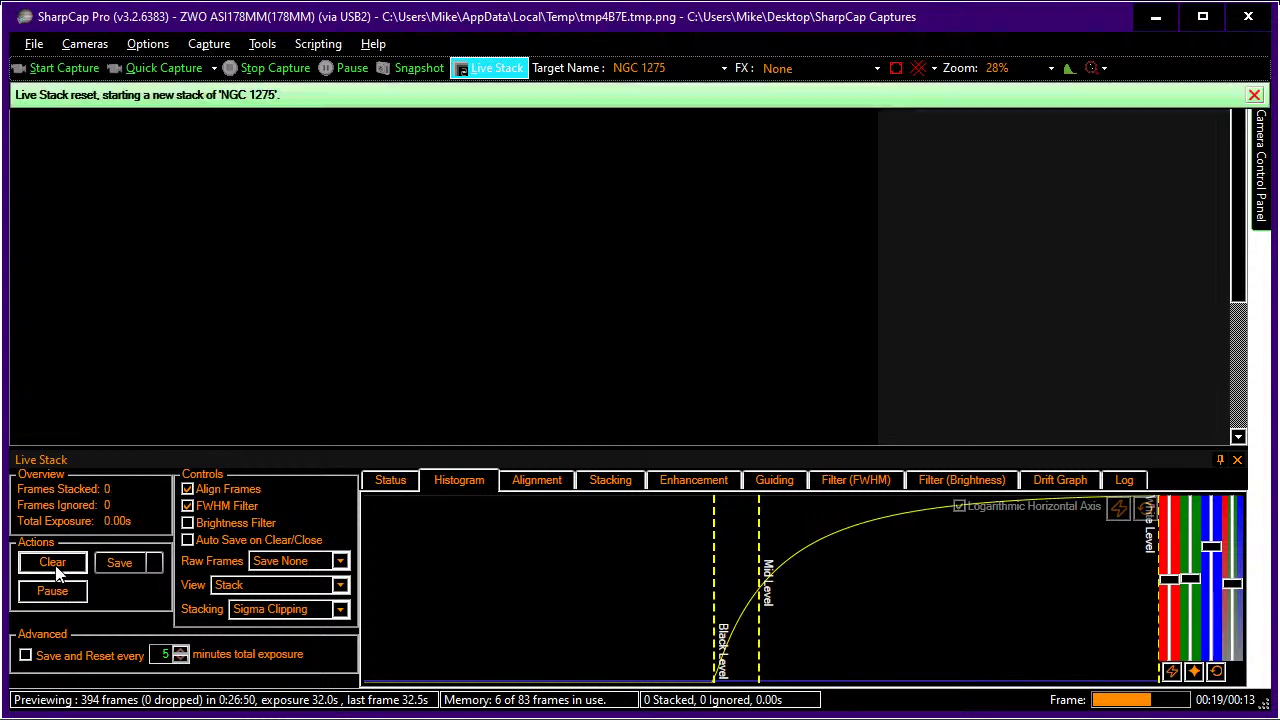
left_click(1142, 510)
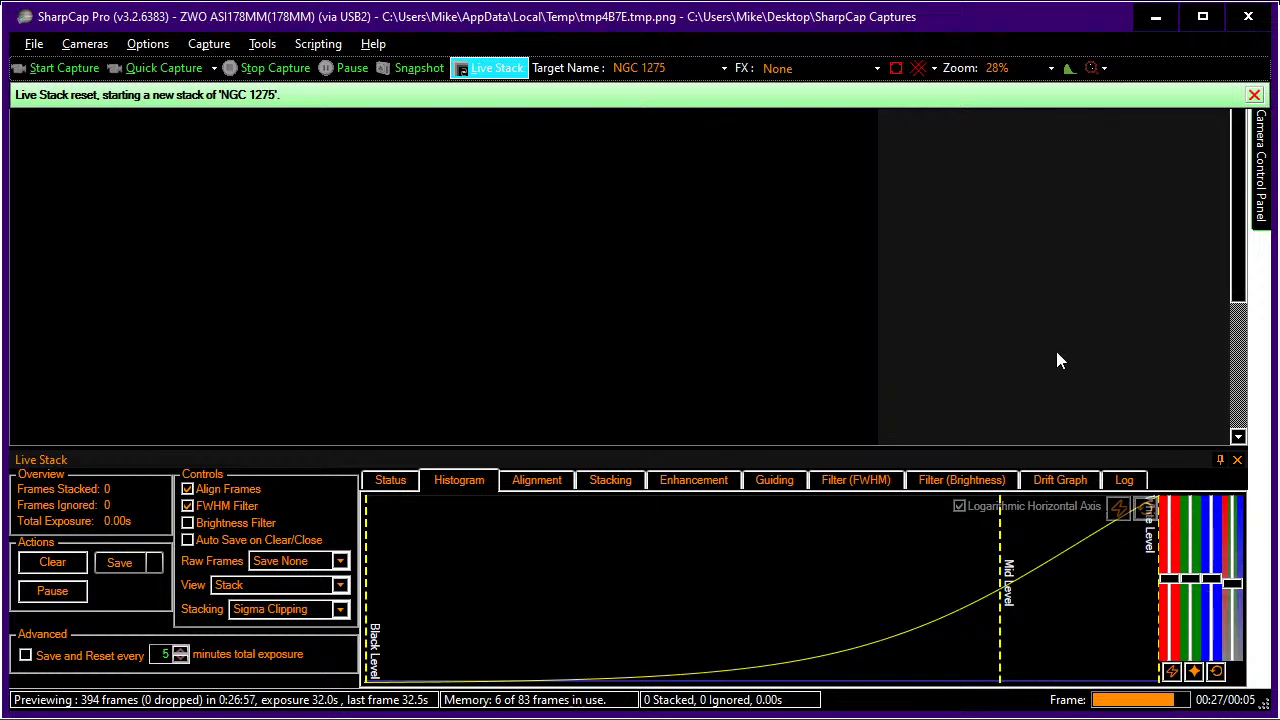
Set the live stack panel to auto-hide and raise the histogram's black level to just below the peak.
left_click(1220, 460)
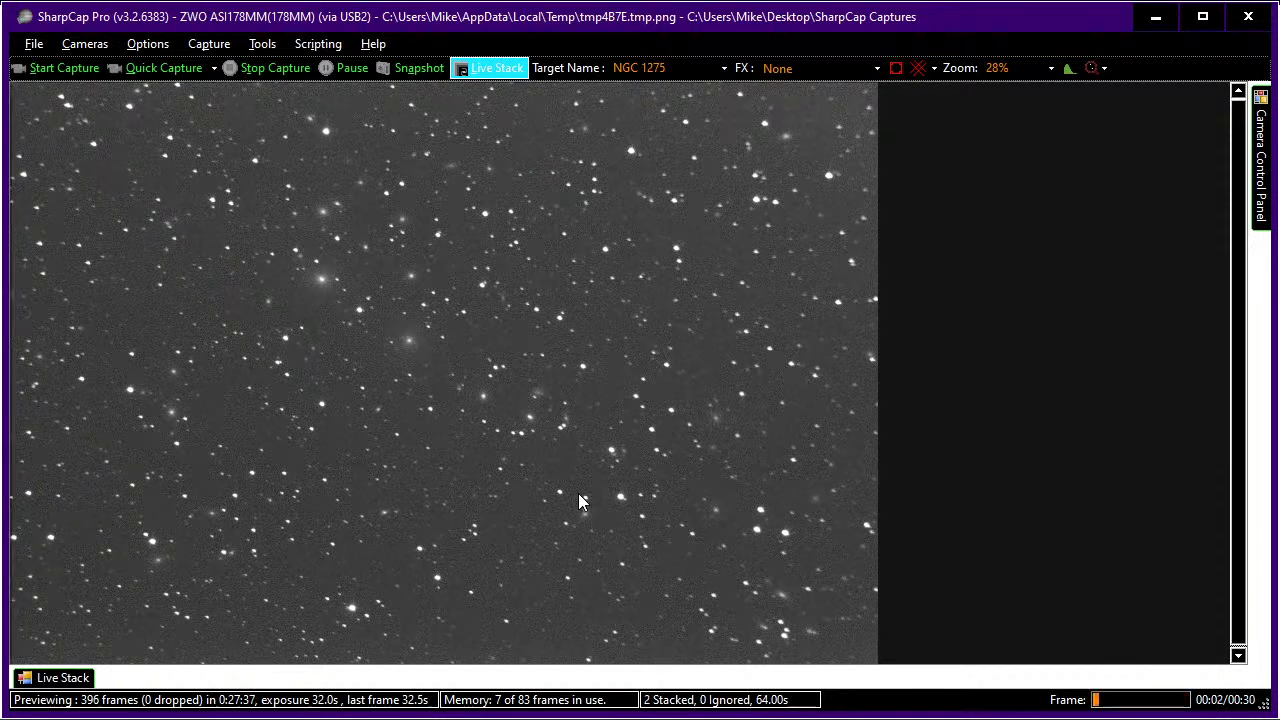
left_click(70, 678)
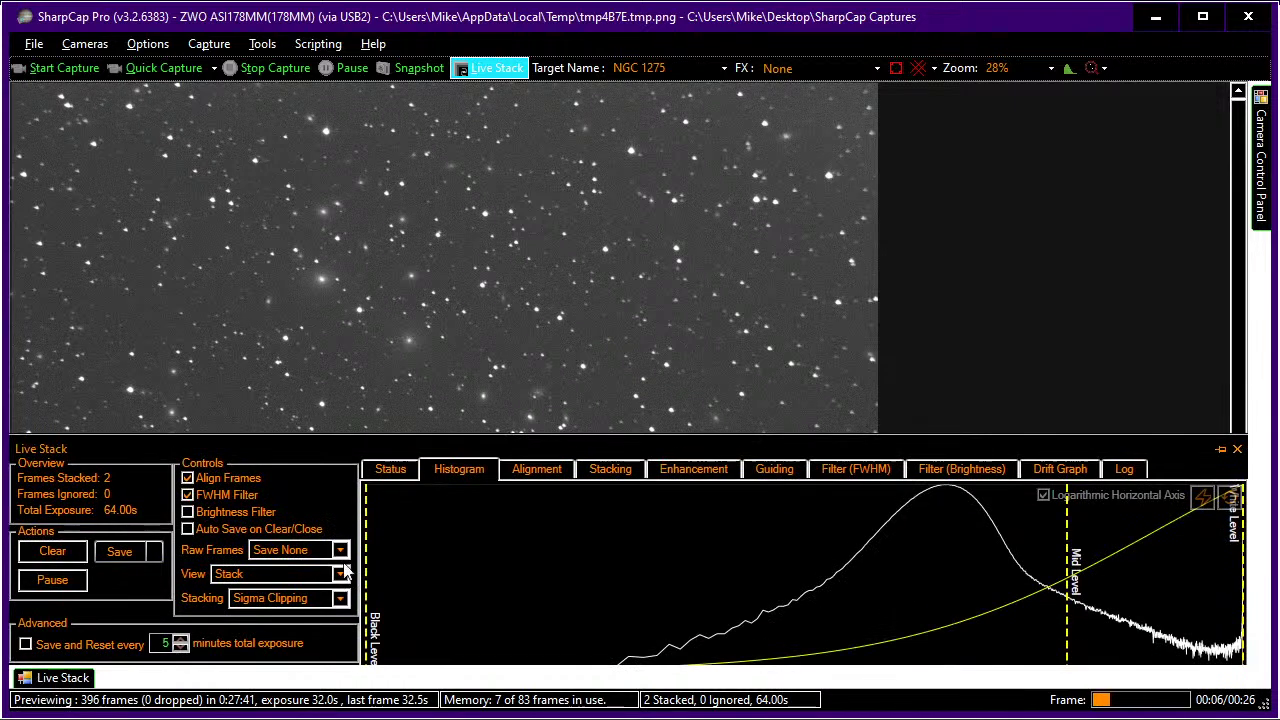
left_click_drag(366, 551, 818, 597)
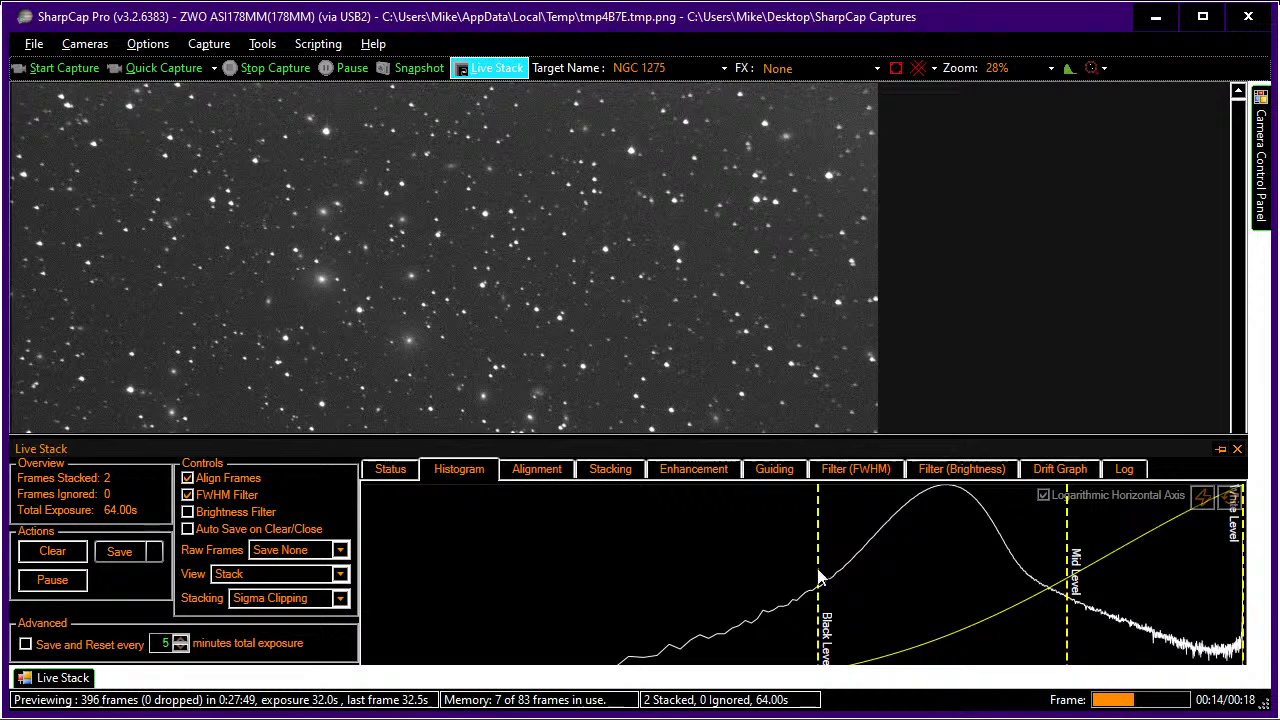
left_click_drag(820, 557, 900, 568)
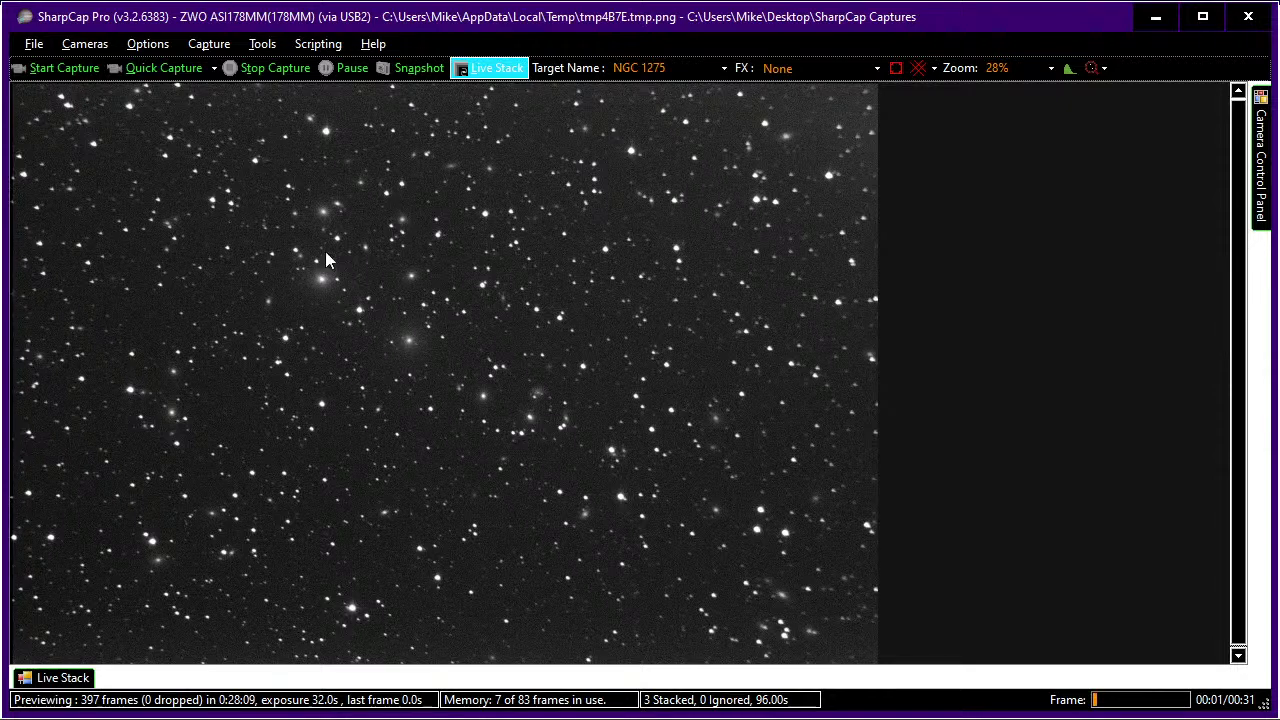
Switch to Stellarium to compare the stacked star field with the chart around Perseus A, and return to SharpCap.
key("alt+Tab")
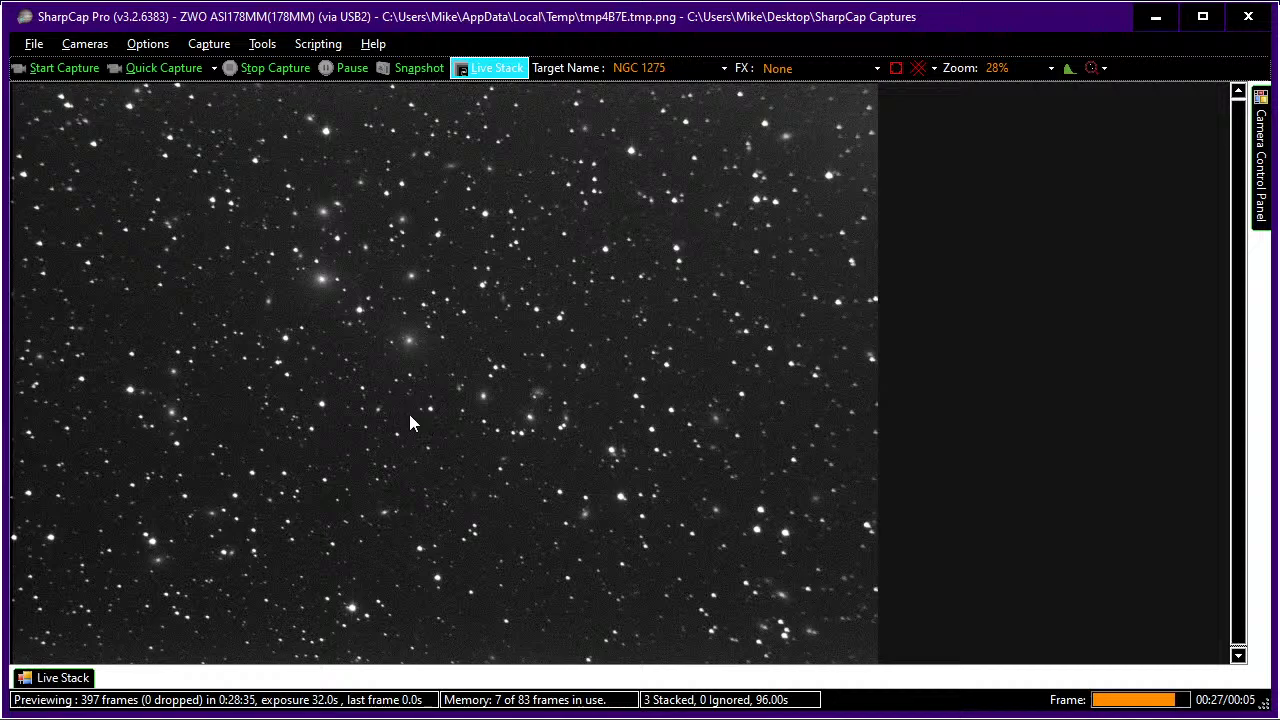
key("alt+Tab")
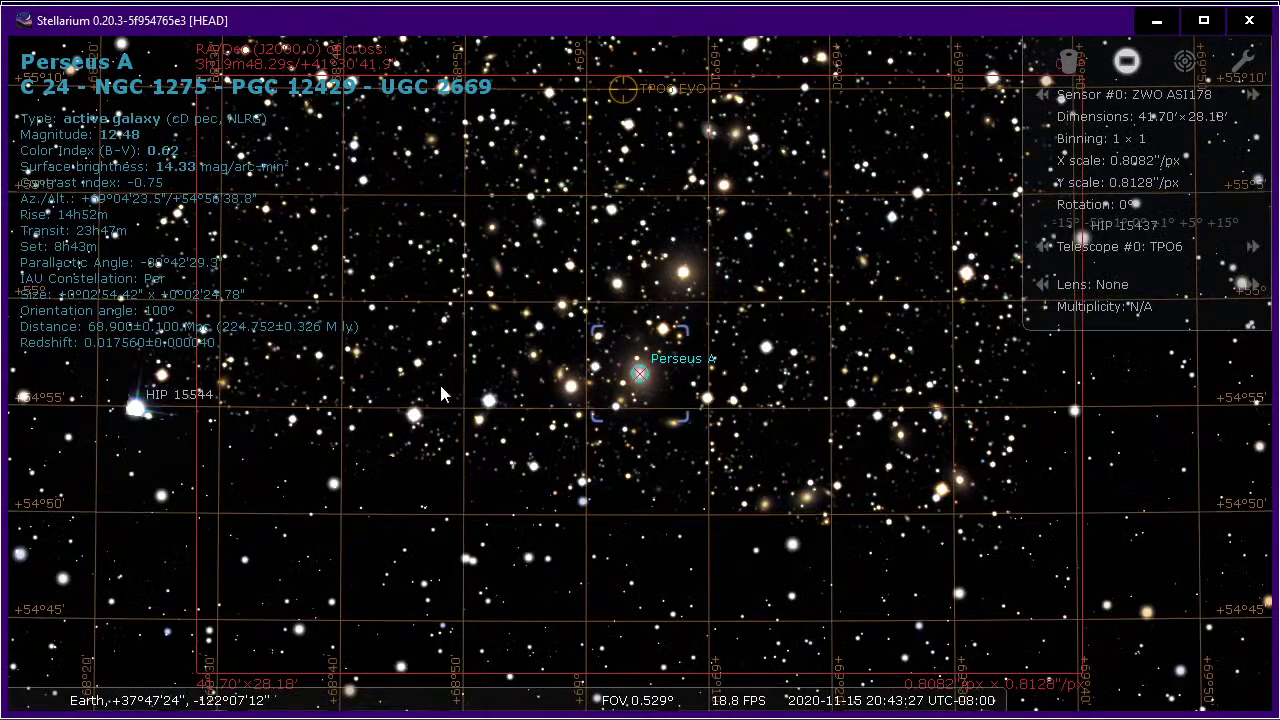
key("alt+Tab")
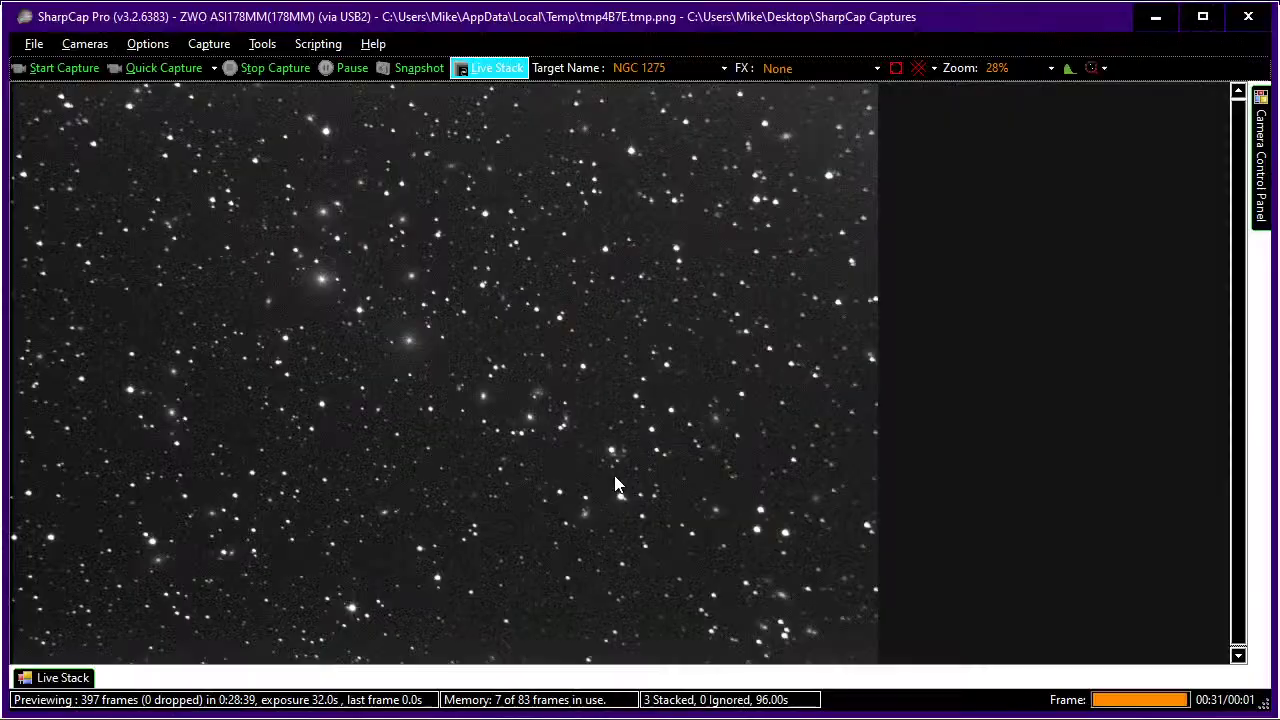
Compare the NGC 1275 stack with the chart around Perseus A in Stellarium, and view the SharpCap image full screen.
key("alt+Tab")
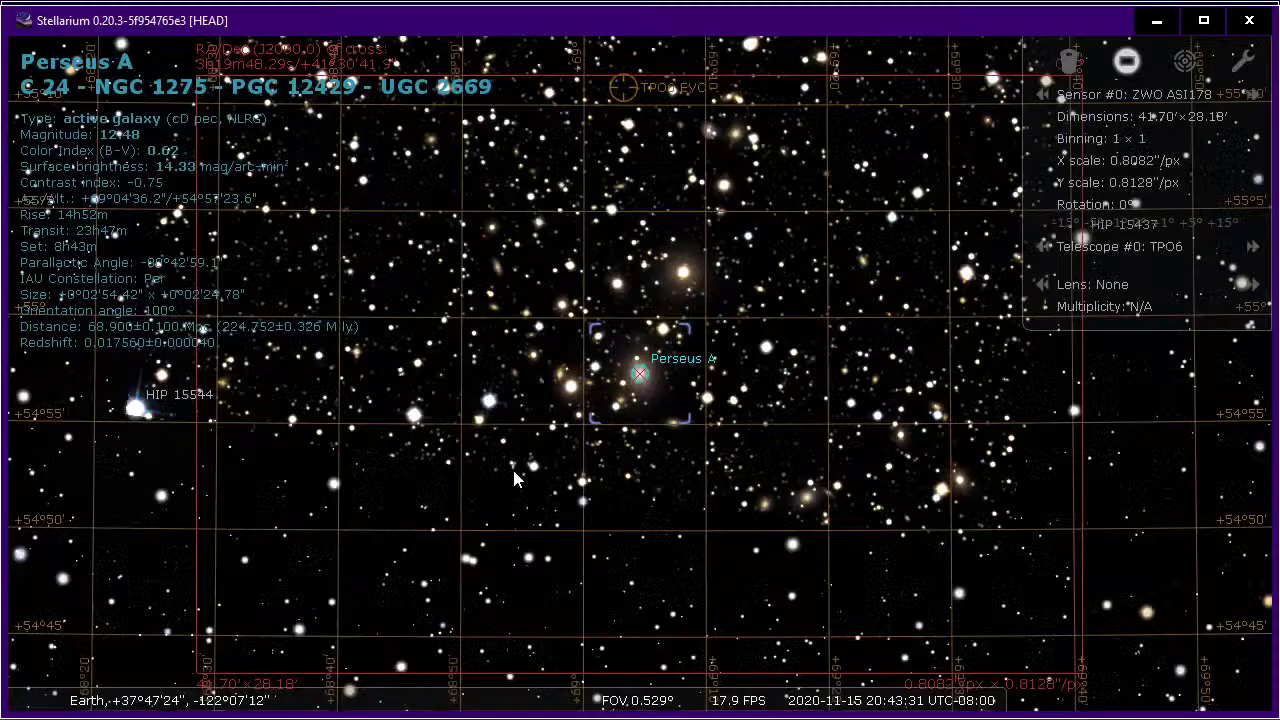
key("alt+Tab")
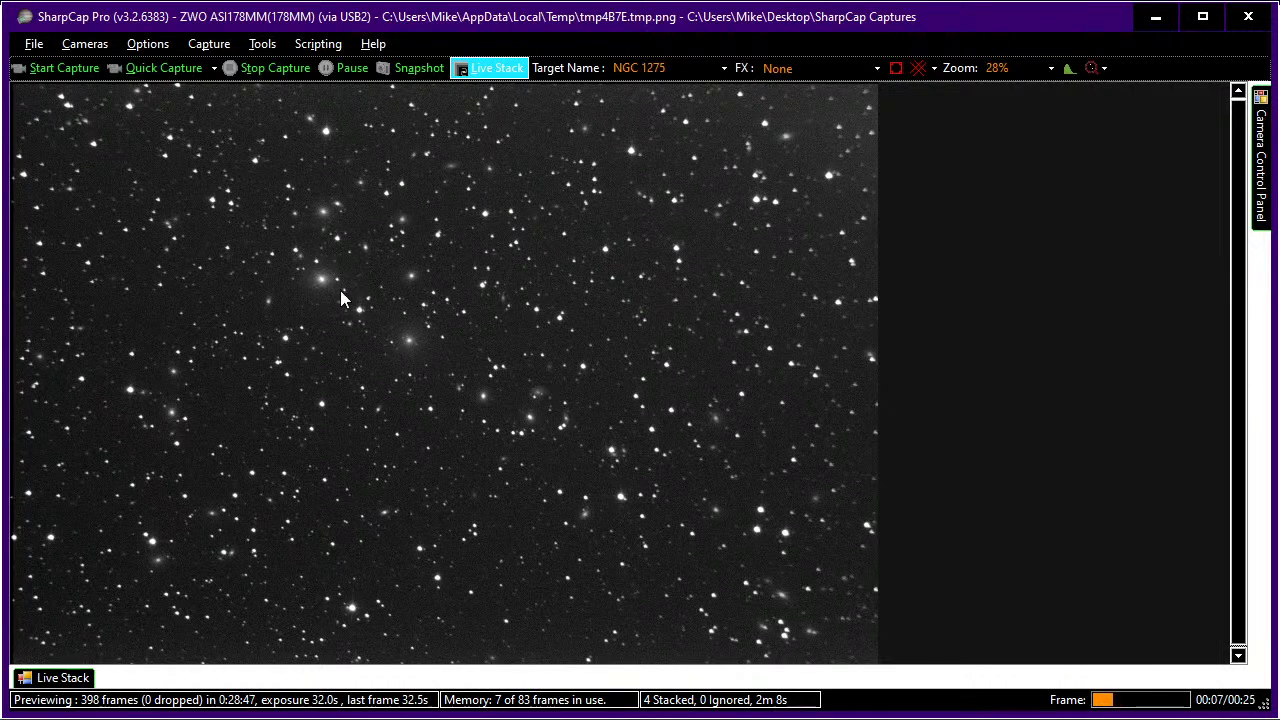
key("alt+Tab")
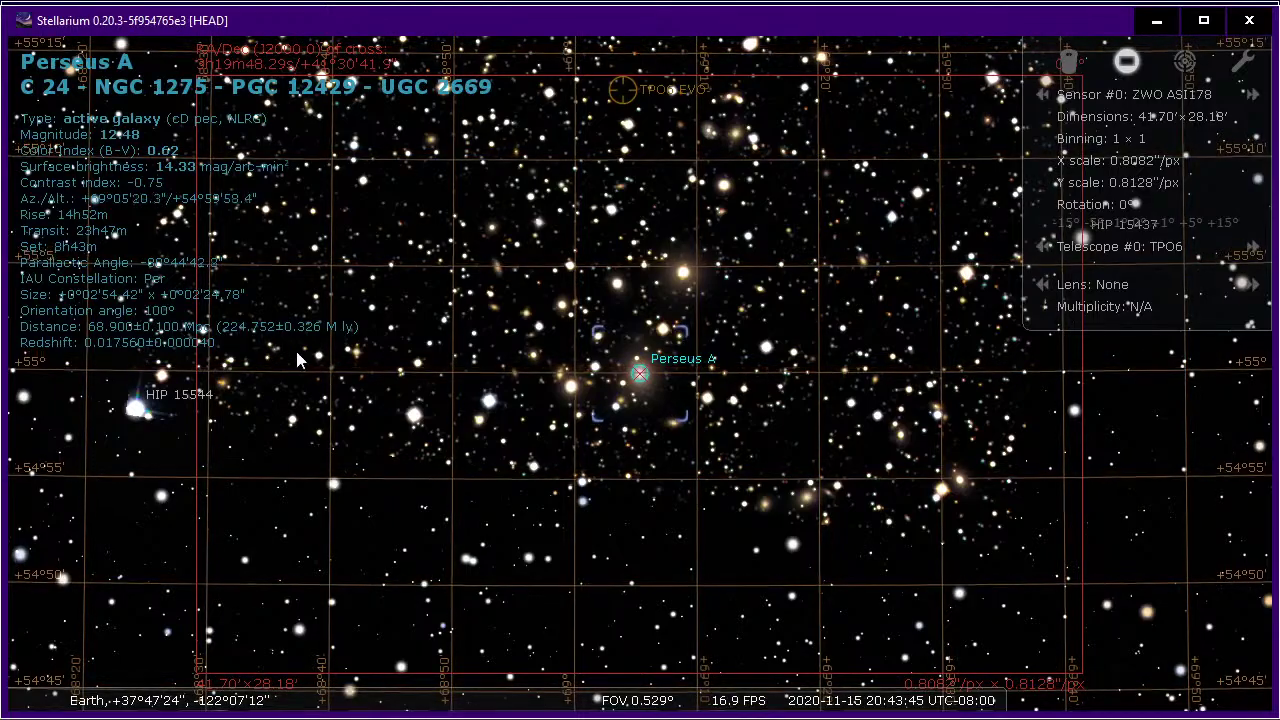
key("alt+Tab")
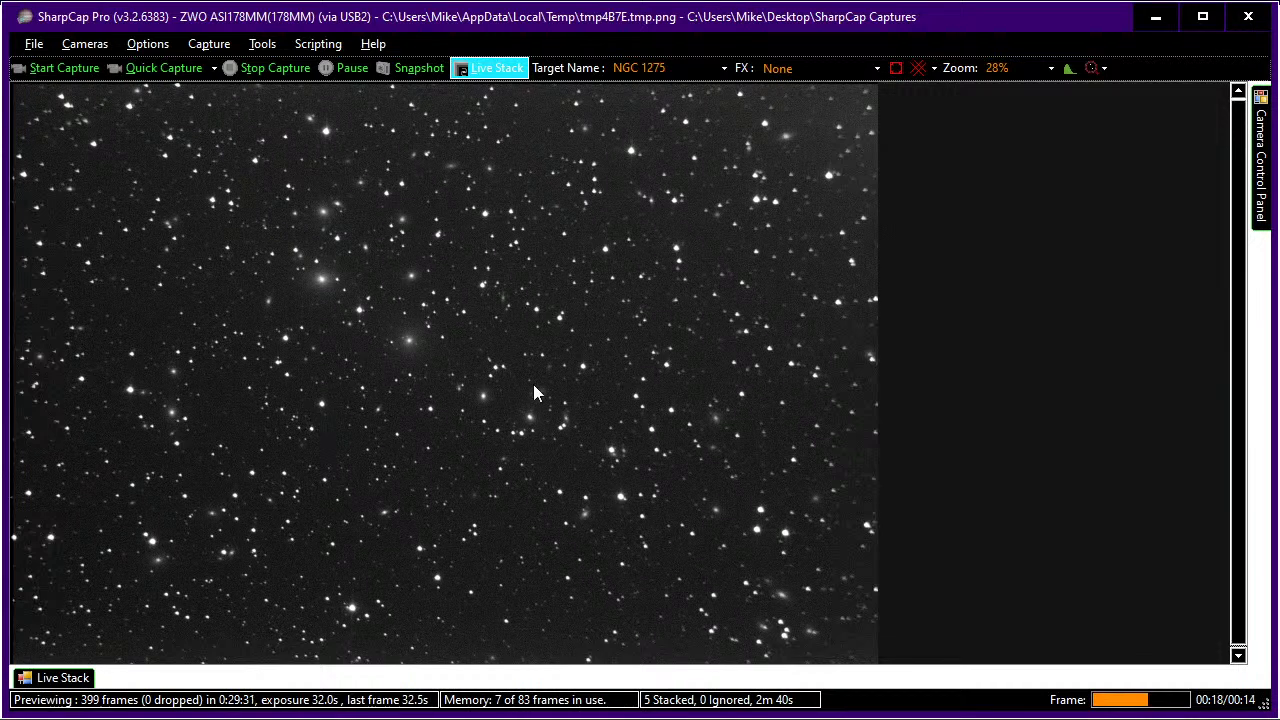
key("F11")
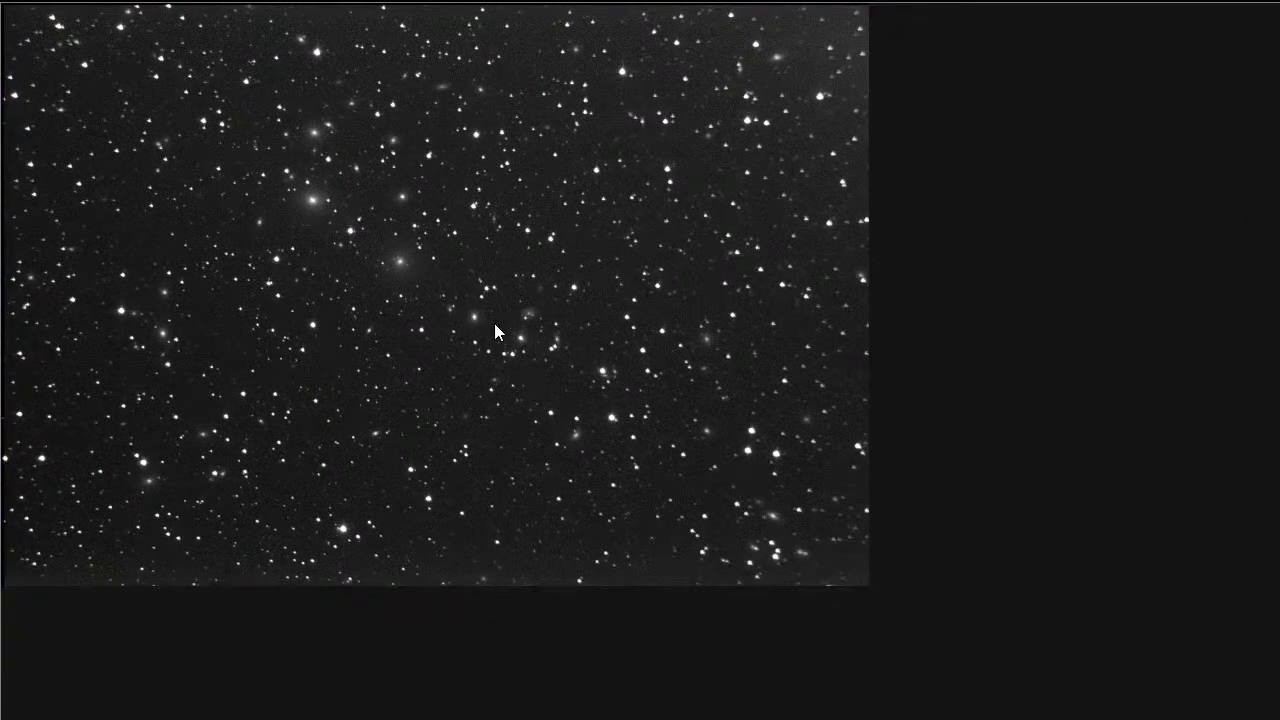
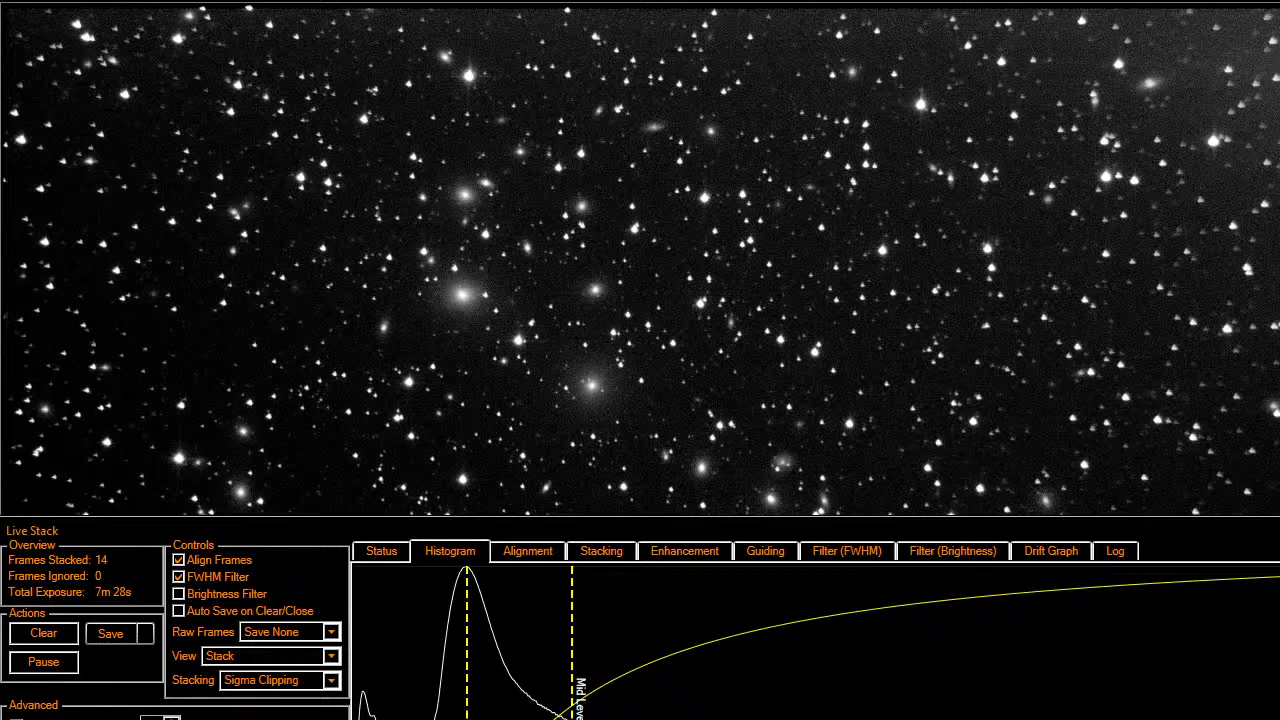
Save the NGC 1275 live stack exactly as seen and leave live stacking mode.
left_click(145, 634)
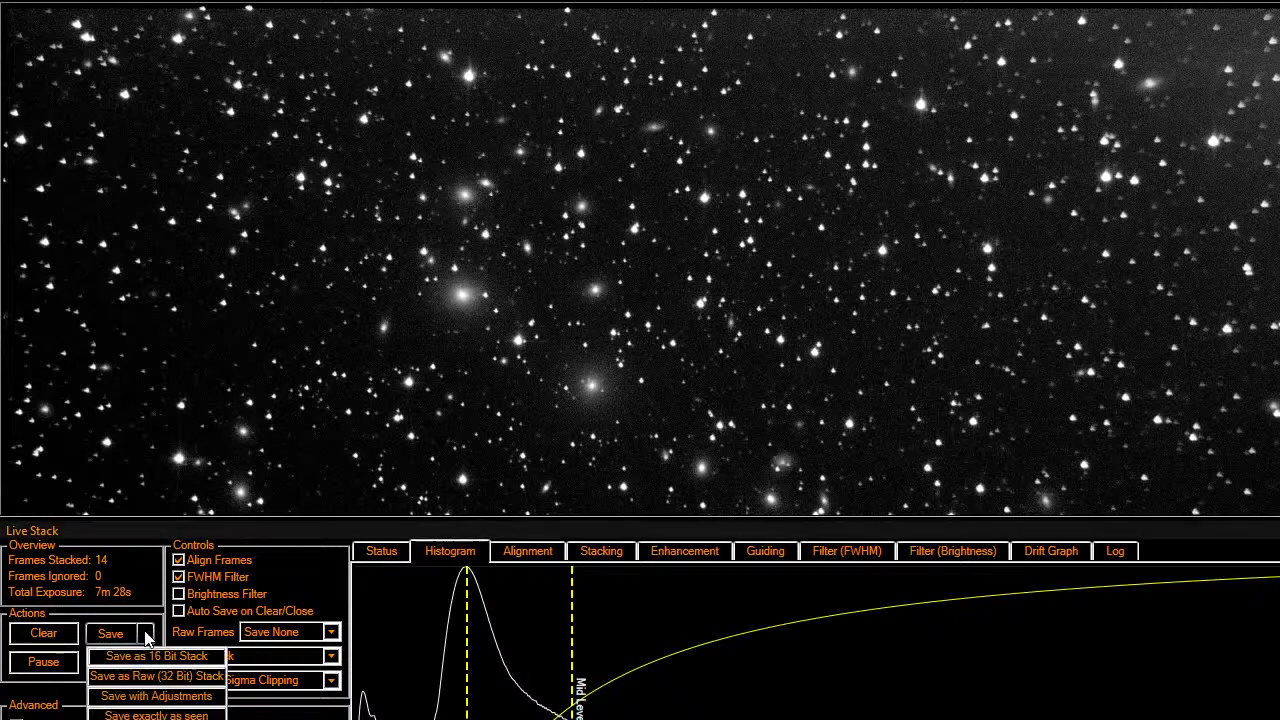
left_click(156, 715)
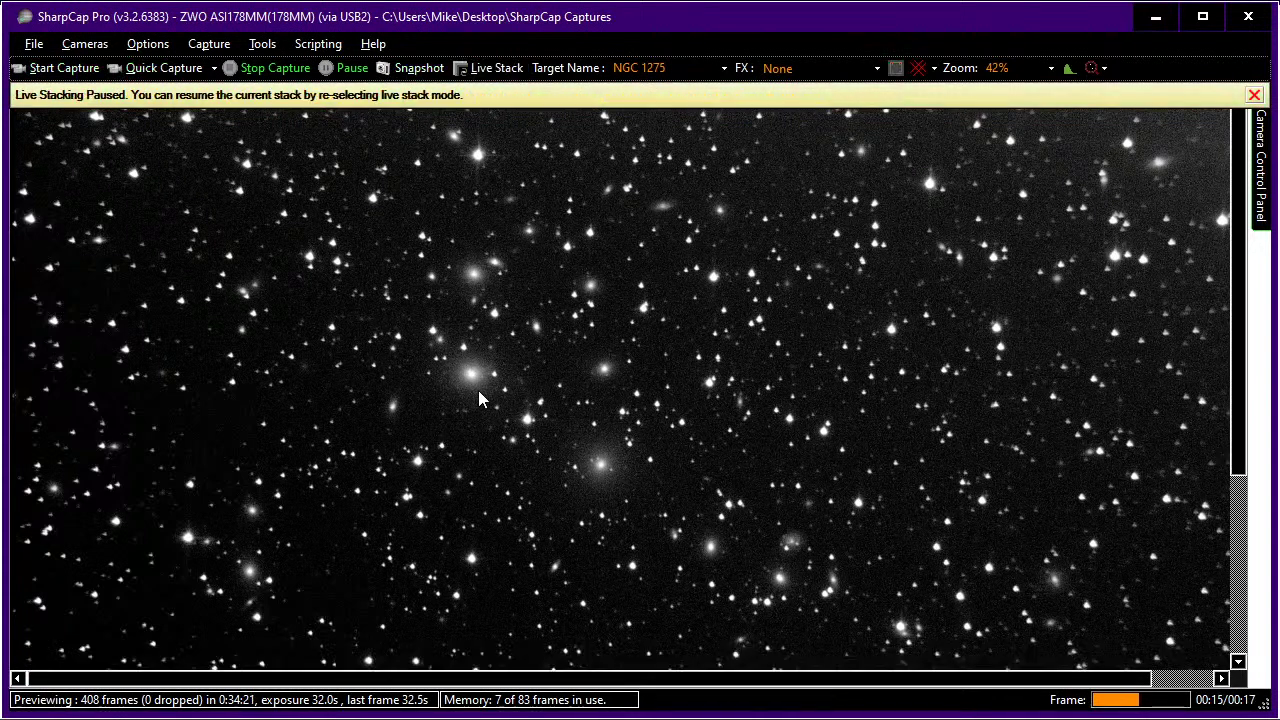
scroll(478, 390, "down", 3)
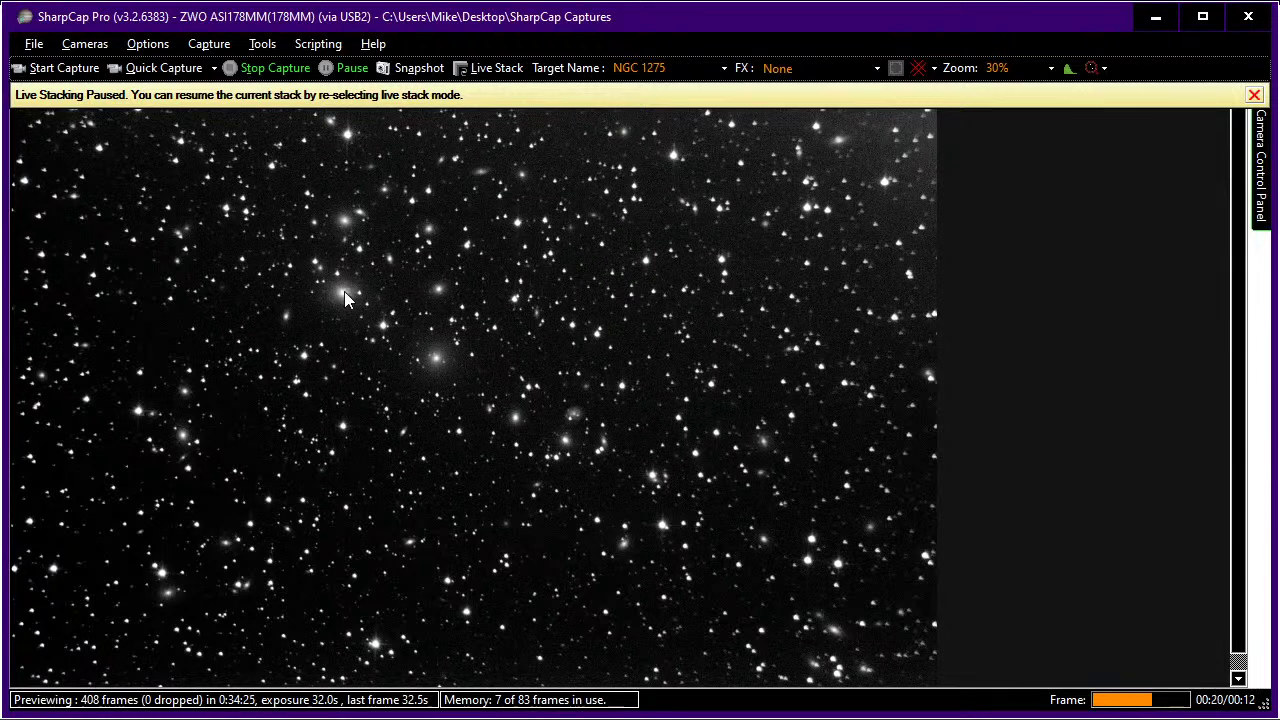
Set the exposure to 1000 ms and auto-stretch the display, checking the field briefly at 4 s.
mouse_move(1259, 215)
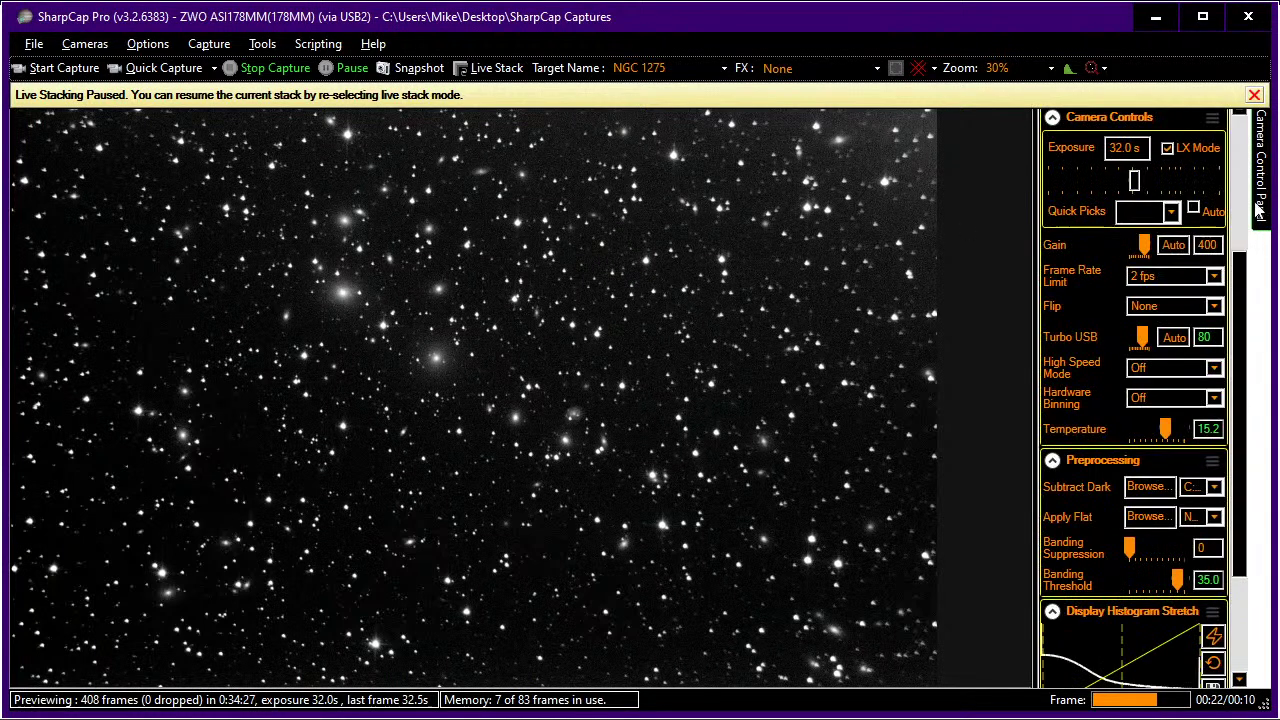
left_click(1056, 180)
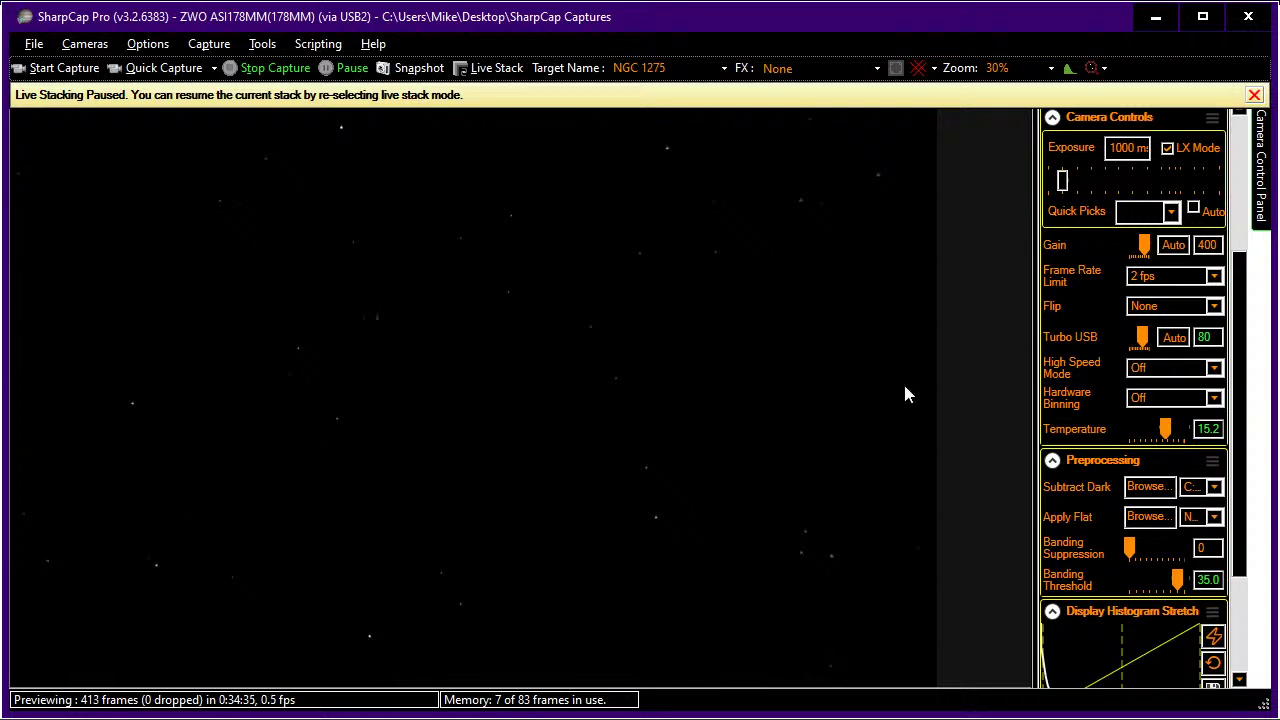
left_click(1214, 638)
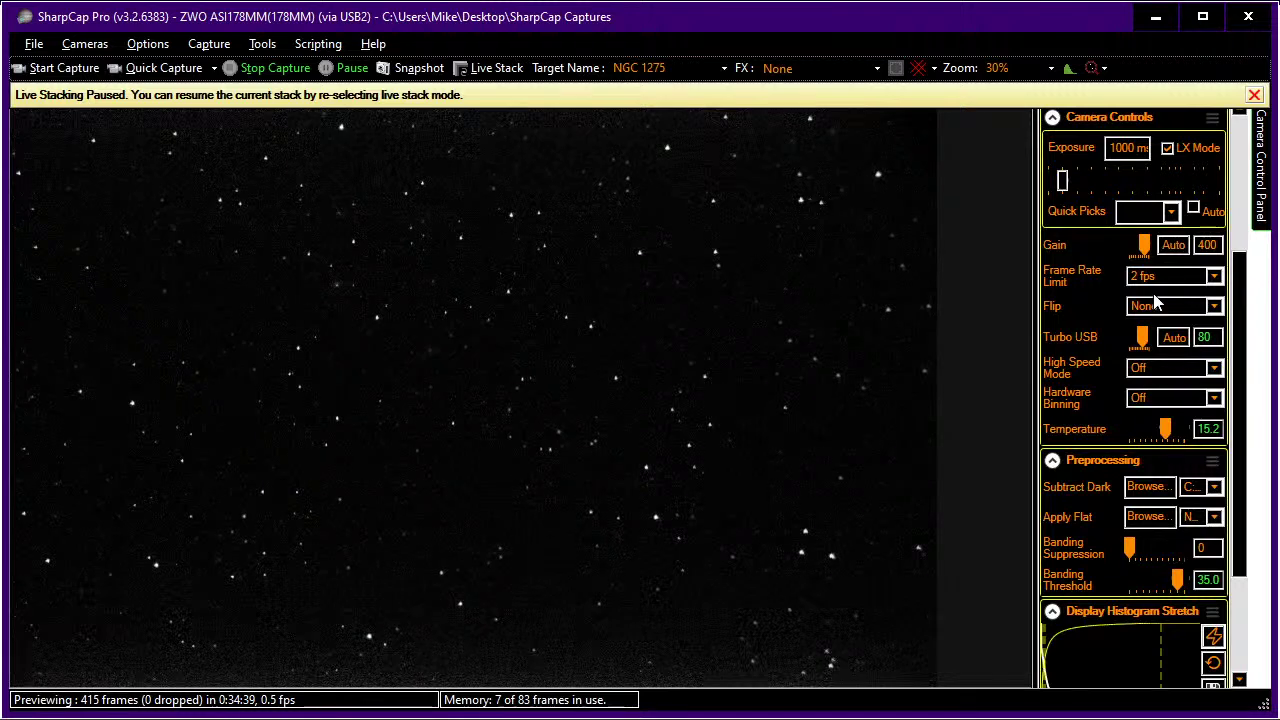
left_click(1112, 187)
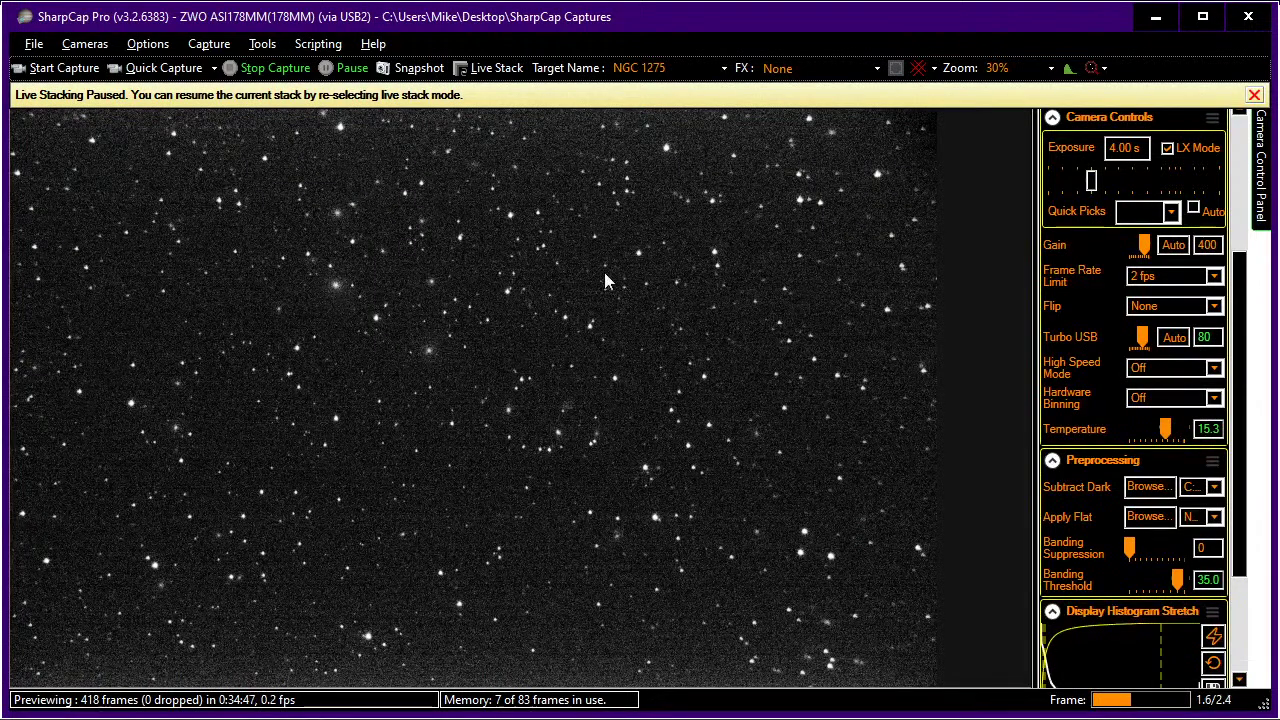
left_click(1062, 178)
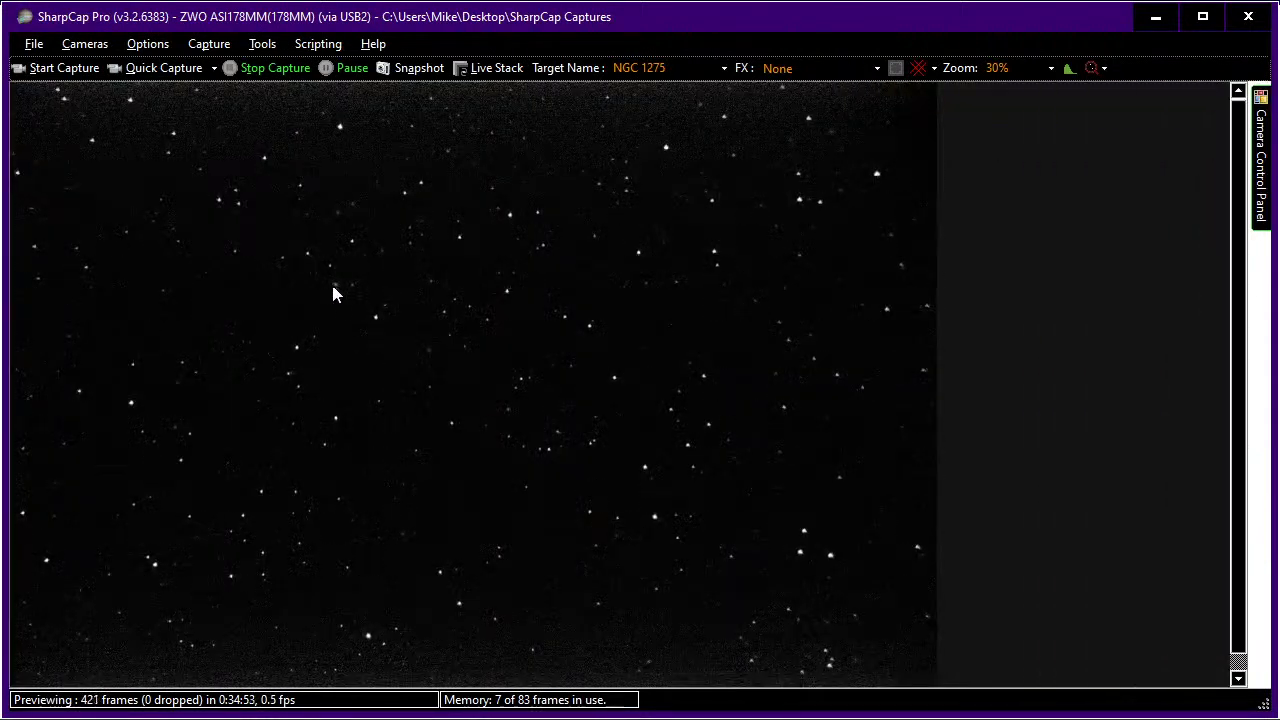
Overlay the 45-degree crosshair reticle and nudge the telescope at the 16x rate to centre NGC 1275 on it.
left_click(920, 72)
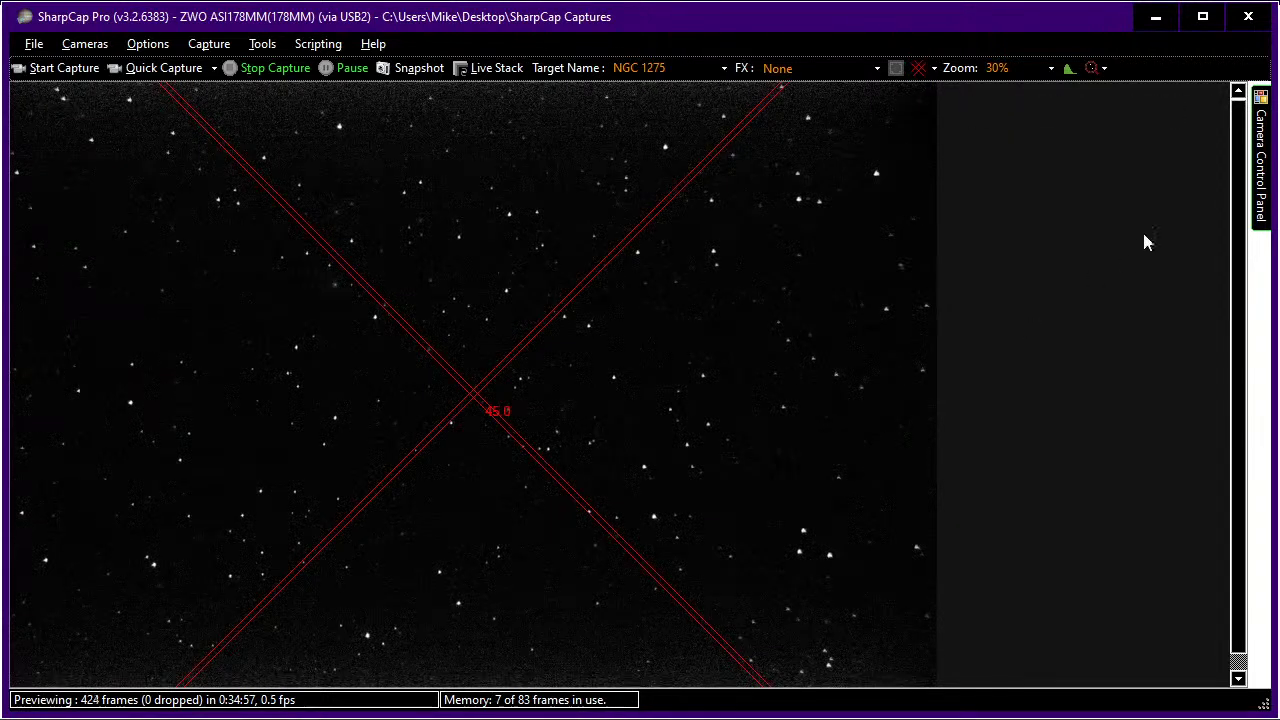
mouse_move(1262, 160)
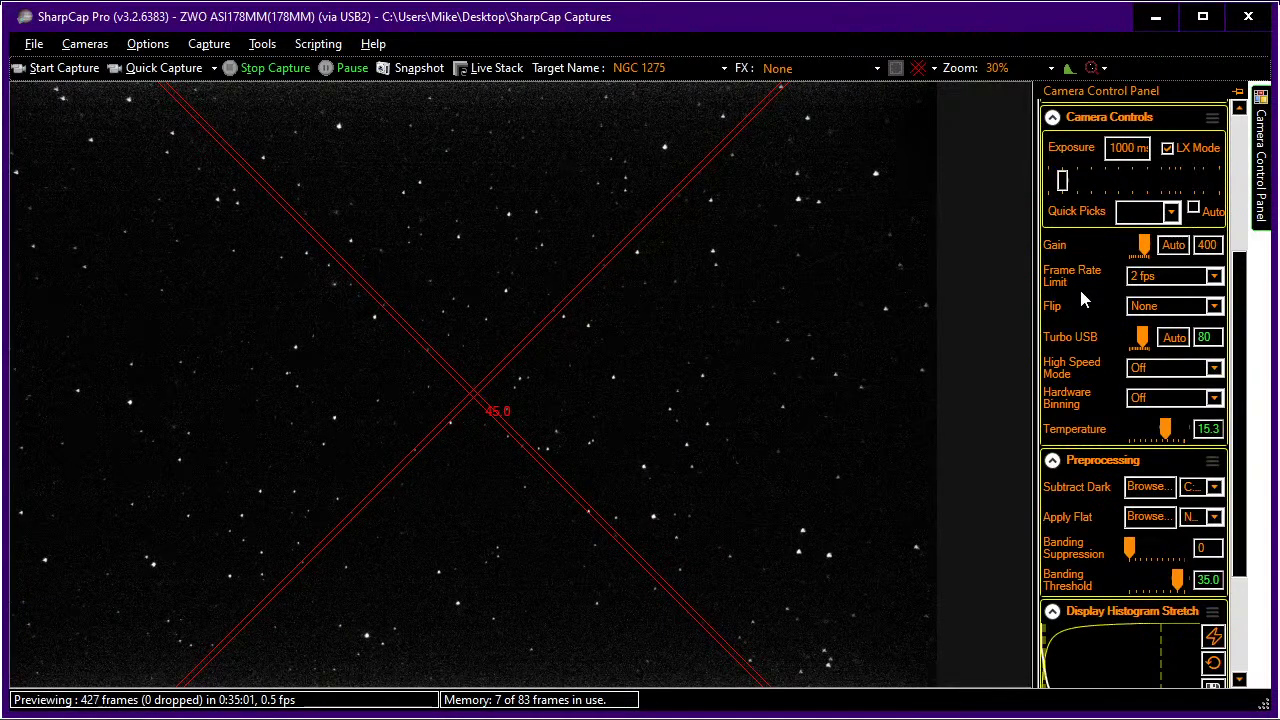
scroll(1081, 296, "up", 2)
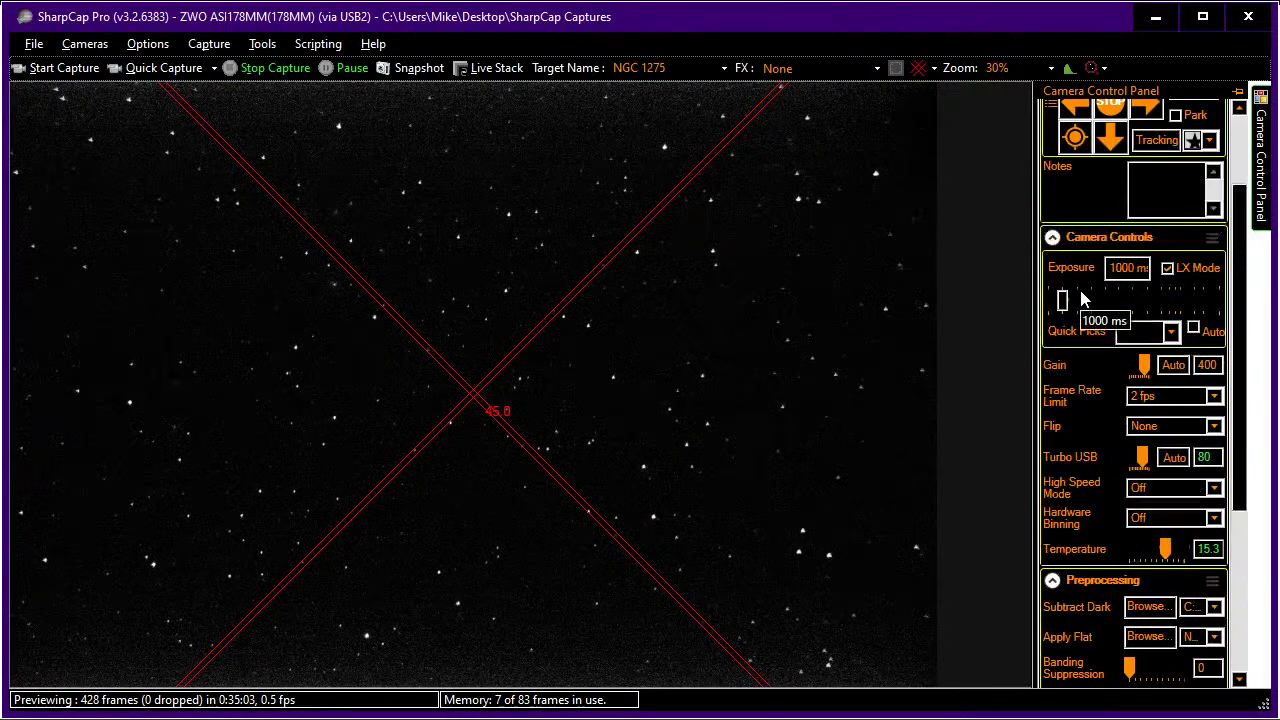
scroll(1081, 296, "up", 2)
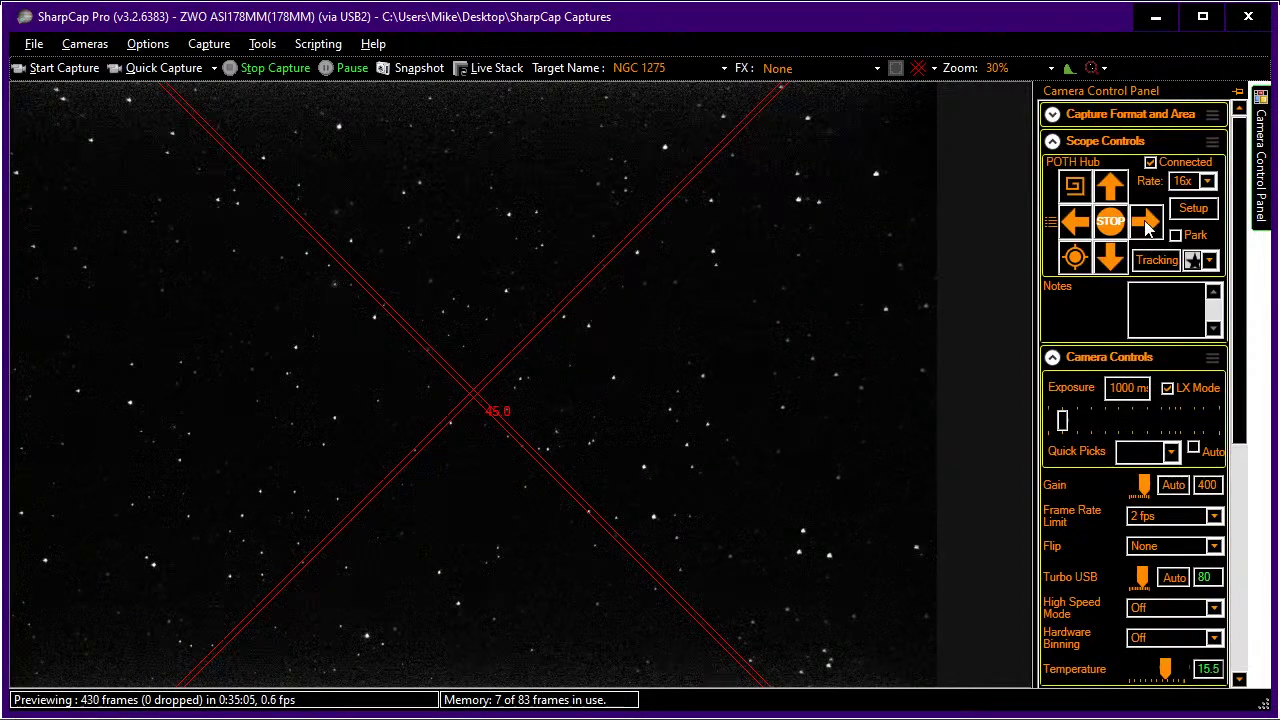
left_click(1147, 224)
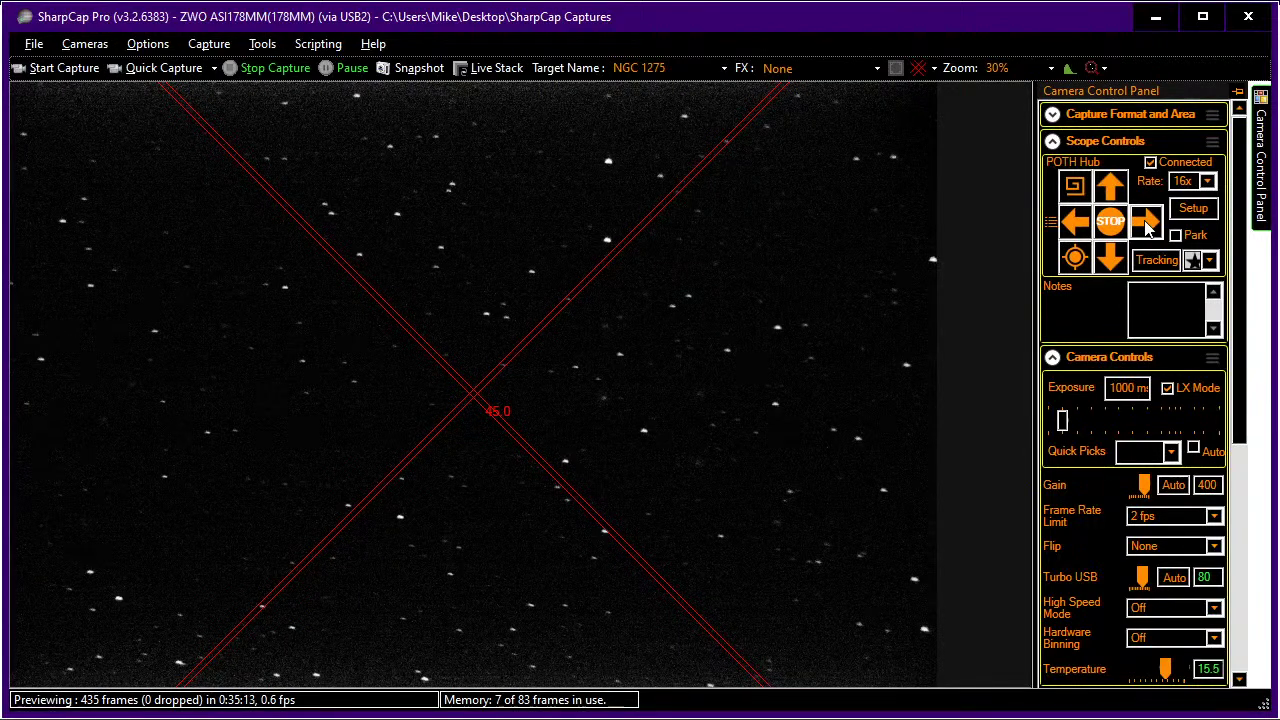
left_click(1076, 225)
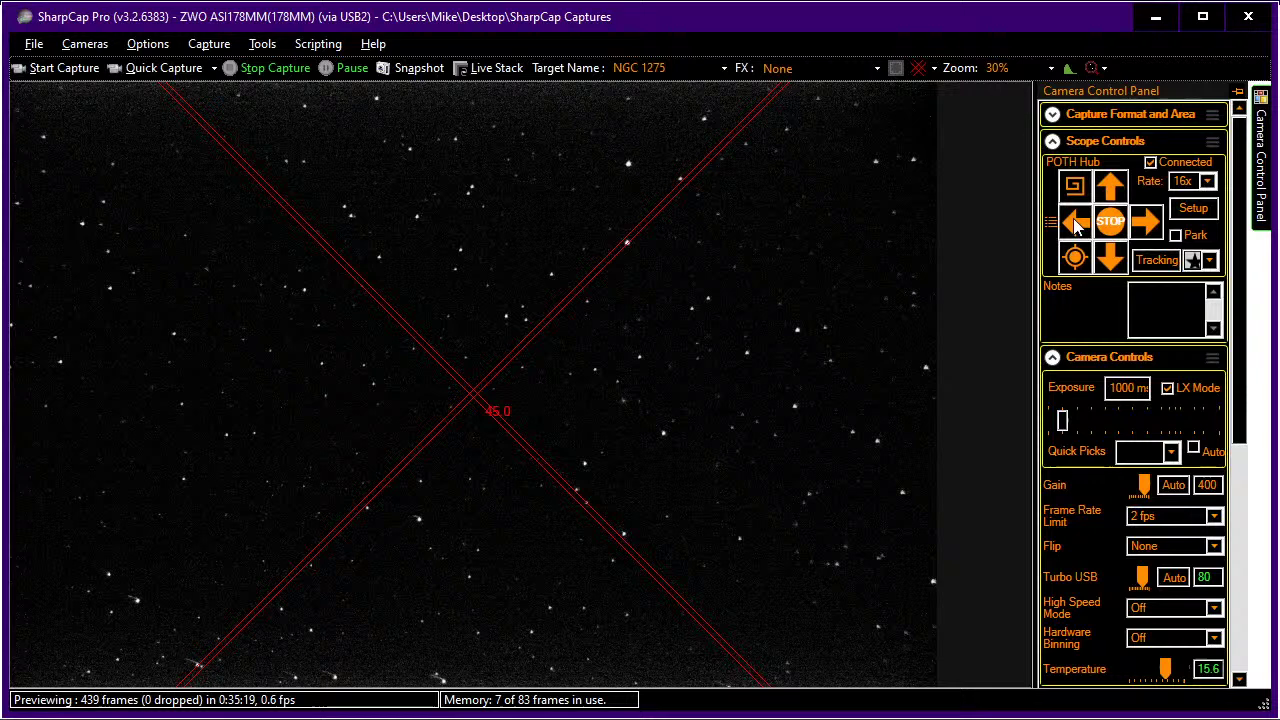
left_click(1118, 193)
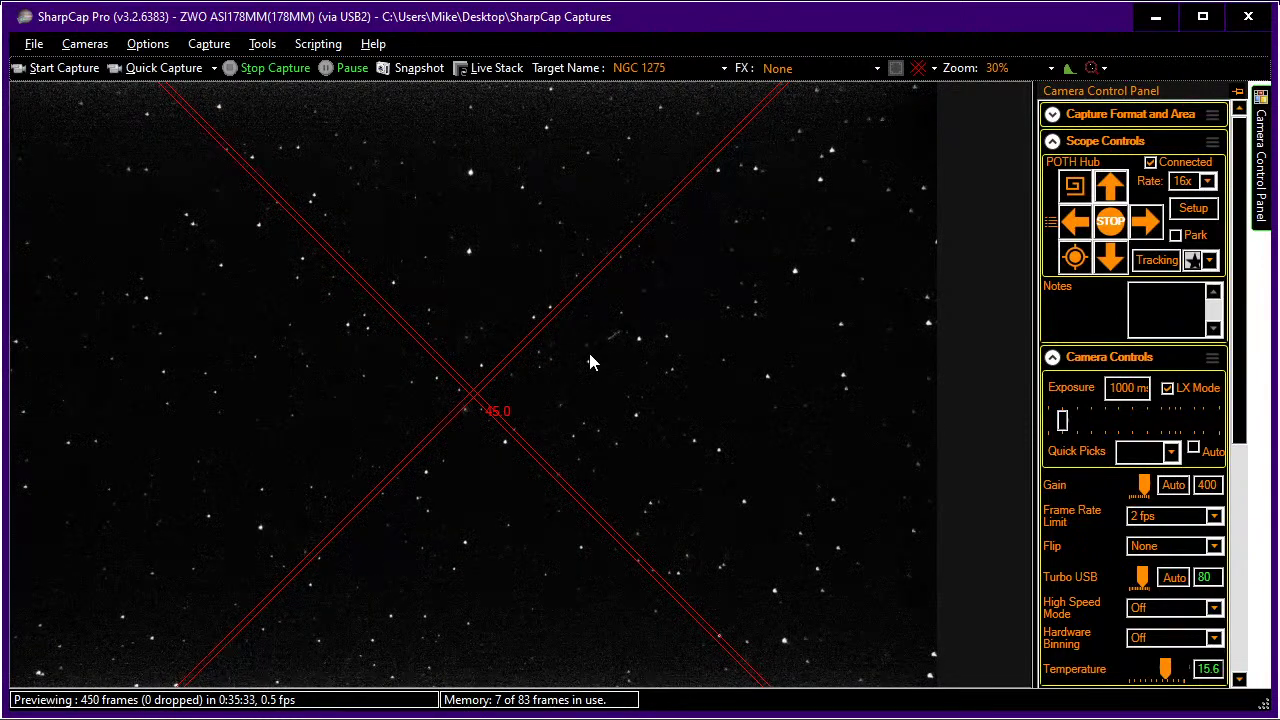
Switch to Stellarium and sync the TPO6 EVO telescope position to Perseus A.
key("alt+Tab")
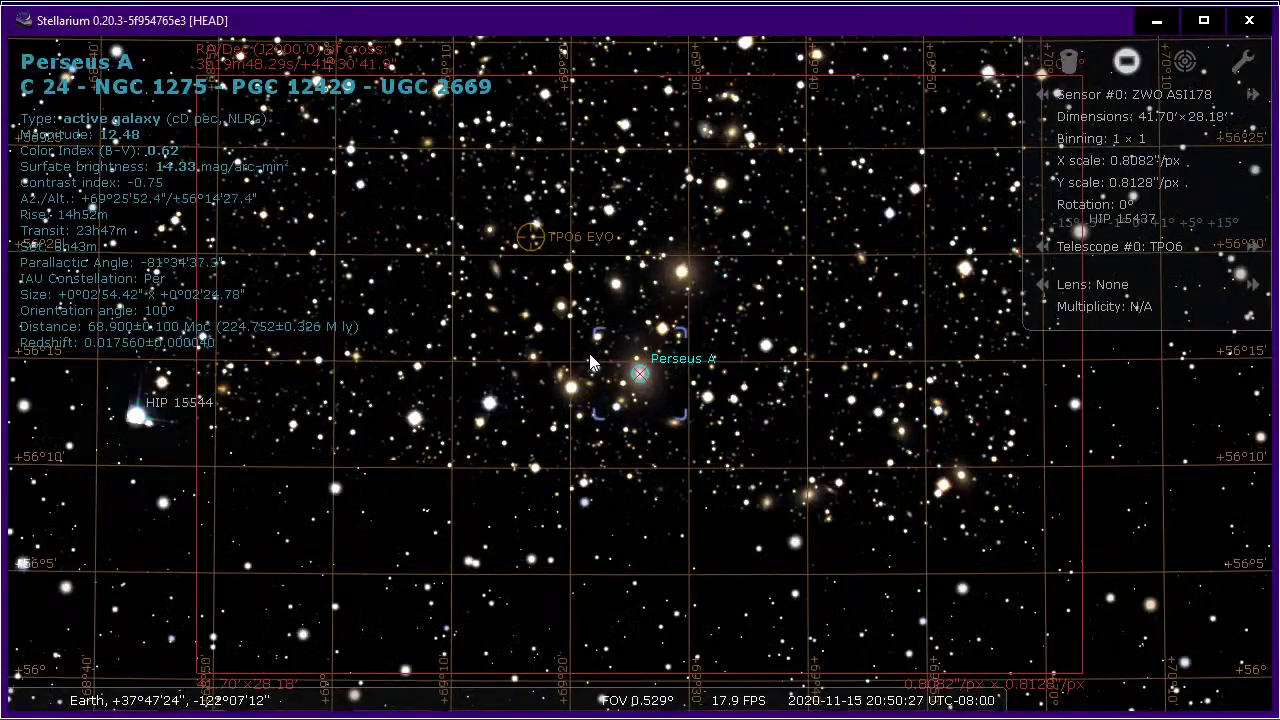
key("ctrl+1")
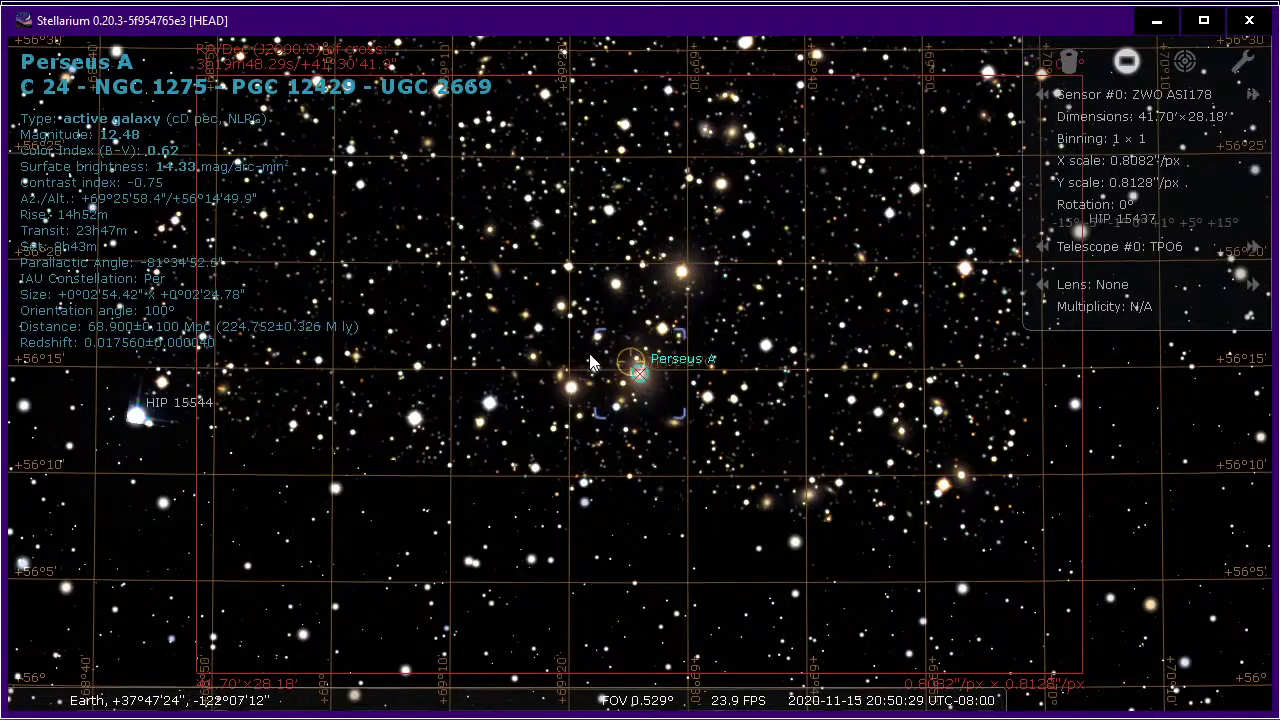
Select NGC 1003 in Perseus and slew the telescope to it, and switch back to SharpCap to hide the reticle.
scroll(590, 362, "down", 5)
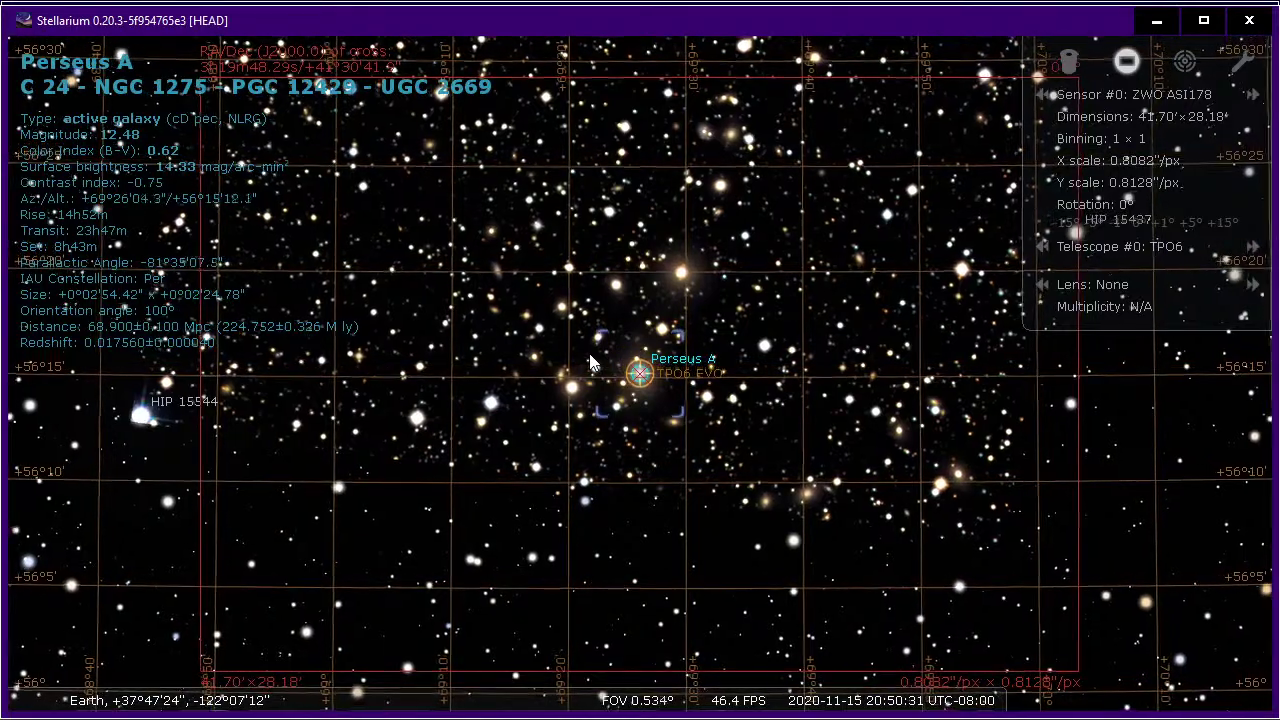
scroll(590, 362, "down", 4)
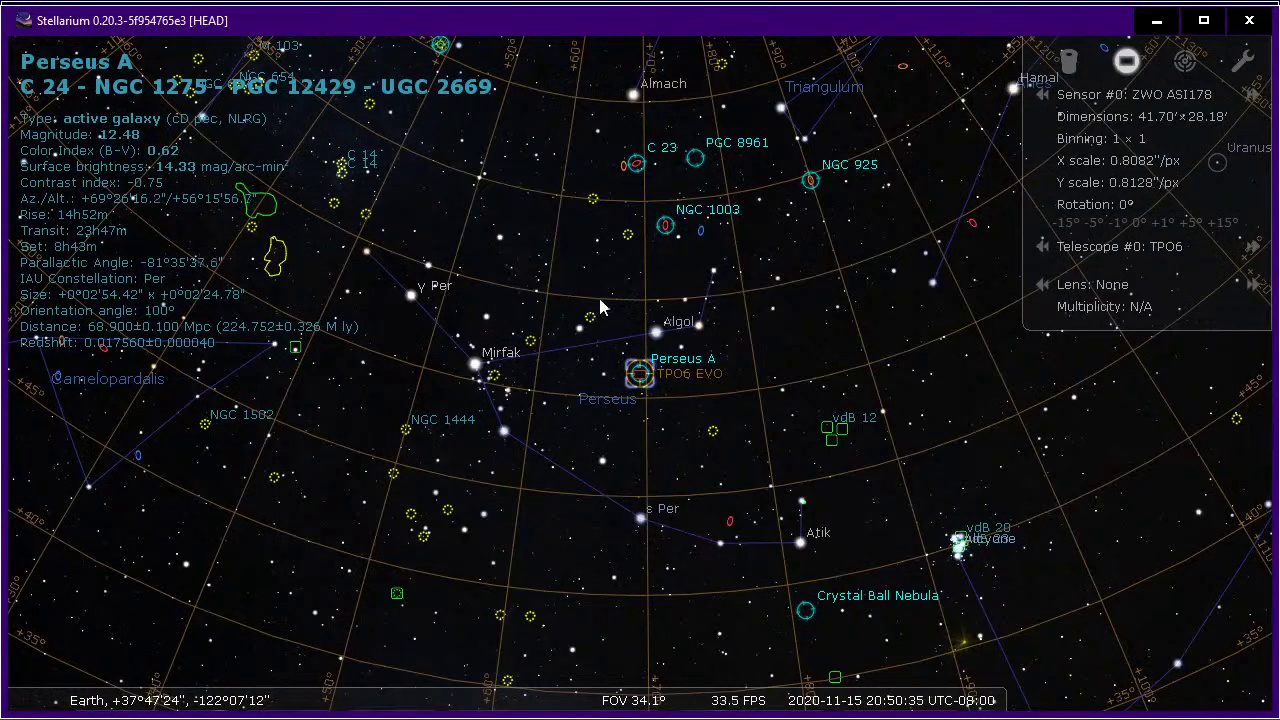
left_click(667, 230)
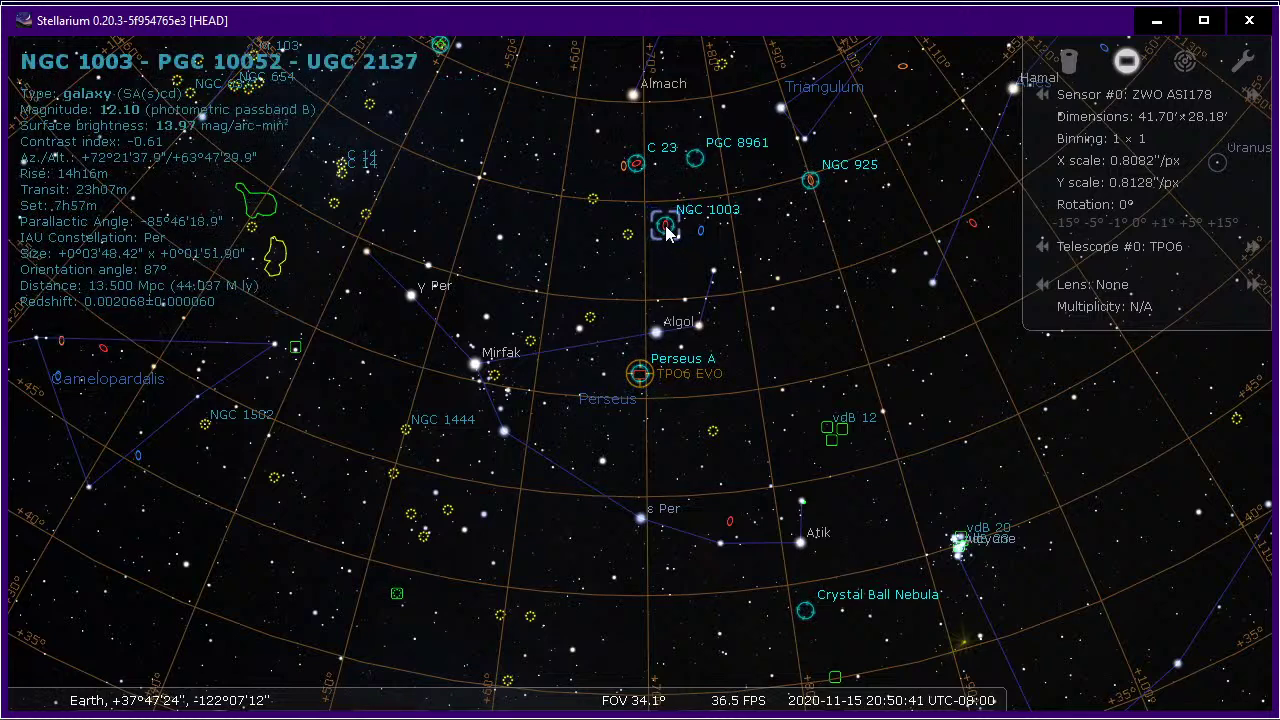
key("alt+Tab")
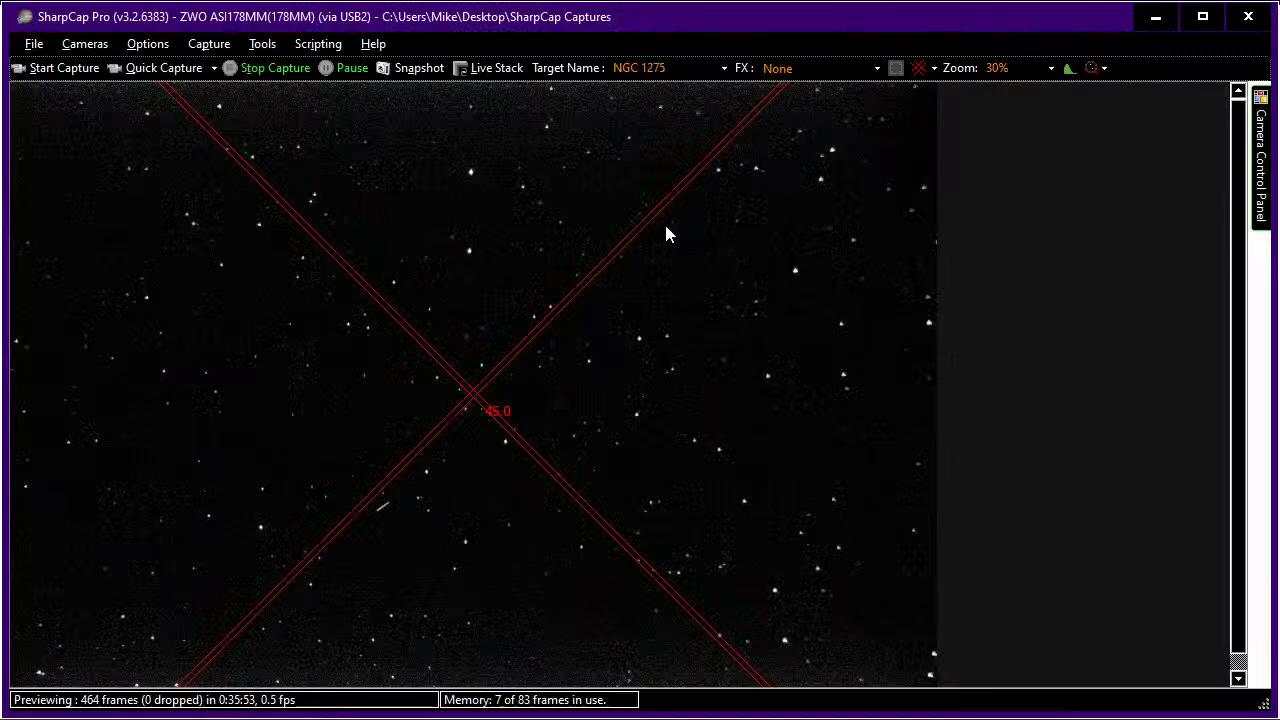
left_click(918, 68)
left_click(918, 68)
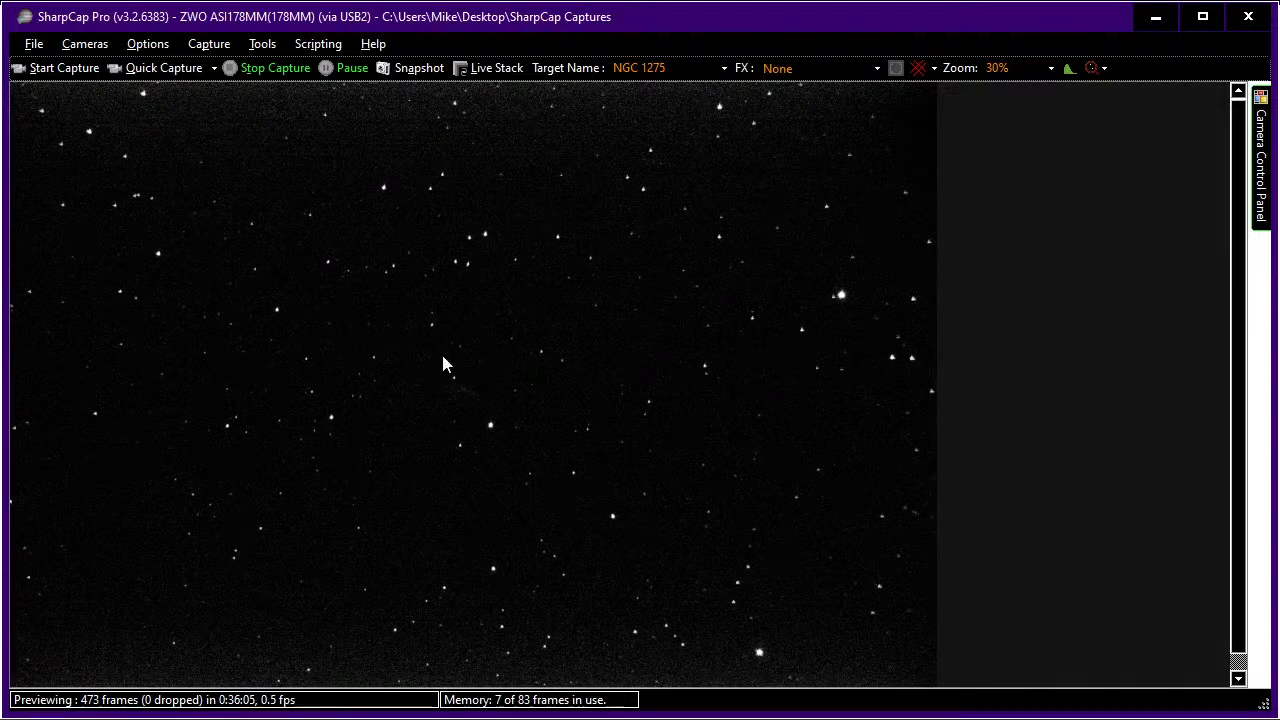
Check the NGC 1003 field with a 4 s exposure and return the exposure to 1000 ms.
mouse_move(1264, 155)
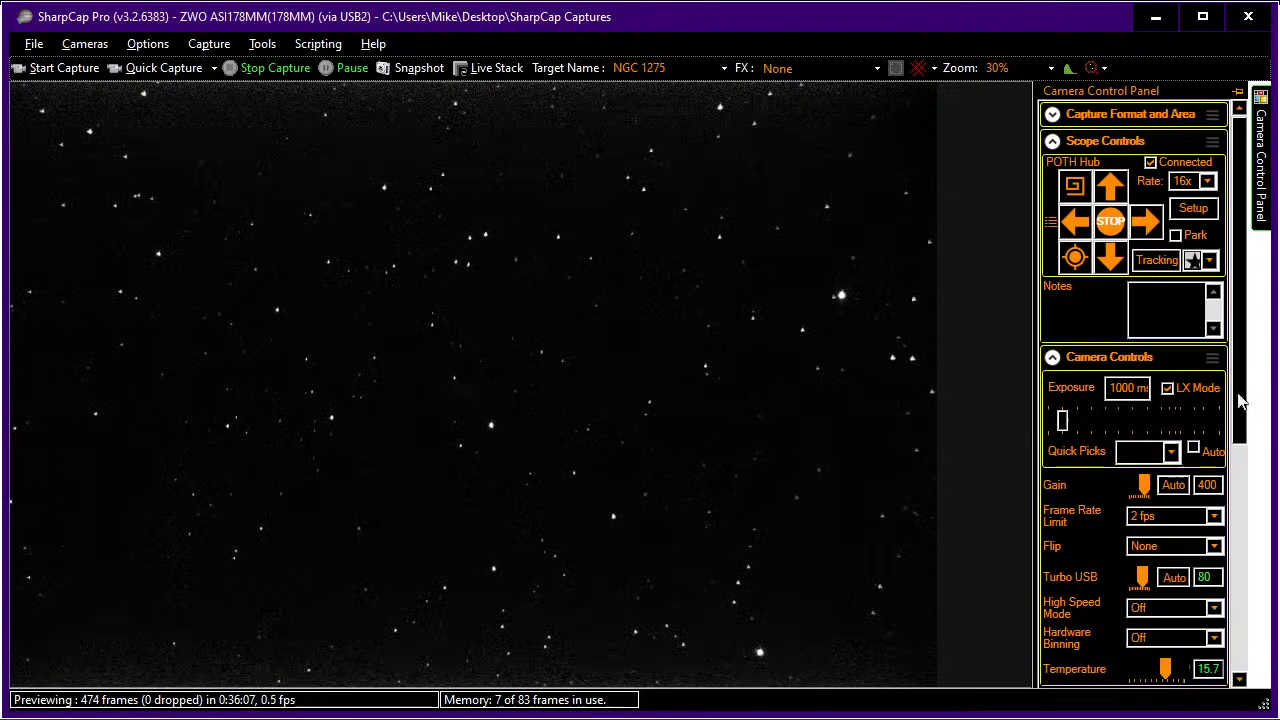
scroll(1135, 608, "down", 4)
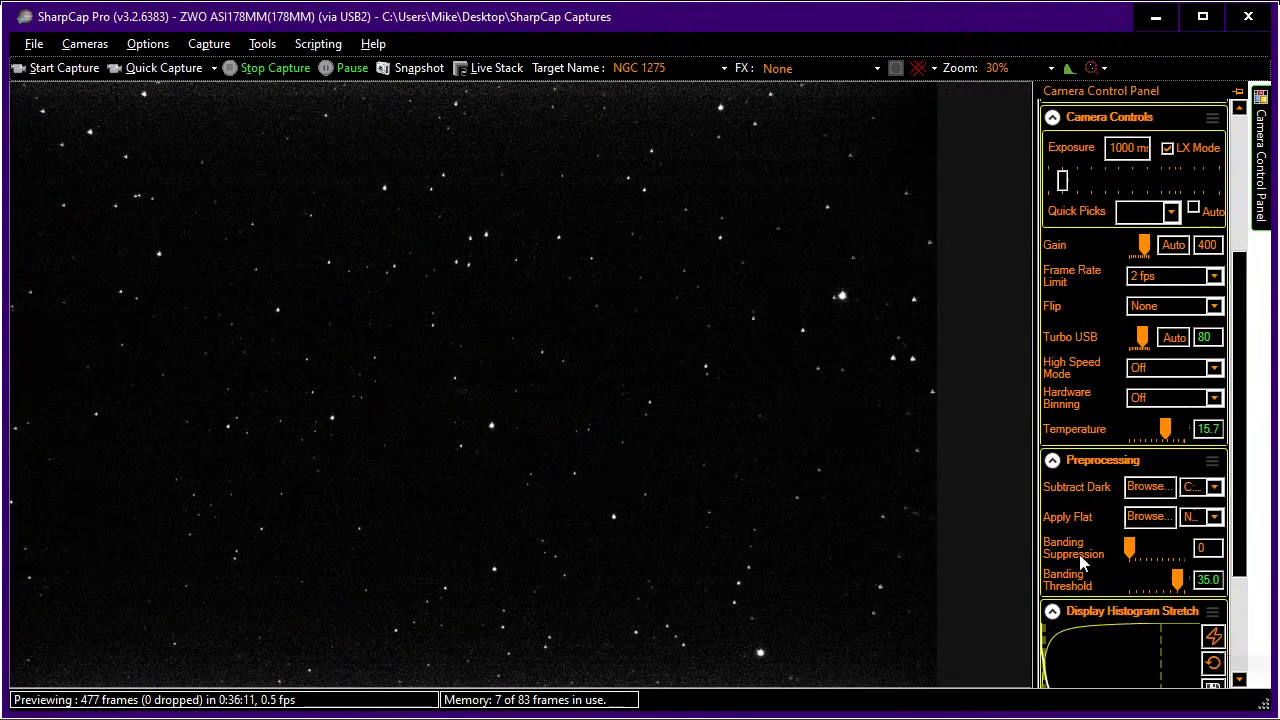
scroll(1147, 411, "up", 2)
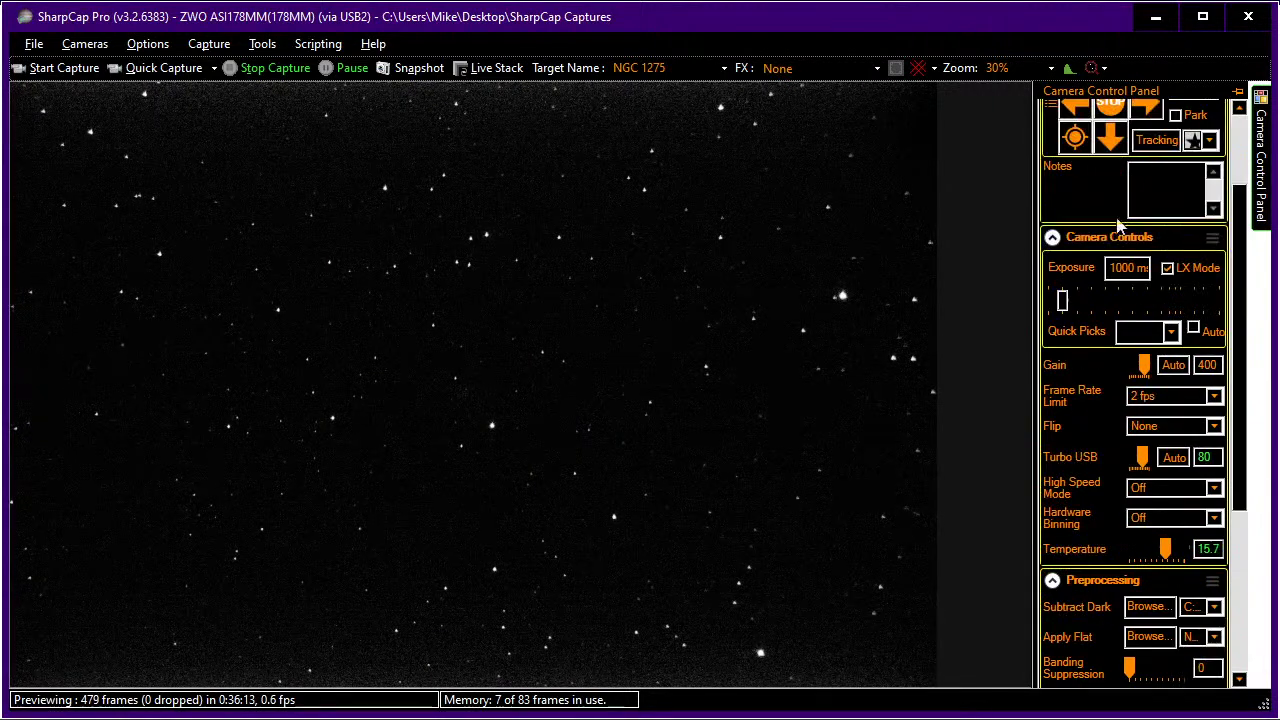
left_click(1127, 302)
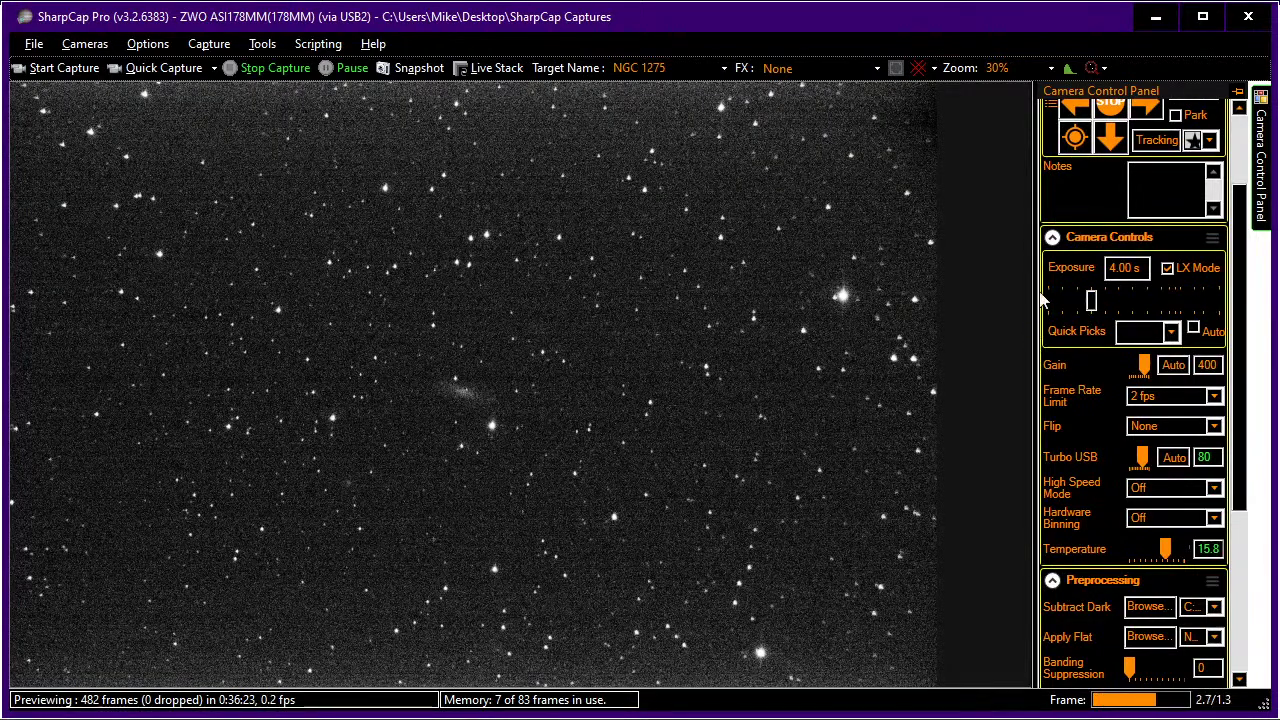
mouse_move(1068, 305)
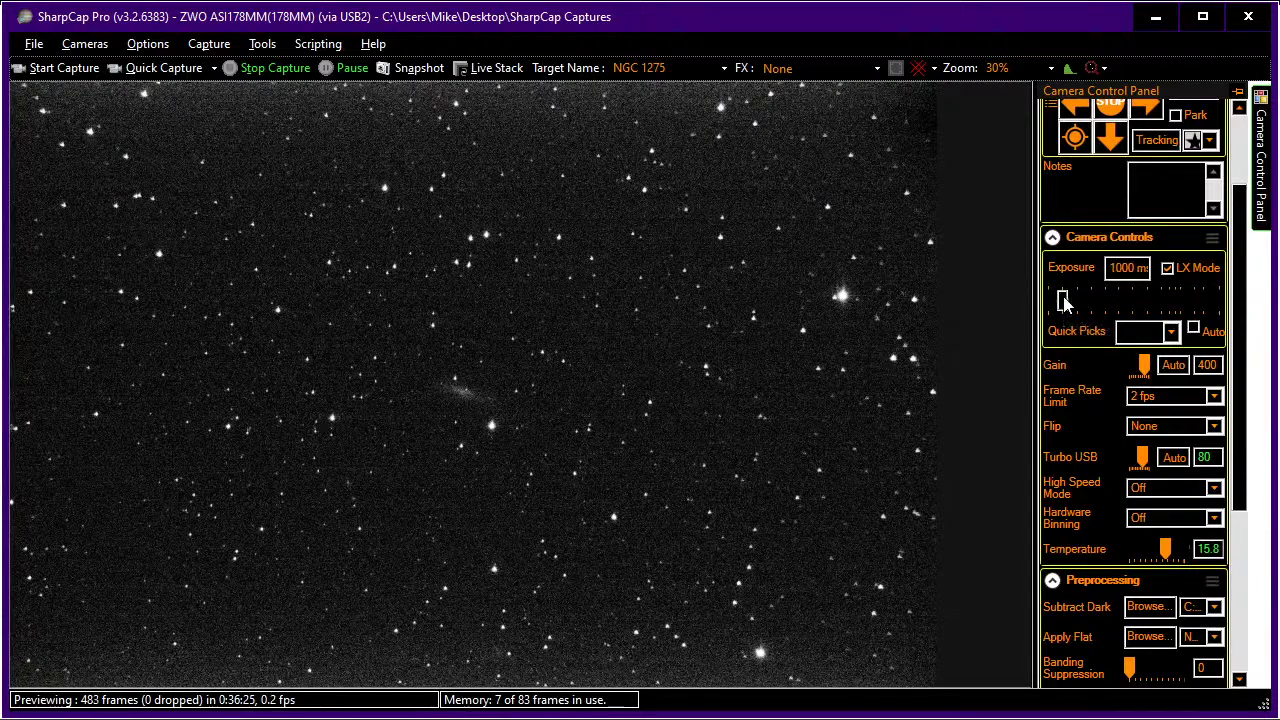
scroll(1110, 473, "down", 2)
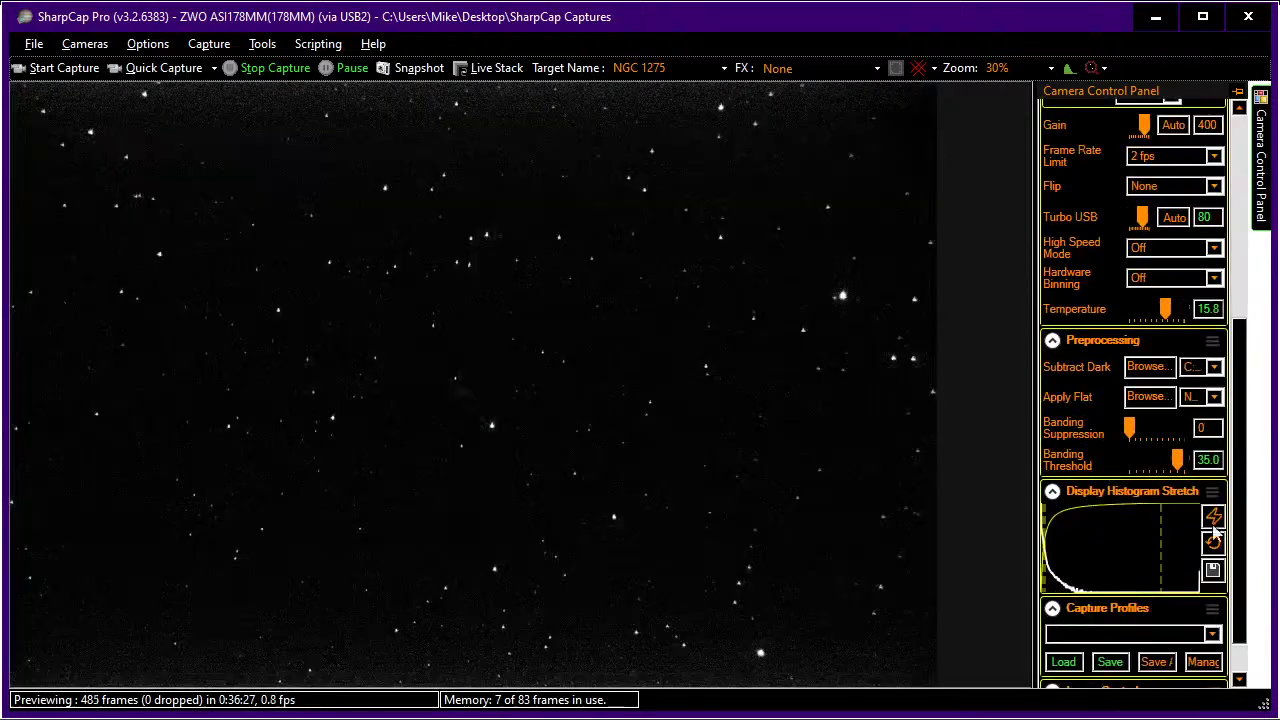
Set the exposure to 32 s and reset the display histogram stretch for imaging NGC 1003.
scroll(1110, 473, "up", 3)
scroll(1148, 430, "up", 5)
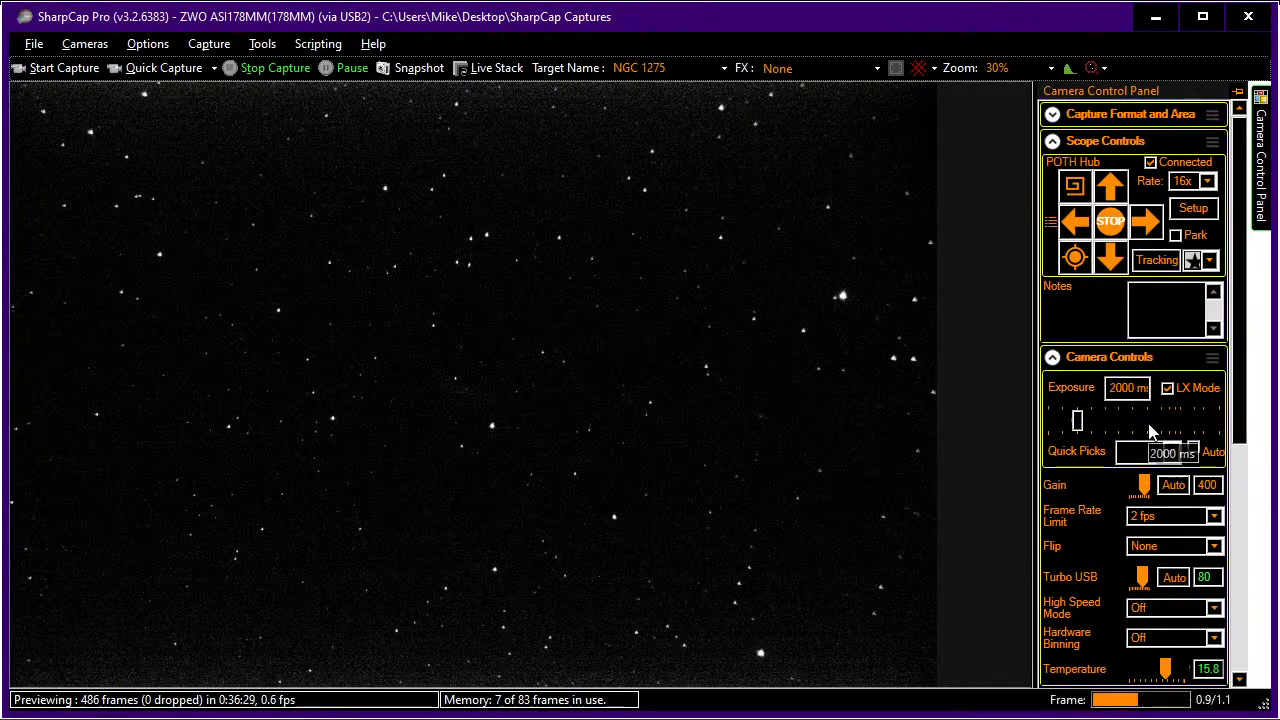
scroll(1094, 525, "down", 2)
scroll(1093, 548, "down", 2)
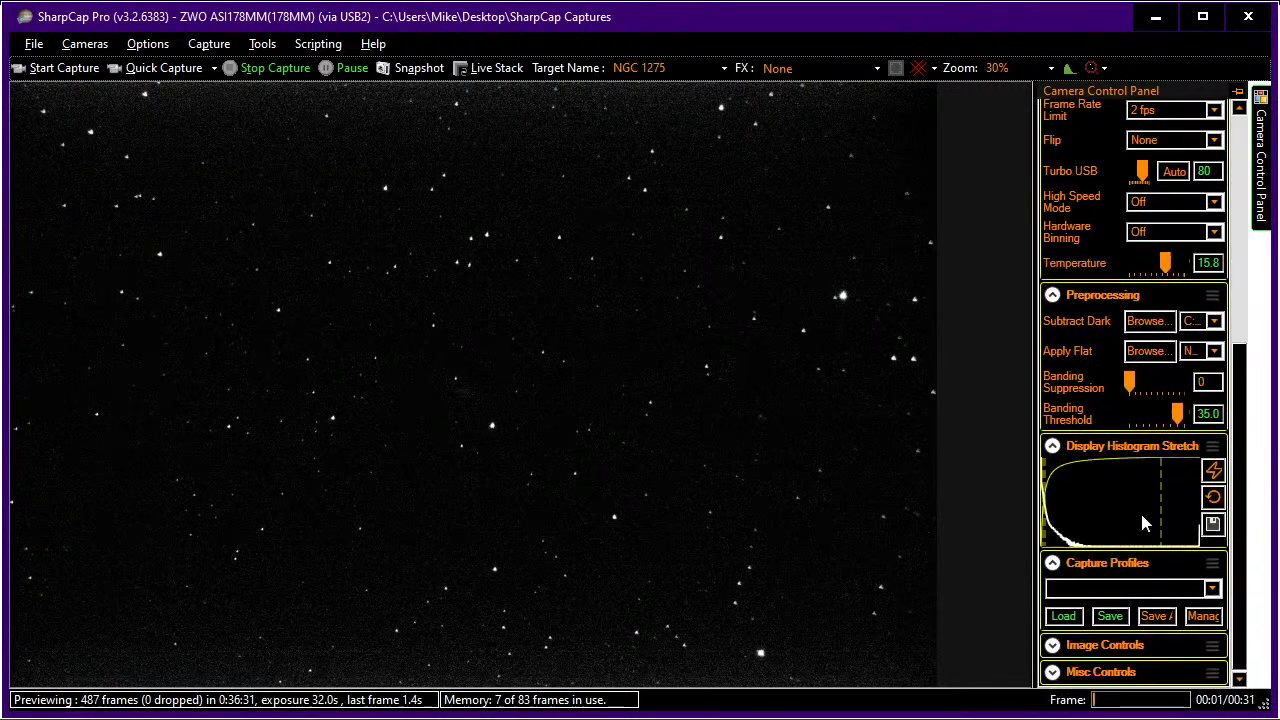
left_click(1213, 499)
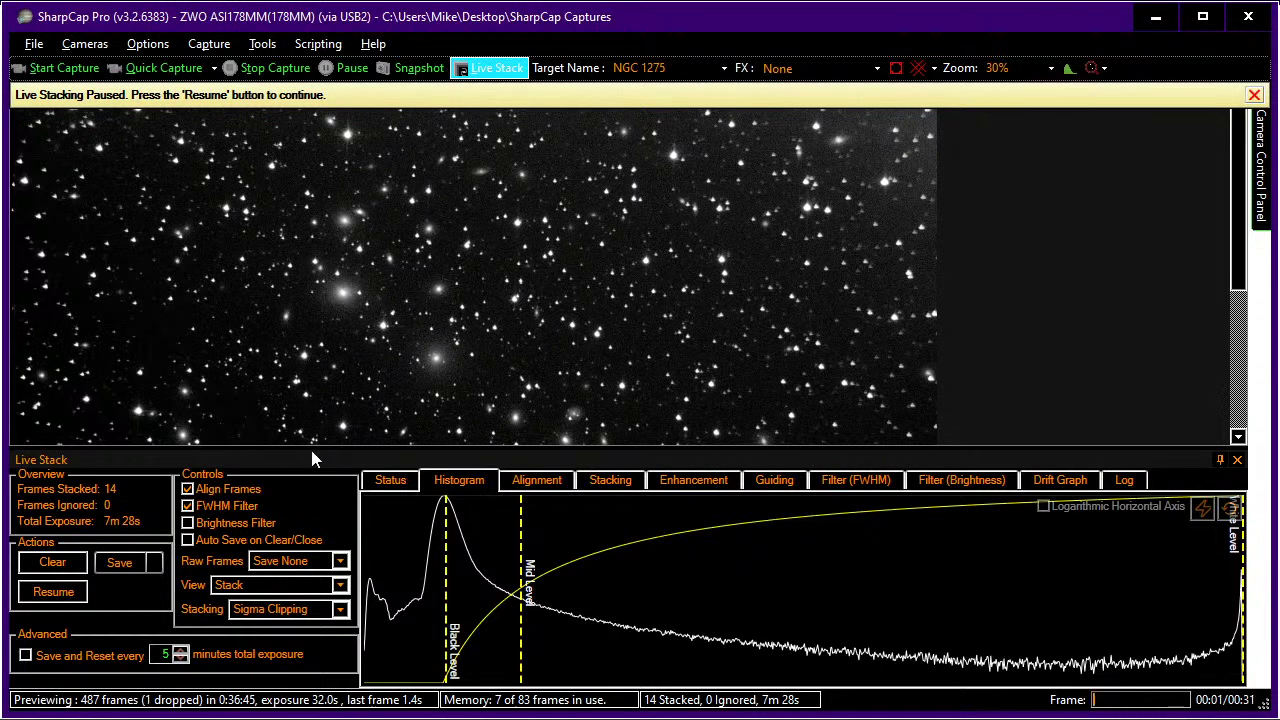
Check the selected galaxy's designation in Stellarium and change the SharpCap target name to NGC 1003.
key("alt+Tab")
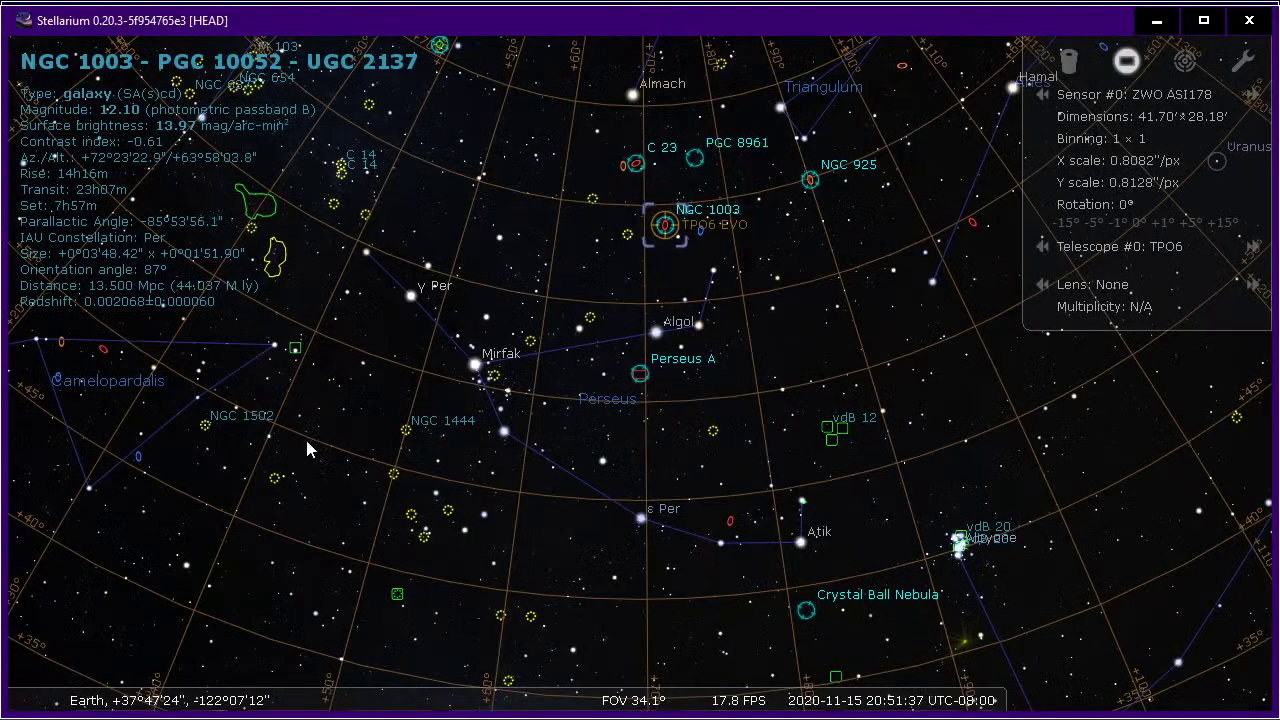
key("alt+Tab")
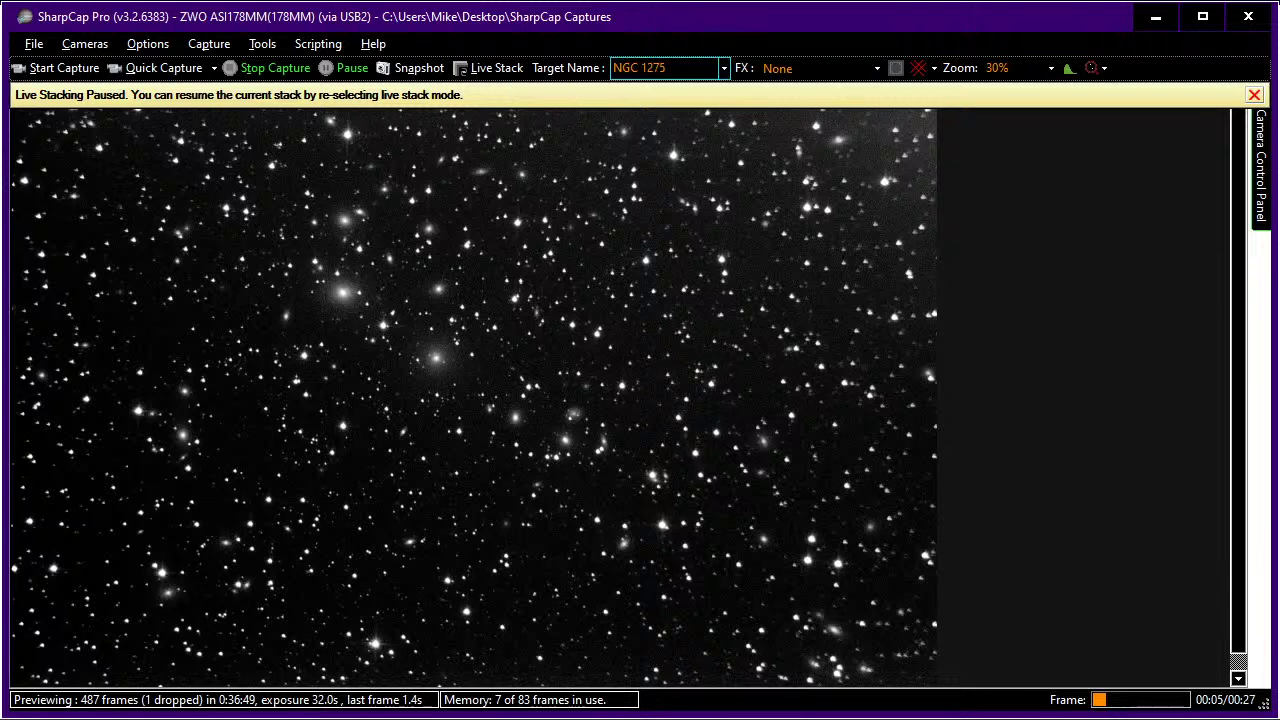
left_click(655, 70)
left_click_drag(665, 68, 644, 72)
type("1")
key("Tab")
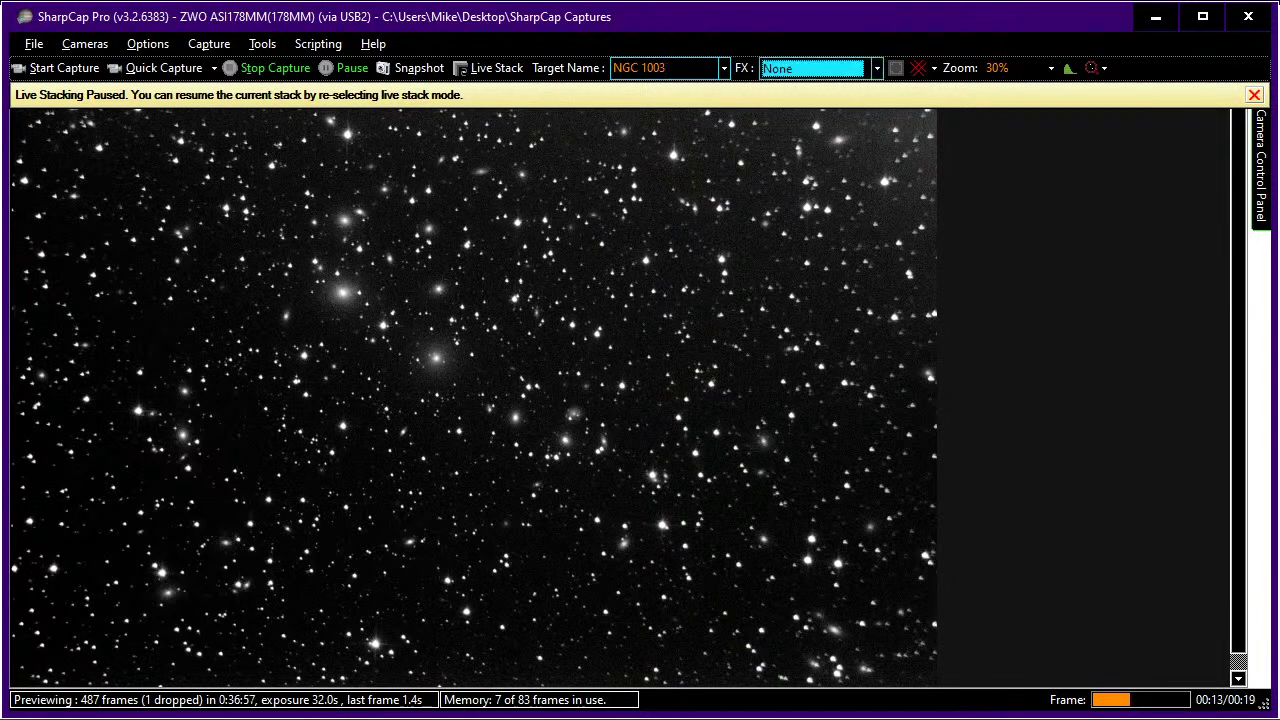
Return to live stacking, clear the old NGC 1275 stack to start one for NGC 1003, and collapse the stacking controls.
left_click(490, 68)
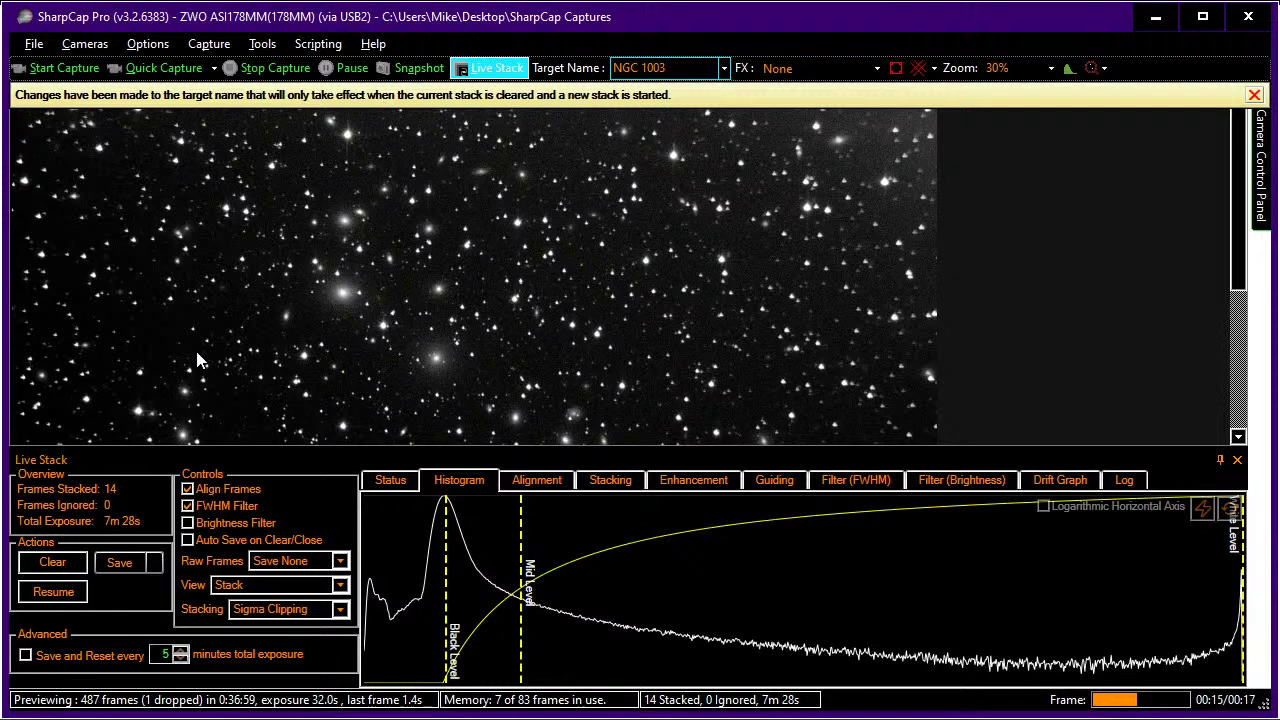
left_click(44, 566)
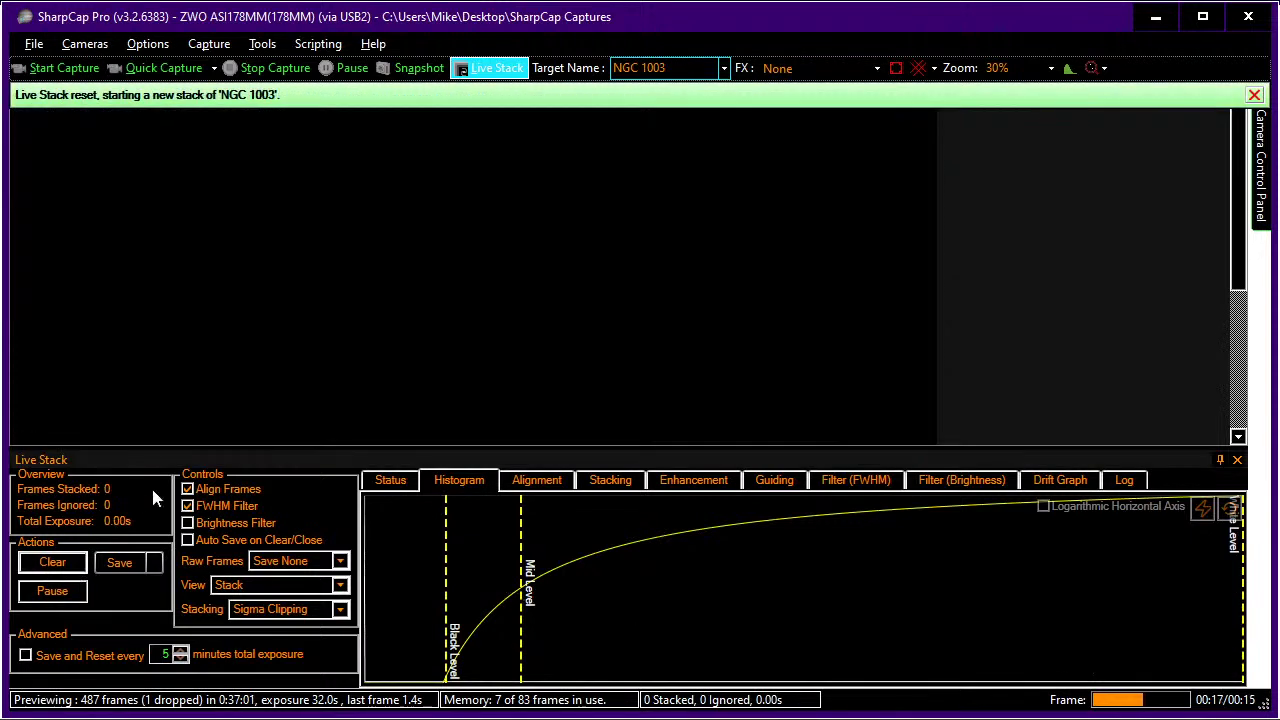
left_click(1220, 461)
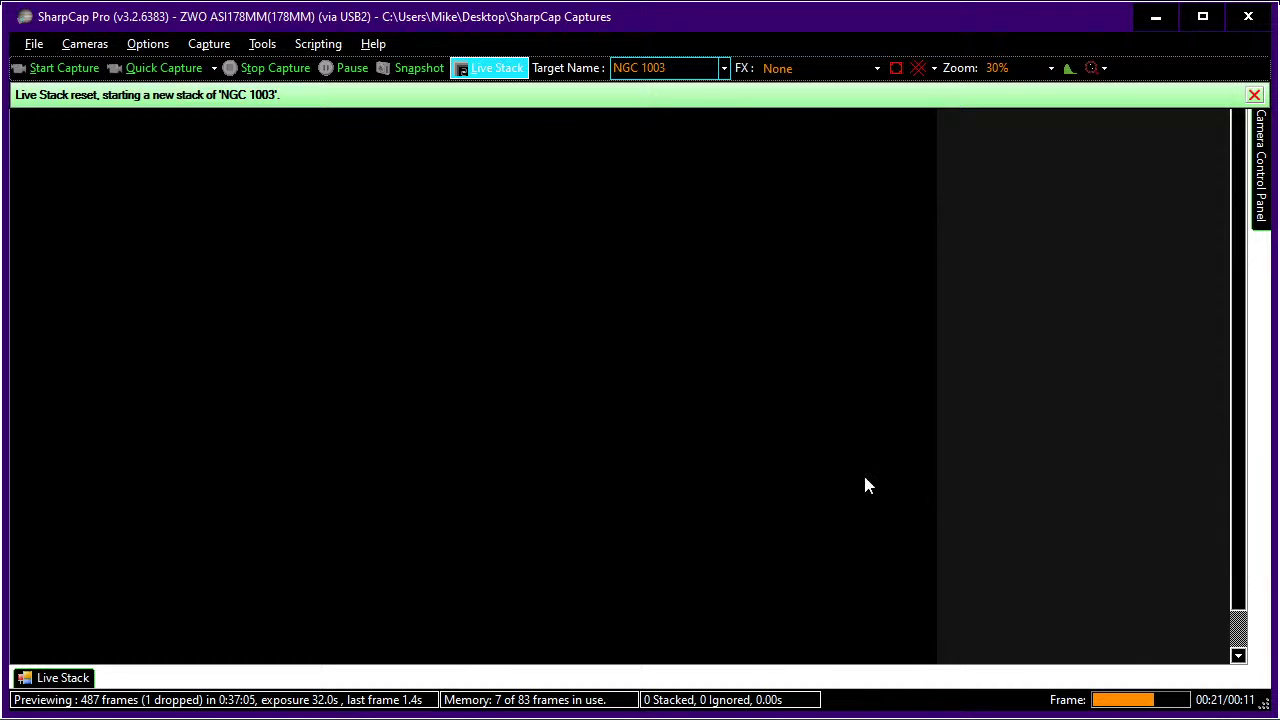
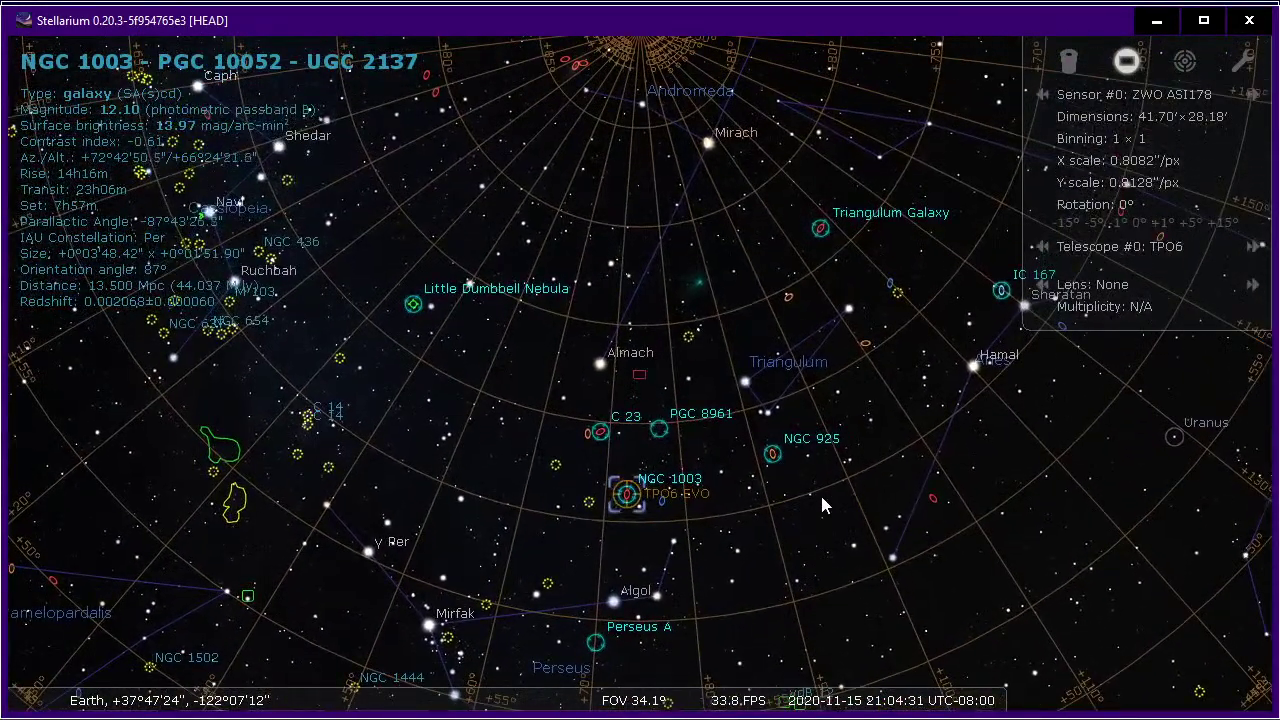
Slew the telescope to C 23 (NGC 891) in Stellarium and, back in SharpCap, nudge it at the 16x rate to frame the galaxy.
left_click(603, 432)
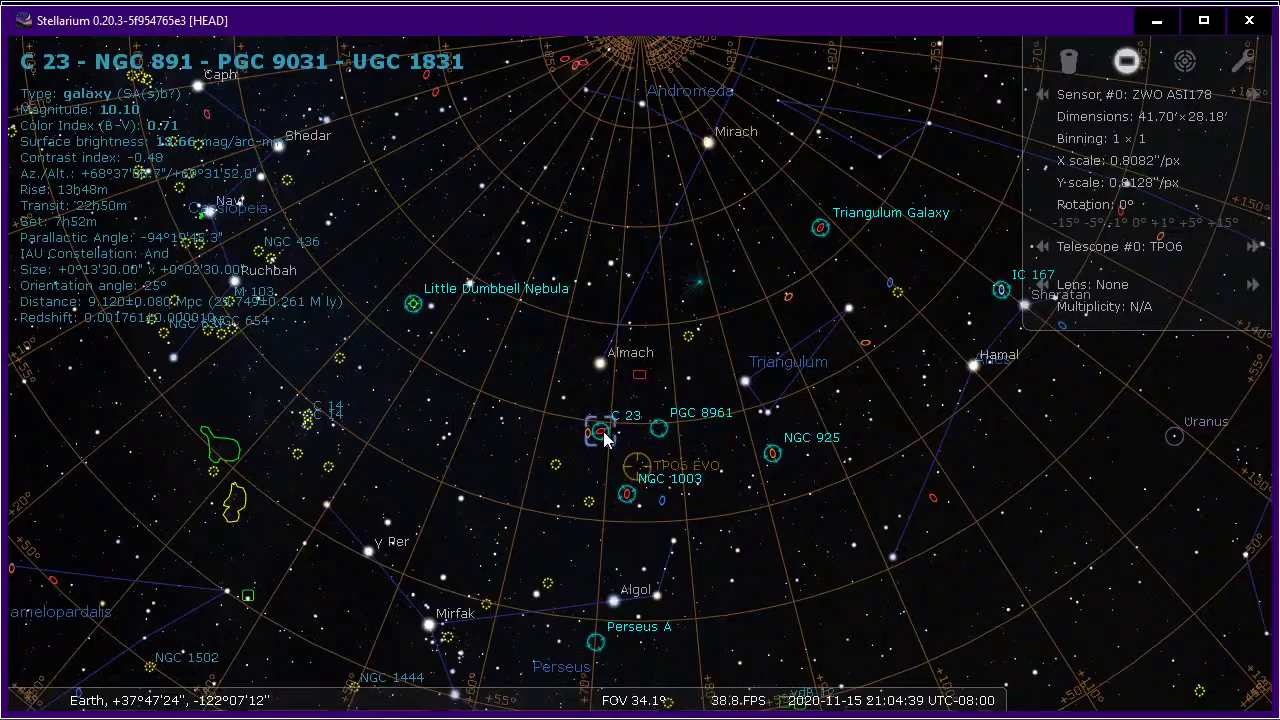
key("alt+Tab")
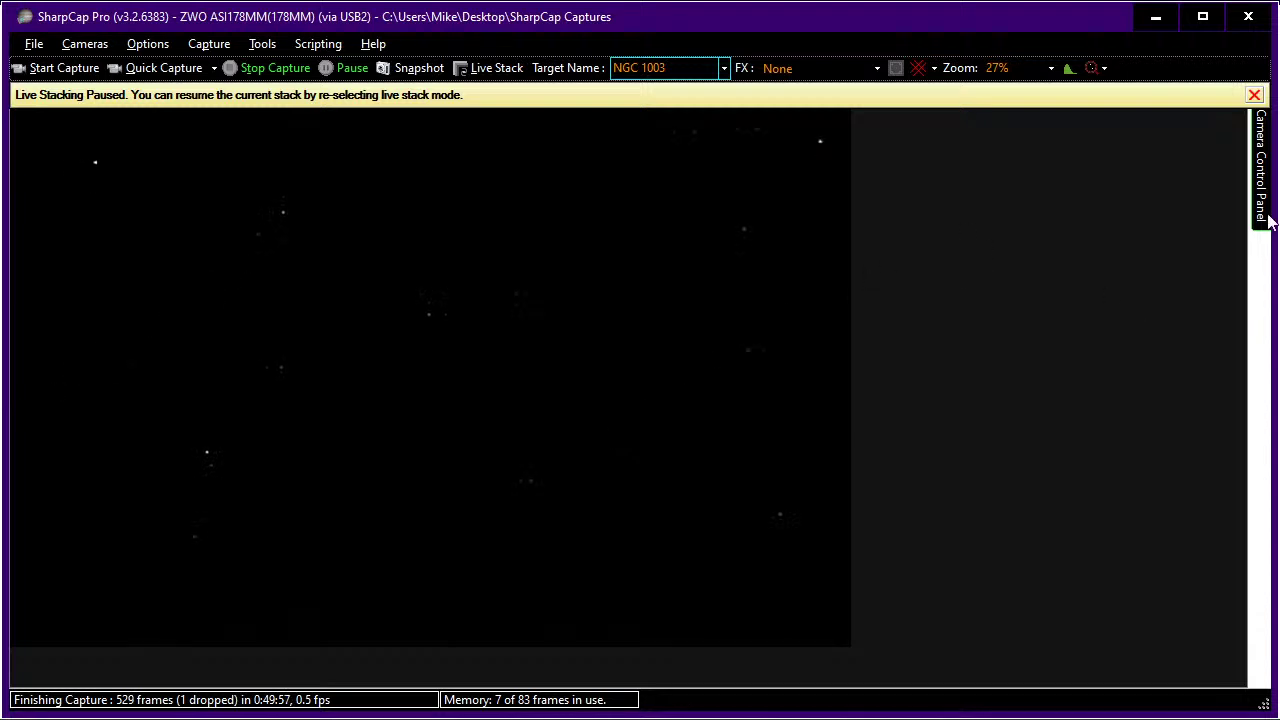
mouse_move(1268, 218)
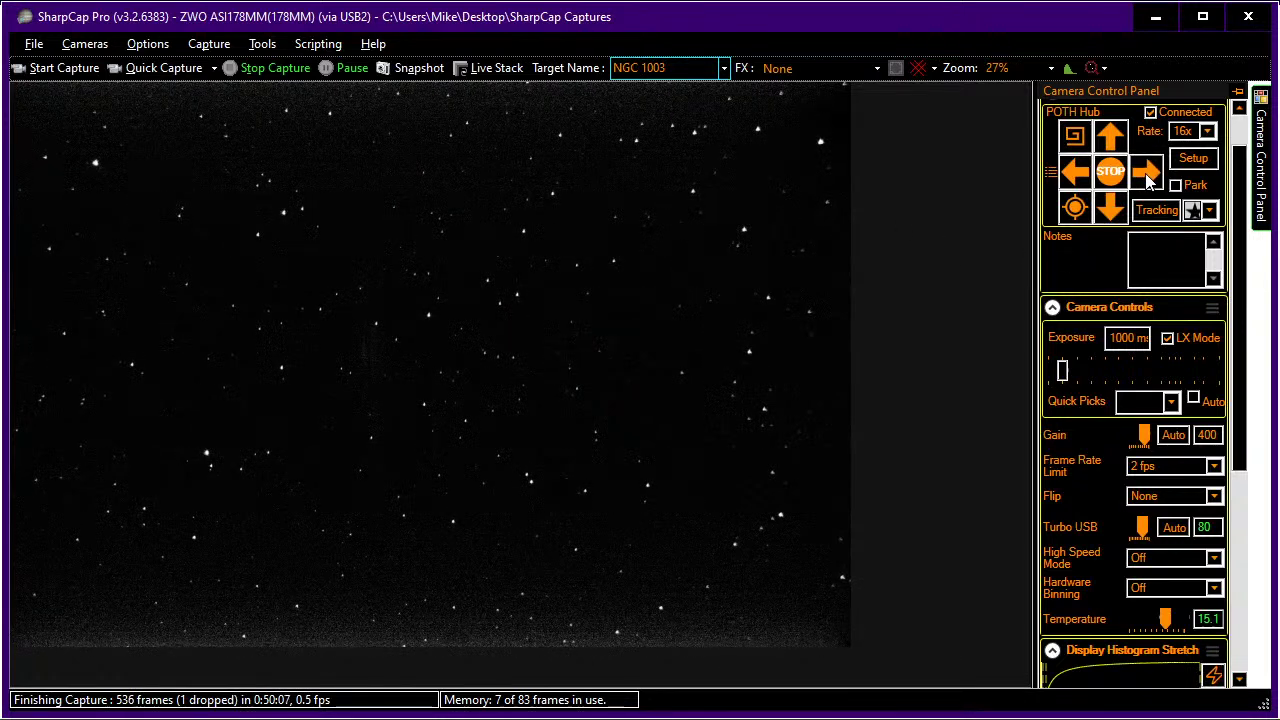
left_click(1148, 178)
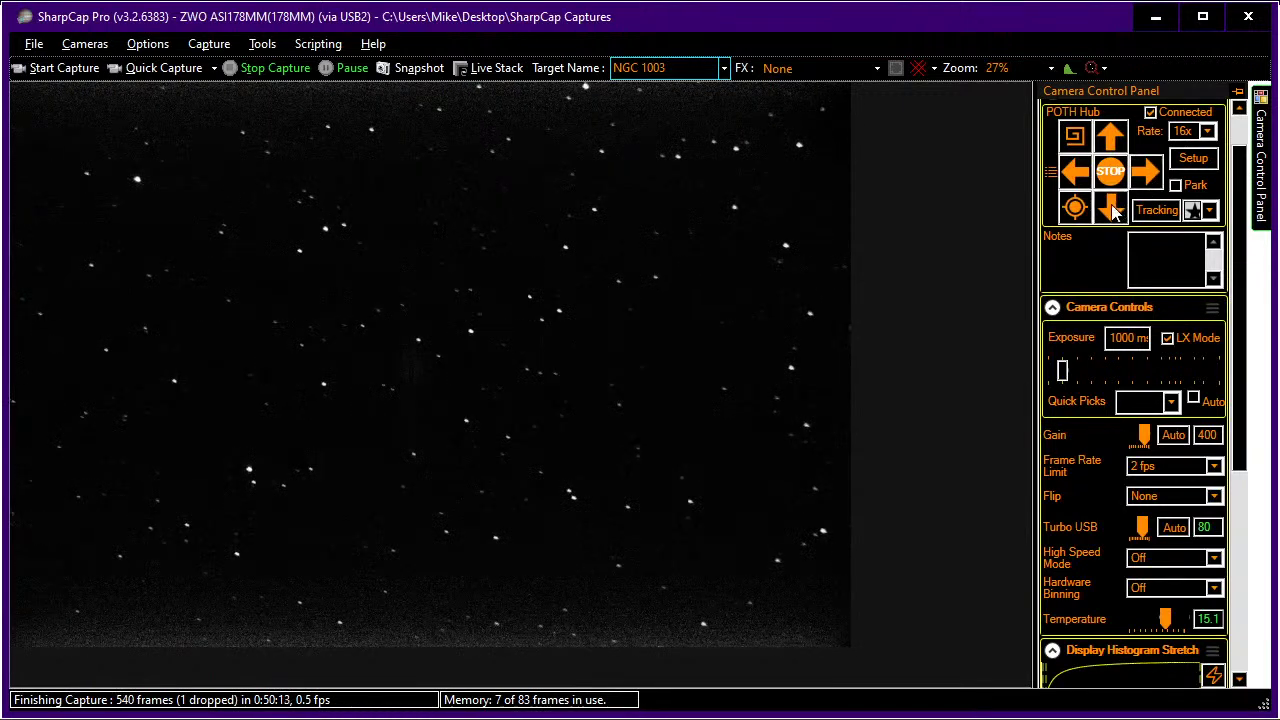
left_click(1111, 208)
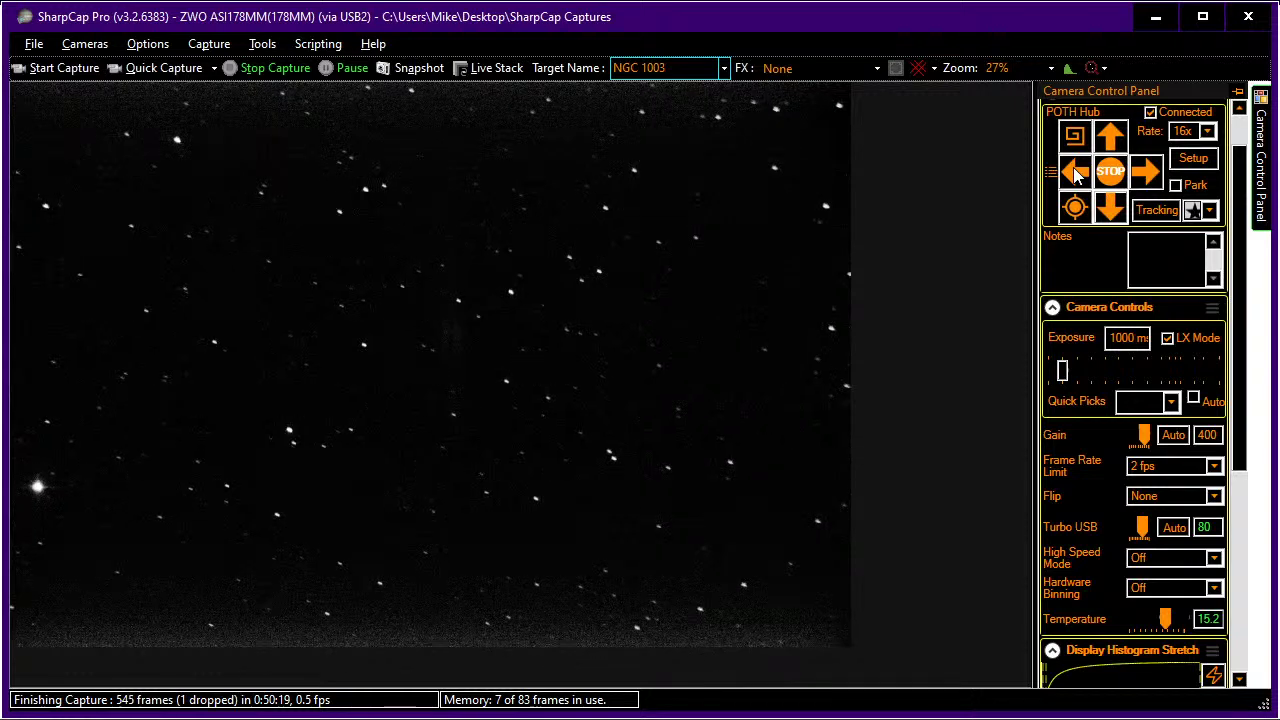
left_click(1076, 173)
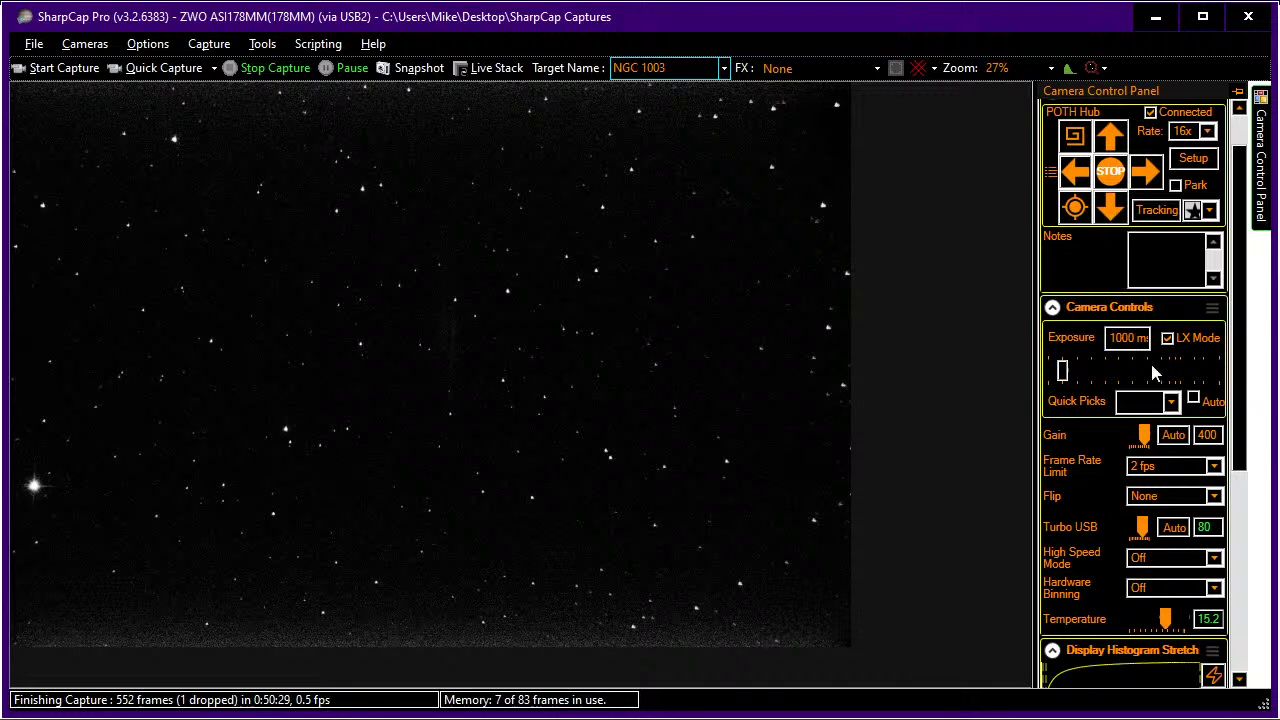
Raise the exposure to 32 s for NGC 891 and reset the display histogram stretch.
left_click_drag(1062, 371, 1134, 371)
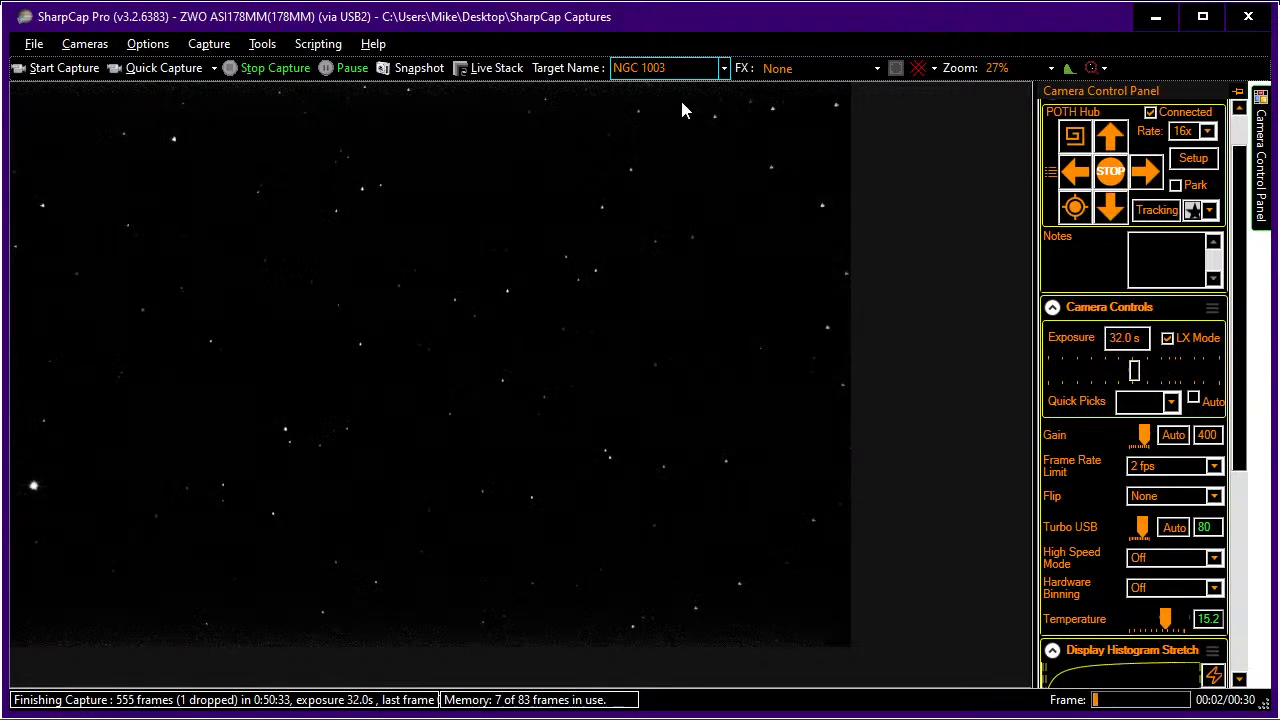
scroll(1170, 616, "down", 2)
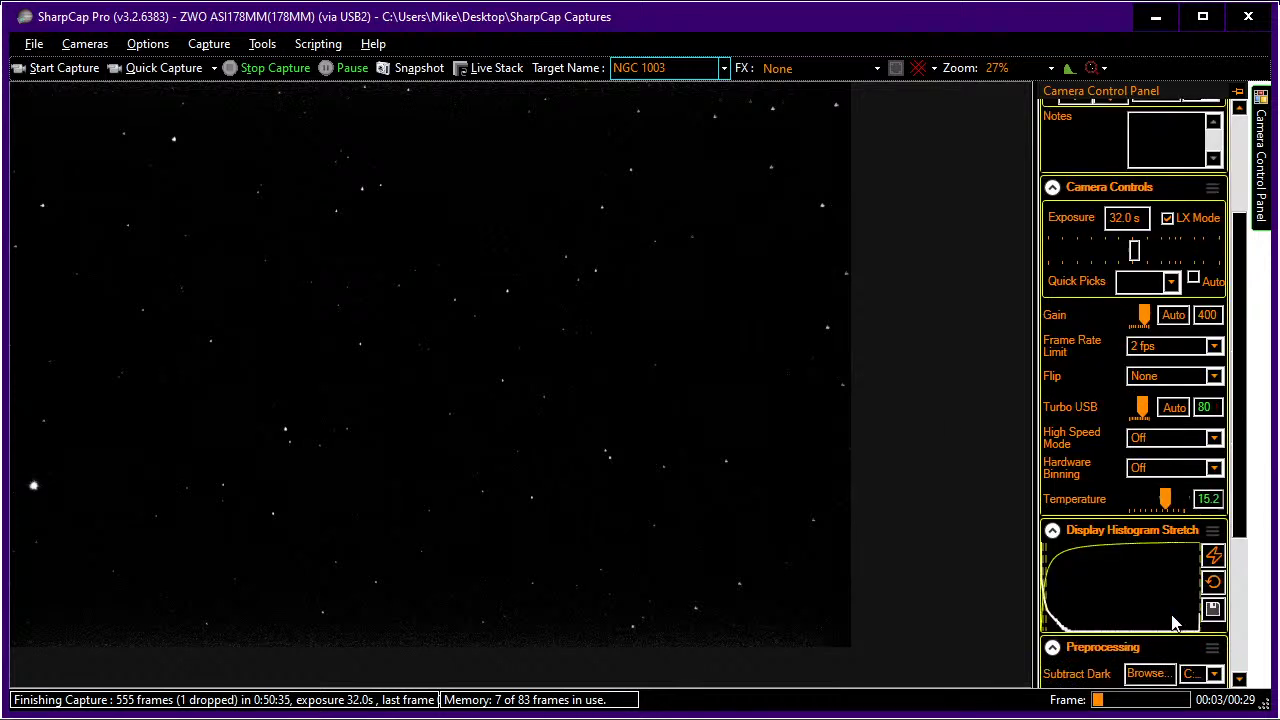
left_click(1214, 585)
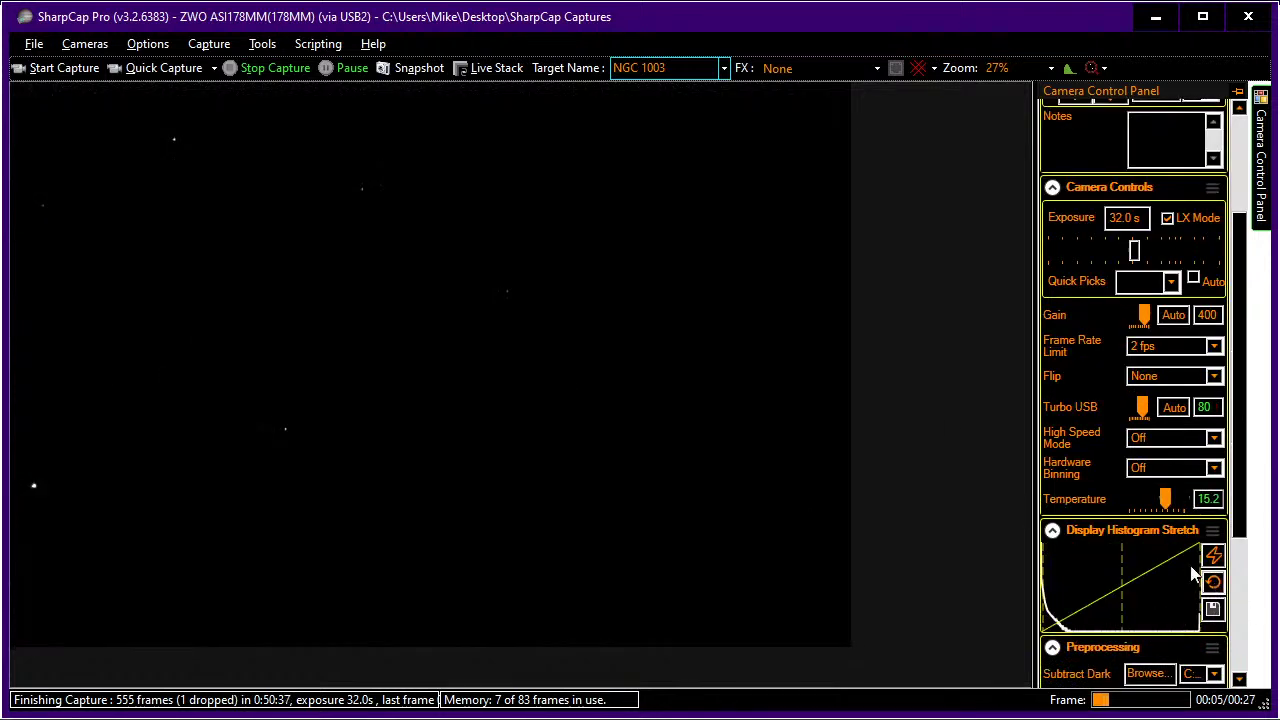
Look up the NGC number of C 23 in Stellarium and change the SharpCap target name to NGC 891.
key("alt+Tab")
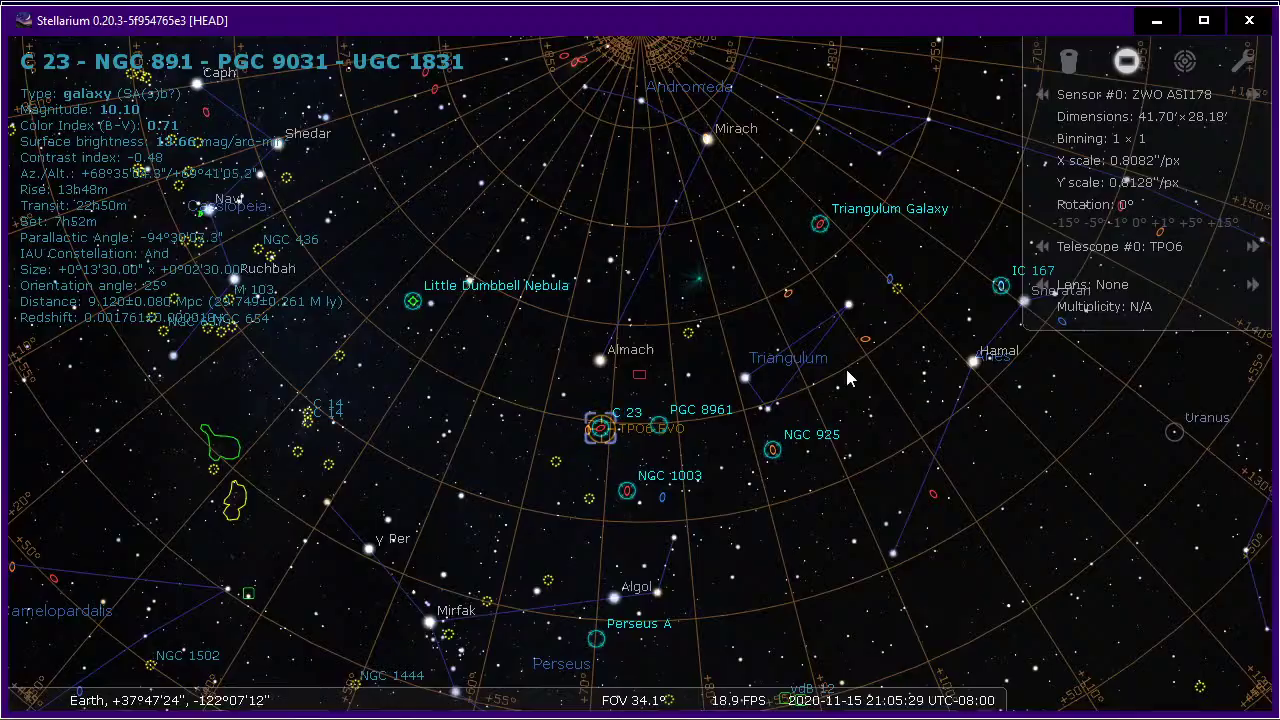
key("alt+Tab")
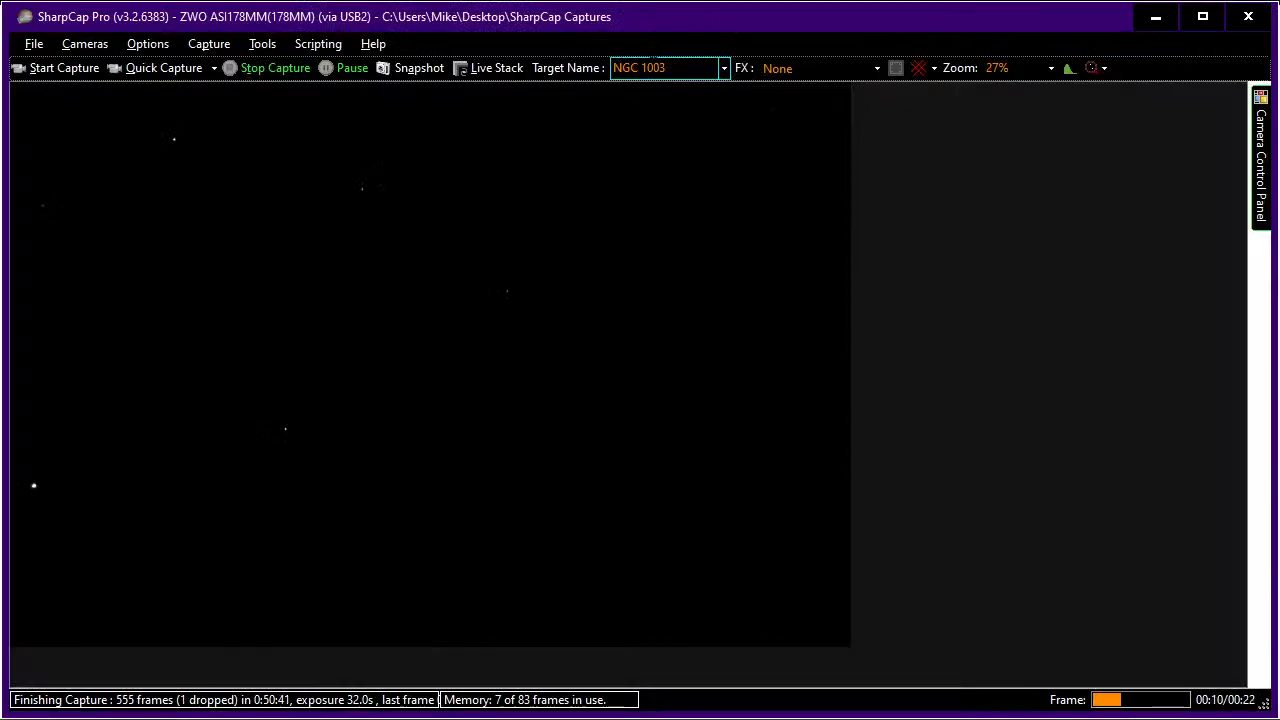
double_click(652, 67)
type("891")
key("Tab")
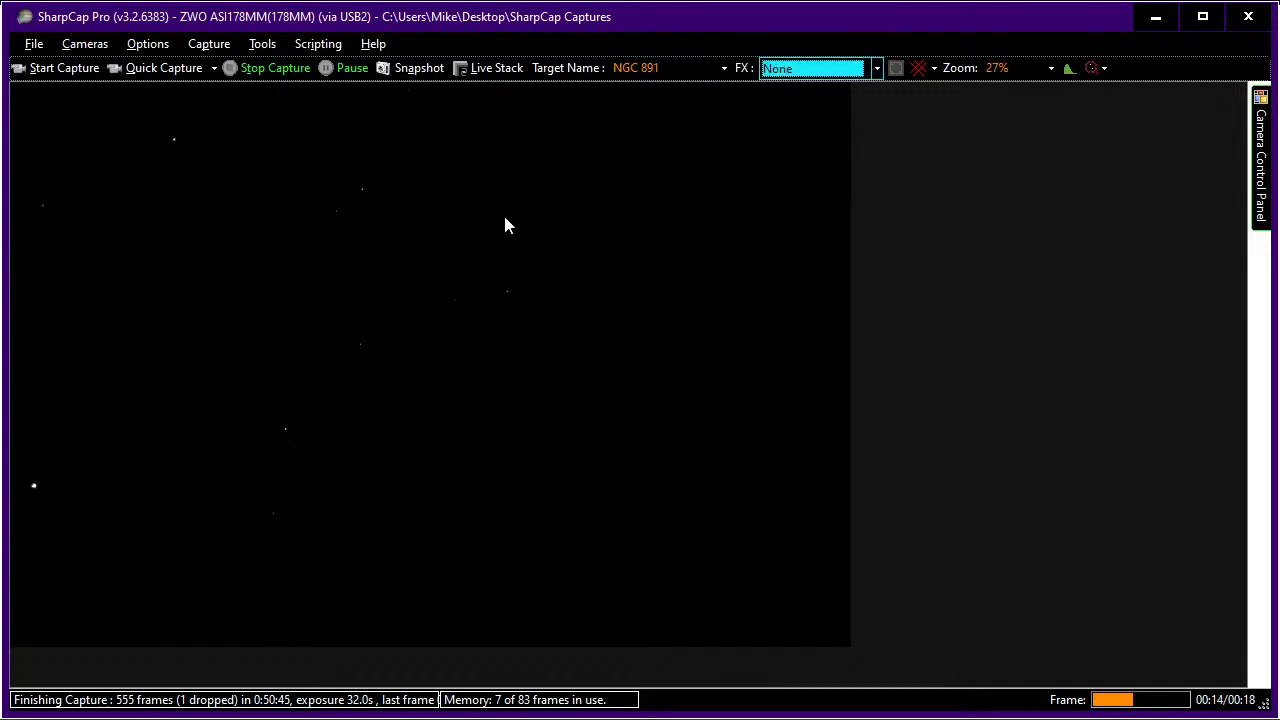
Reopen live stacking, clear the finished NGC 1003 stack to begin one for NGC 891, and collapse the stacking controls.
key("Return")
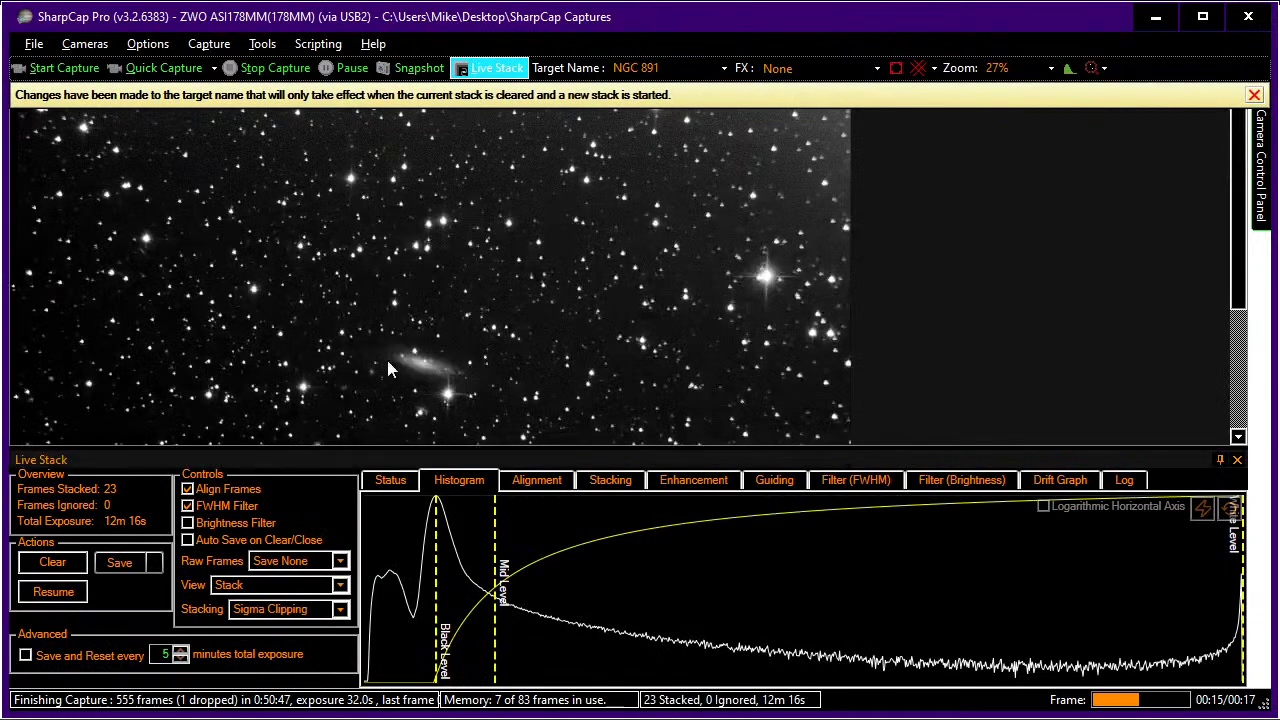
left_click(55, 563)
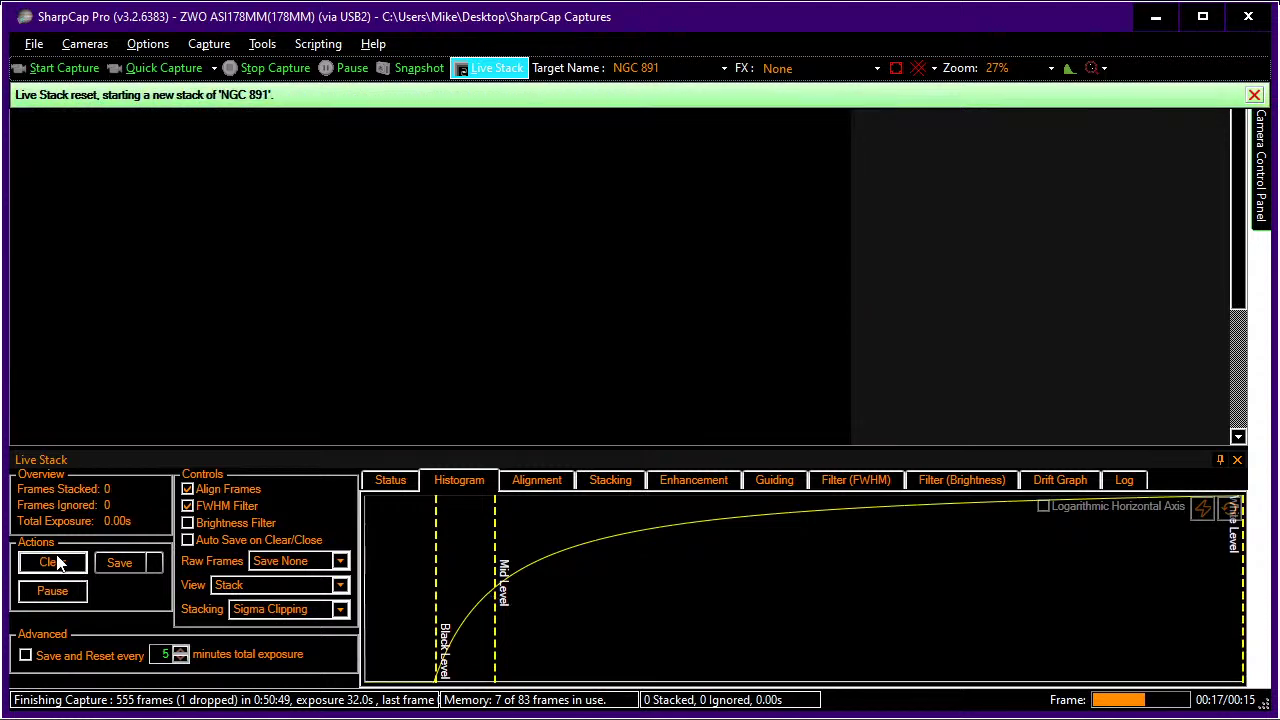
left_click(1220, 459)
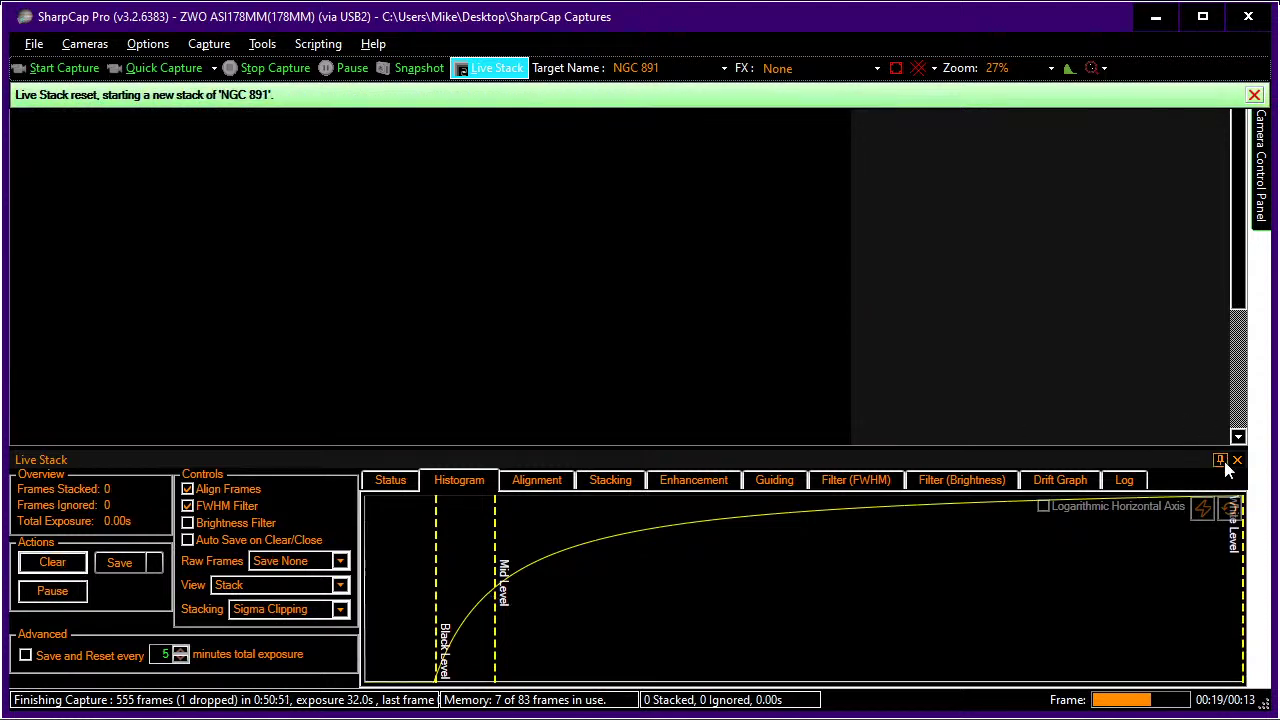
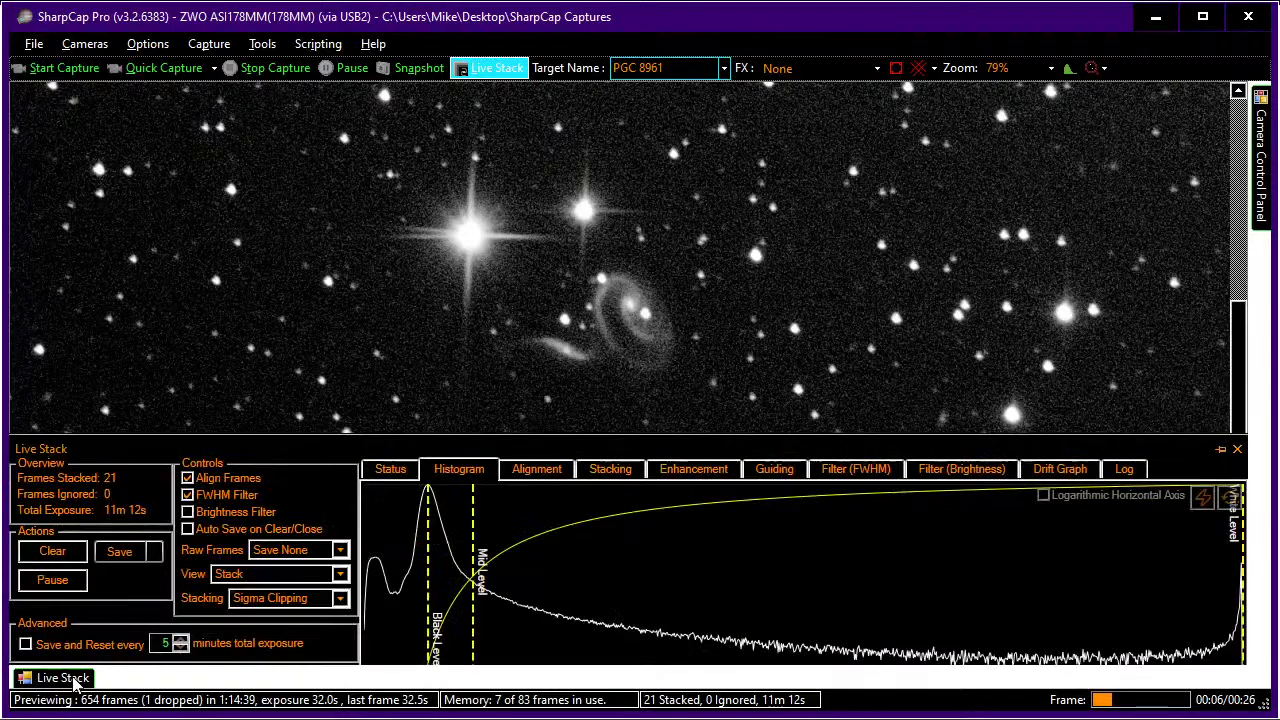
Save the PGC 8961 live stack exactly as seen, leave live stacking, and zoom out to 29% to show the whole frame.
left_click(157, 560)
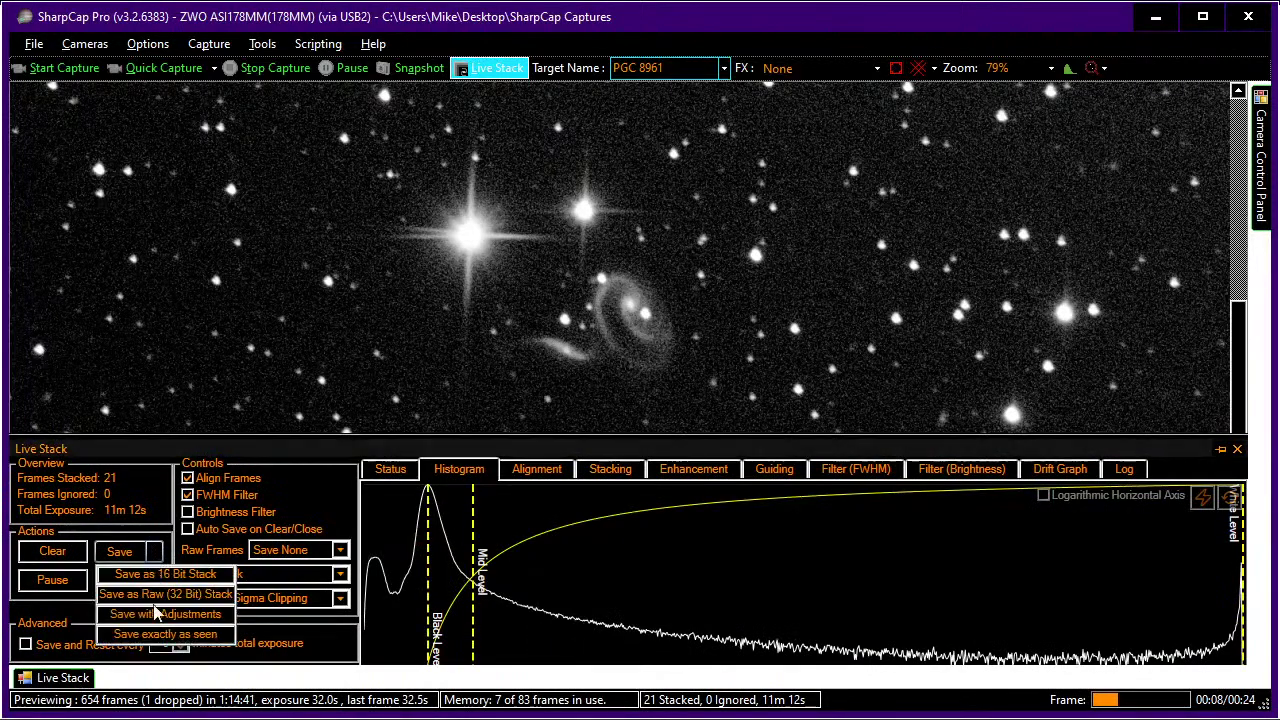
left_click(158, 640)
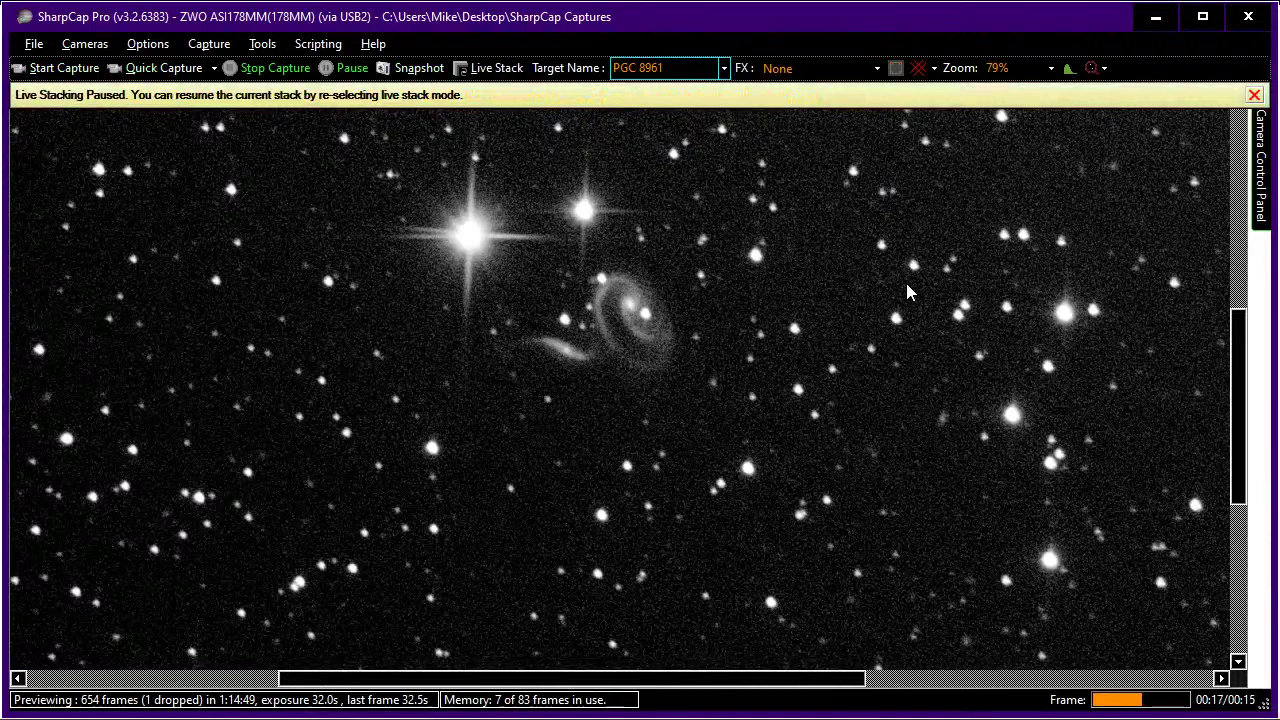
scroll(937, 280, "down", 5)
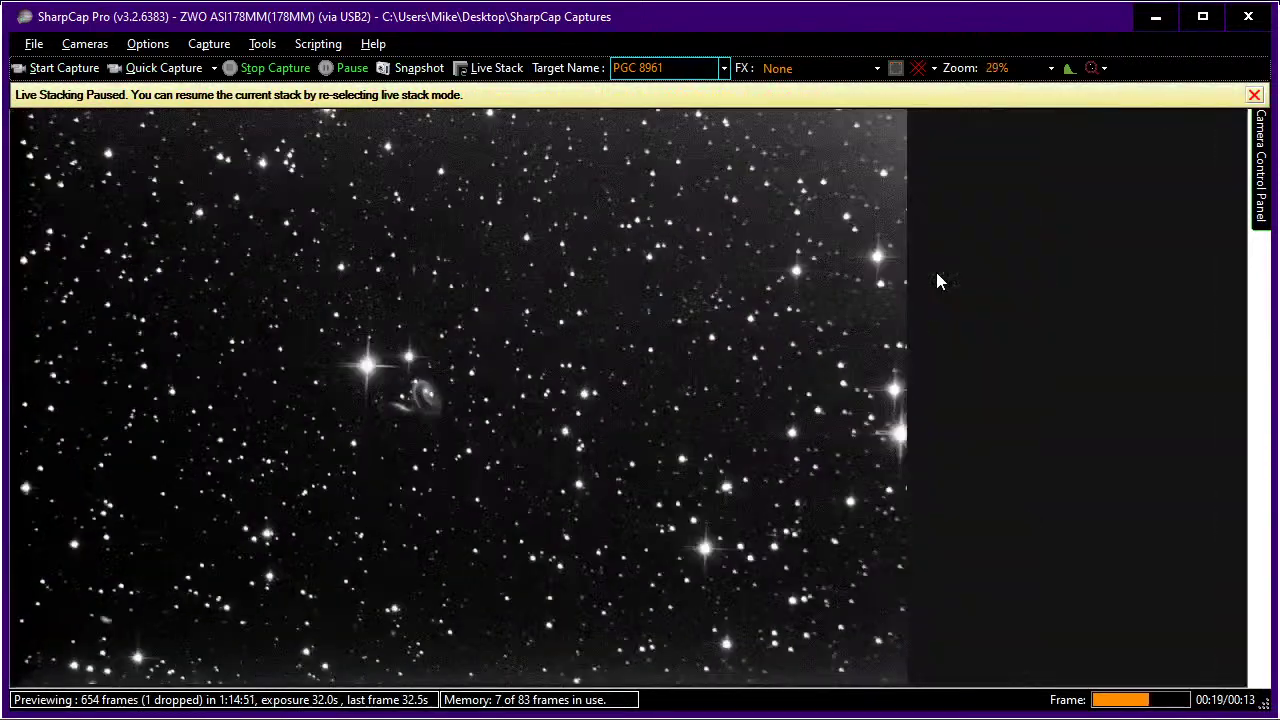
Lower the camera exposure to 1000 ms in preparation for slewing to a new target.
scroll(937, 281, "up", 1)
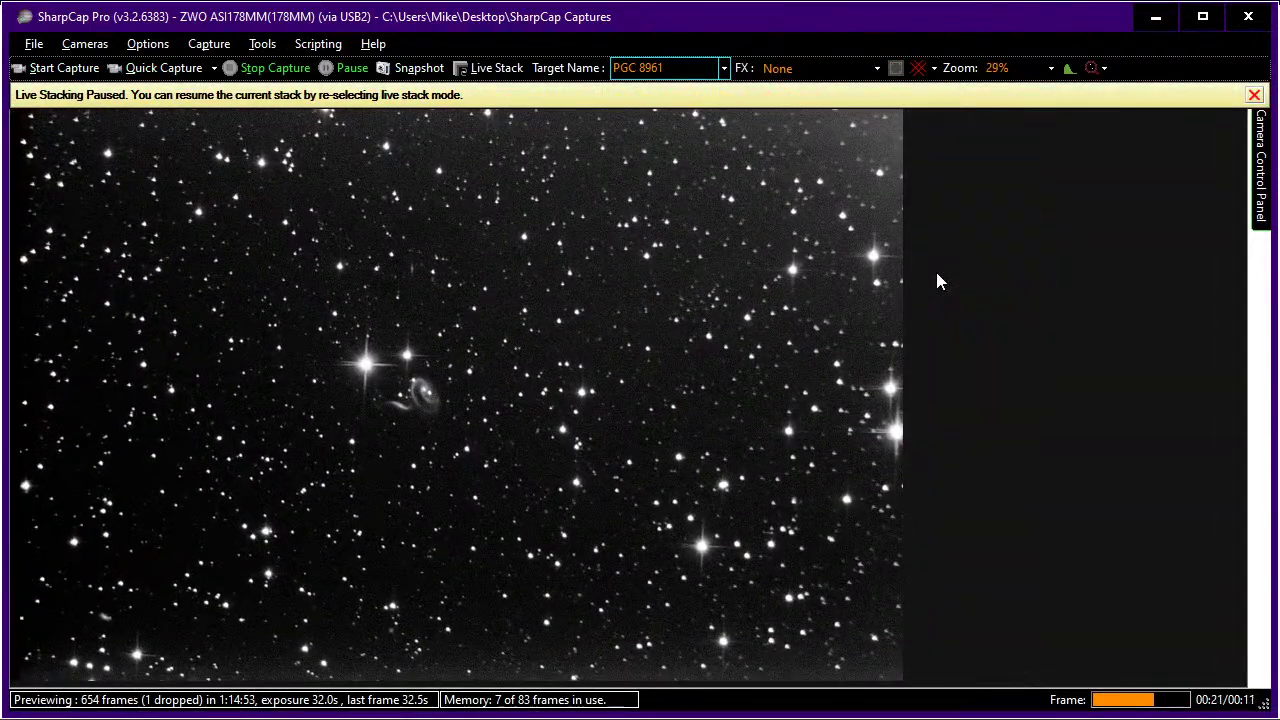
left_click(1264, 180)
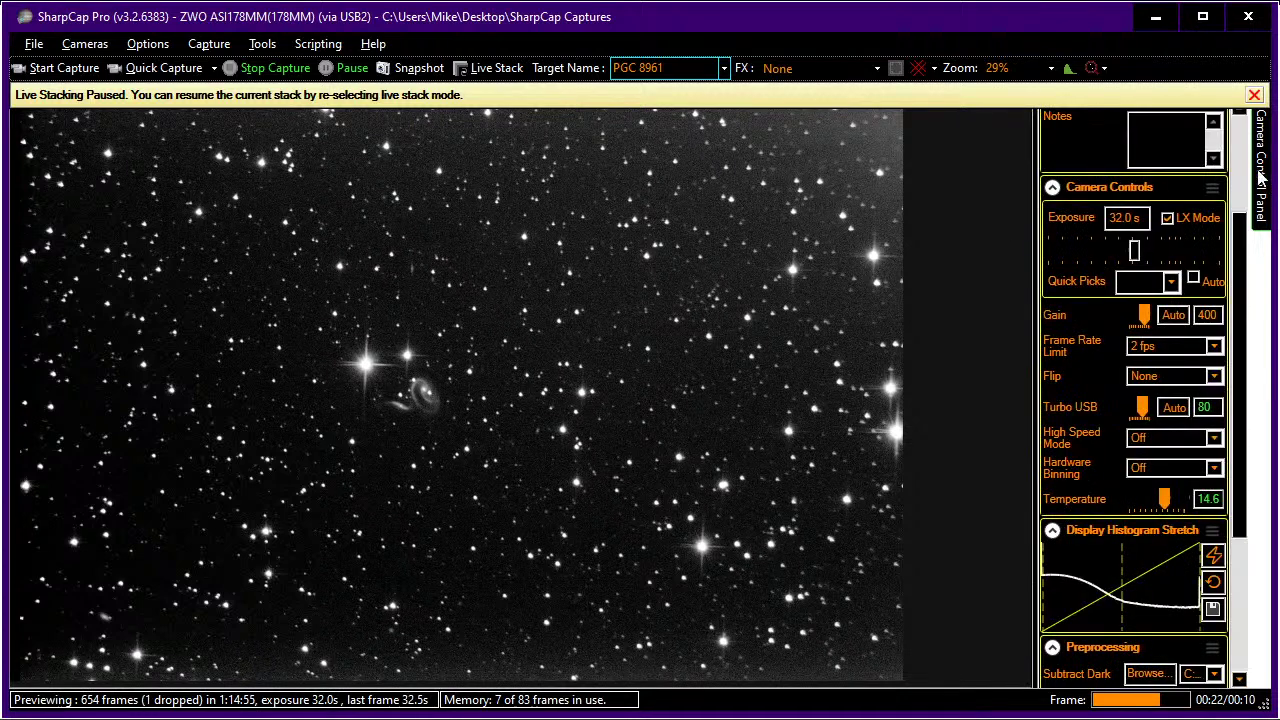
left_click(1057, 252)
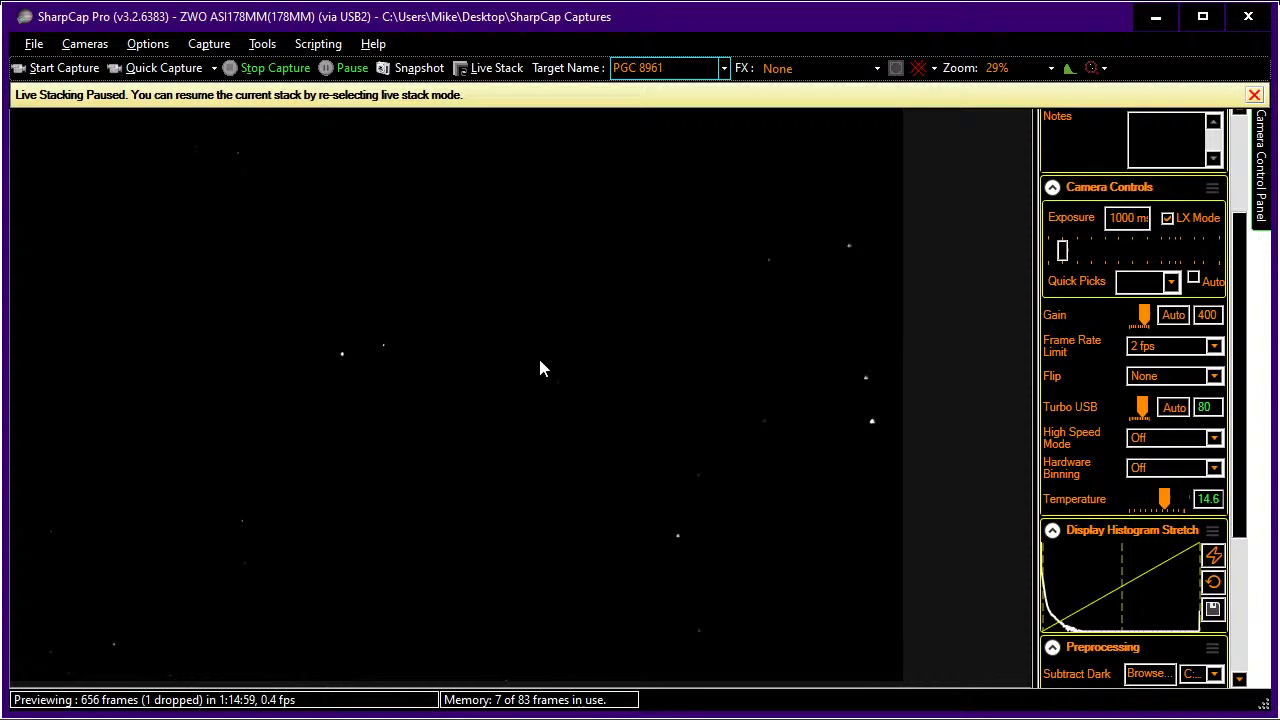
Switch to Stellarium, widen the sky view around PGC 8961, select NGC 925 and slew the telescope to it.
key("alt+Tab")
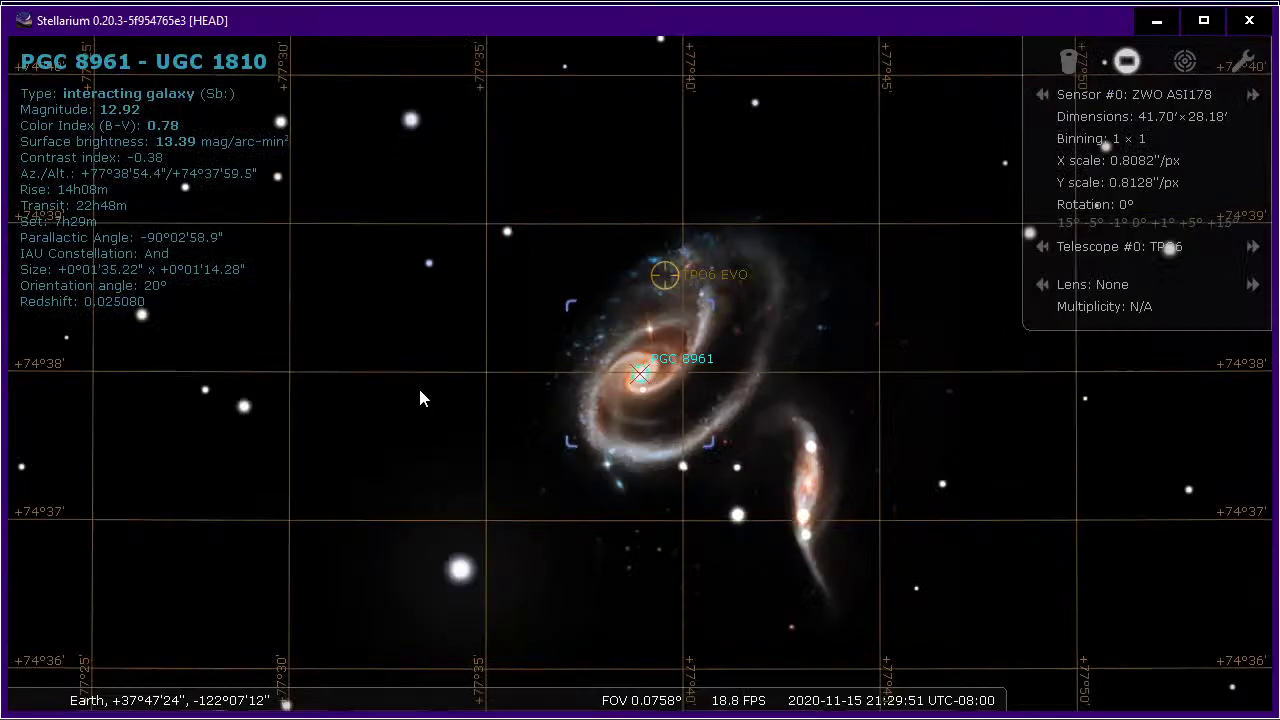
scroll(512, 410, "down", 3)
scroll(514, 411, "down", 10)
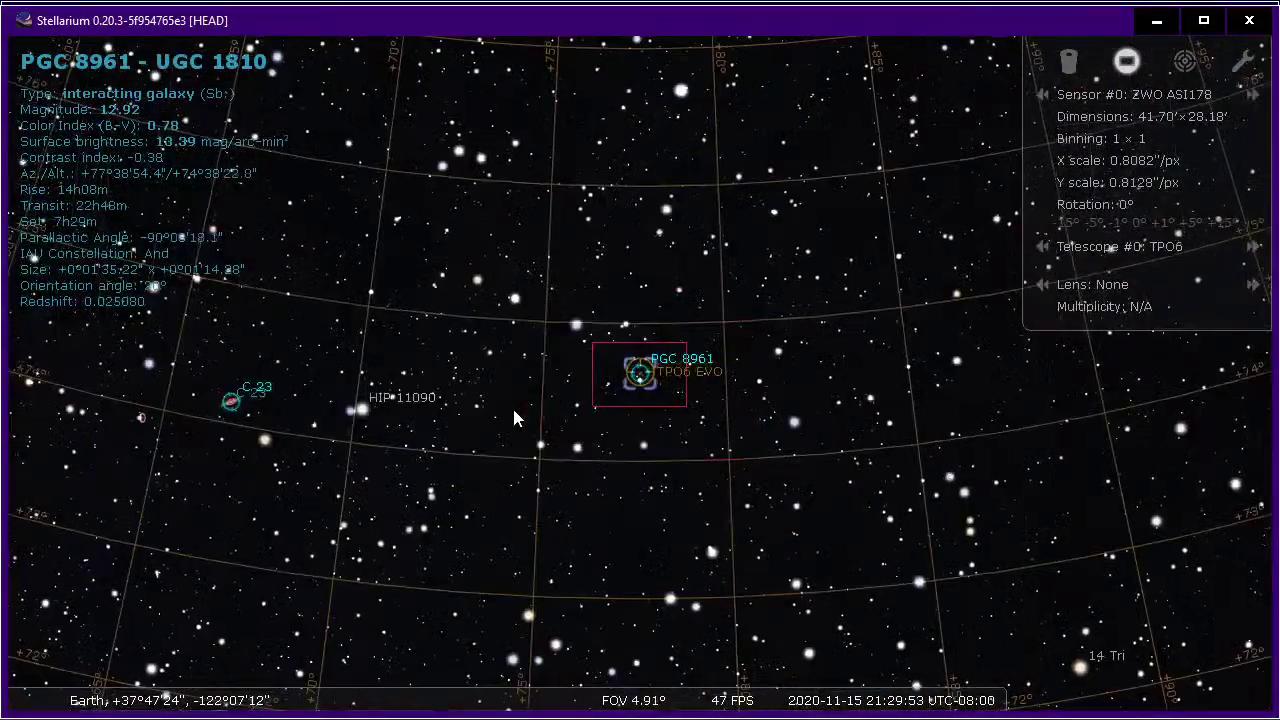
scroll(512, 418, "up", 4)
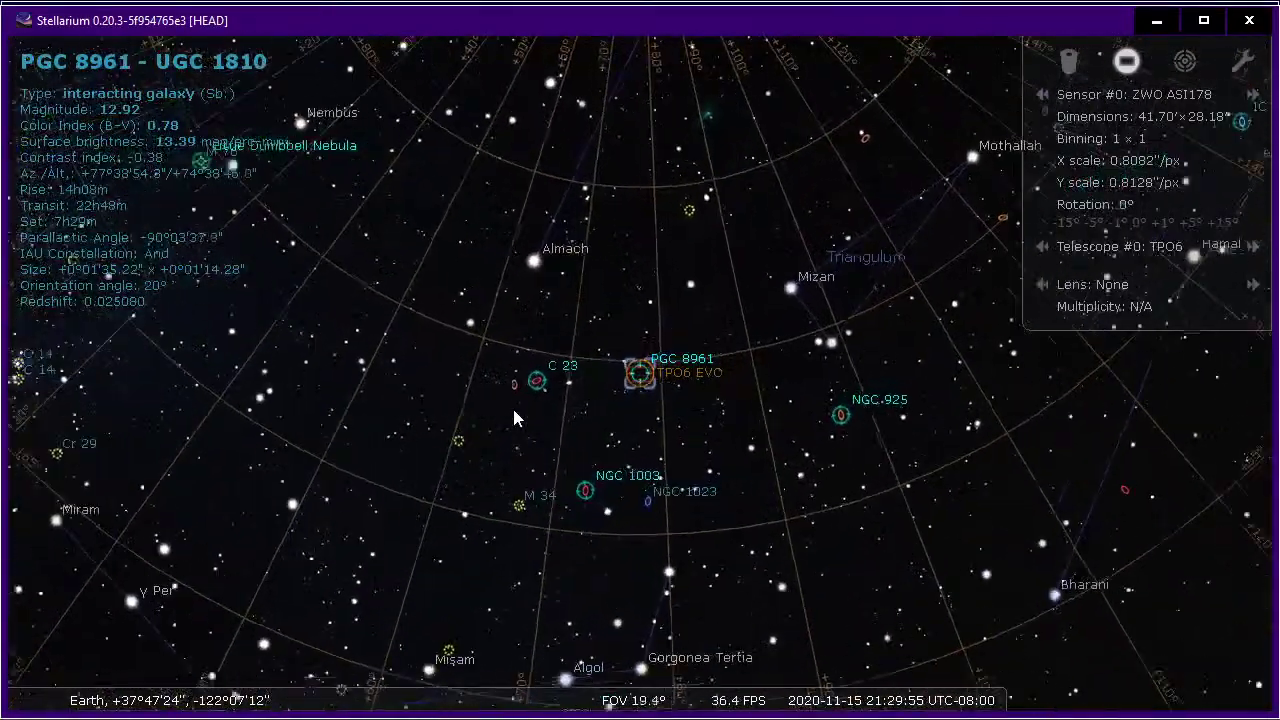
scroll(543, 427, "down", 2)
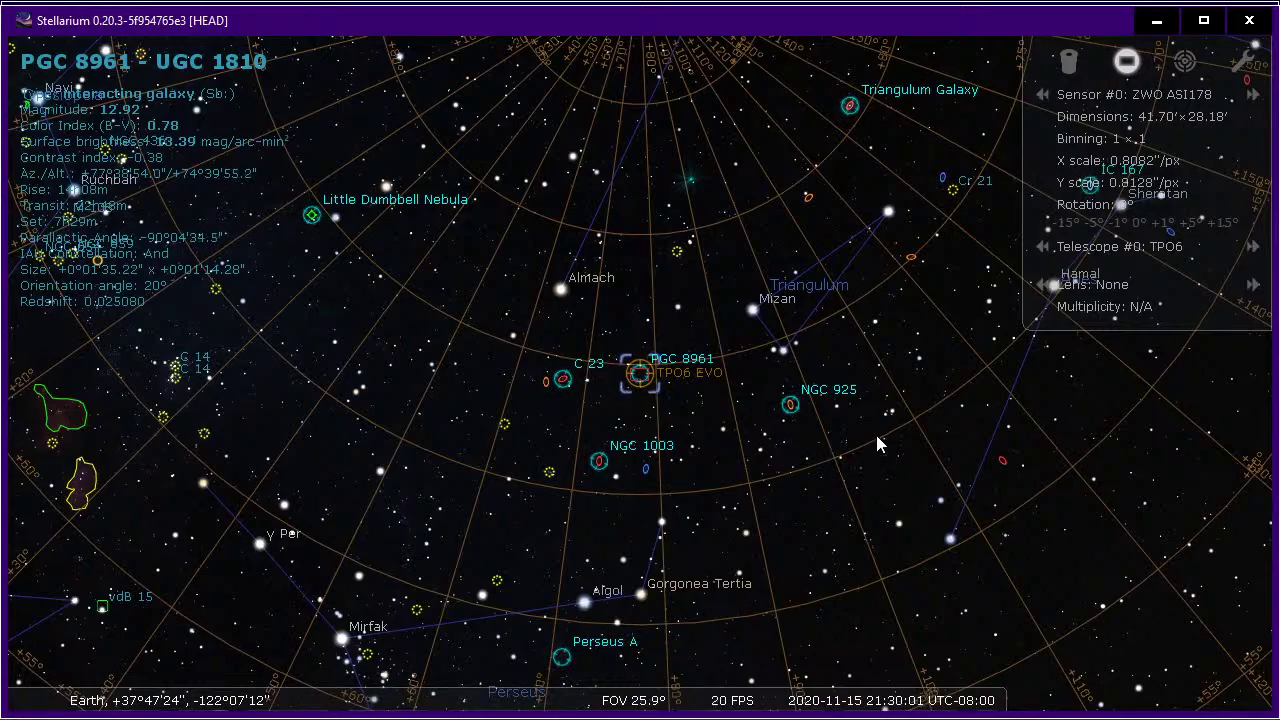
scroll(851, 478, "down", 4)
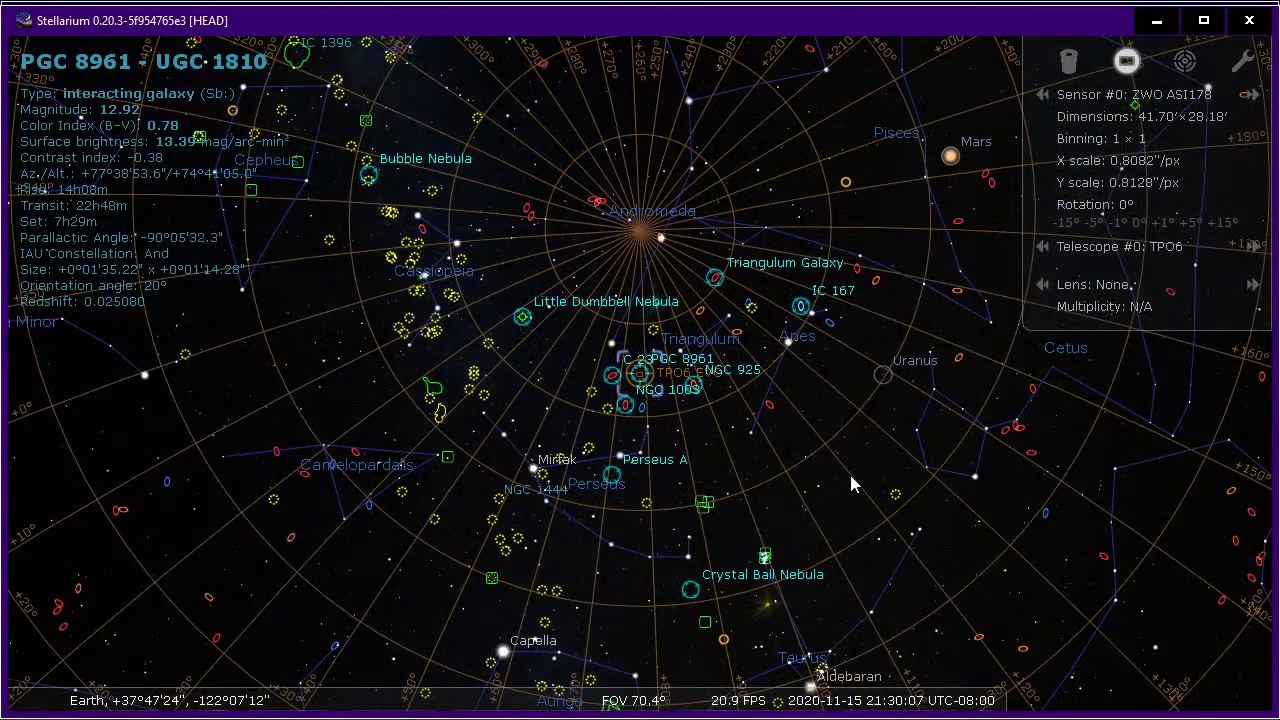
scroll(851, 479, "up", 3)
scroll(851, 478, "up", 1)
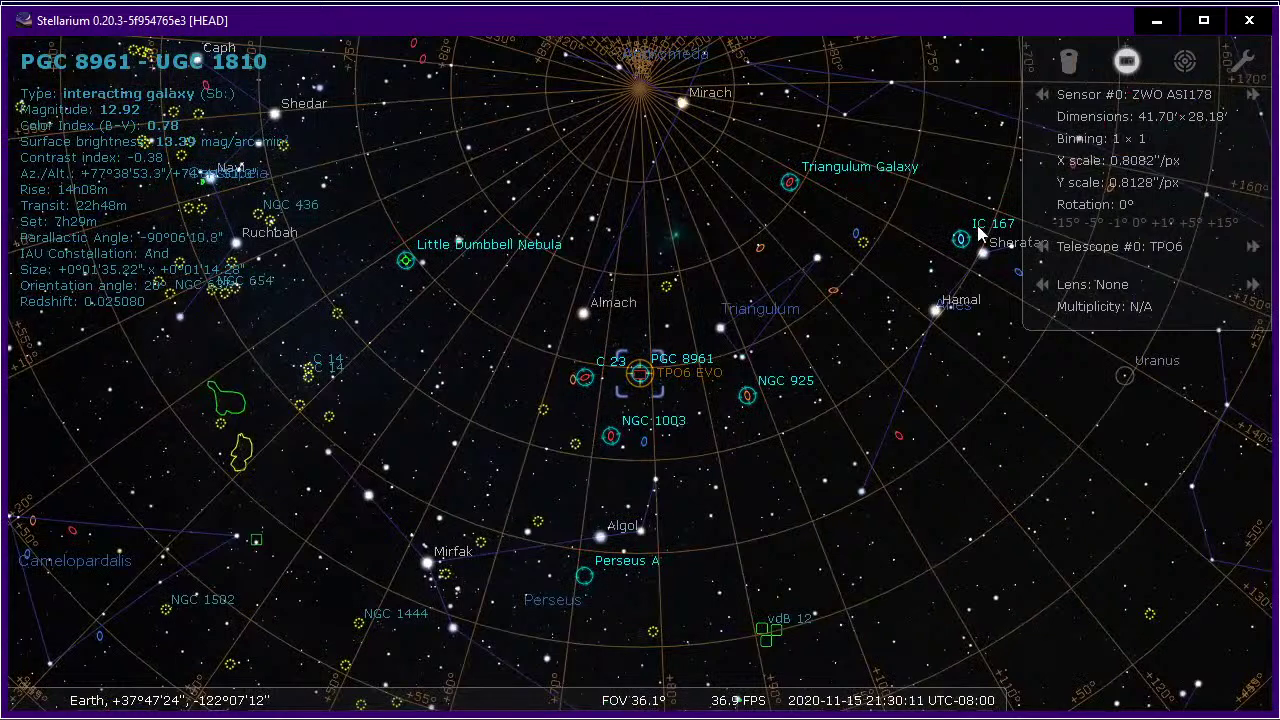
left_click(750, 397)
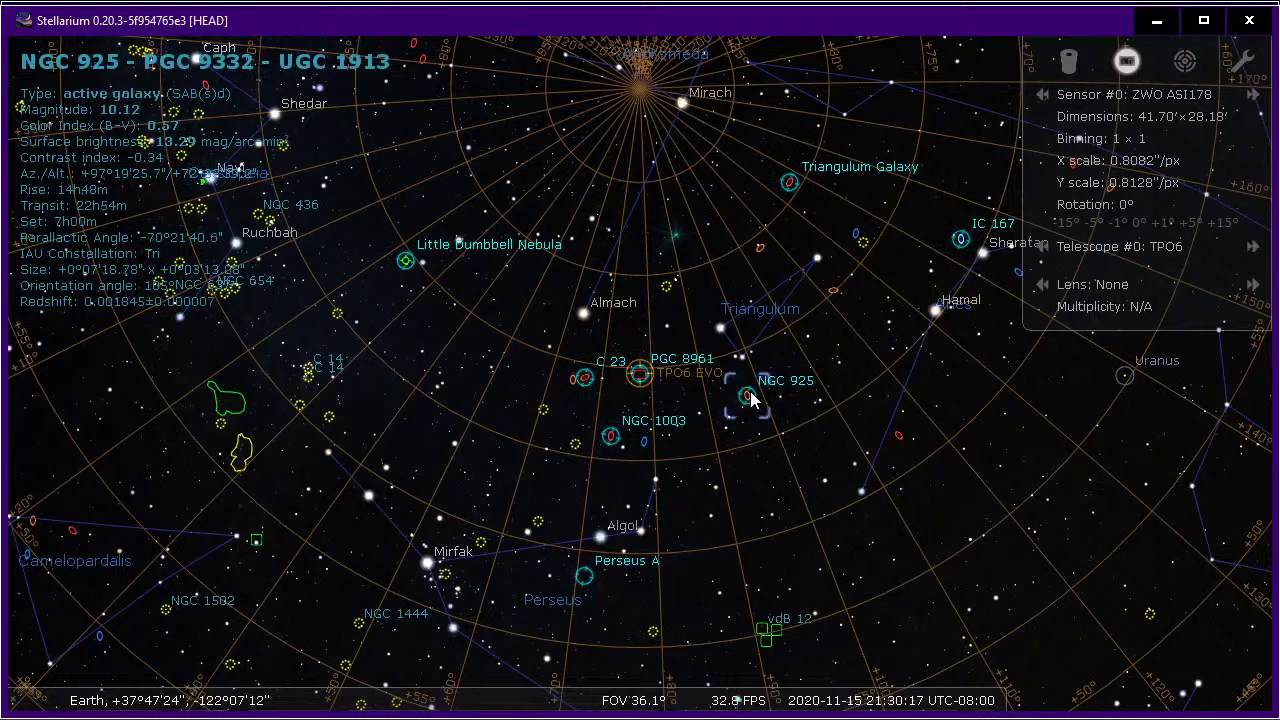
Return to SharpCap and stretch the display histogram to bring out the stars in the new field.
key("alt+Tab")
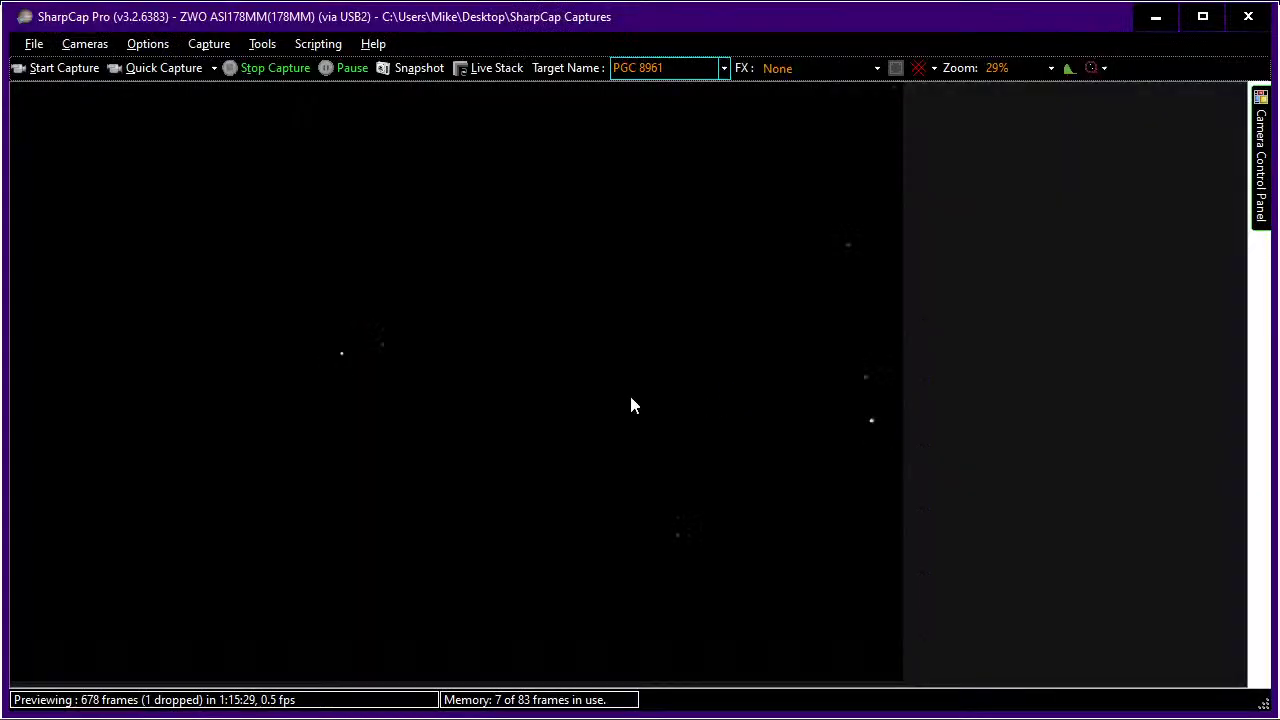
mouse_move(1262, 200)
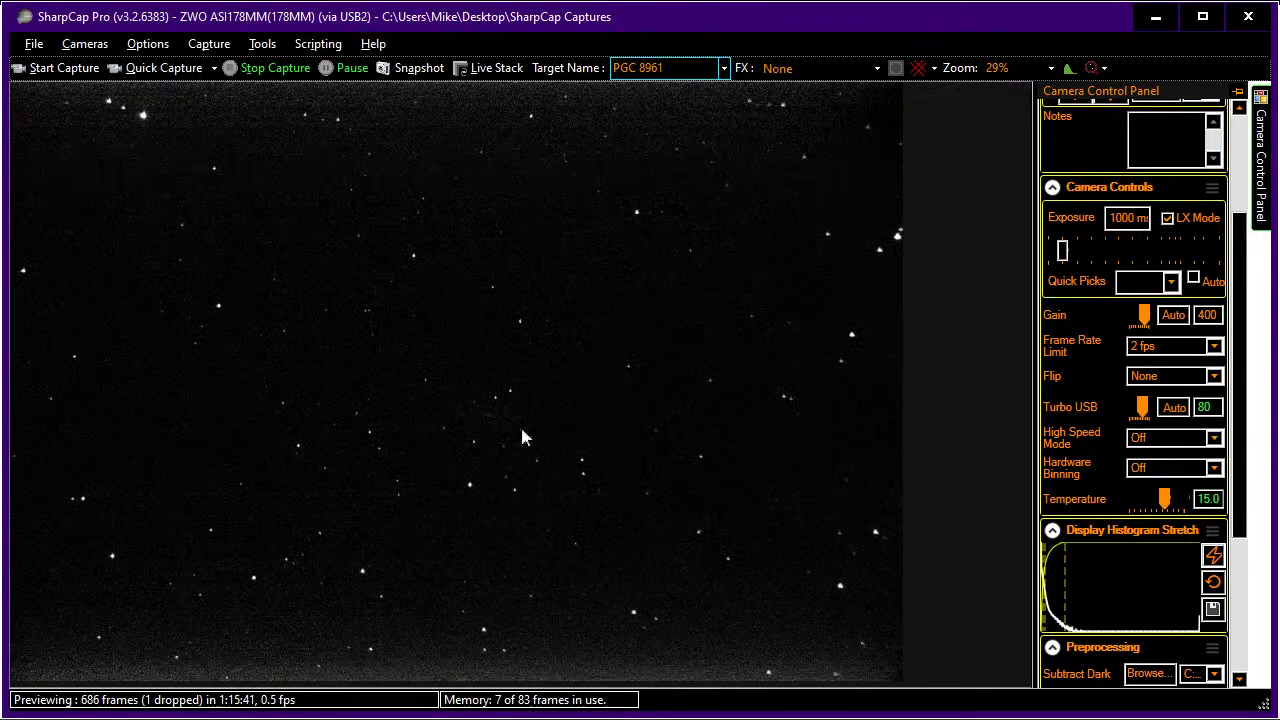
Examine NGC 925 and its surrounding stars within the camera's sensor frame in Stellarium.
key("alt+Tab")
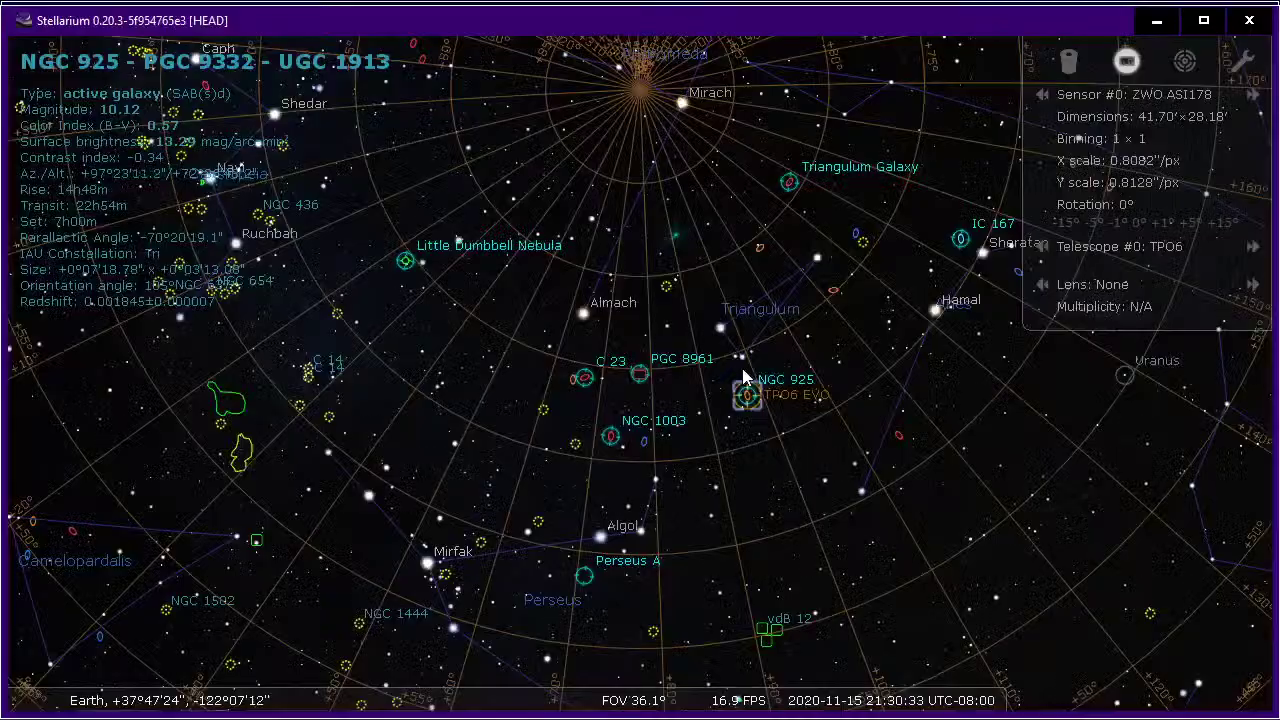
key("slash")
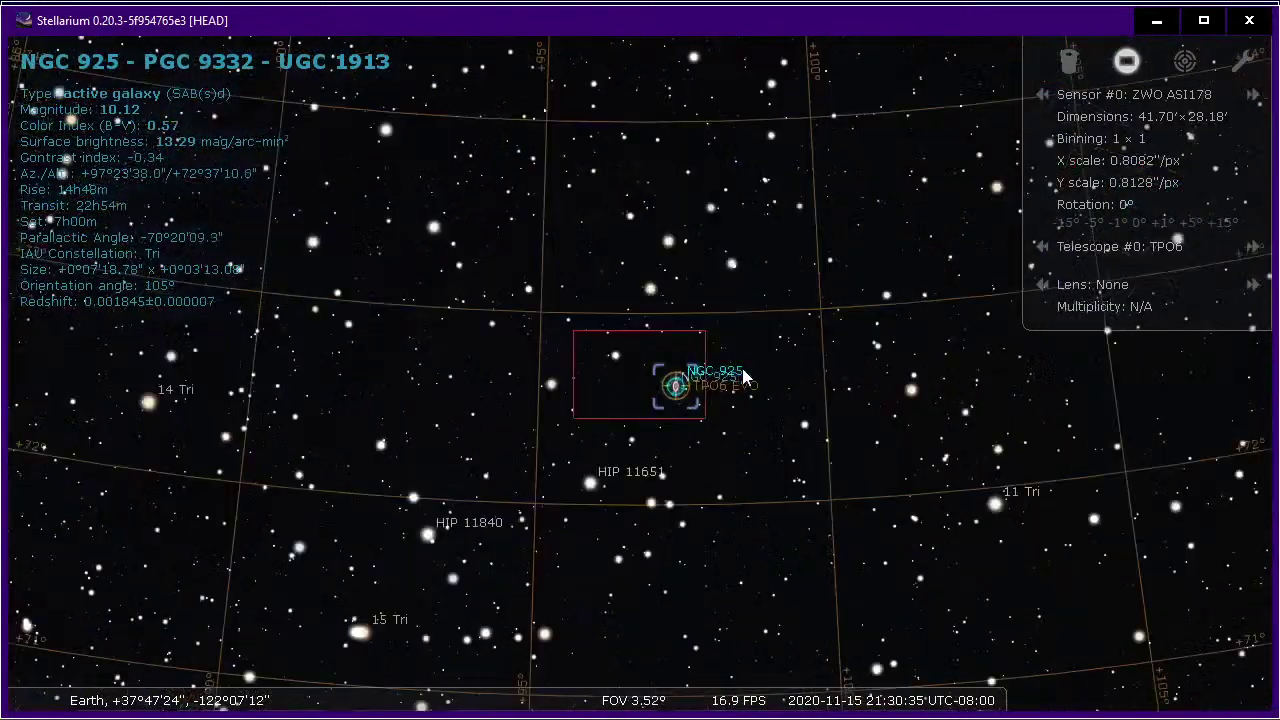
scroll(737, 383, "down", 4)
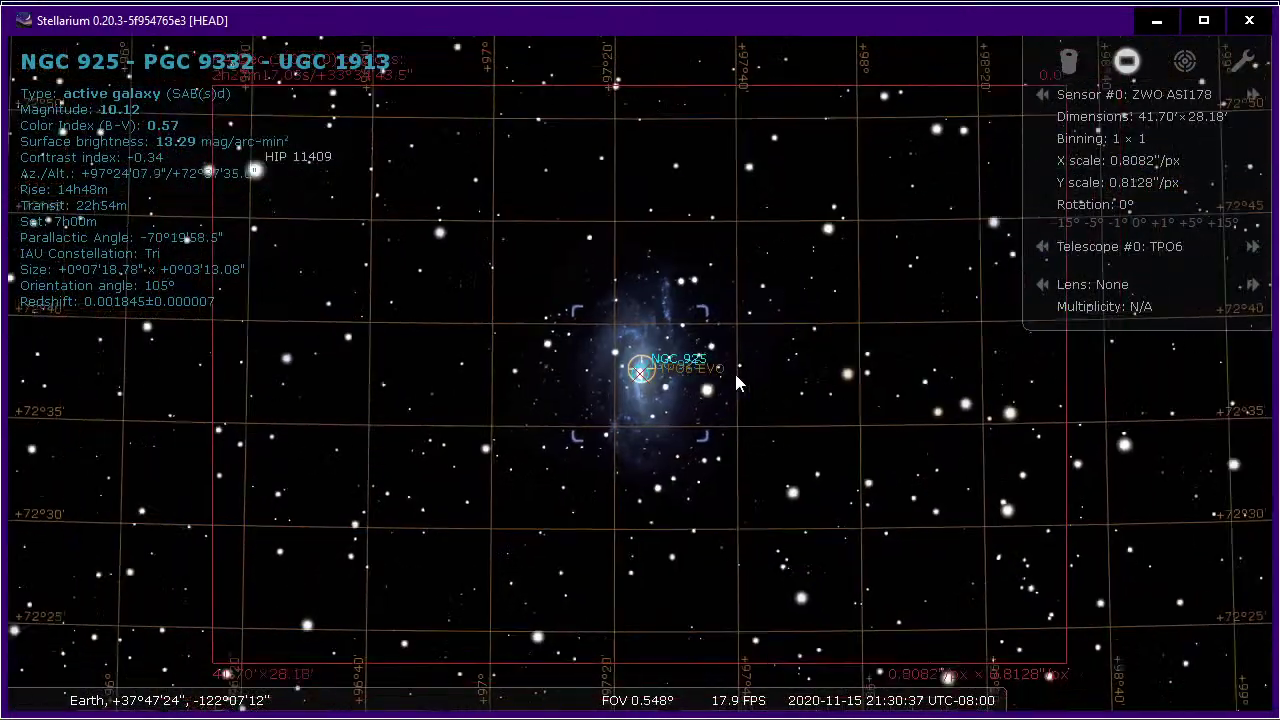
scroll(737, 383, "up", 3)
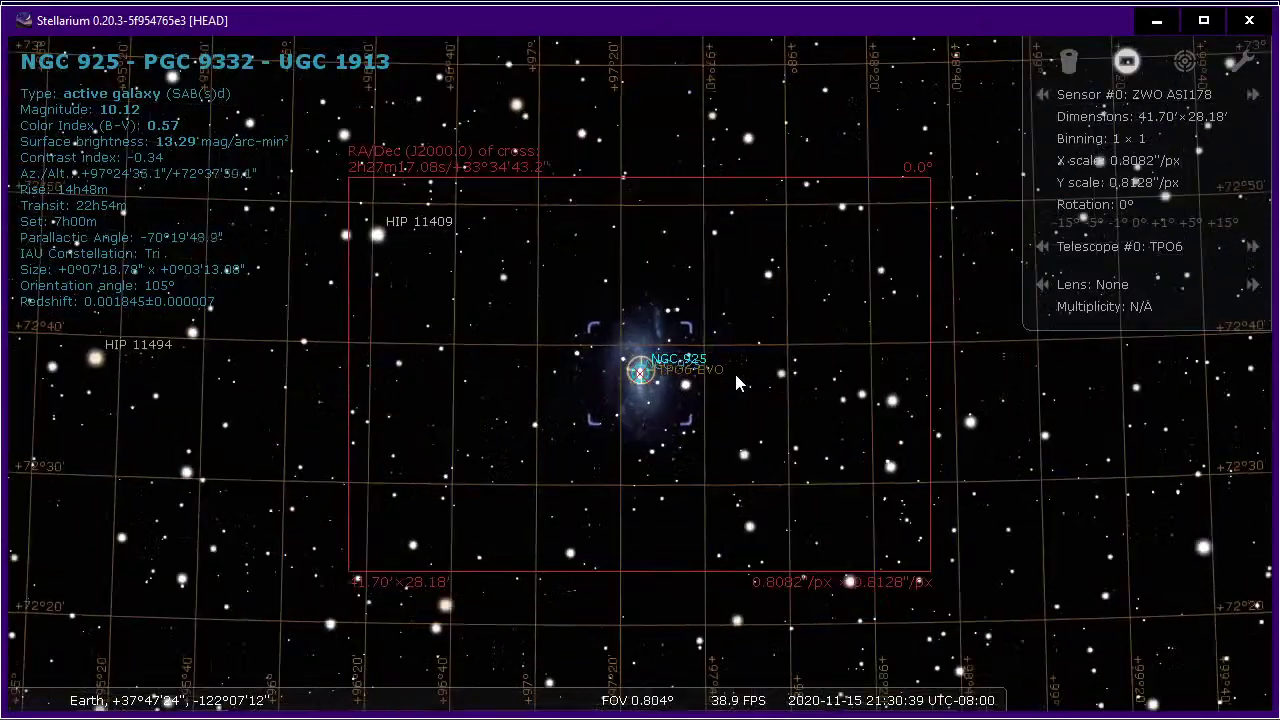
Take a 4 s test exposure in SharpCap to locate the galaxy, and return the exposure to 1000 ms.
key("alt+Tab")
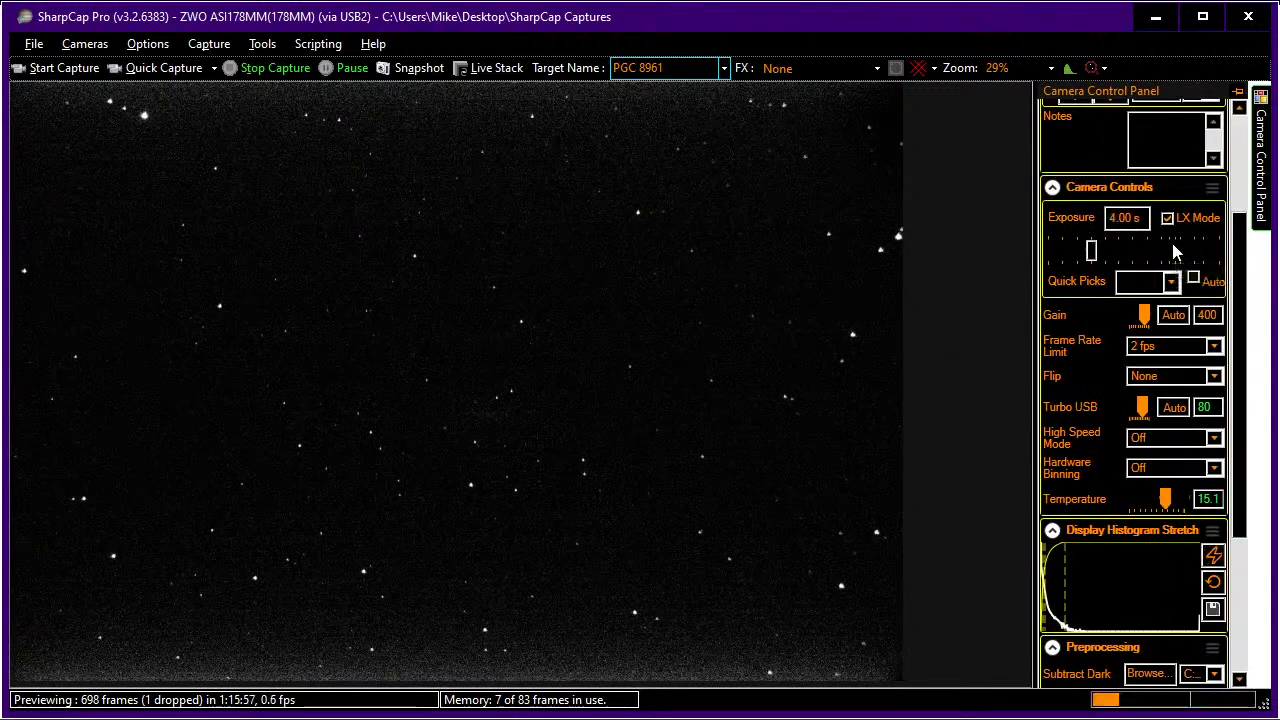
left_click(1173, 250)
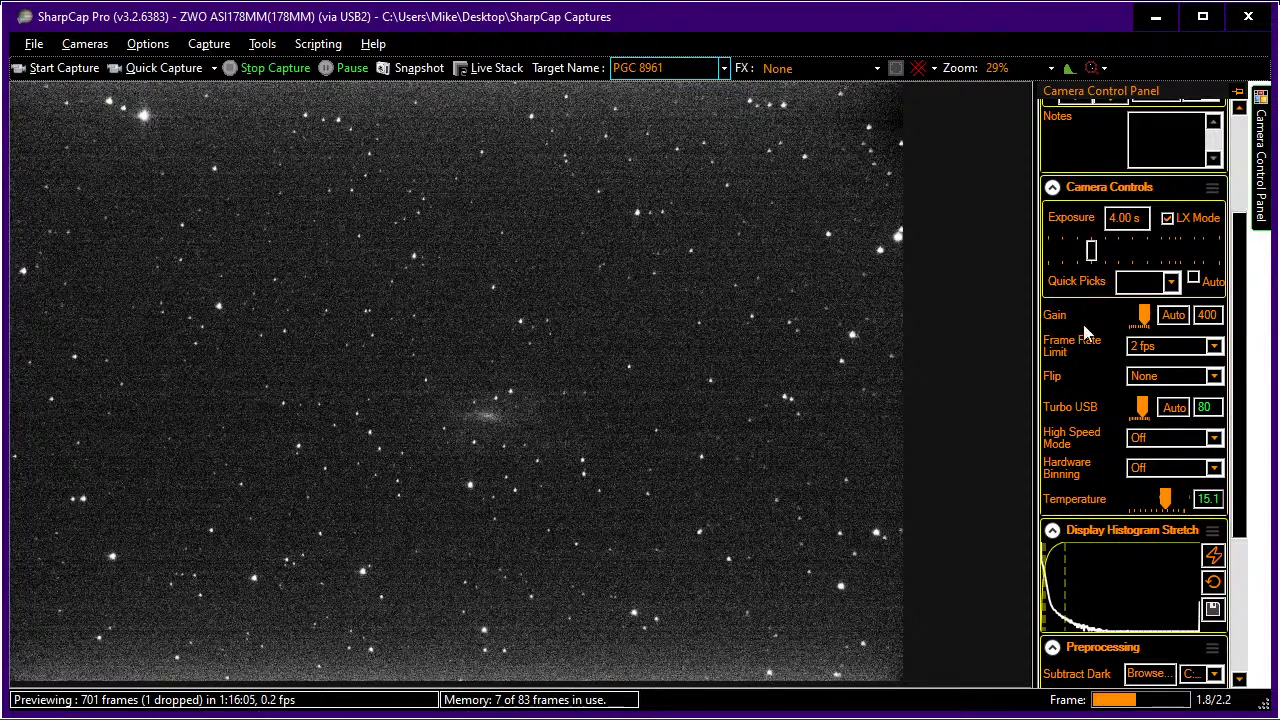
left_click(1056, 248)
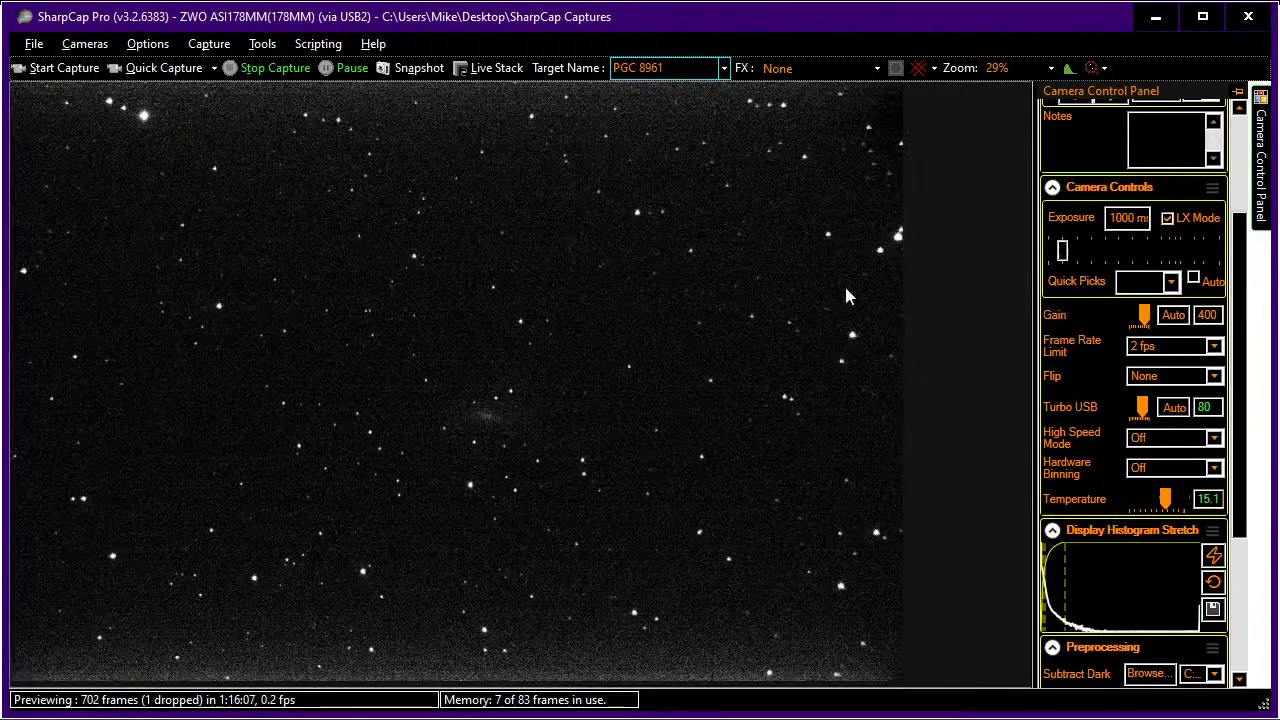
Show the reticule overlay and nudge the telescope at the 16x rate to bring NGC 925 near the frame's centre.
left_click(918, 68)
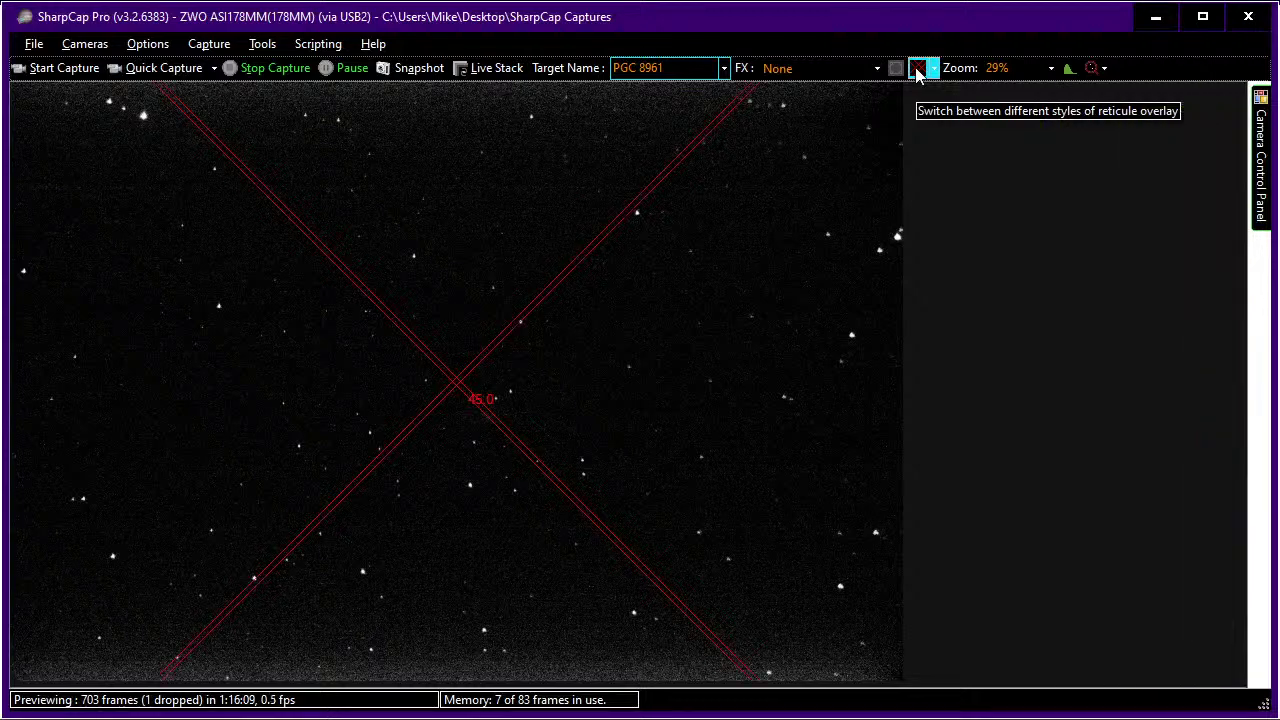
mouse_move(1262, 190)
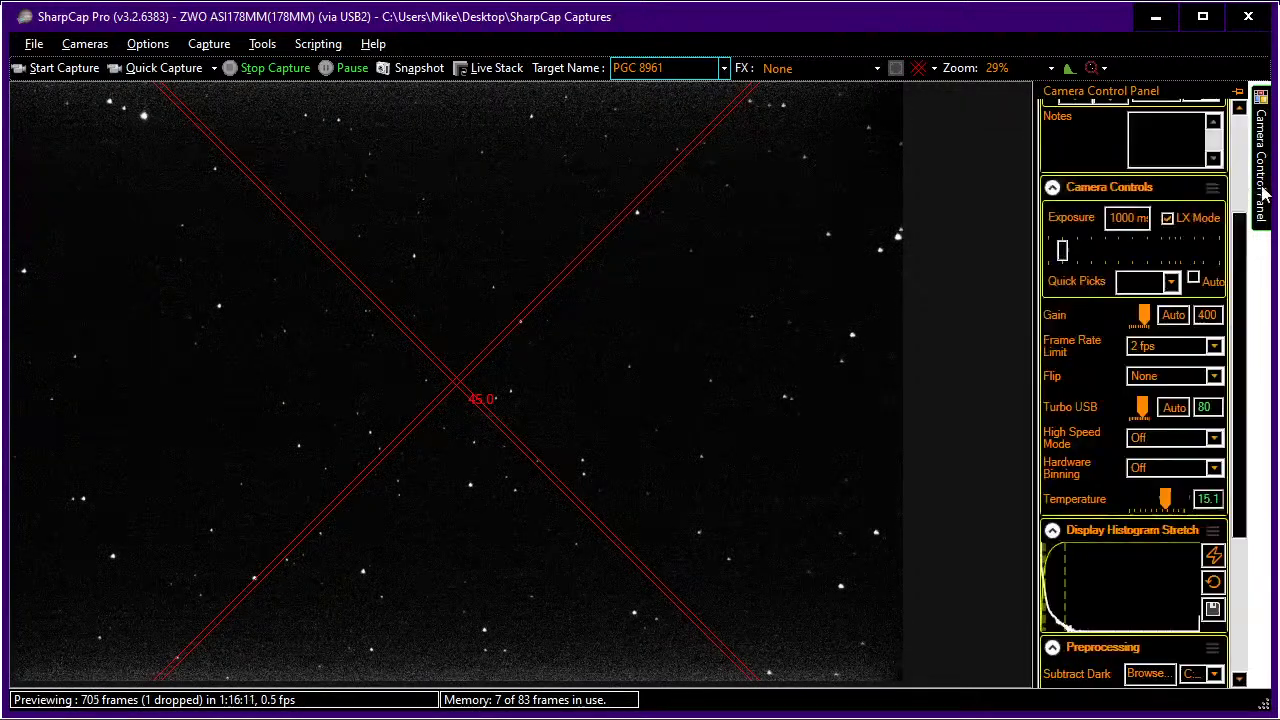
scroll(1095, 248, "up", 2)
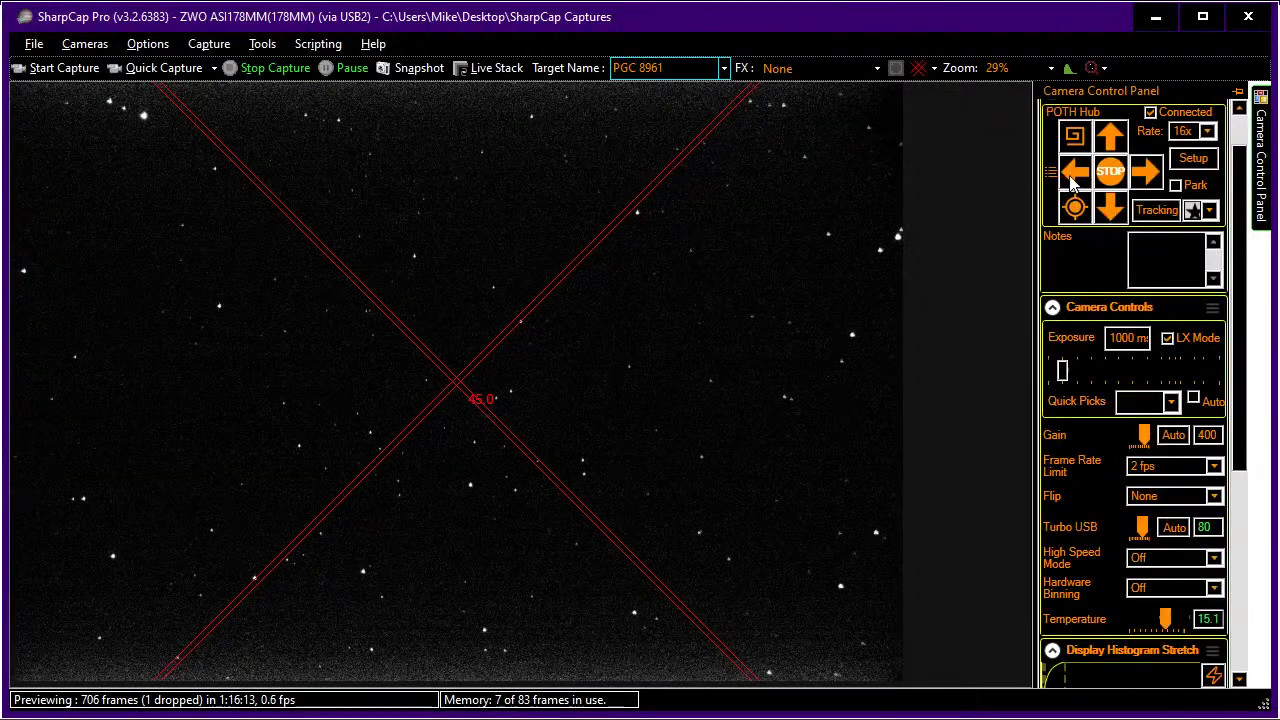
left_click(1072, 178)
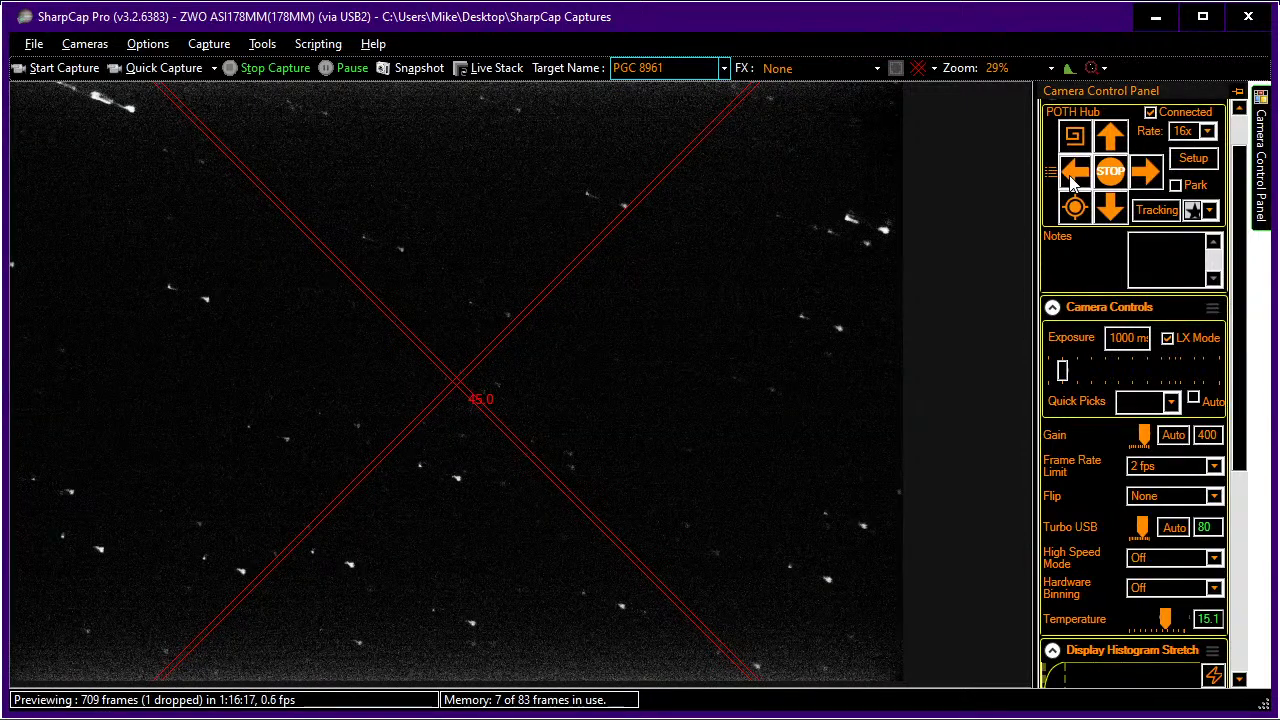
left_click(1072, 178)
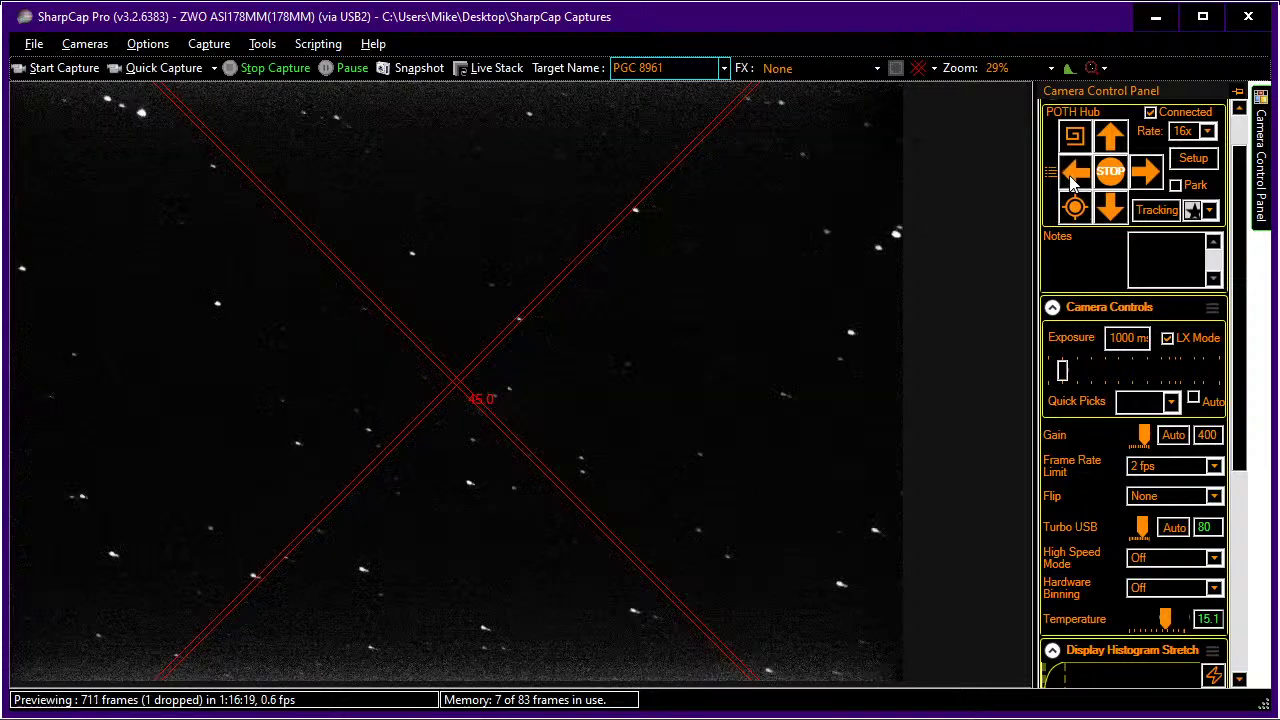
left_click(1072, 178)
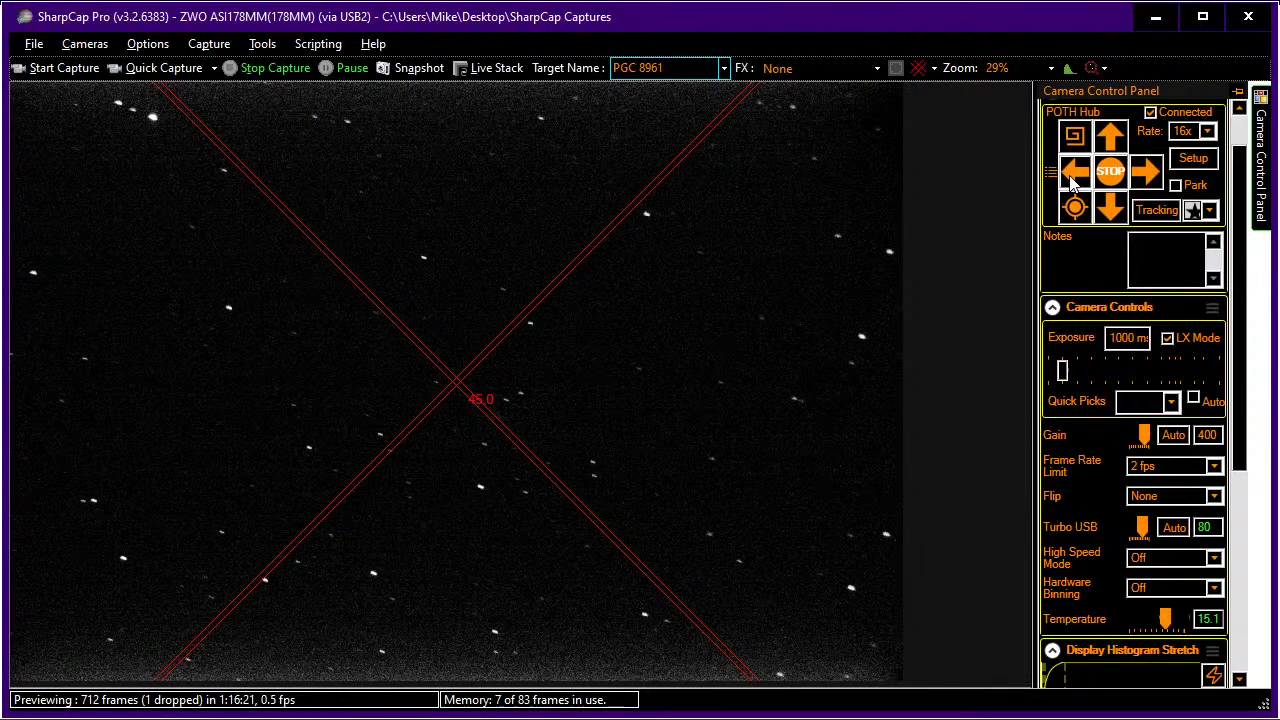
left_click(1072, 178)
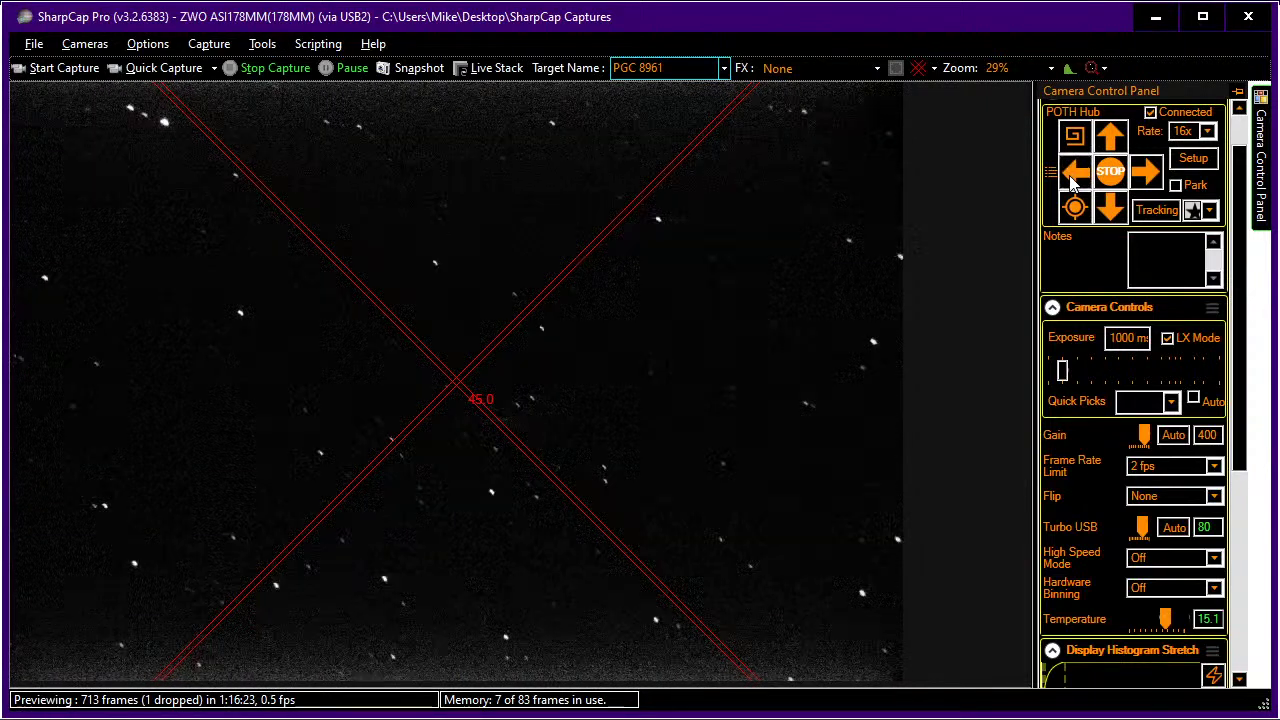
left_click(1072, 178)
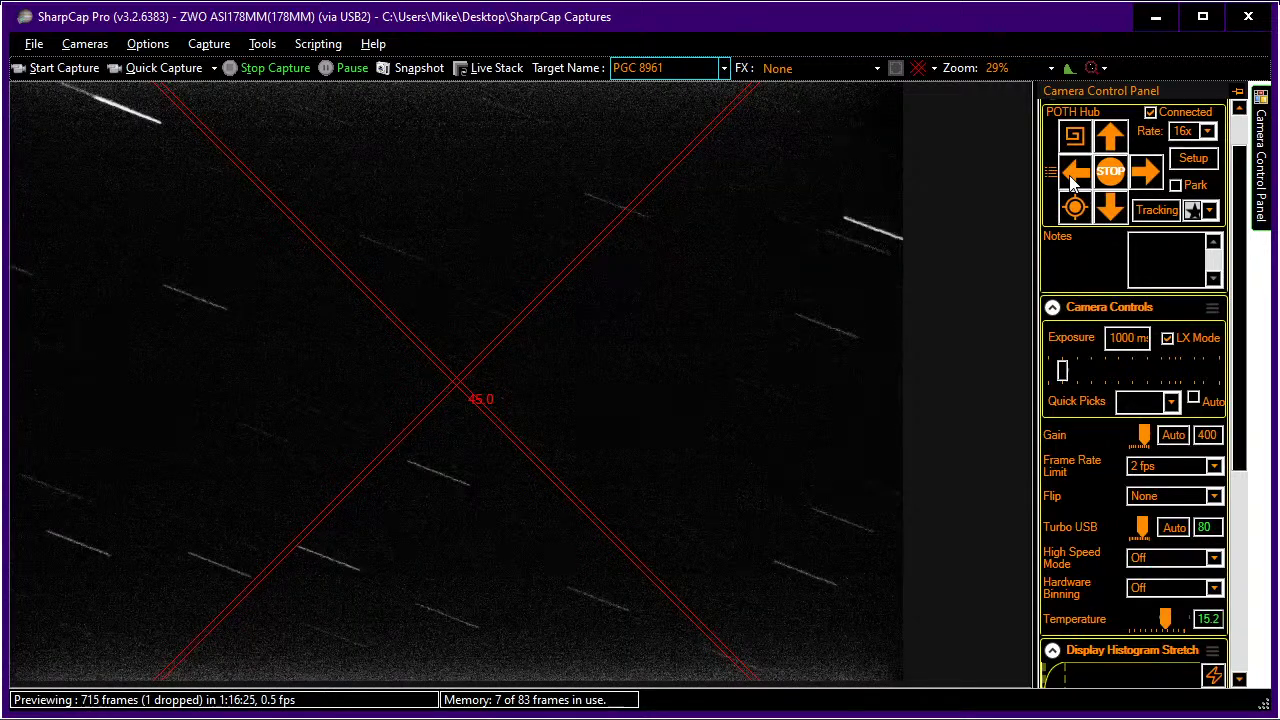
left_click(1072, 178)
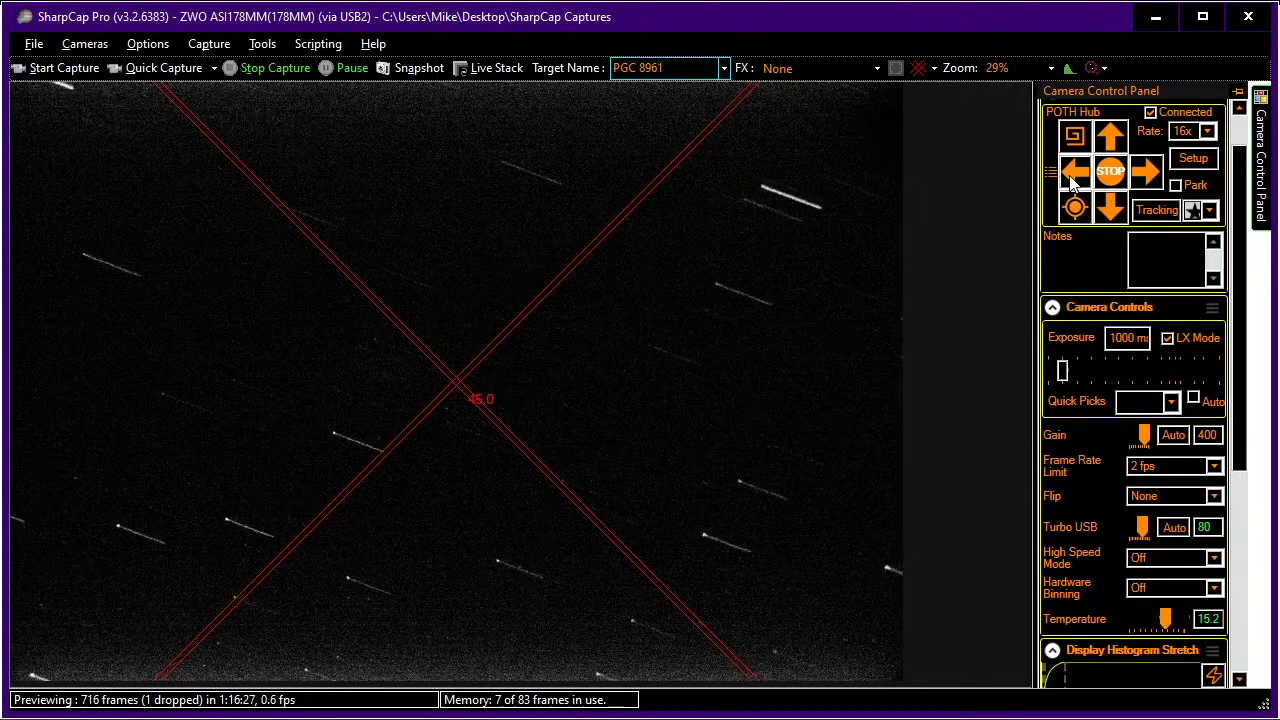
left_click(1147, 174)
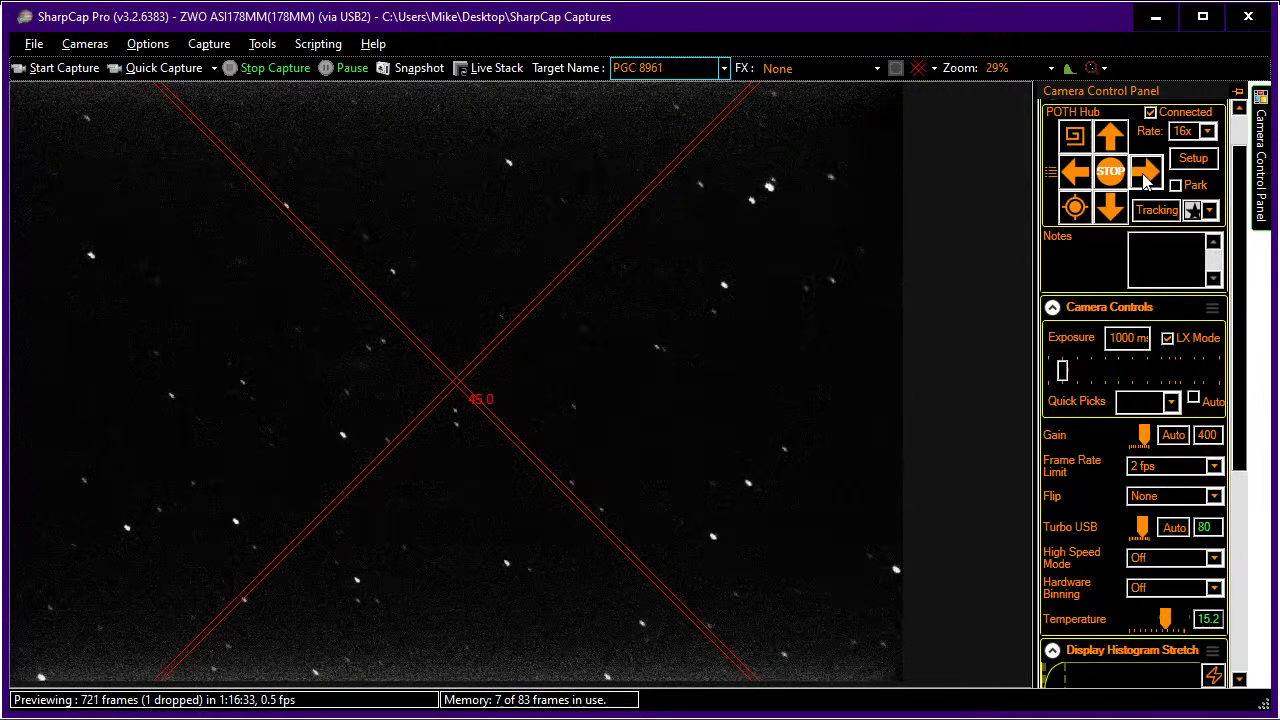
left_click(1147, 174)
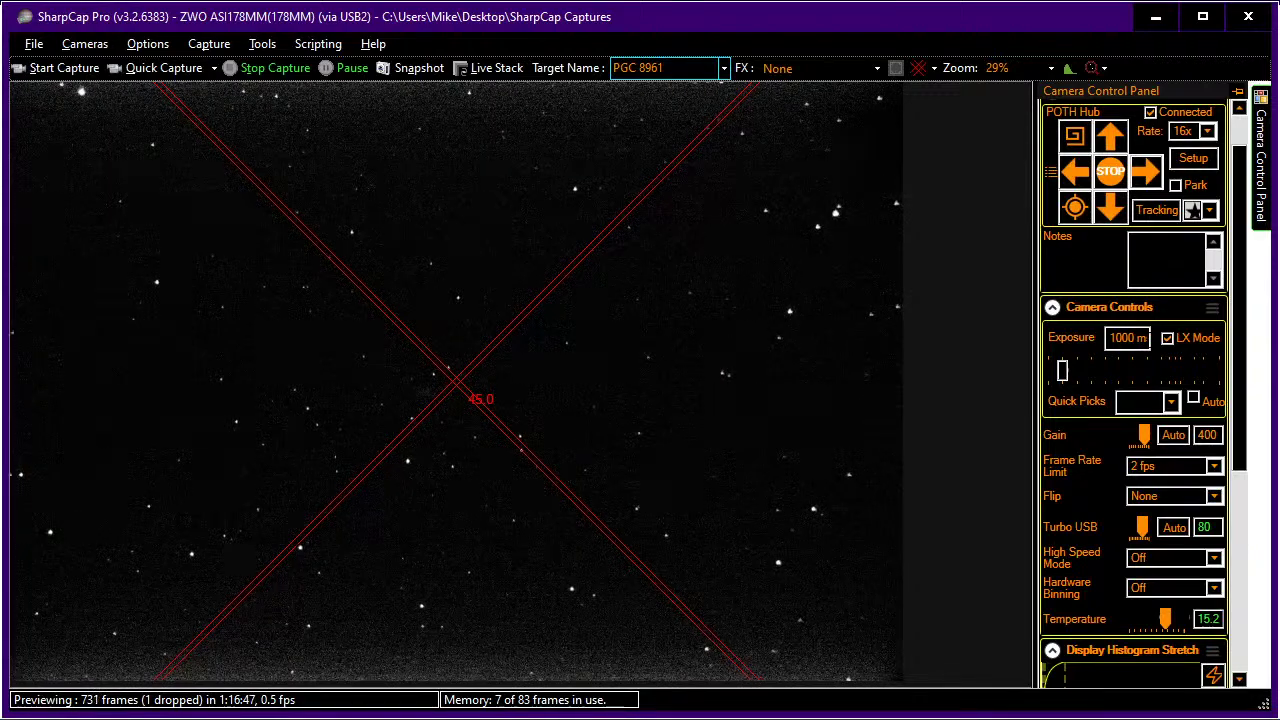
Compare the framing with NGC 925 in Stellarium and turn off the reticule overlay in SharpCap.
key("alt+Tab")
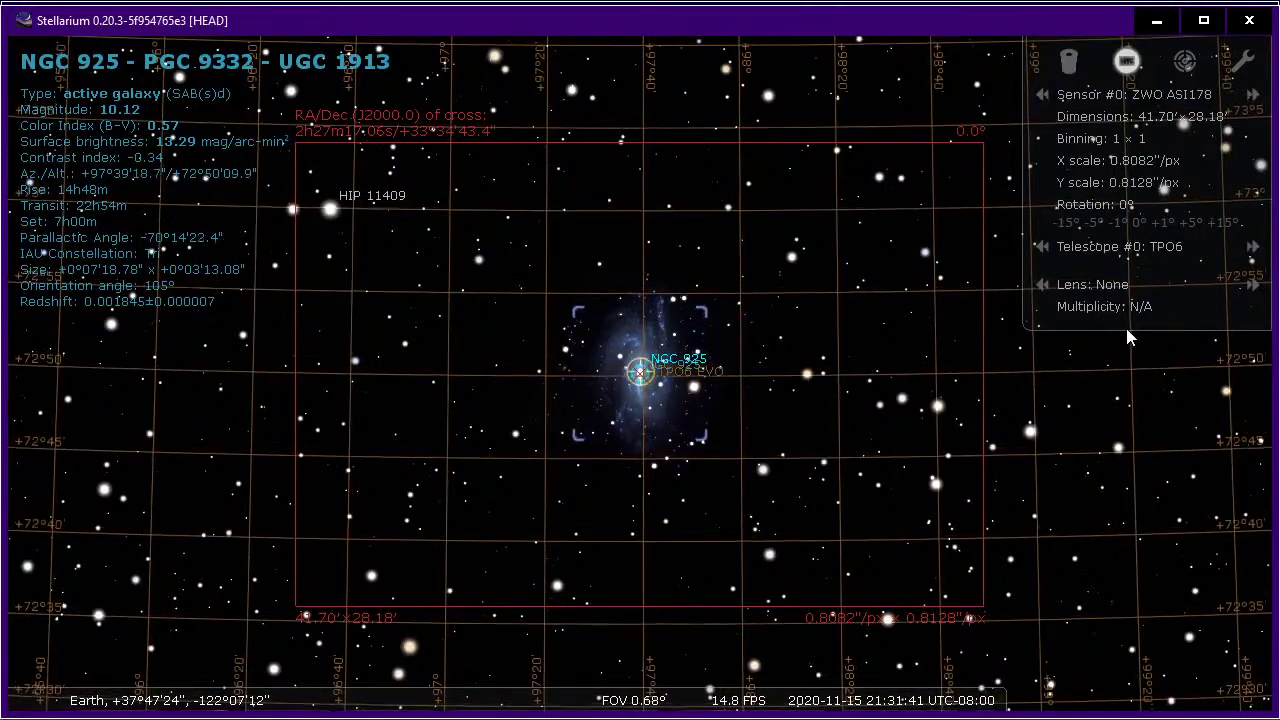
key("alt+Tab")
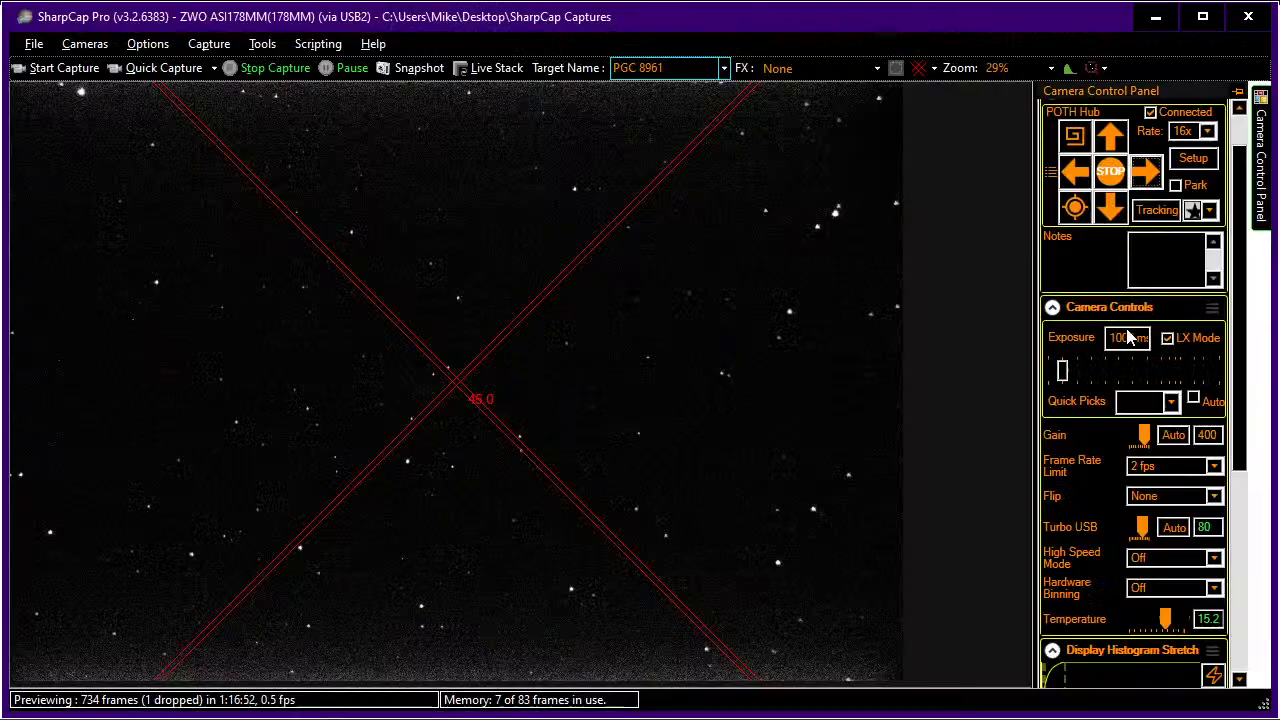
left_click(918, 68)
left_click(918, 68)
Raise the camera exposure to 32 s for NGC 925 and bring the display histogram controls into reach.
mouse_move(1258, 190)
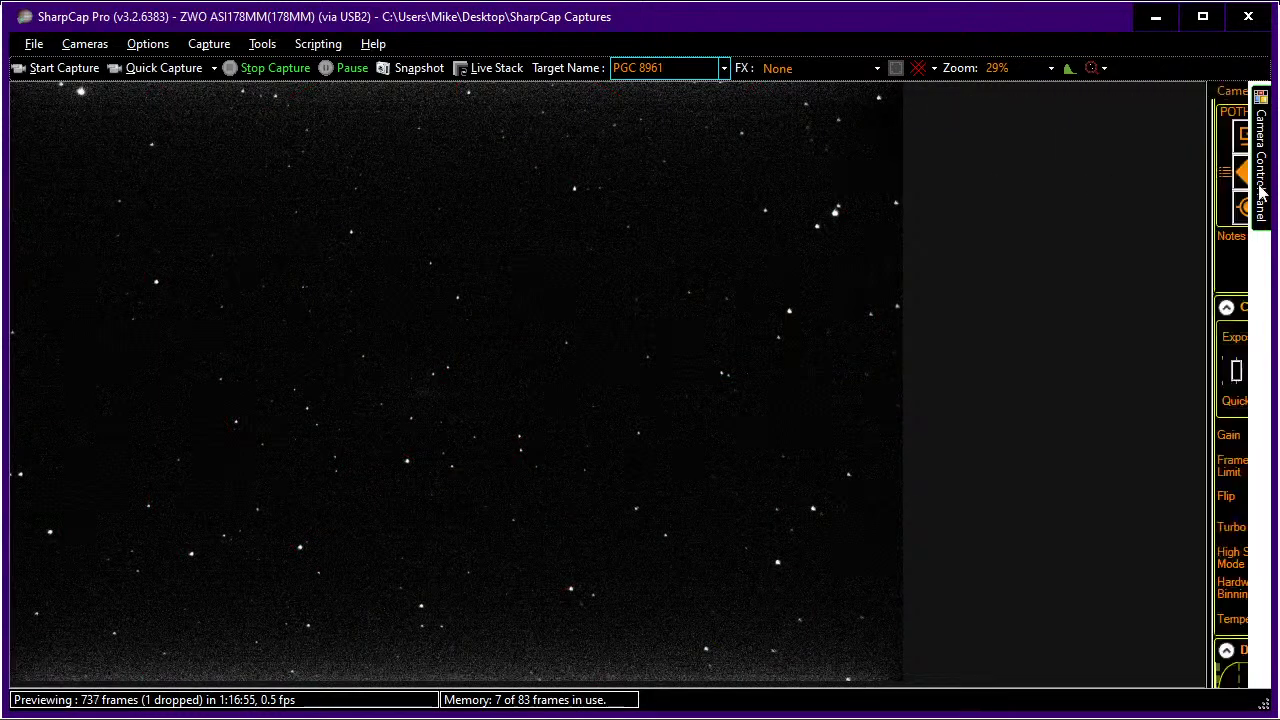
left_click(1168, 372)
left_click(1168, 372)
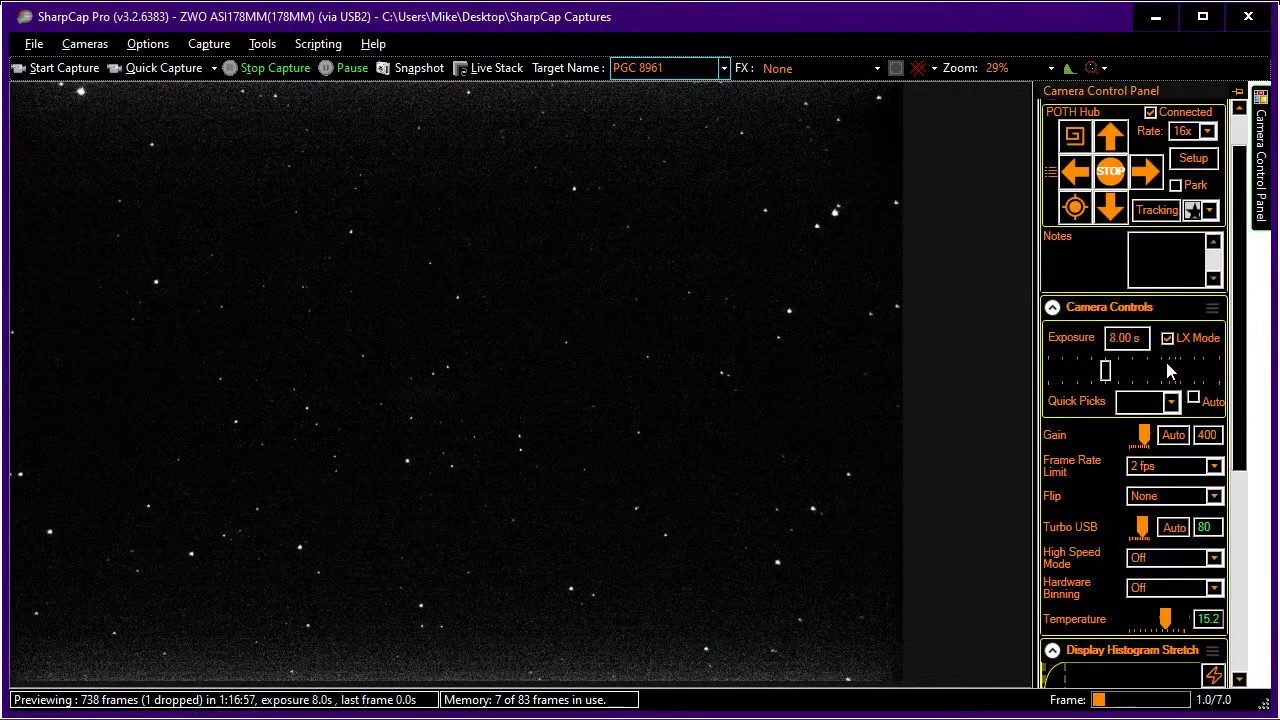
left_click(1168, 372)
left_click(1168, 372)
scroll(1150, 401, "down", 2)
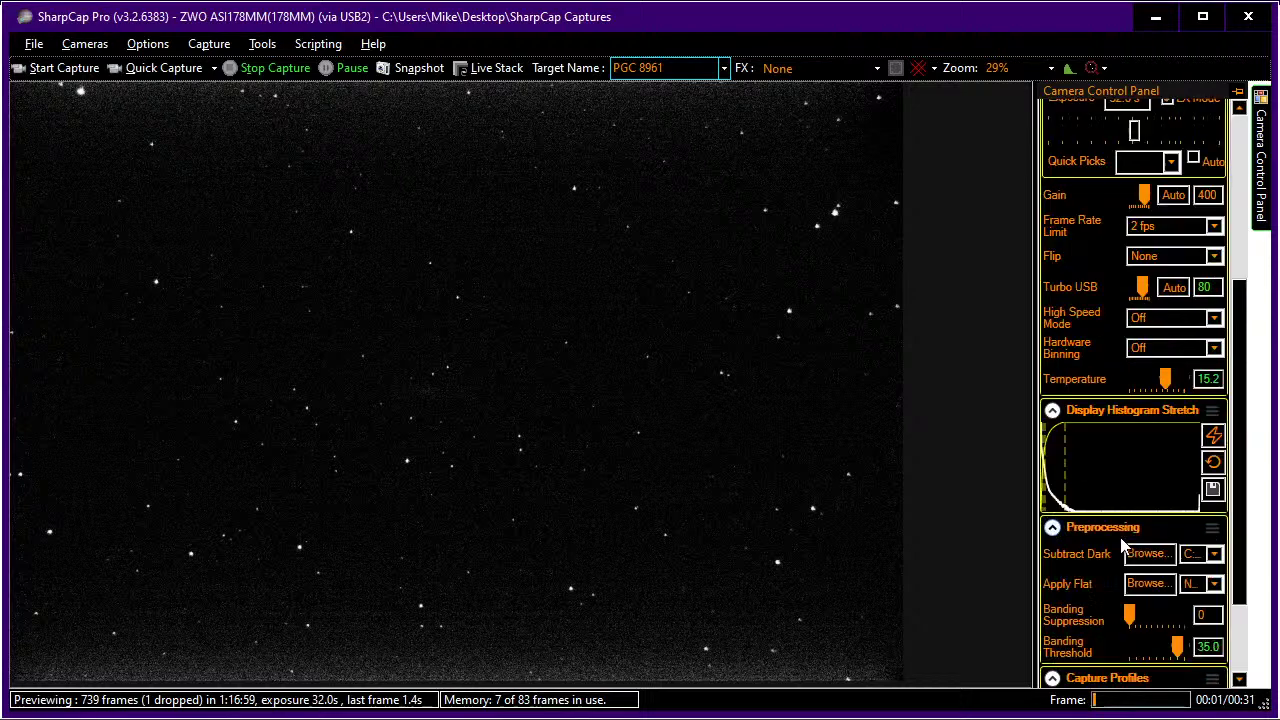
Reset the display histogram stretch to its defaults and set the capture target name to NGC 925.
left_click(1213, 463)
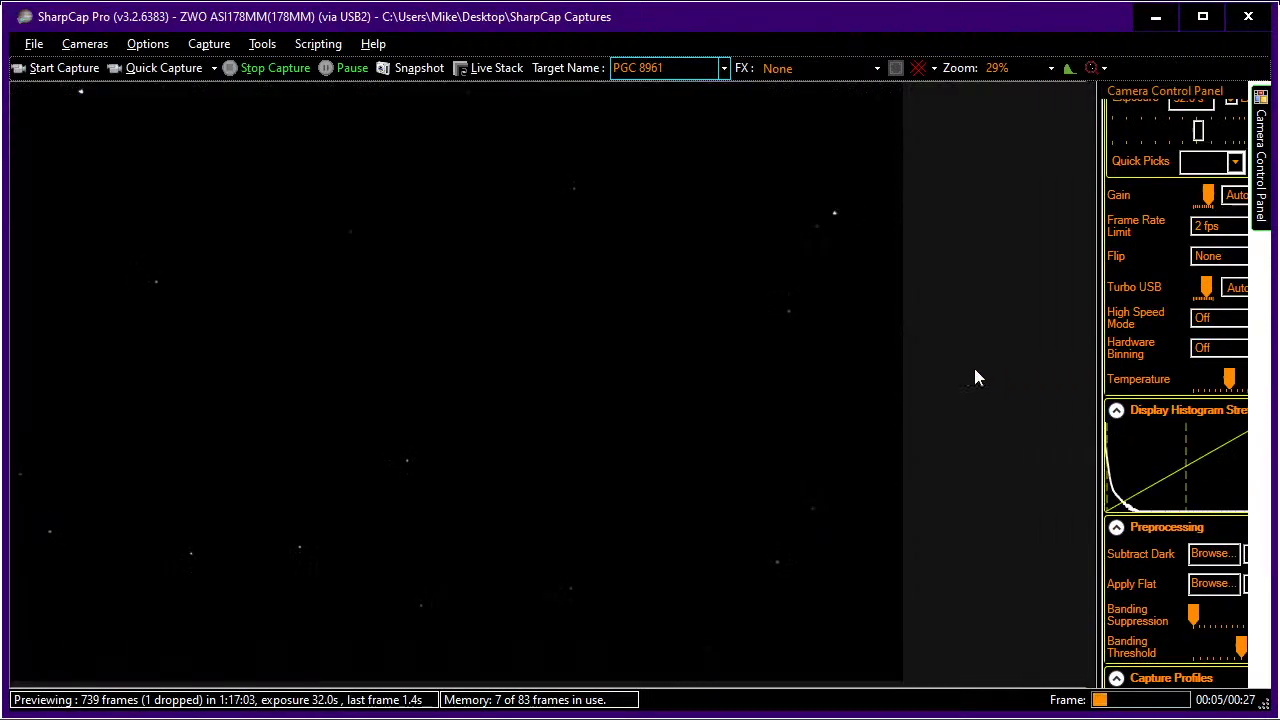
mouse_move(1265, 192)
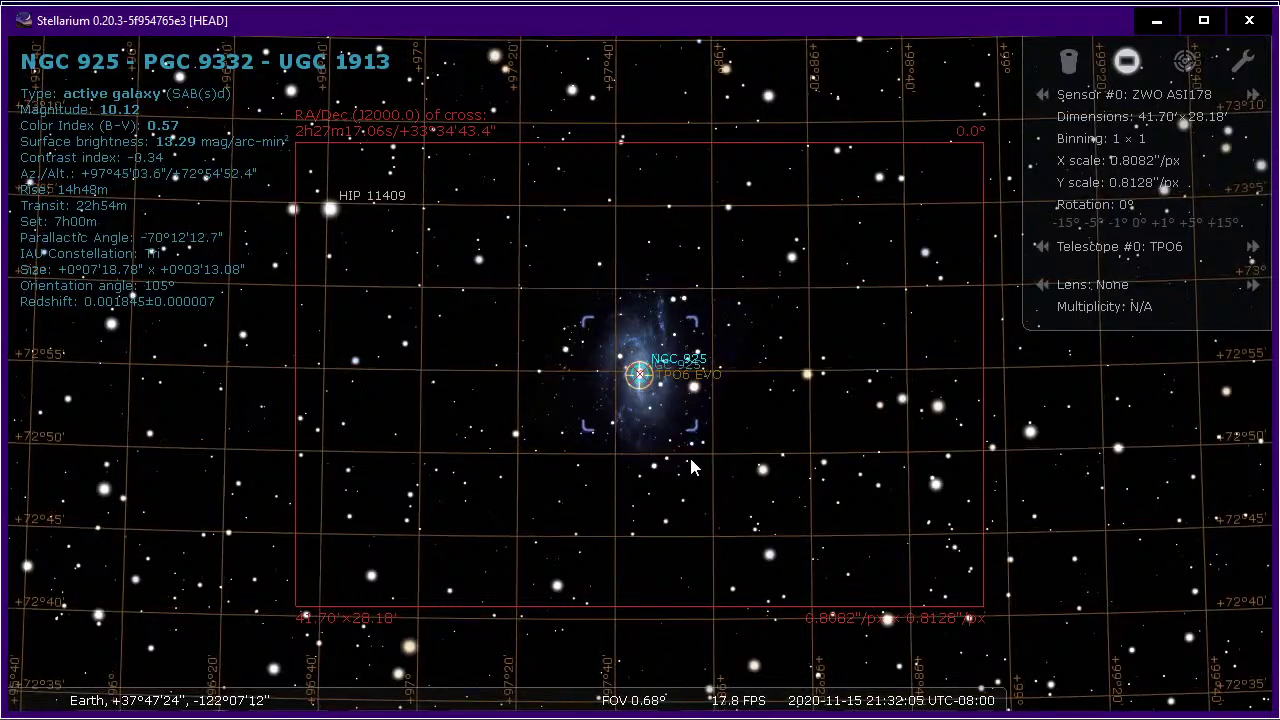
key("alt+Tab")
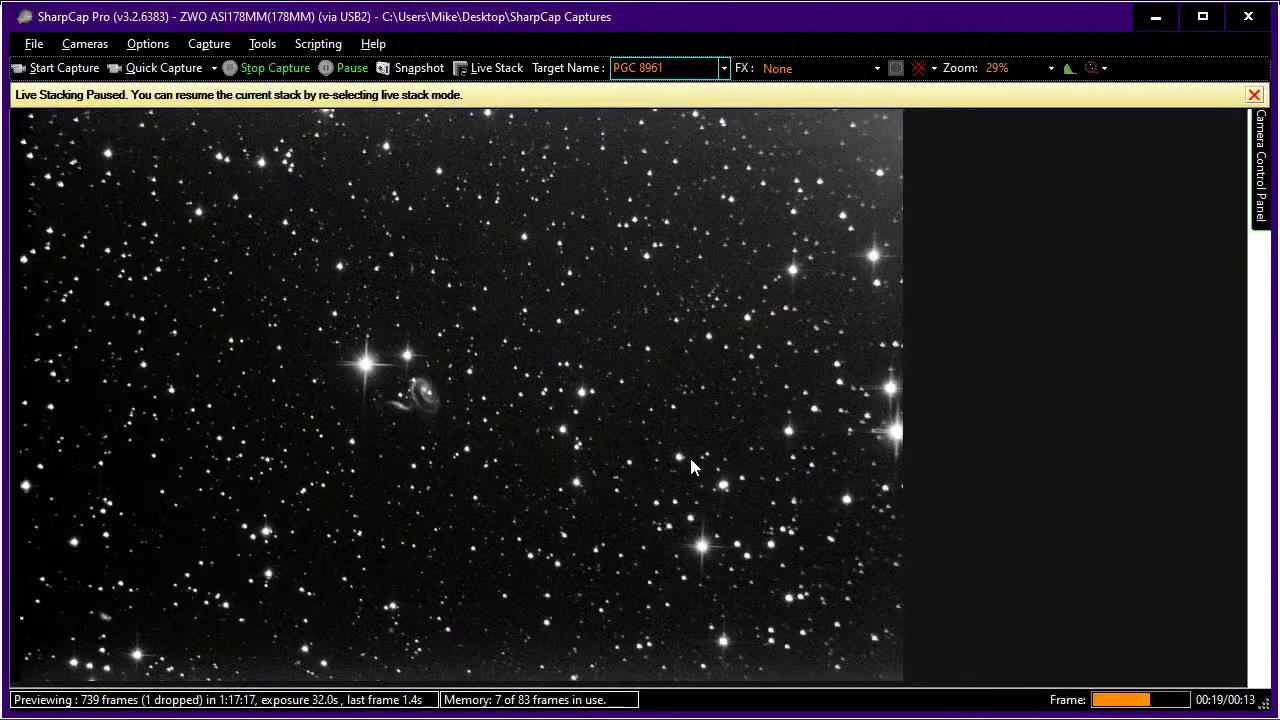
key("ctrl+a")
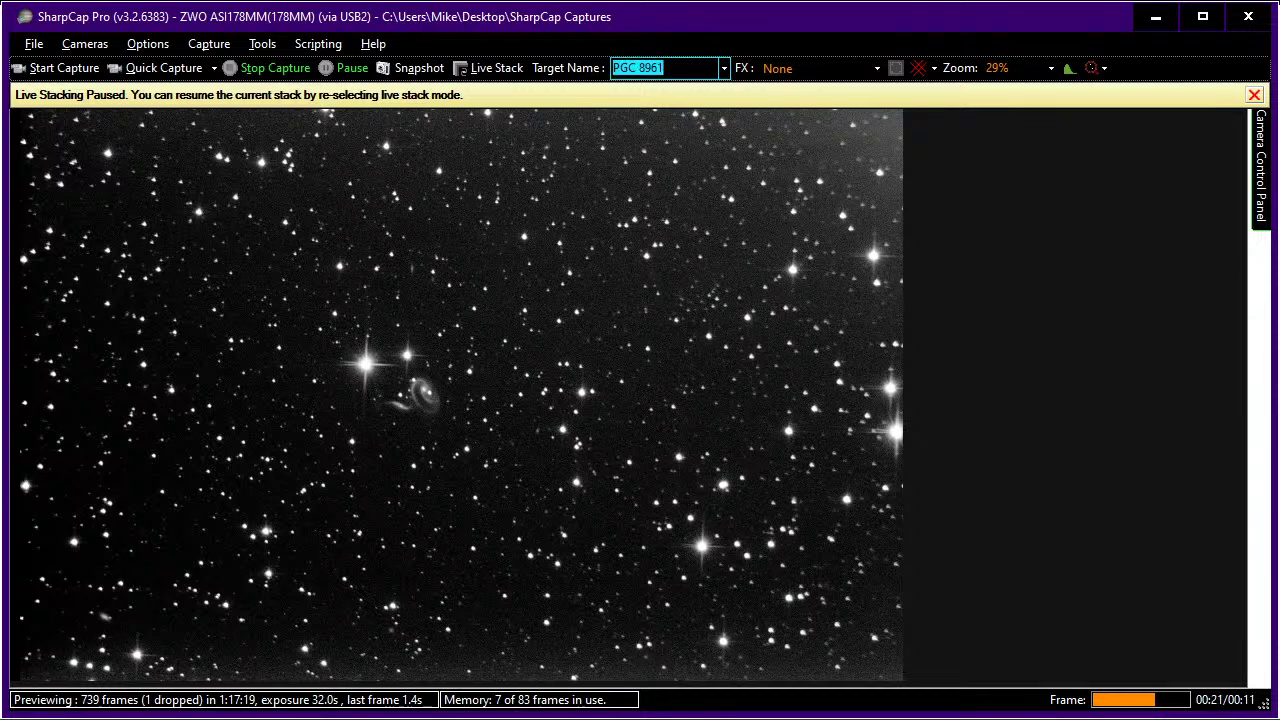
key("Caps_Lock")
type("NGC ")
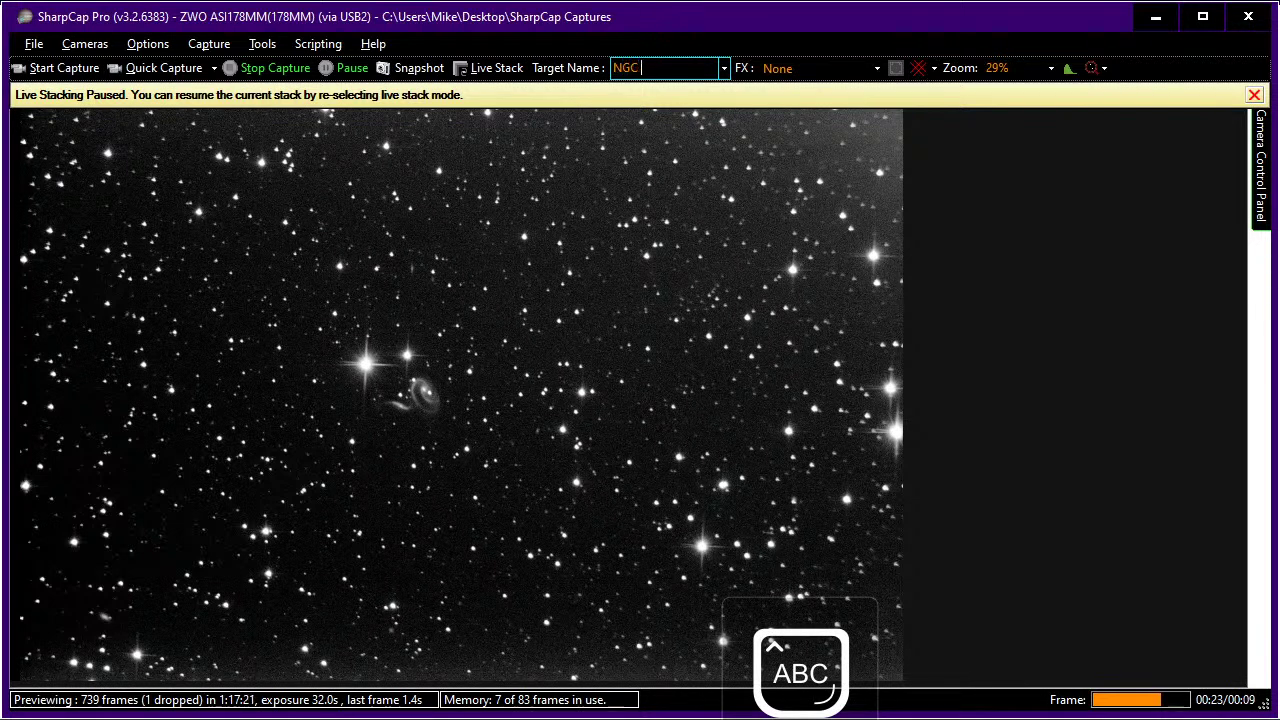
type("925")
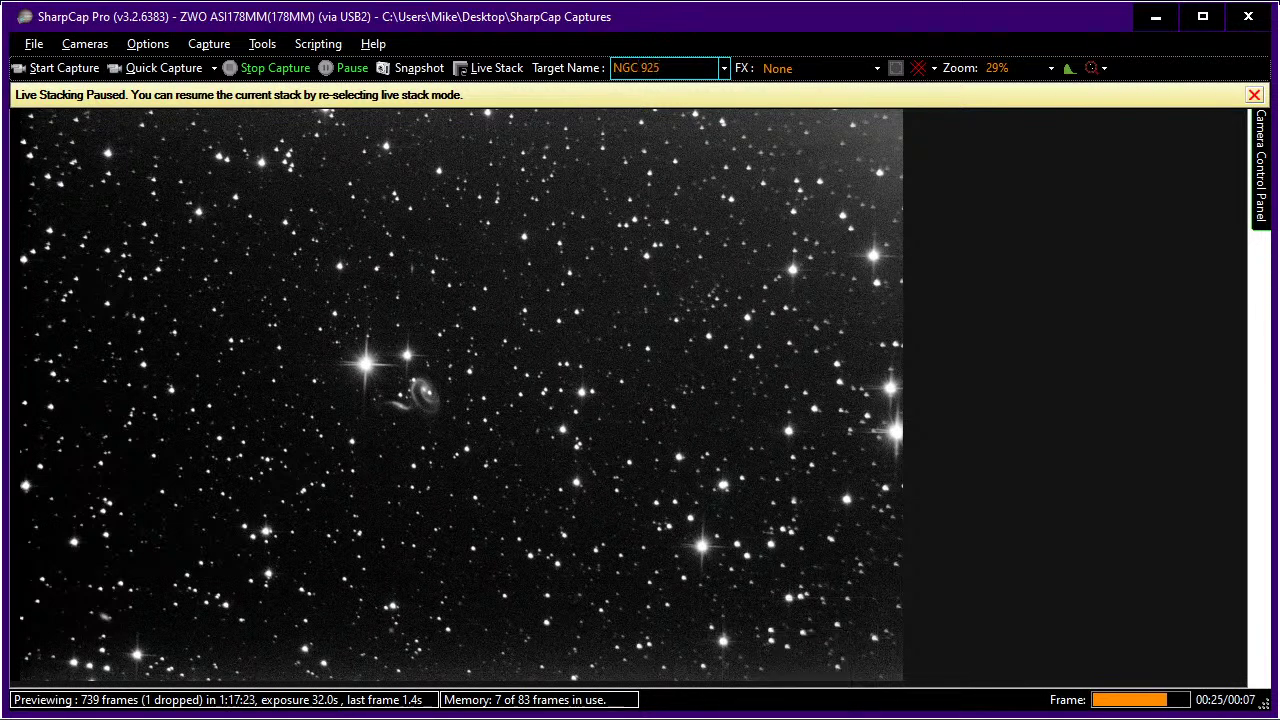
Reopen live stacking, clear the previous PGC 8961 stack to start one for NGC 925, and collapse the stacking controls.
left_click(812, 68)
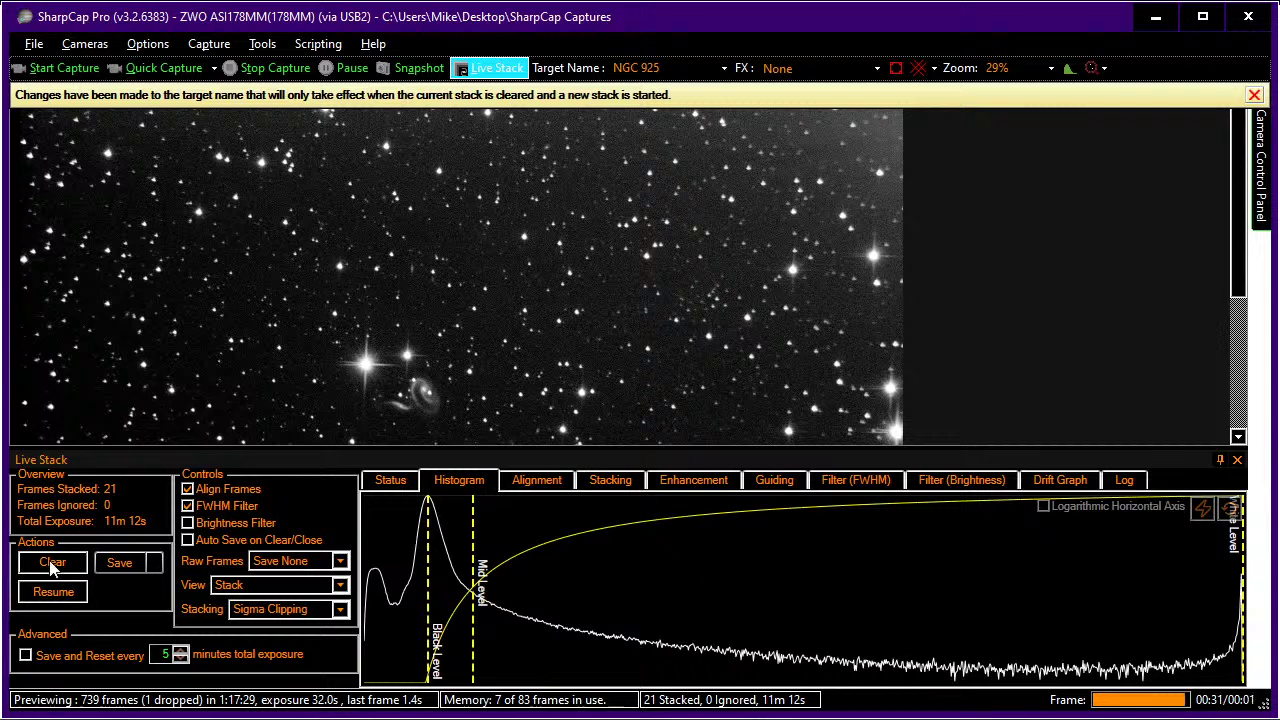
left_click(52, 563)
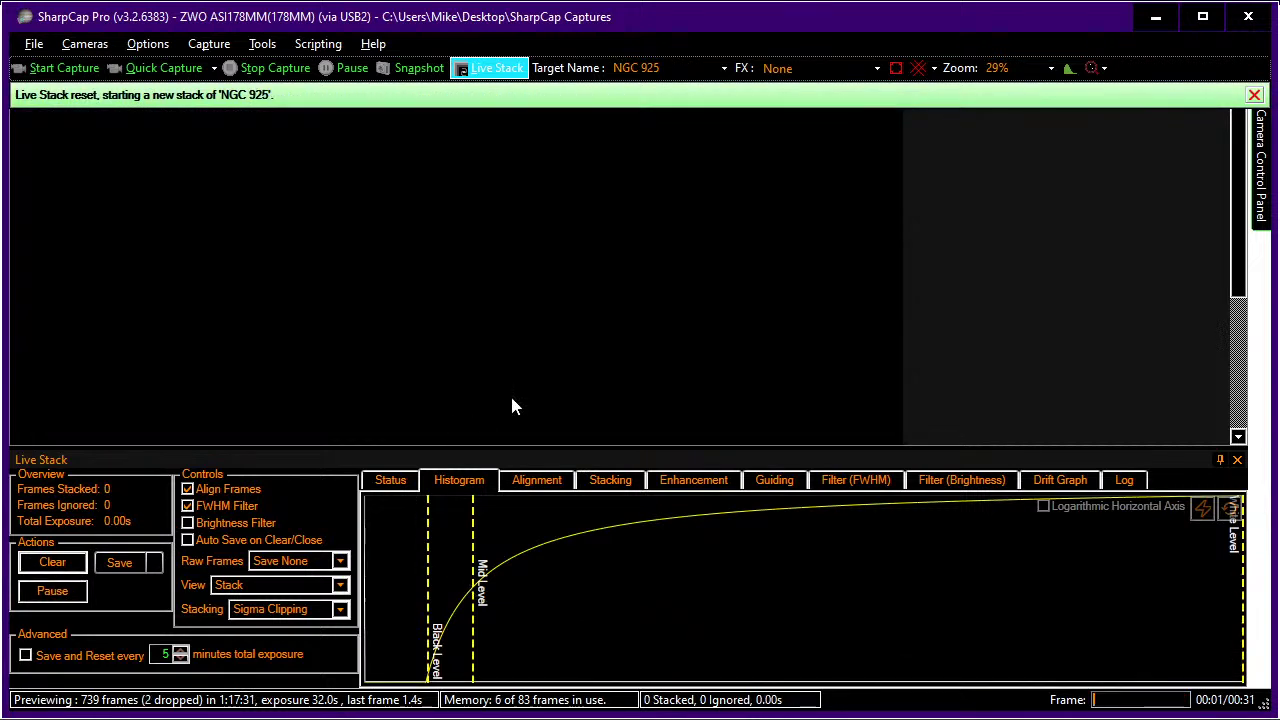
left_click(1220, 461)
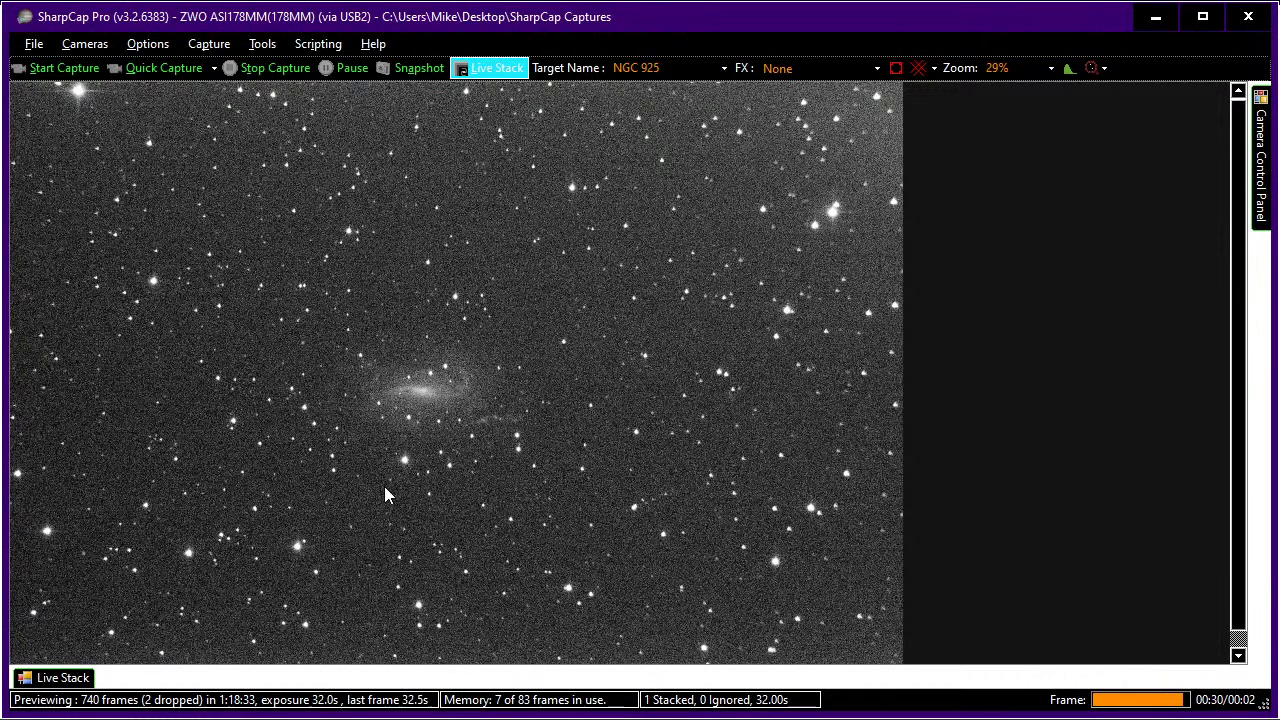
Examine the building NGC 925 stack full screen and enlarged to 61% around the galaxy.
key("F11")
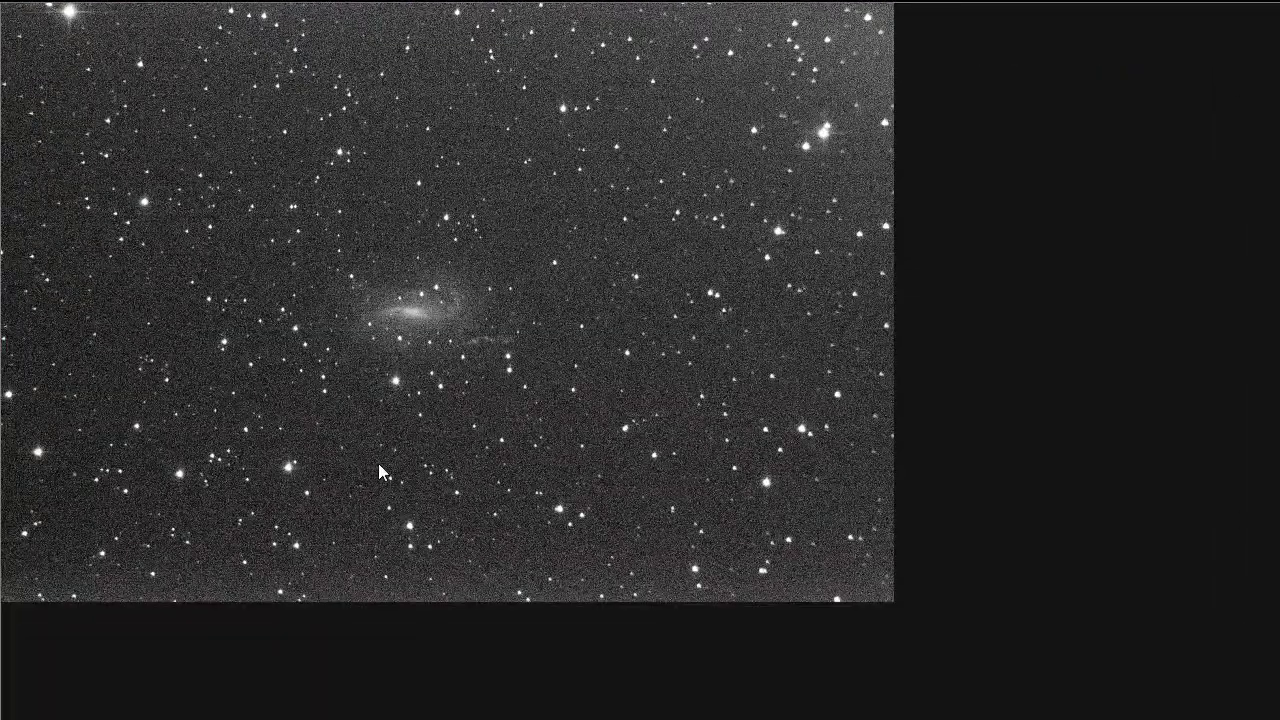
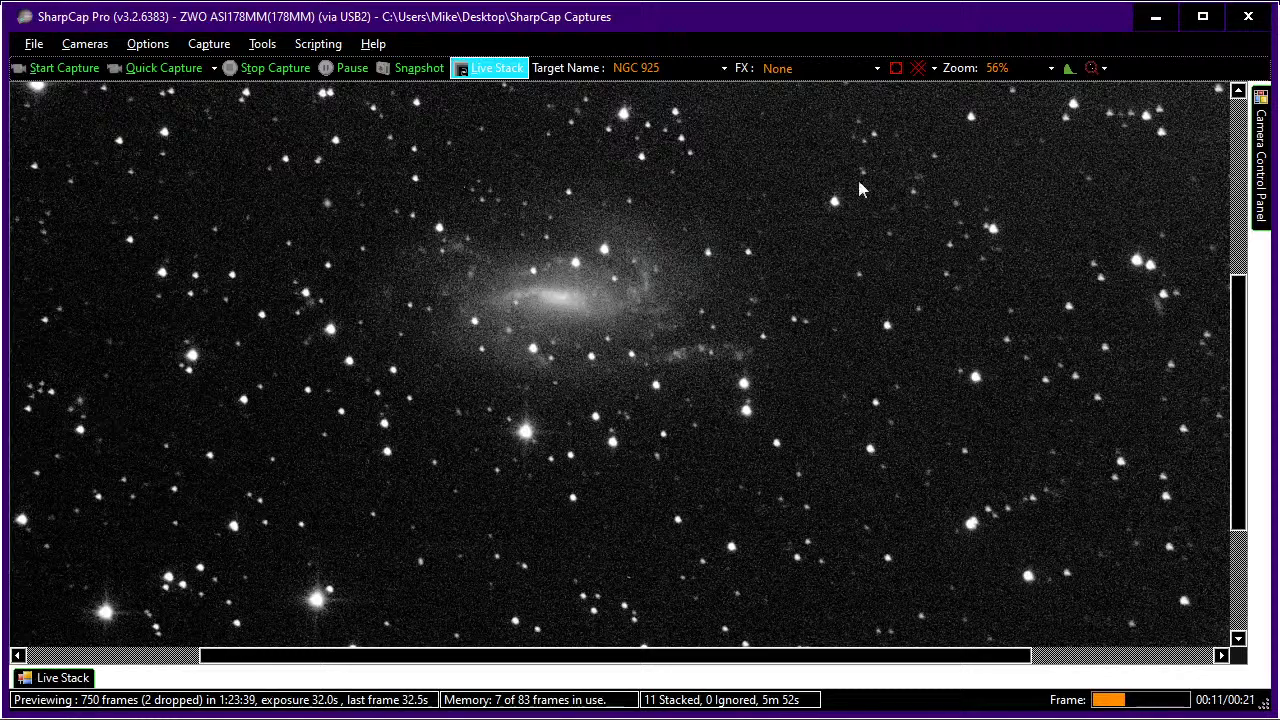
scroll(625, 195, "up", 1)
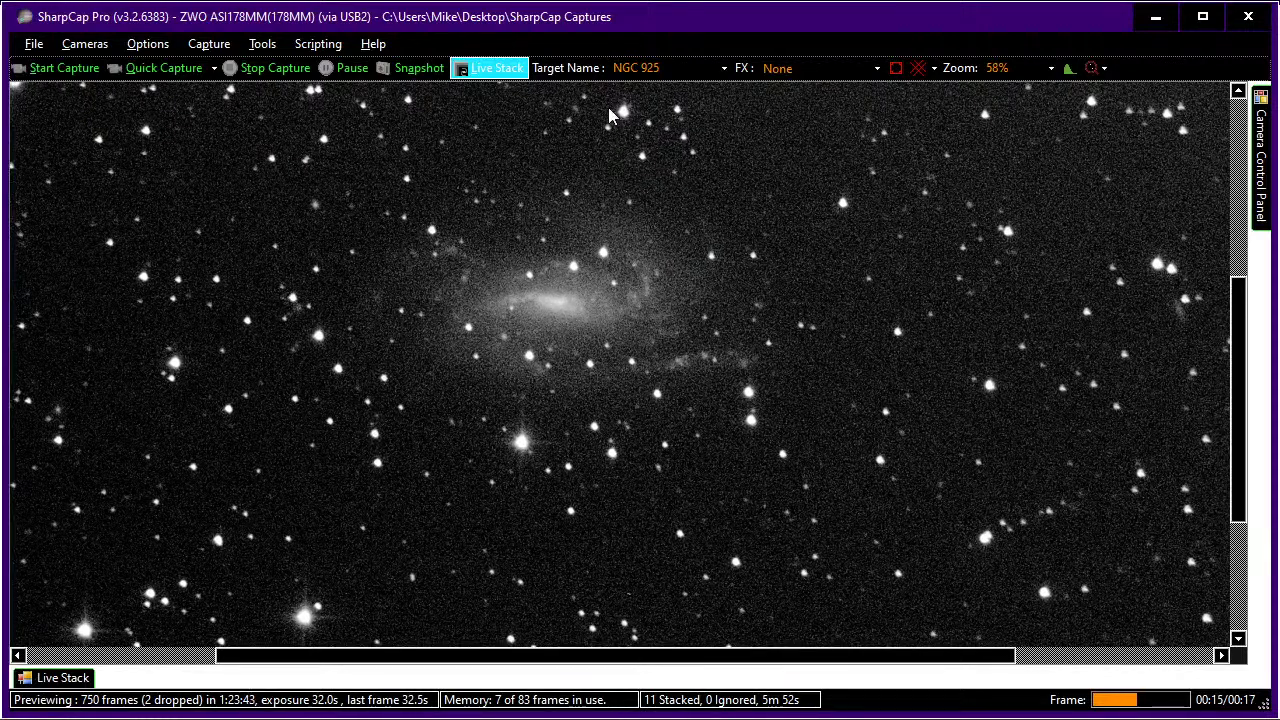
scroll(608, 107, "up", 1)
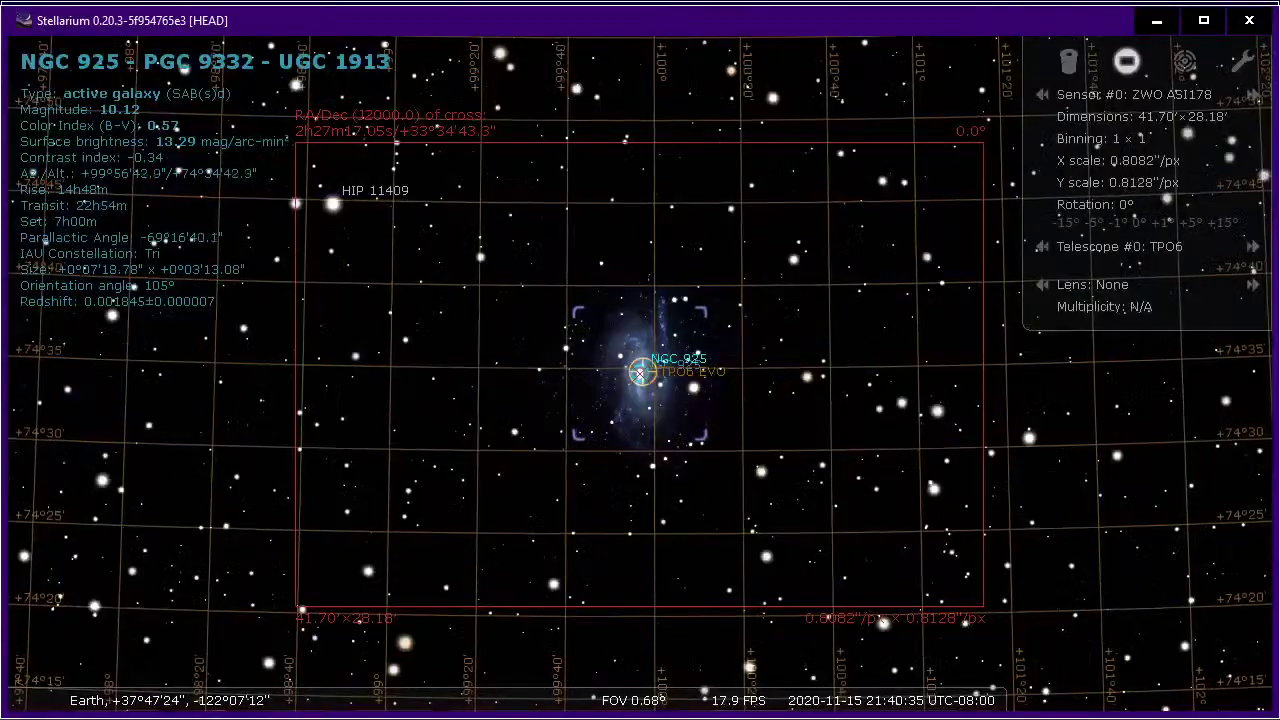
Survey the sky around NGC 925 in Stellarium, from the sensor frame out to the whole sky, for the next target.
scroll(632, 488, "down", 5)
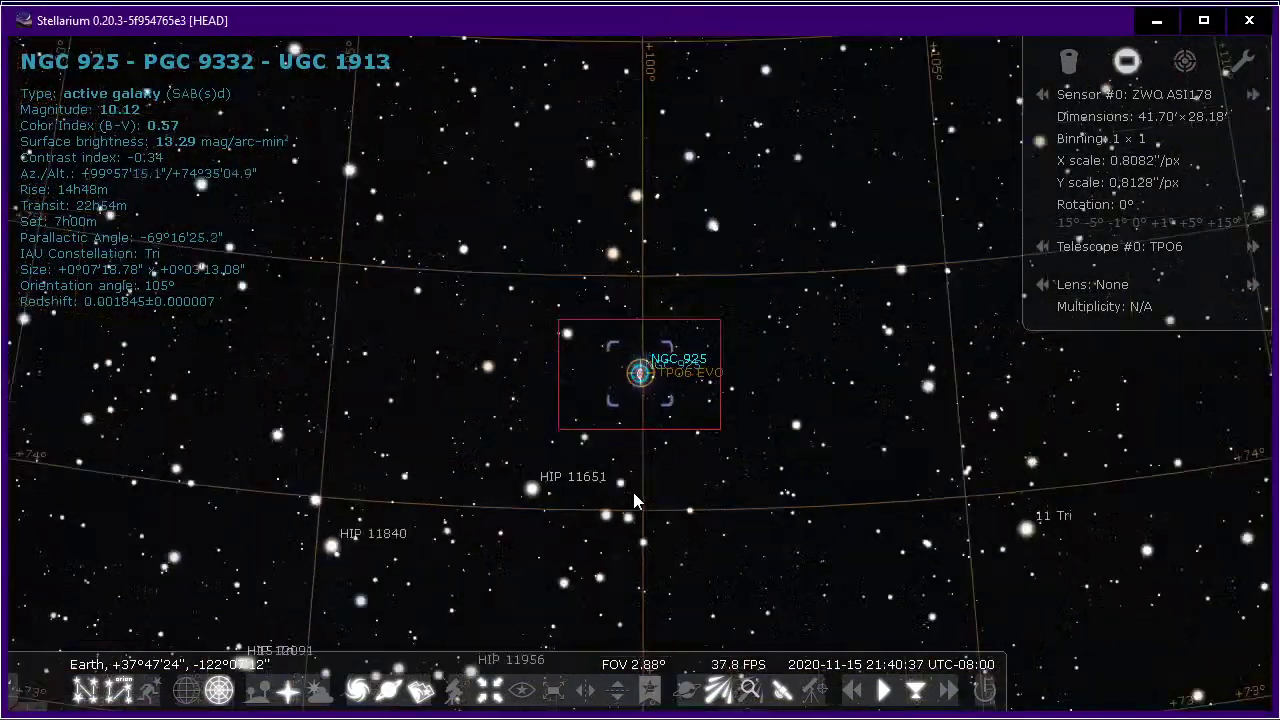
scroll(632, 488, "down", 3)
scroll(632, 488, "down", 3)
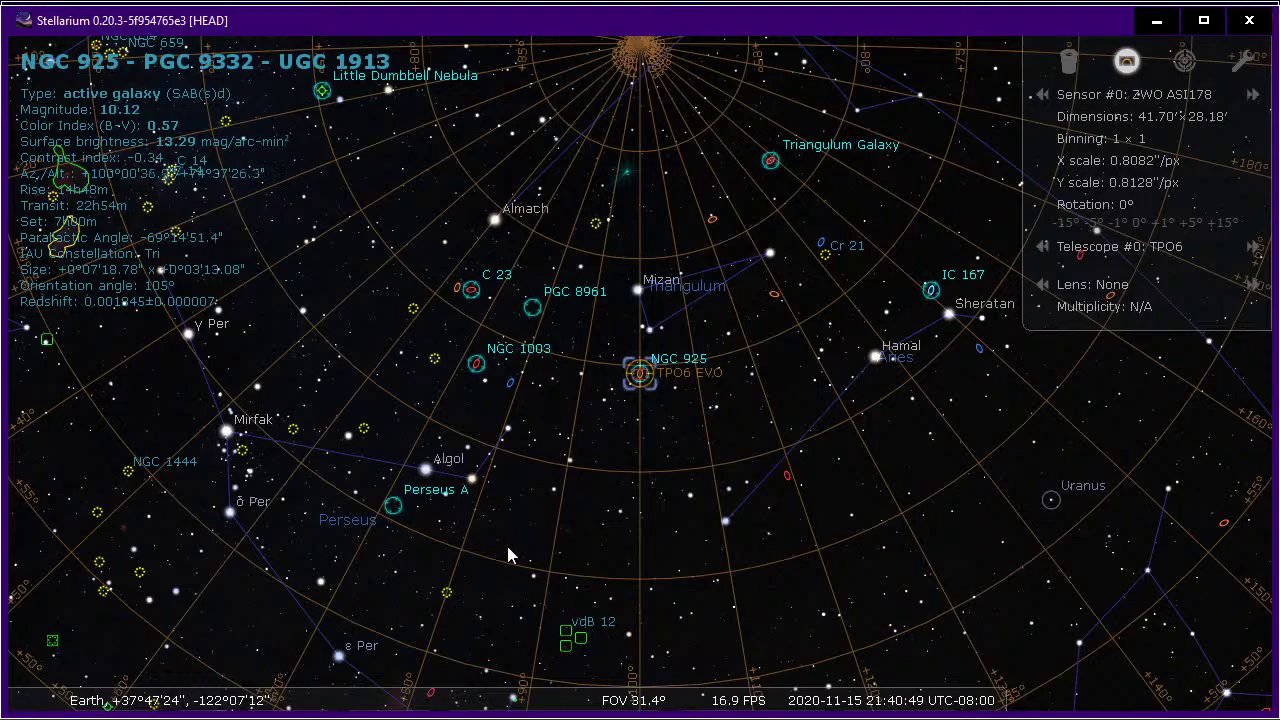
scroll(507, 547, "down", 3)
scroll(506, 556, "down", 3)
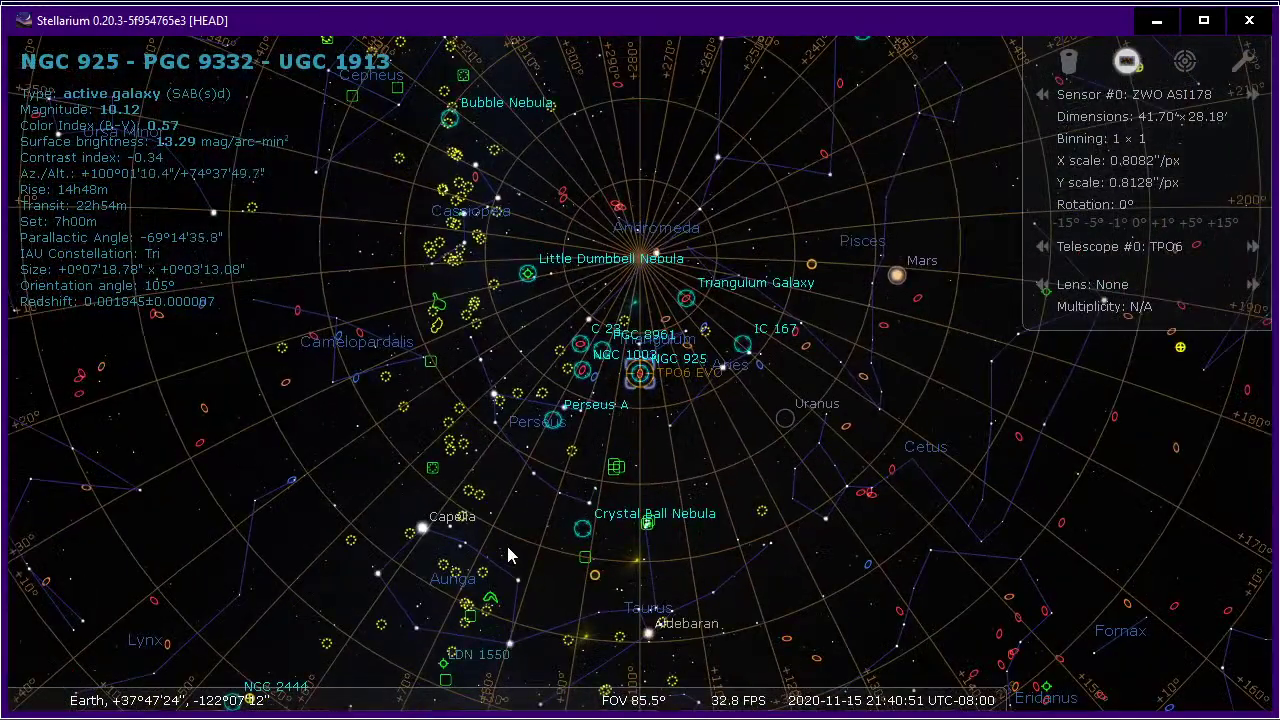
scroll(627, 540, "down", 3)
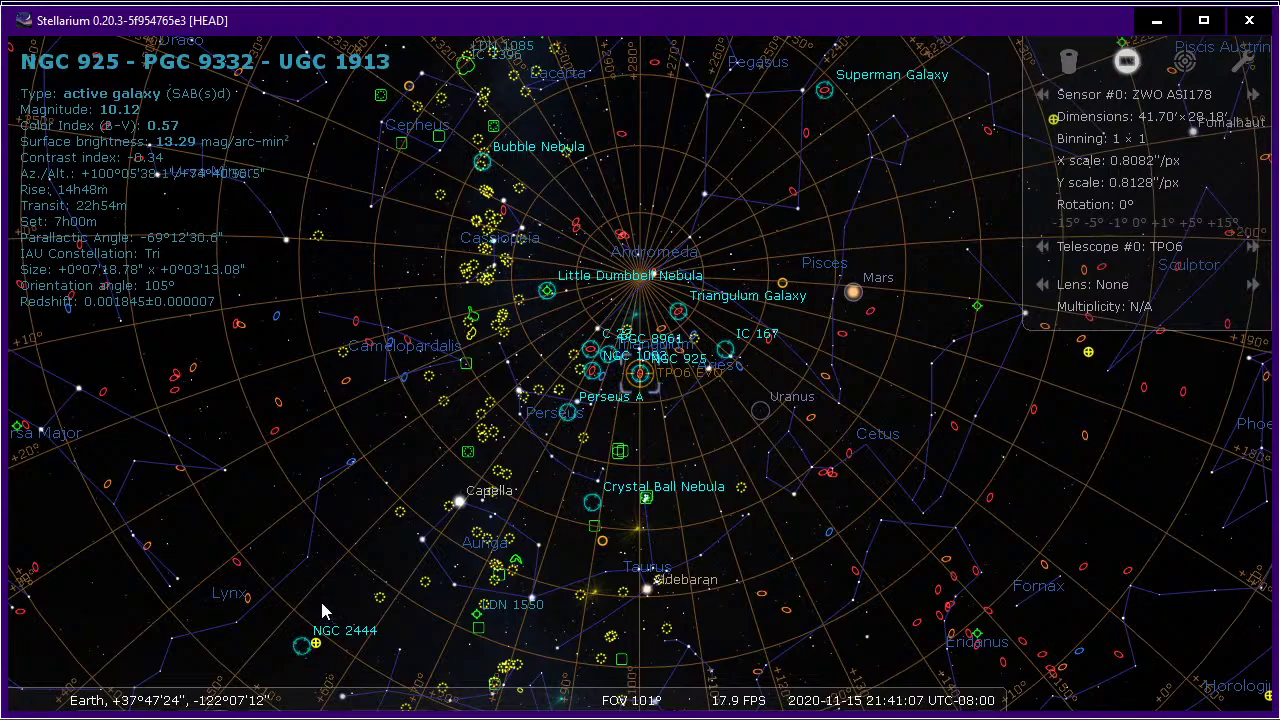
scroll(321, 602, "up", 2)
scroll(321, 602, "up", 3)
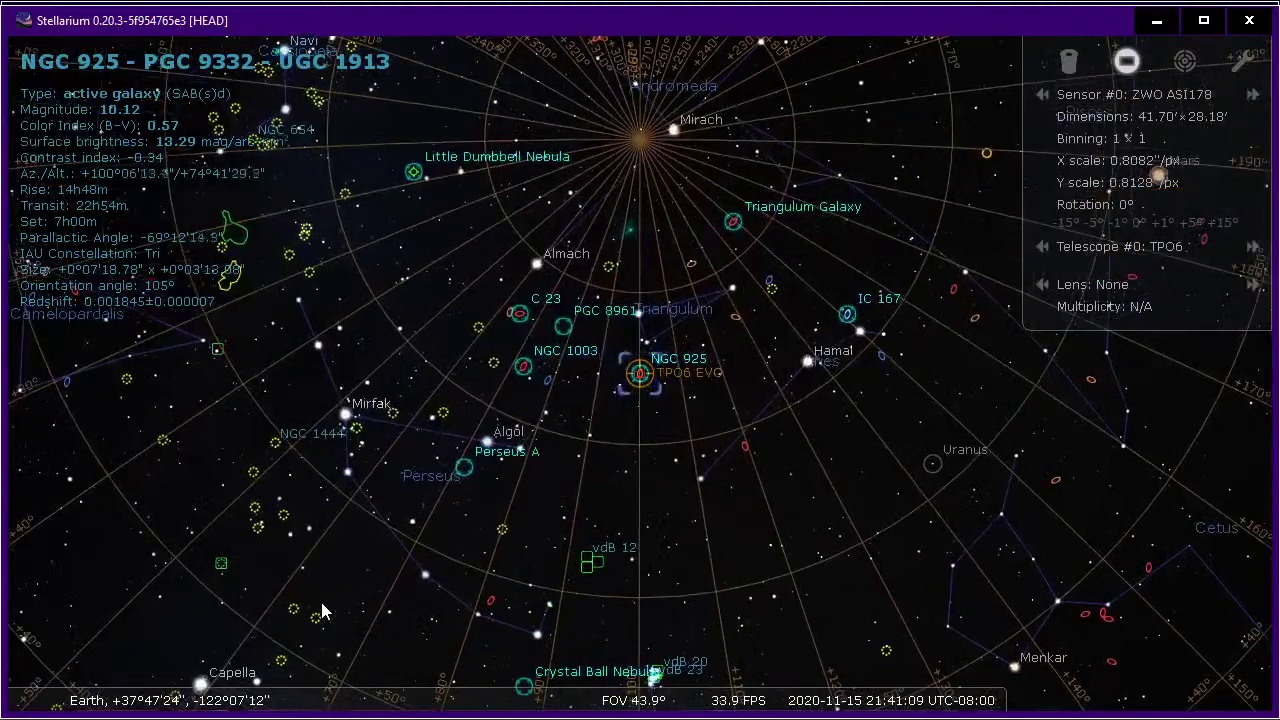
scroll(321, 602, "down", 3)
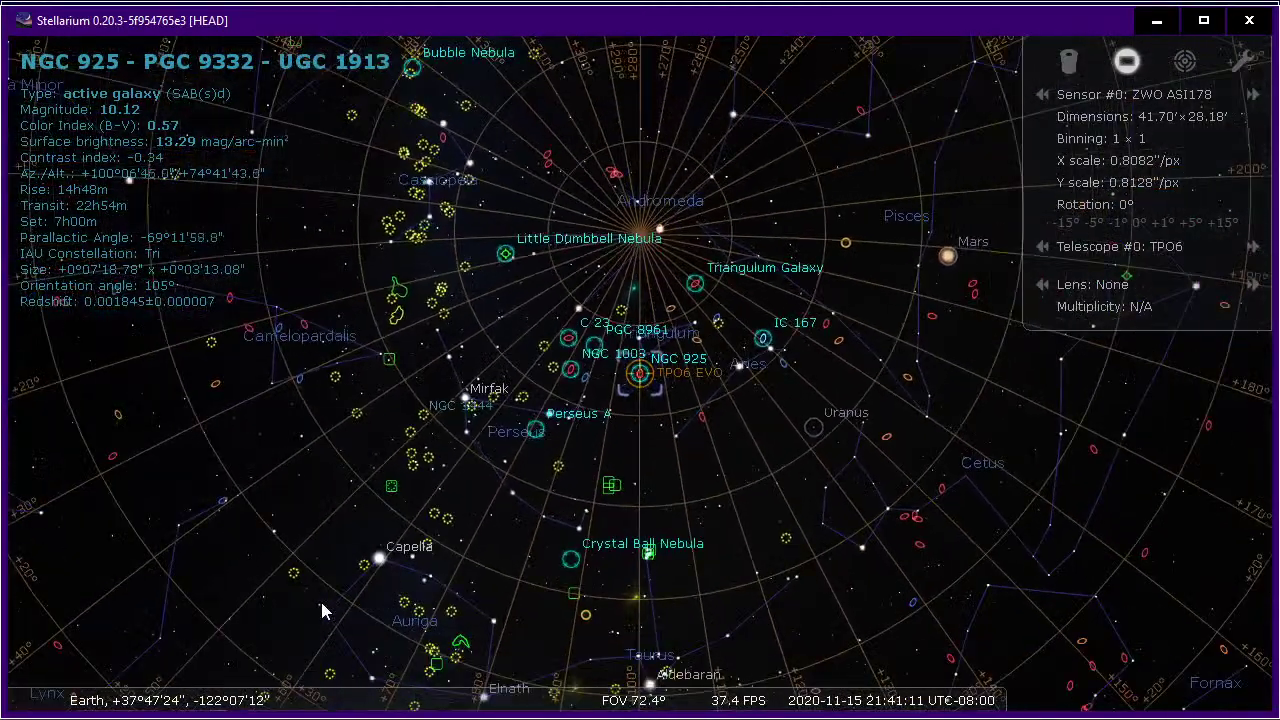
scroll(320, 598, "down", 1)
scroll(322, 604, "down", 3)
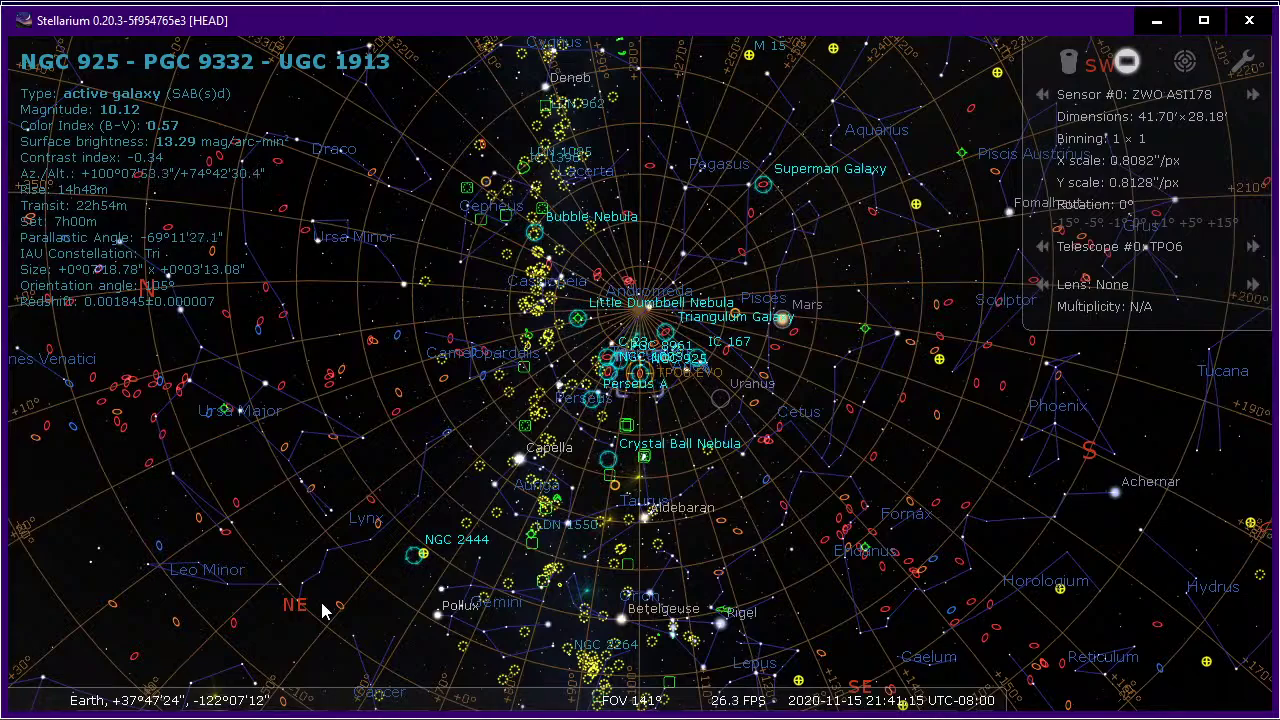
scroll(321, 602, "up", 2)
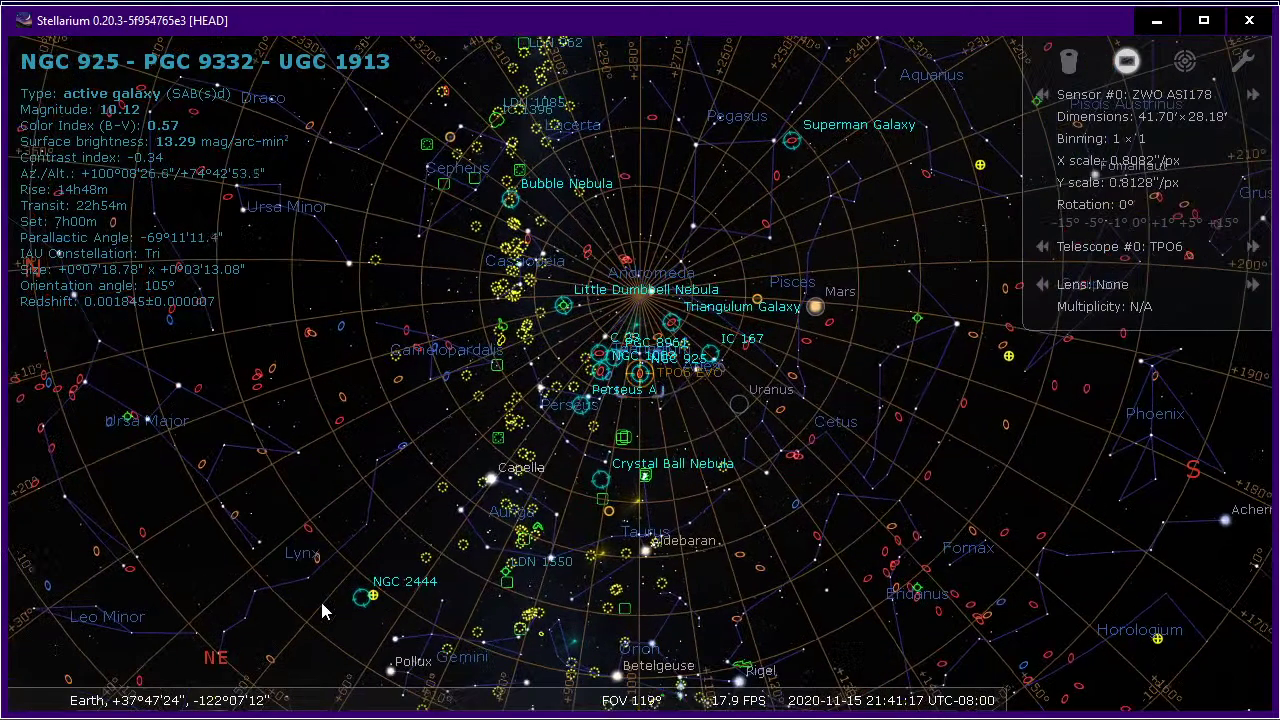
scroll(321, 602, "up", 1)
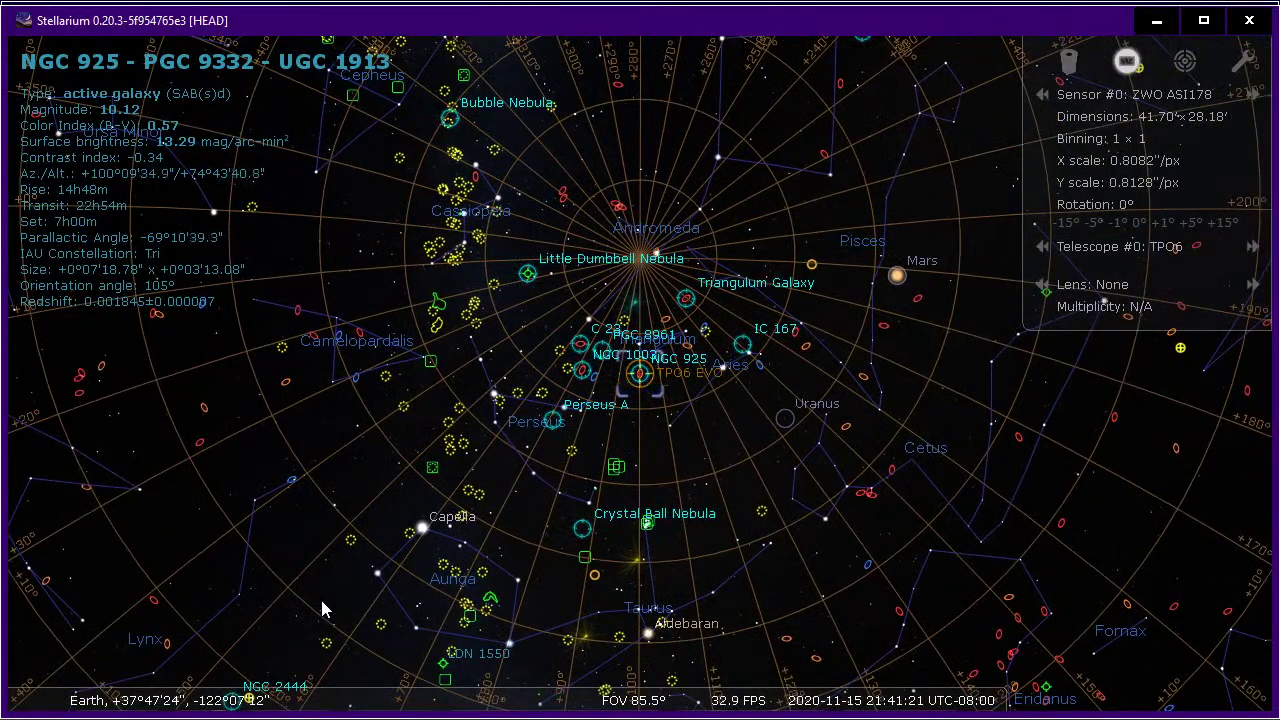
scroll(321, 608, "up", 4)
scroll(313, 605, "down", 4)
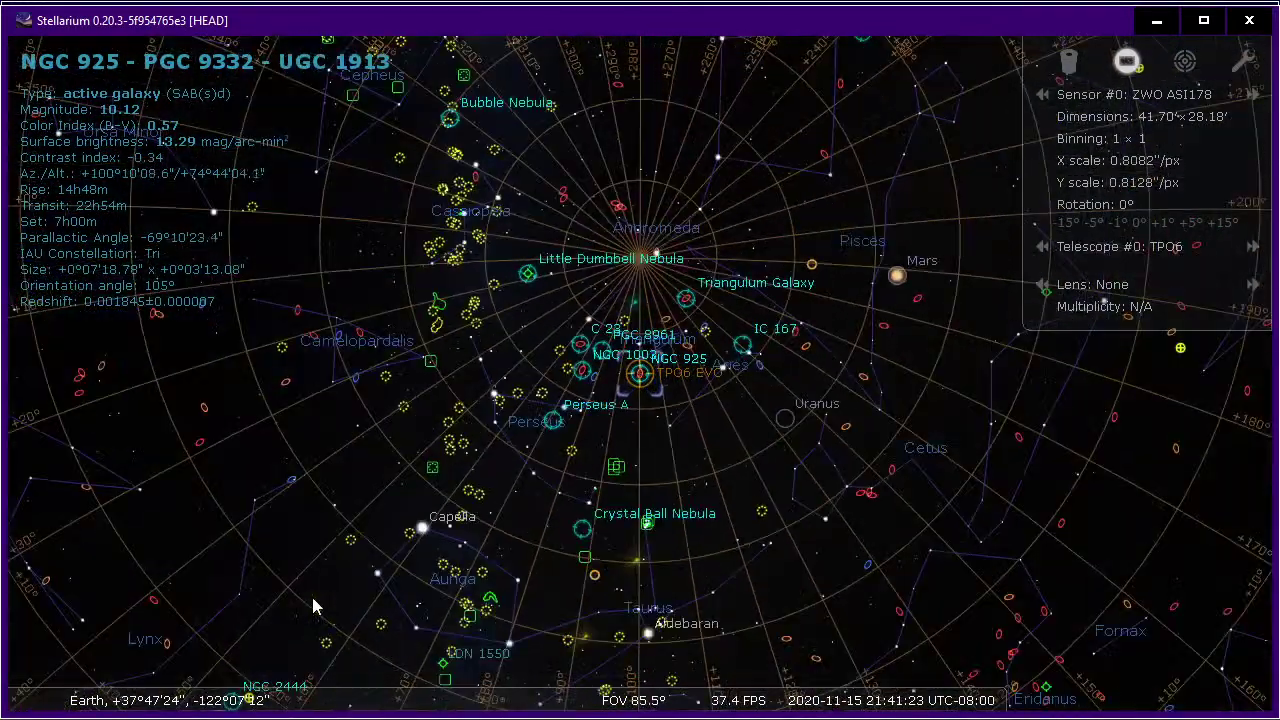
scroll(312, 603, "down", 1)
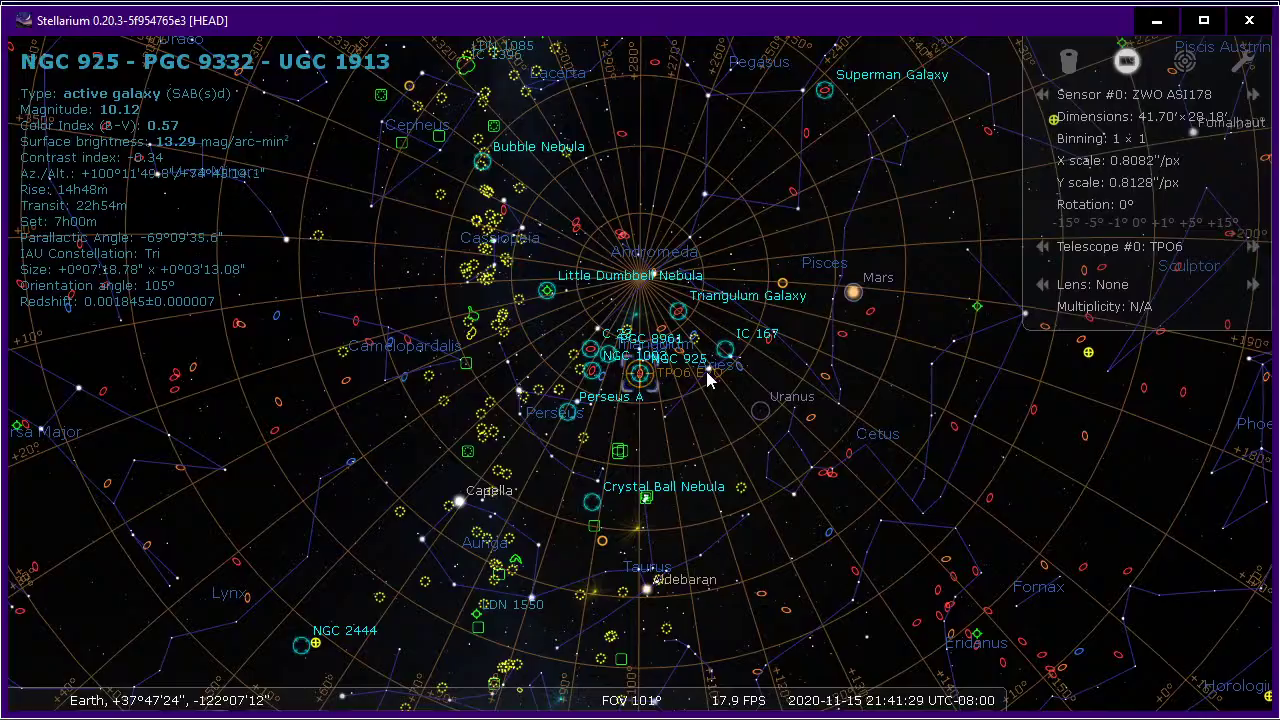
Check the stack in SharpCap, then compare the galaxy beside IC 167 with the TPO6 EVO telescope marker and surrounding constellations in Stellarium.
key("alt+Tab")
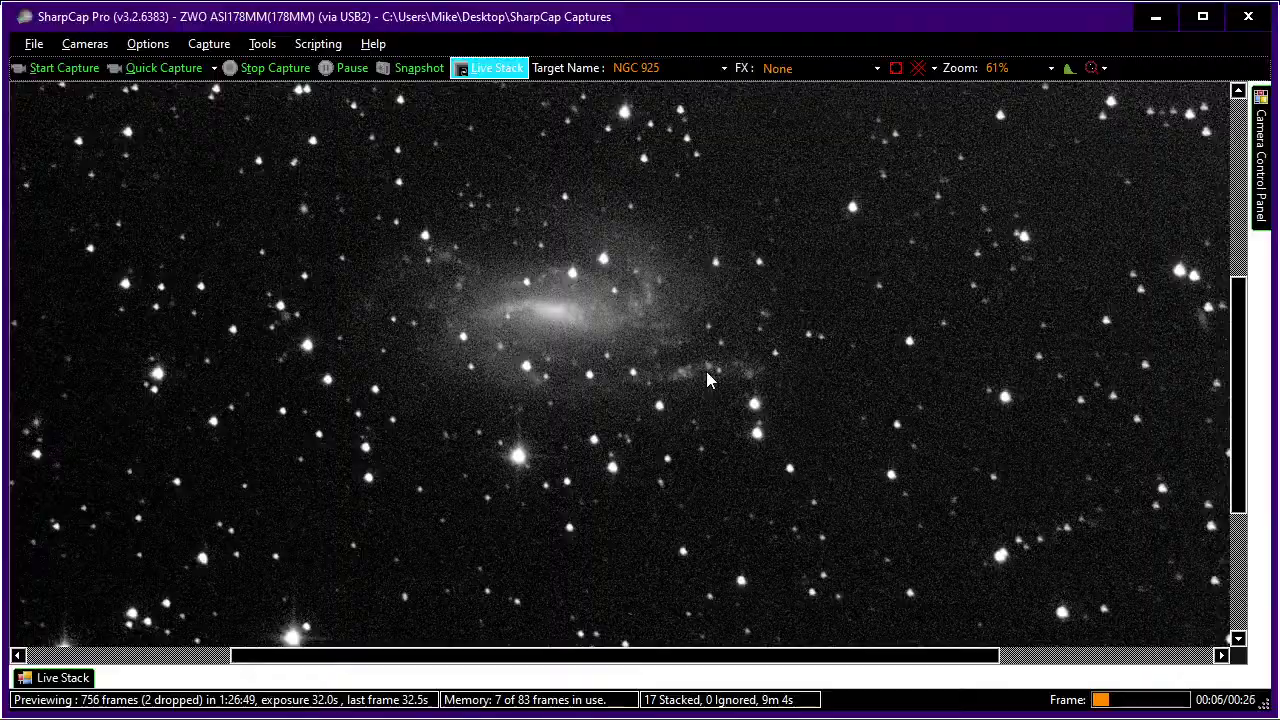
key("alt+Tab")
left_click(724, 348)
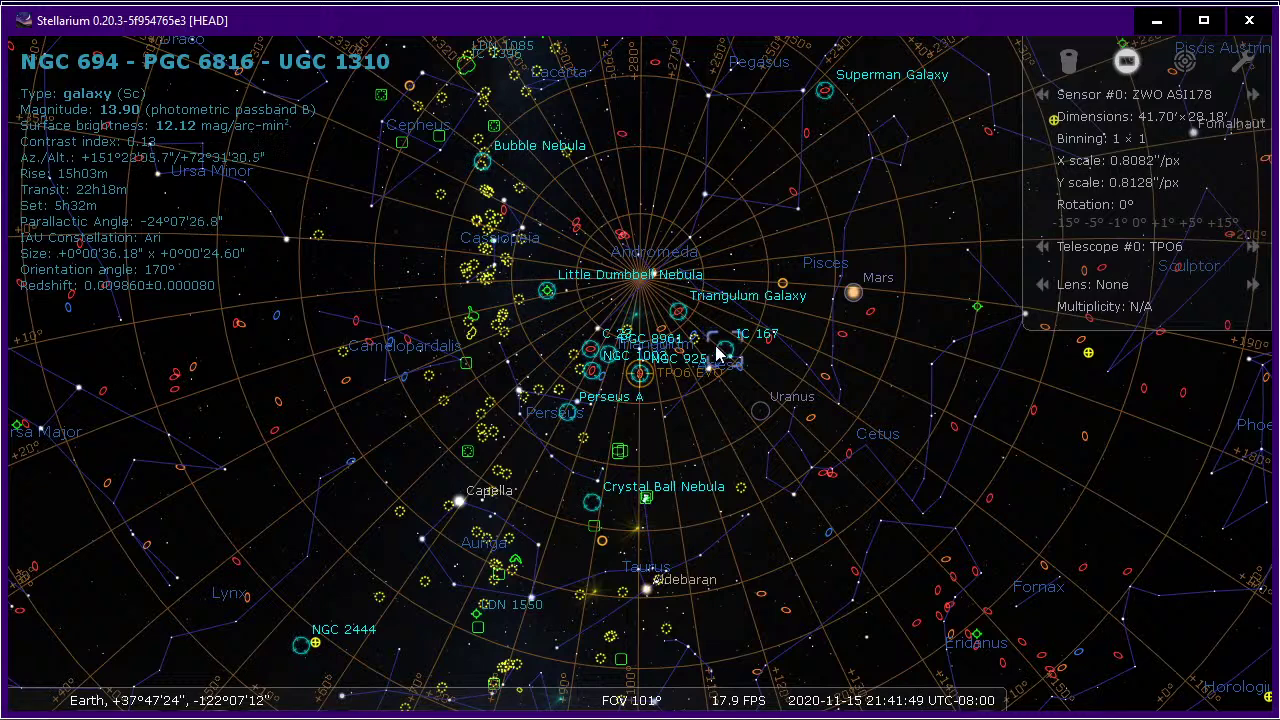
left_click(642, 376)
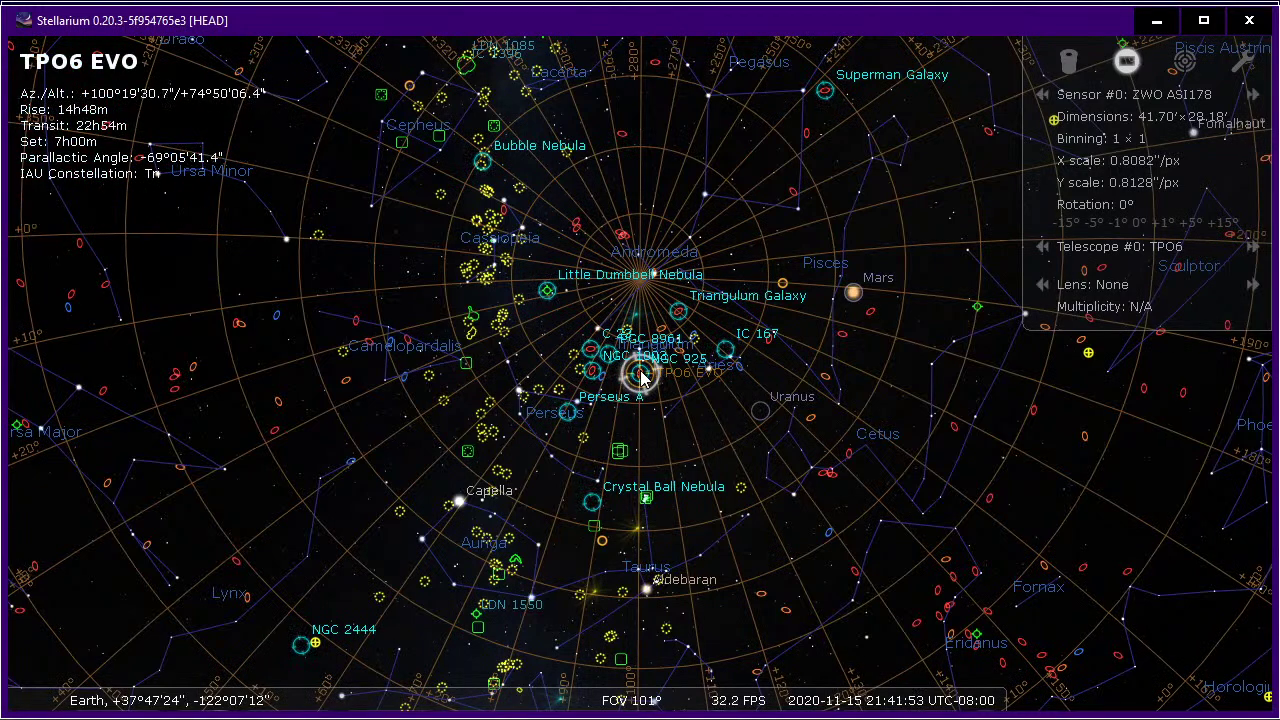
key("slash")
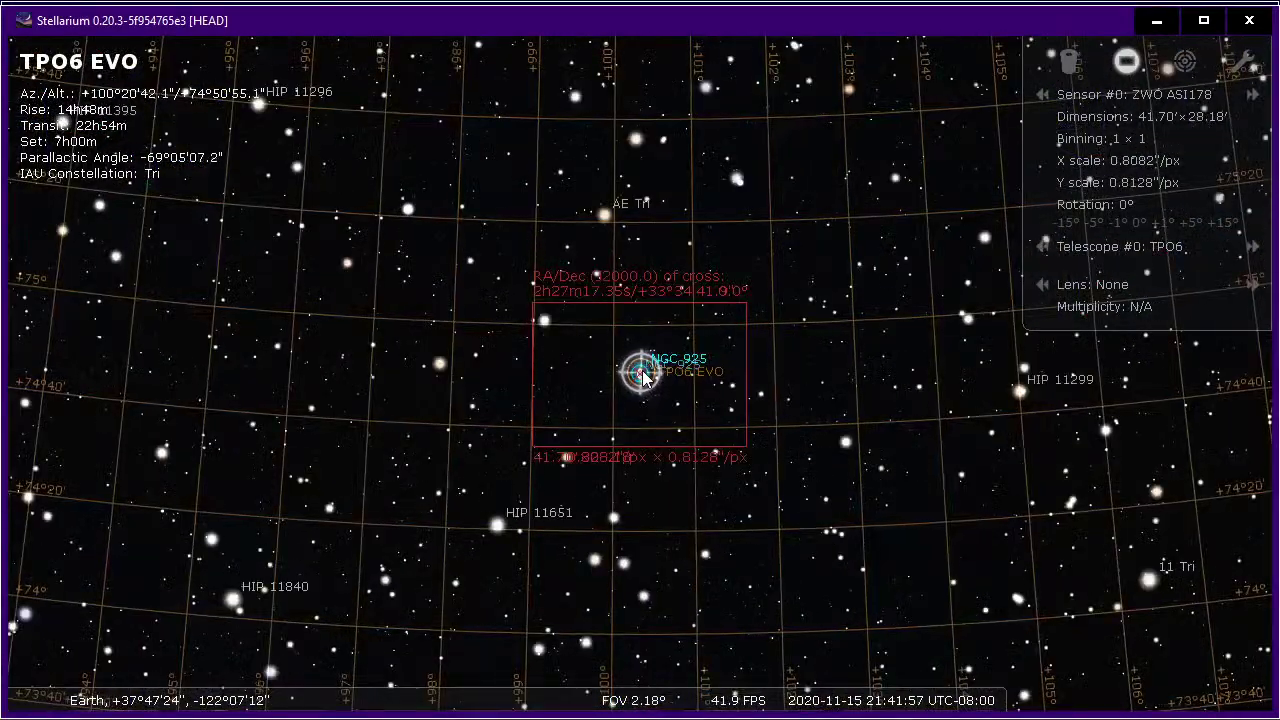
scroll(657, 383, "down", 3)
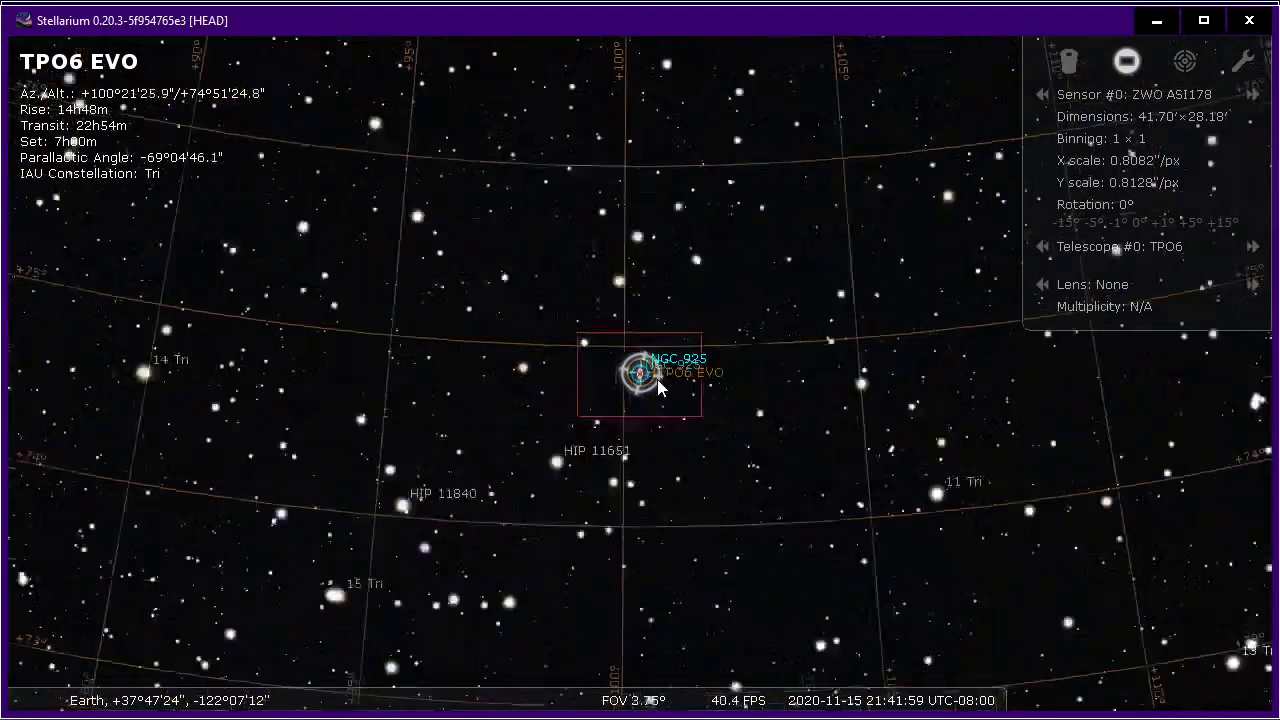
key("backslash")
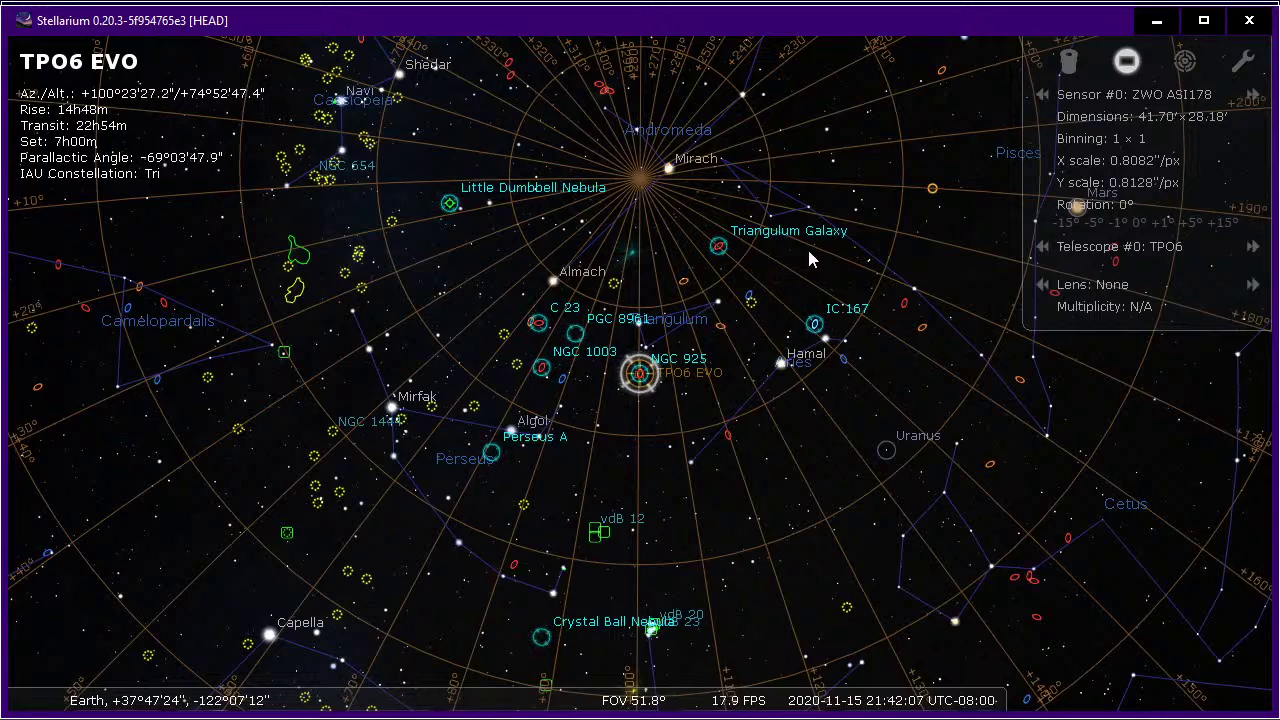
scroll(808, 250, "down", 5)
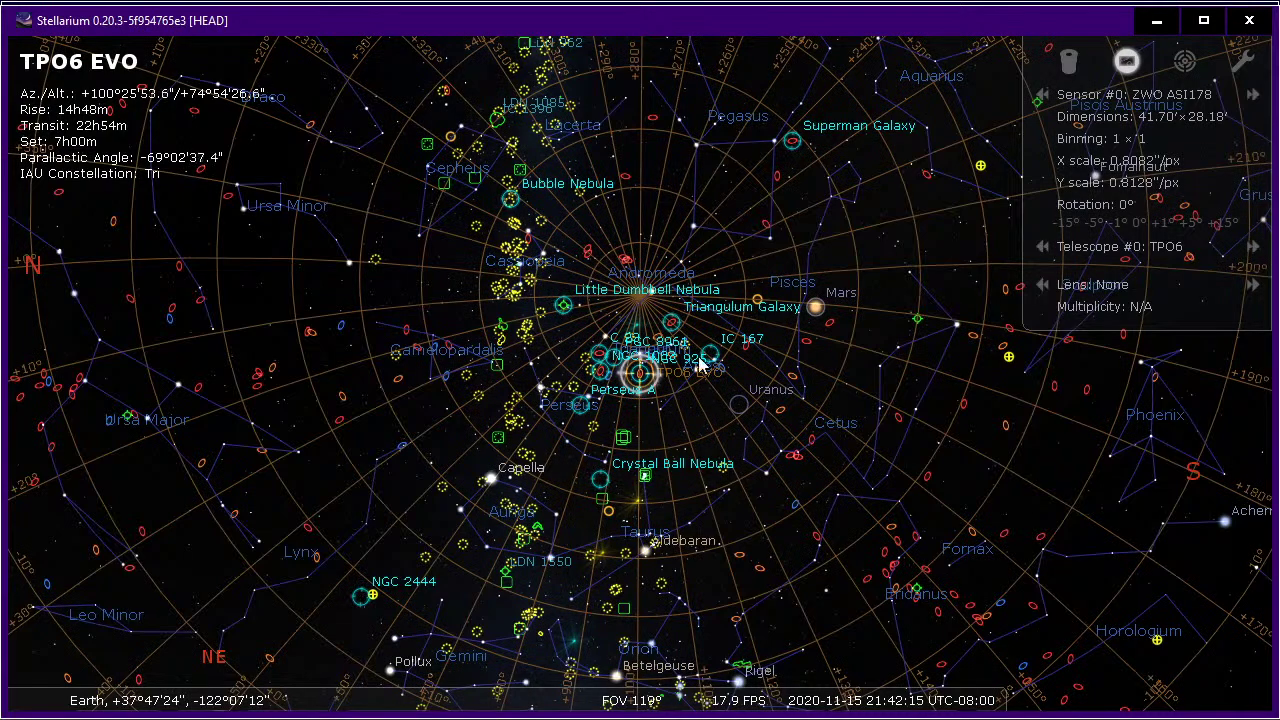
scroll(700, 366, "up", 5)
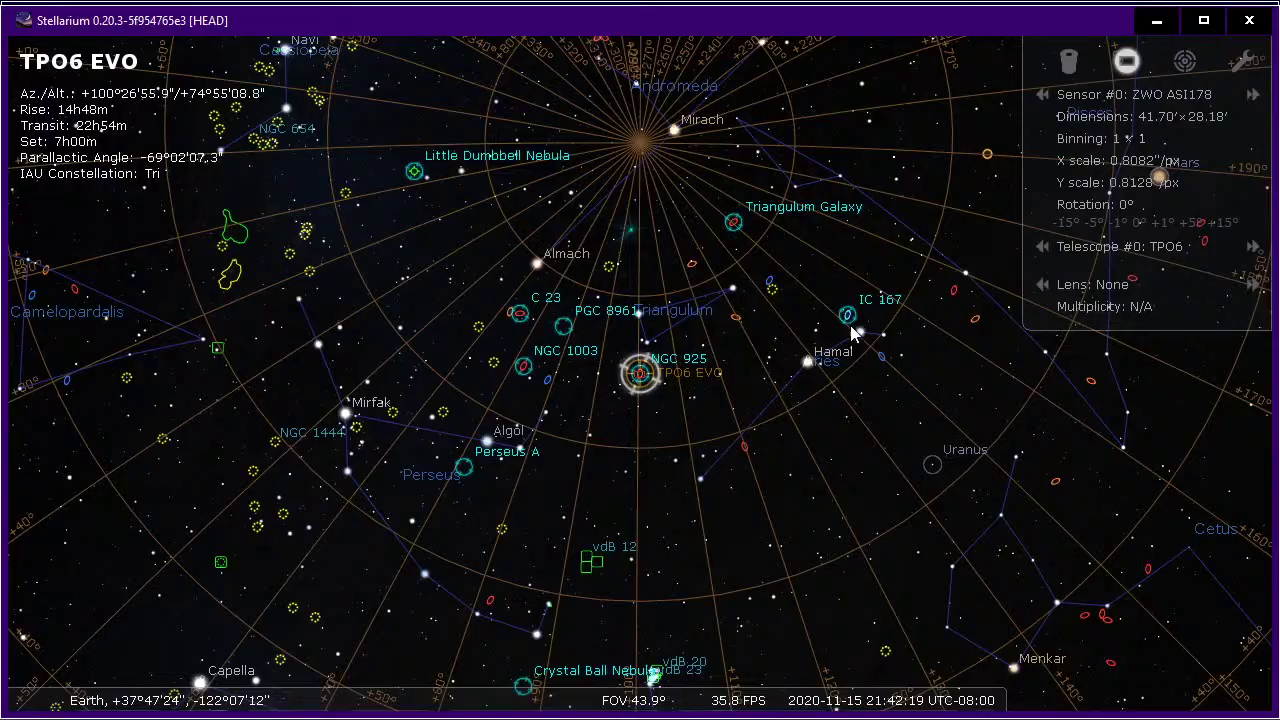
Switch to SharpCap and lower the Mid Level slightly in the live stack histogram for NGC 925.
key("alt+Tab")
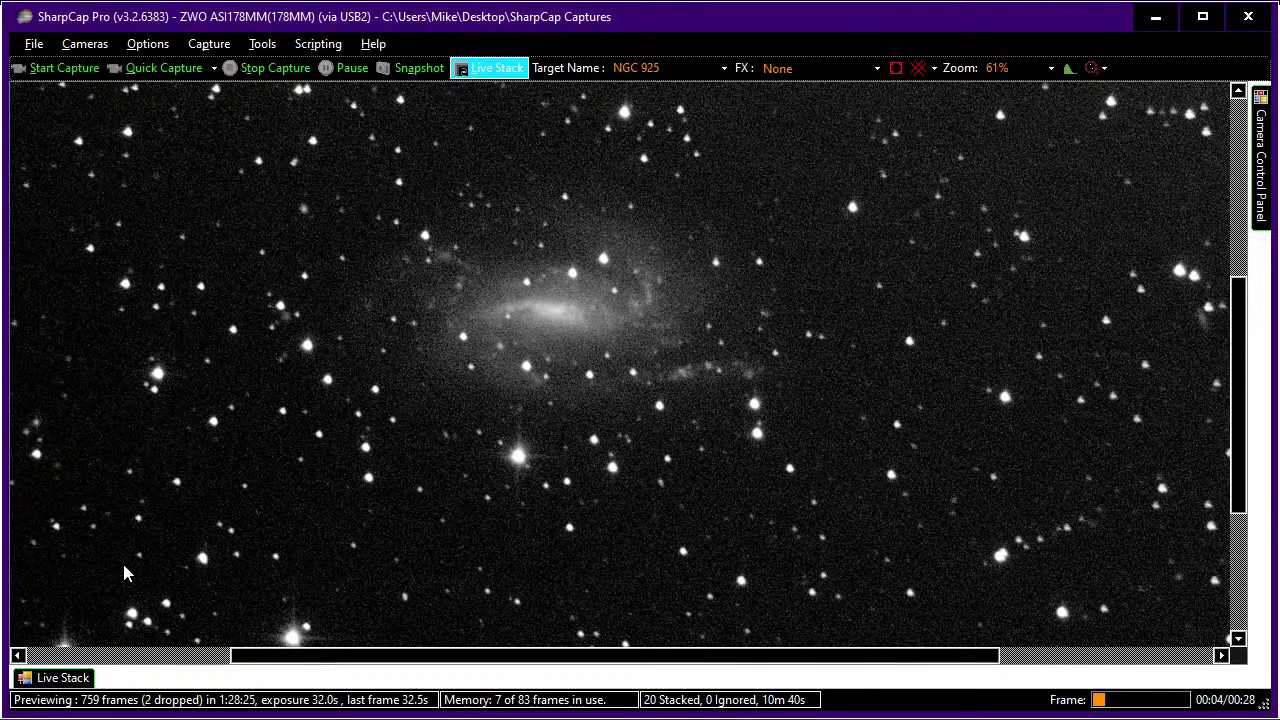
left_click(74, 678)
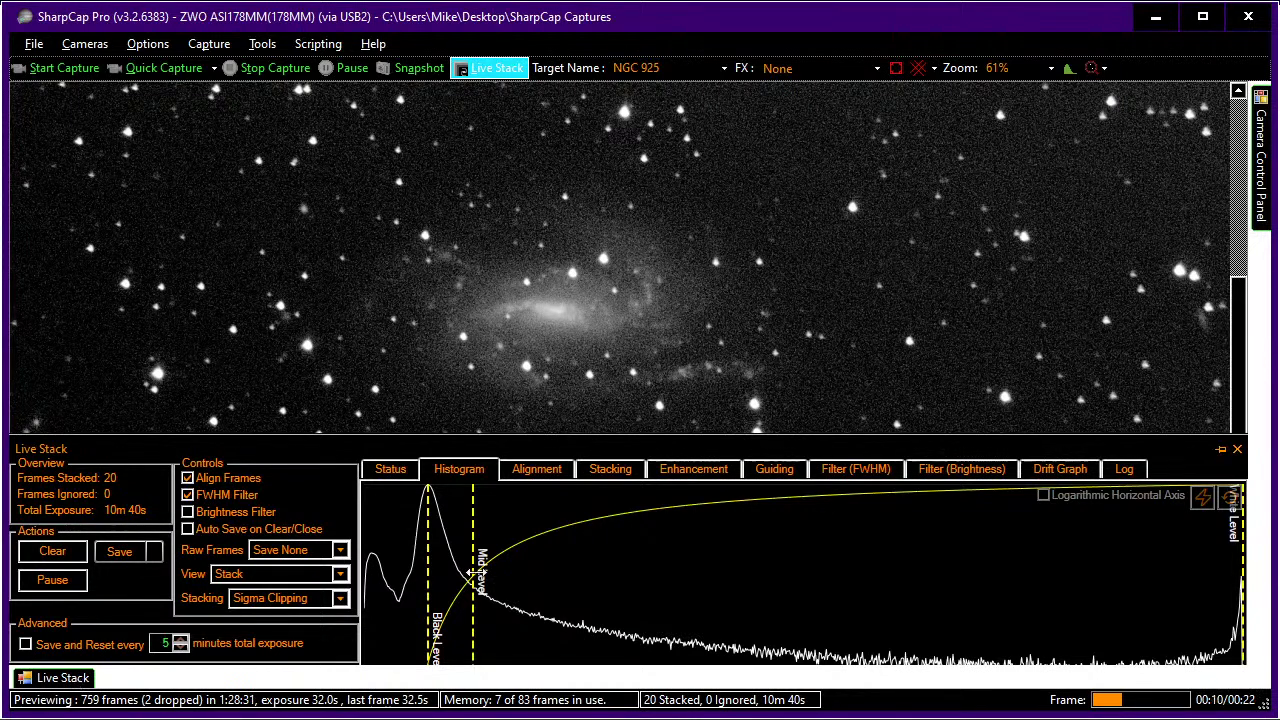
left_click_drag(473, 548, 464, 547)
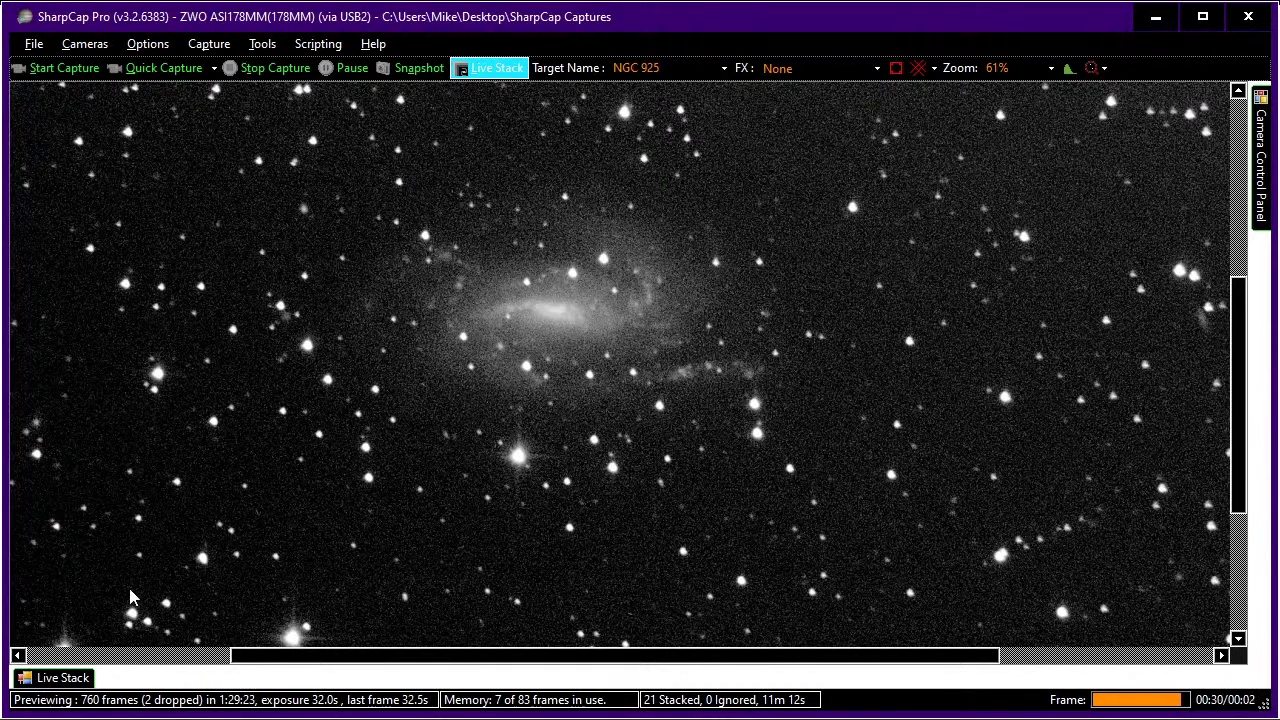
Save the NGC 925 live stack exactly as seen.
left_click(72, 678)
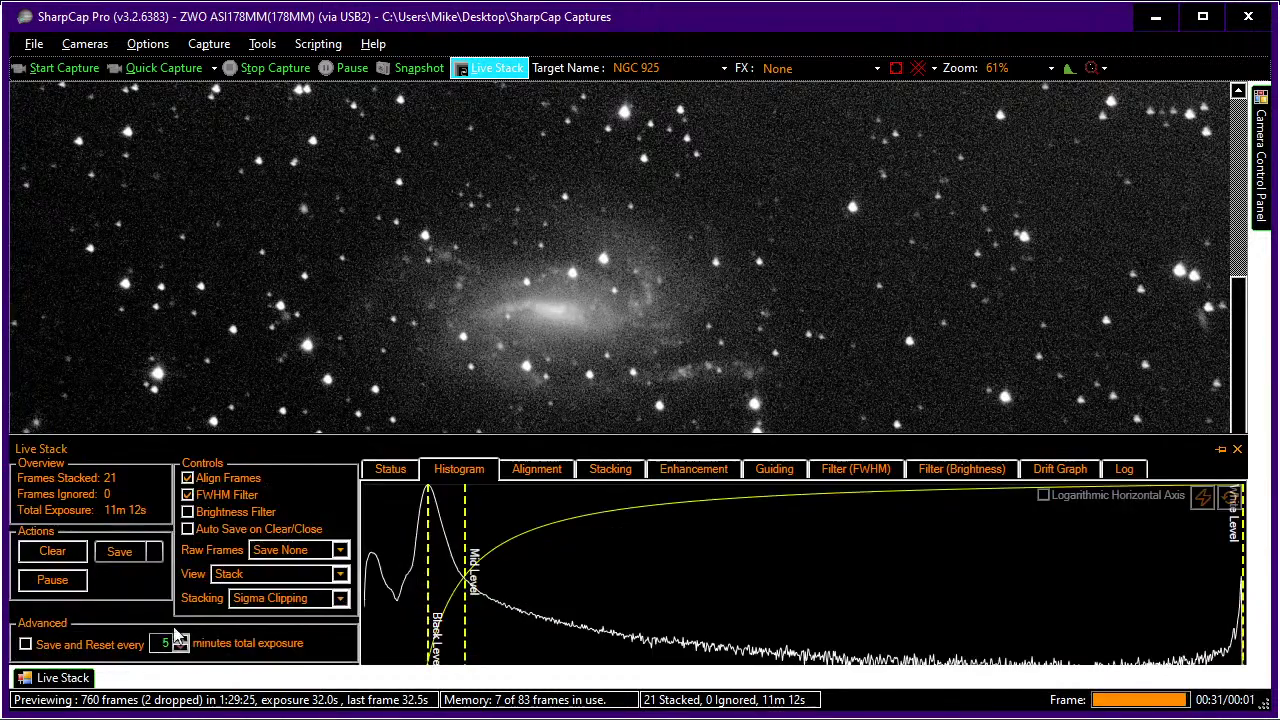
left_click(155, 553)
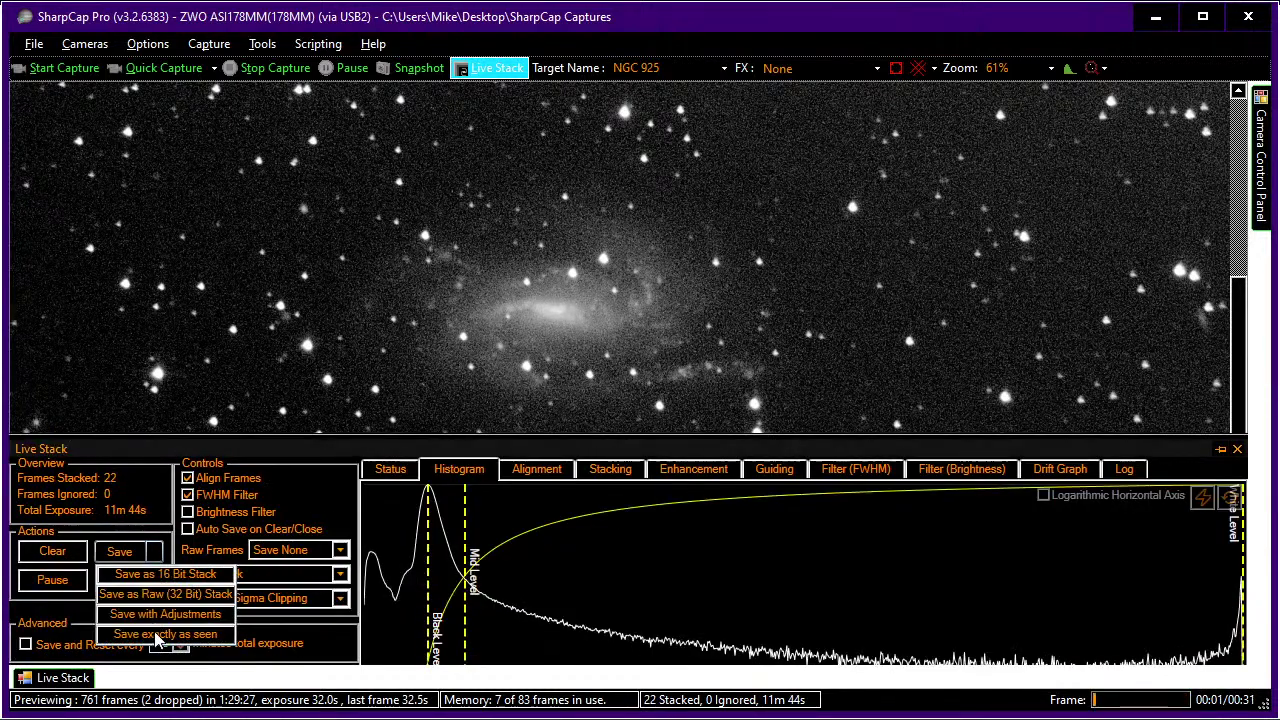
left_click(160, 634)
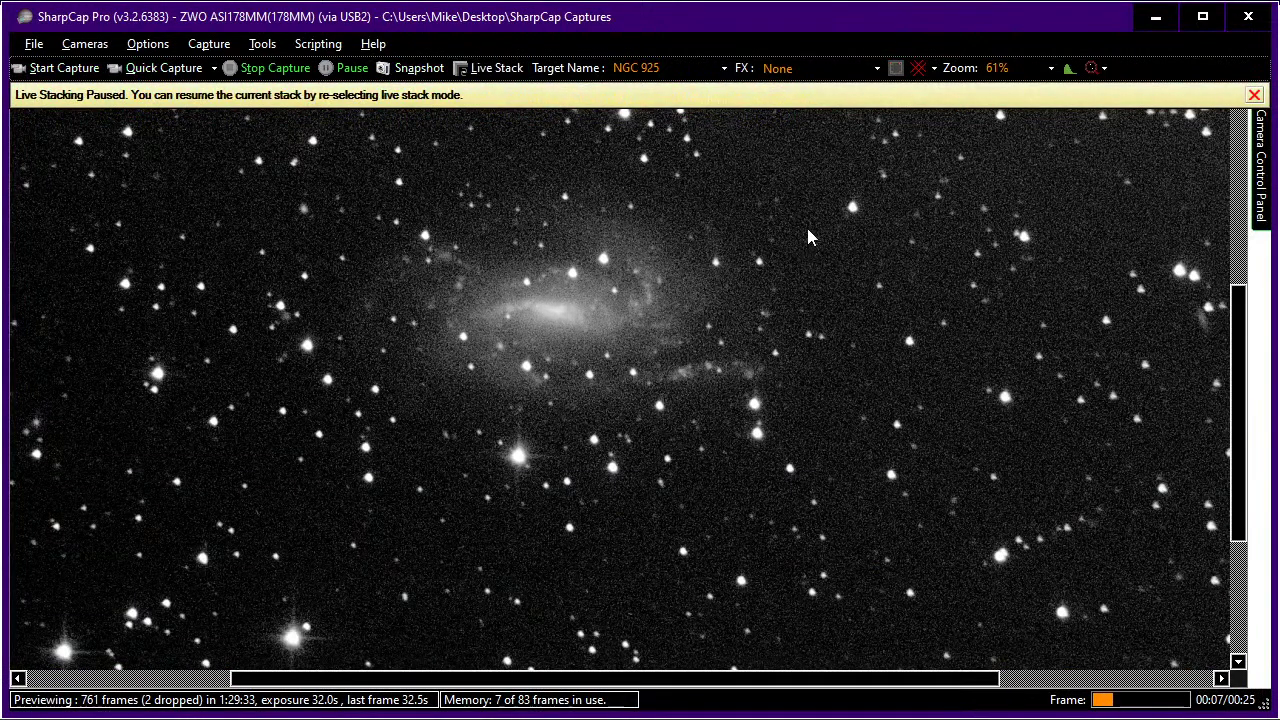
Pause live stacking and shorten the camera exposure to 1000 ms.
scroll(808, 229, "down", 5)
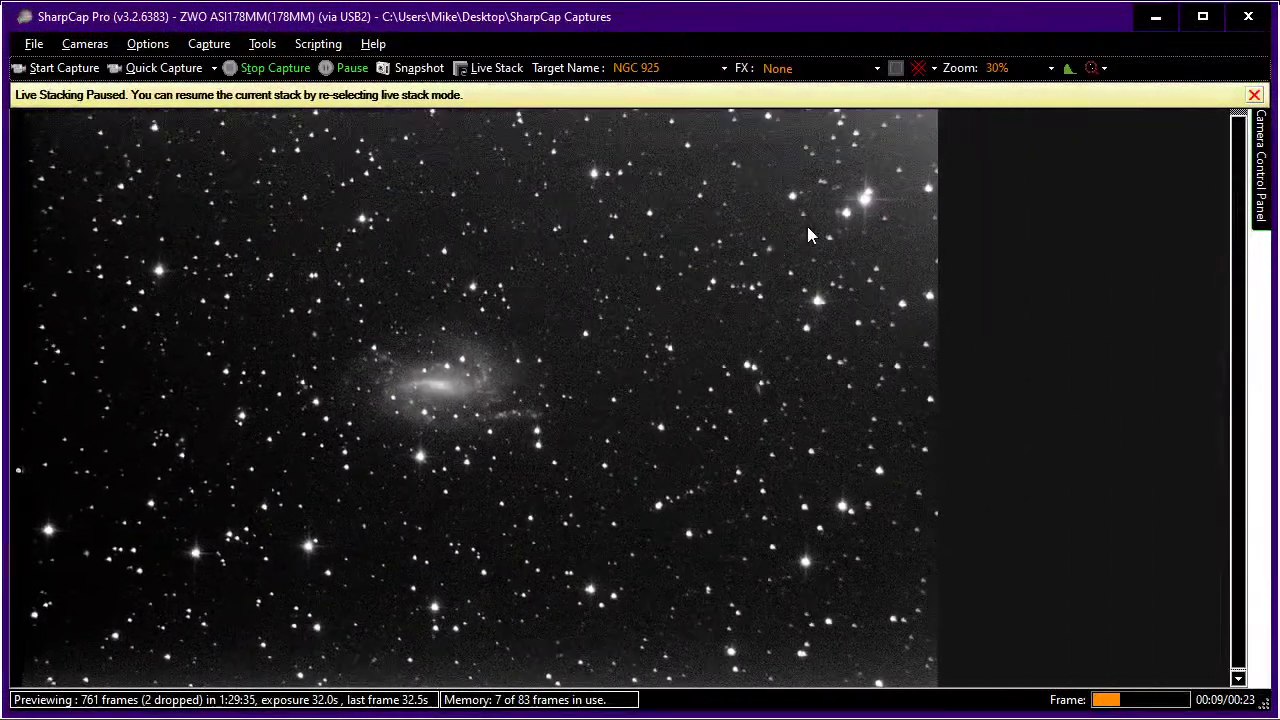
mouse_move(1265, 237)
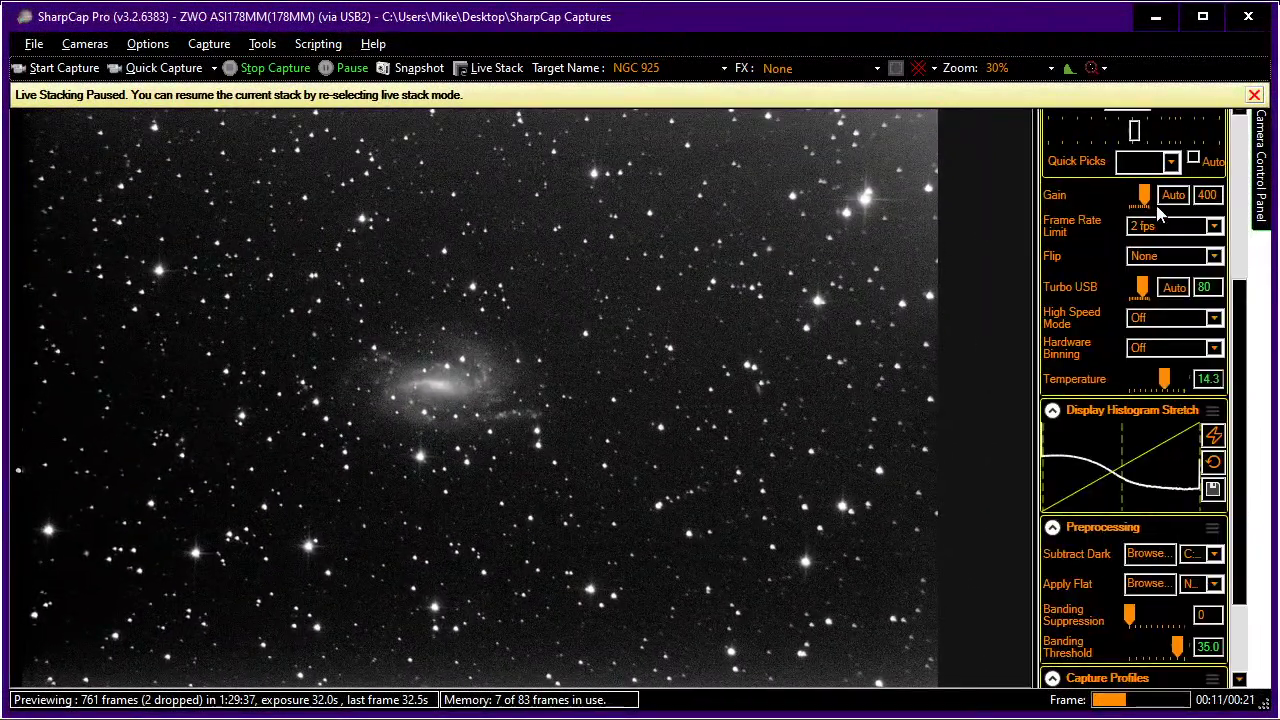
scroll(1093, 323, "up", 4)
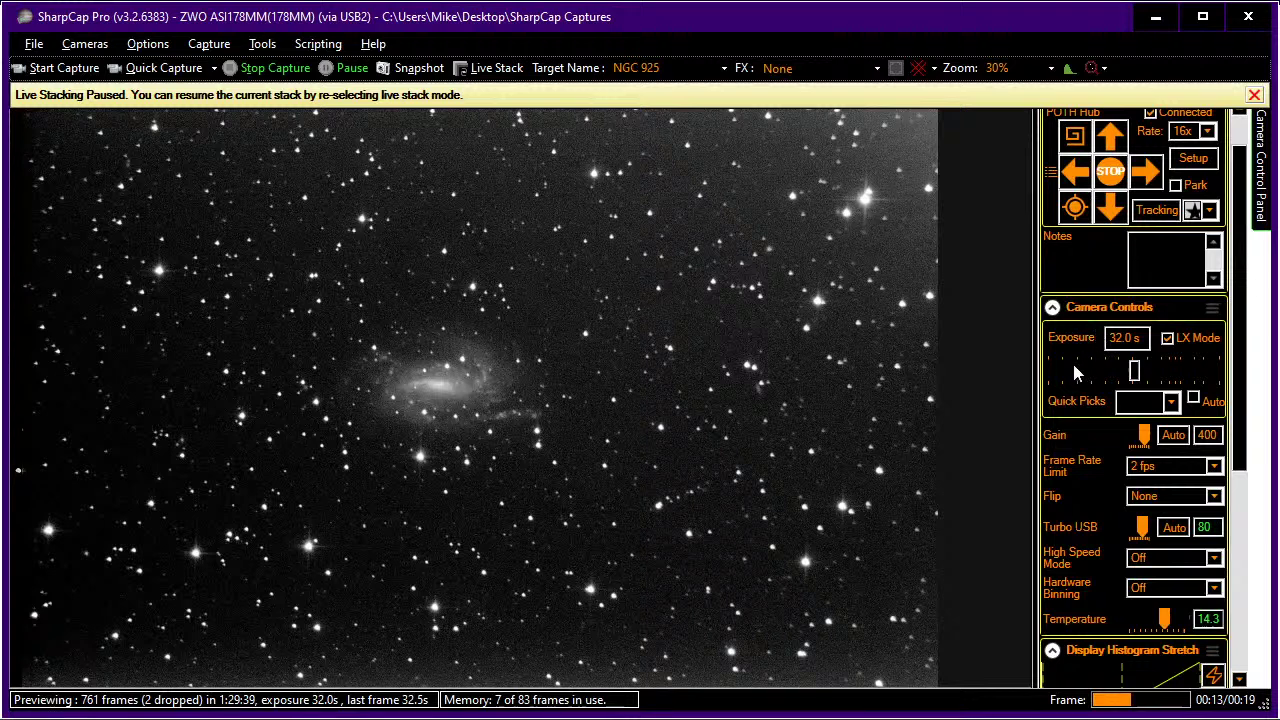
left_click(1062, 372)
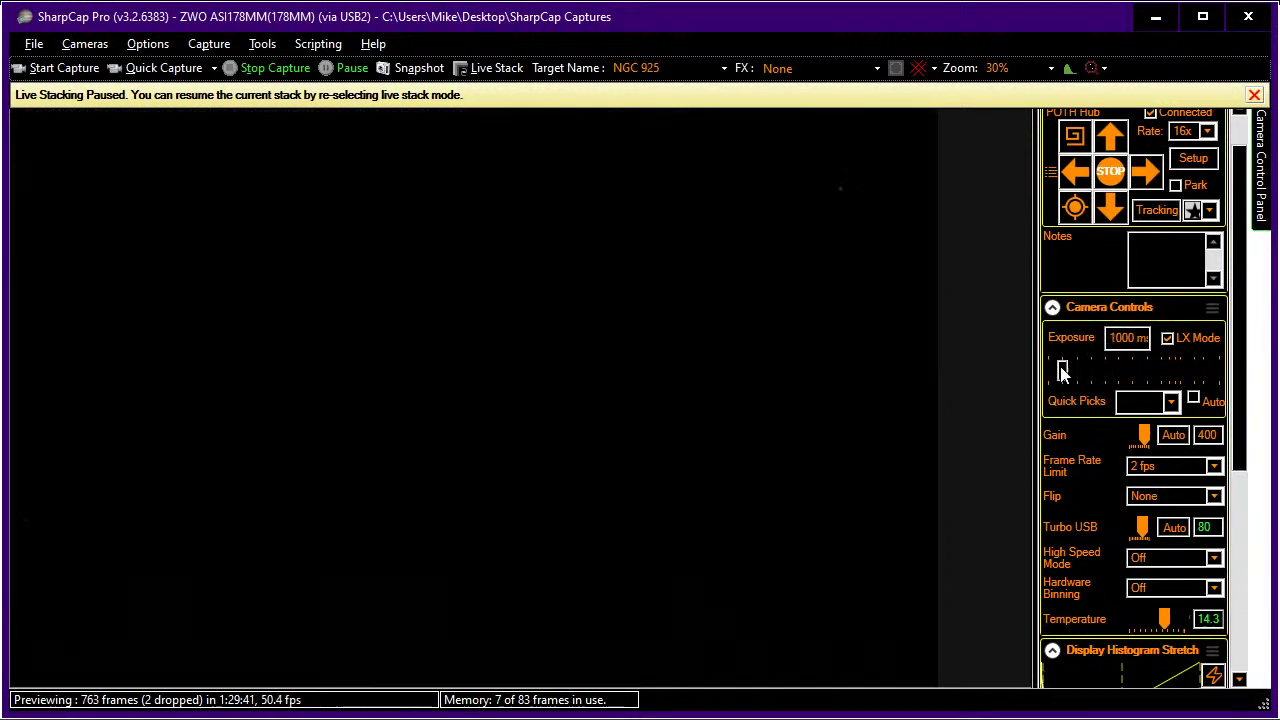
Switch to Stellarium, select the galaxy IC 167 and slew the telescope to it.
key("alt+Tab")
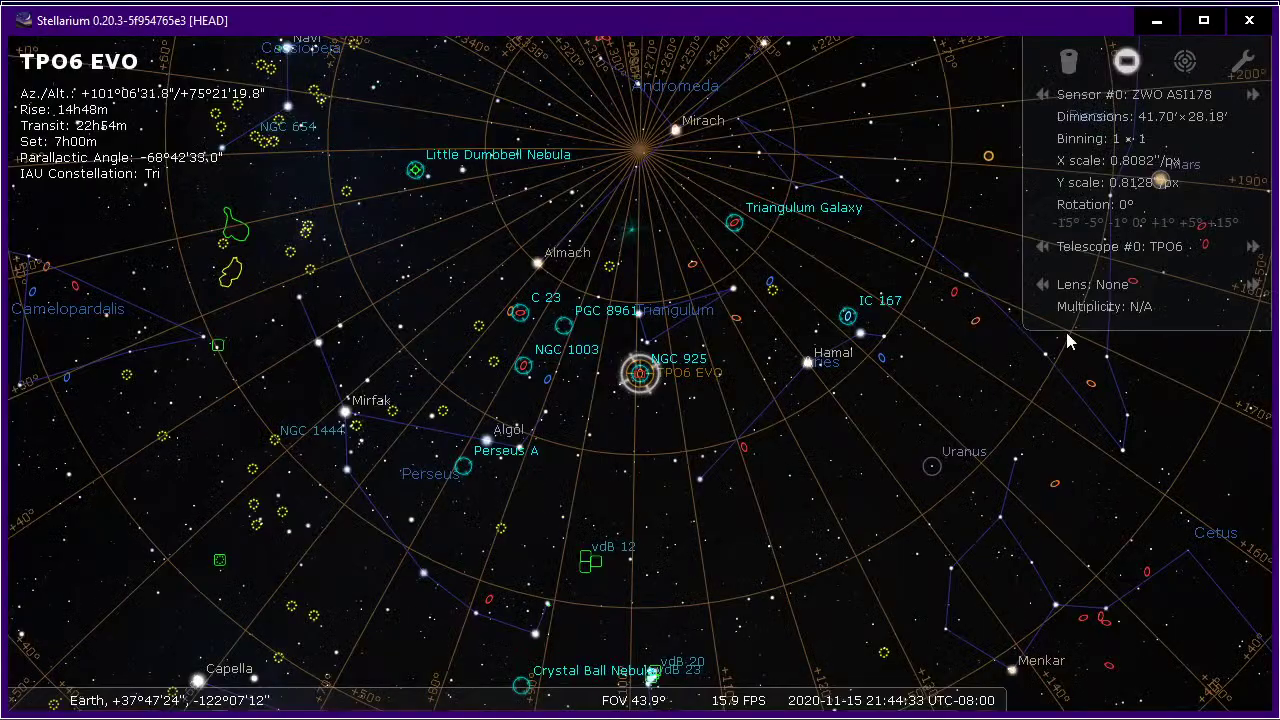
left_click(849, 318)
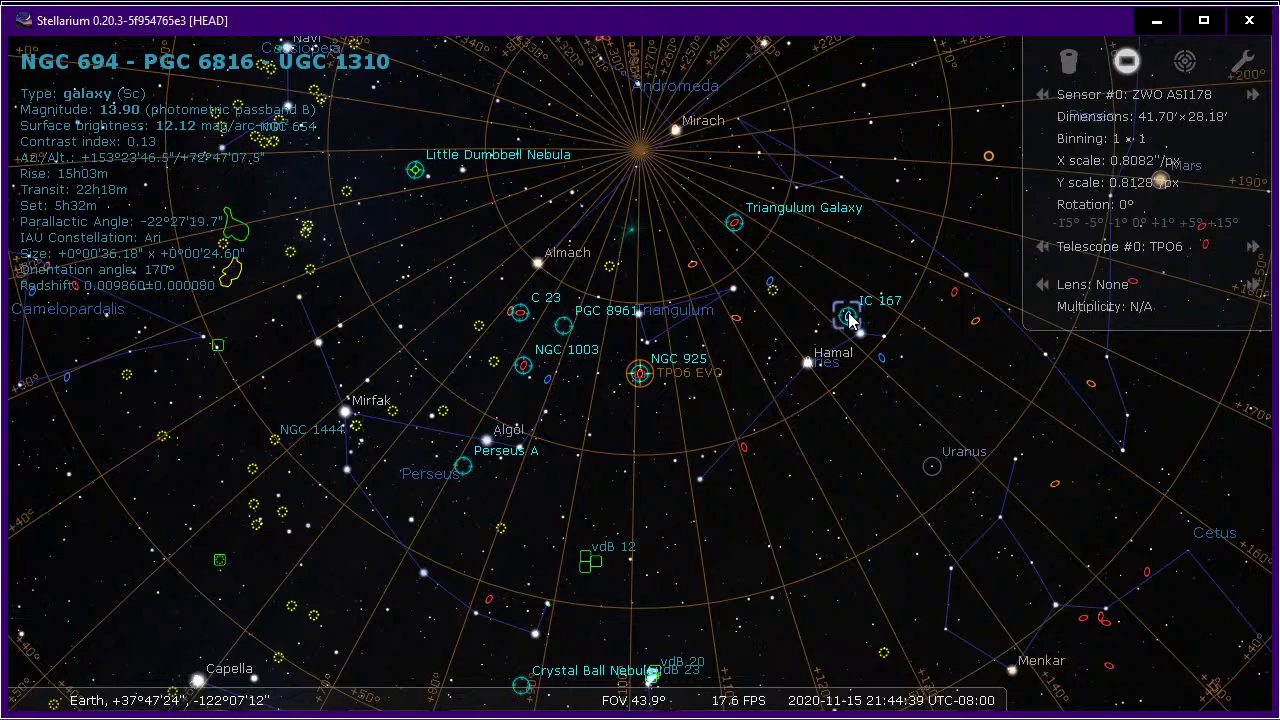
left_click(850, 320)
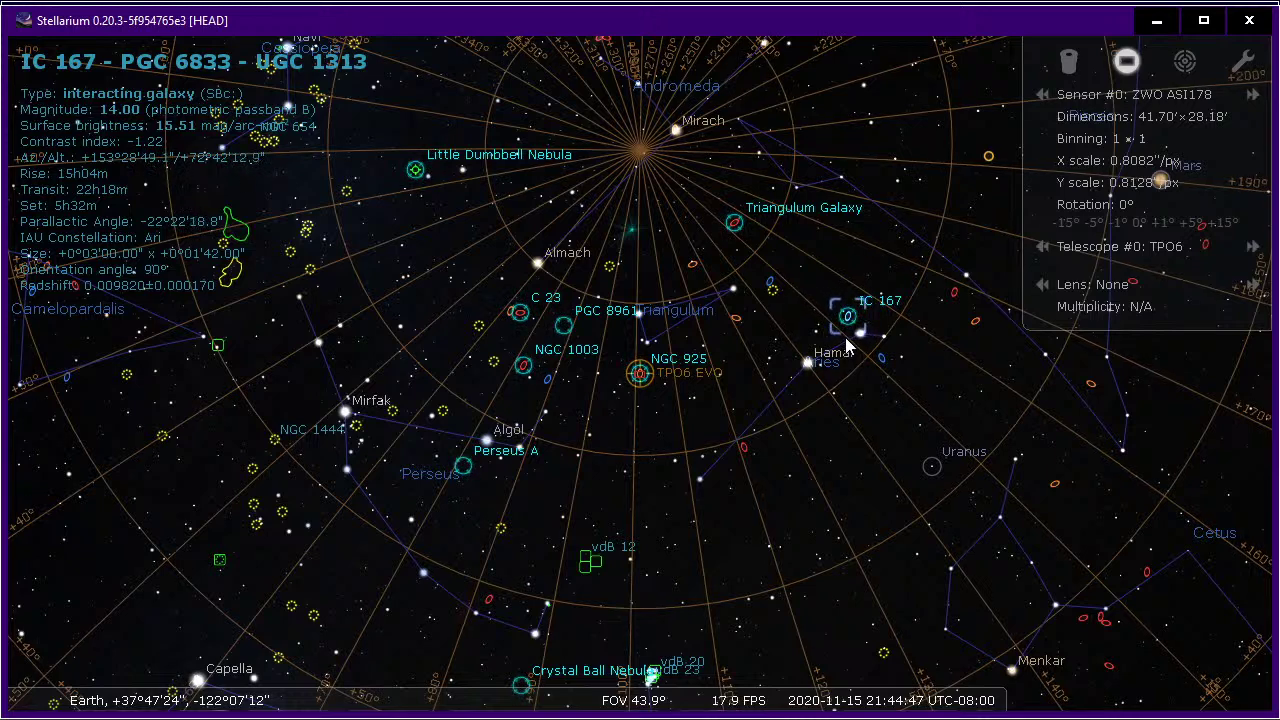
key("alt+b")
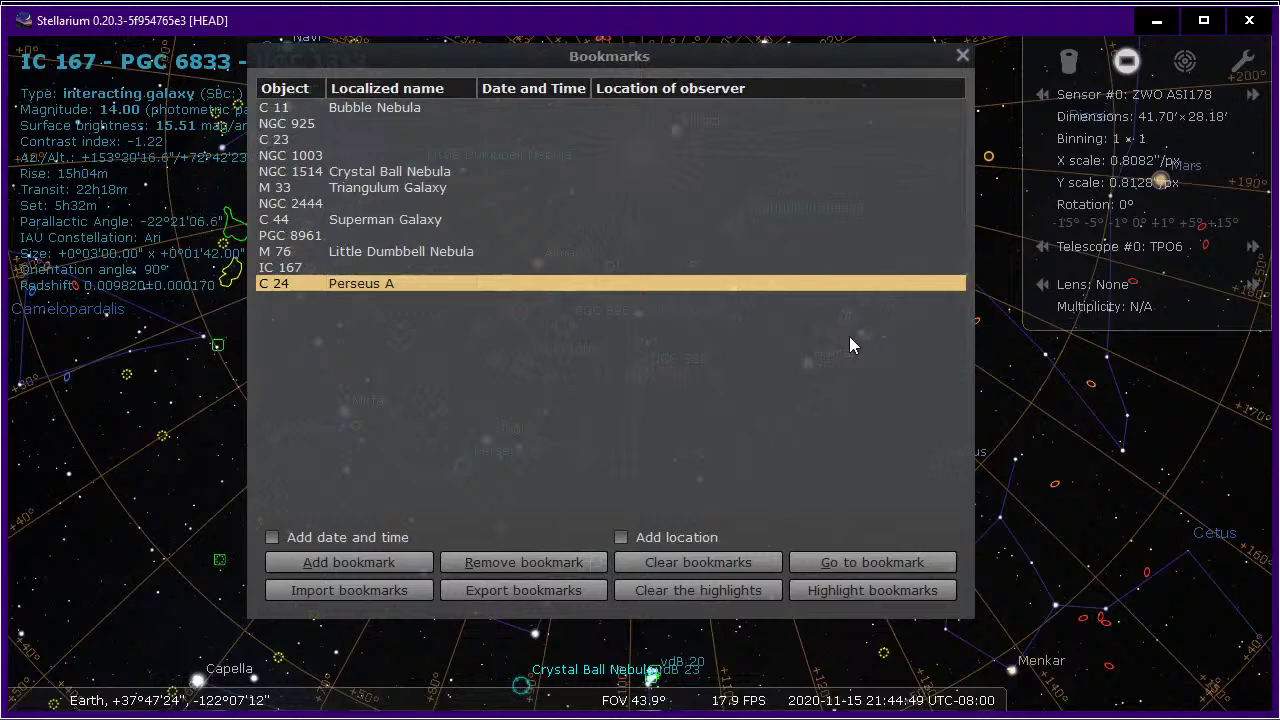
key("alt+b")
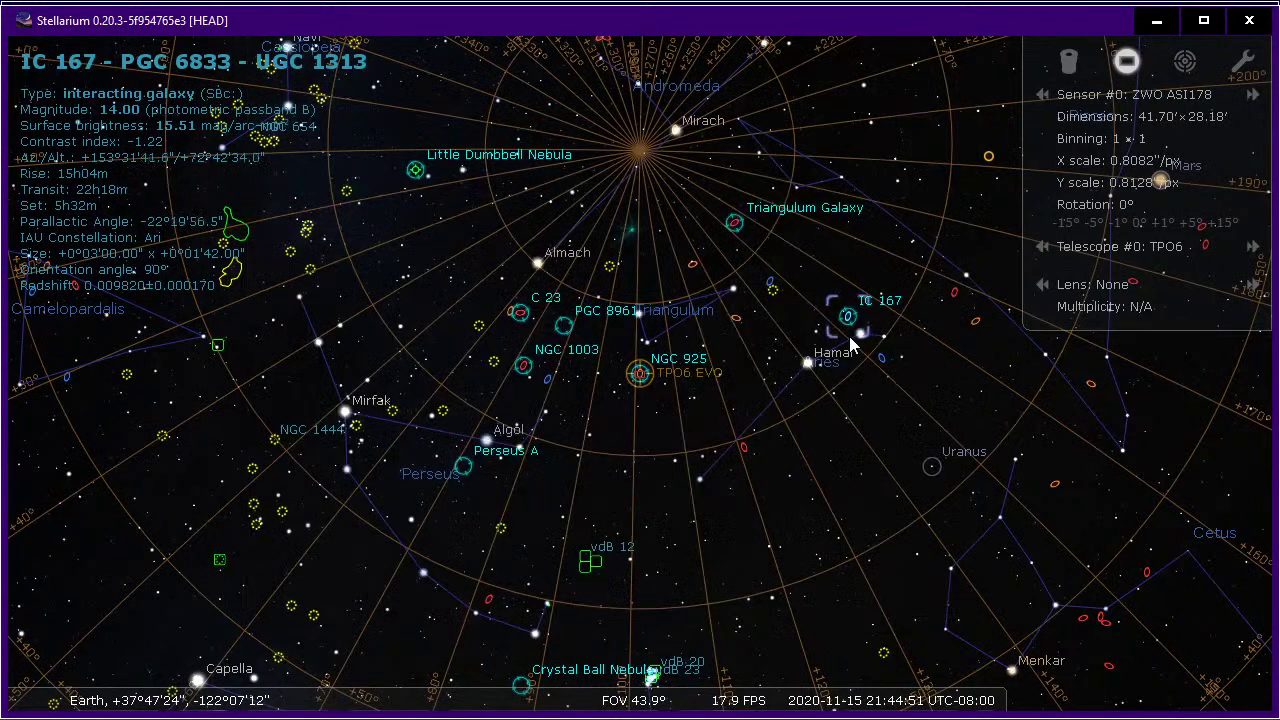
key("ctrl+1")
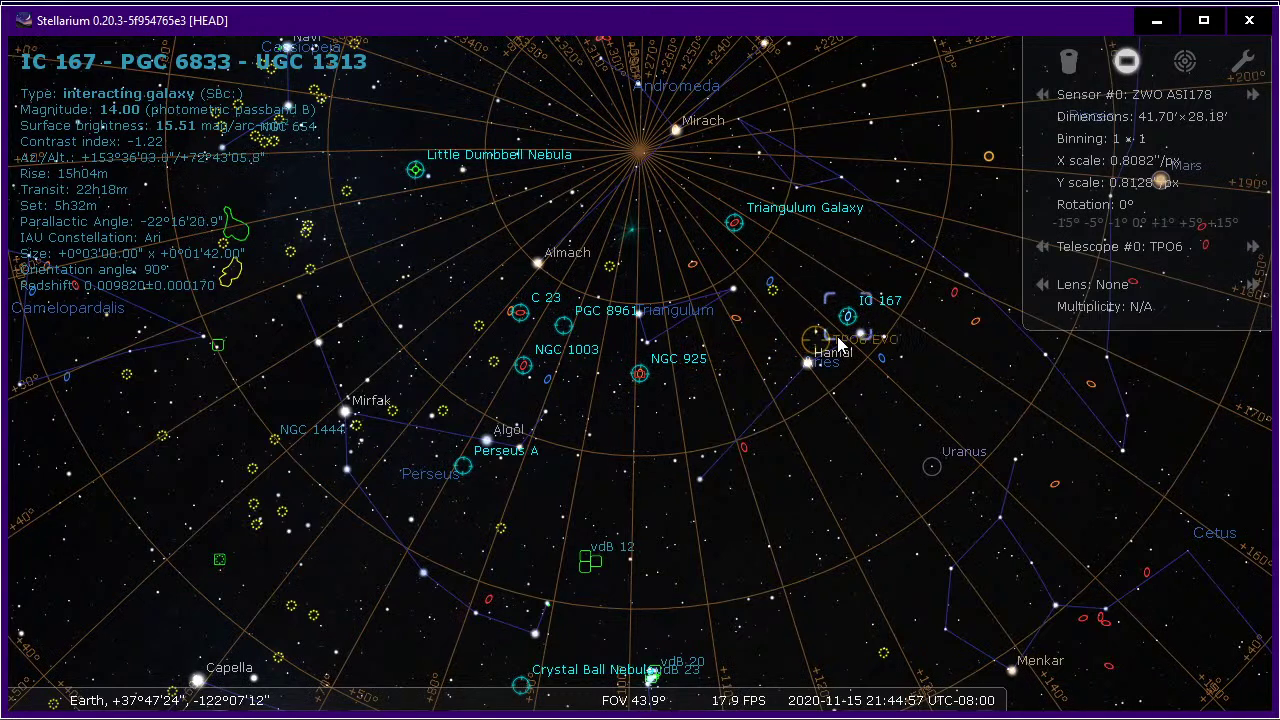
Zoom in on IC 167 in Stellarium and compare its sensor frame with the SharpCap camera preview.
key("alt+Tab")
key("alt+Tab")
key("slash")
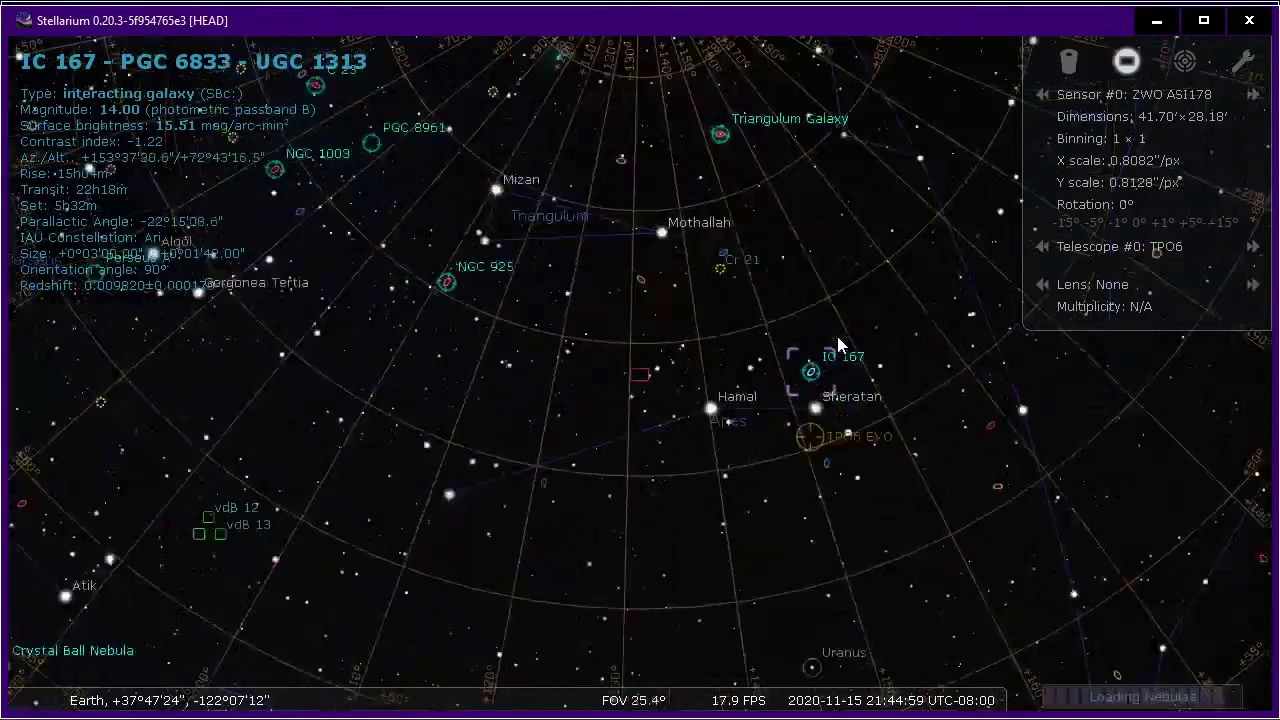
scroll(837, 336, "down", 4)
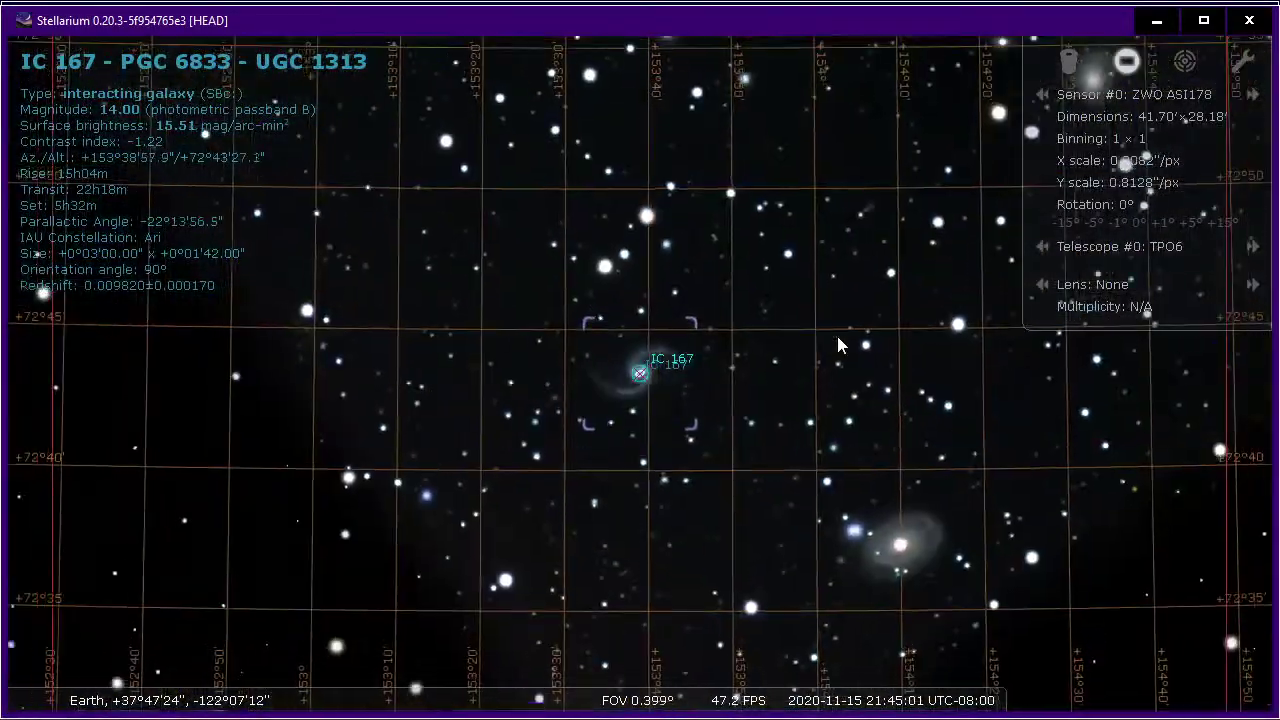
key("alt+Tab")
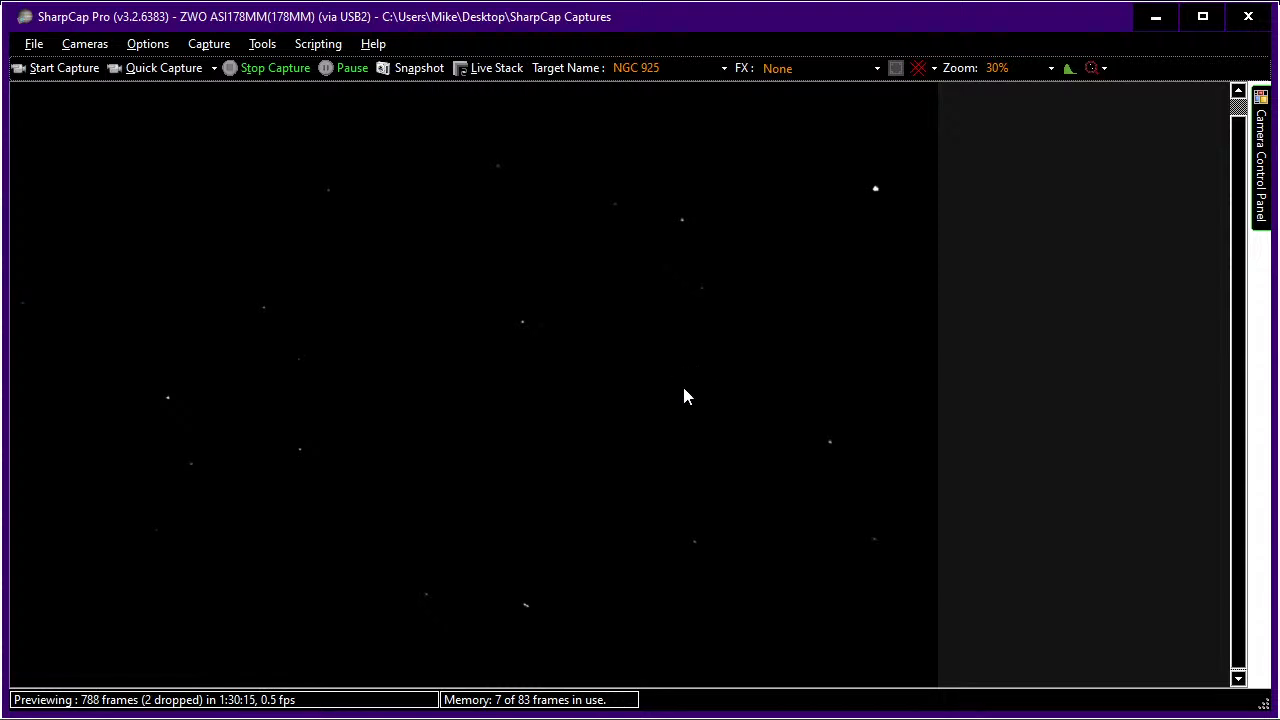
key("alt+Tab")
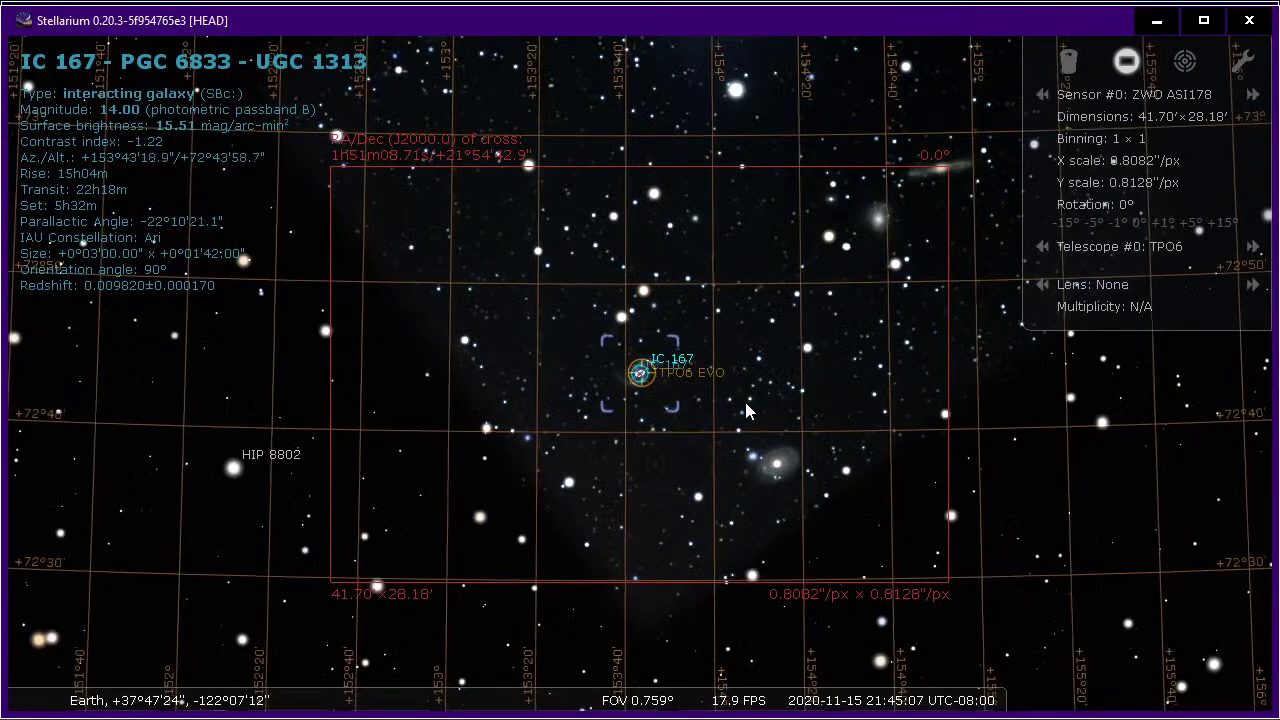
key("alt+Tab")
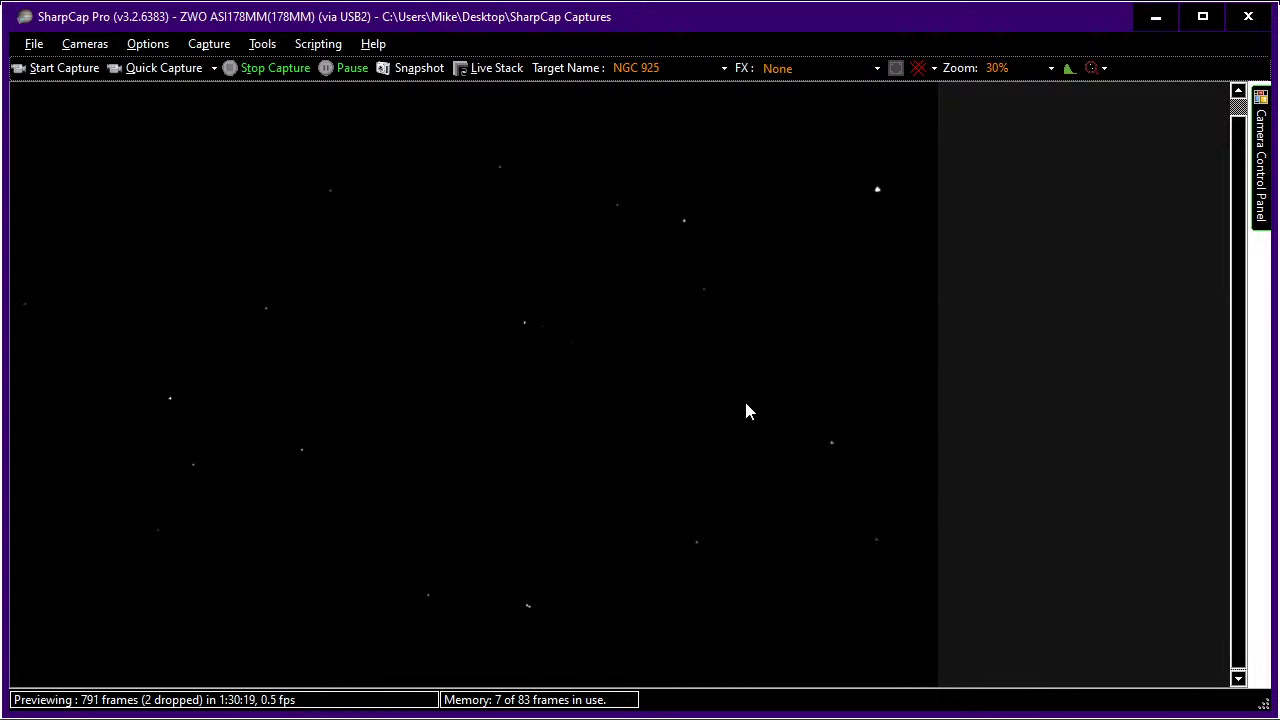
Auto-stretch the preview and try a 4-second exposure on the IC 167 field, returning the exposure to 1000 ms.
mouse_move(1262, 205)
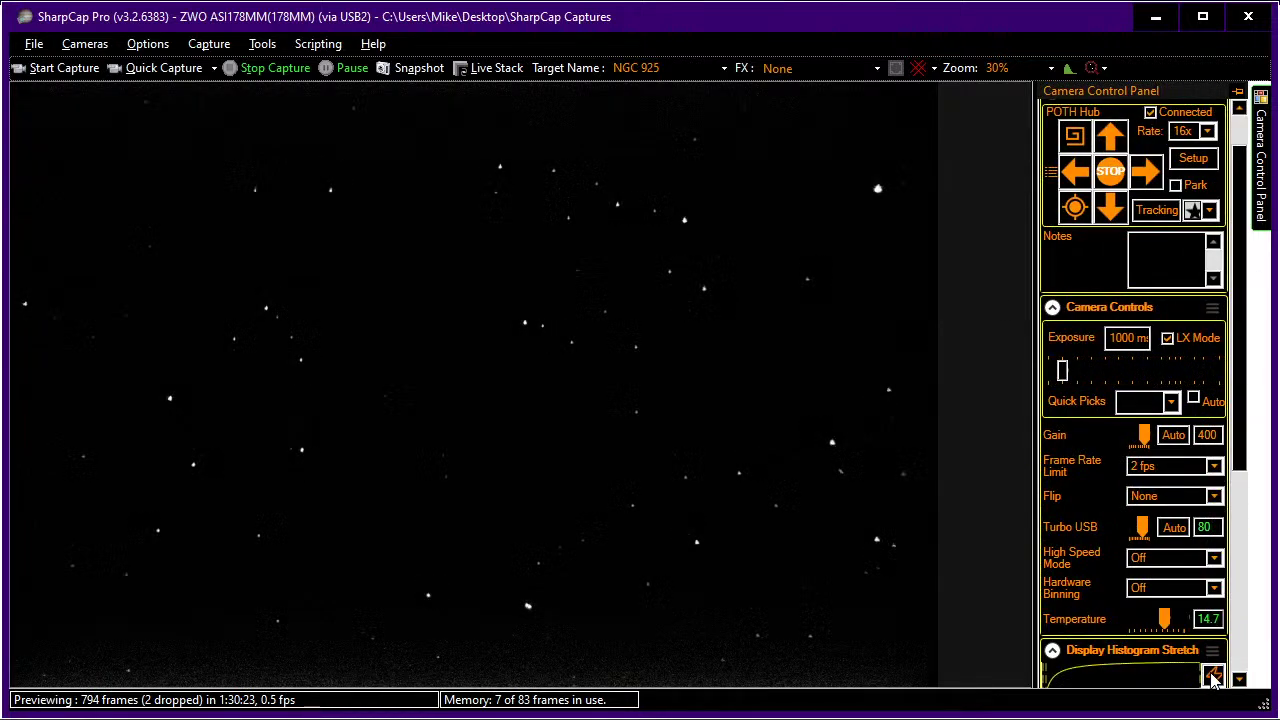
left_click(1164, 358)
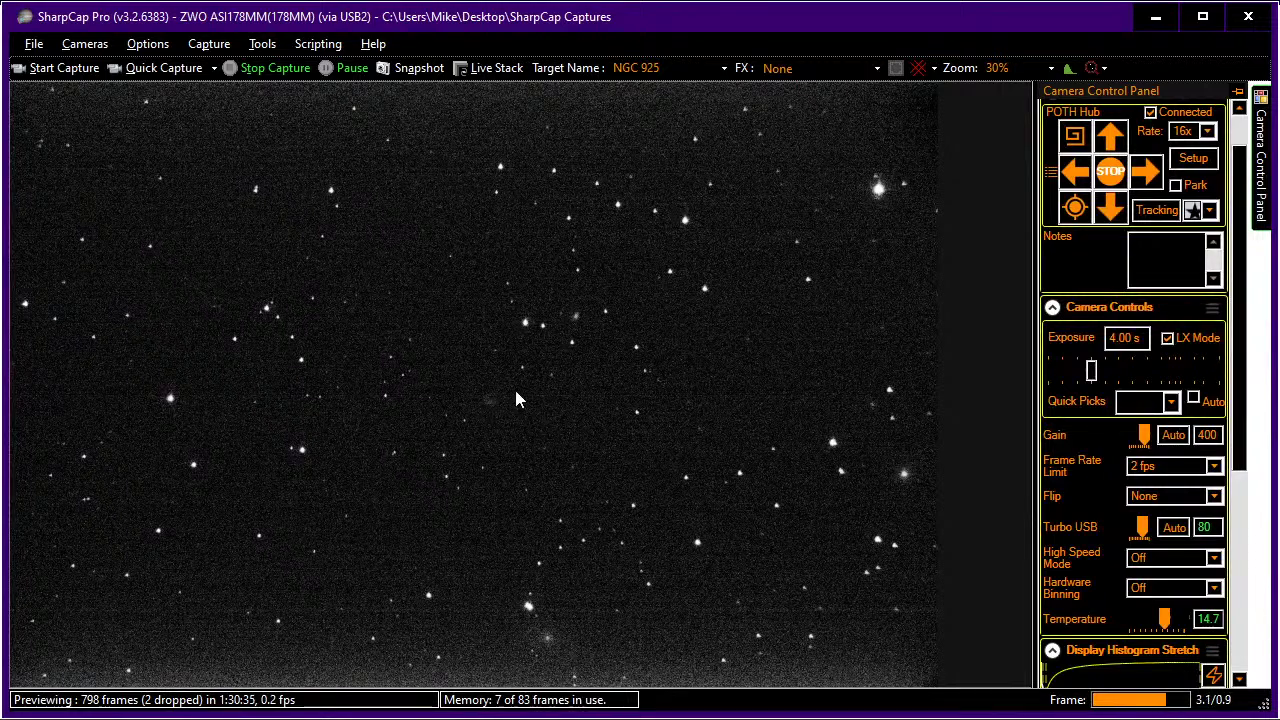
left_click(1063, 378)
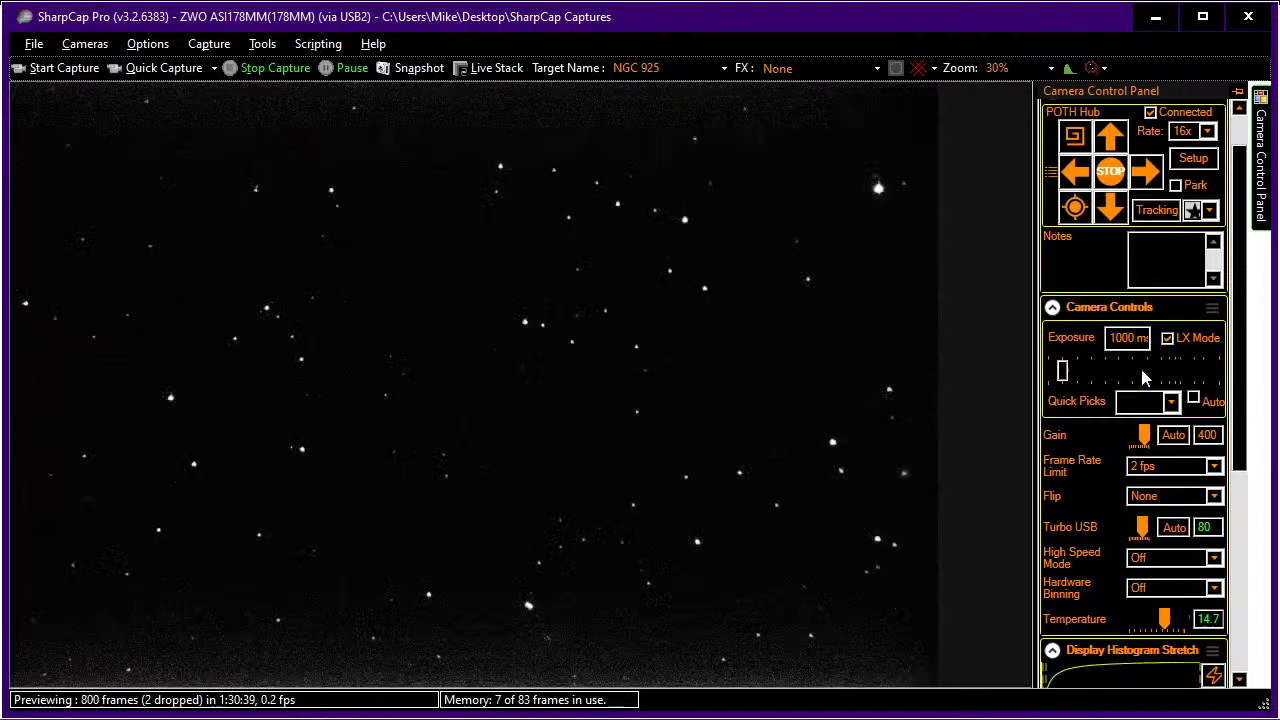
Set the camera exposure to 32 s and reset the display histogram stretch.
left_click(1143, 377)
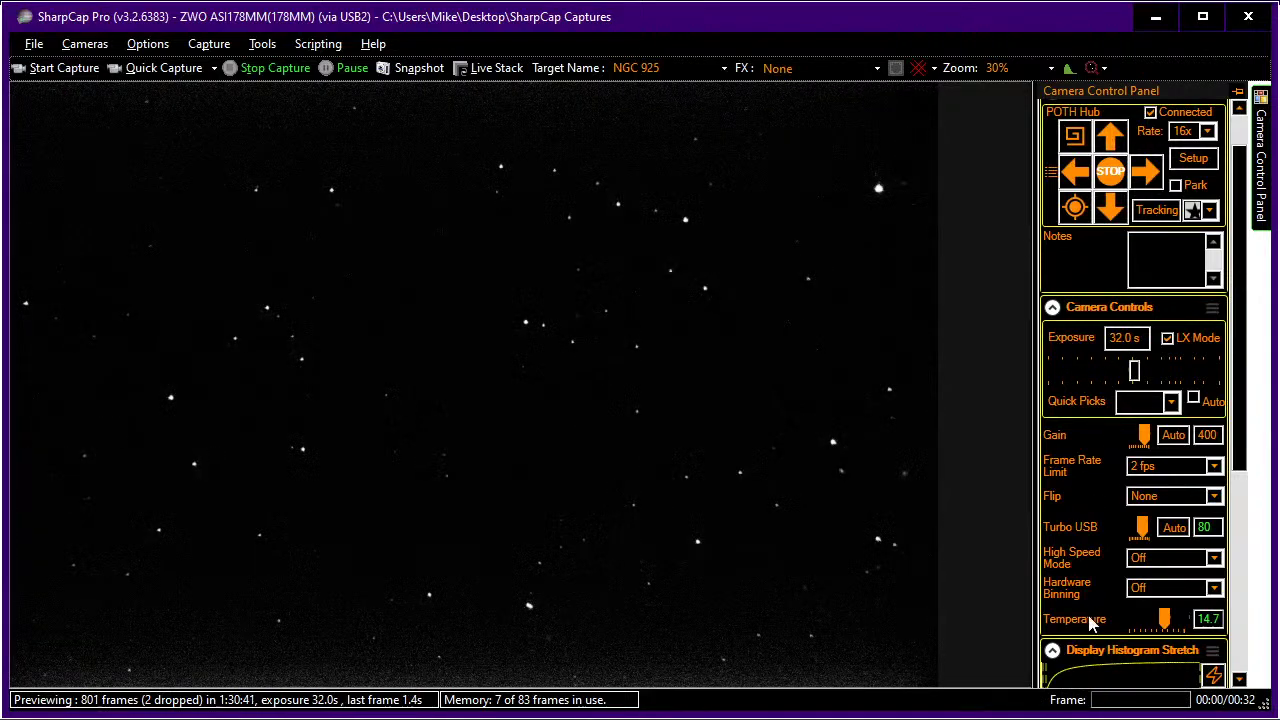
scroll(1092, 622, "down", 3)
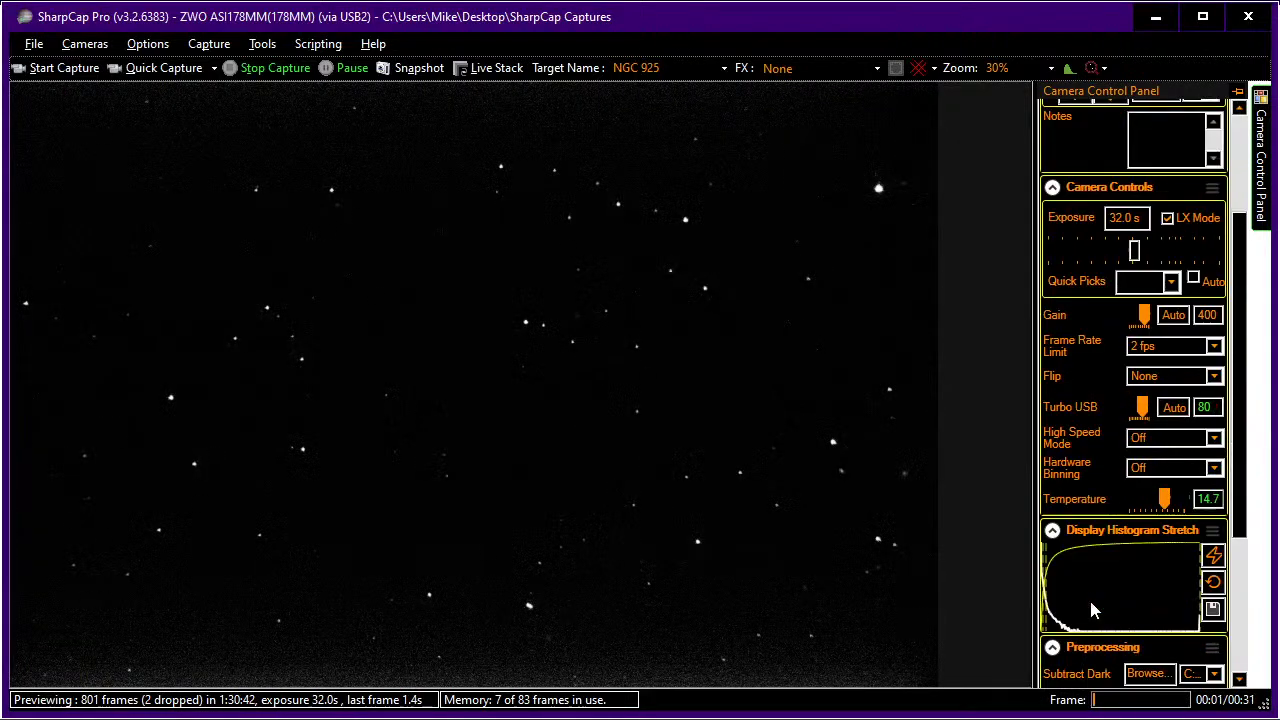
left_click(1214, 585)
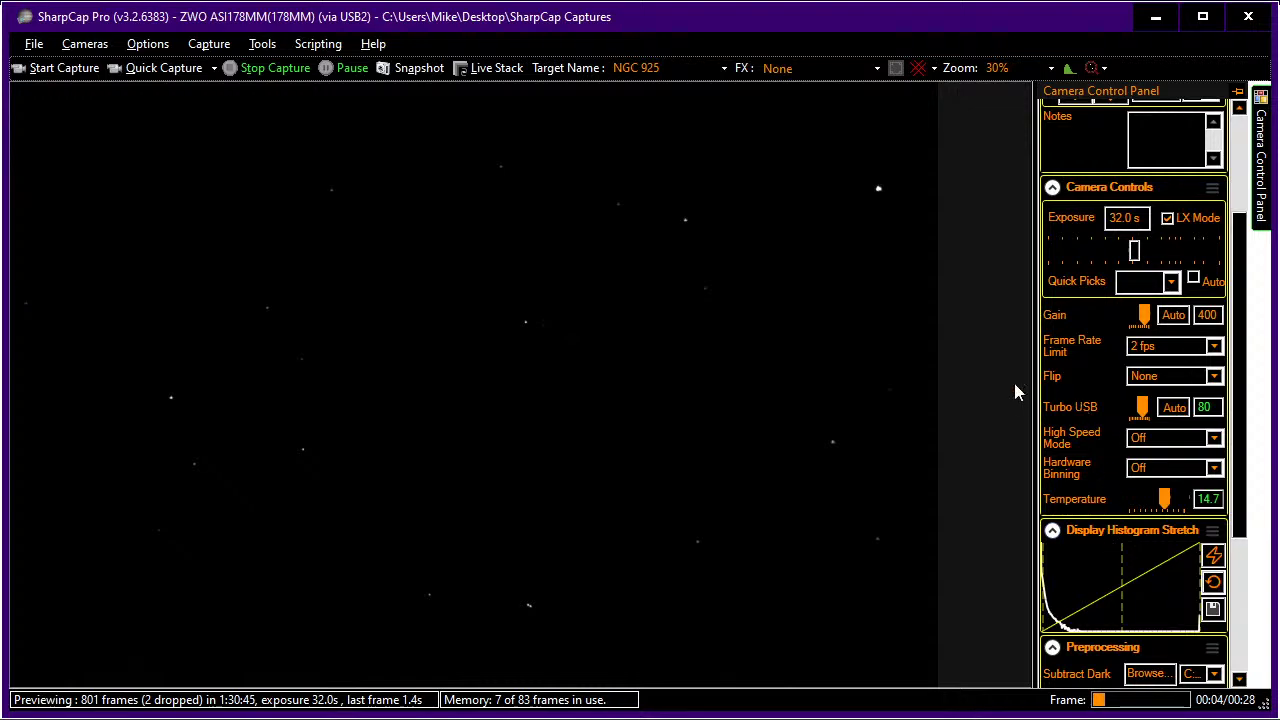
Check the target's designation in Stellarium and set SharpCap's target name to IC 167.
key("alt+Tab")
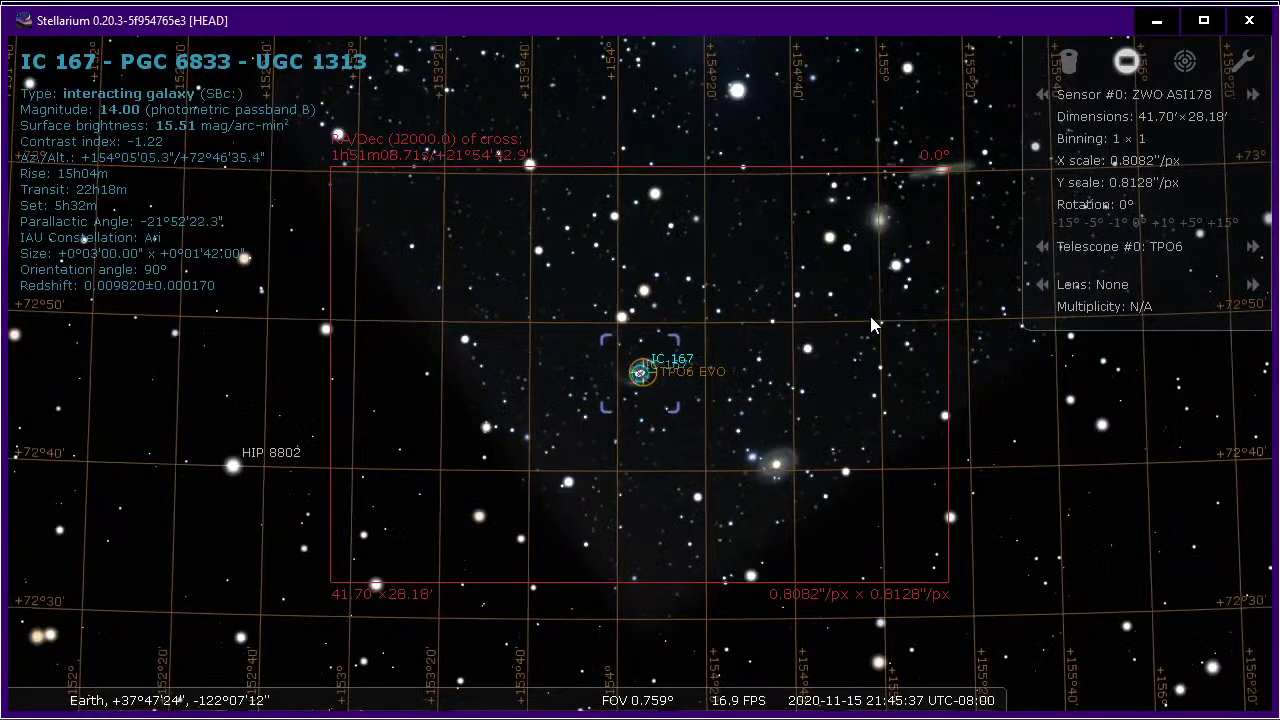
key("alt+Tab")
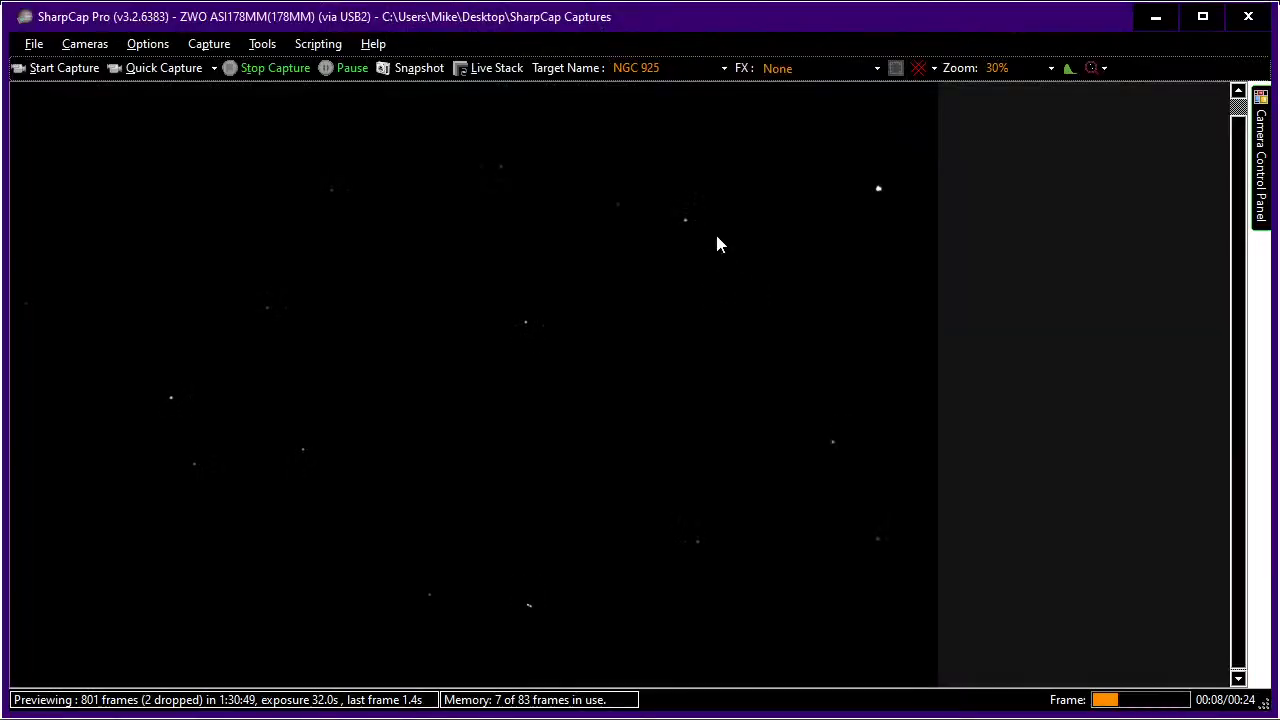
left_click(636, 67)
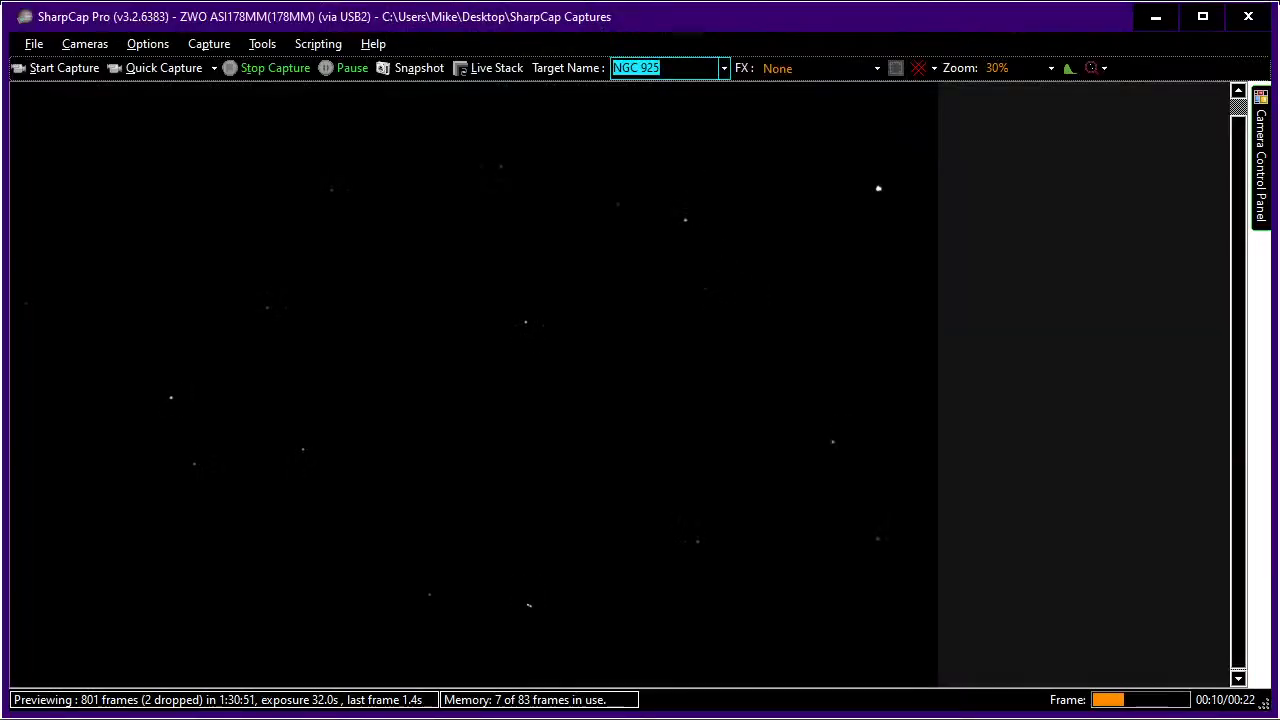
key("BackSpace")
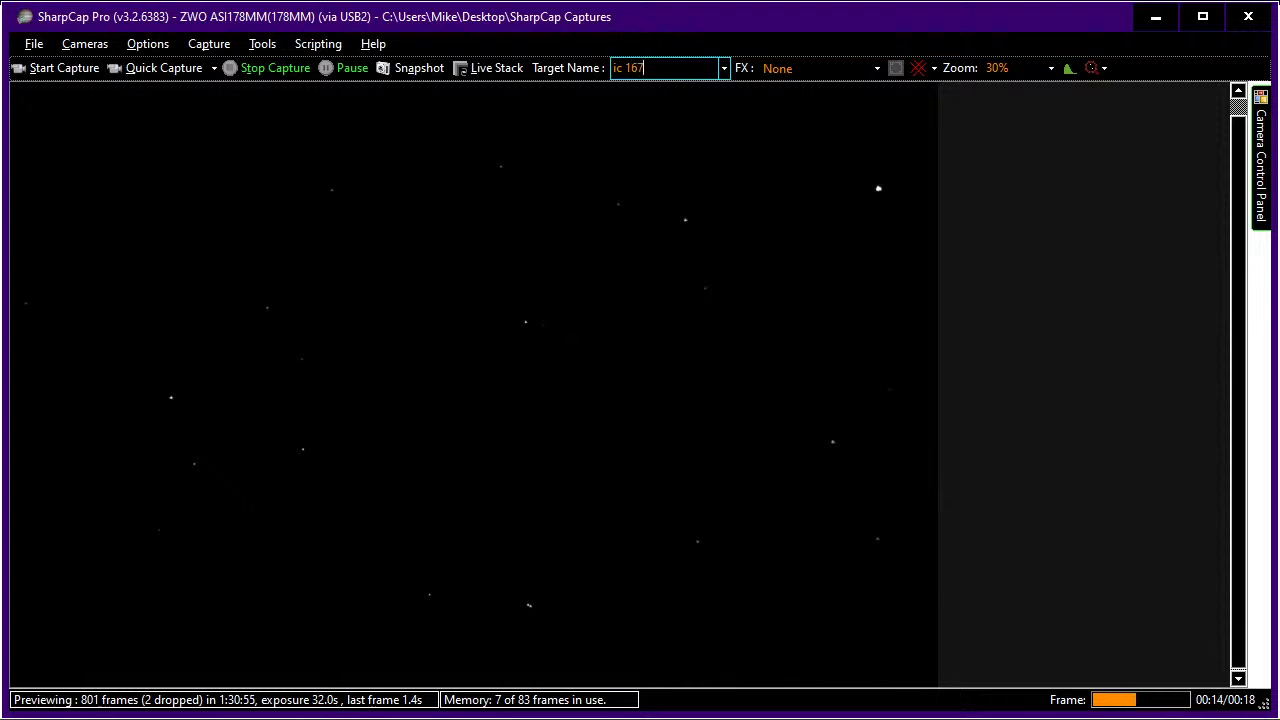
key("Return")
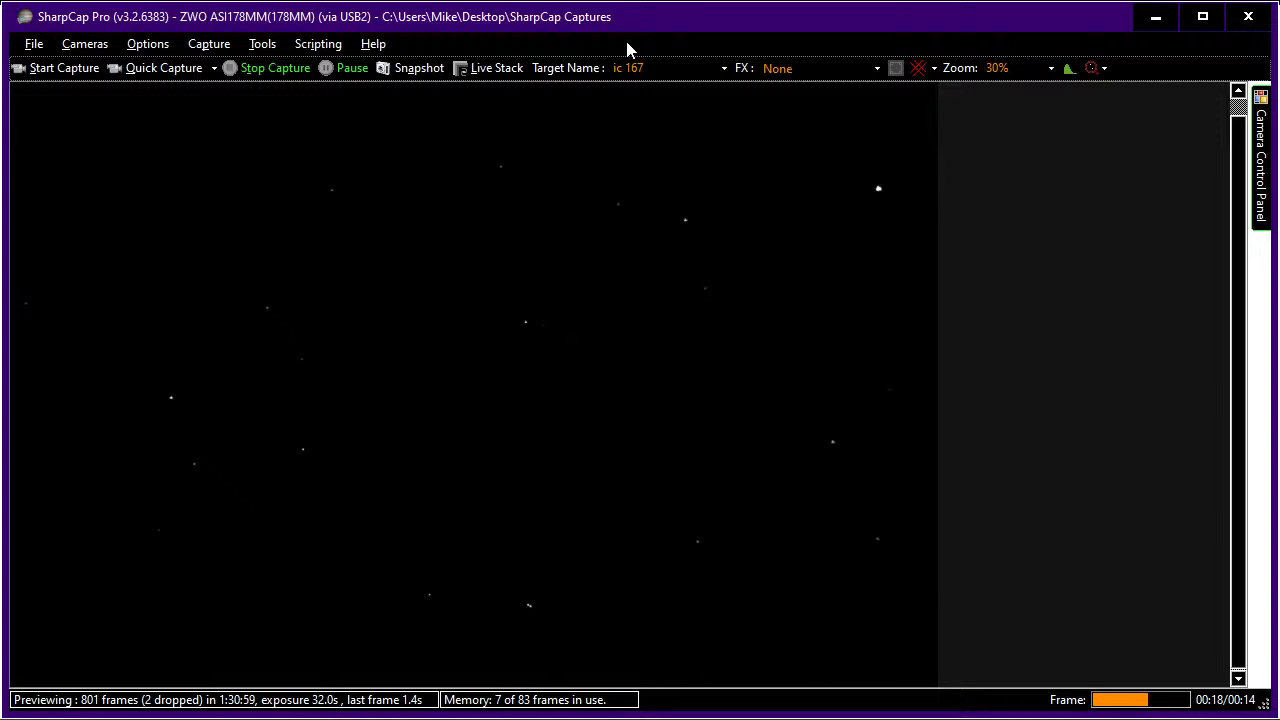
left_click(640, 68)
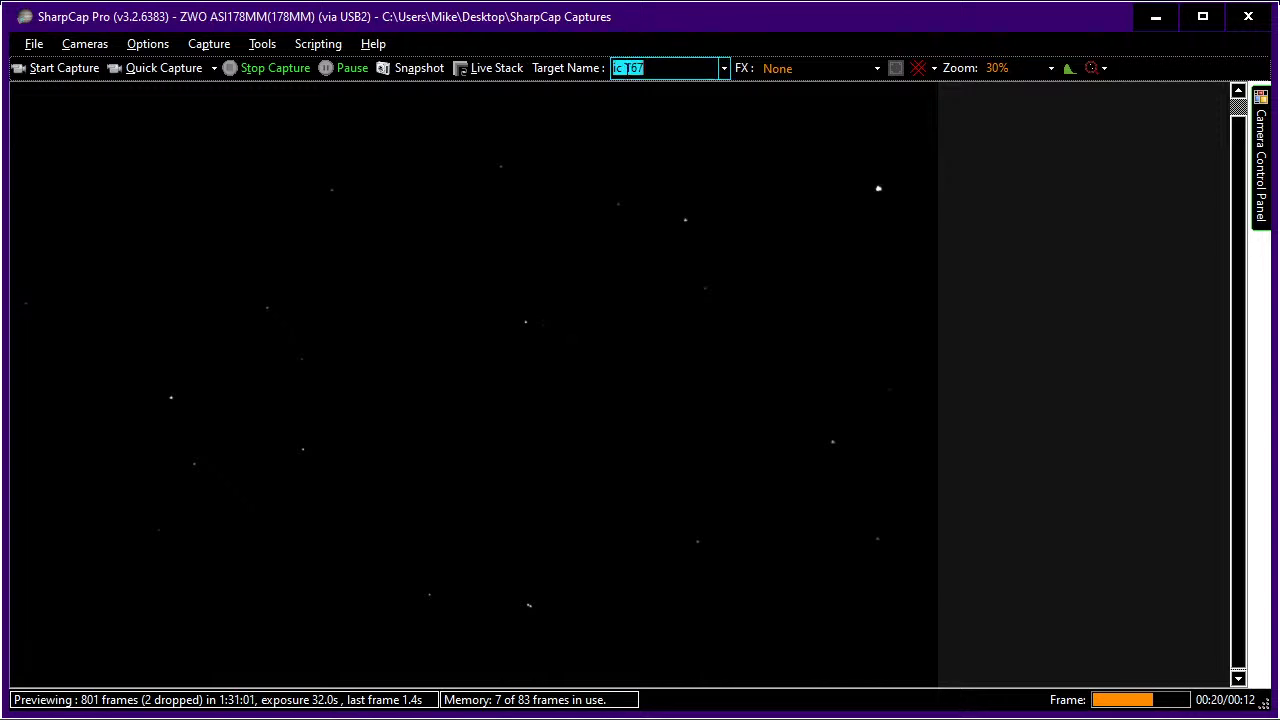
key("BackSpace")
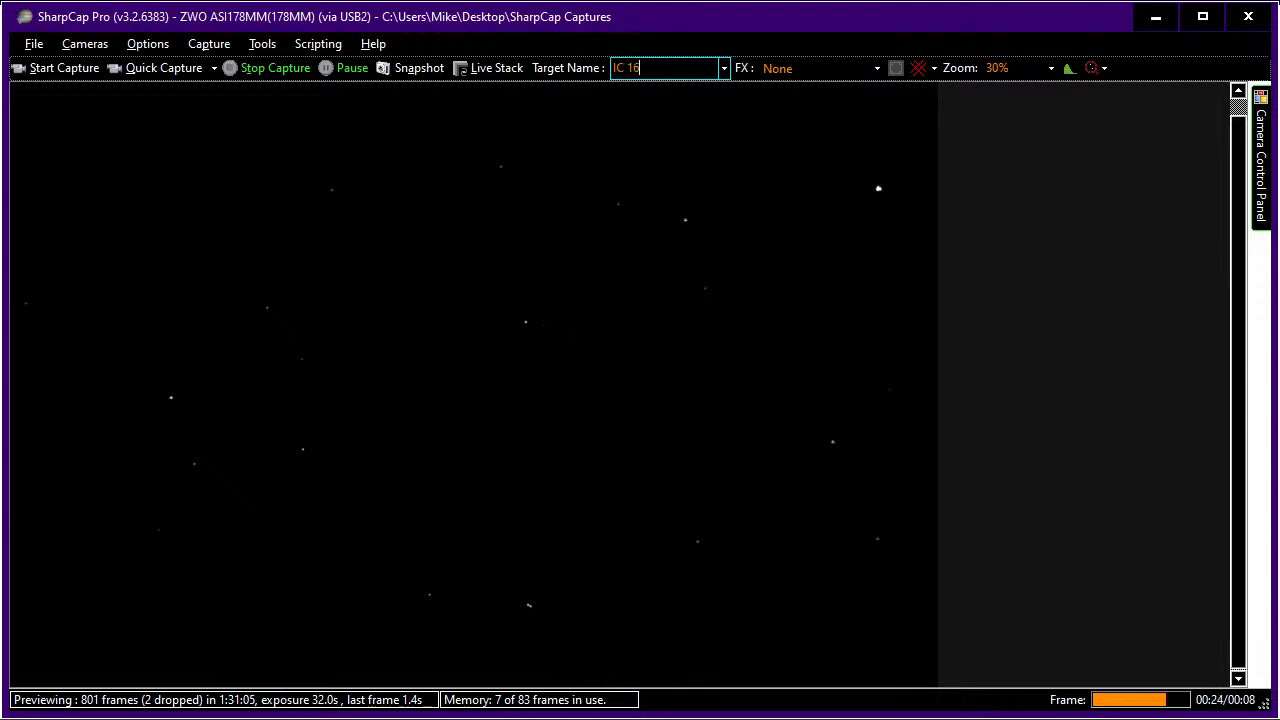
key("Tab")
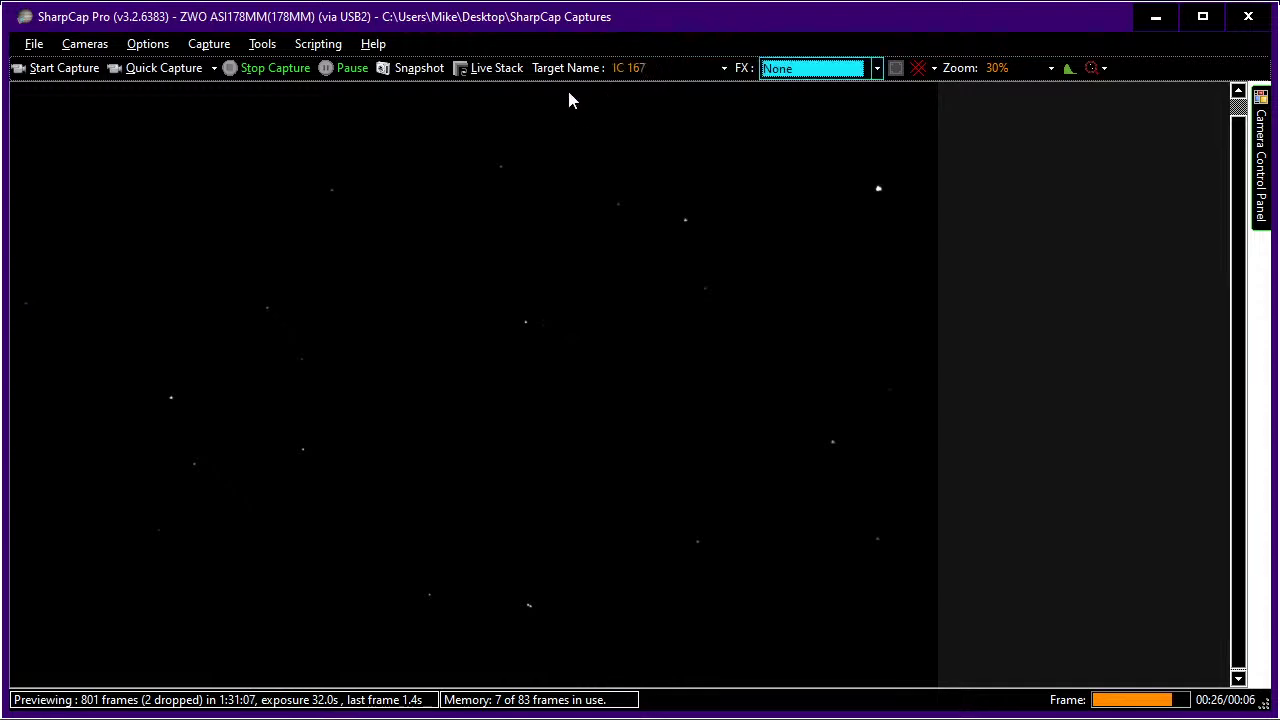
Reopen live stacking, clear the NGC 925 stack to start one for IC 167, and collapse the live stack settings.
left_click(490, 68)
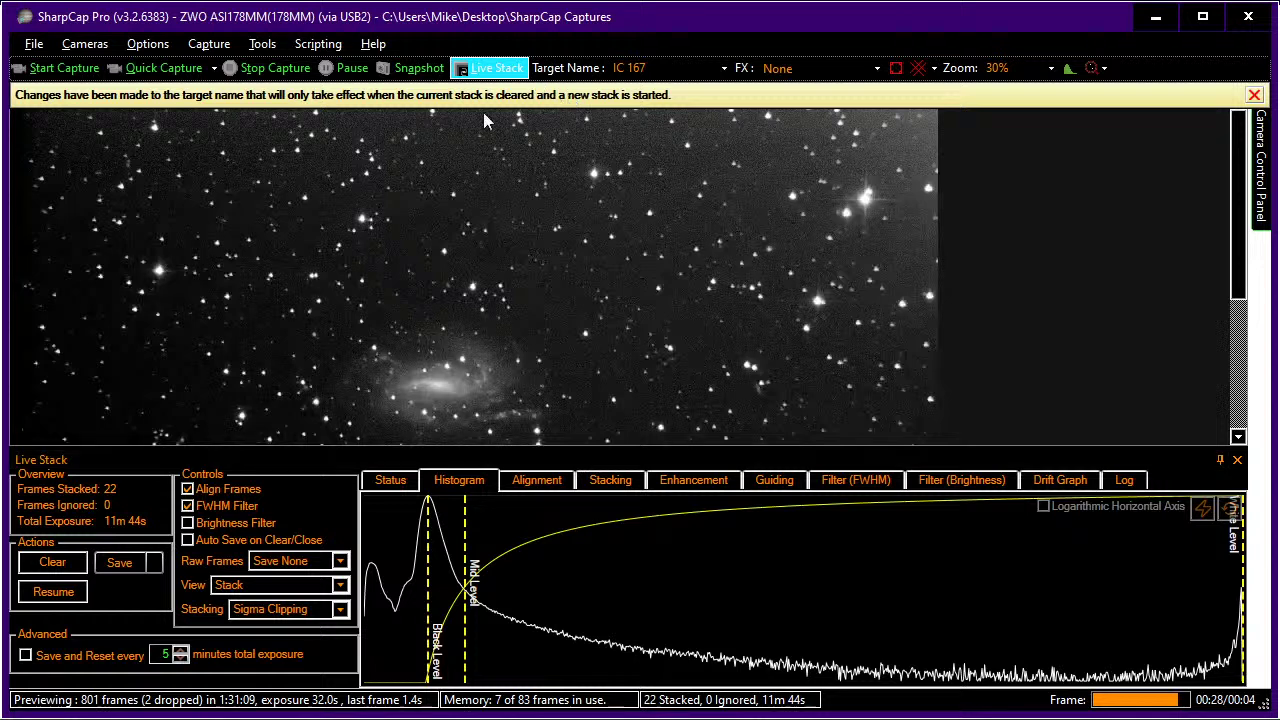
left_click(54, 564)
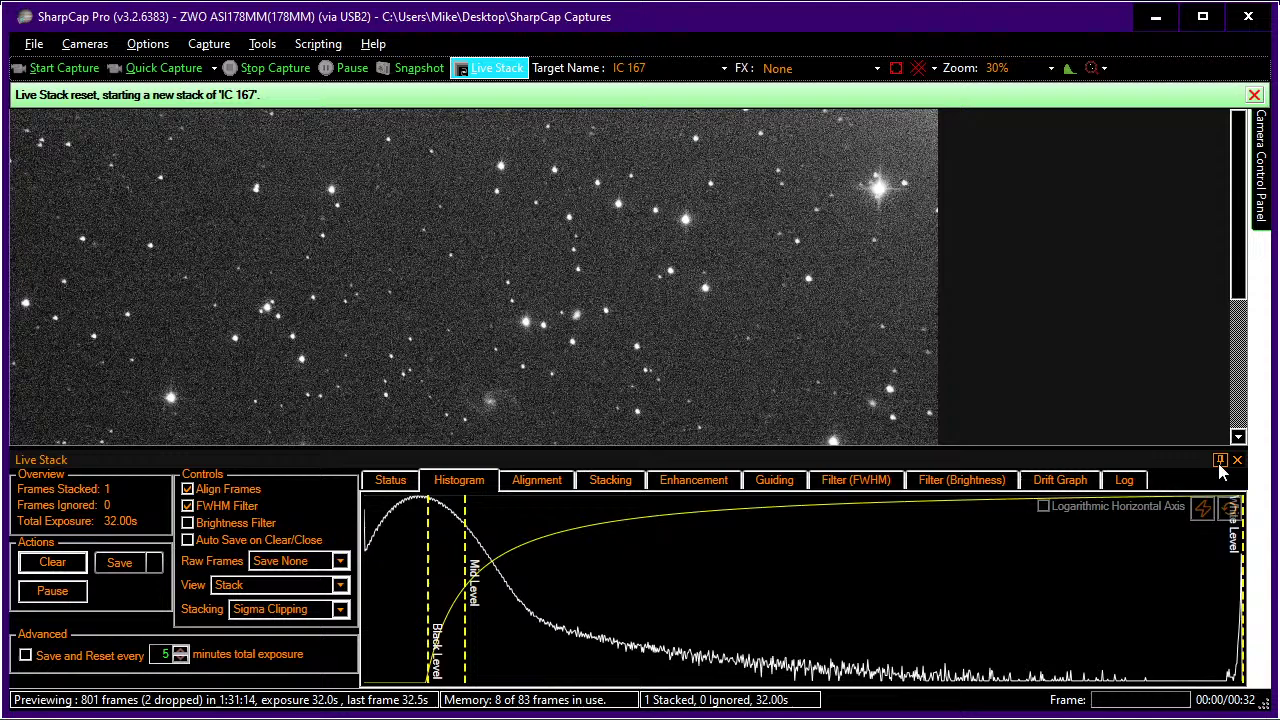
left_click(1220, 460)
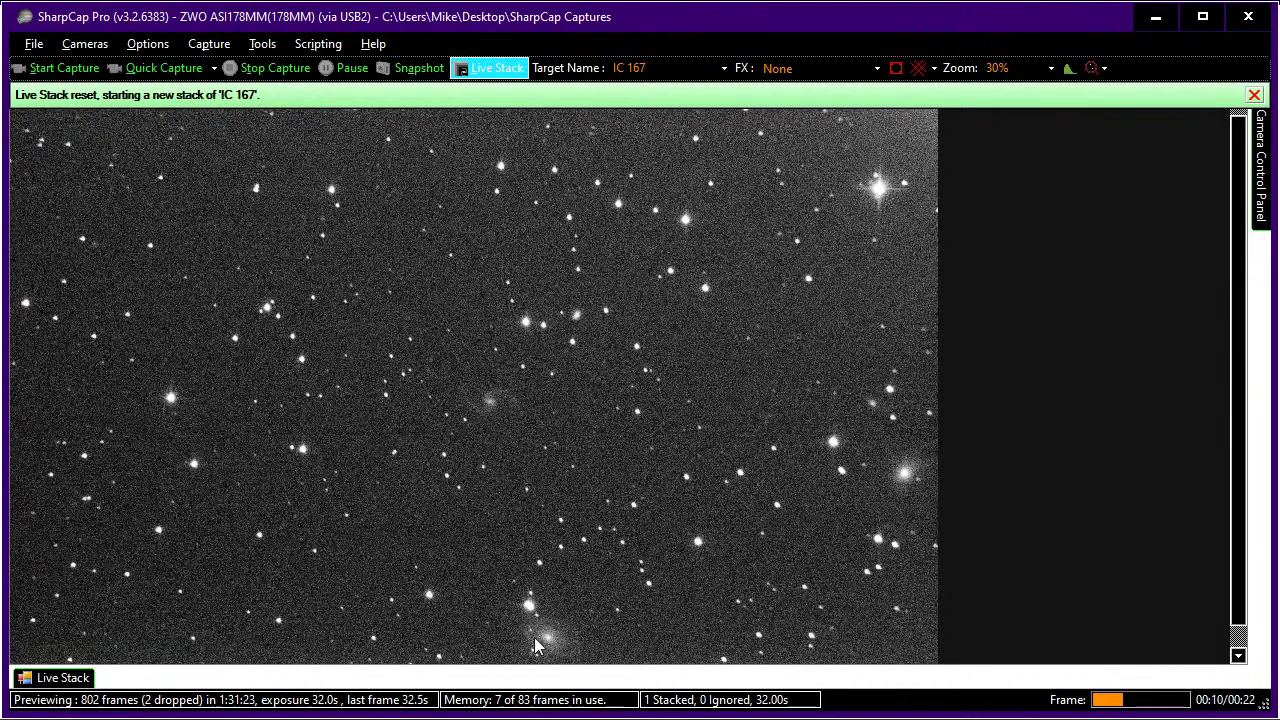
Compare the IC 167 live stack in SharpCap with the Stellarium chart of the same field to identify the galaxies in it.
scroll(730, 520, "down", 1)
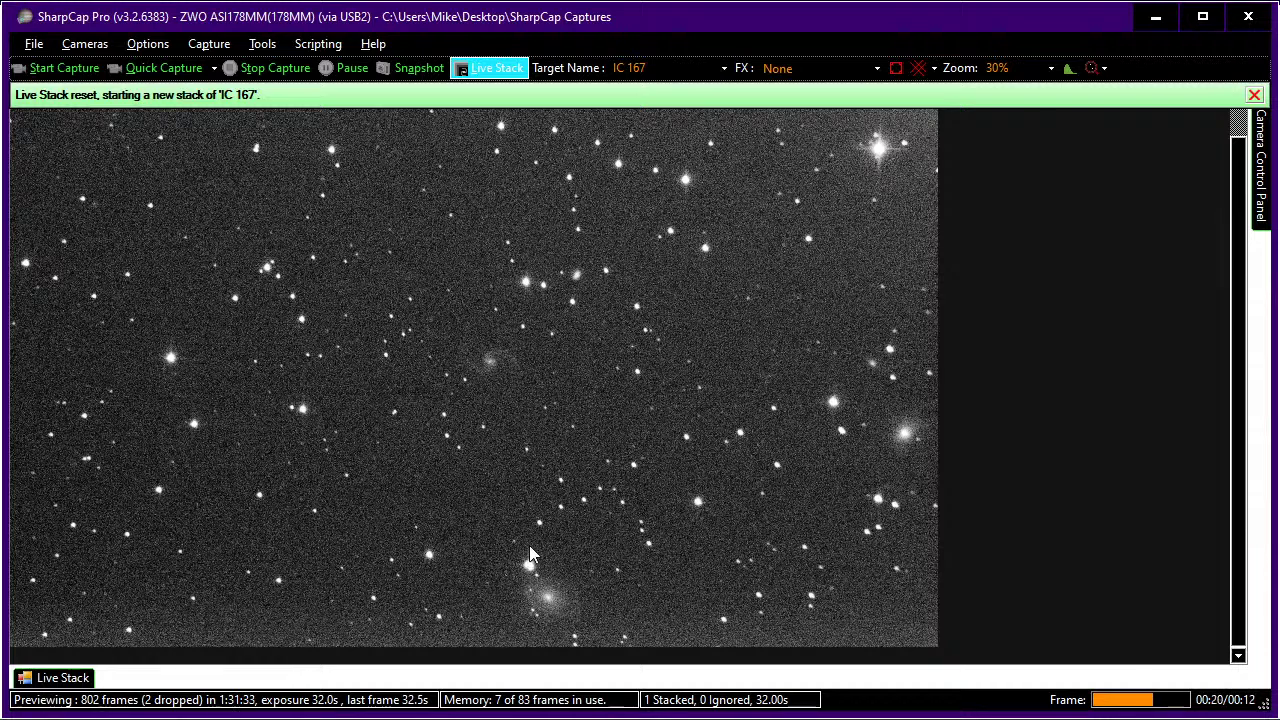
key("alt+Tab")
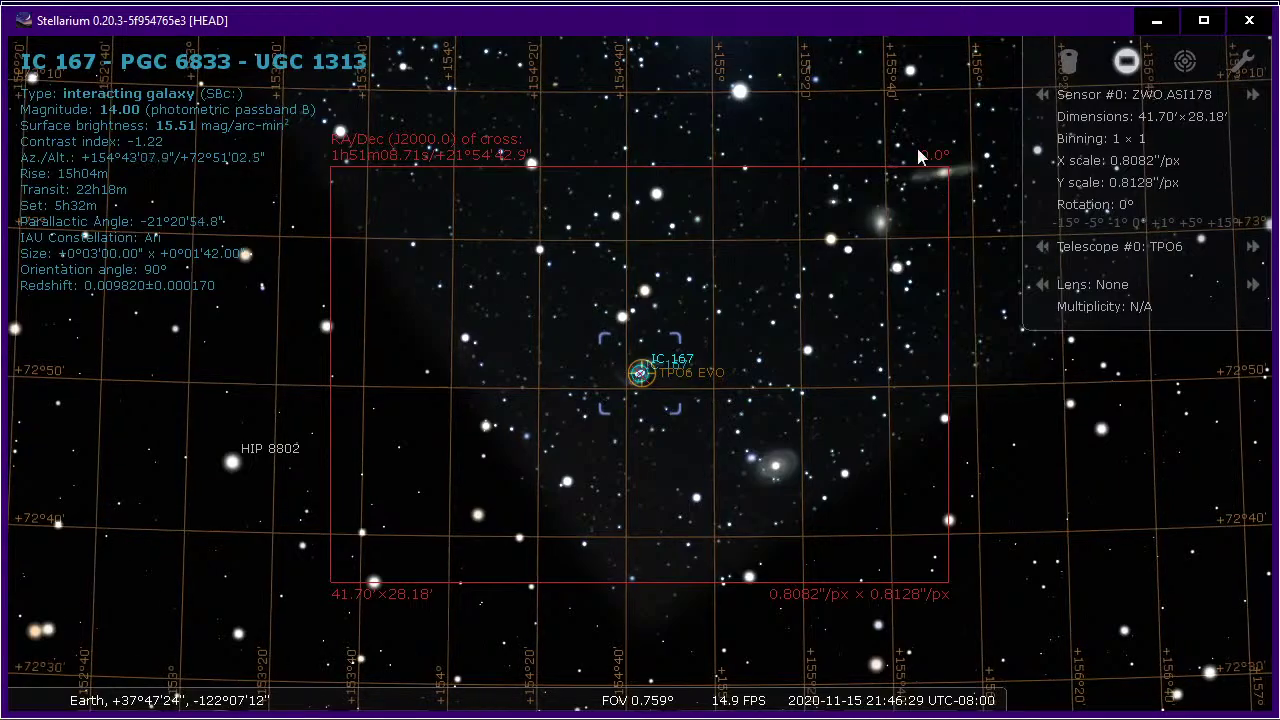
key("alt+Tab")
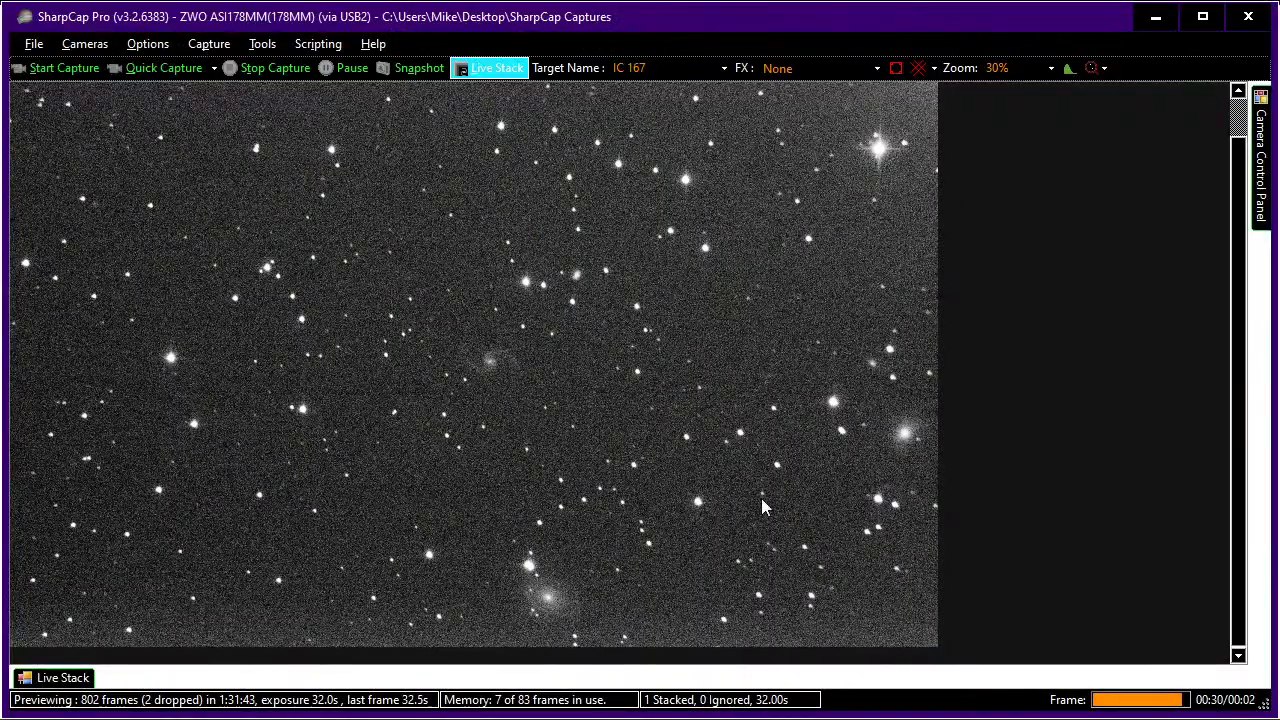
key("alt+Tab")
key("alt+Tab")
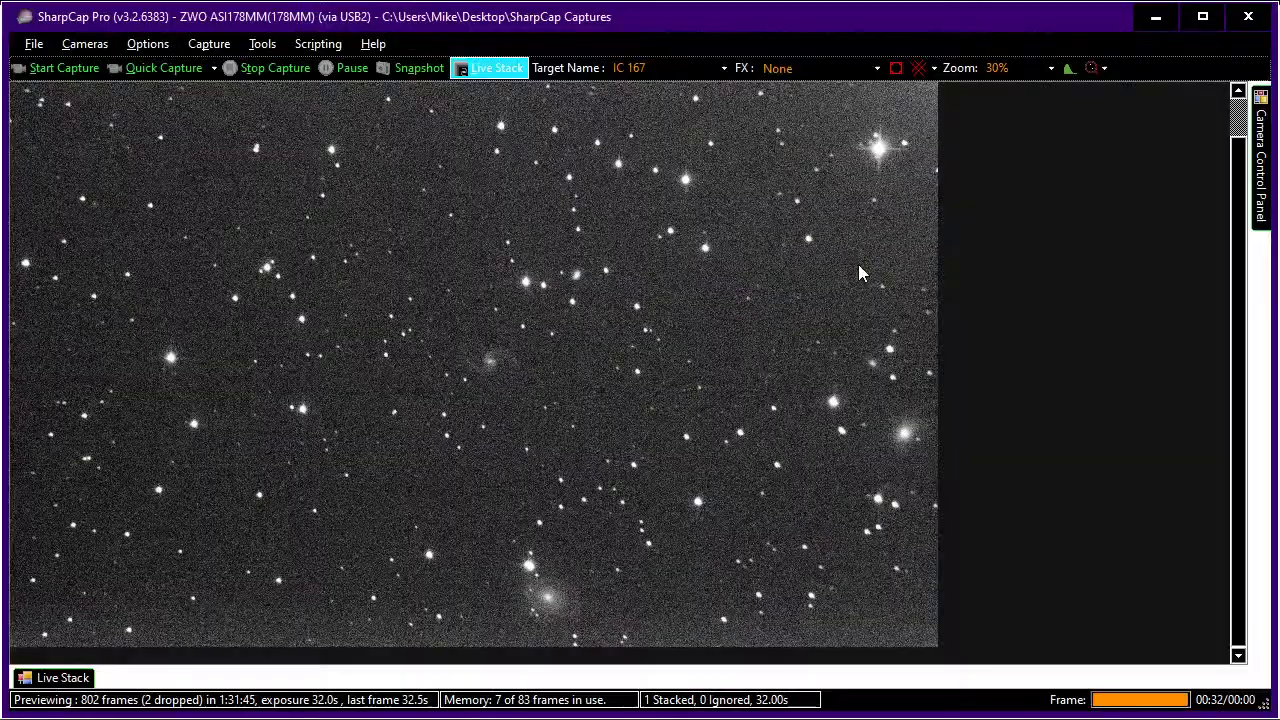
key("alt+Tab")
key("alt+Tab")
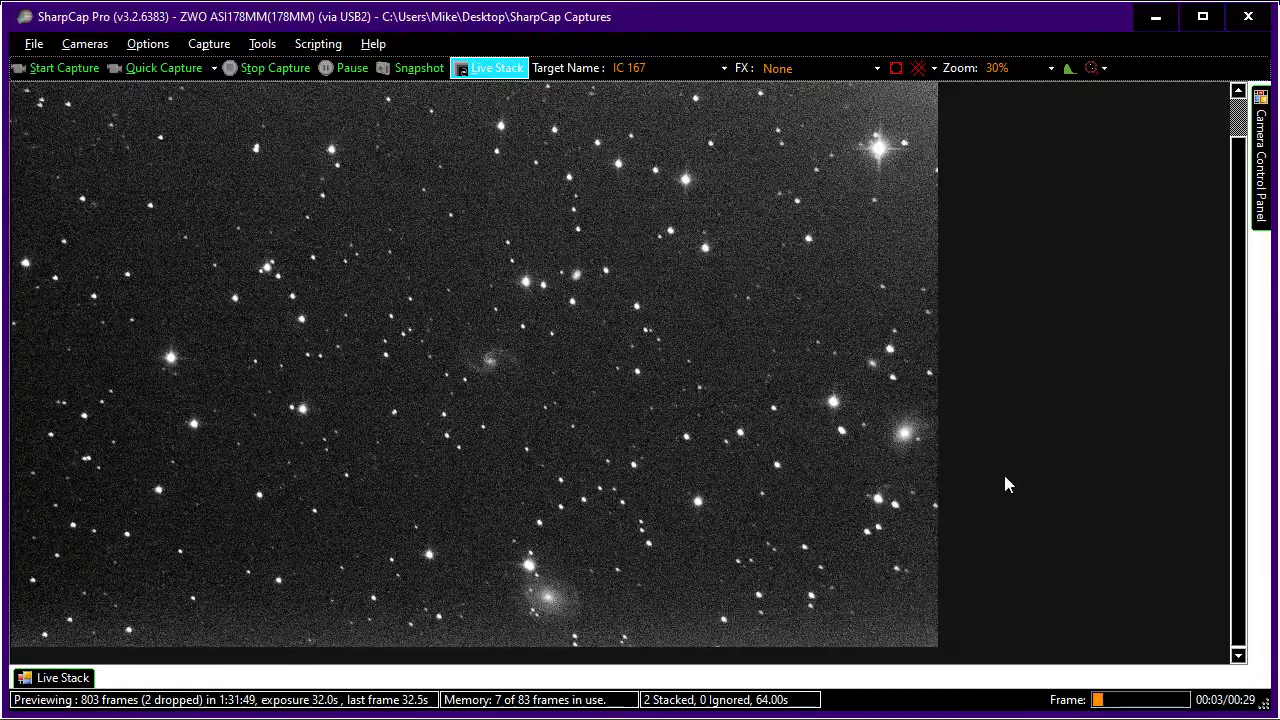
key("alt+Tab")
key("alt+Tab")
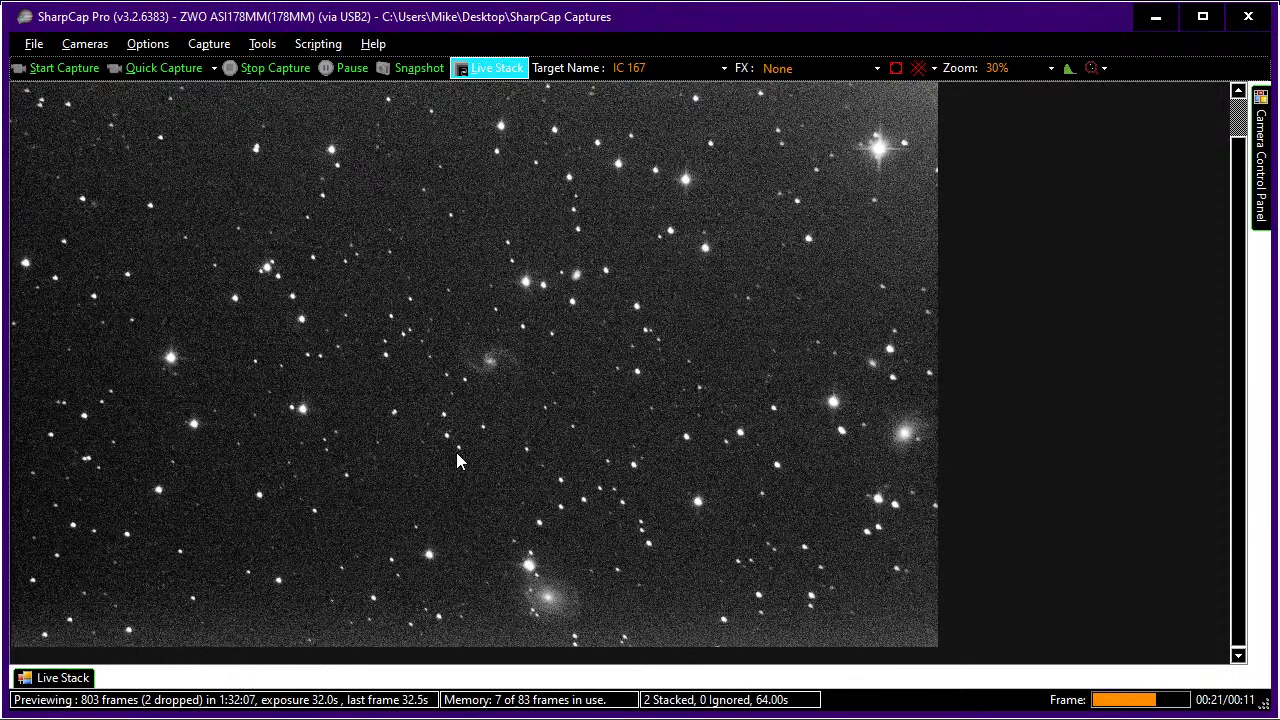
In Stellarium, disable the deep-sky magnitude limit, angular size limit and surface brightness option, check NGC 691's details and reselect IC 167.
key("alt+Tab")
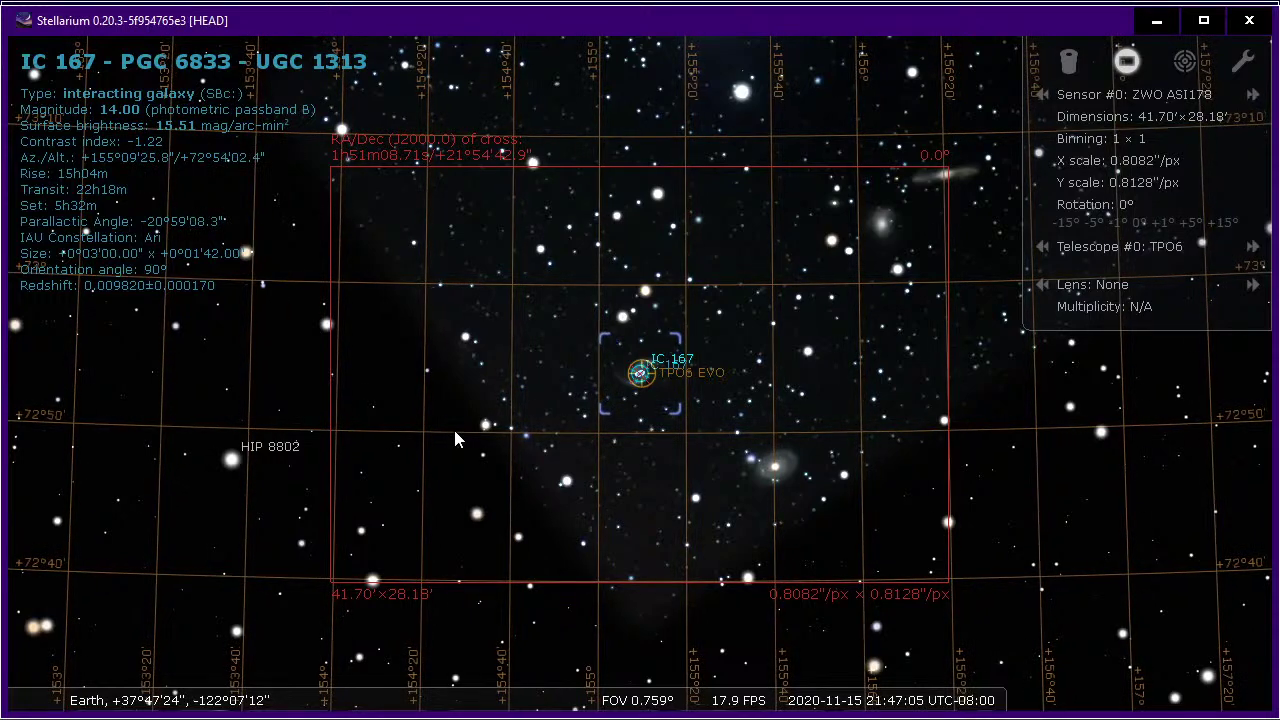
key("F4")
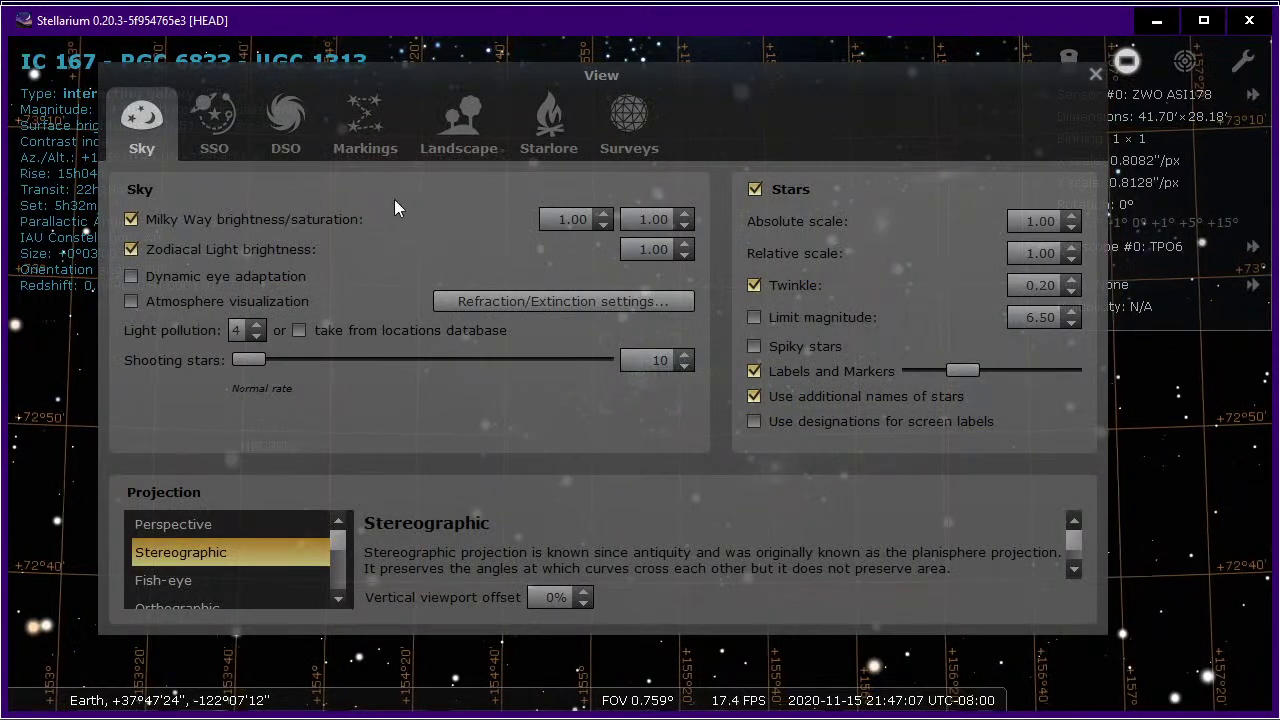
left_click(300, 112)
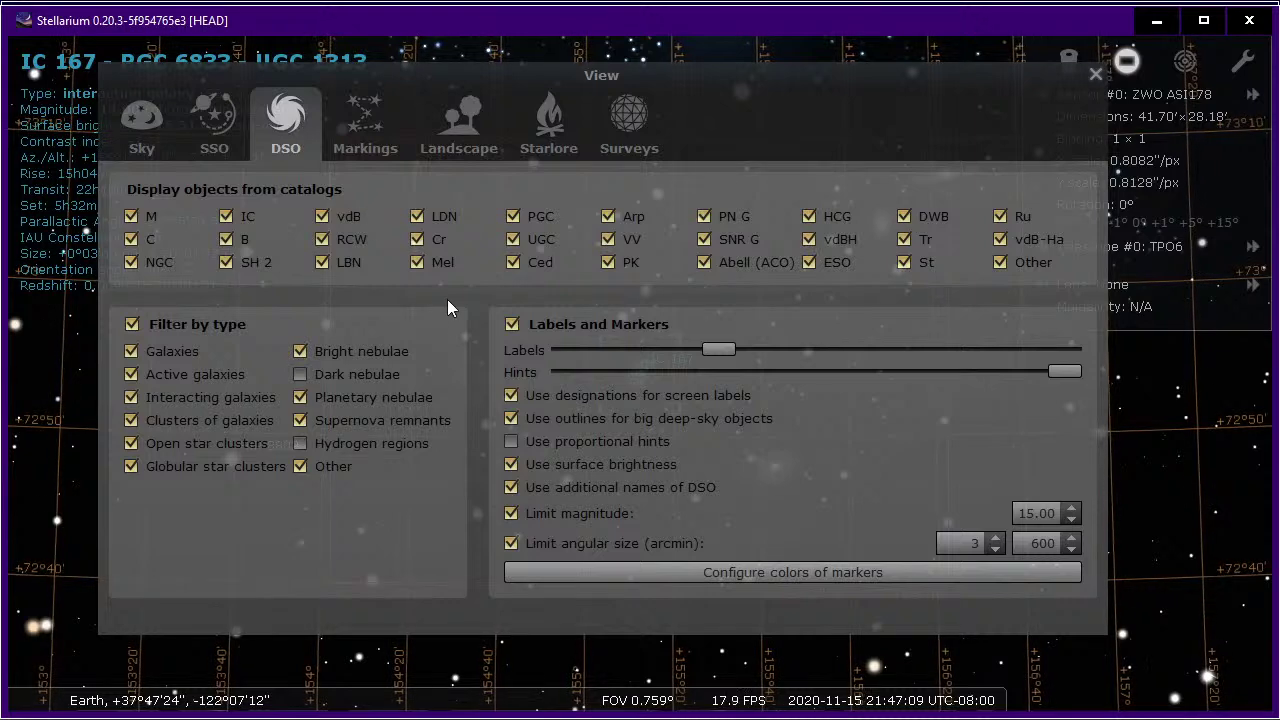
left_click(510, 513)
left_click(511, 545)
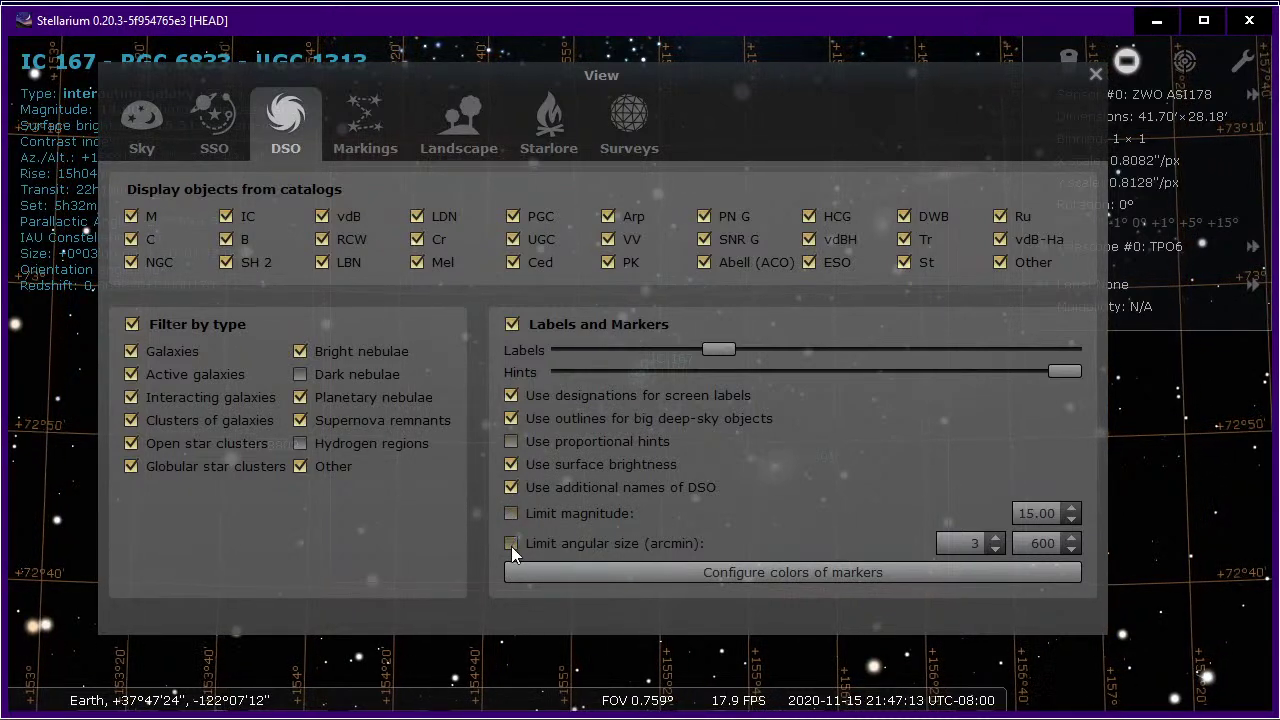
left_click(511, 465)
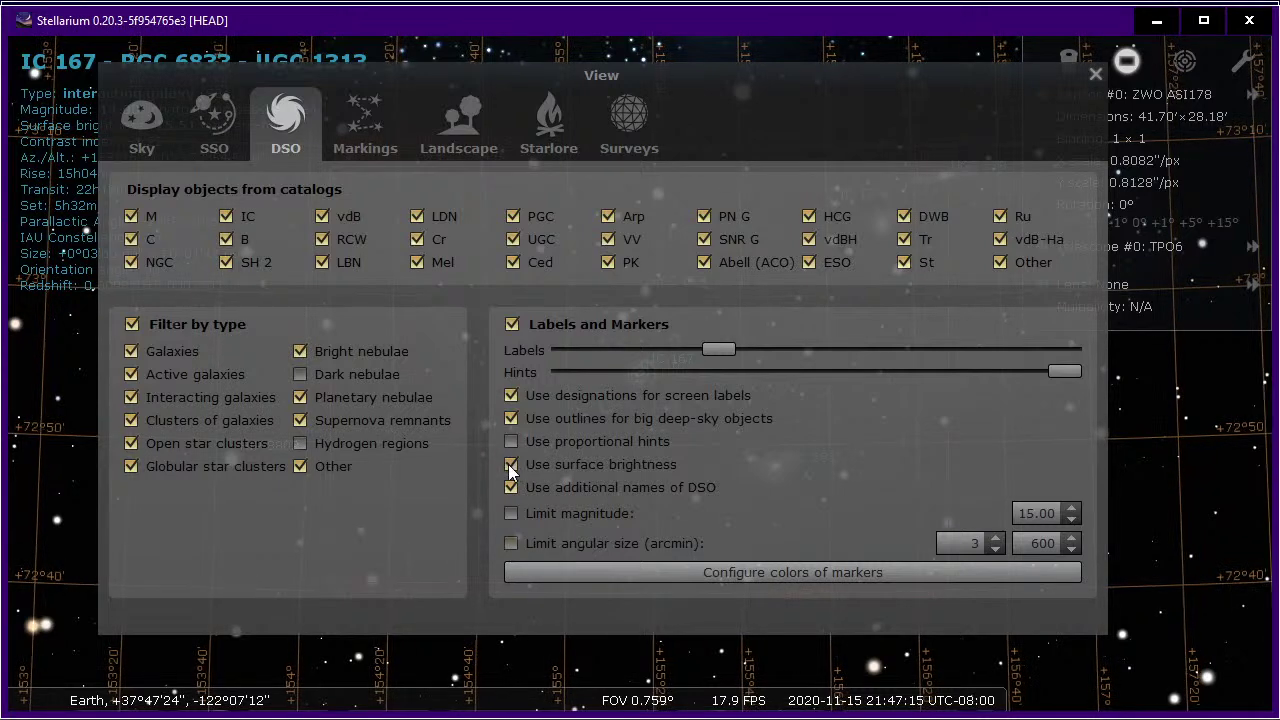
key("Escape")
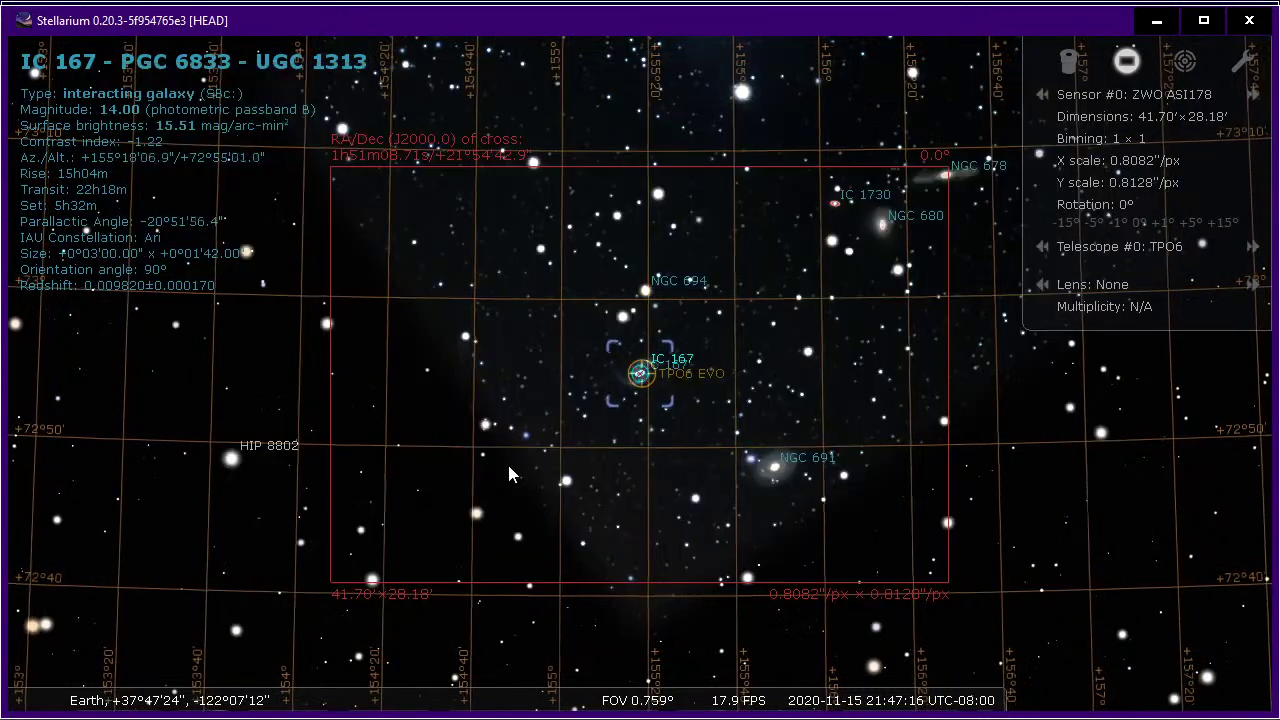
left_click(776, 467)
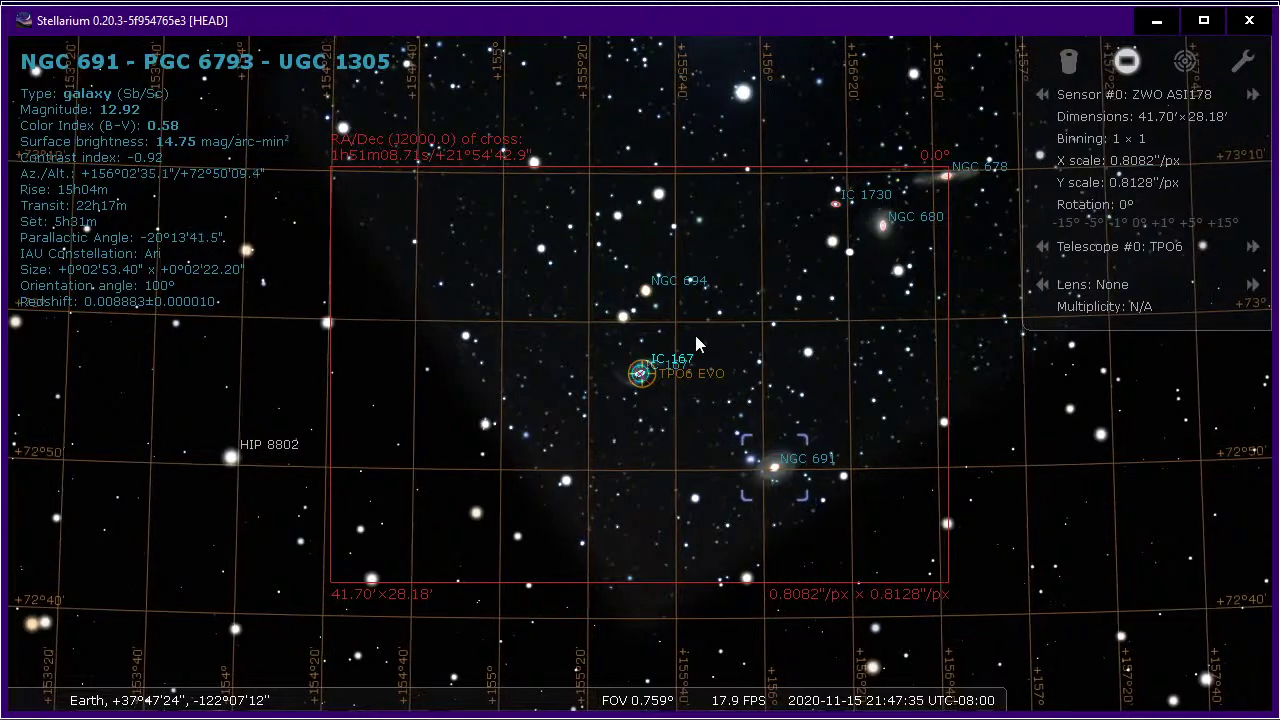
left_click(640, 374)
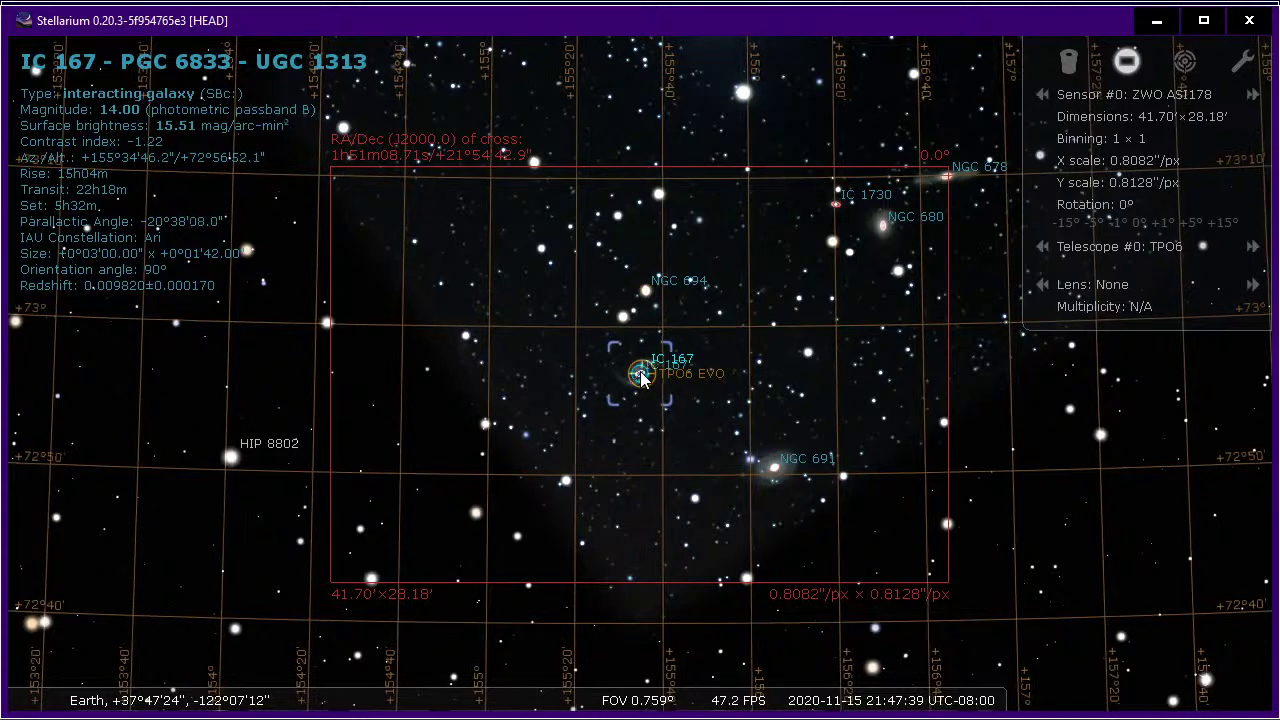
Re-enable the surface brightness option and the magnitude and angular size limits for deep-sky labels and markers.
key("F4")
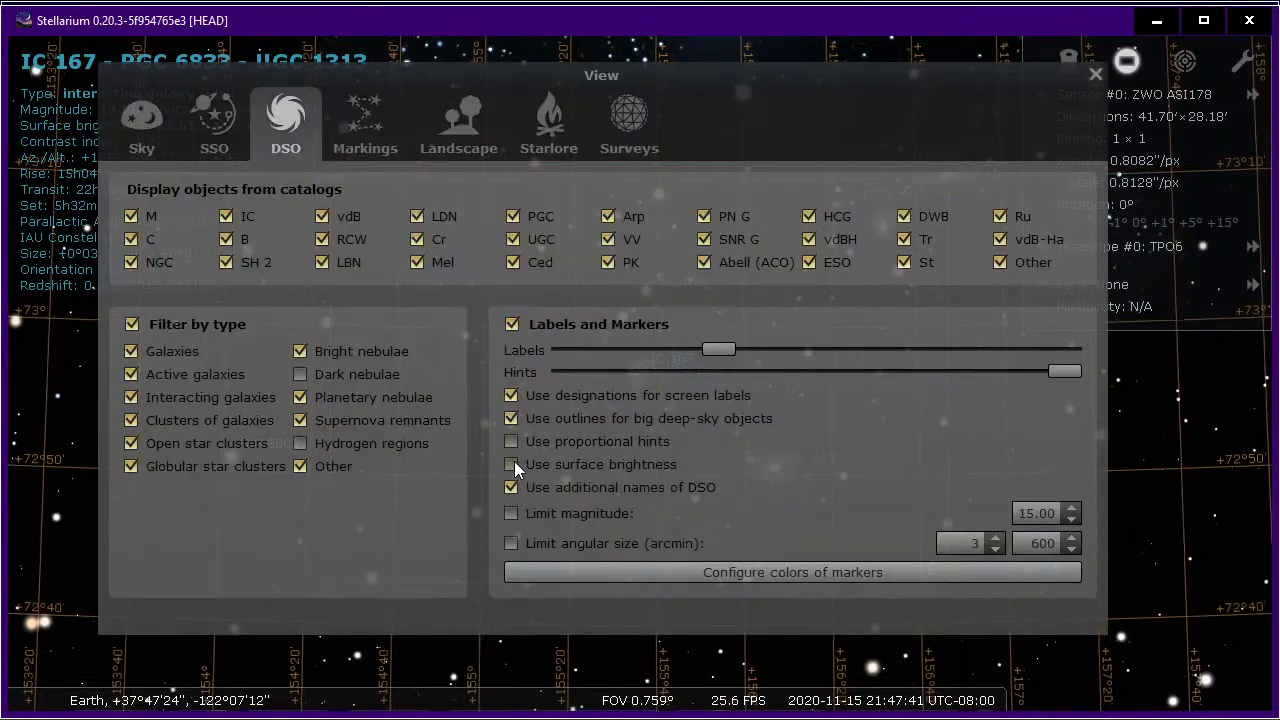
left_click(511, 514)
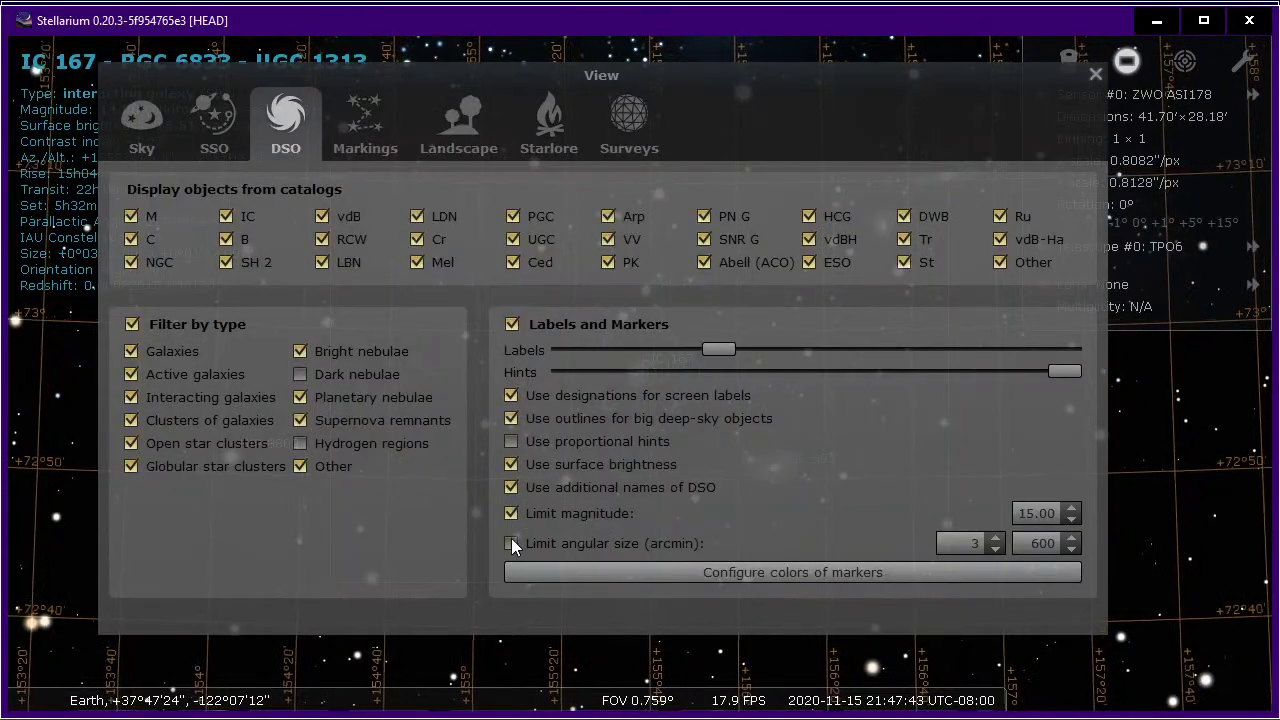
key("F4")
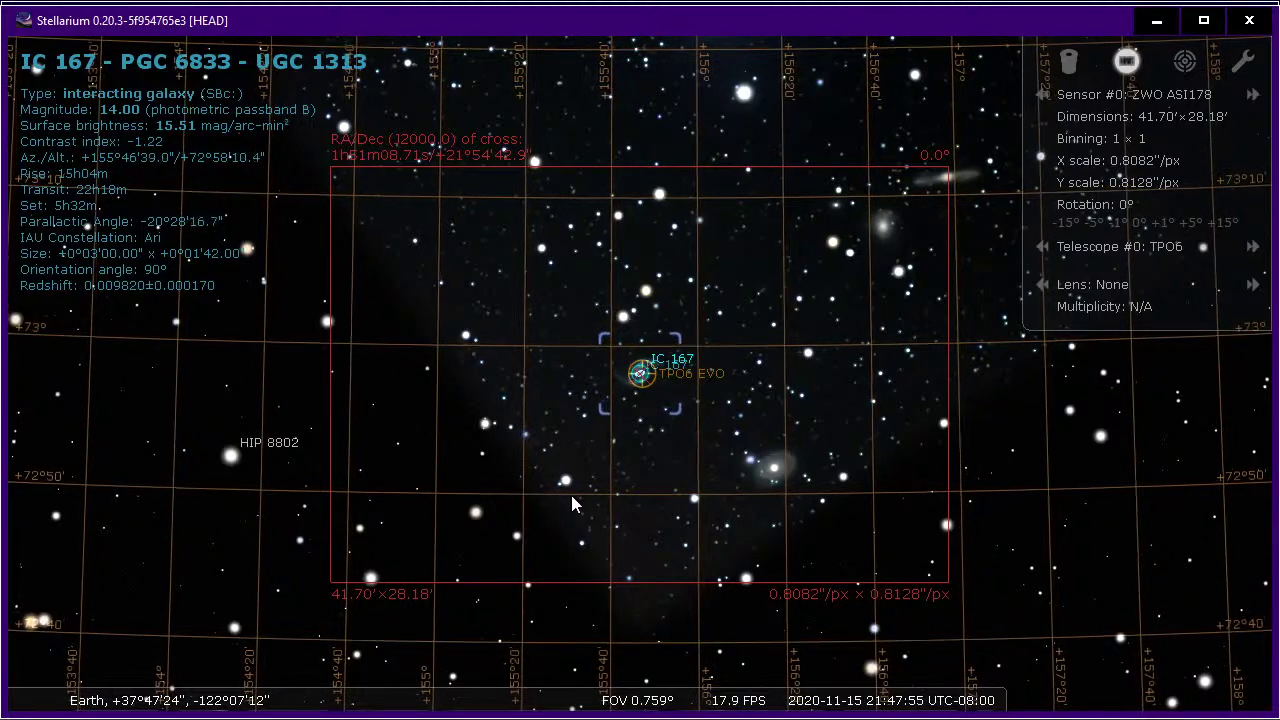
Switch back to SharpCap and examine the spiral arms of IC 167 and neighbouring NGC 691 up close in the live stack.
key("alt+Tab")
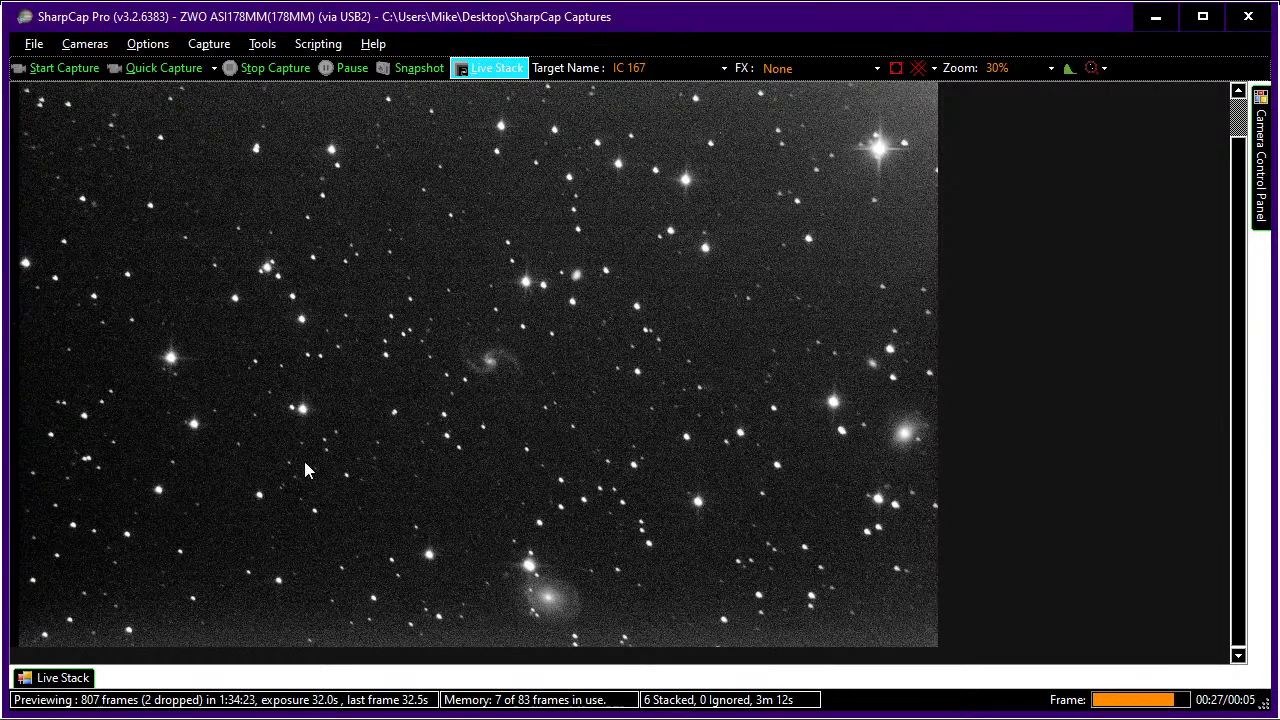
left_click(66, 678)
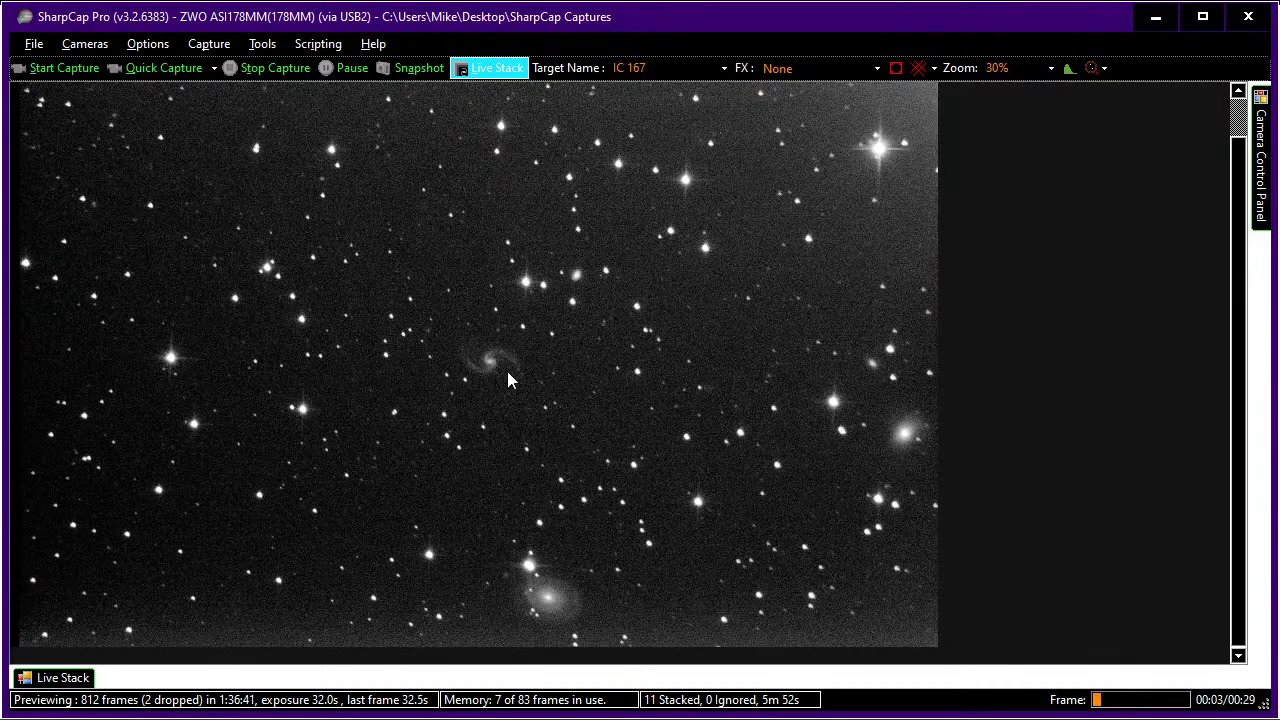
scroll(507, 371, "up", 1)
scroll(507, 380, "up", 1)
scroll(649, 408, "up", 2)
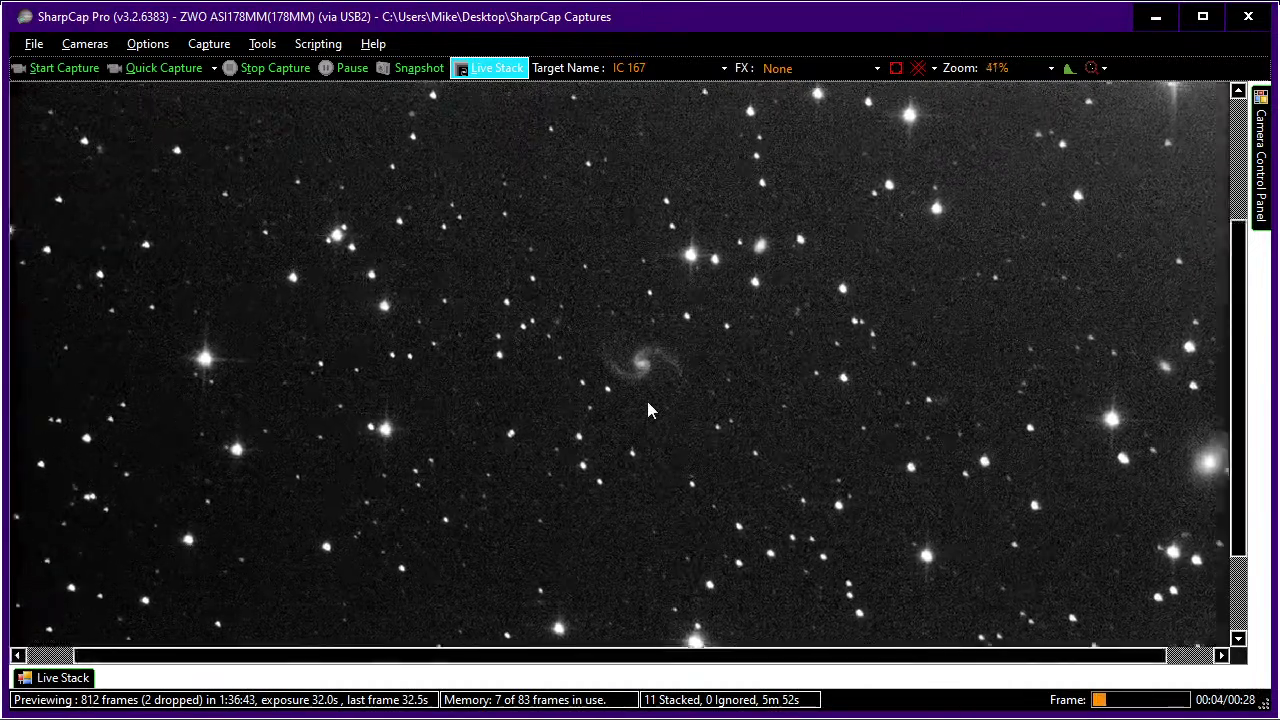
scroll(686, 388, "up", 1)
scroll(686, 388, "up", 3)
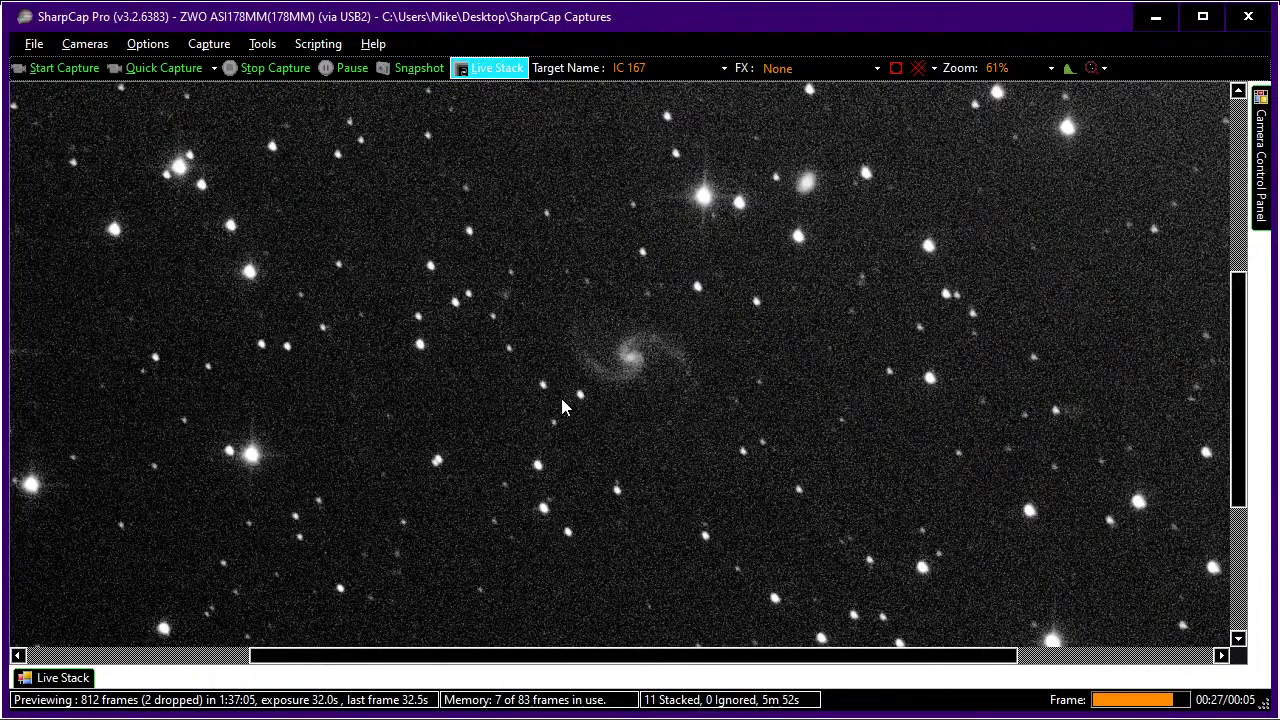
scroll(580, 409, "down", 3)
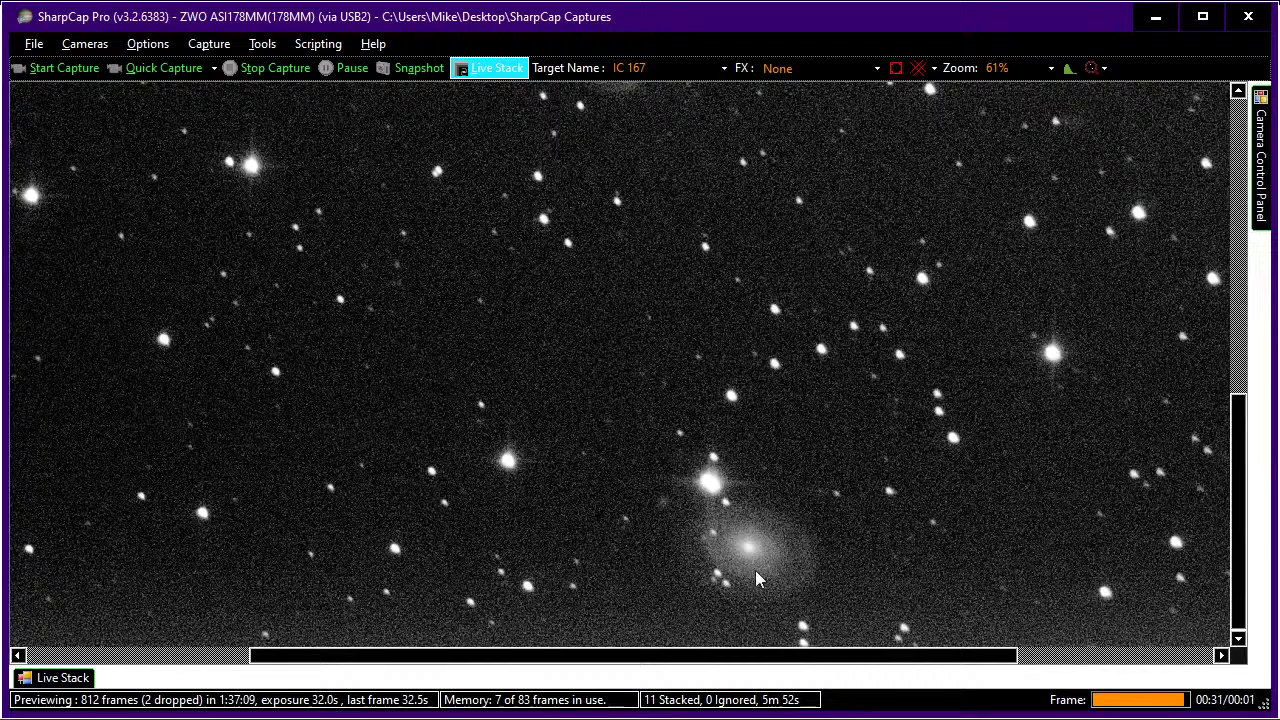
scroll(759, 498, "up", 4)
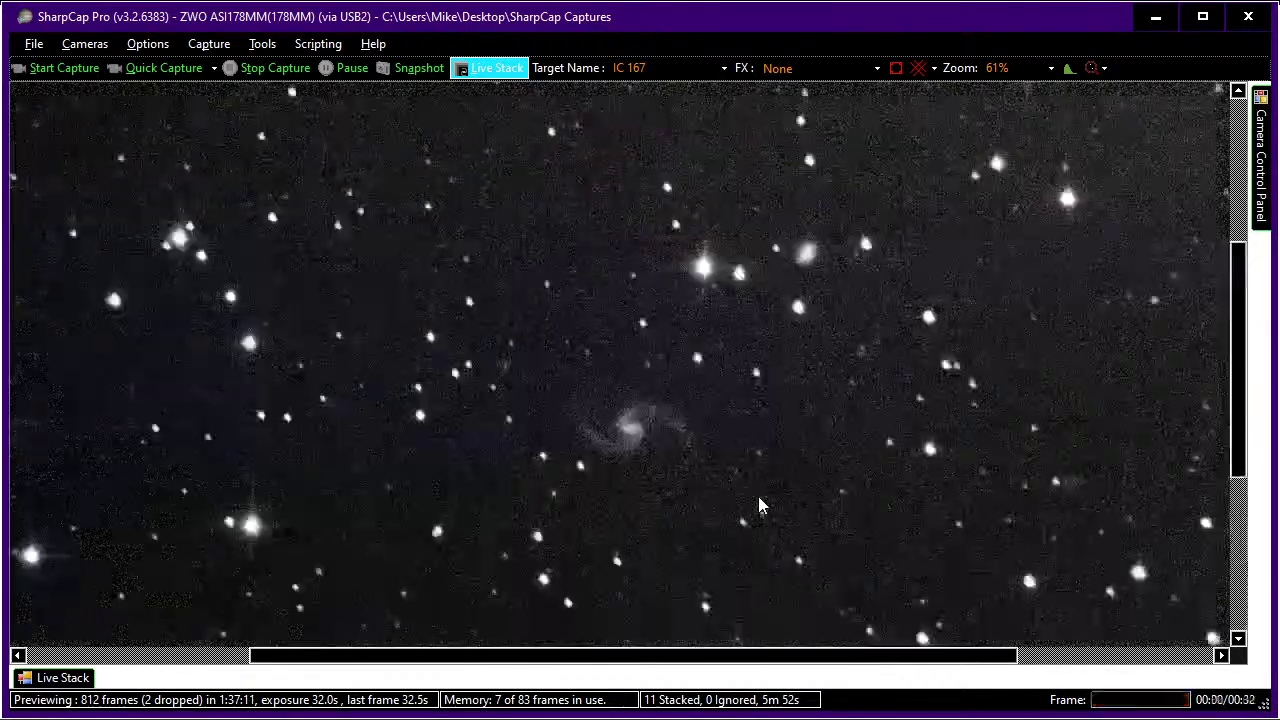
scroll(757, 505, "down", 1)
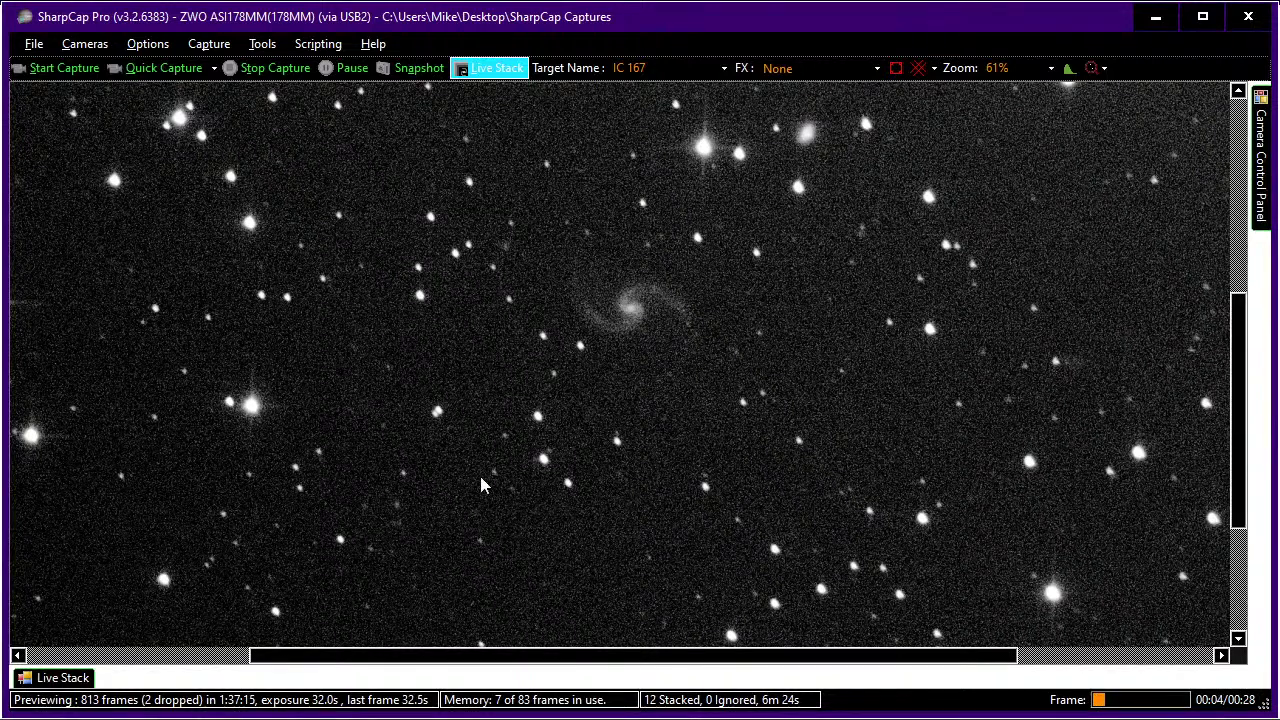
Lower the mid level of the live stack histogram slightly and check how IC 167 and NGC 691 look.
left_click(73, 678)
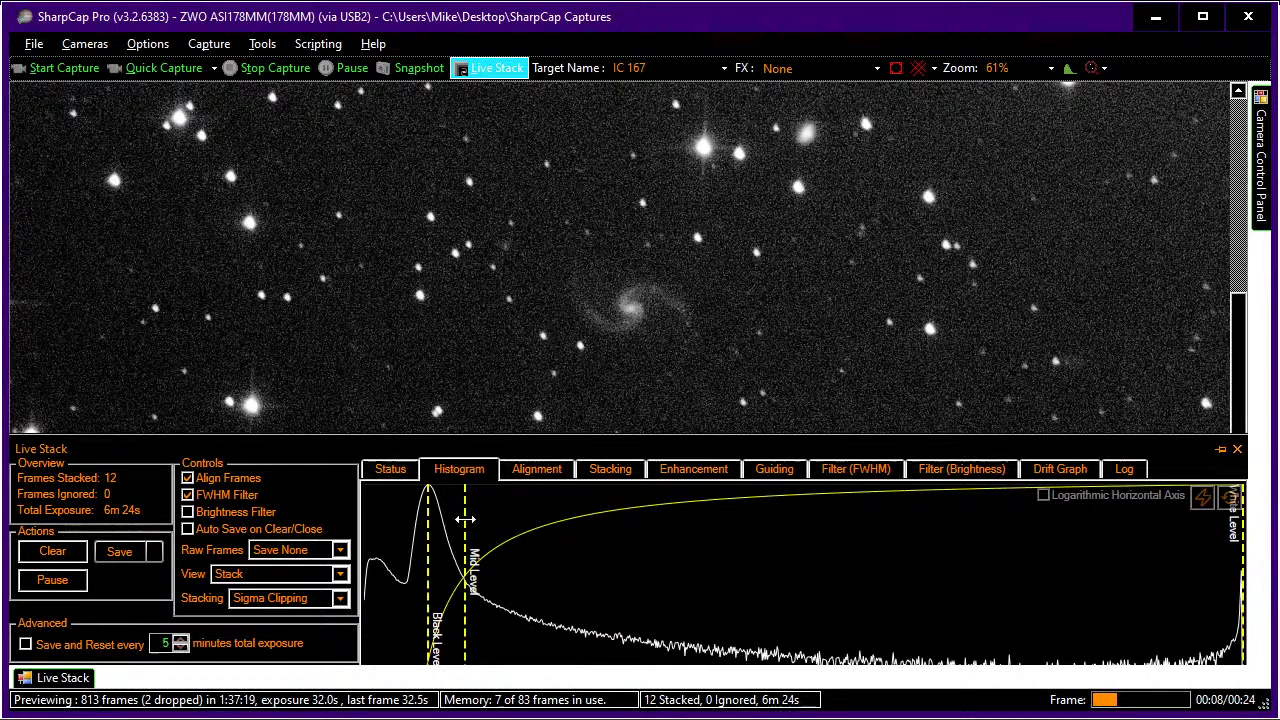
left_click_drag(464, 520, 461, 518)
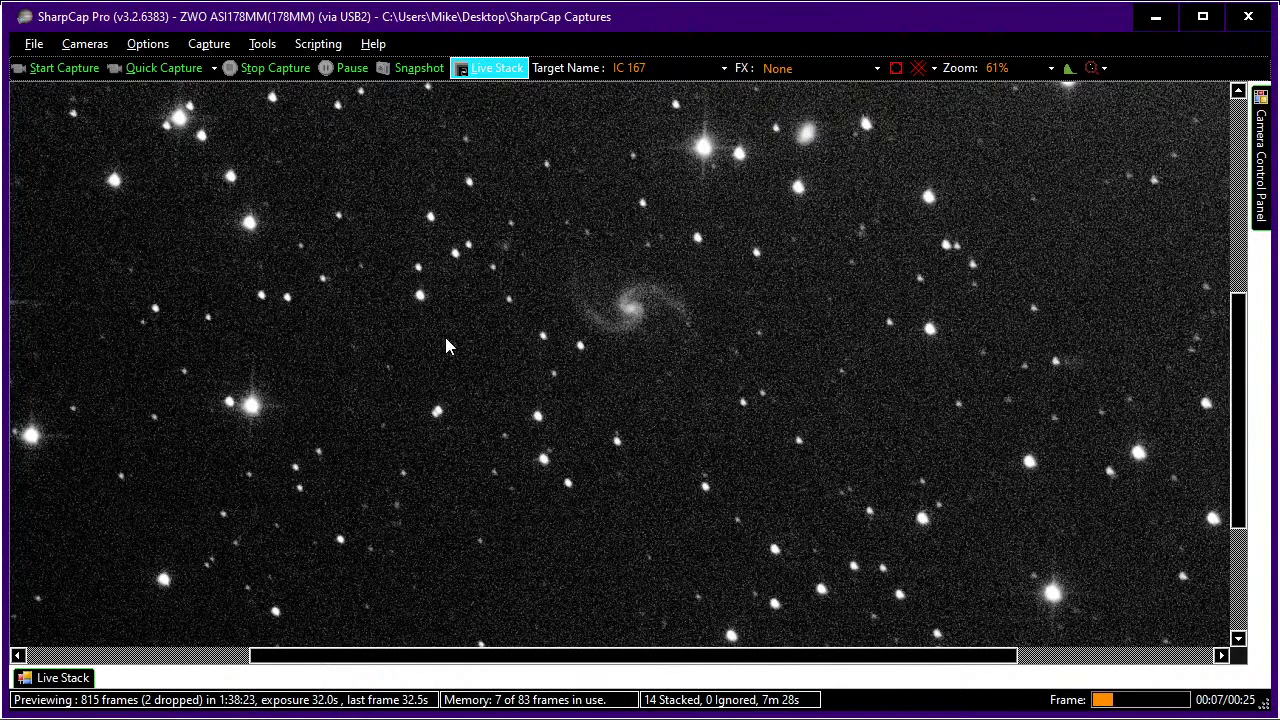
scroll(445, 340, "down", 3)
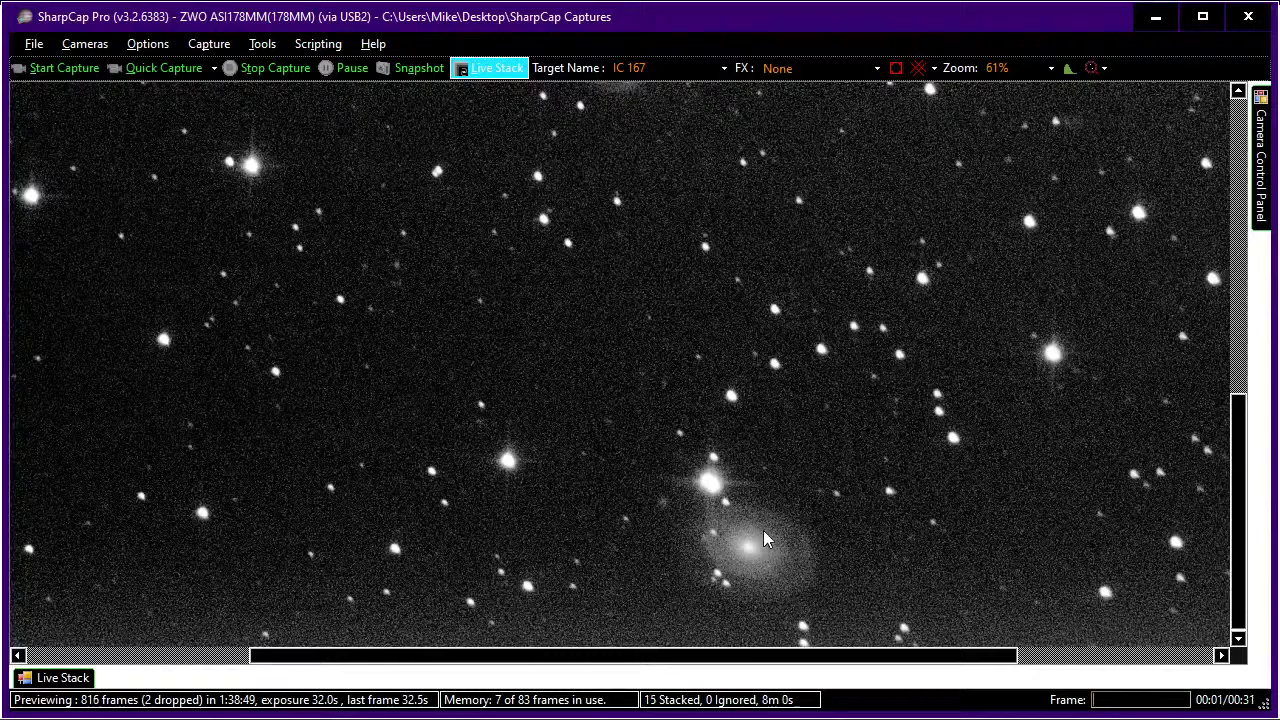
scroll(740, 421, "up", 1)
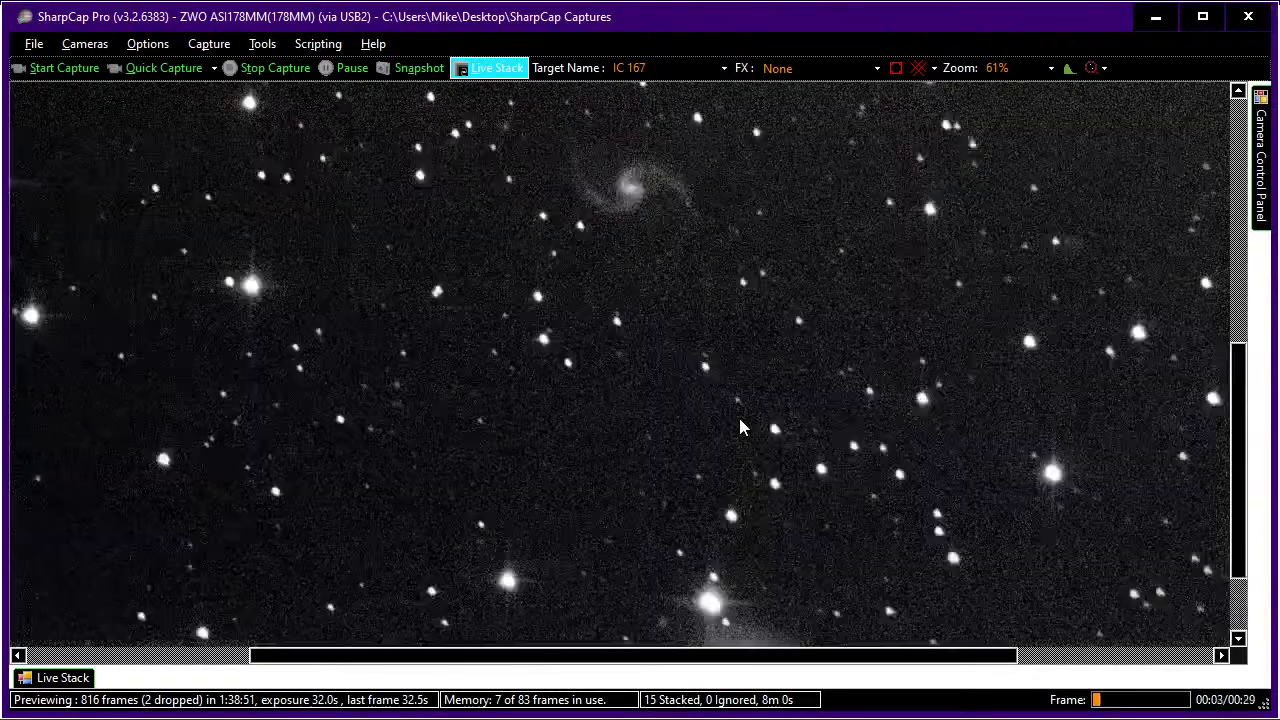
scroll(740, 421, "up", 1)
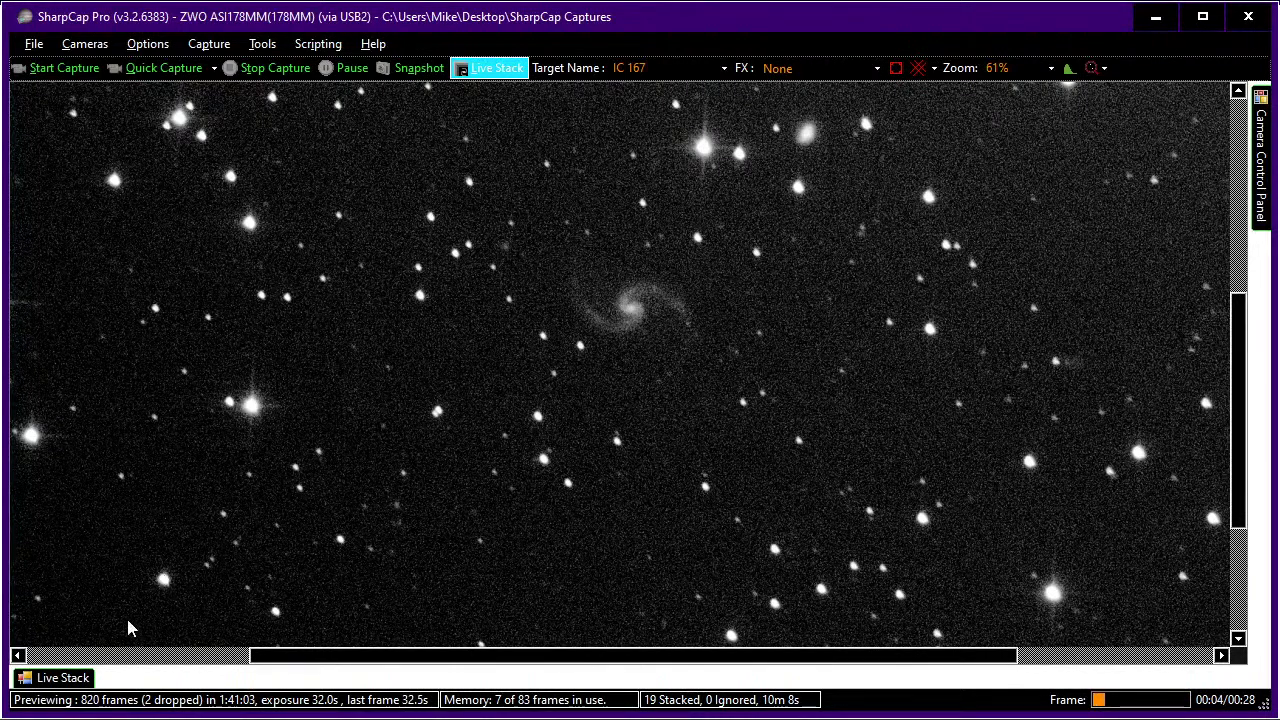
Save the IC 167 live stack exactly as seen and pause live stacking.
left_click(73, 681)
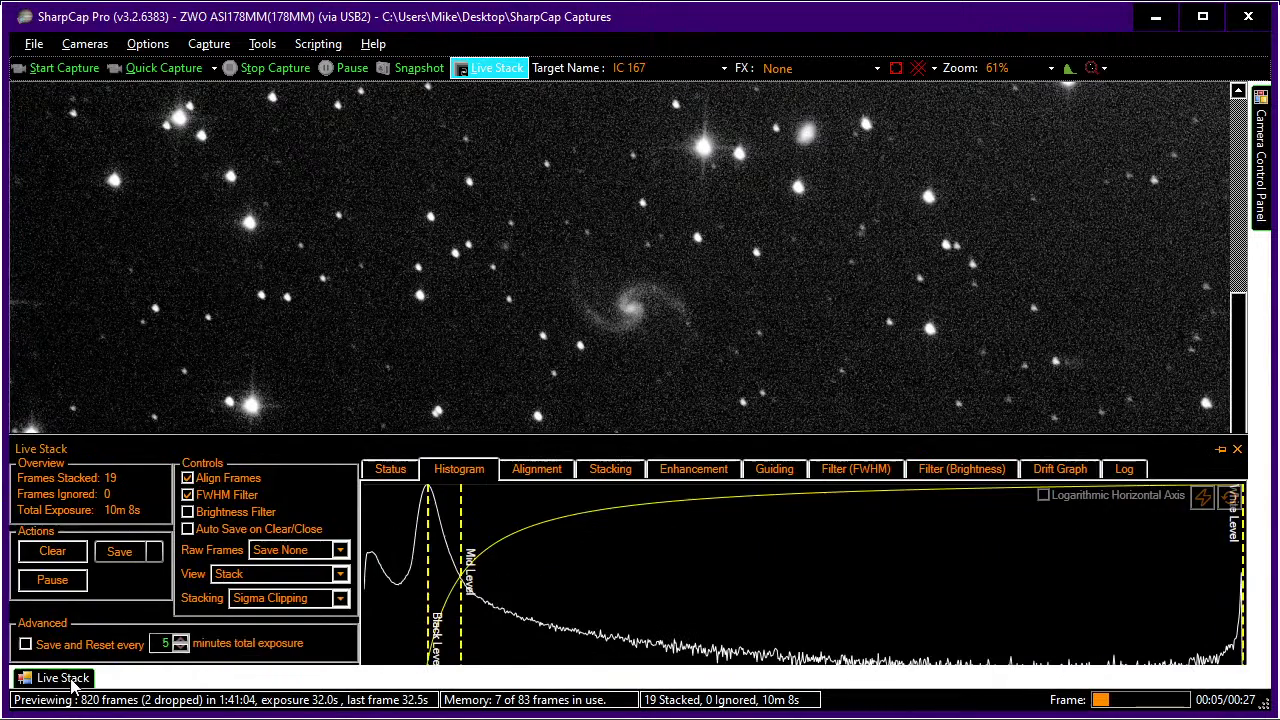
left_click(157, 552)
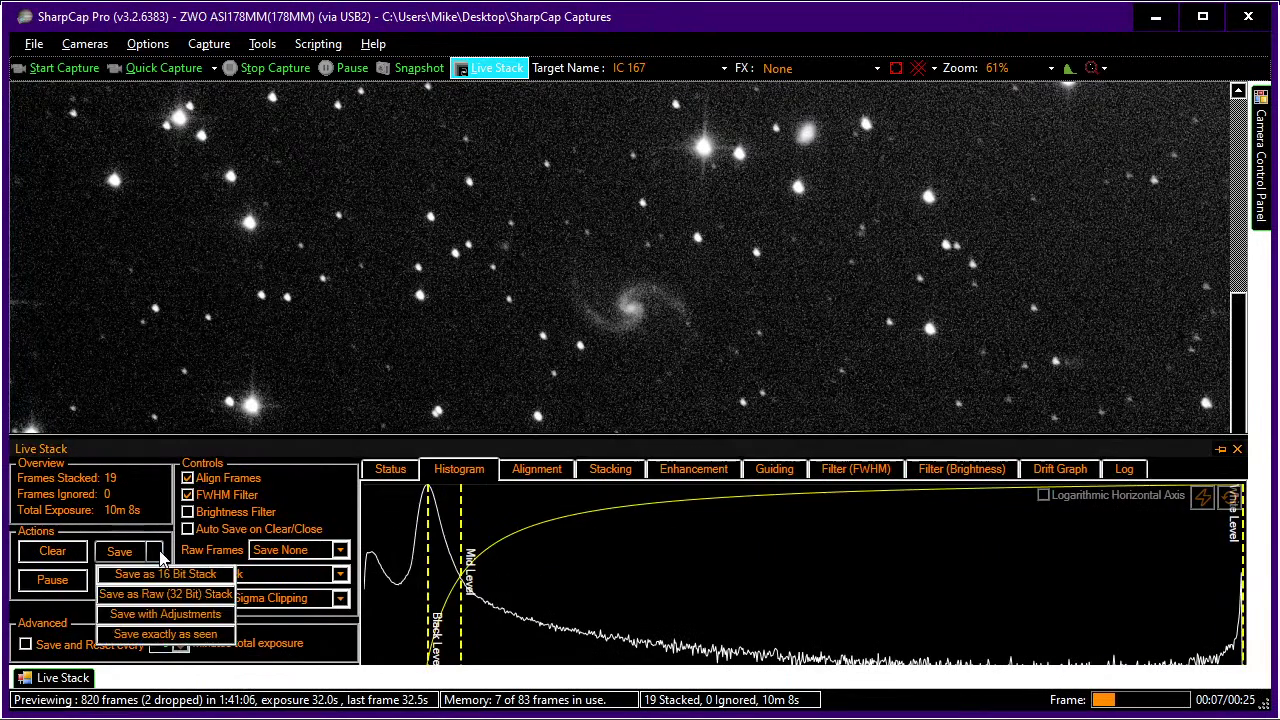
left_click(162, 636)
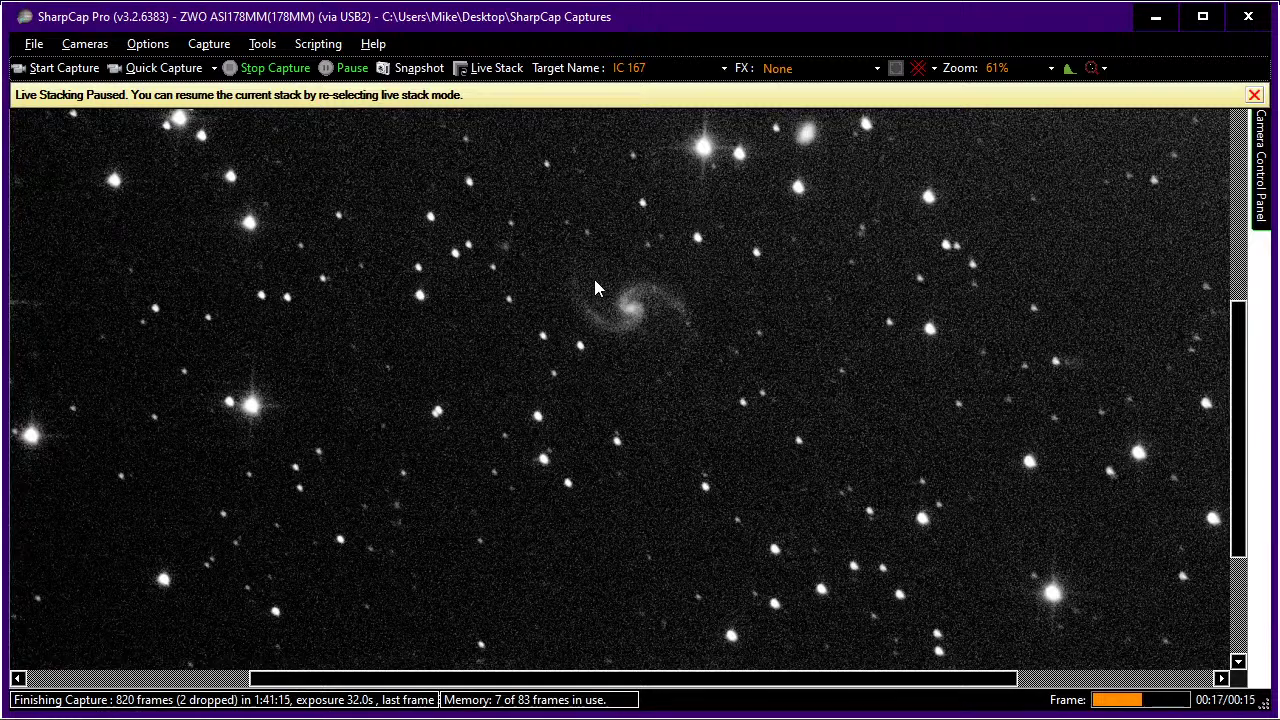
Review the whole IC 167 field in the paused stack, then switch to Stellarium's chart around the target.
scroll(595, 288, "down", 3)
scroll(595, 288, "down", 2)
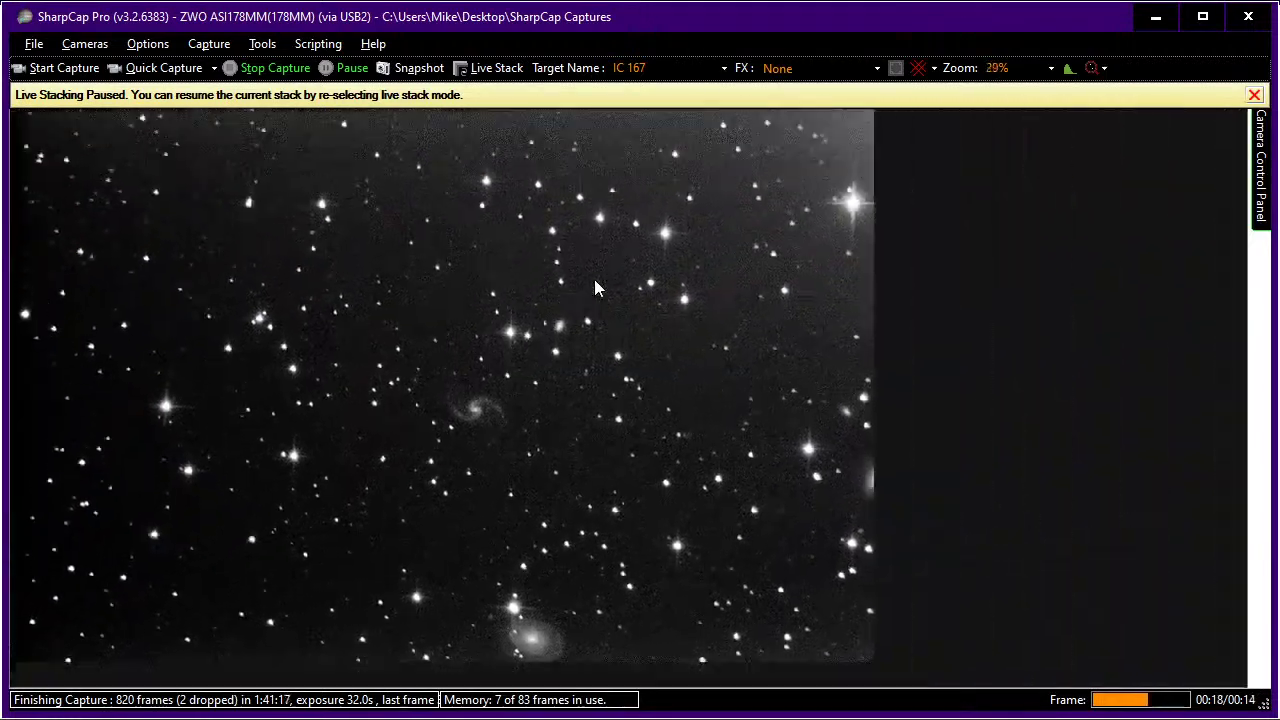
scroll(594, 288, "up", 1)
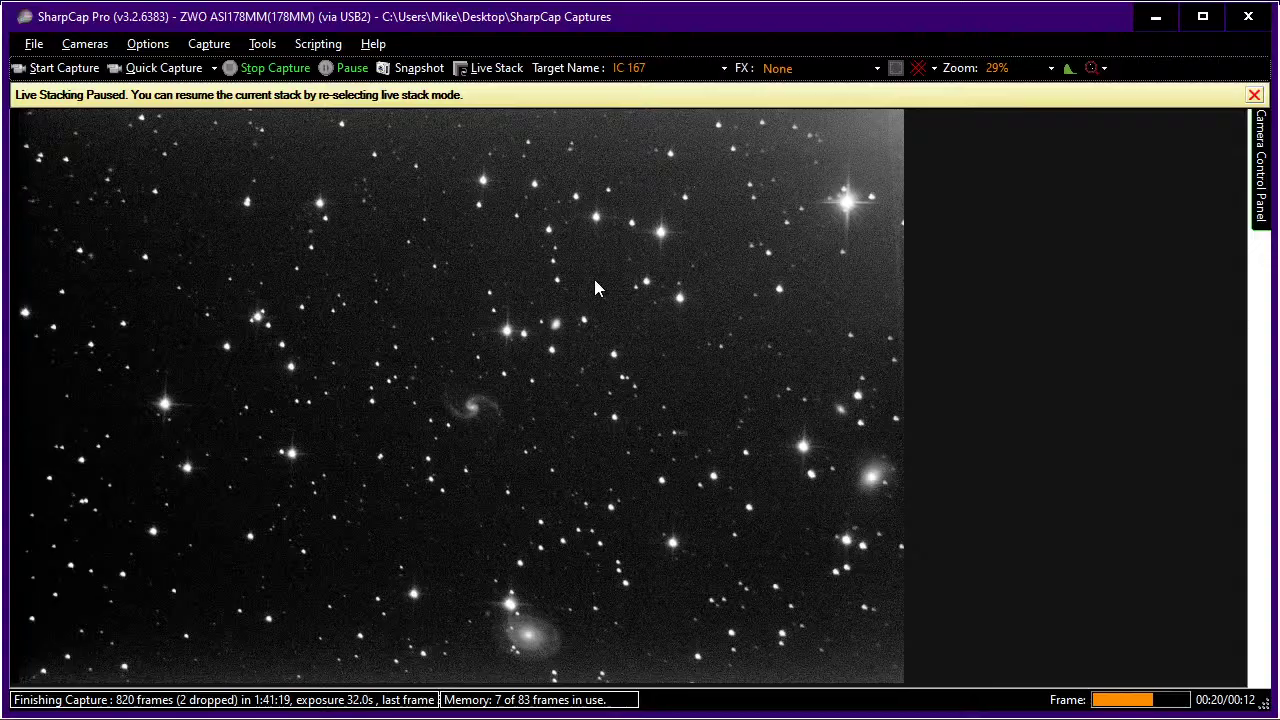
key("alt+Tab")
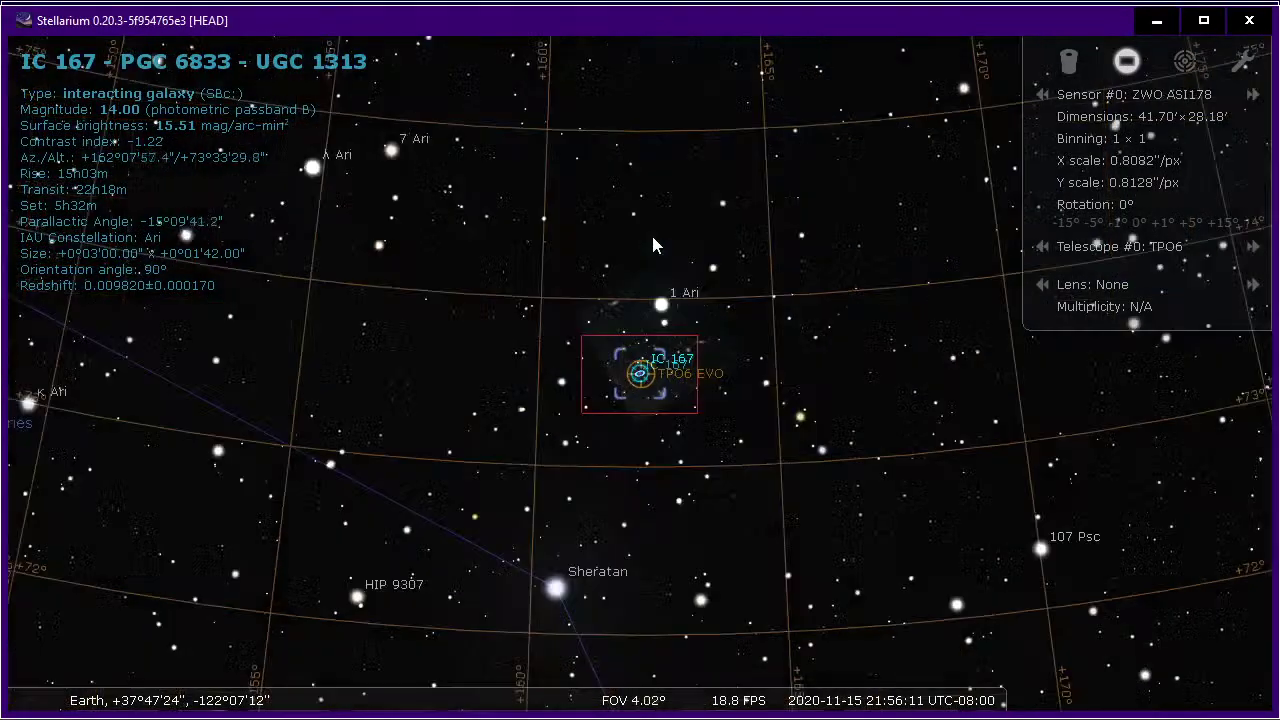
Widen the Stellarium chart to find the Superman Galaxy (NGC 7479) in Pegasus and slew the telescope to it.
scroll(652, 245, "down", 5)
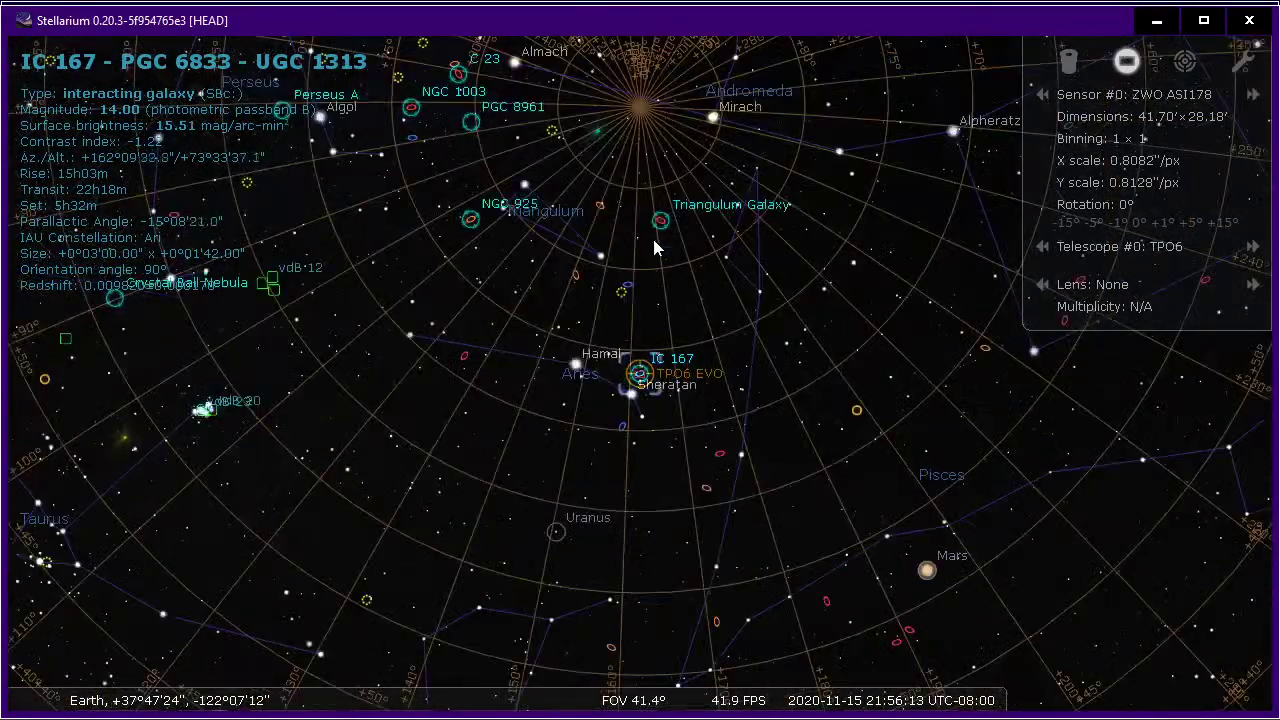
scroll(782, 213, "down", 3)
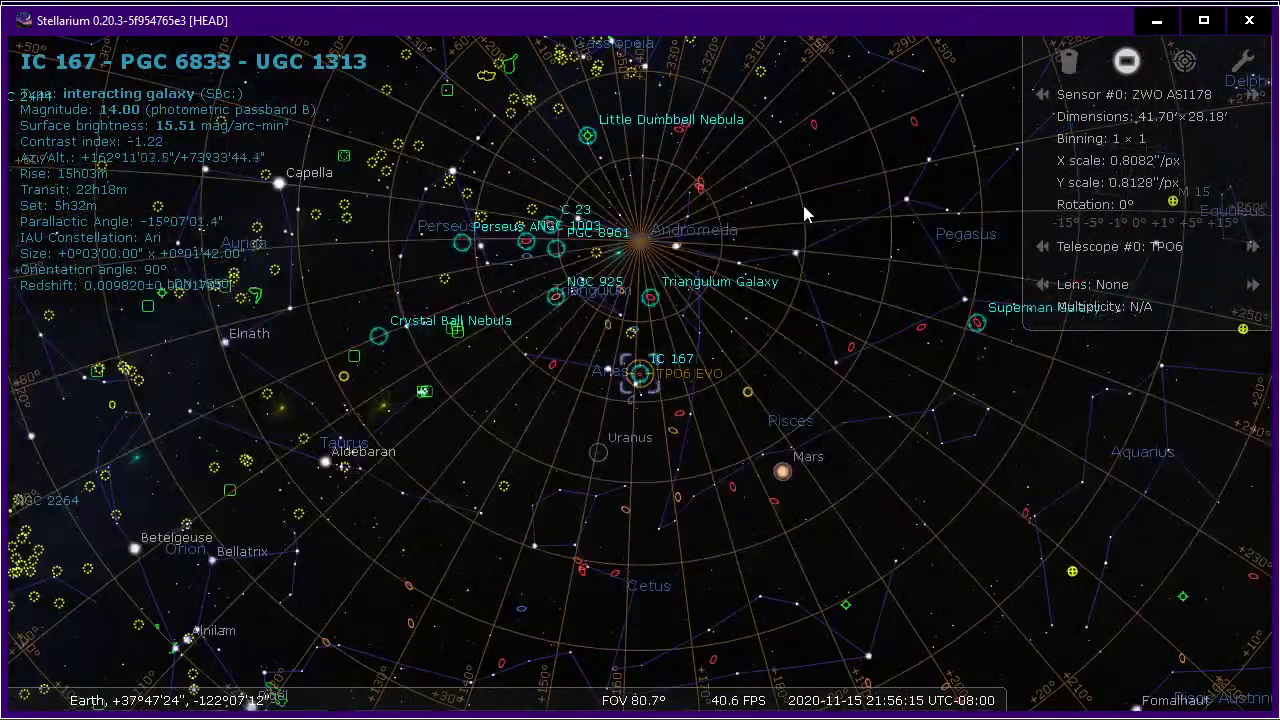
scroll(808, 205, "down", 2)
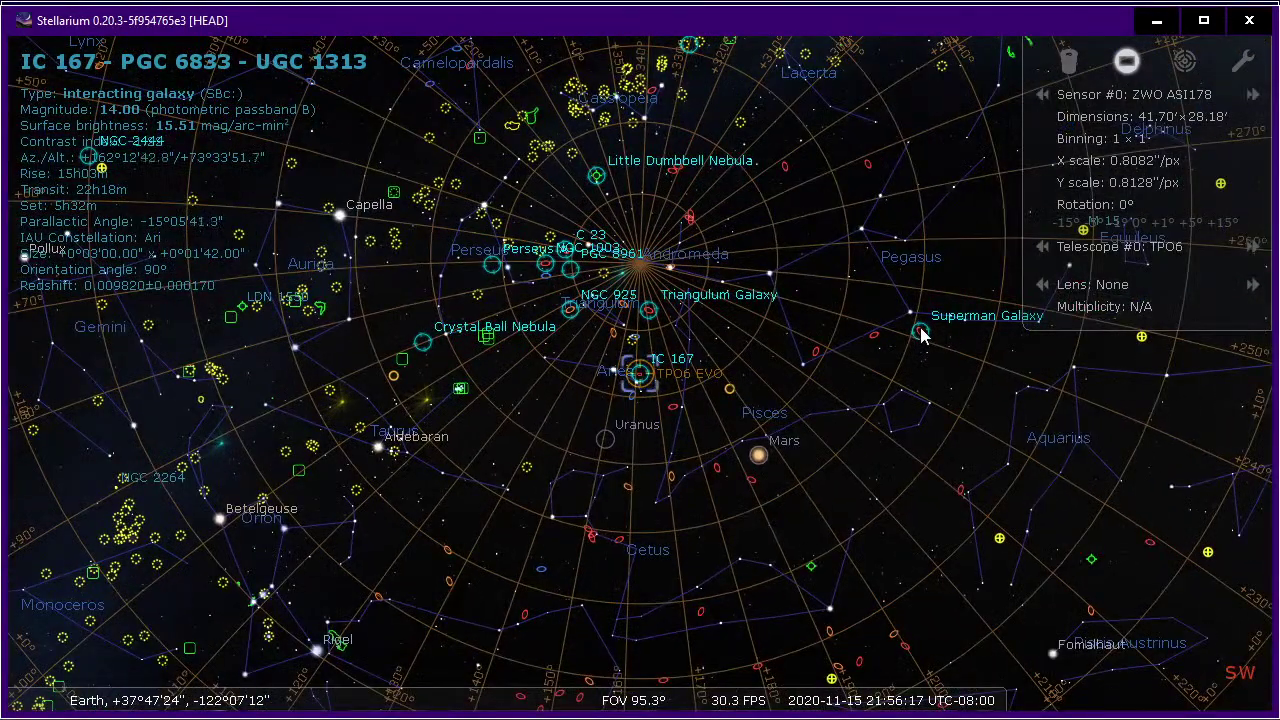
left_click(920, 333)
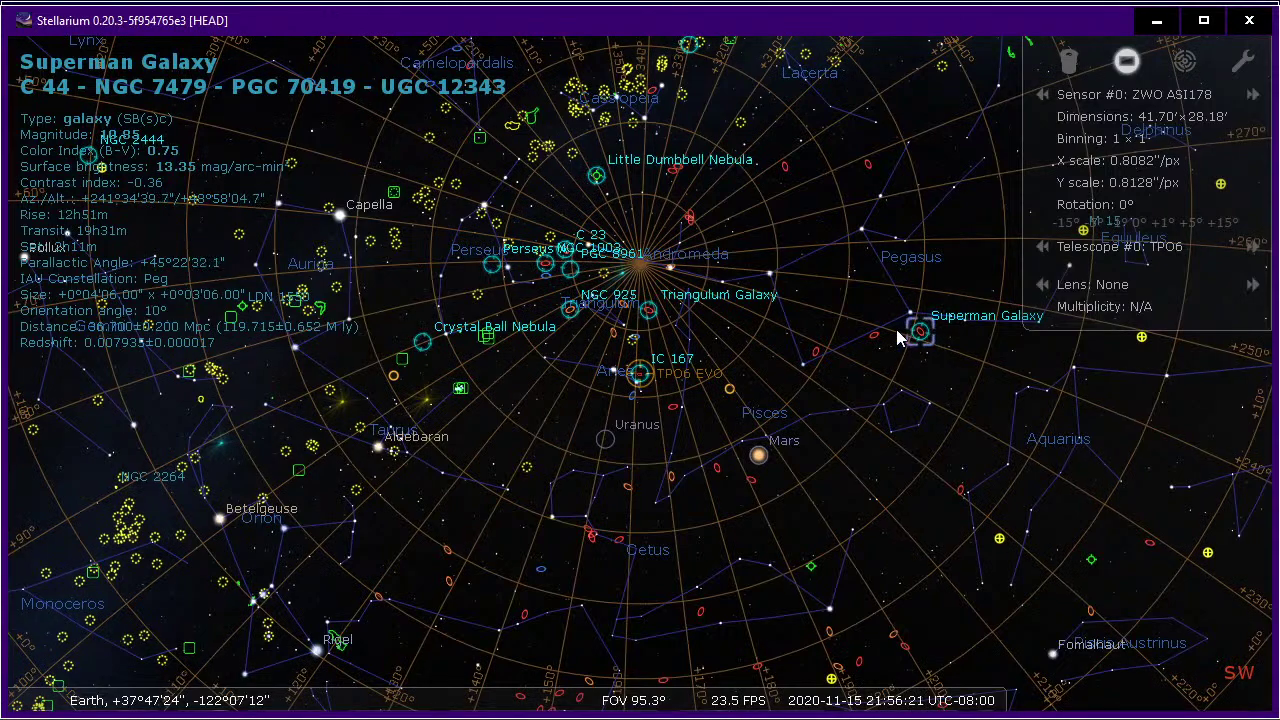
Switch to SharpCap and shorten the camera exposure to 1000 ms, then check the telescope's slew on Stellarium's chart.
key("alt+Tab")
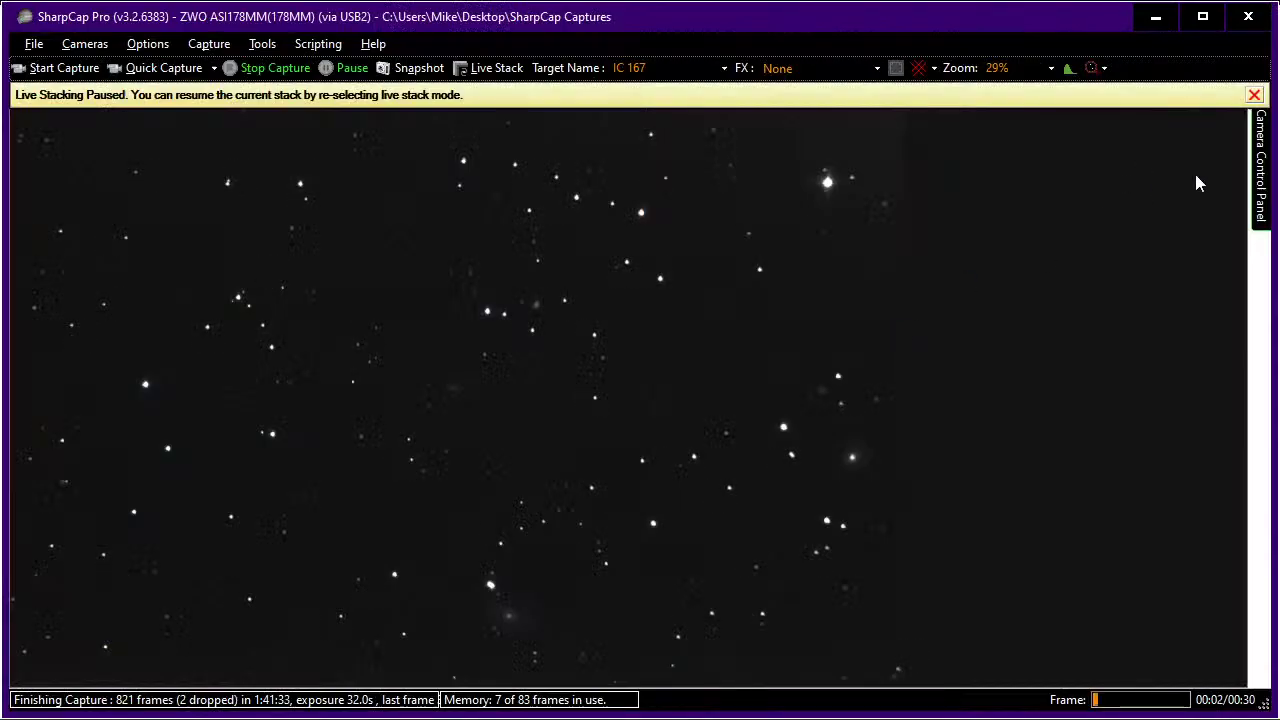
left_click(1261, 170)
left_click_drag(1134, 250, 1062, 255)
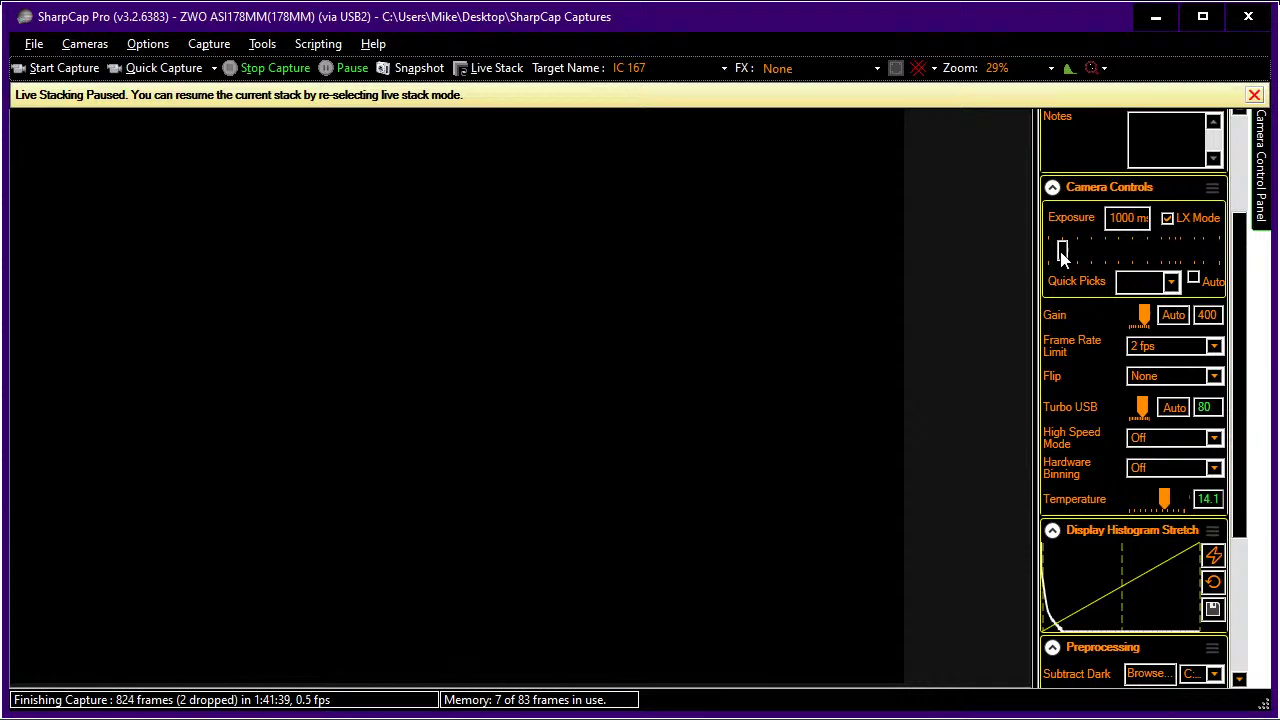
key("alt+Tab")
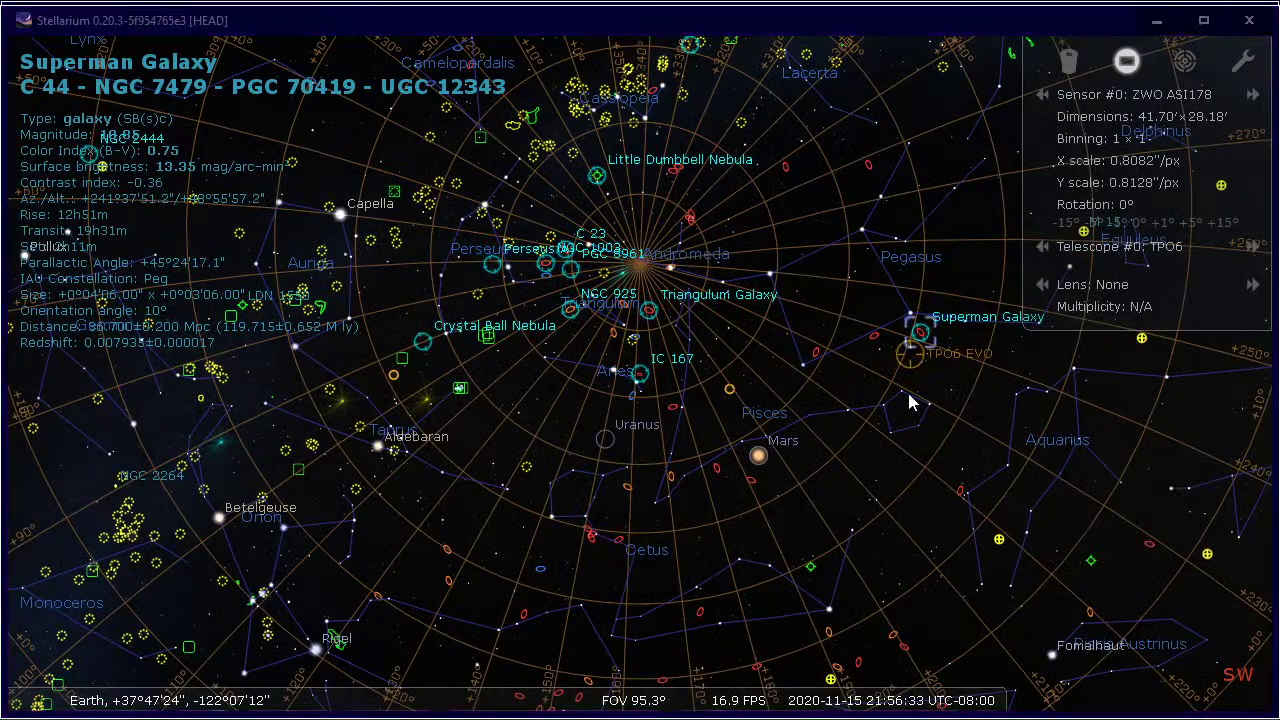
Return to SharpCap and set the target name to NGC 7479.
key("alt+Tab")
left_click(665, 67)
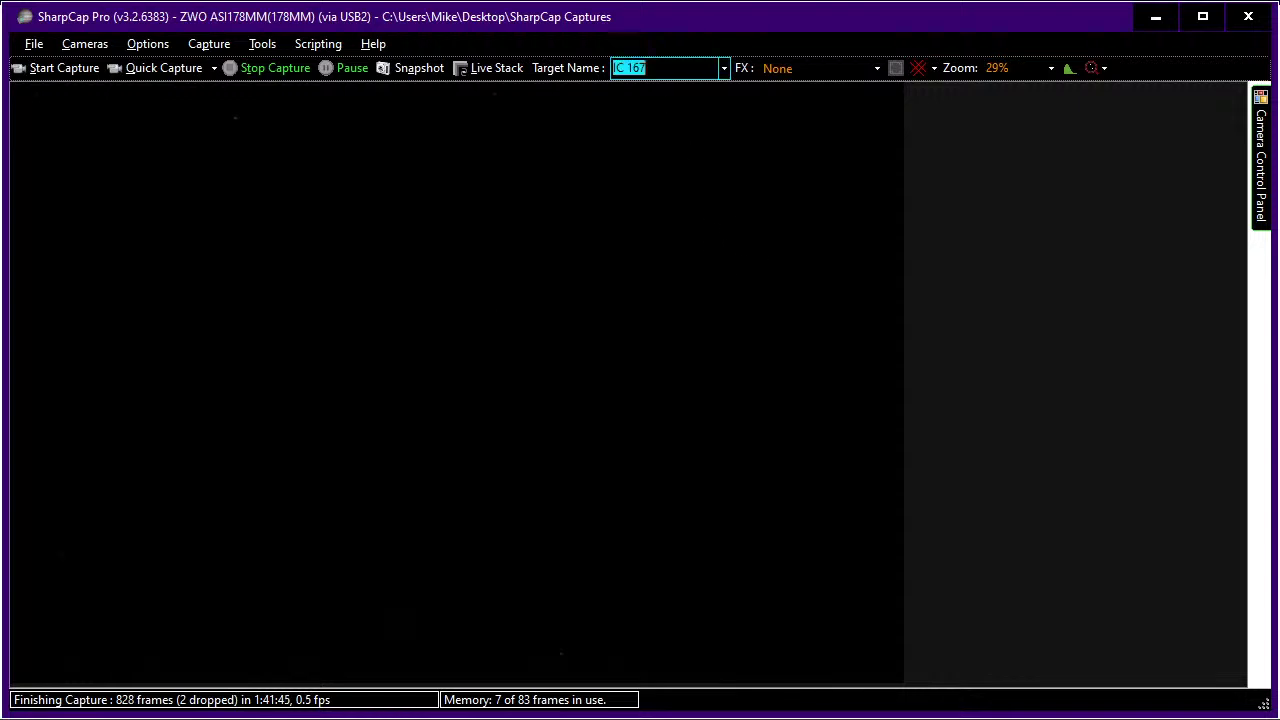
type("NGC 7479")
key("Tab")
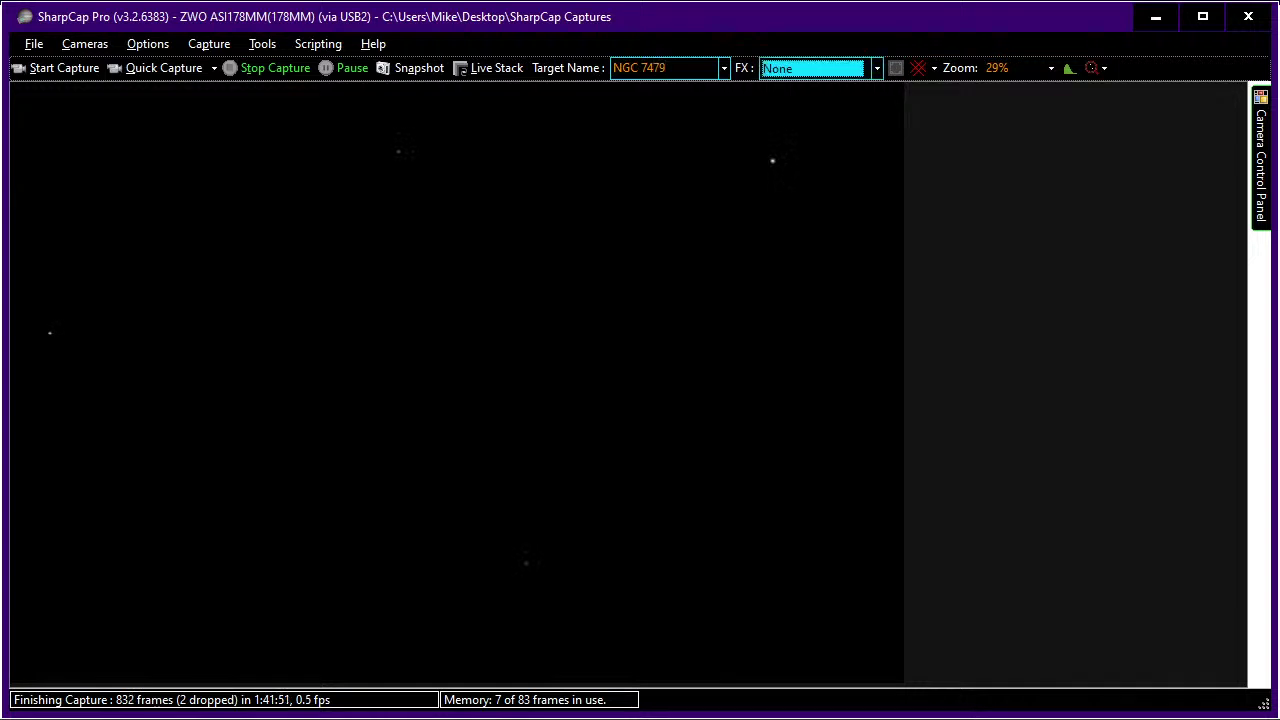
Compare Stellarium's close-up chart of the Superman Galaxy within the sensor frame with the star field in SharpCap.
key("alt+Tab")
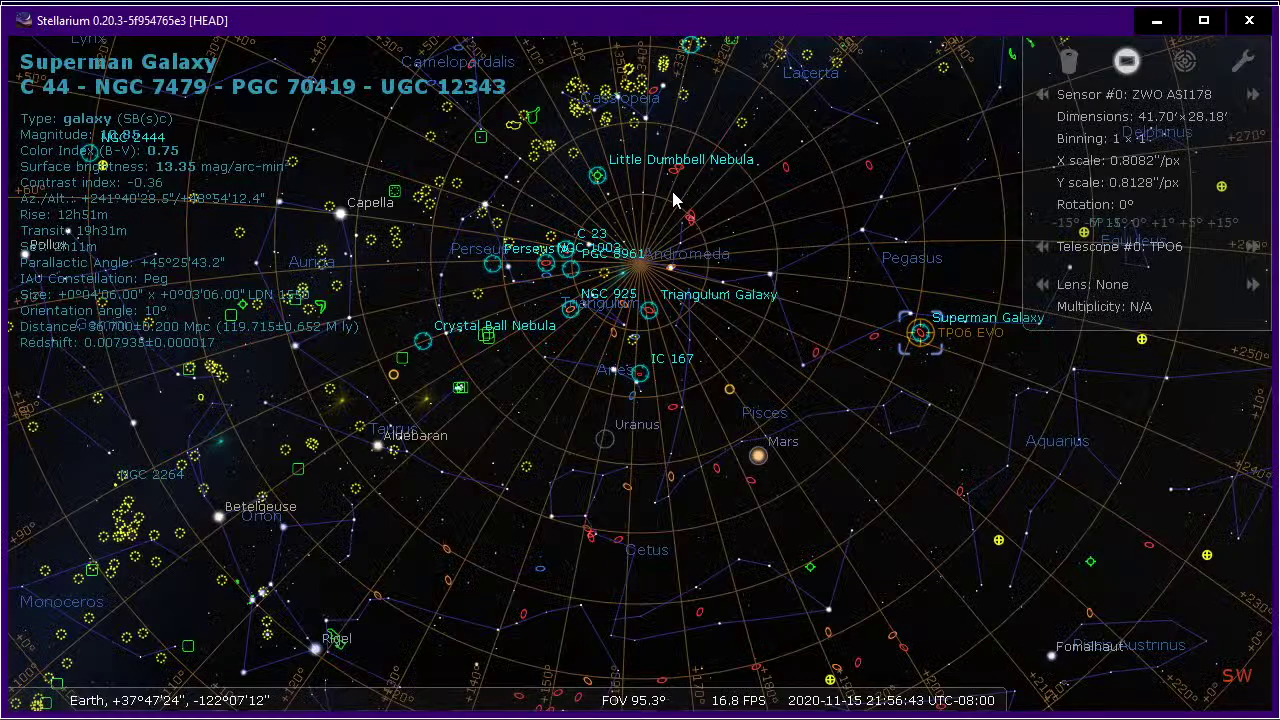
key("slash")
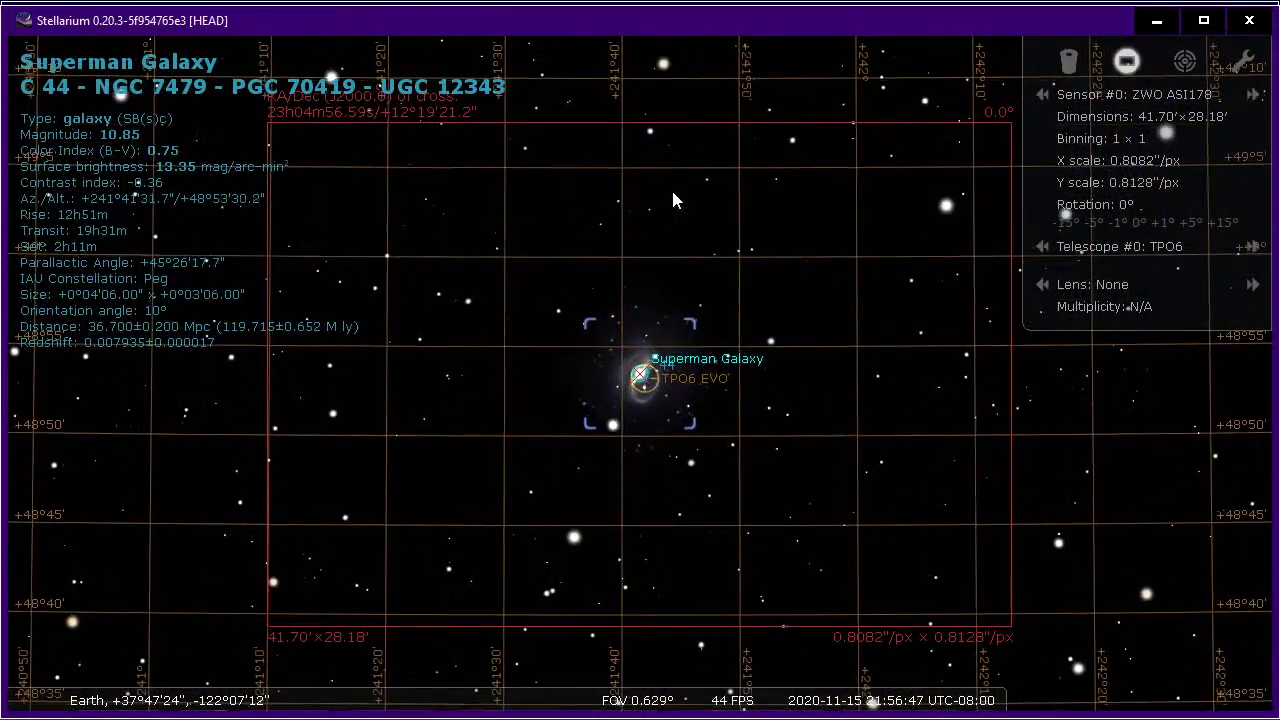
key("alt+Tab")
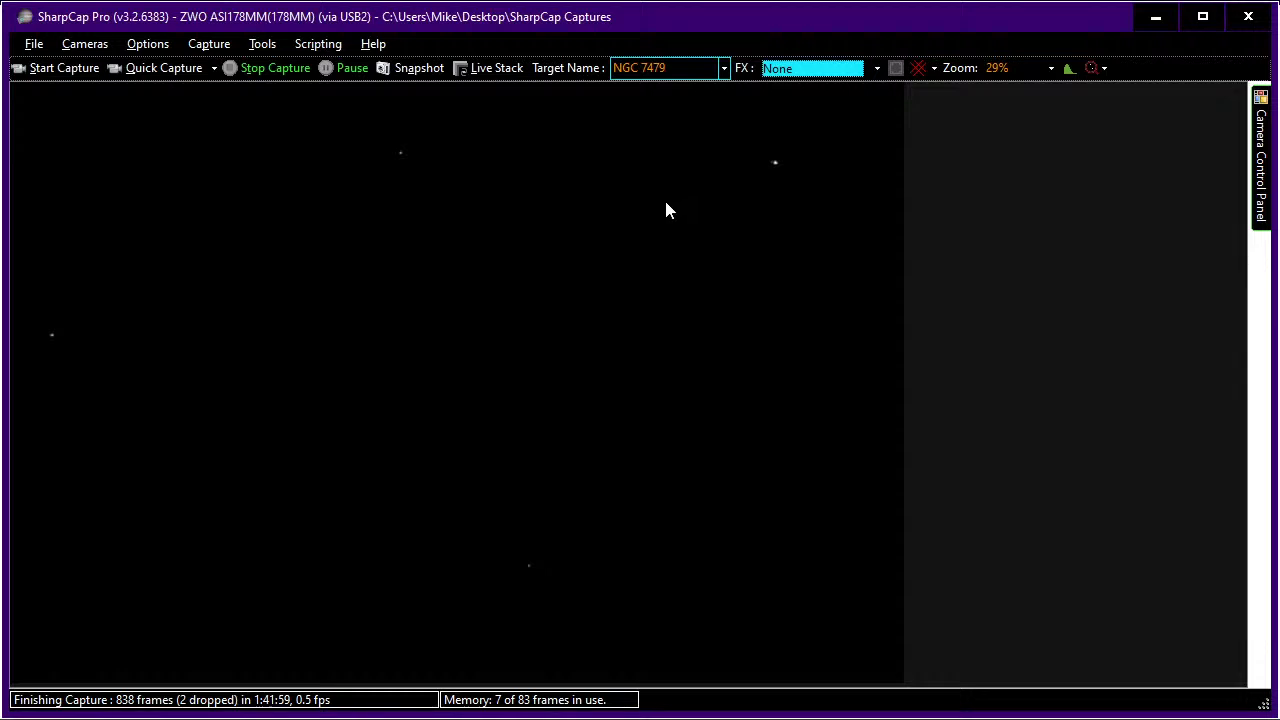
Auto-stretch the display histogram and nudge the telescope at the 16x rate until NGC 7479 lies near the frame's center.
mouse_move(1262, 170)
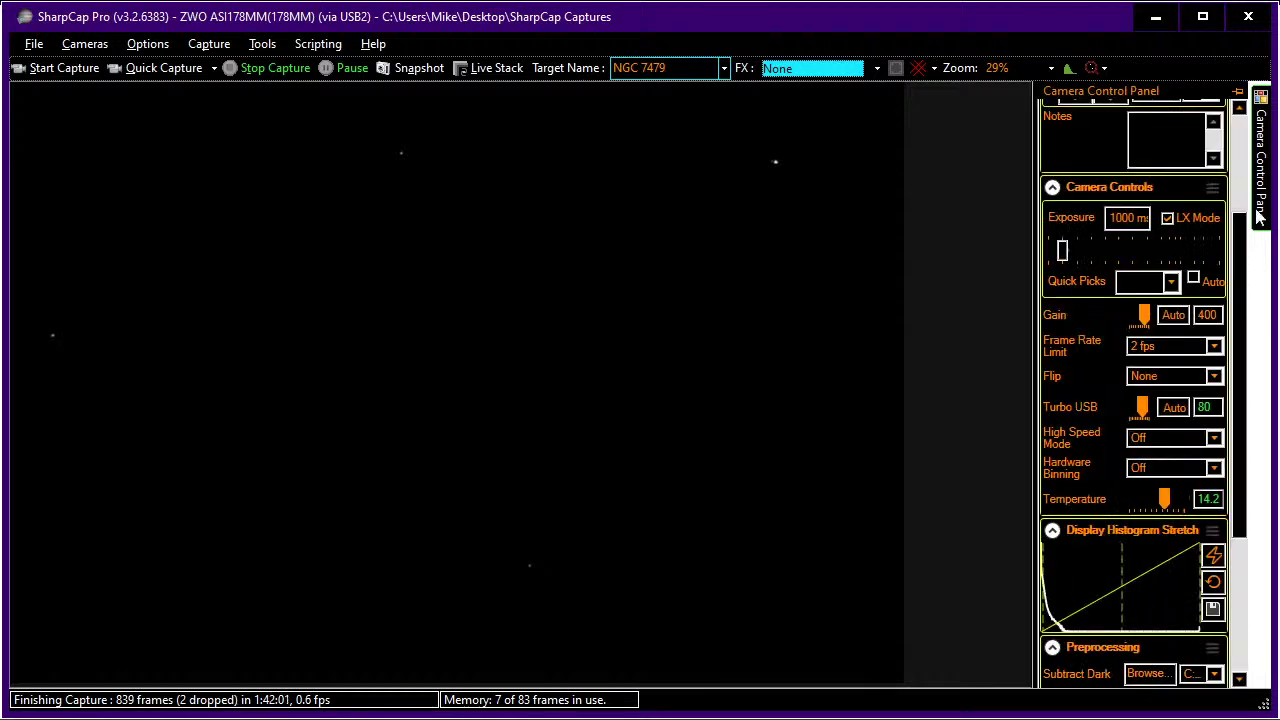
left_click(1212, 555)
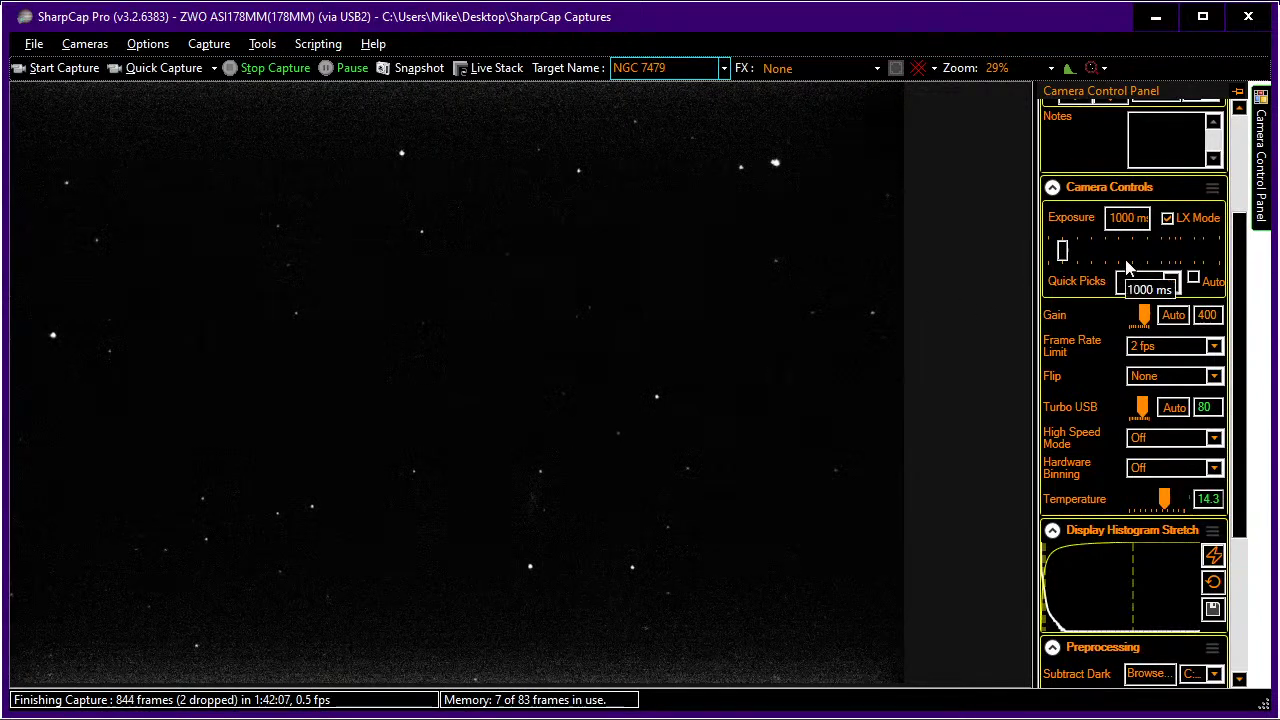
scroll(1128, 268, "up", 2)
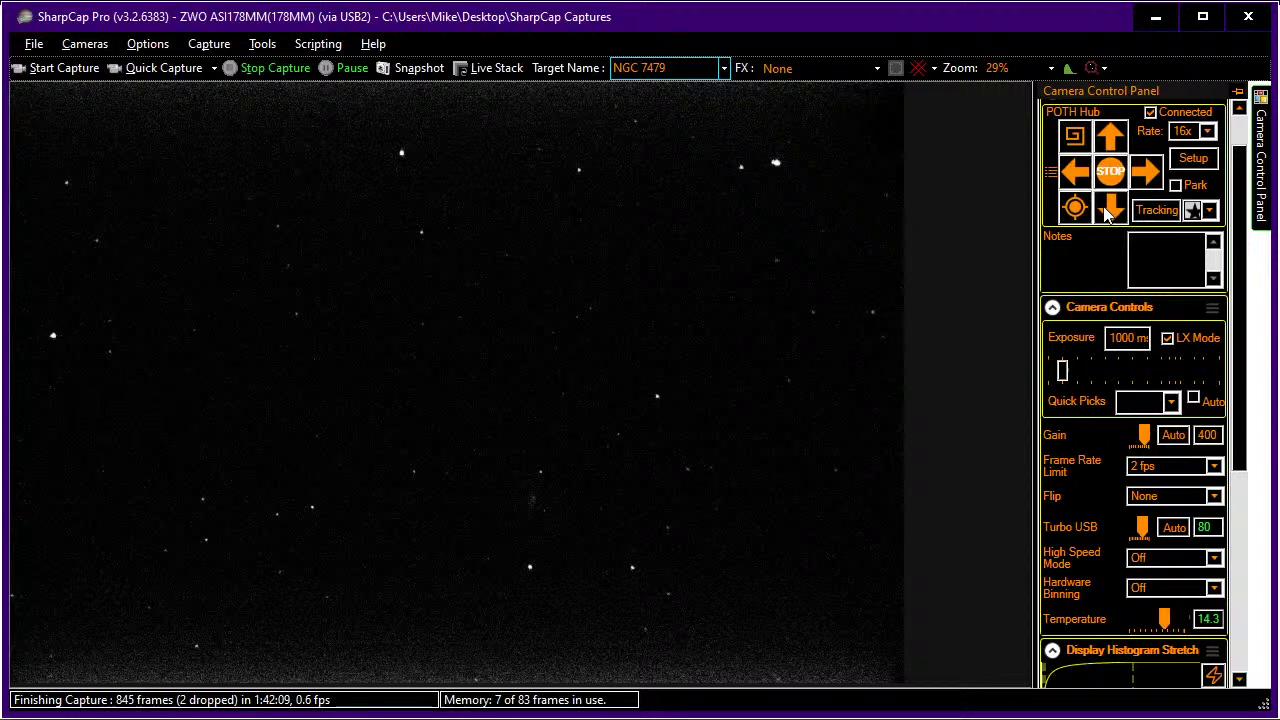
left_click(1110, 208)
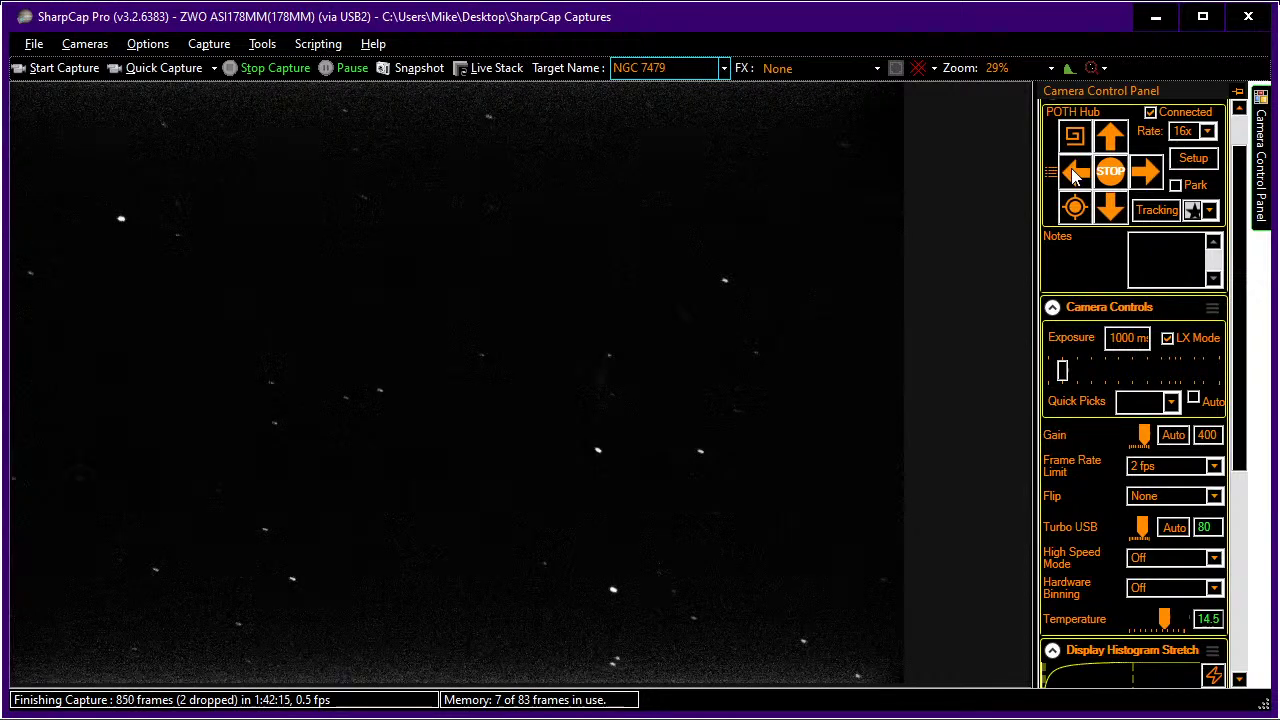
left_click(1073, 172)
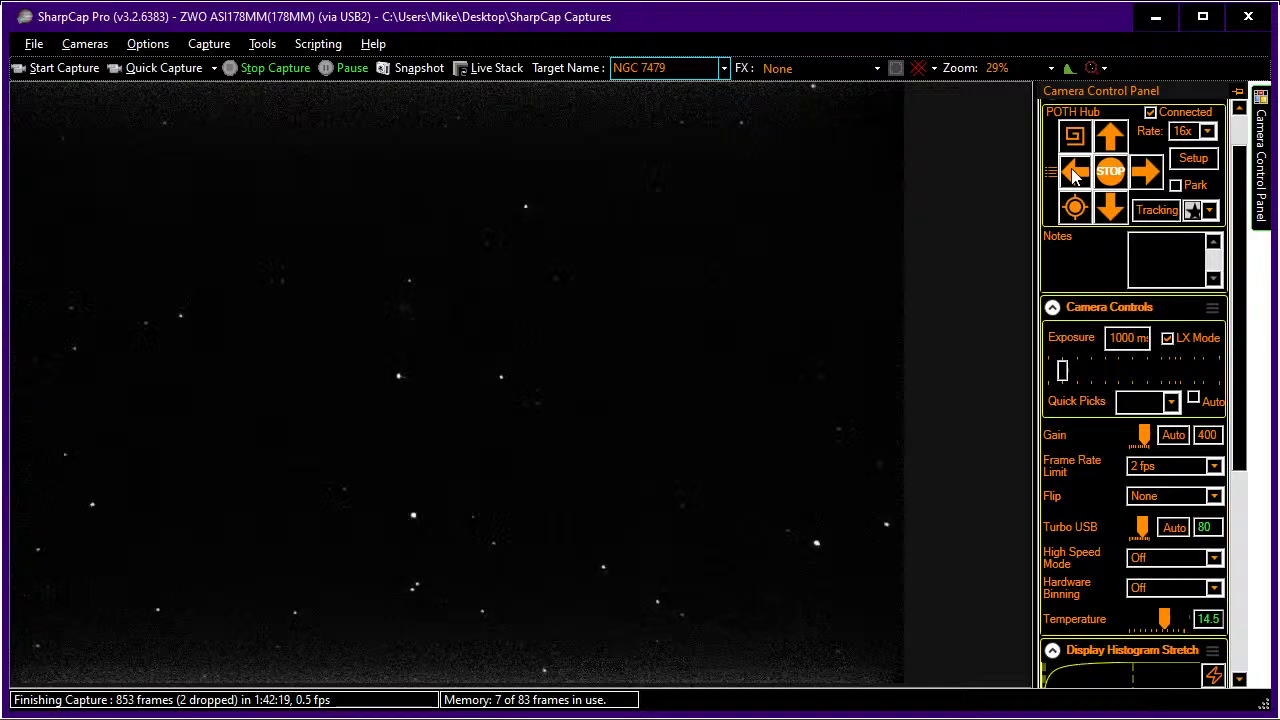
left_click(1146, 173)
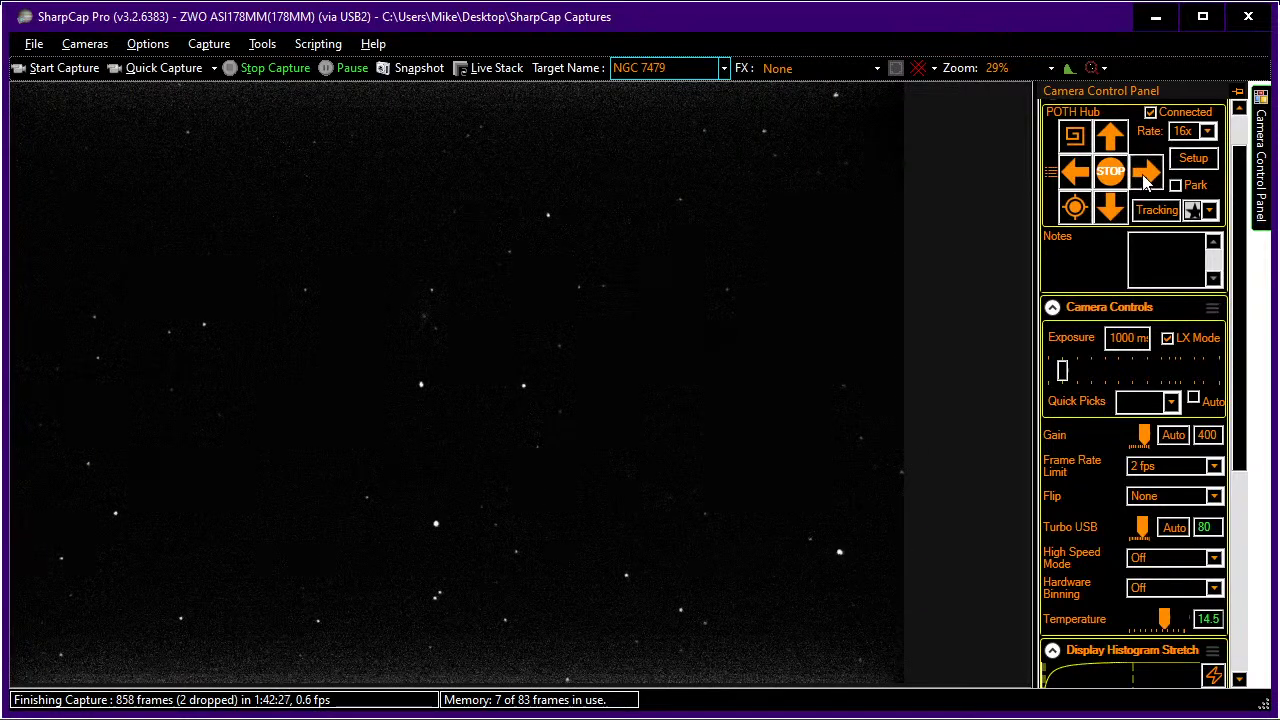
left_click(1146, 173)
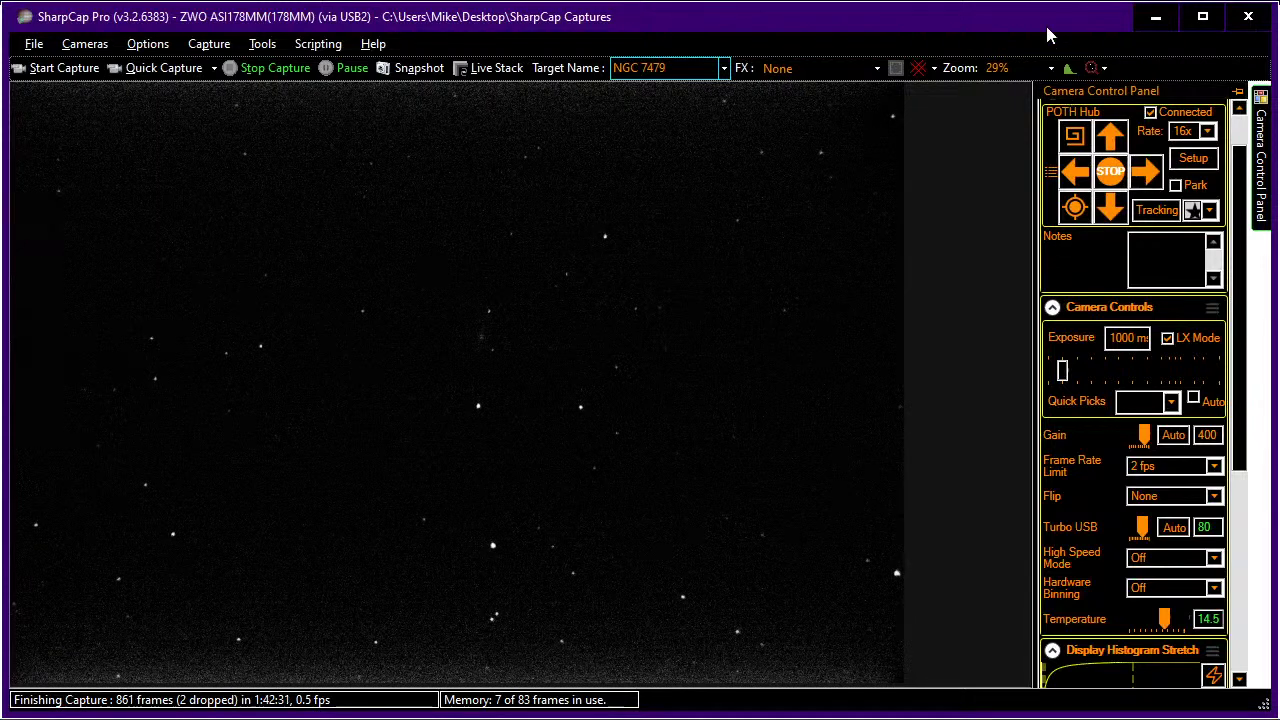
Overlay the crosshair reticule, nudge NGC 7479 onto its center, and hide the reticule again.
left_click(918, 68)
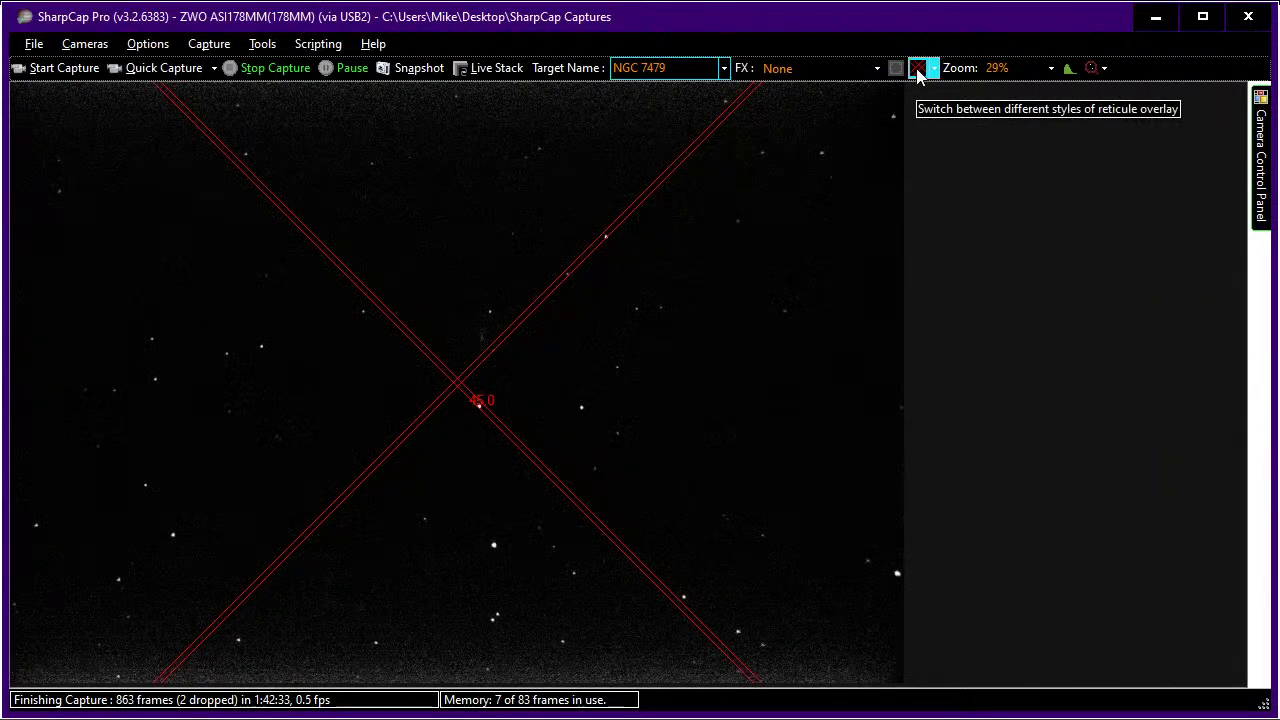
mouse_move(1262, 166)
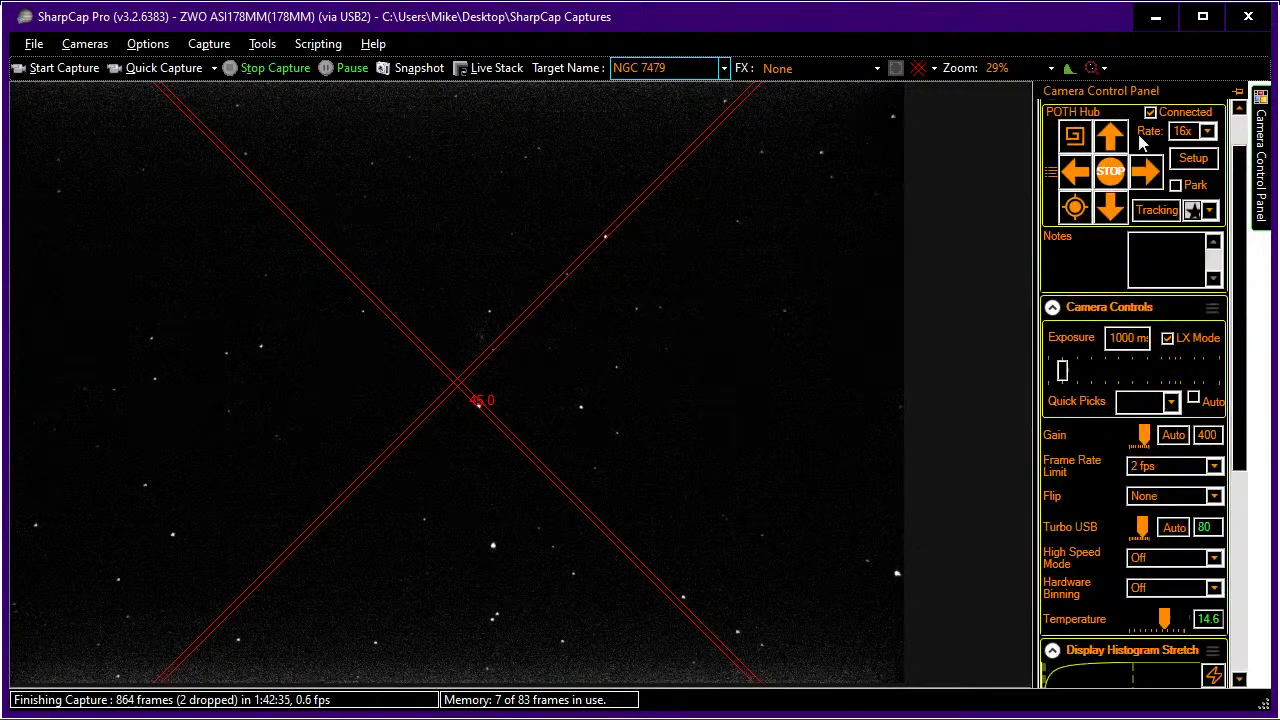
left_click(1111, 138)
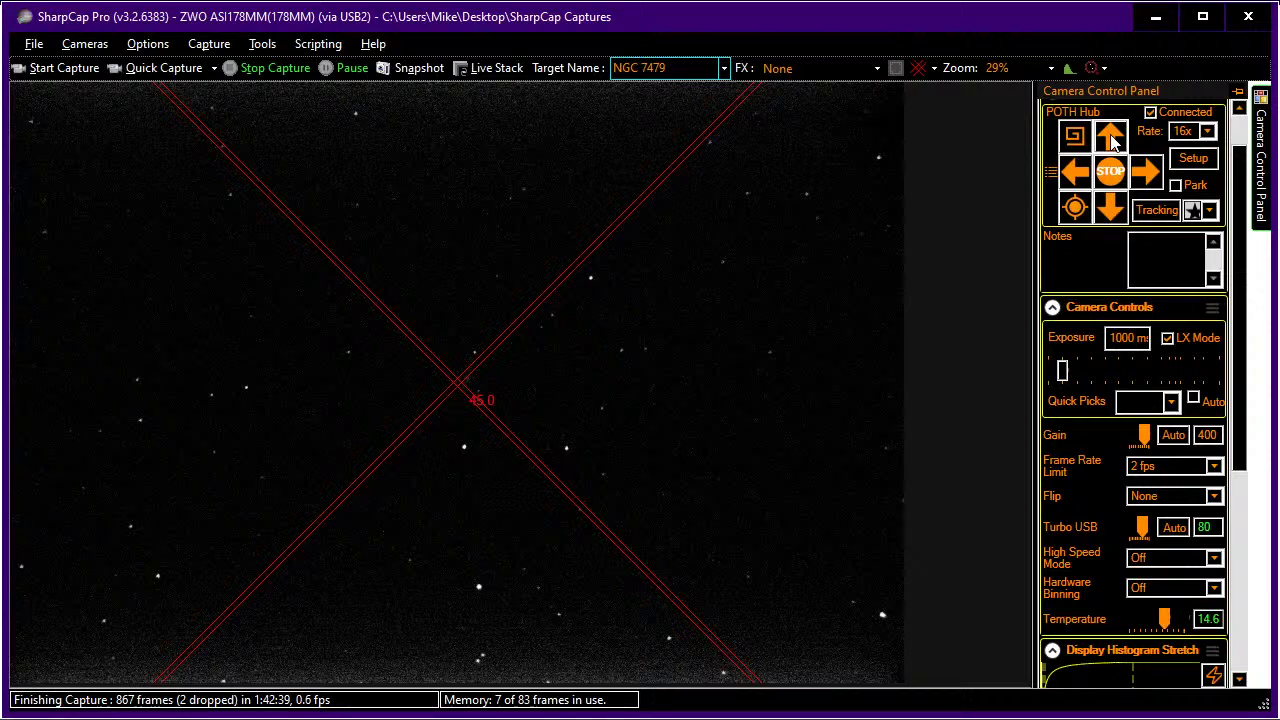
left_click(919, 72)
Sync the telescope's position to the Superman Galaxy in Stellarium and return to SharpCap.
key("alt+Tab")
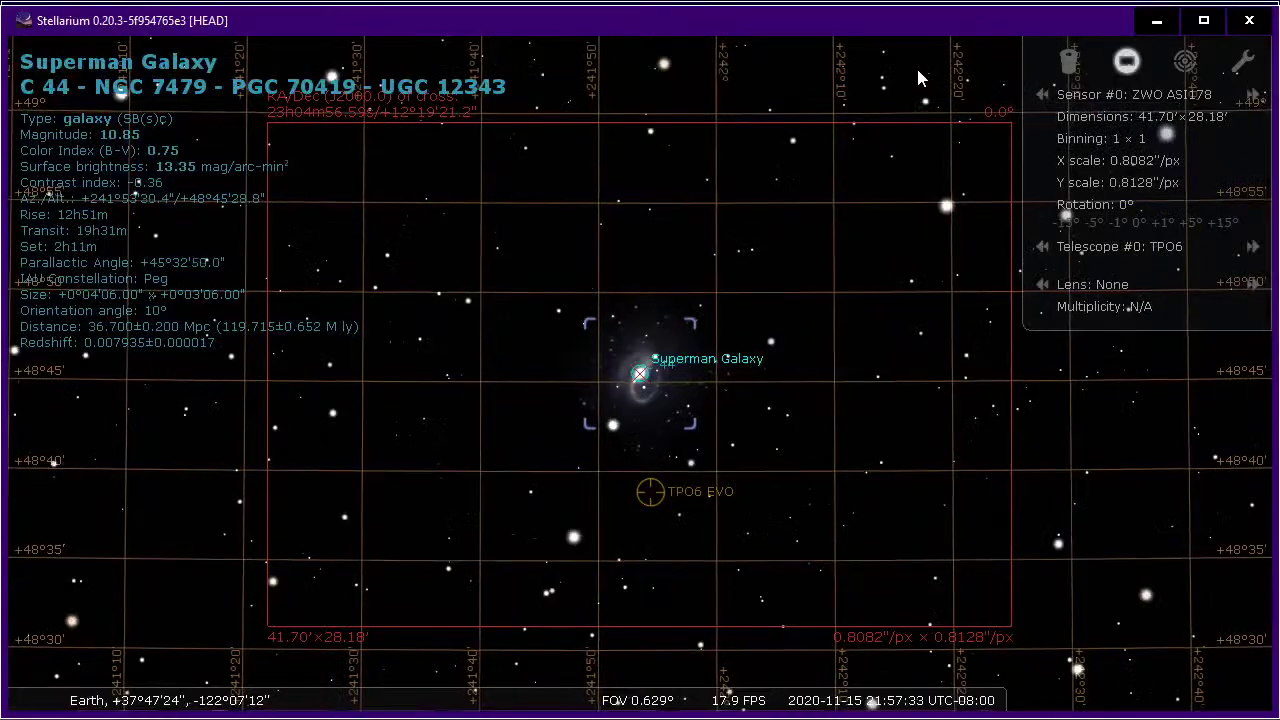
key("ctrl+1")
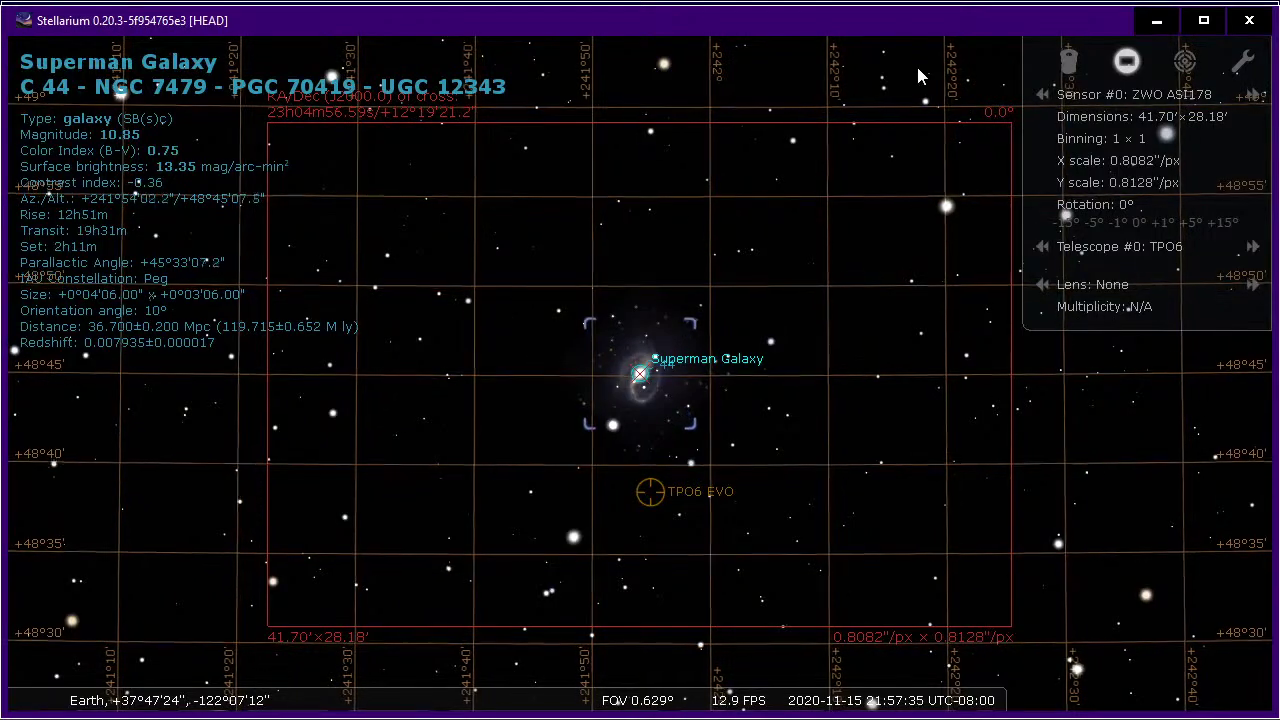
key("alt+Tab")
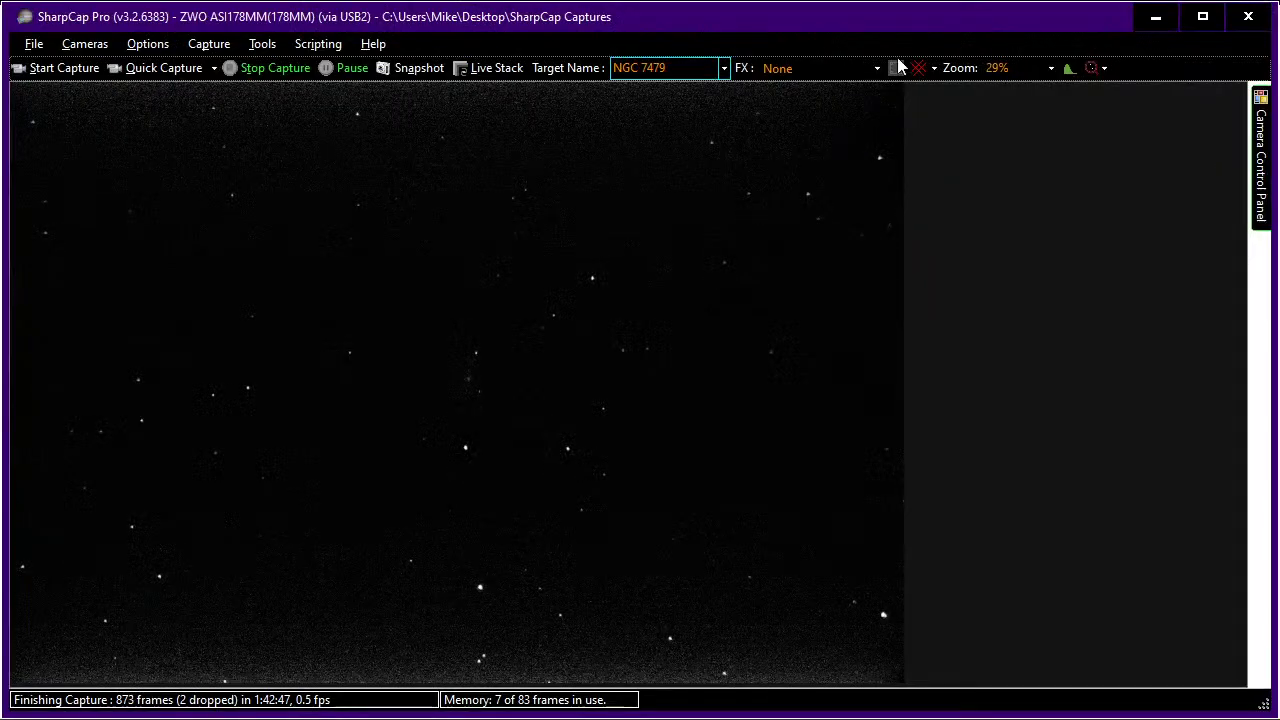
Set the camera exposure to 32 s and reset the display histogram stretch.
left_click(1264, 172)
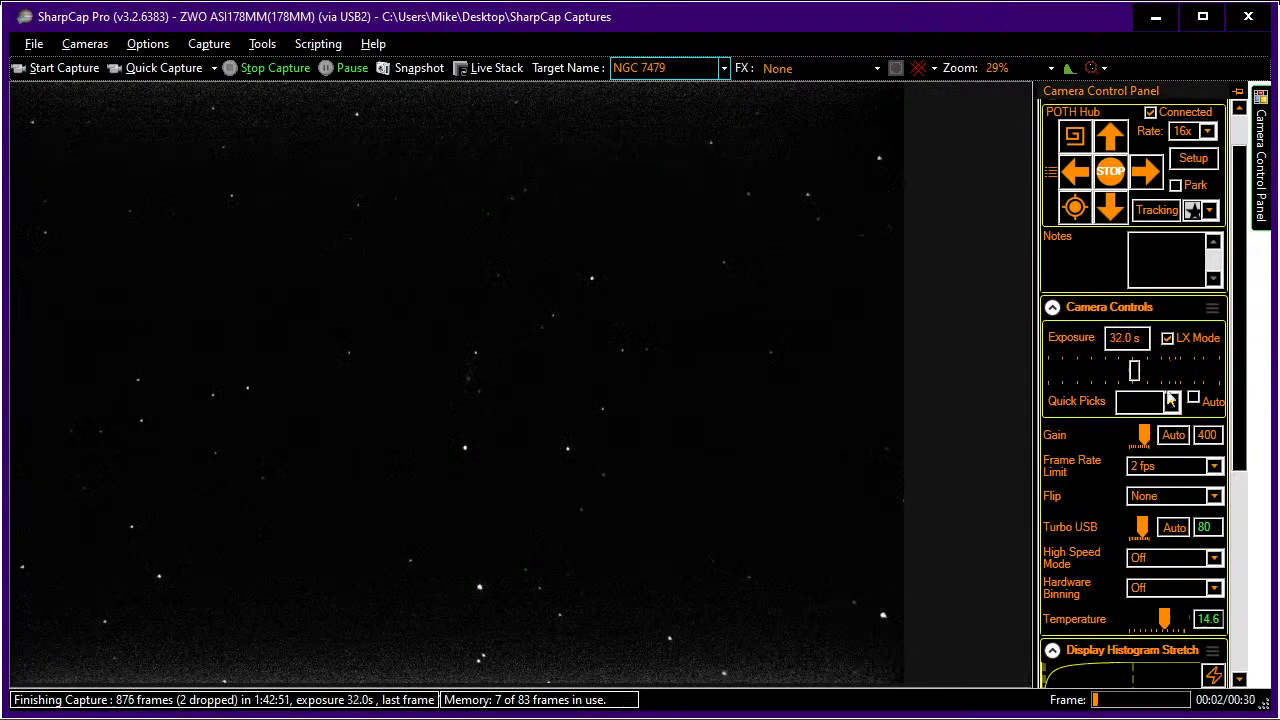
scroll(1094, 489, "down", 3)
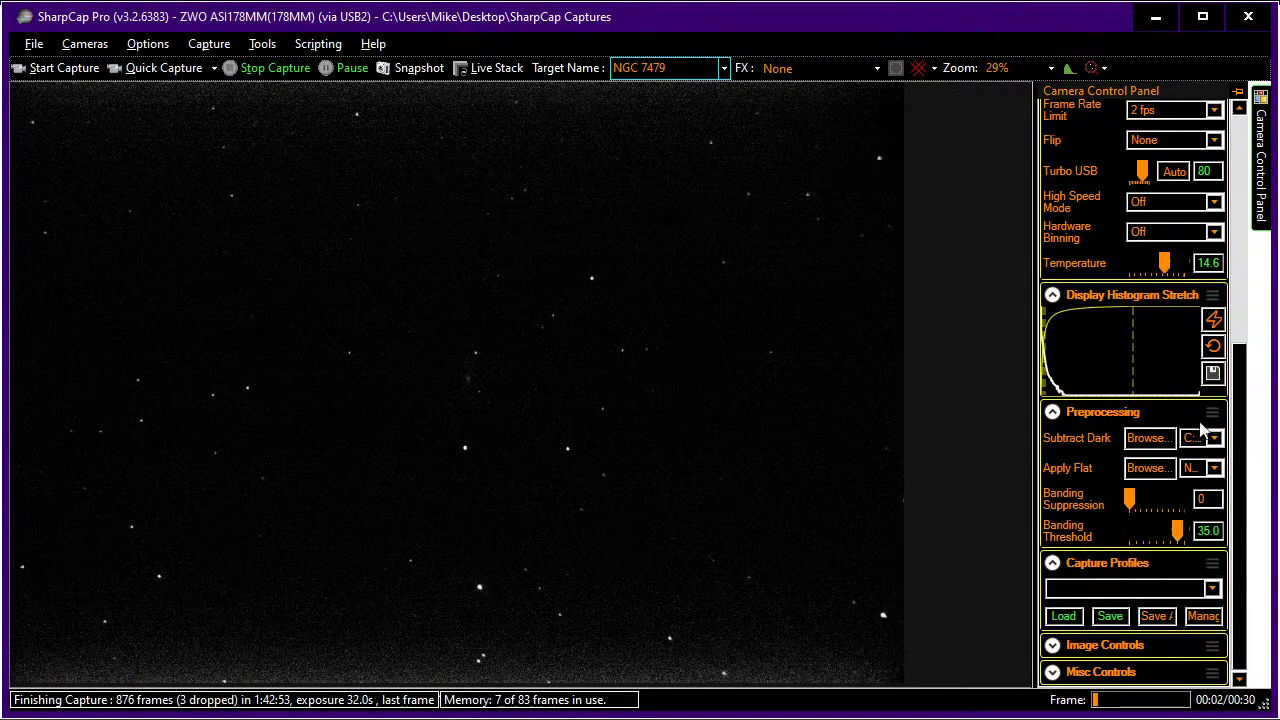
left_click(1213, 346)
scroll(1157, 366, "up", 3)
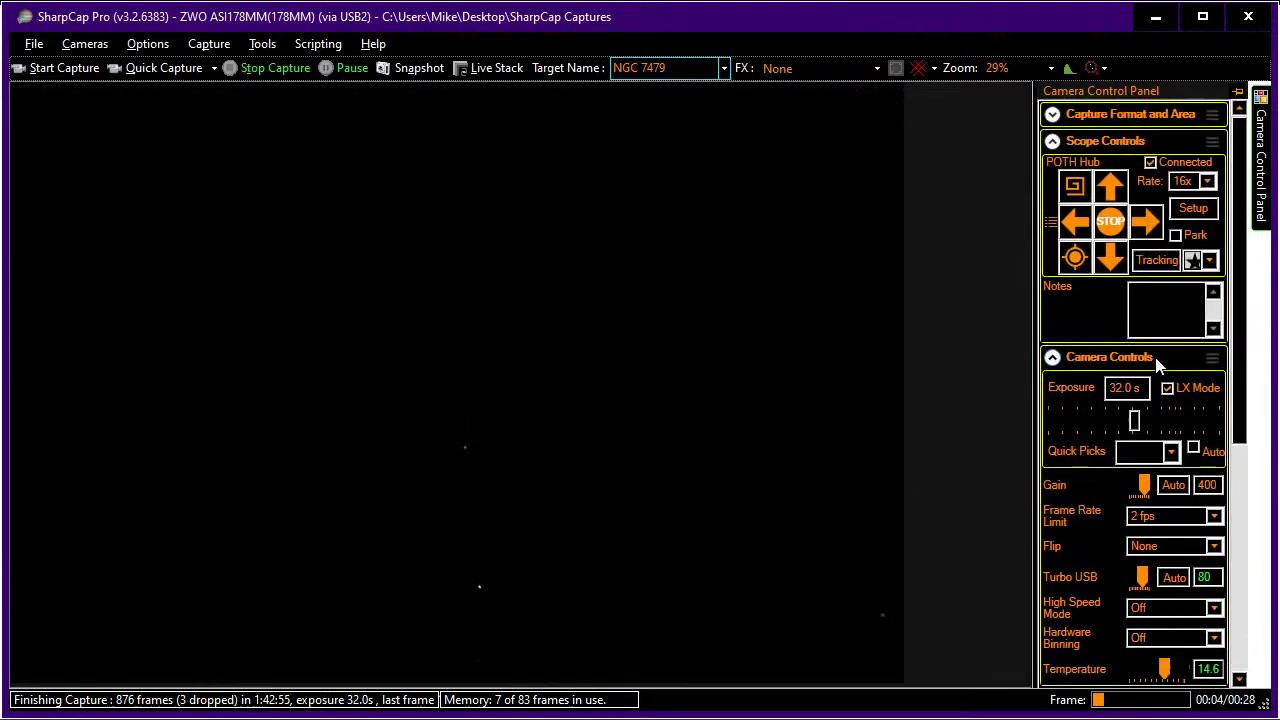
scroll(1157, 366, "down", 1)
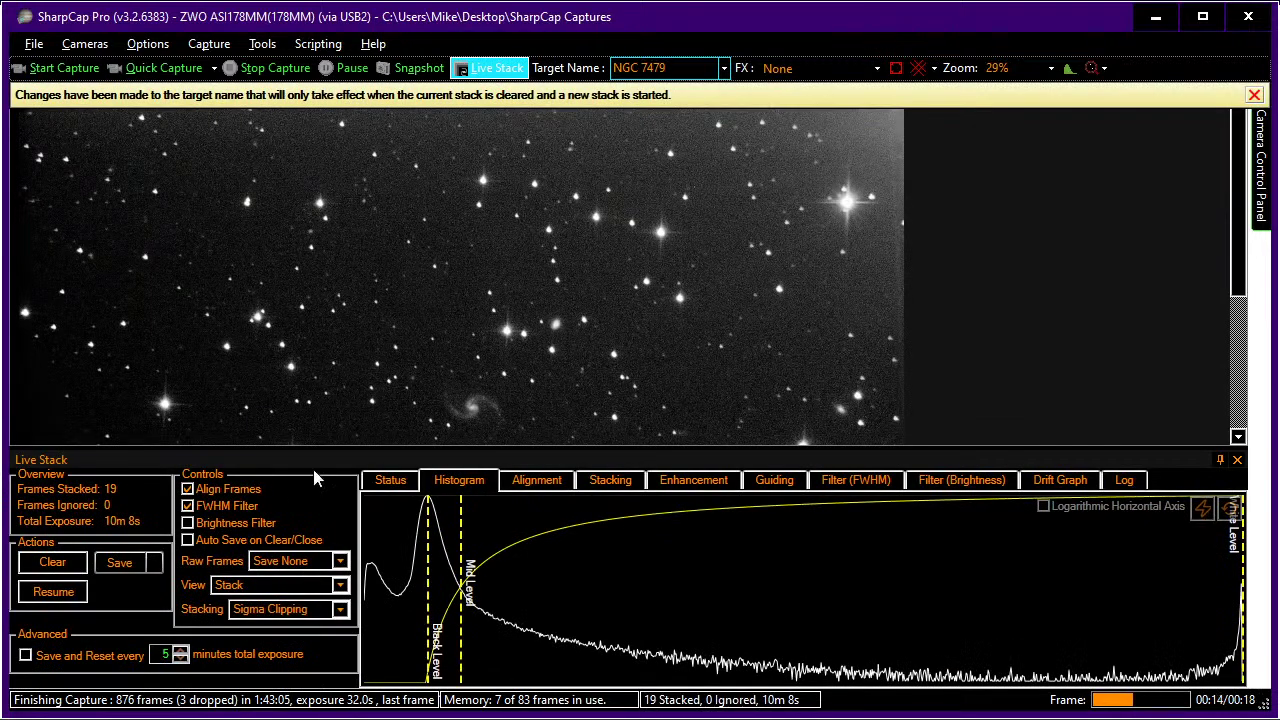
Clear the old live stack to start a new one for NGC 7479 and compare its first frame with Stellarium's chart.
left_click(73, 562)
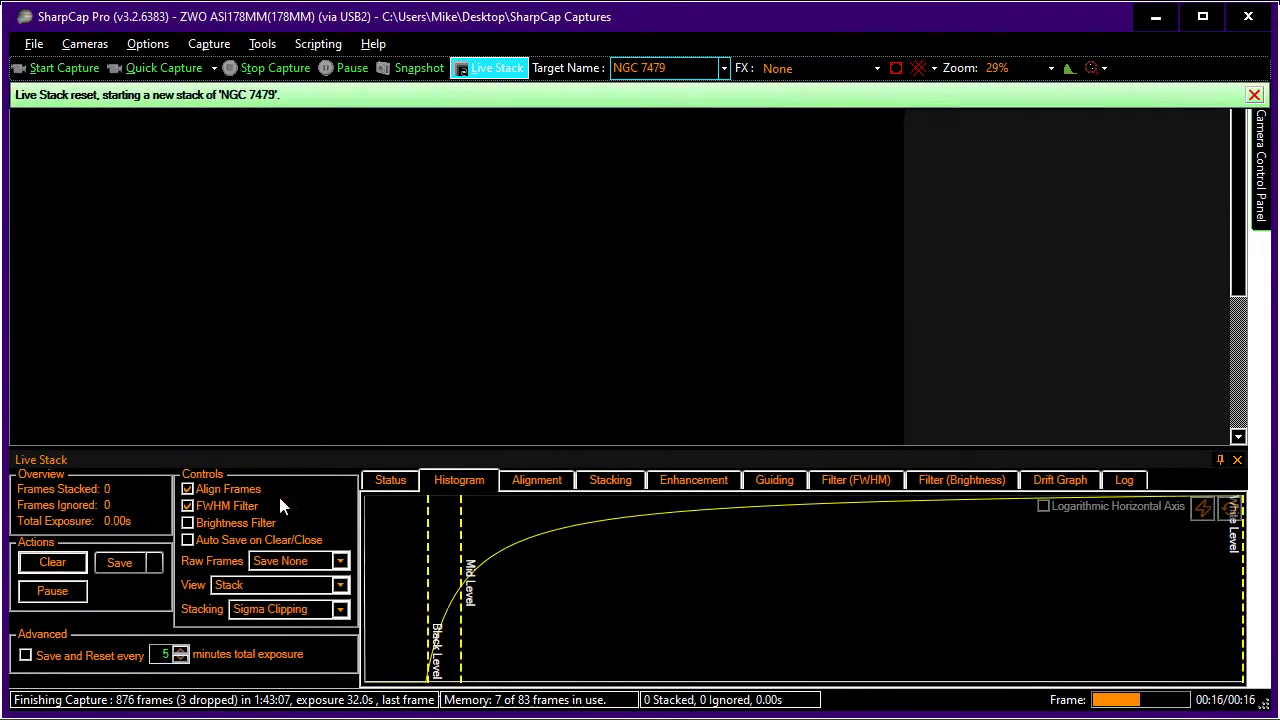
left_click(1222, 459)
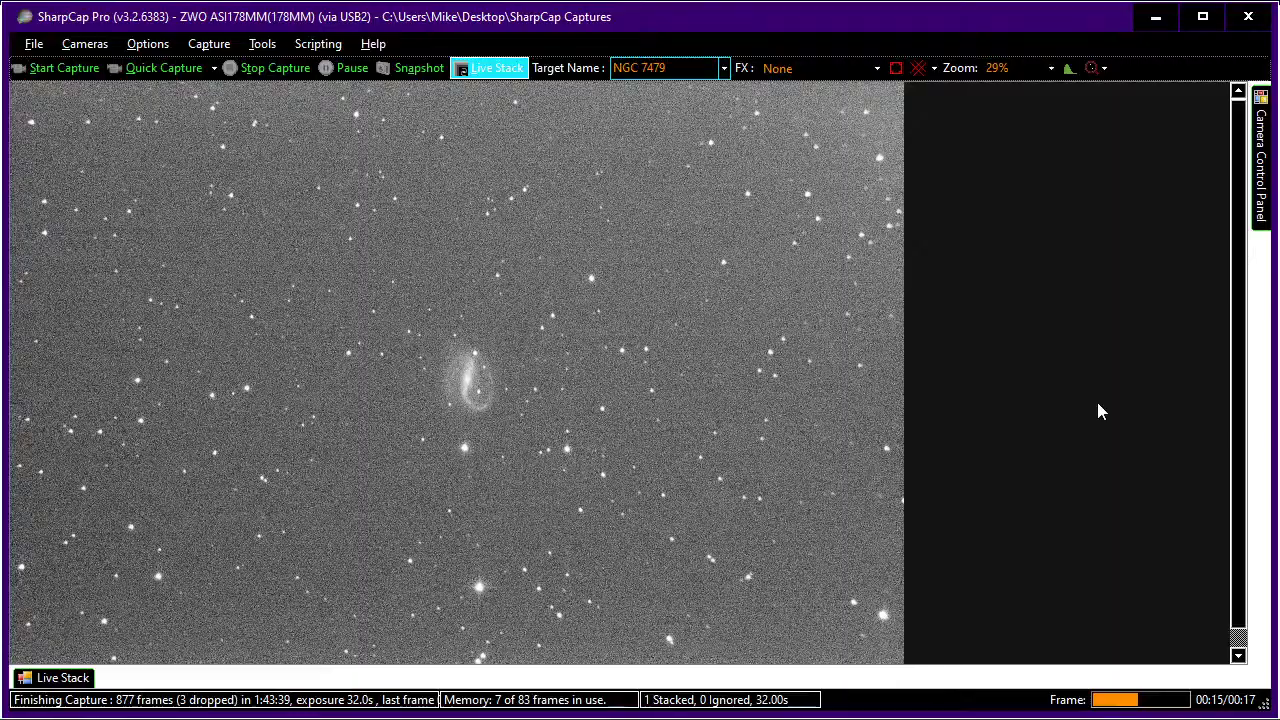
key("alt+Tab")
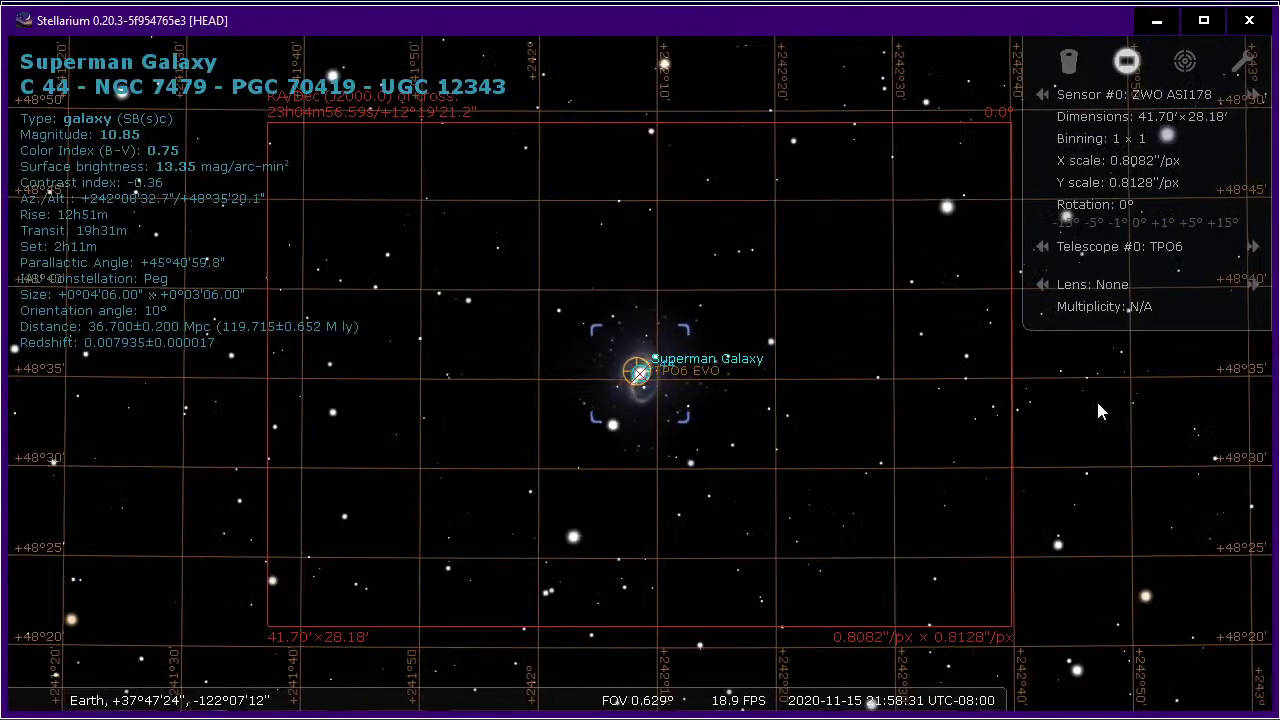
key("alt+Tab")
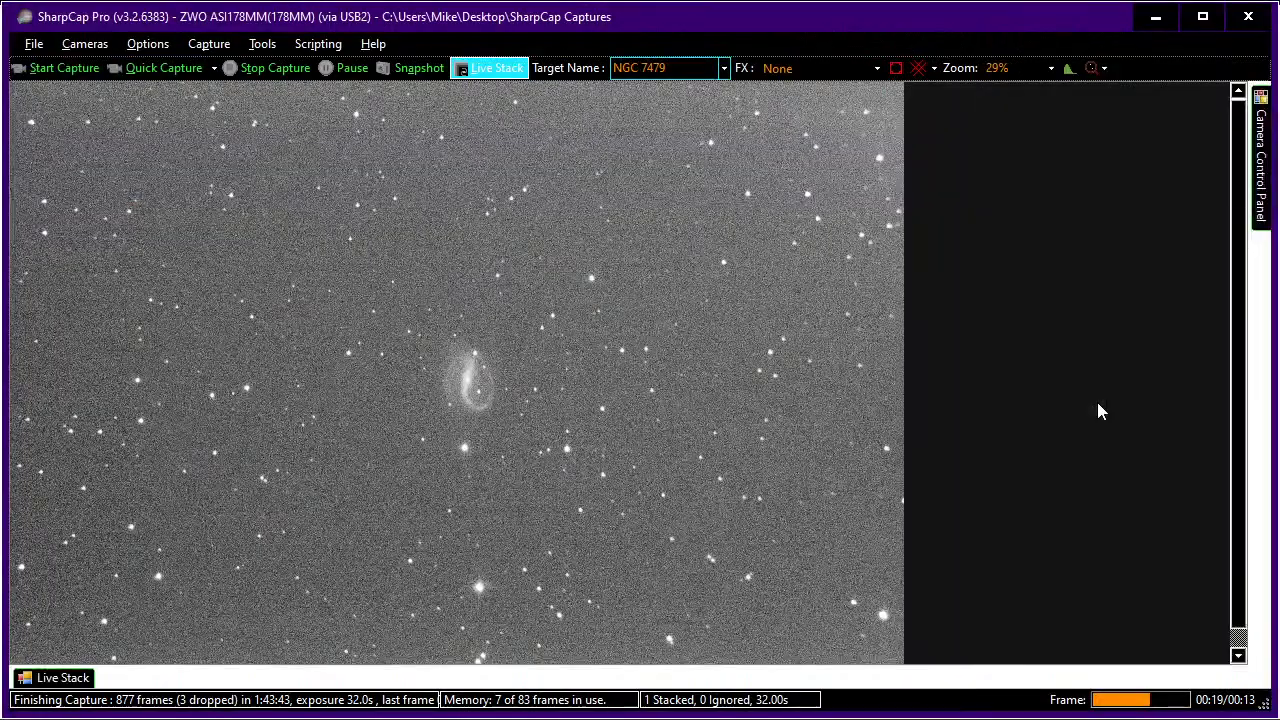